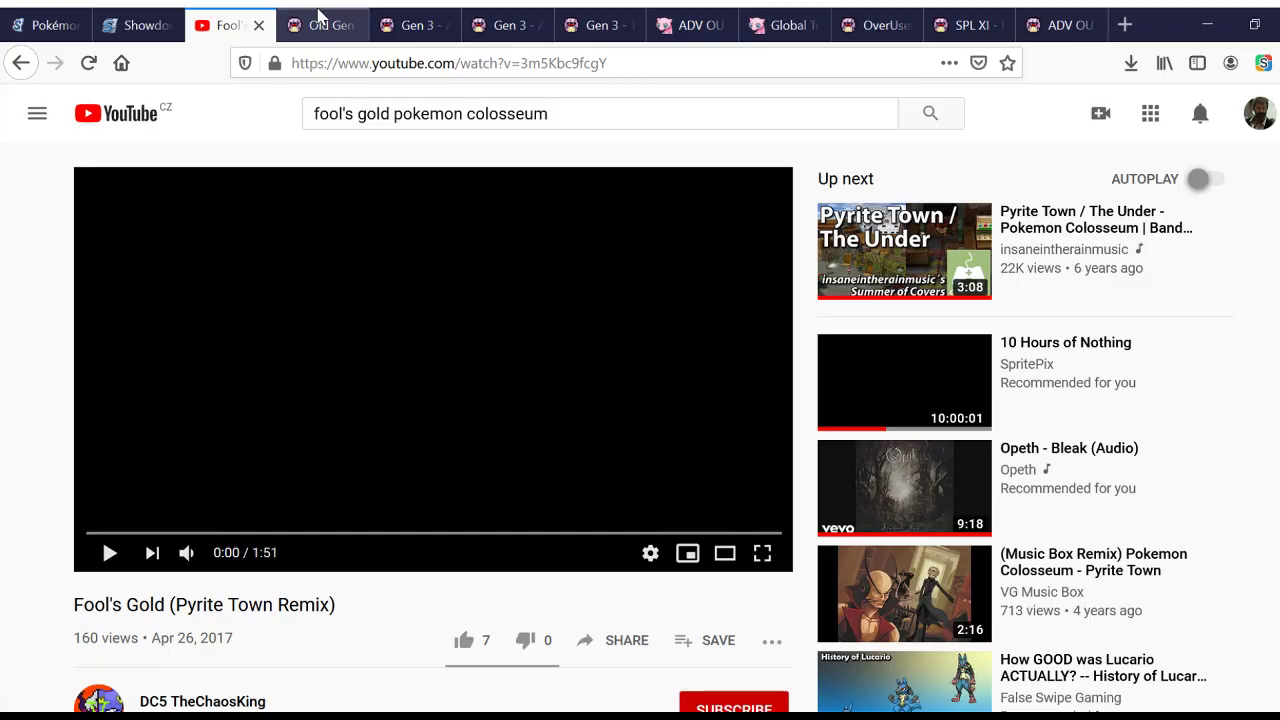
Step: Look through the open Gen 3 resource pages up to the ADV OU Threat List, returning to the Old Gen Metagames Circuits forum
left_click(322, 20)
left_click(412, 20)
left_click(505, 20)
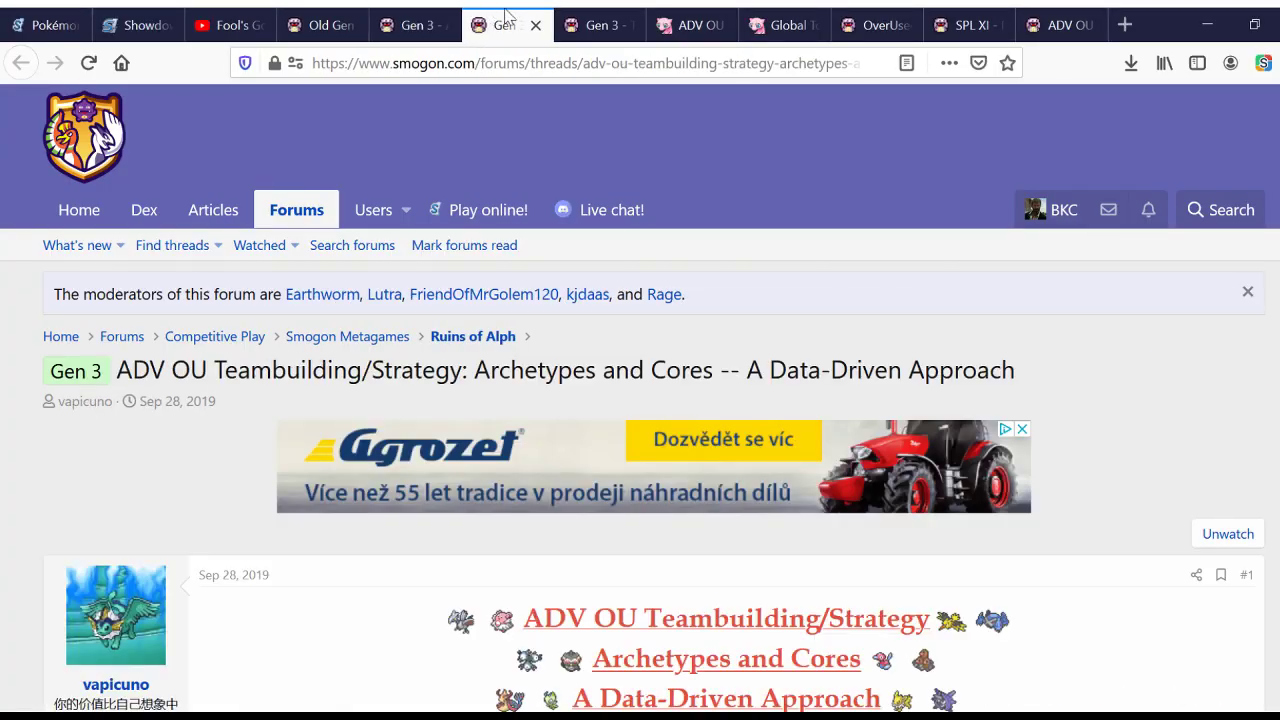
left_click(597, 20)
left_click(690, 20)
left_click(782, 20)
left_click(875, 20)
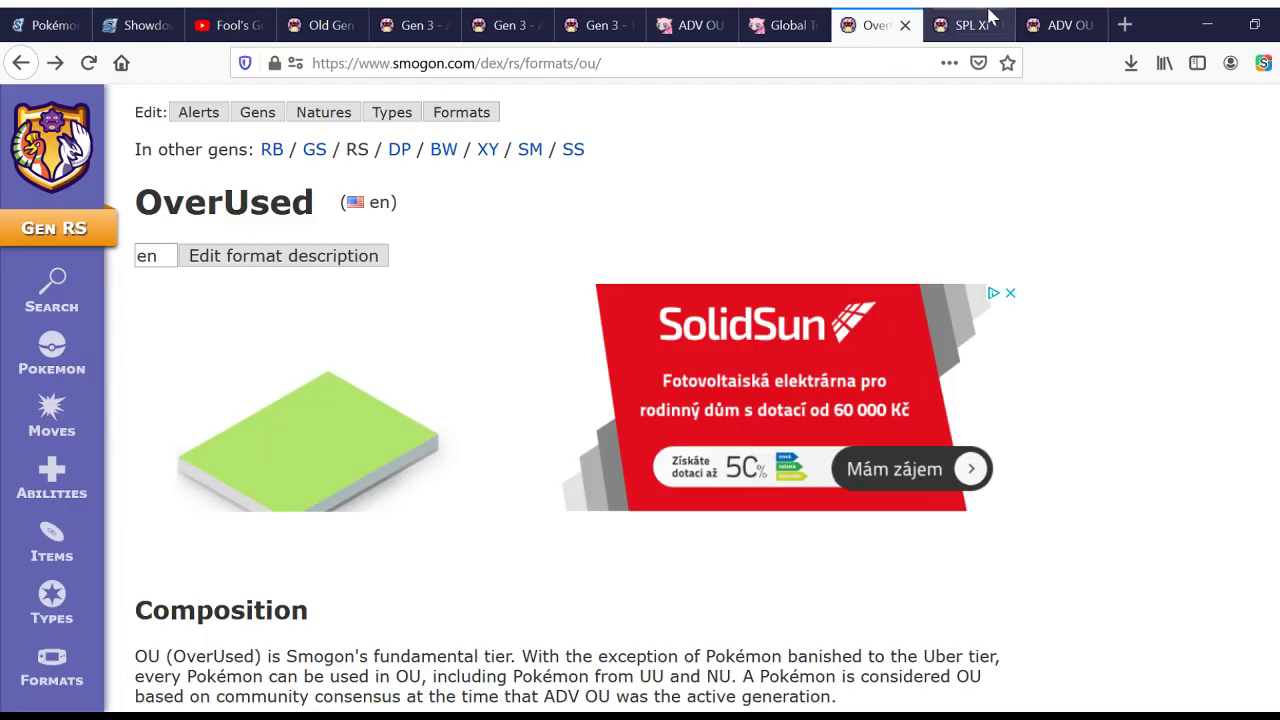
left_click(967, 20)
left_click(1086, 18)
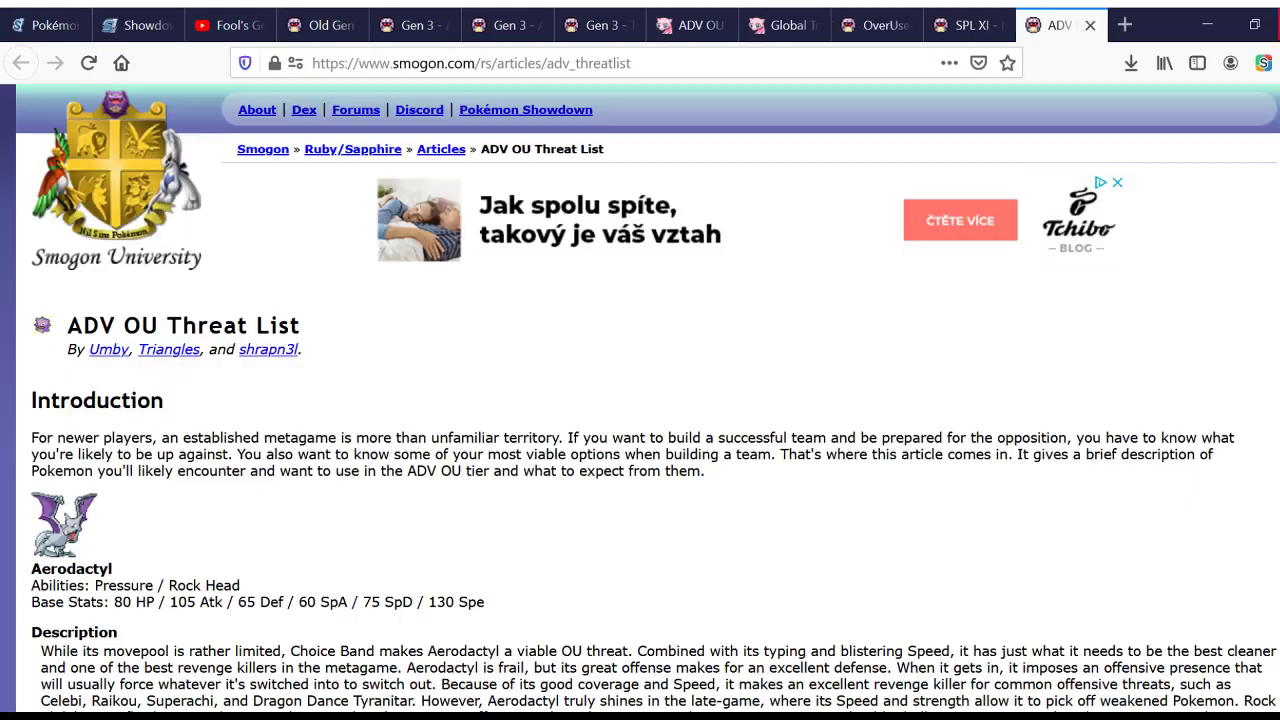
left_click(356, 14)
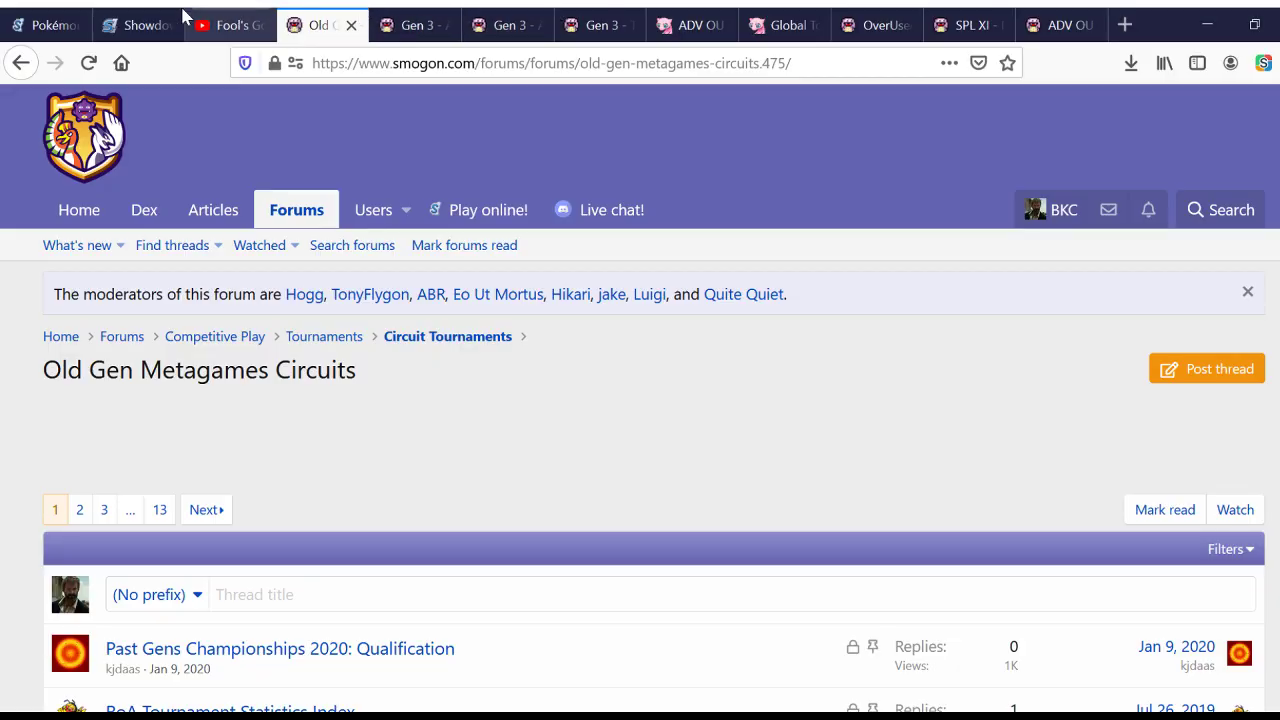
Step: Switch to Pokémon Showdown and open the empty [Gen 3] OU team Untitled 210 in the Teambuilder
left_click(145, 17)
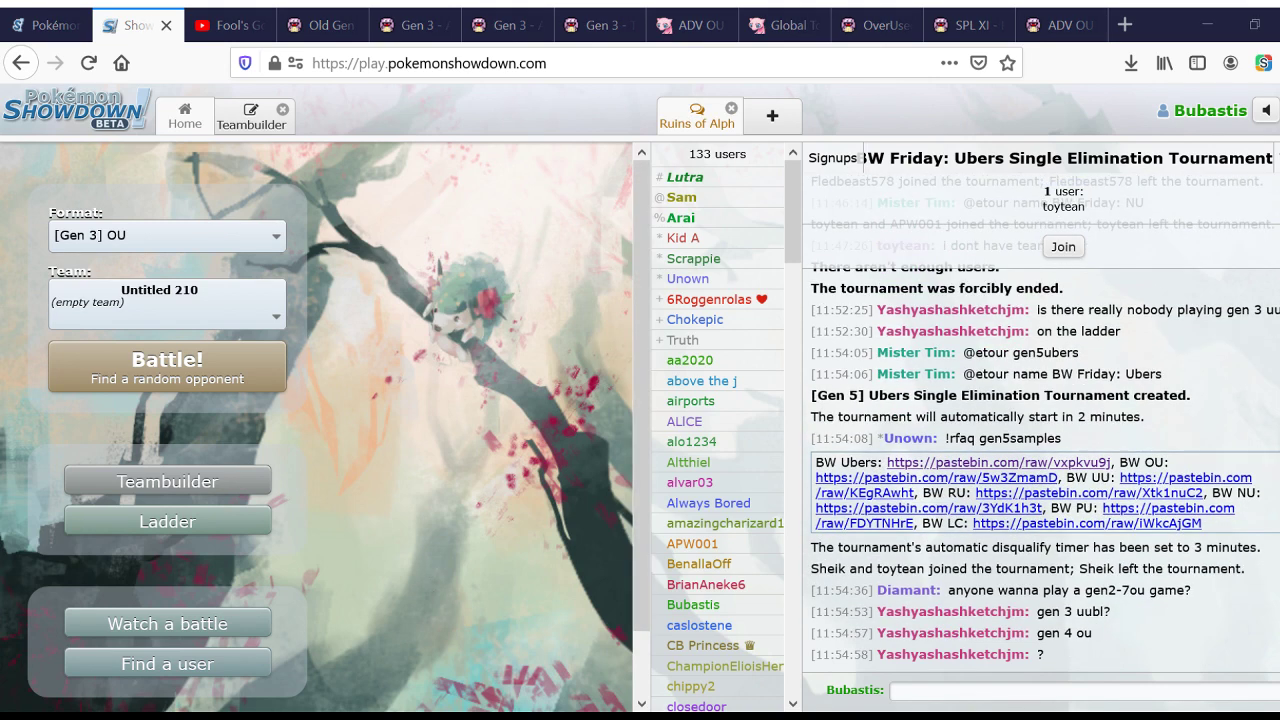
left_click(251, 116)
left_click(400, 210)
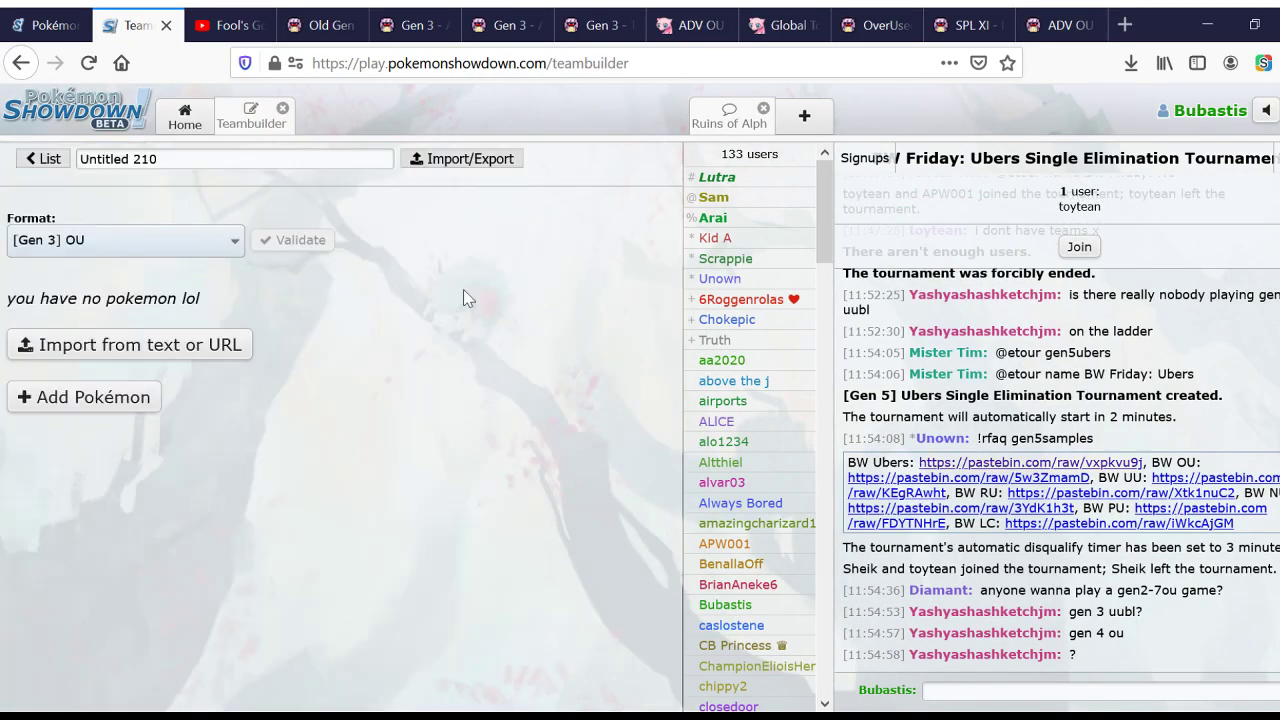
Step: Switch to YouTube and start playing the Fool's Gold (Pyrite Town Remix) video
left_click(225, 20)
key("space")
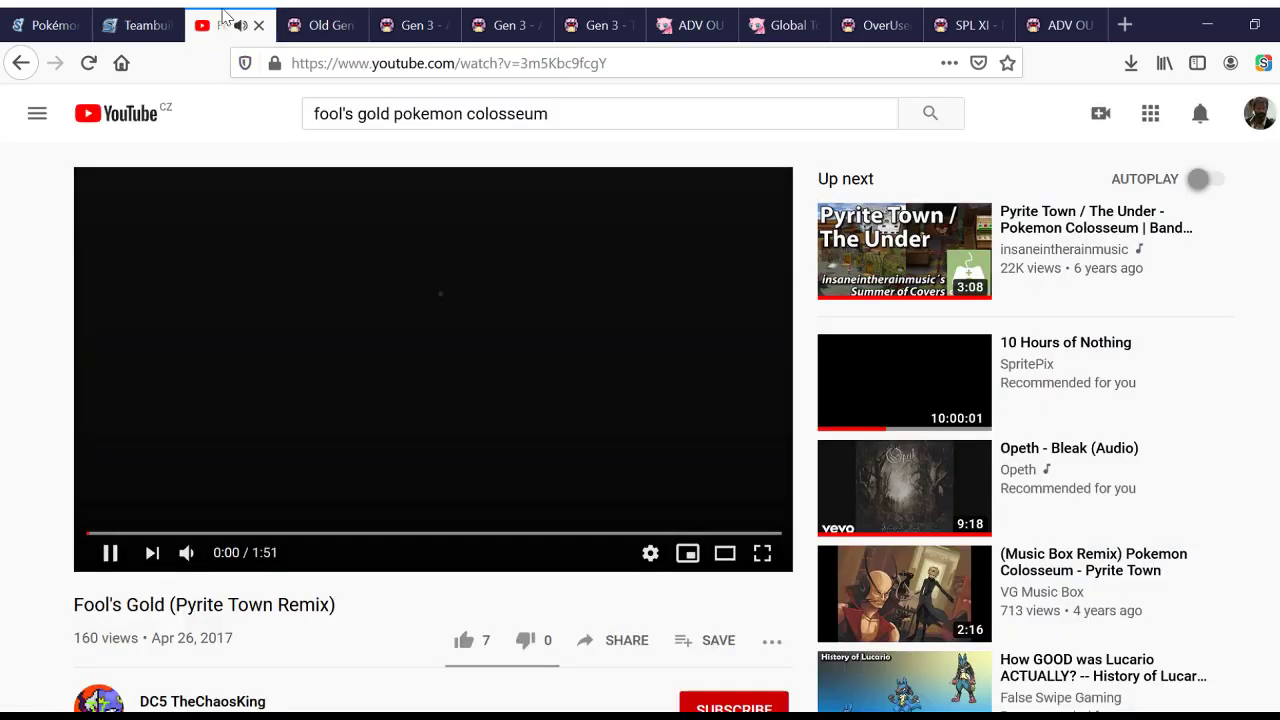
Step: Search the SPL XI - Replays thread for "adv" and step through the matches to view the ADV OU replay lists
left_click(955, 20)
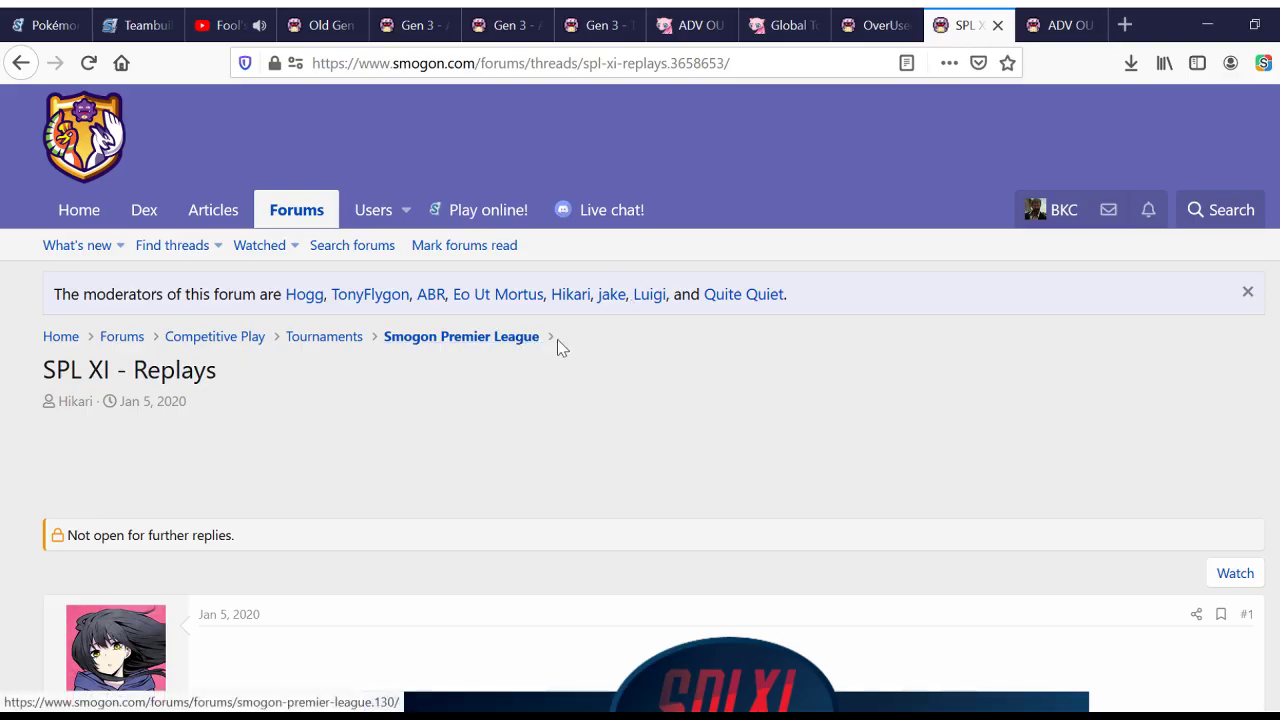
key("ctrl+f")
type("advv")
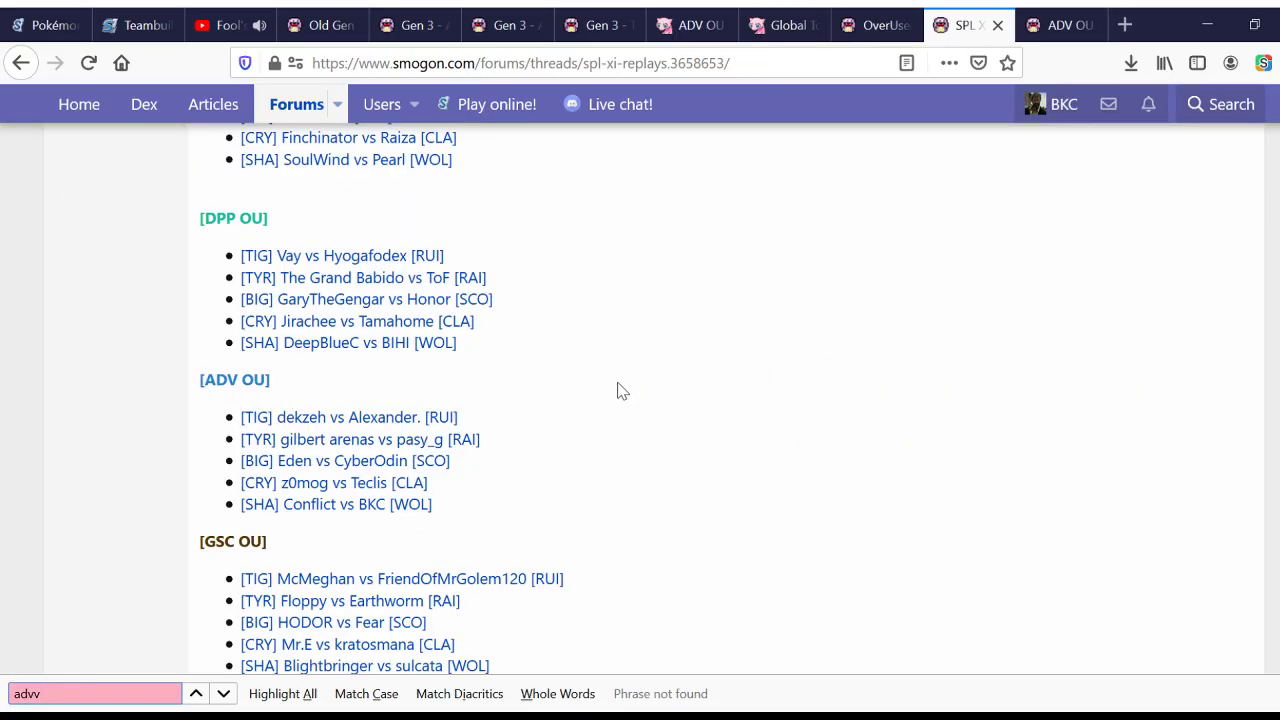
key("BackSpace")
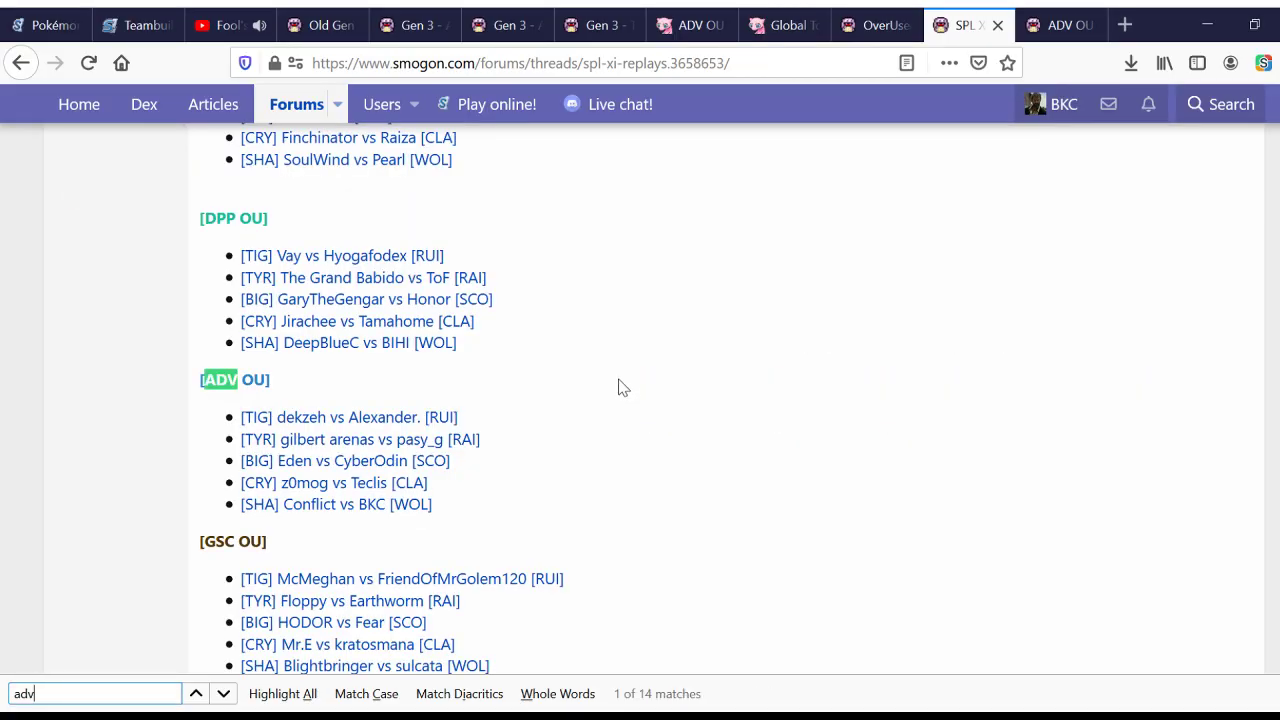
key("Return")
key("Return")
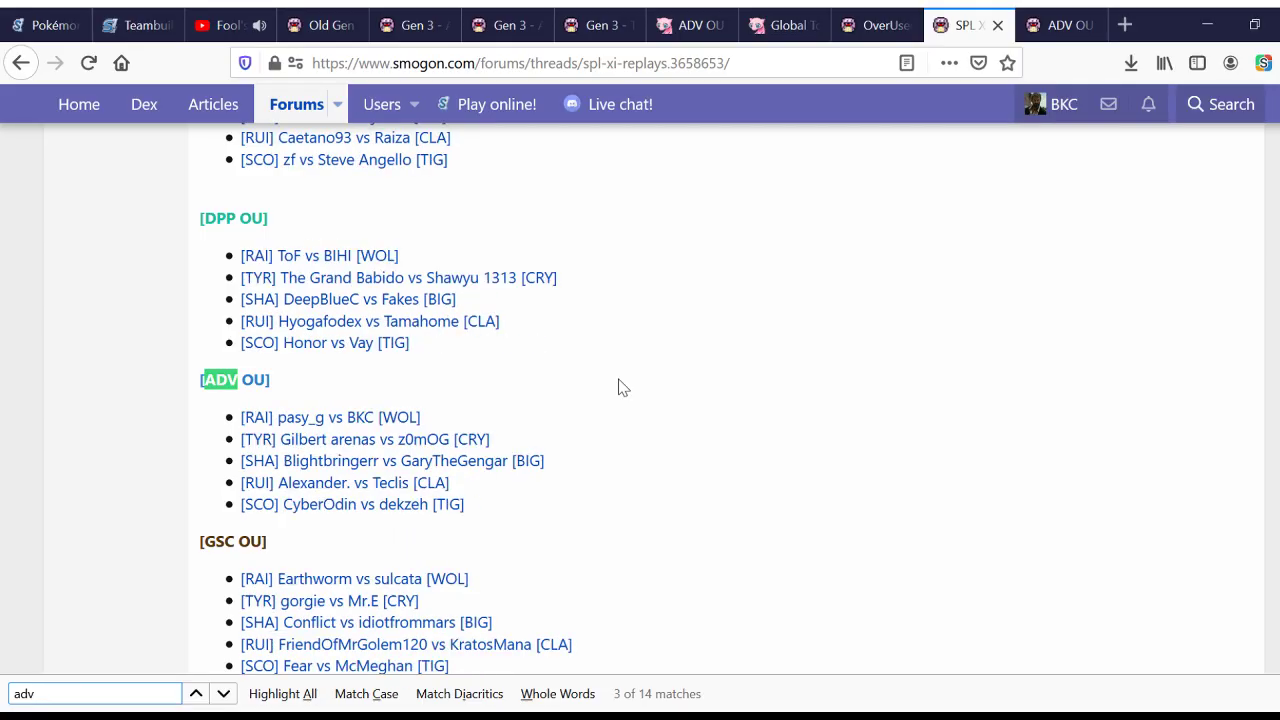
key("Return")
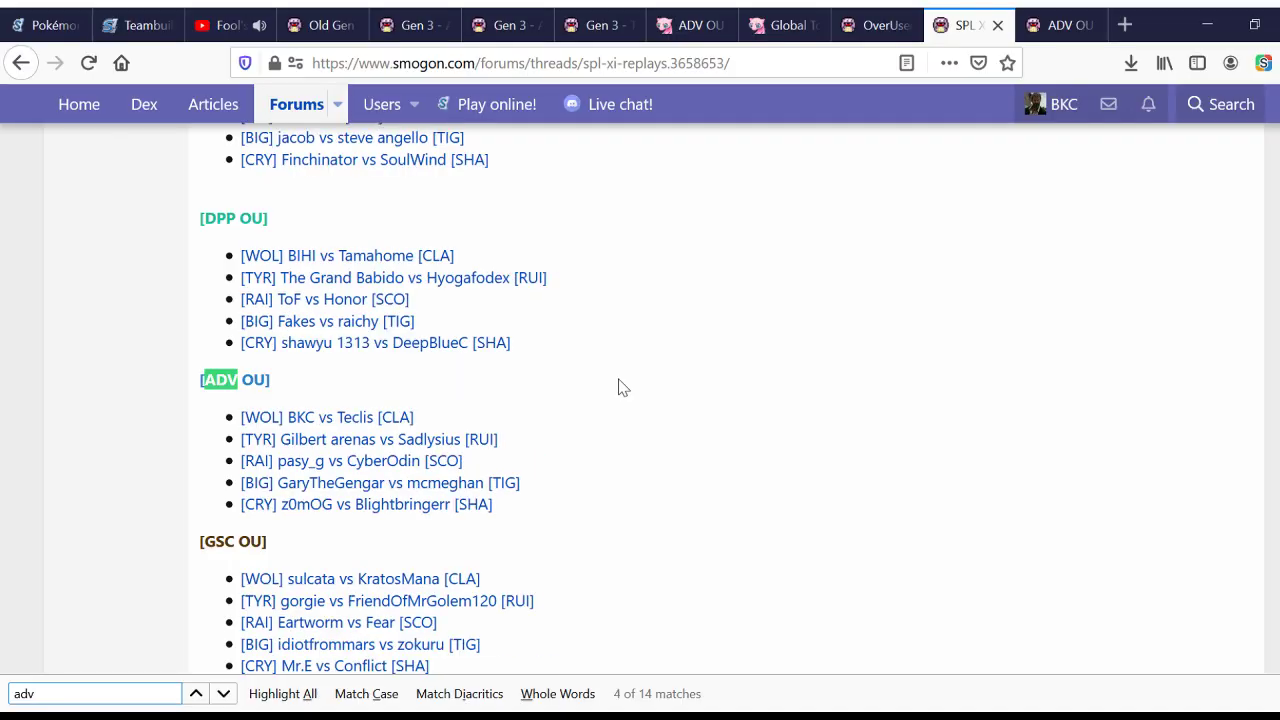
key("Return")
key("Return")
key("Return")
key("Return")
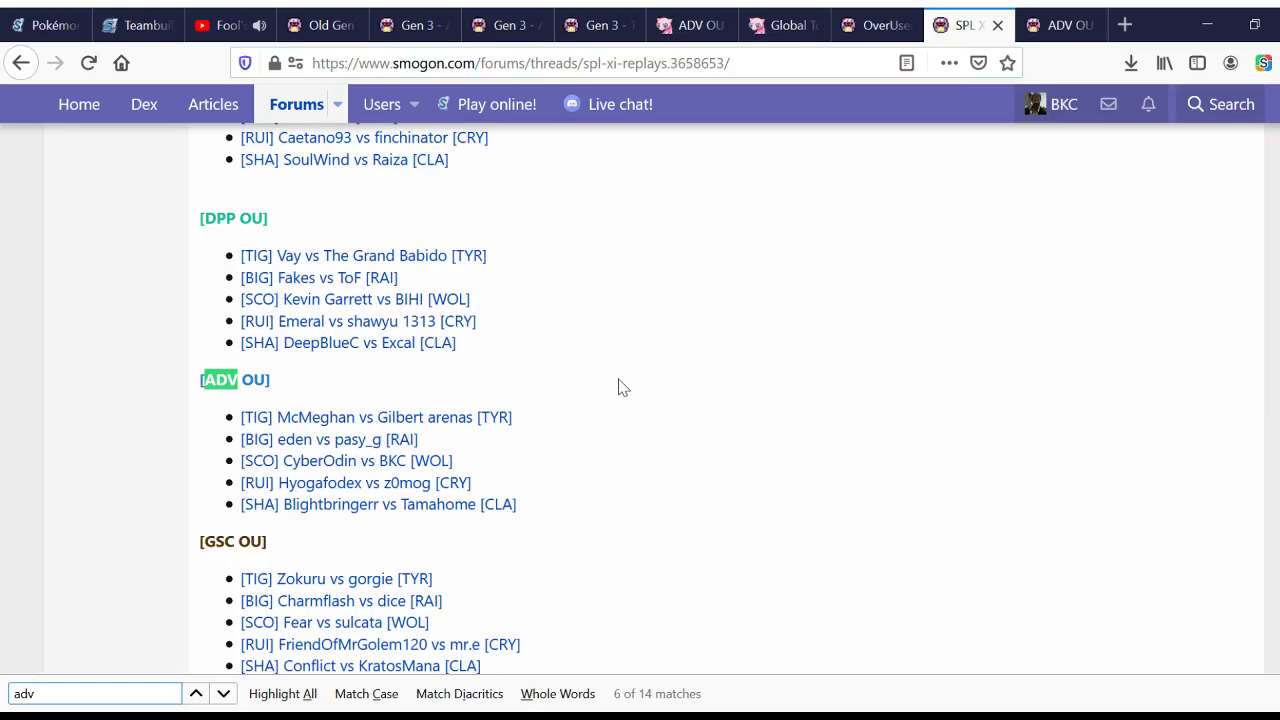
key("Return")
key("Return")
key("Return")
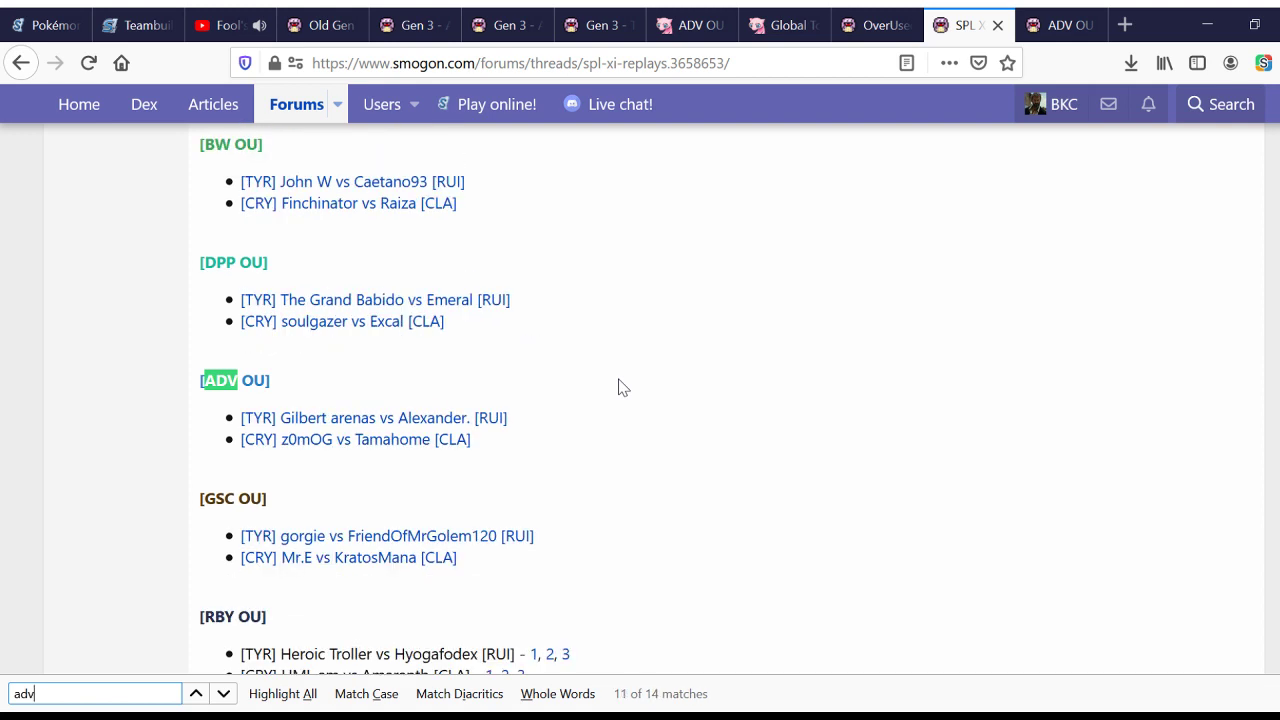
key("Return")
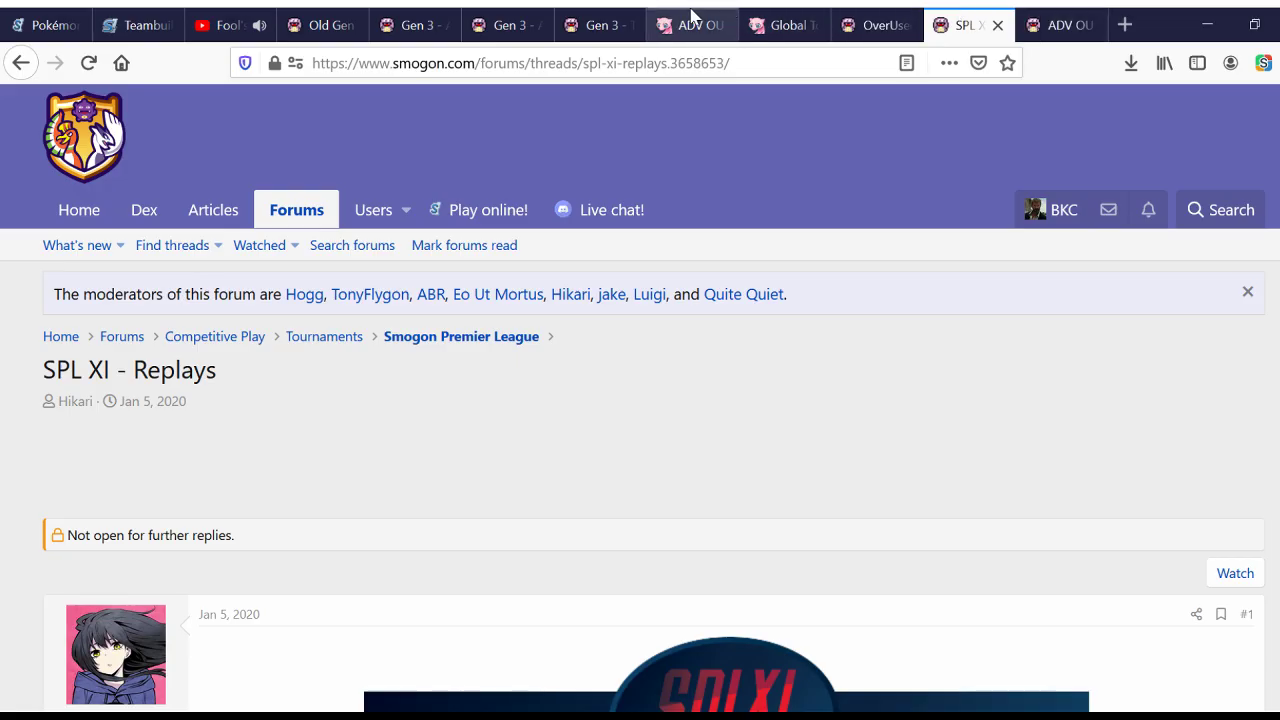
Step: Examine the Global Tournaments forum on Pokémon Perfect down to the CALLOUS Invitational Tournament 3 thread
left_click(778, 20)
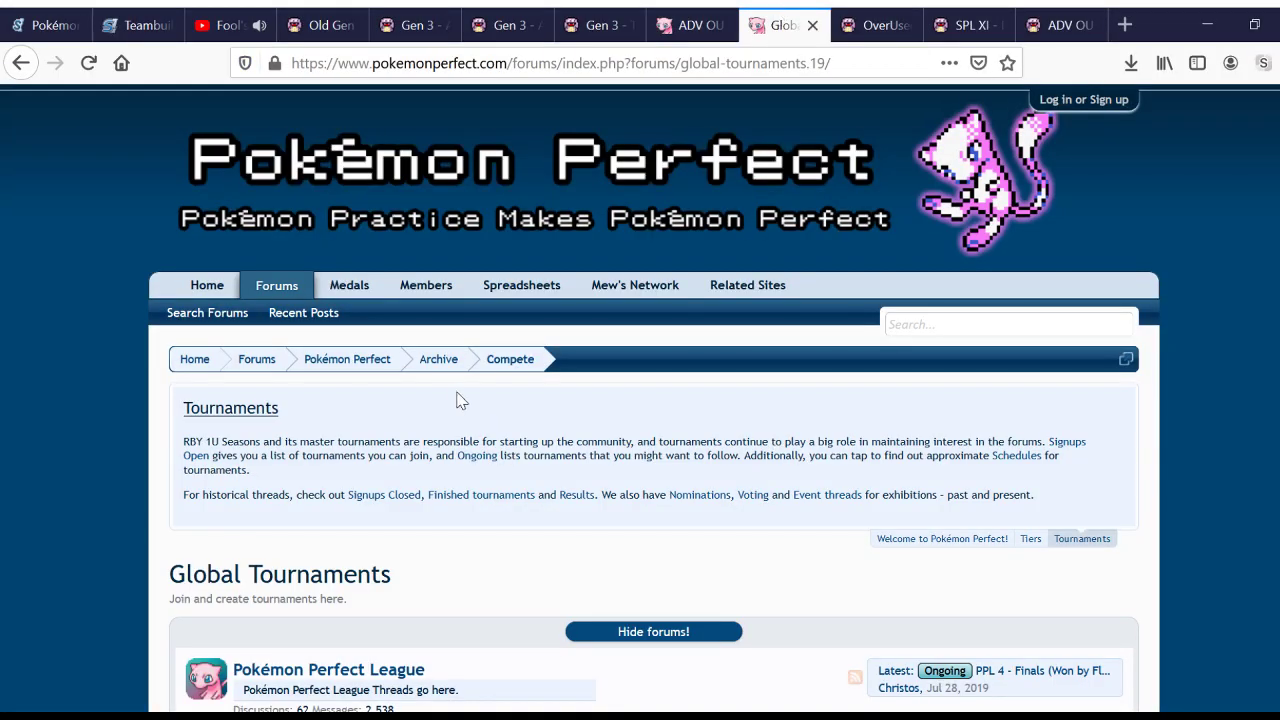
scroll(508, 490, "down", 7)
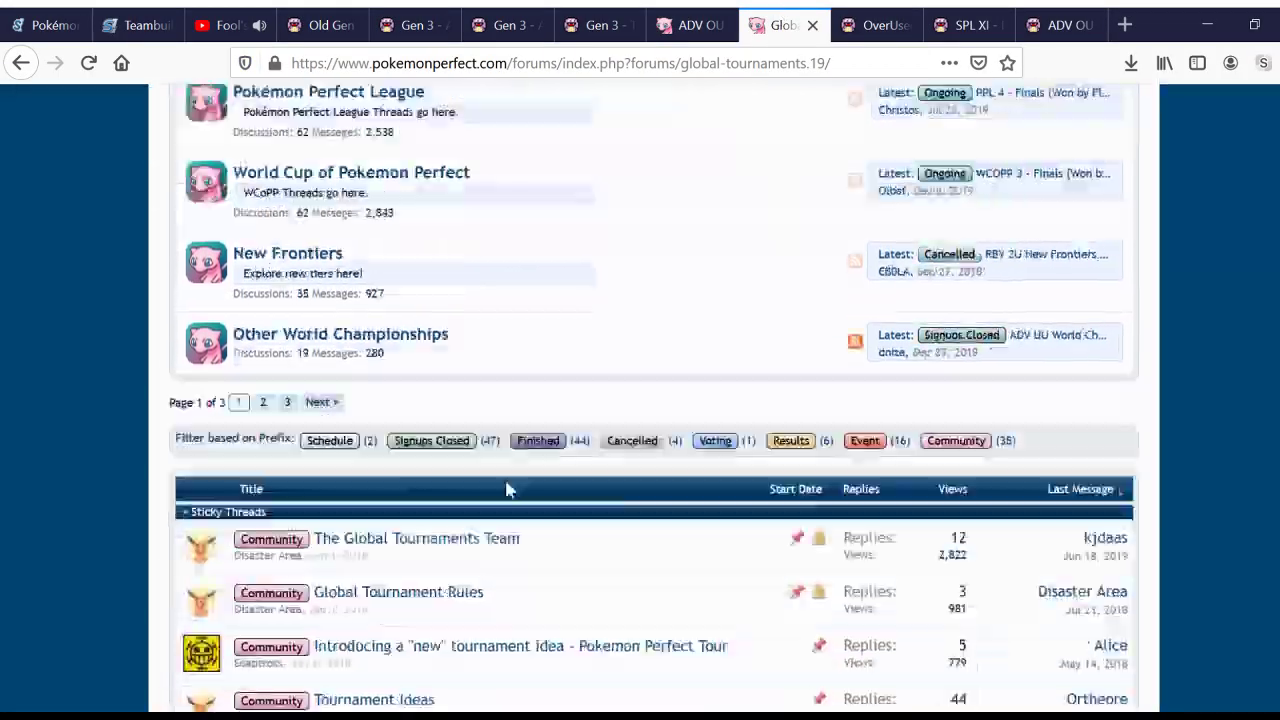
scroll(508, 490, "down", 3)
scroll(509, 426, "down", 2)
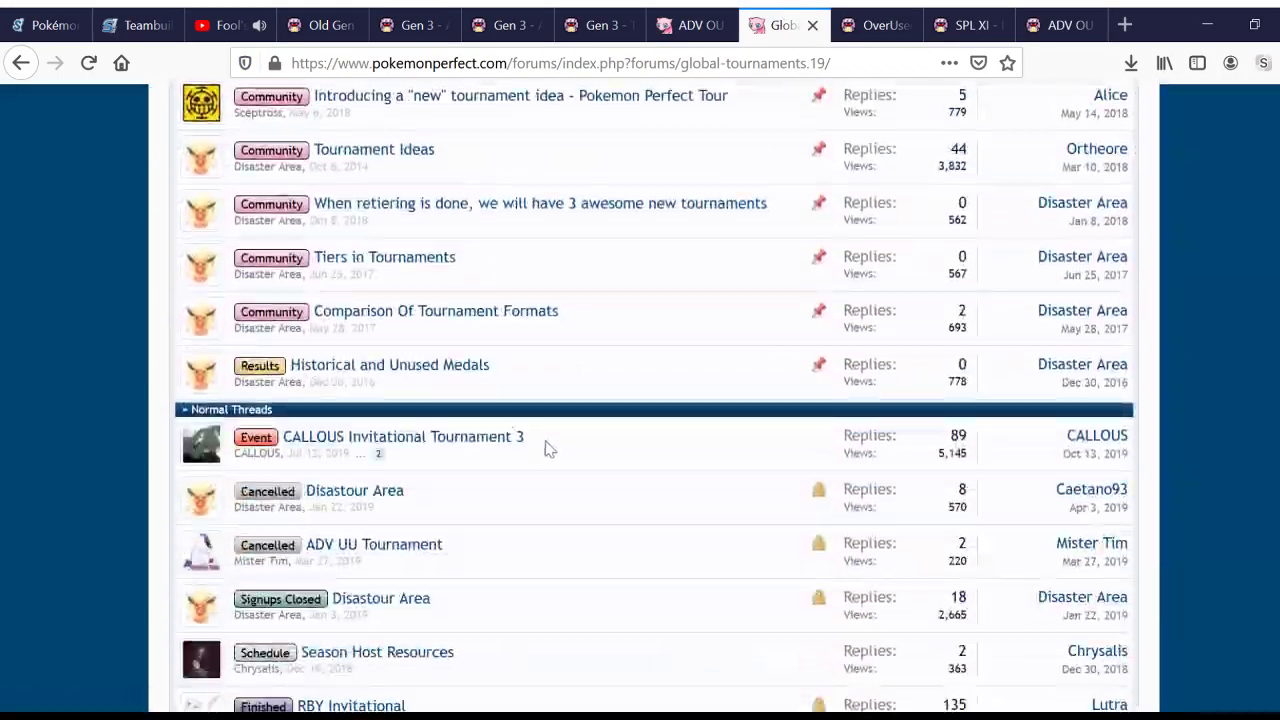
triple_click(547, 440)
mouse_move(547, 440)
left_mouse_down()
mouse_move(543, 480)
mouse_move(295, 452)
mouse_move(430, 452)
mouse_move(300, 458)
mouse_move(280, 428)
mouse_move(469, 477)
mouse_move(518, 450)
mouse_move(509, 468)
mouse_move(414, 463)
mouse_move(537, 460)
left_mouse_up()
left_click(543, 474)
left_click(437, 456)
left_click(537, 460)
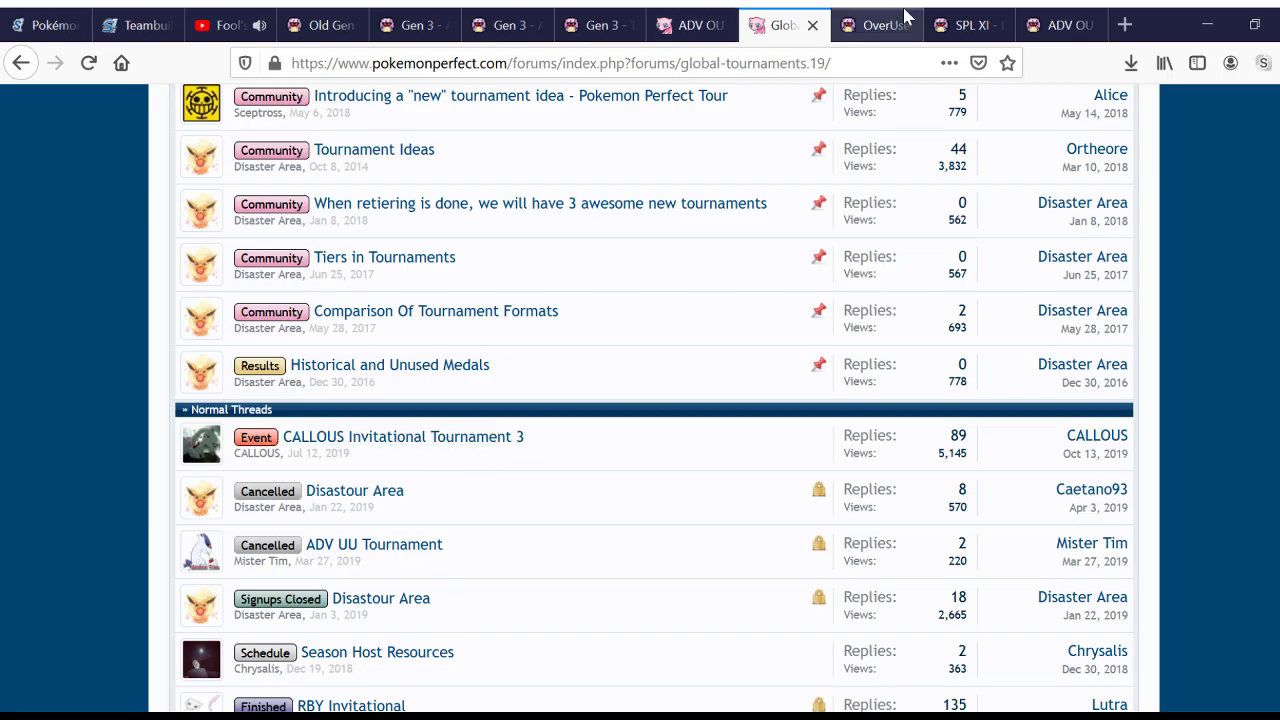
Step: Browse the Week 1 and Week 2 ADV OU lists in the SPL XI - Replays thread and open a [Gen 3] OU replay
left_click(985, 22)
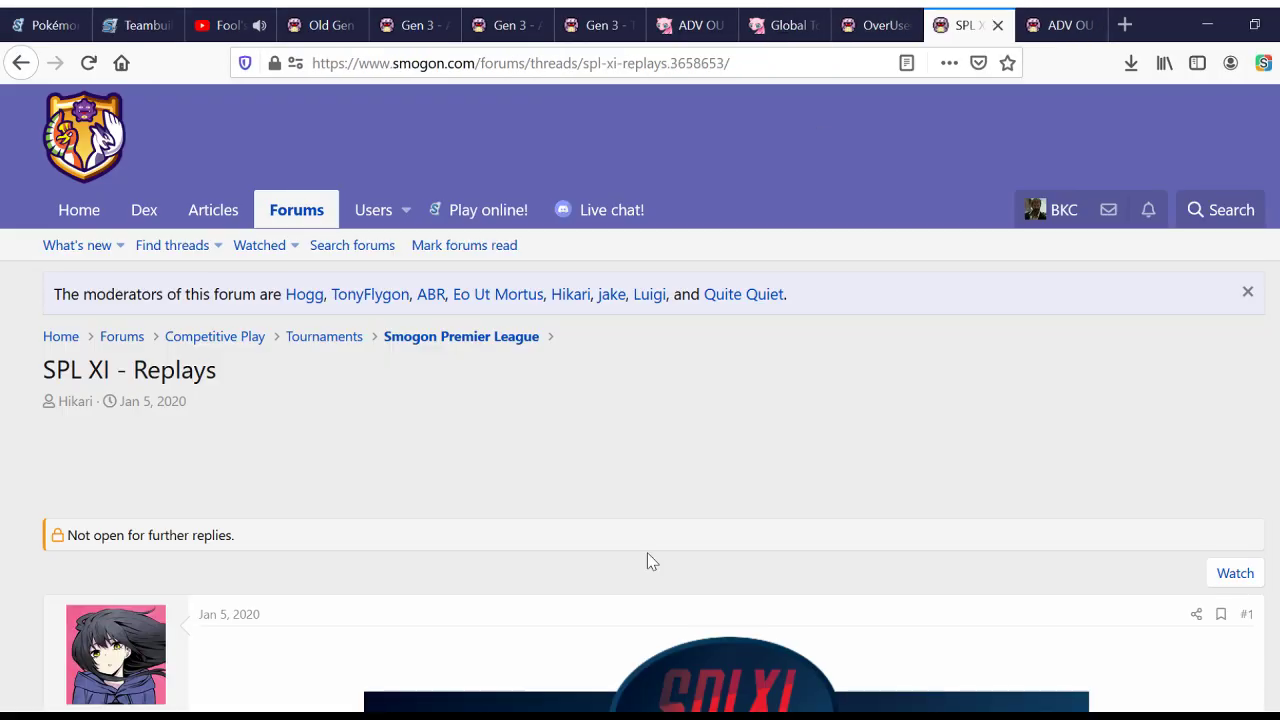
scroll(608, 497, "down", 15)
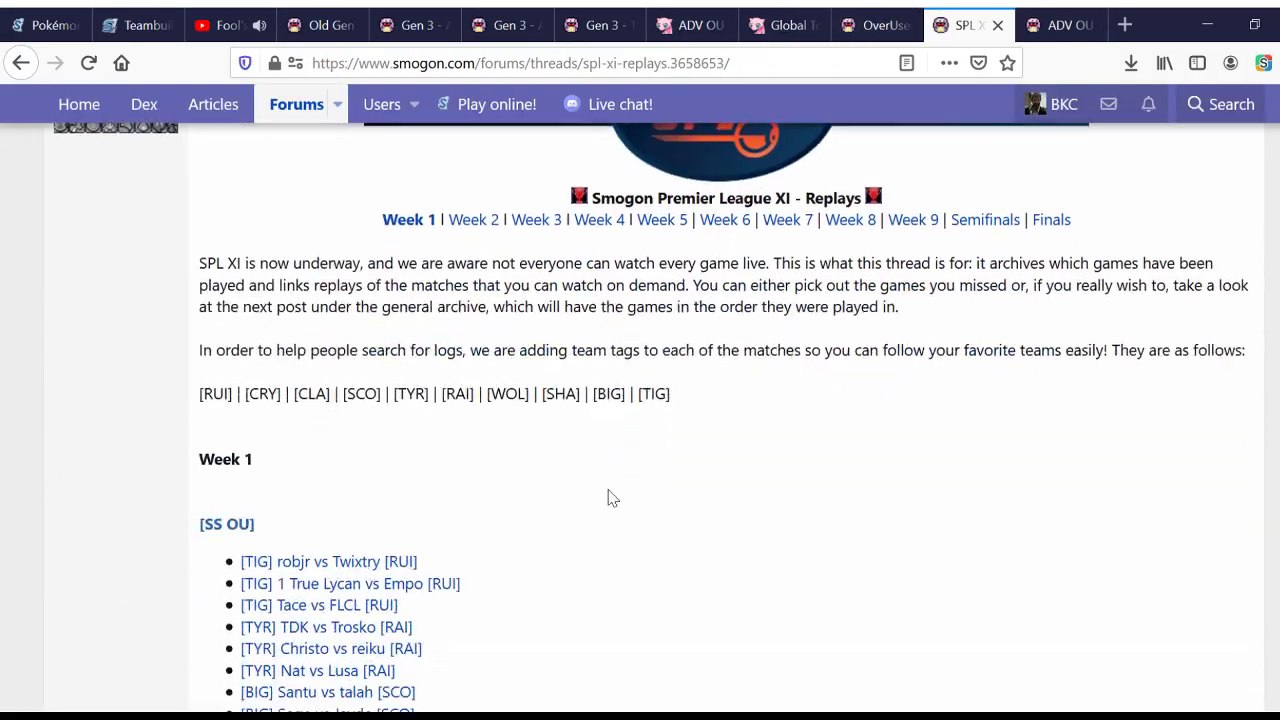
scroll(612, 497, "down", 15)
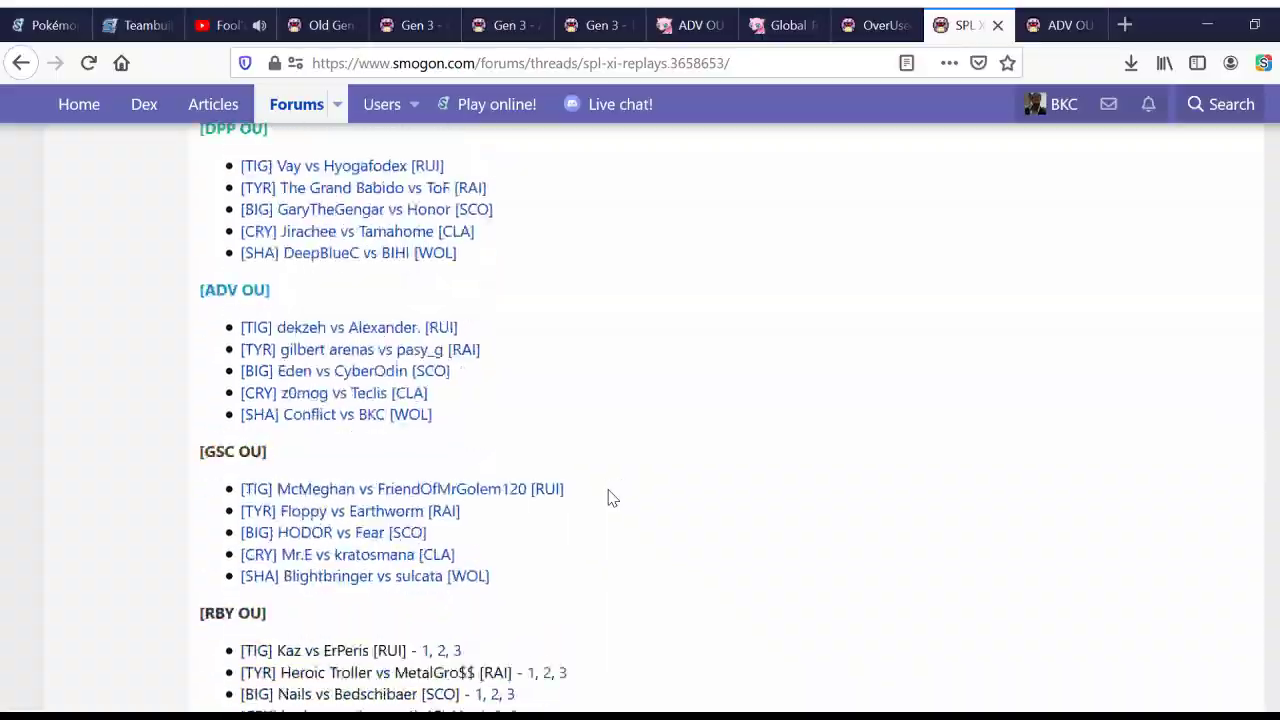
scroll(612, 497, "up", 2)
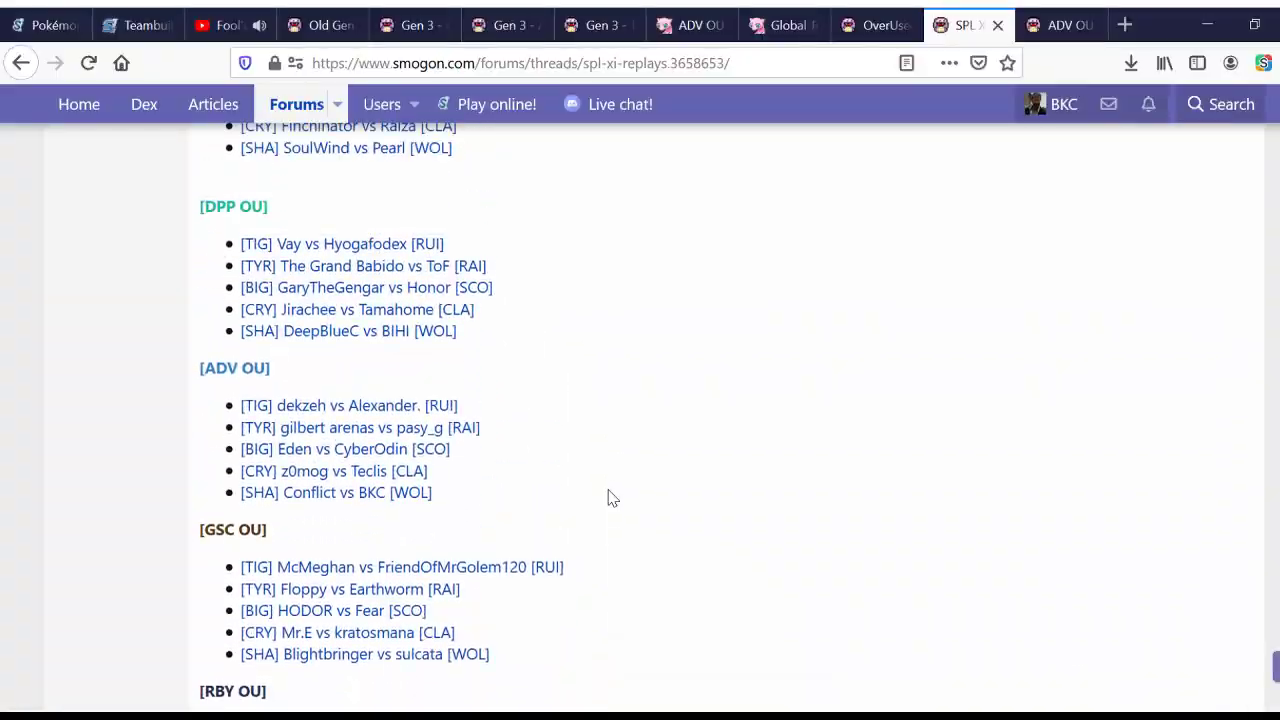
scroll(612, 497, "down", 4)
scroll(612, 497, "down", 12)
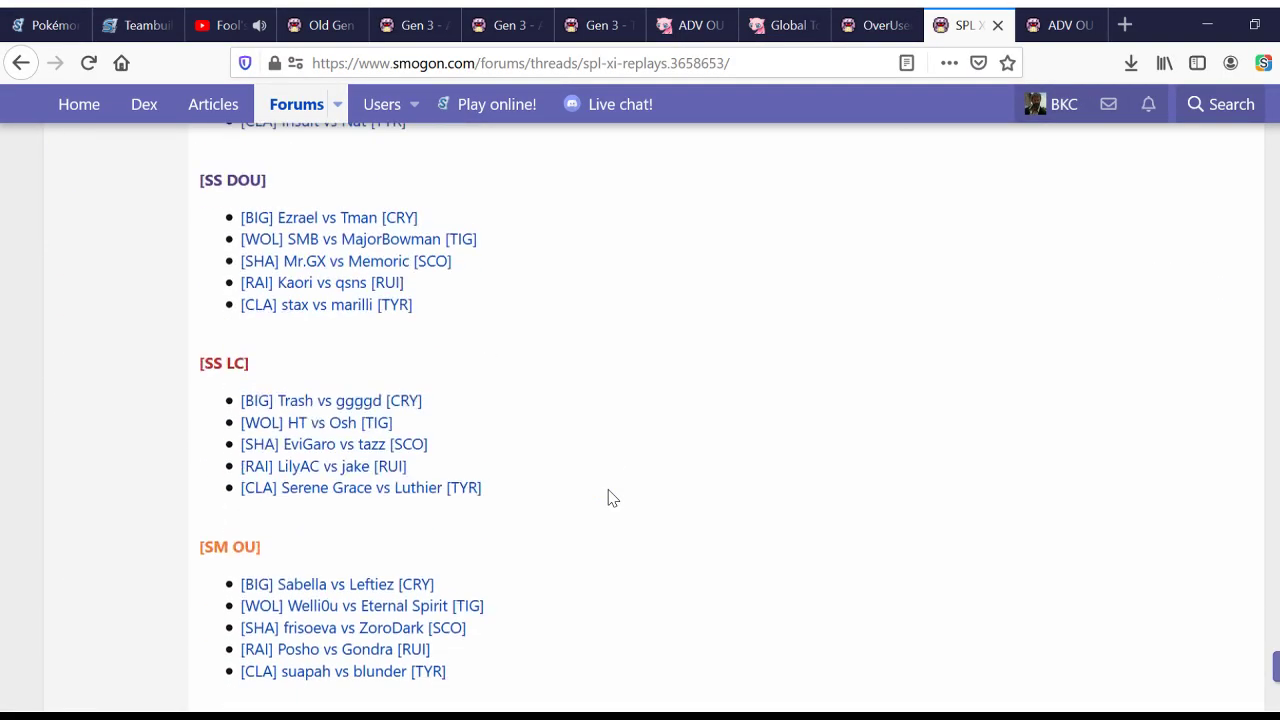
scroll(612, 497, "down", 4)
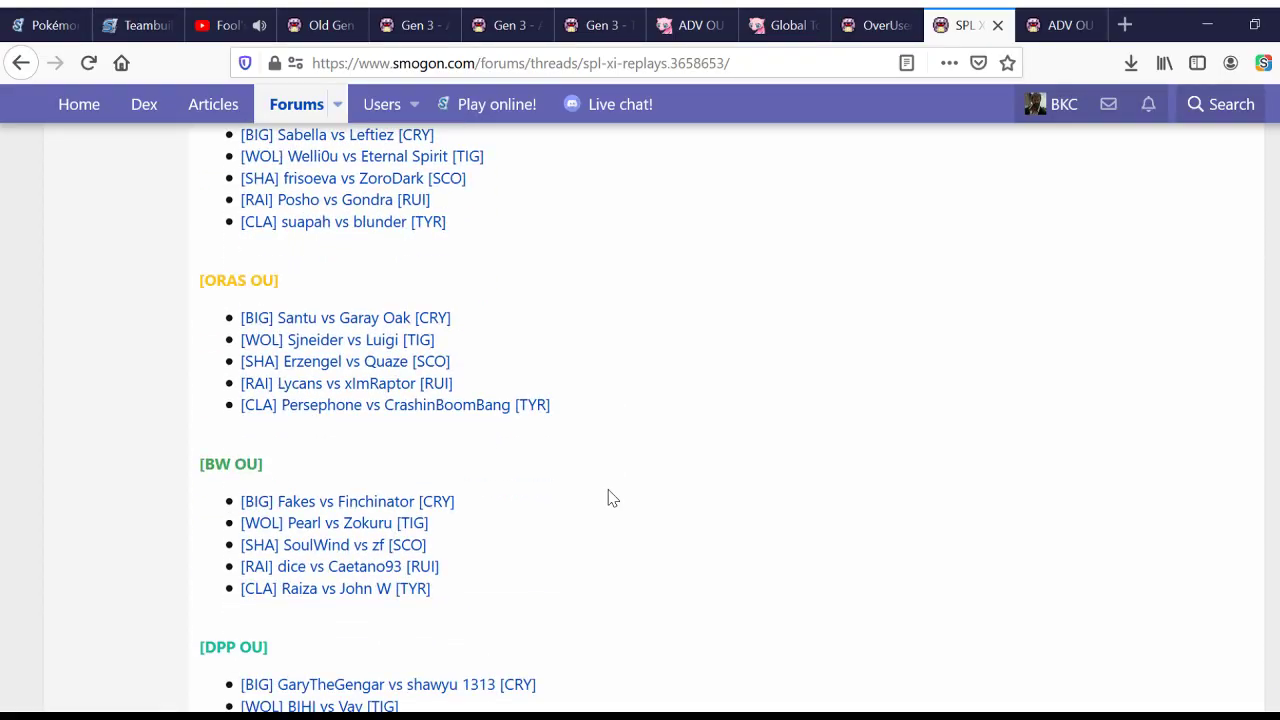
scroll(612, 497, "down", 5)
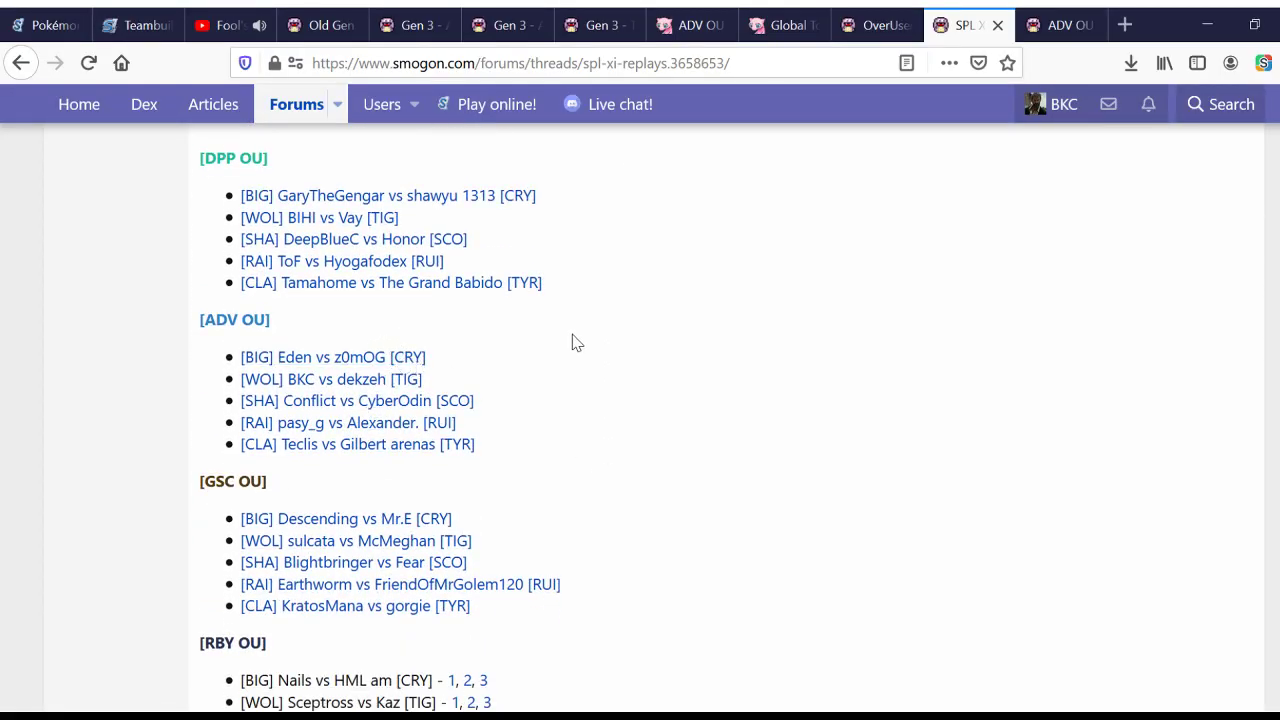
scroll(451, 289, "up", 15)
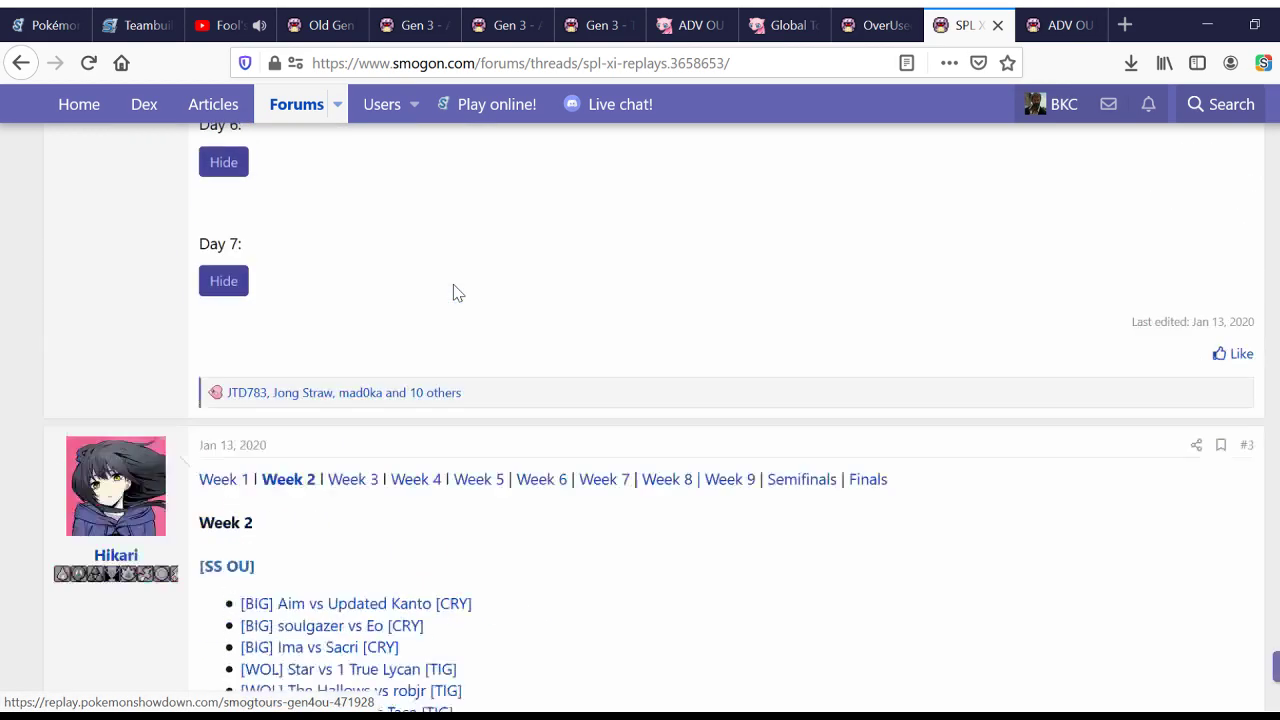
scroll(455, 291, "up", 10)
scroll(455, 291, "down", 1)
scroll(455, 291, "up", 2)
scroll(455, 291, "down", 5)
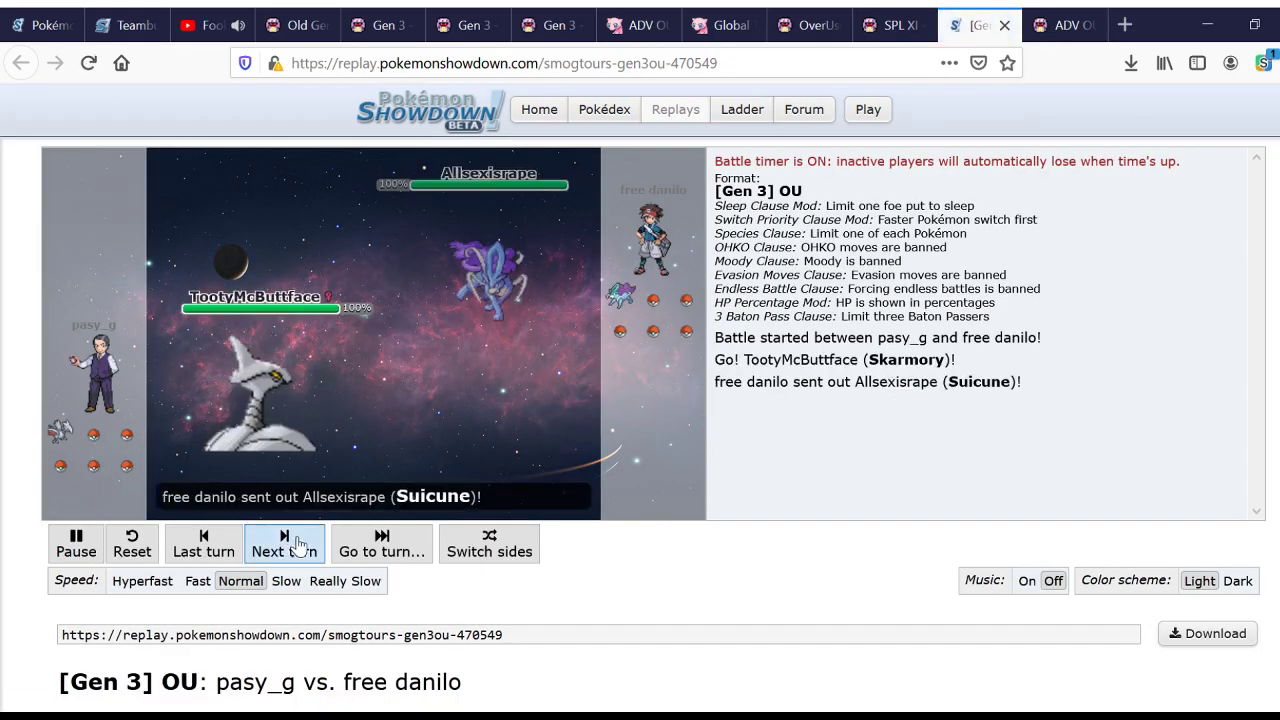
Step: Advance the [Gen 3] OU battle replay turn by turn to turn 12, and close the replay
left_click(284, 545)
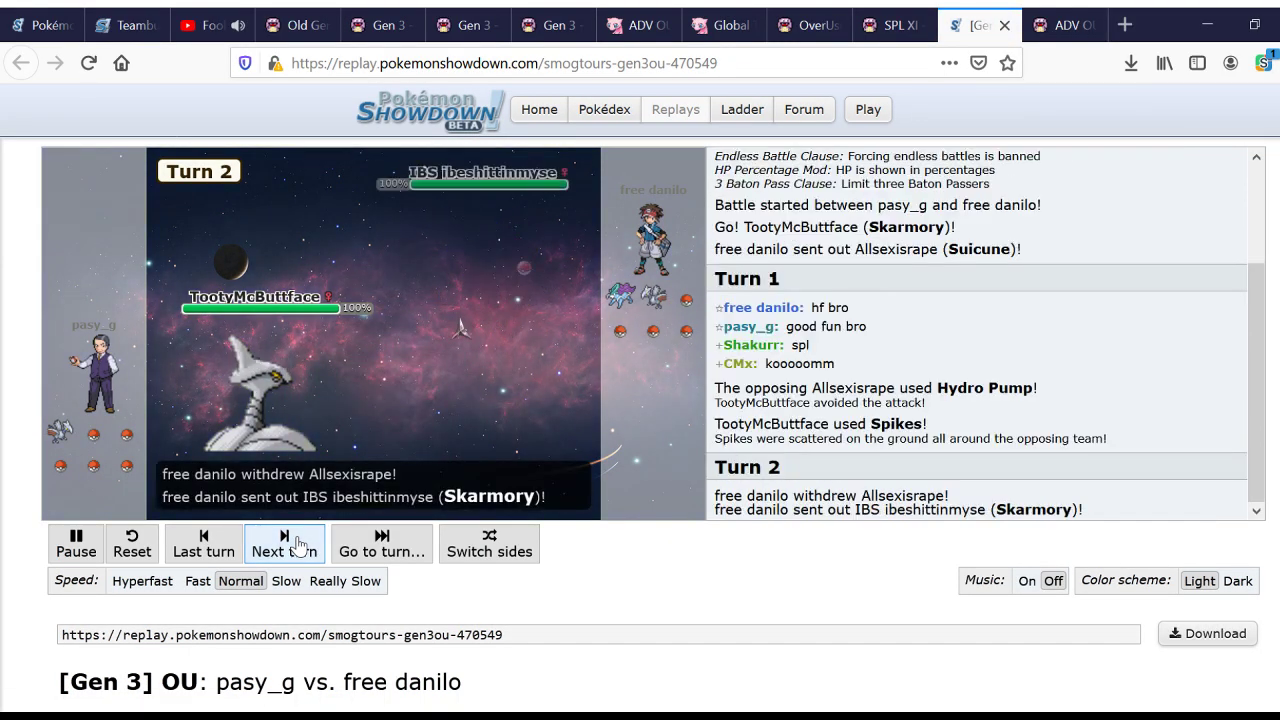
left_click(284, 545)
left_click(284, 545)
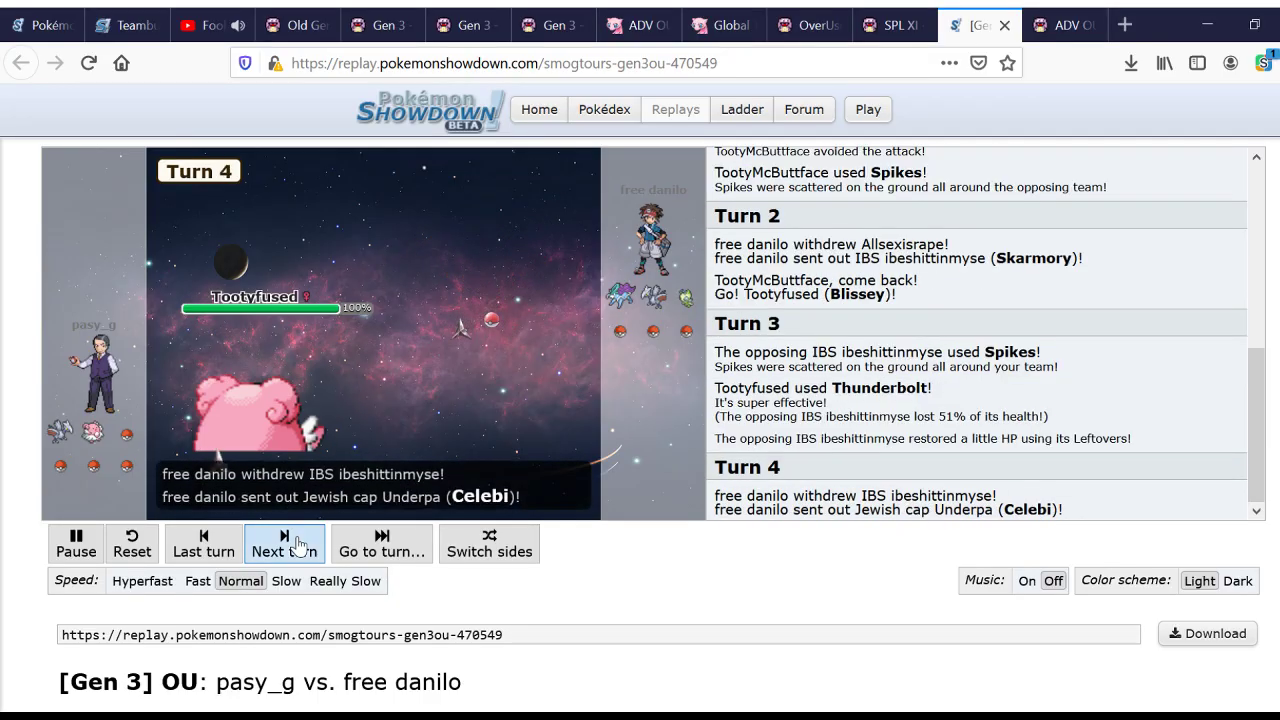
left_click(284, 545)
left_click(297, 543)
left_click(297, 543)
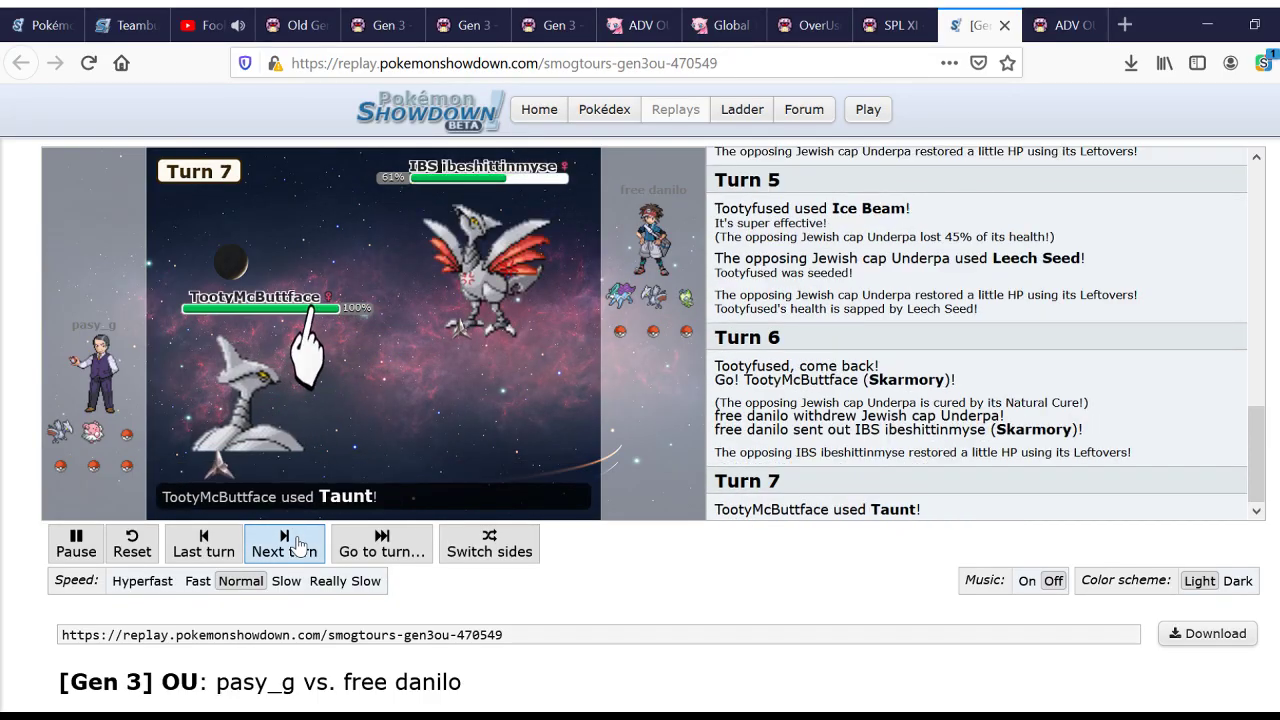
left_click(297, 543)
left_click(297, 543)
left_click(297, 543)
left_click(297, 543)
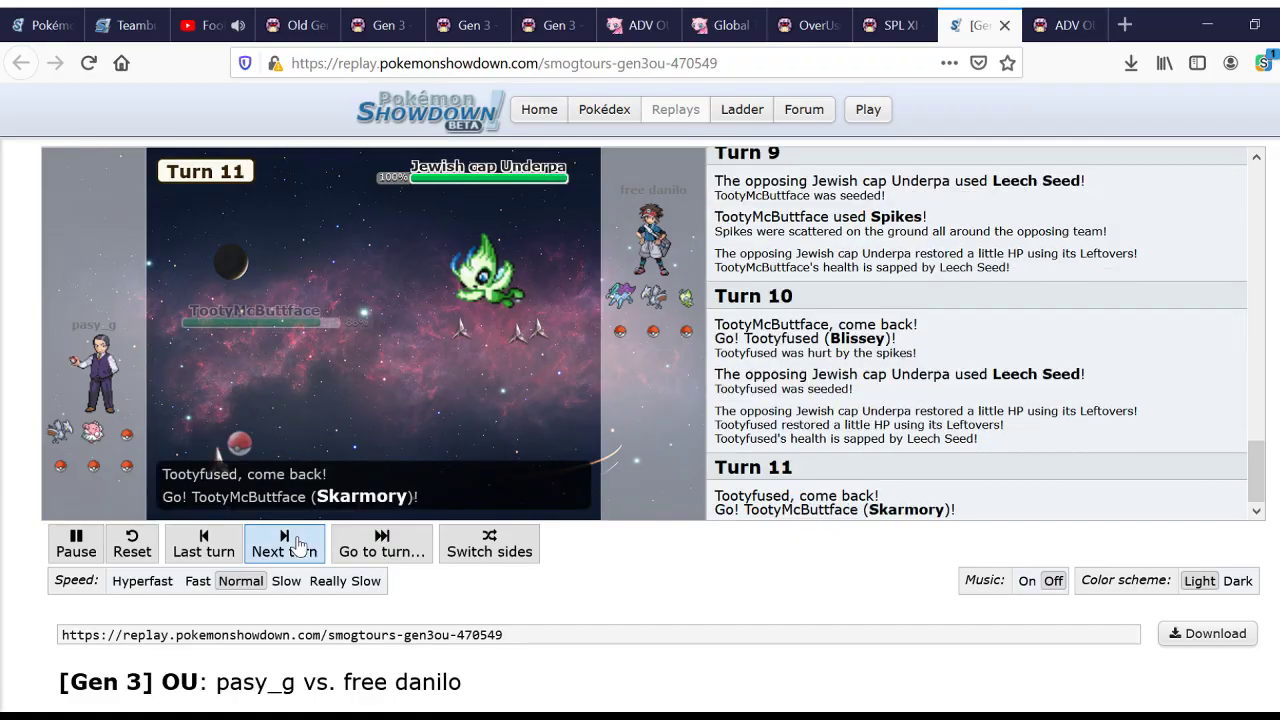
left_click(297, 543)
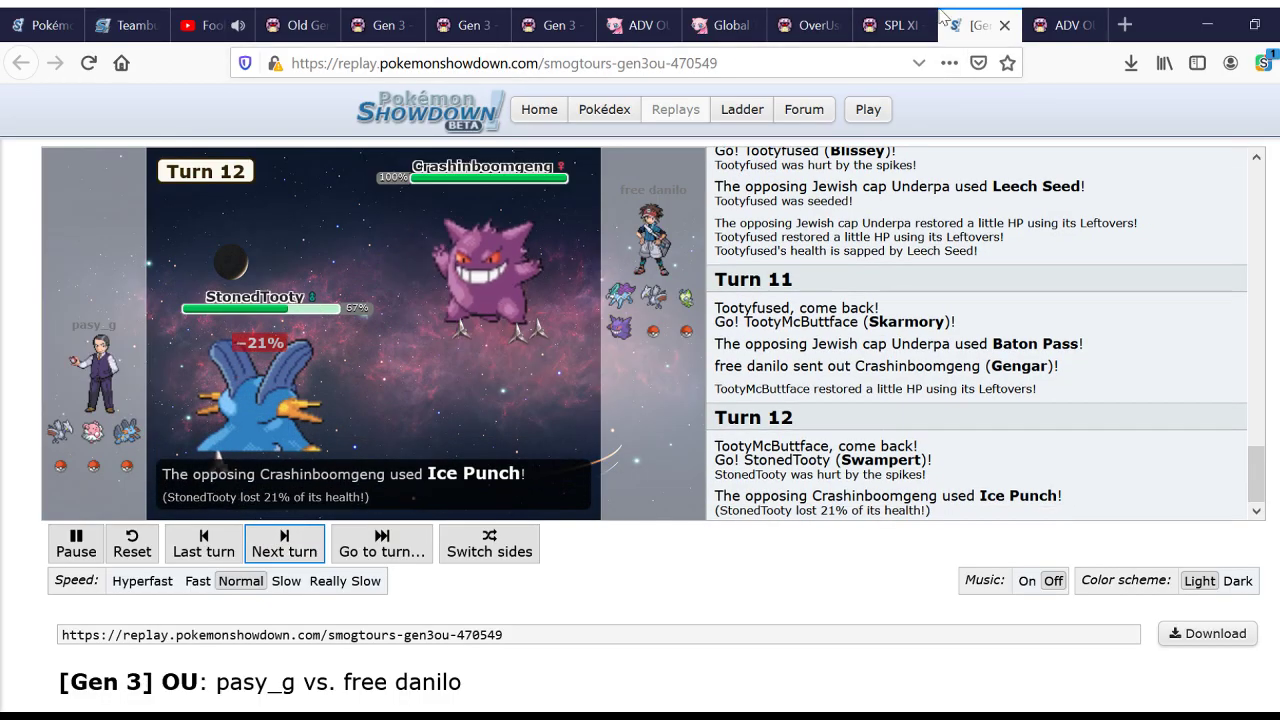
left_click(1003, 25)
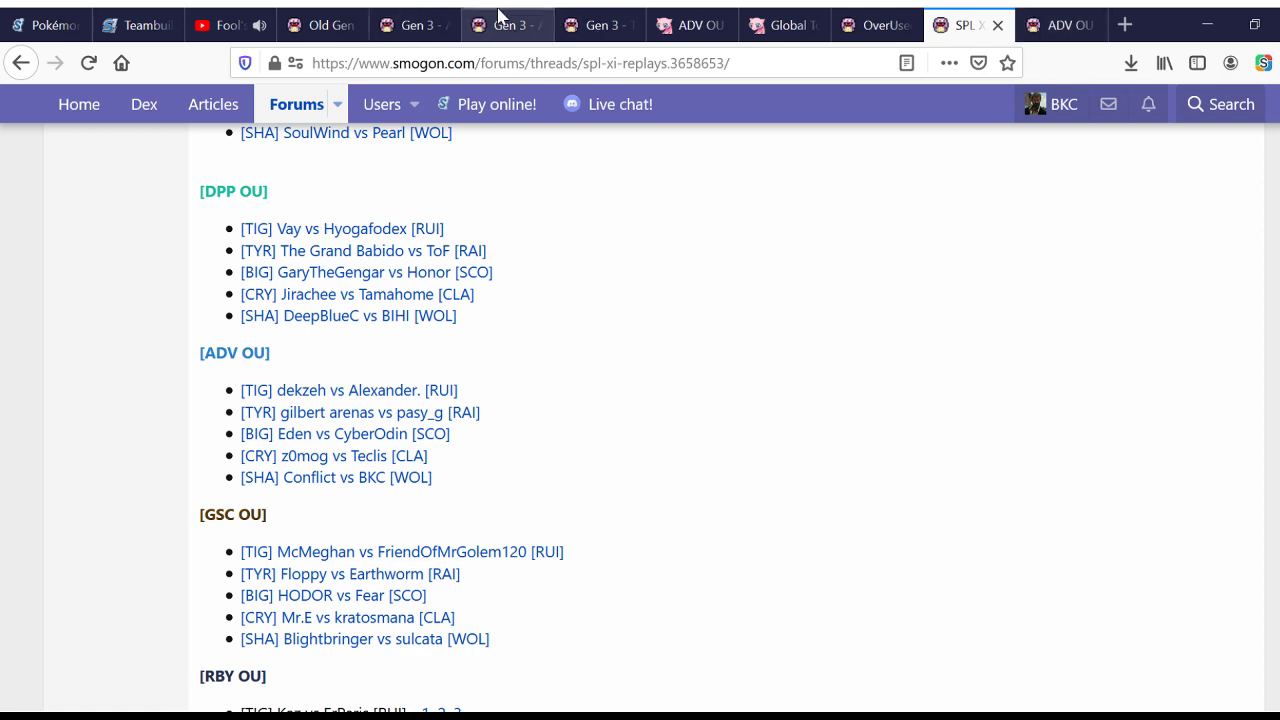
Step: Open the Gen 3 ADV Viability Ranking (OU) thread on the Smogon forums
left_click(388, 17)
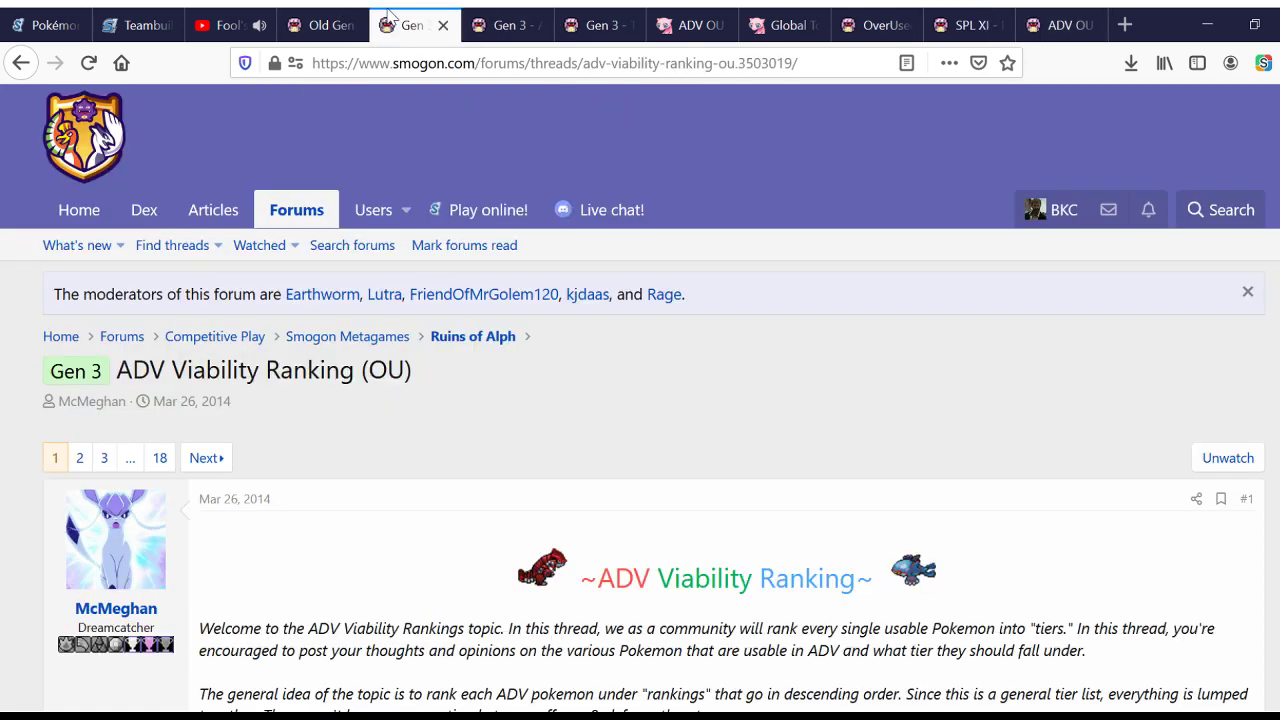
Step: Examine the tier list in the first post of the ADV Viability Ranking (OU) thread down to the end of the list
scroll(586, 386, "down", 3)
scroll(604, 497, "down", 10)
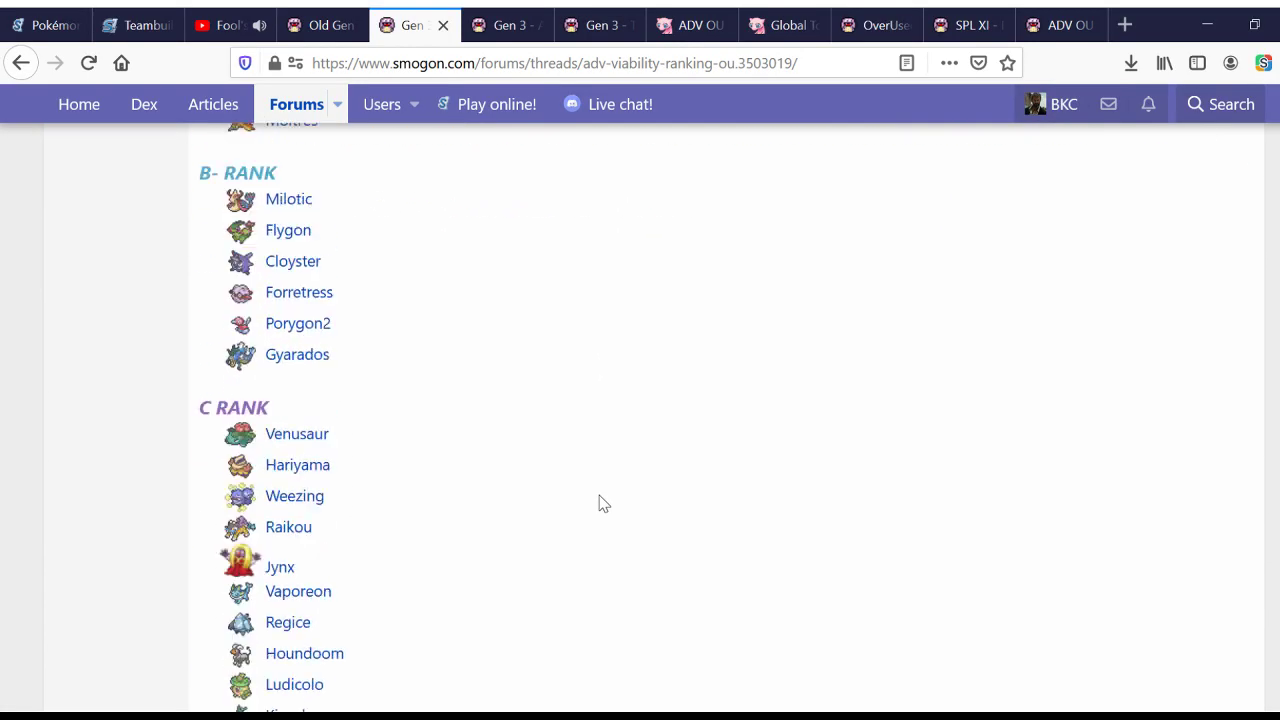
scroll(603, 503, "down", 8)
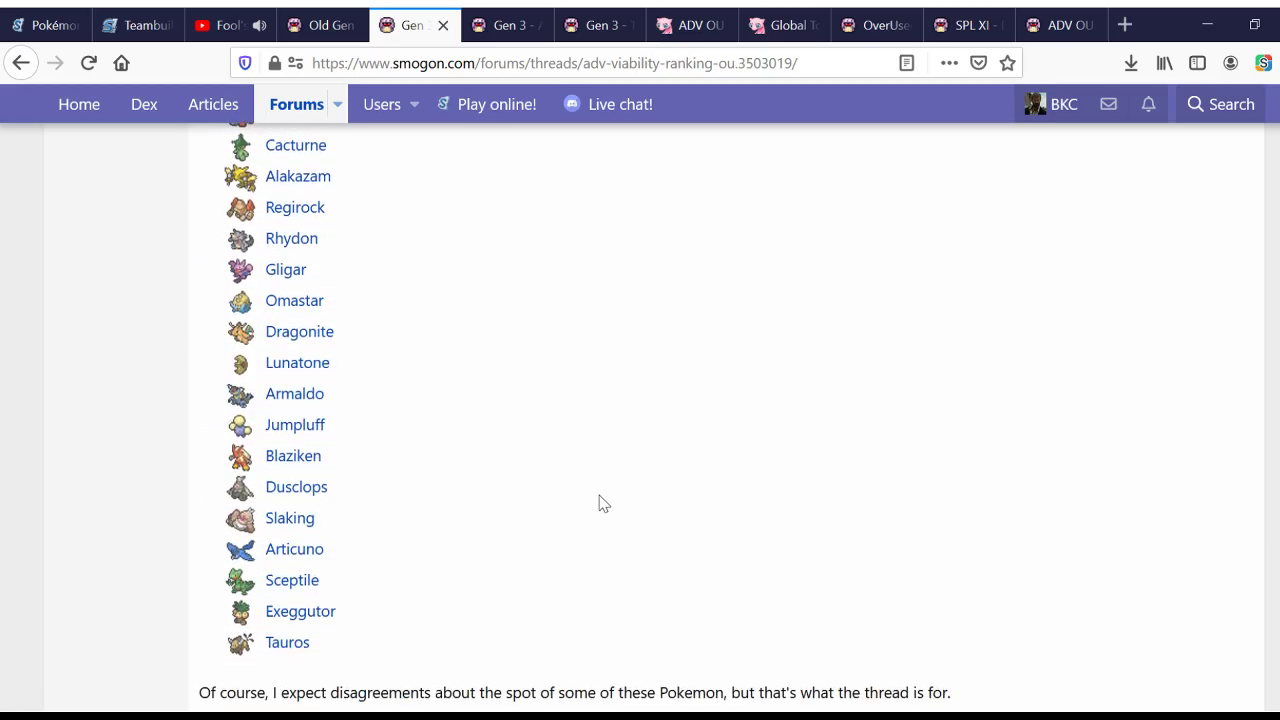
scroll(603, 503, "down", 2)
key("Home")
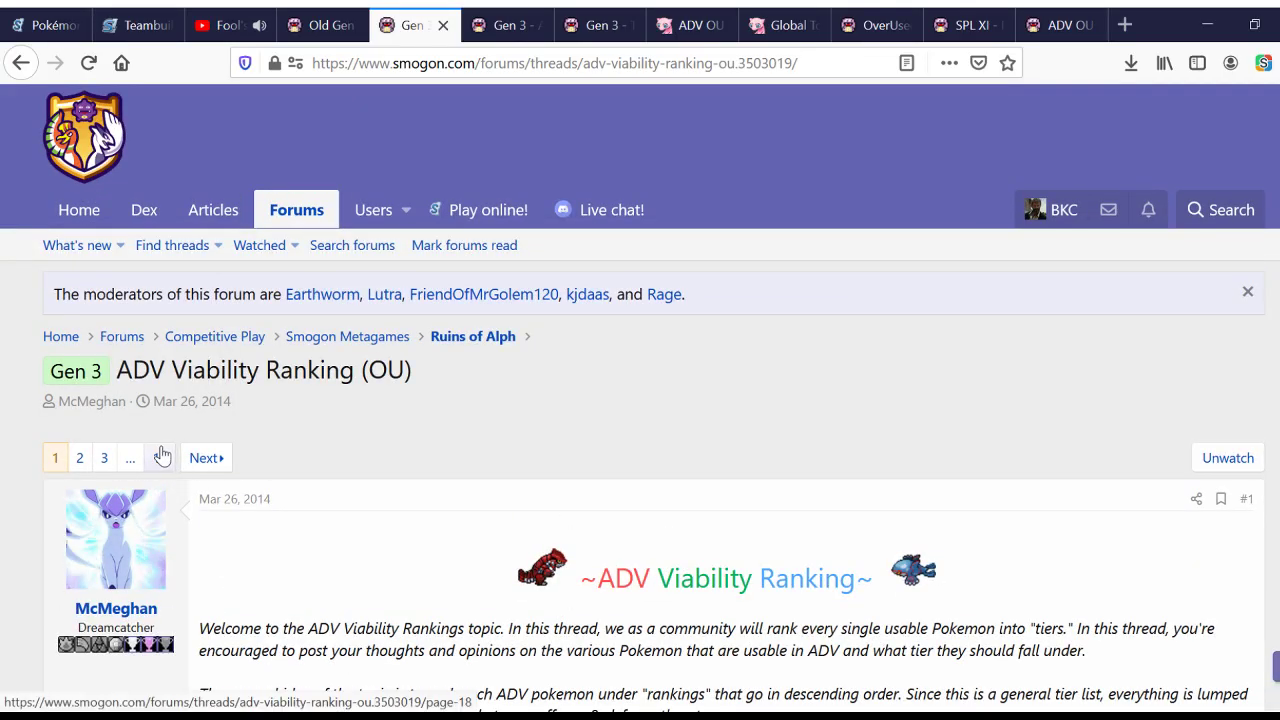
Step: Open page 18 of the ADV Viability Ranking (OU) thread and browse the members' own rankings, including the detailed A Rank write-up
left_click(160, 457)
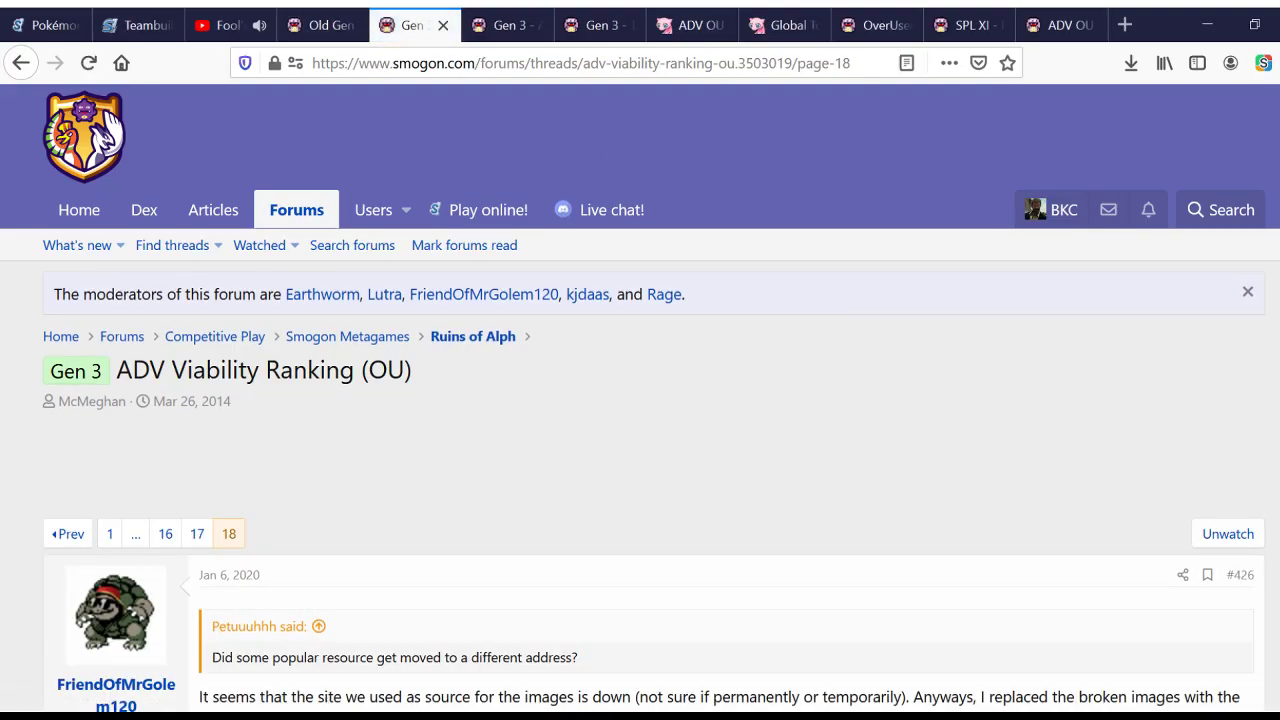
scroll(640, 400, "down", 20)
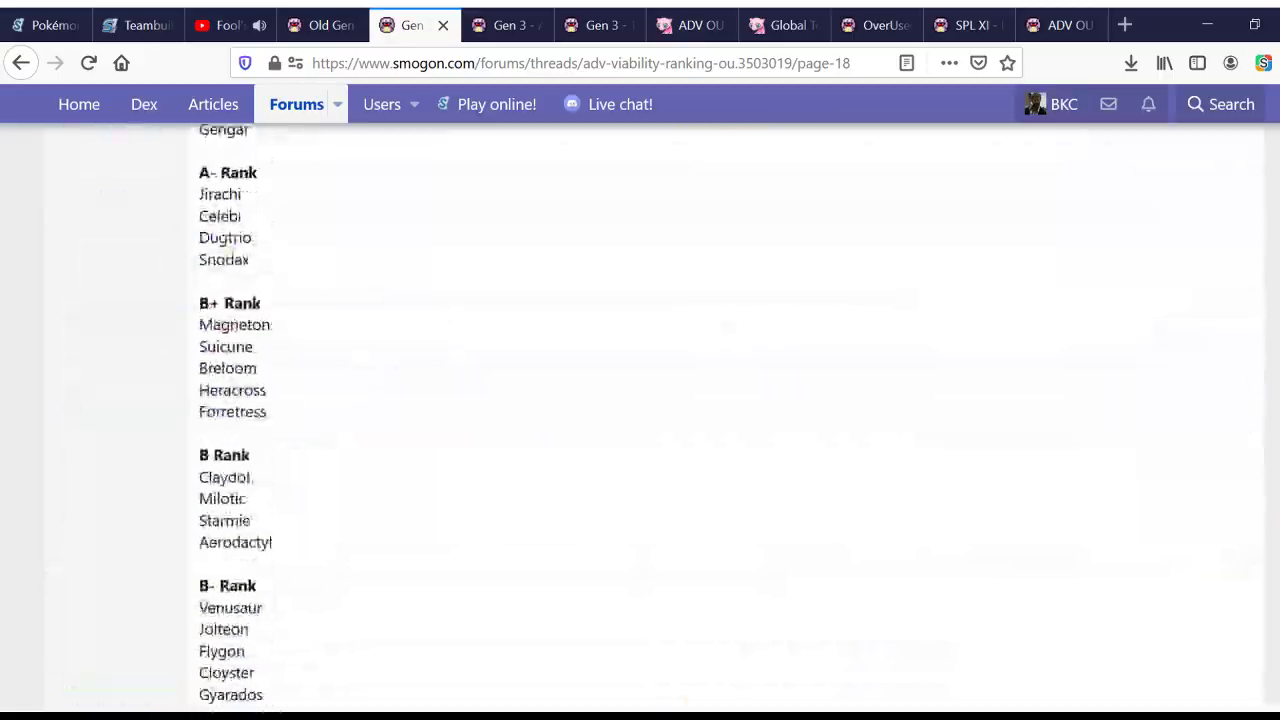
scroll(640, 400, "down", 20)
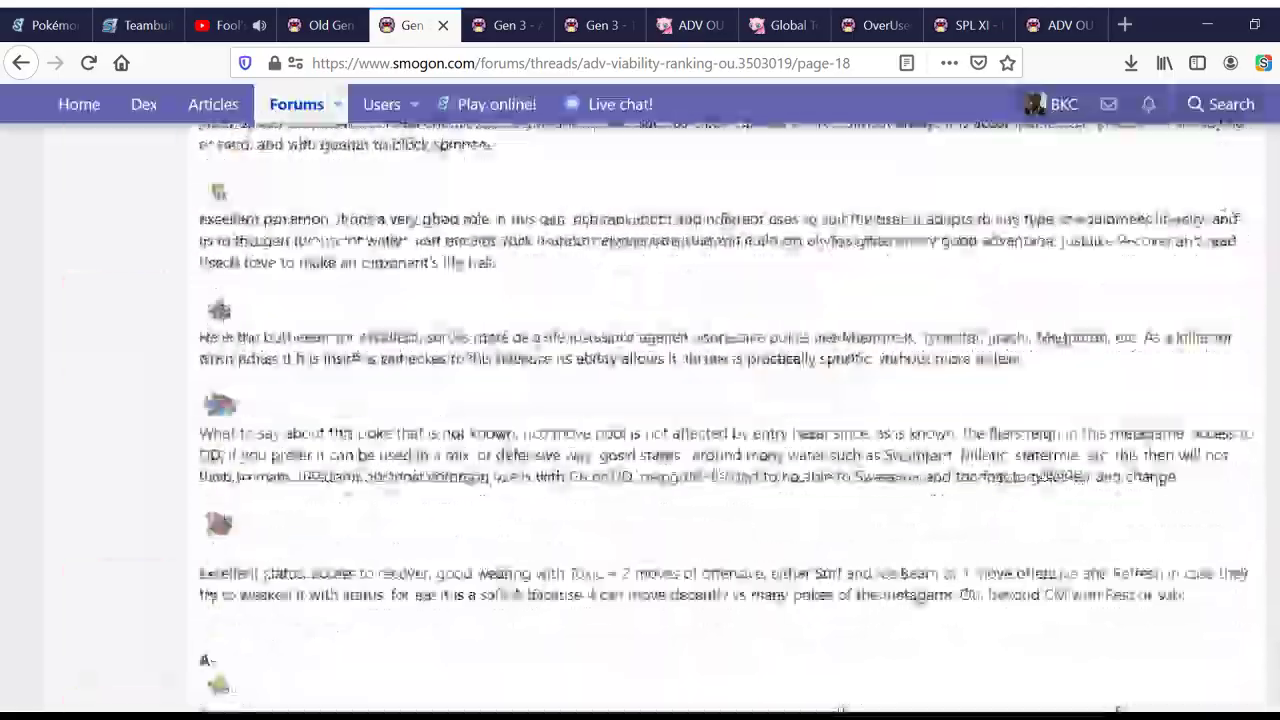
scroll(640, 400, "down", 20)
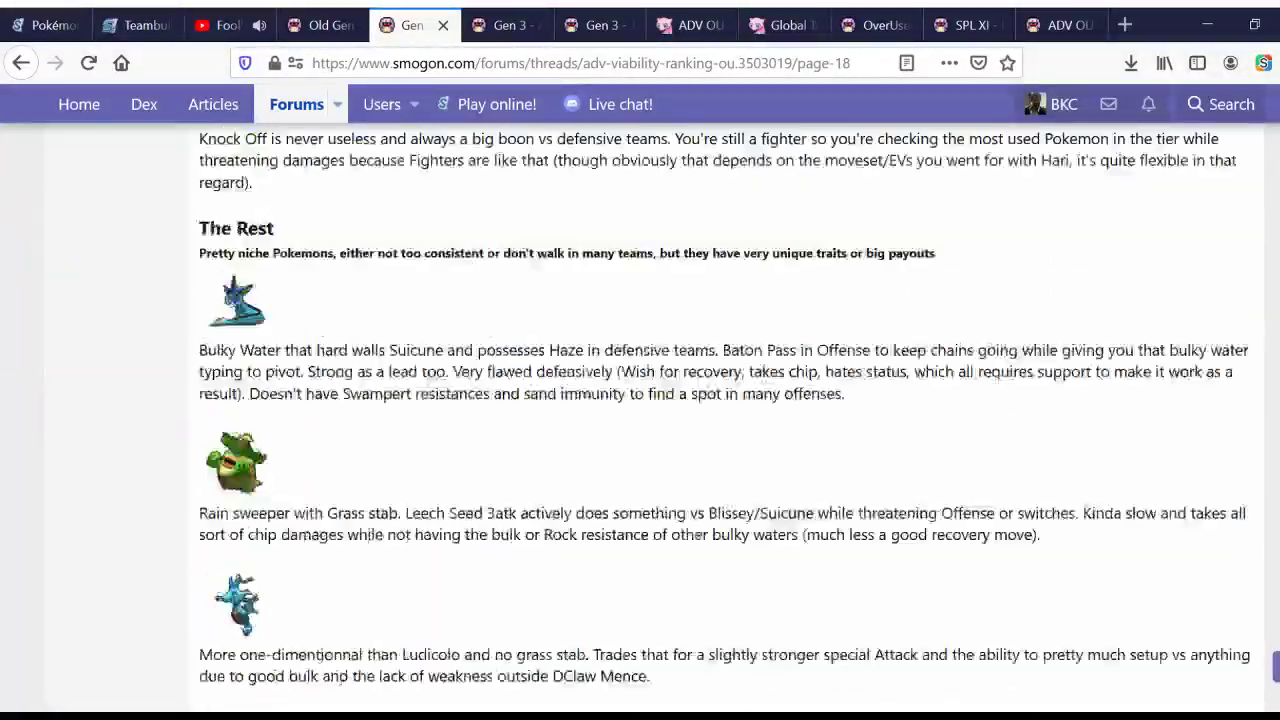
scroll(640, 400, "up", 15)
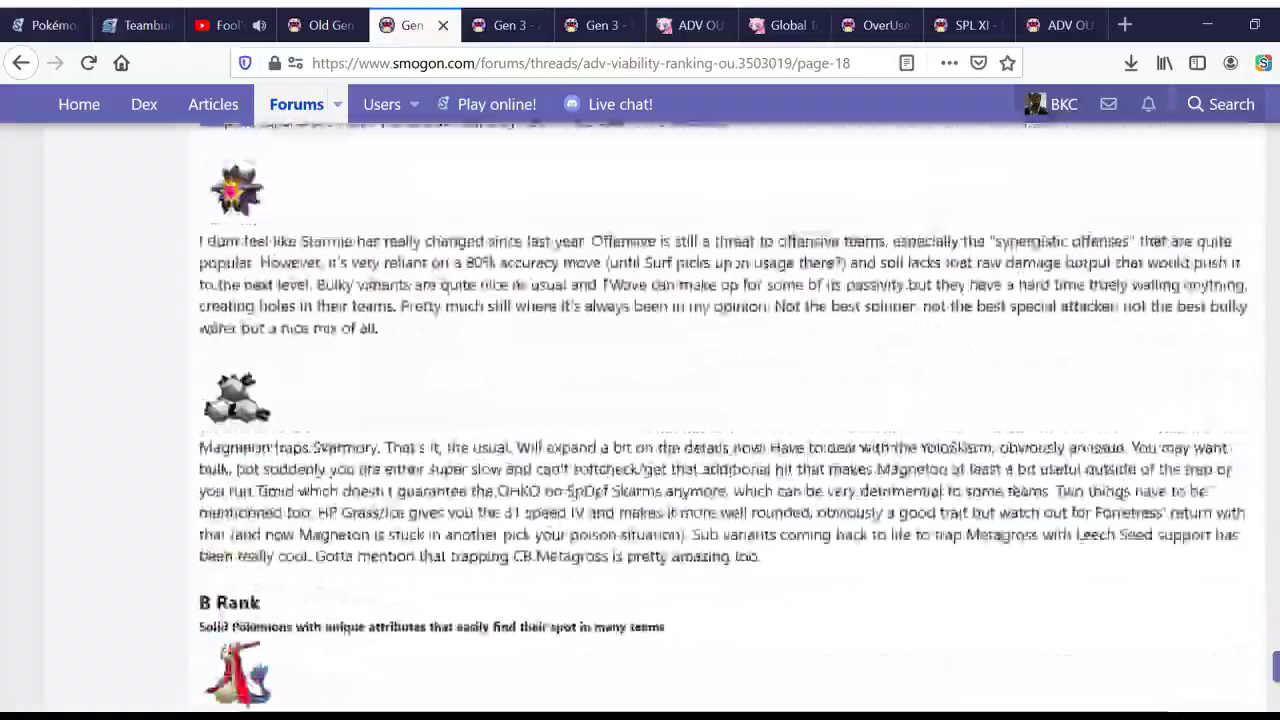
scroll(640, 400, "up", 12)
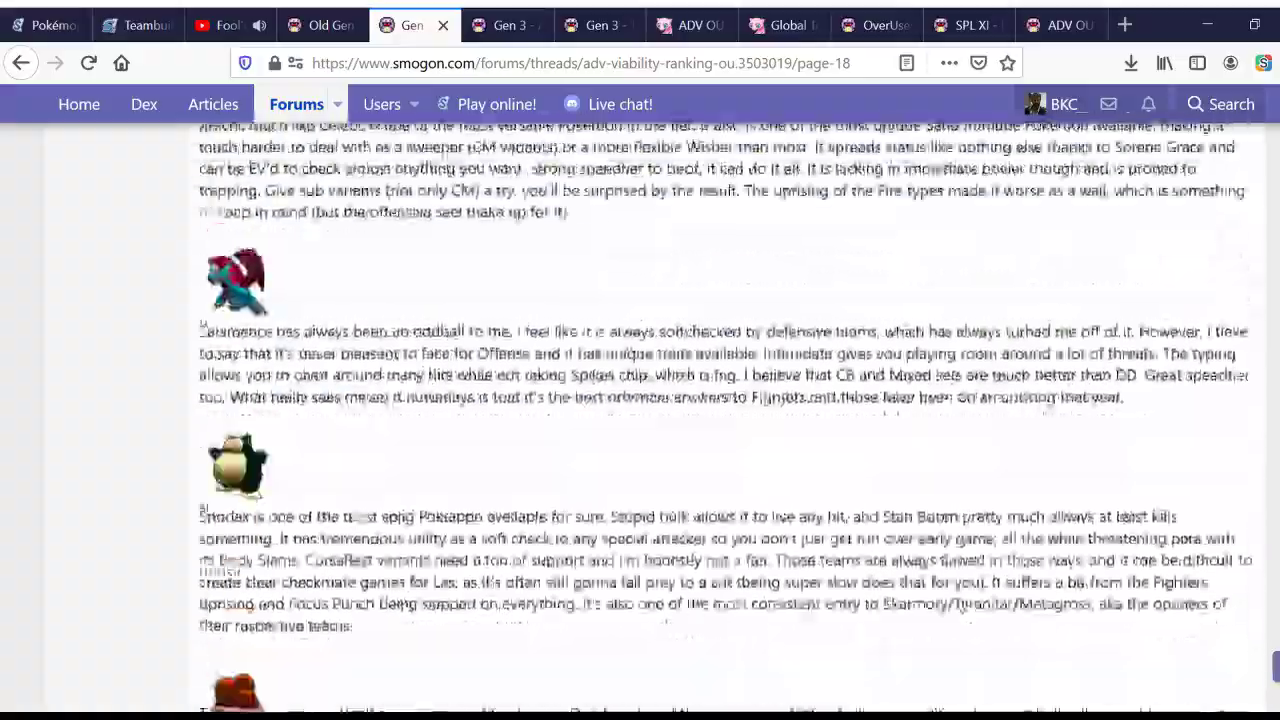
scroll(640, 400, "up", 10)
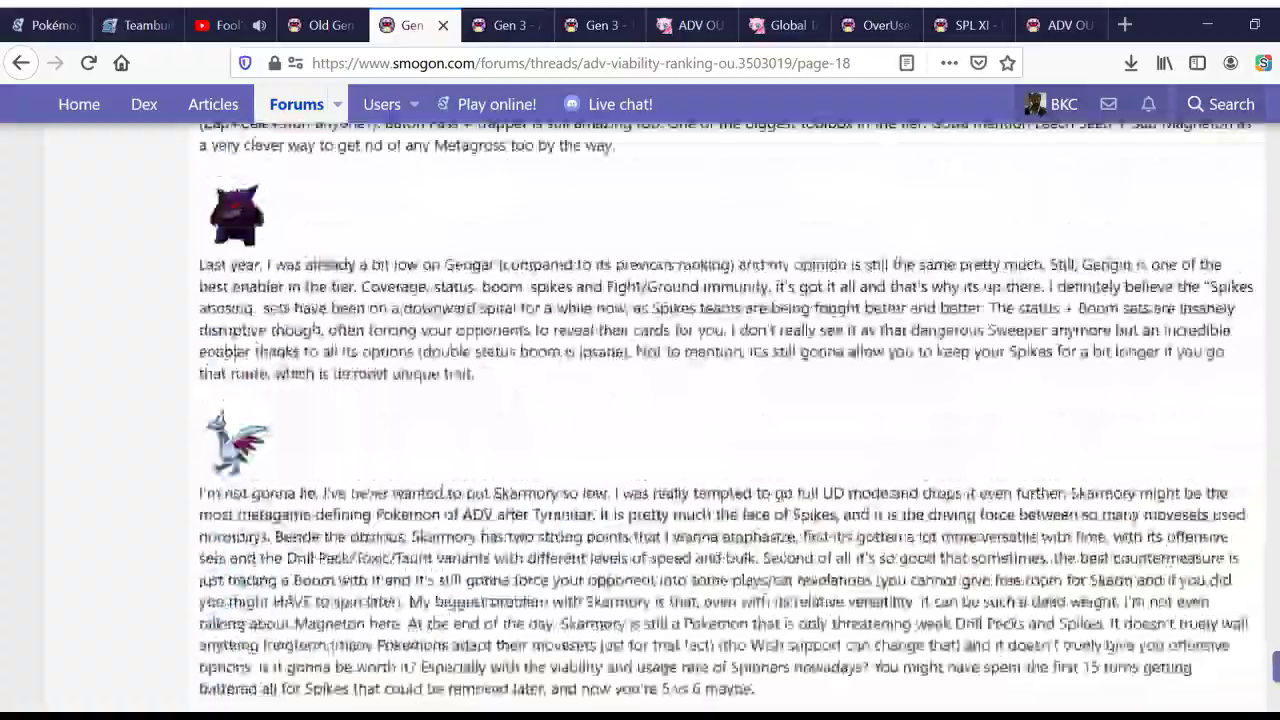
scroll(640, 400, "up", 5)
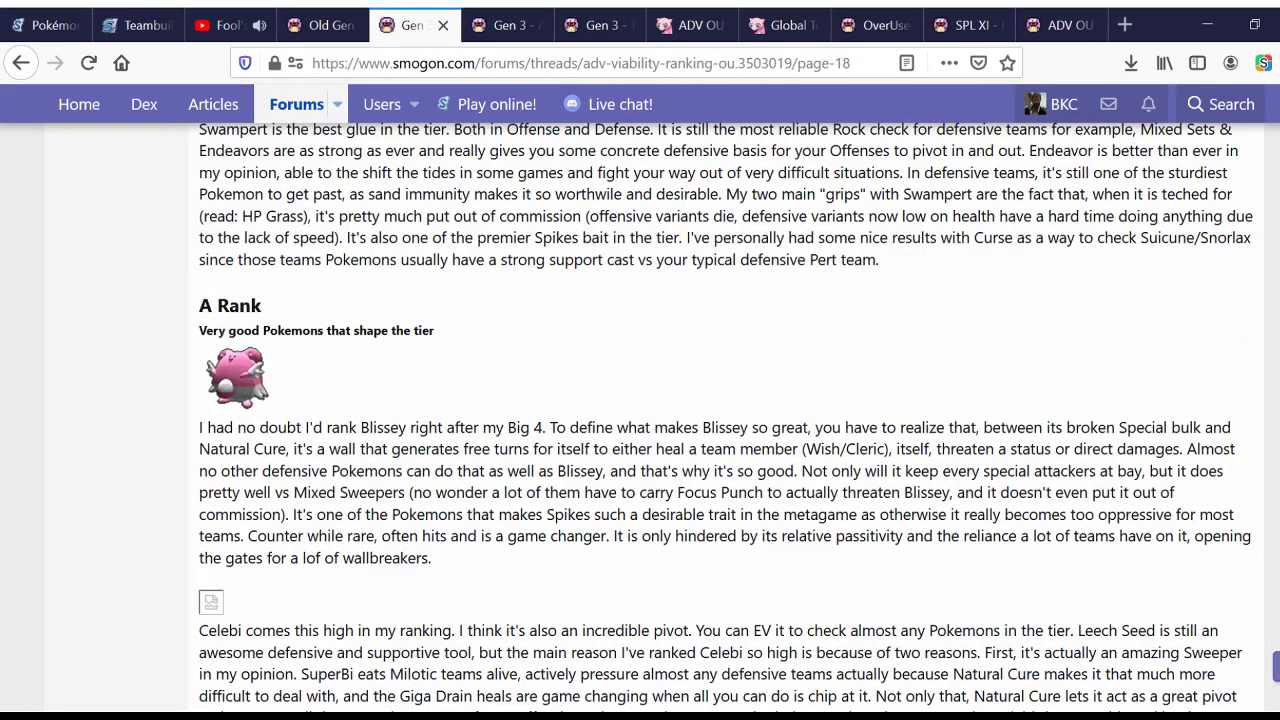
Step: Review the members' ranking posts on page 18 in reverse order, back to the start of the page
scroll(640, 400, "up", 15)
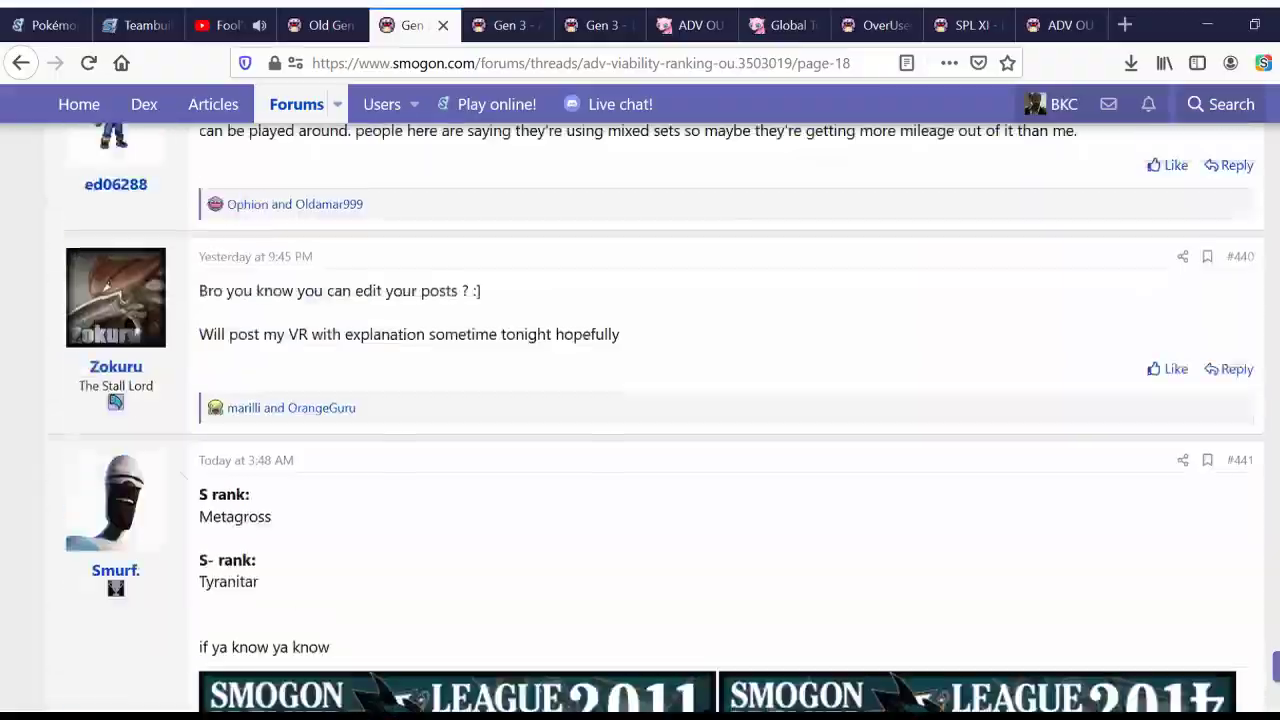
scroll(640, 400, "up", 20)
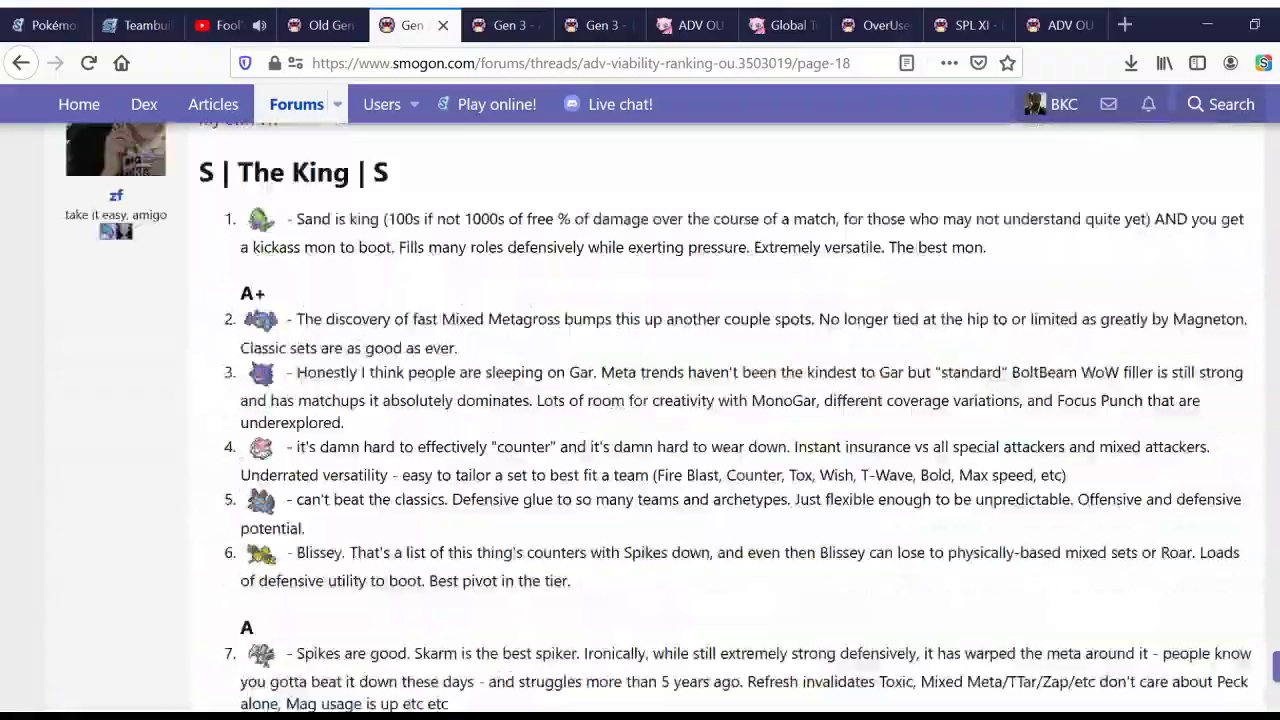
scroll(640, 400, "up", 15)
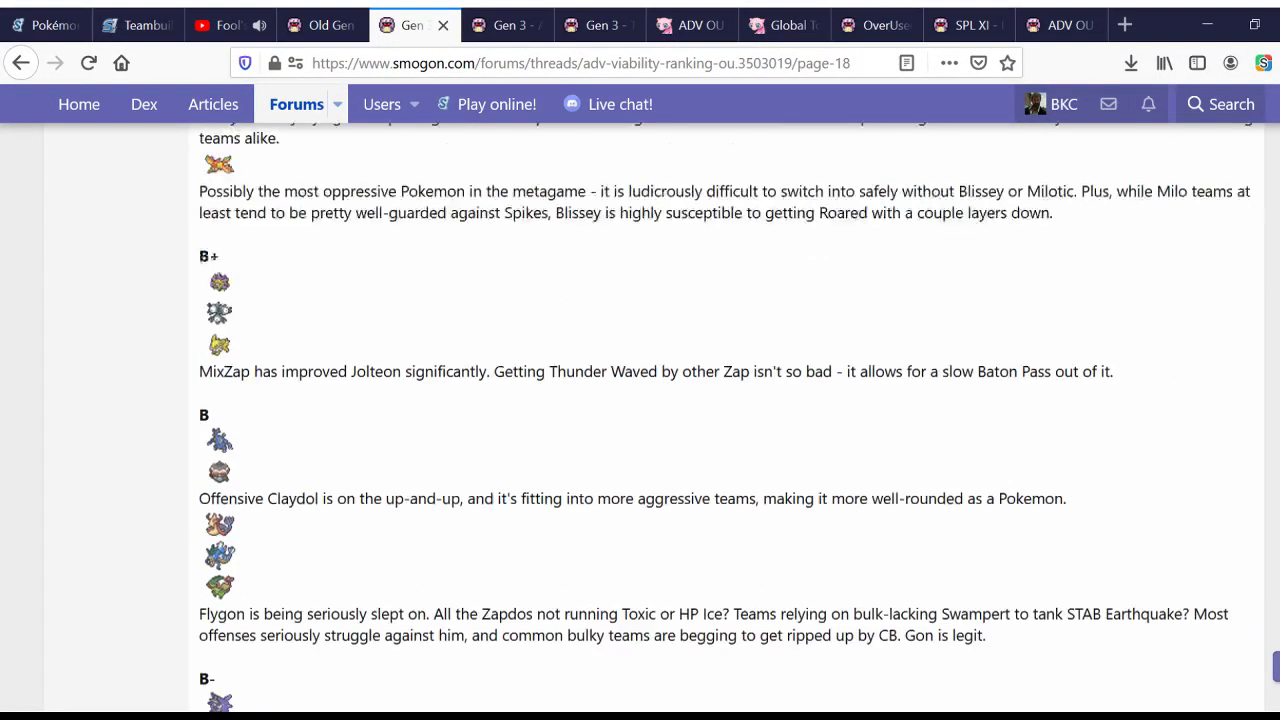
scroll(640, 400, "up", 20)
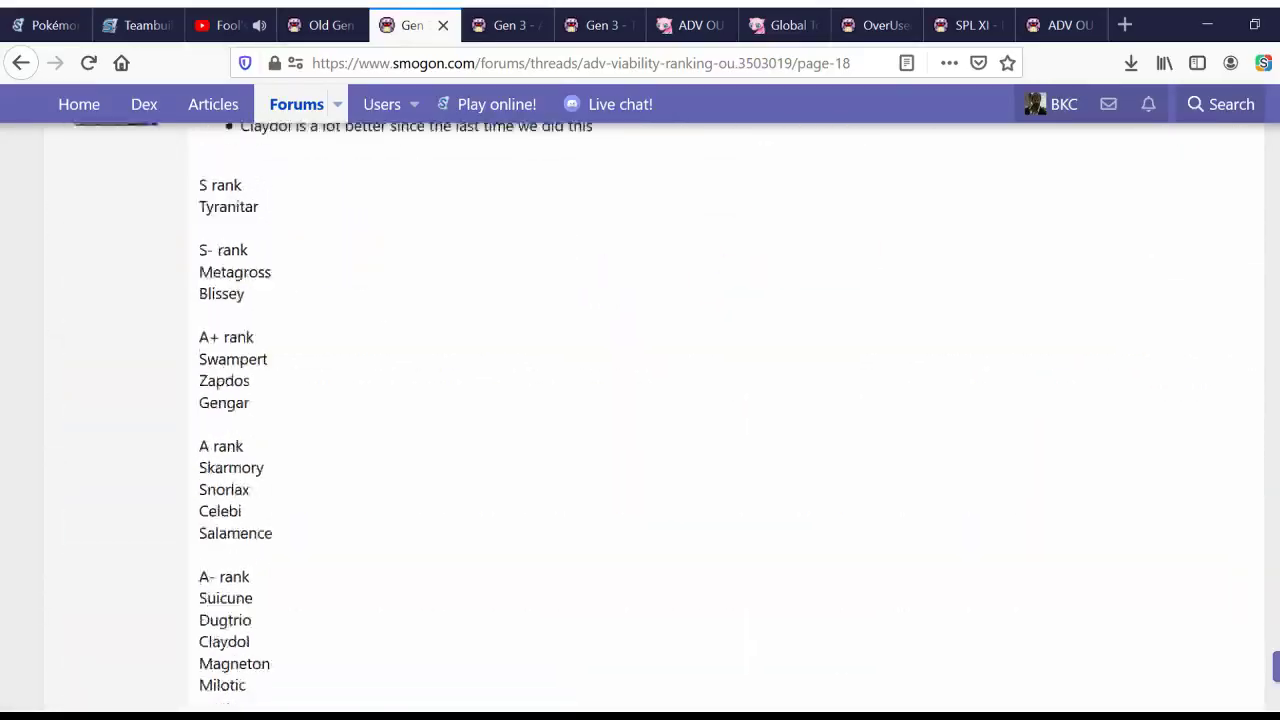
scroll(640, 400, "up", 20)
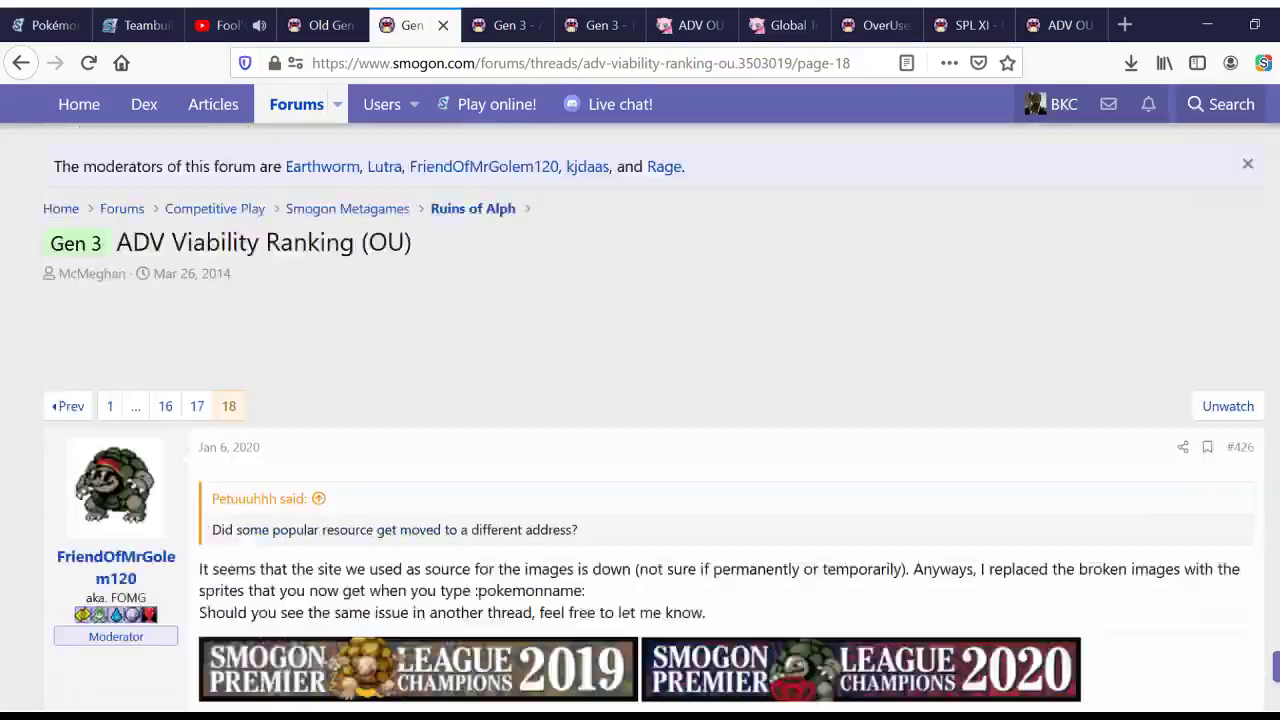
scroll(286, 509, "up", 2)
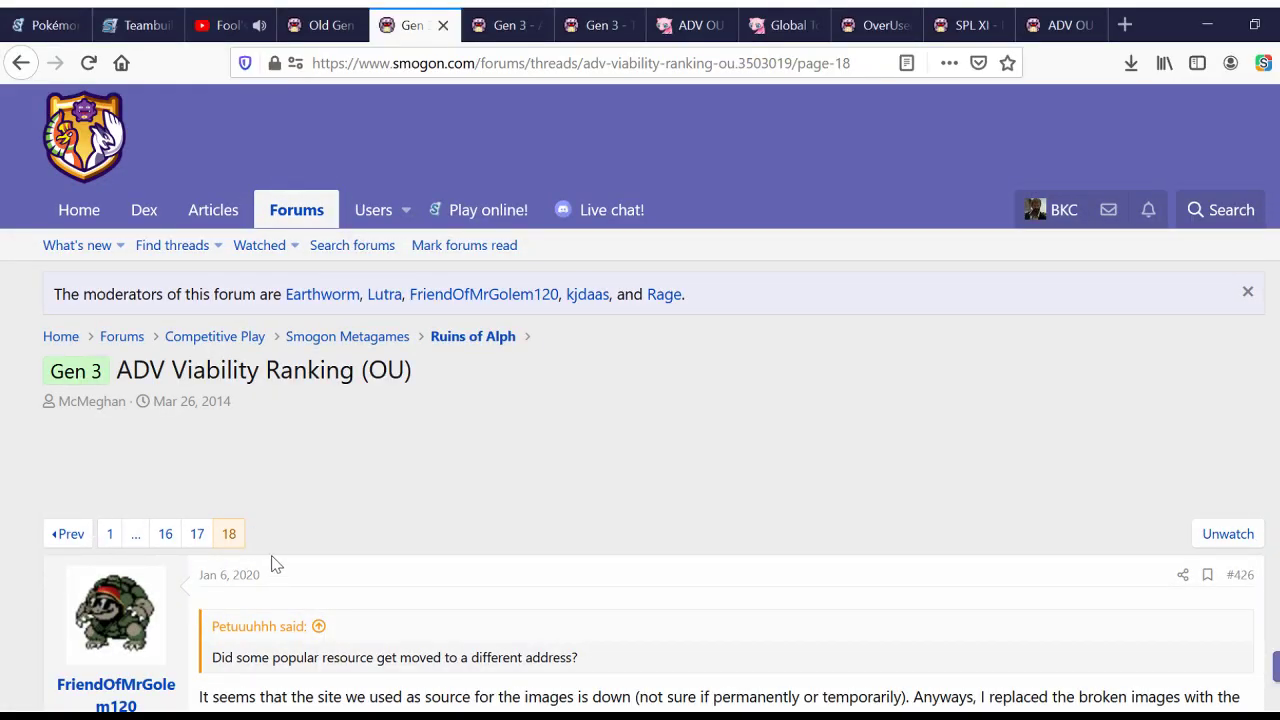
Step: Read the opening posts of page 18, down to the Baton Pass comments in posts #428 and #429
scroll(354, 560, "down", 3)
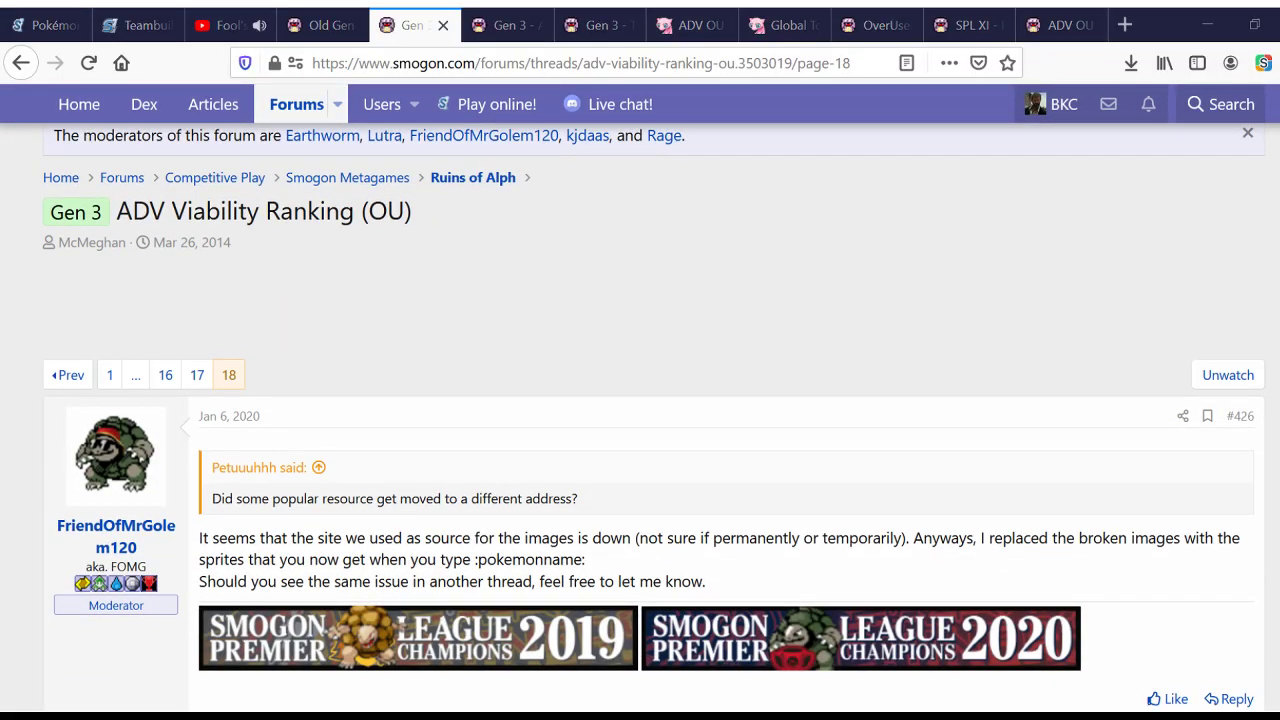
scroll(629, 322, "down", 4)
scroll(629, 322, "up", 5)
scroll(632, 318, "down", 5)
scroll(630, 318, "down", 3)
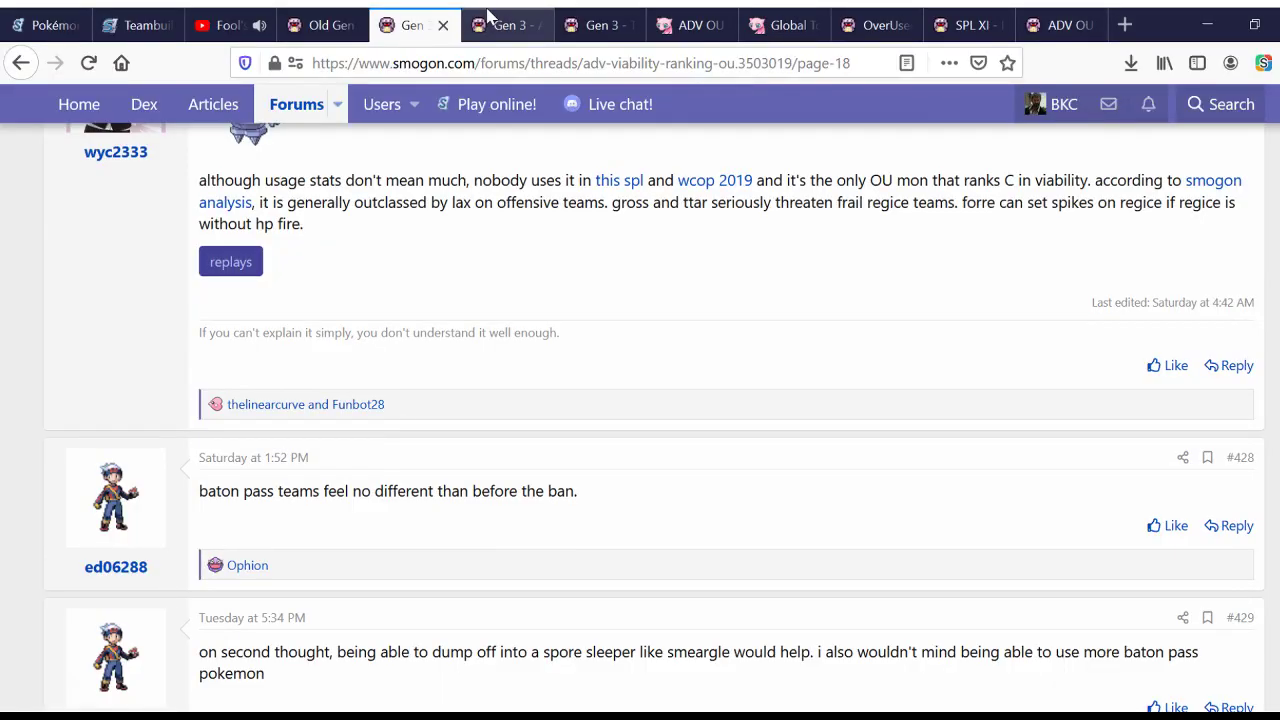
Step: Return to the first page of the viability thread and examine the tier list from S Rank down to the posting rules
left_click(20, 62)
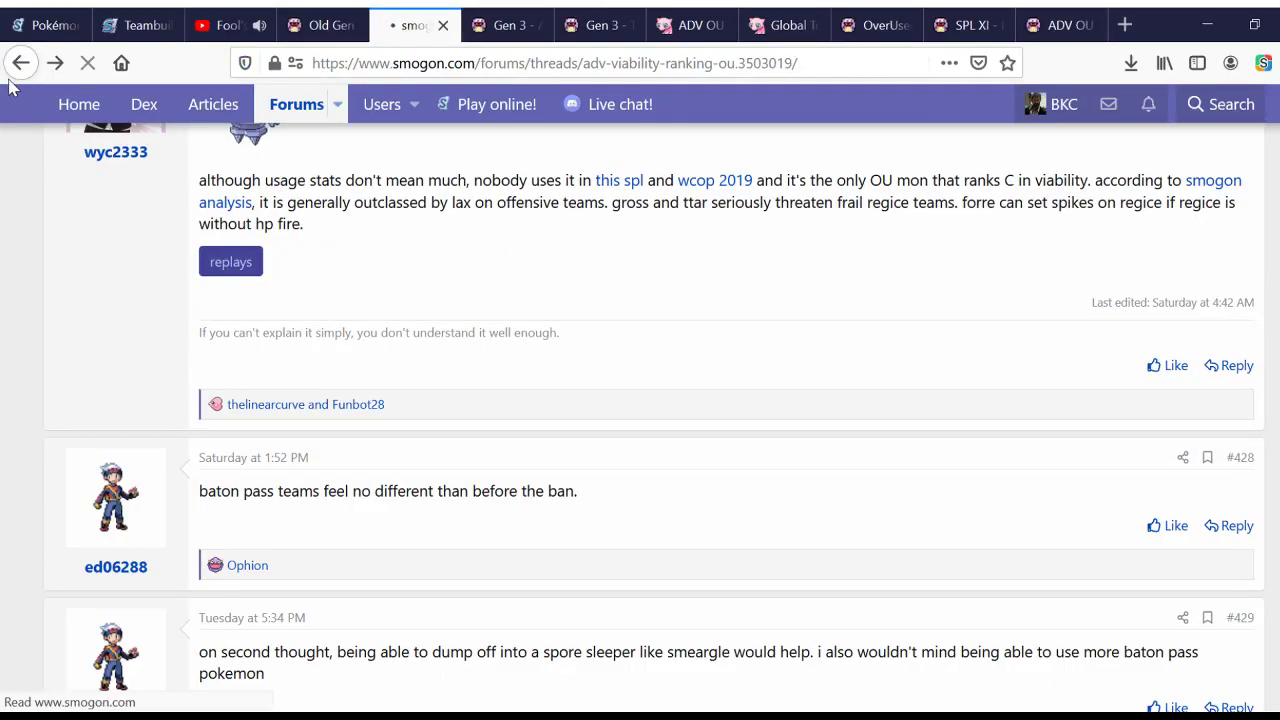
scroll(612, 480, "down", 10)
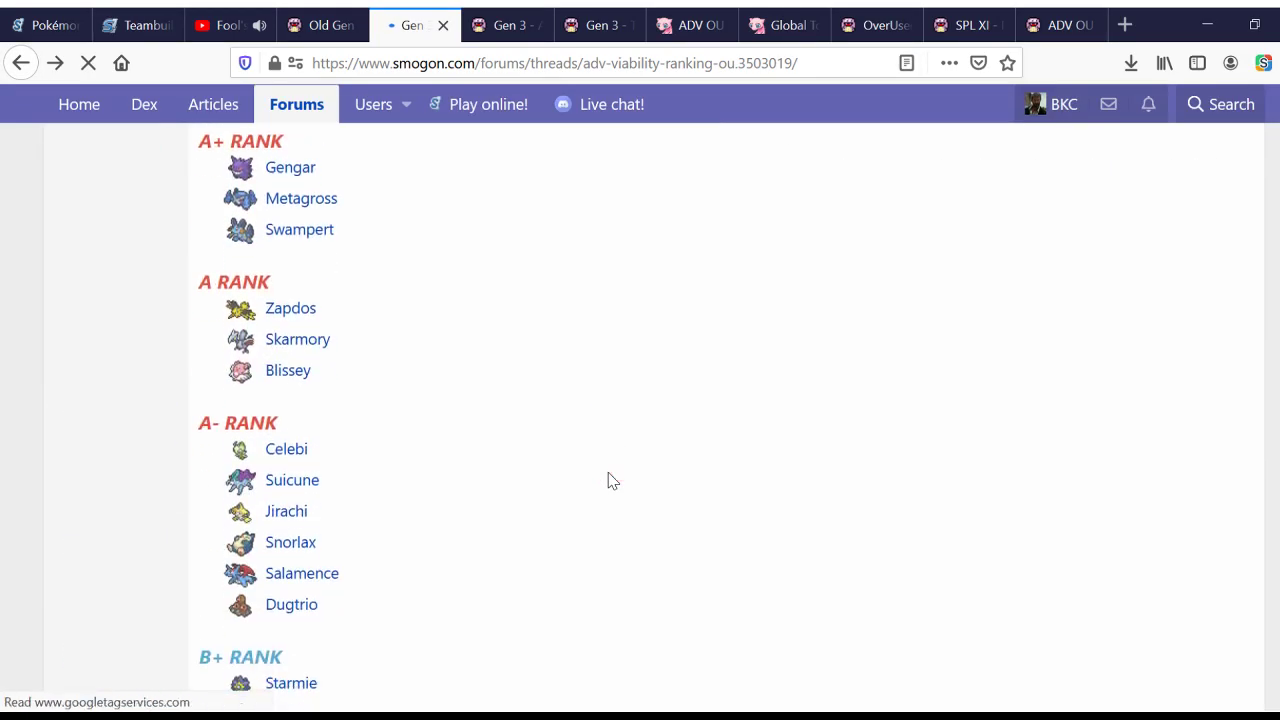
scroll(612, 480, "up", 3)
scroll(612, 480, "up", 2)
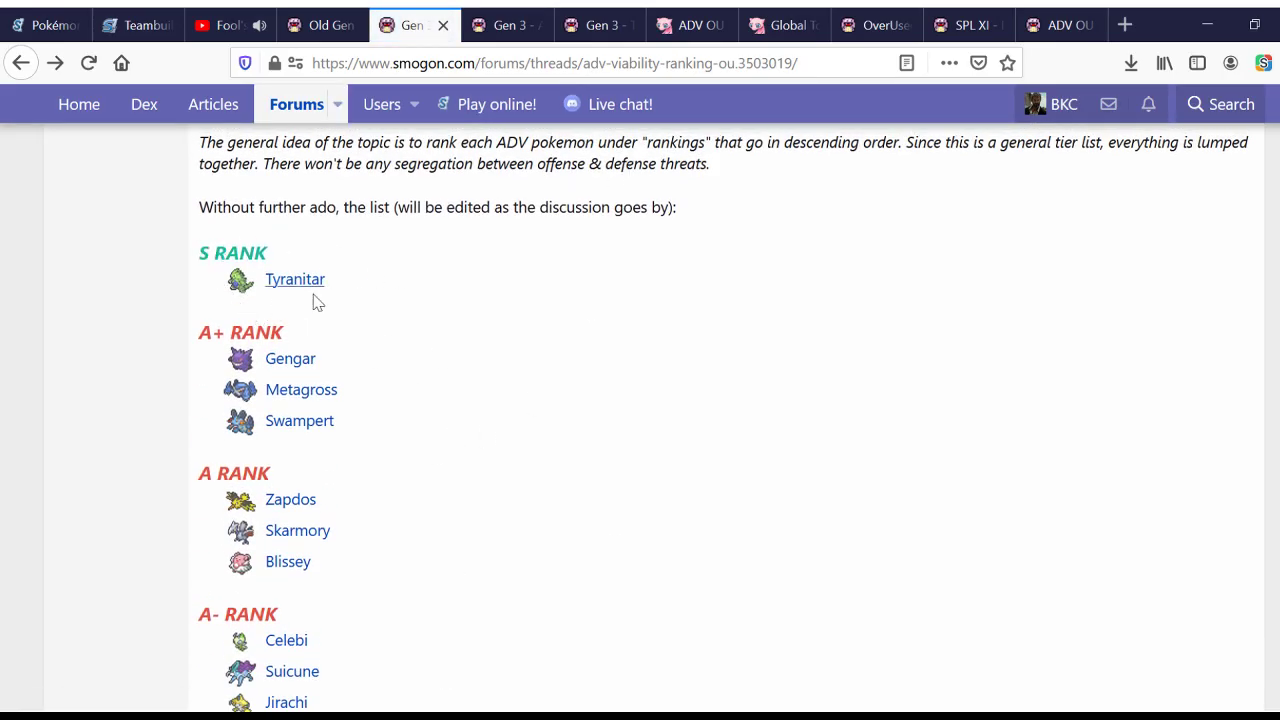
scroll(504, 446, "down", 10)
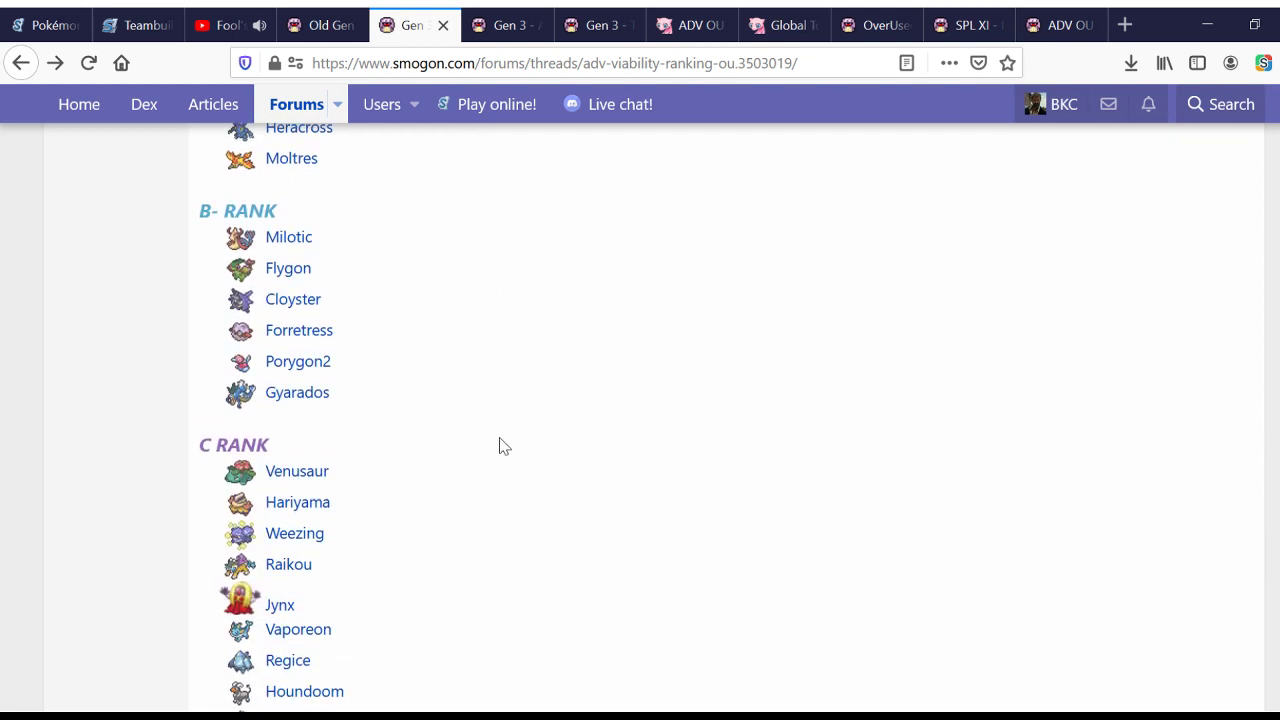
scroll(504, 446, "down", 11)
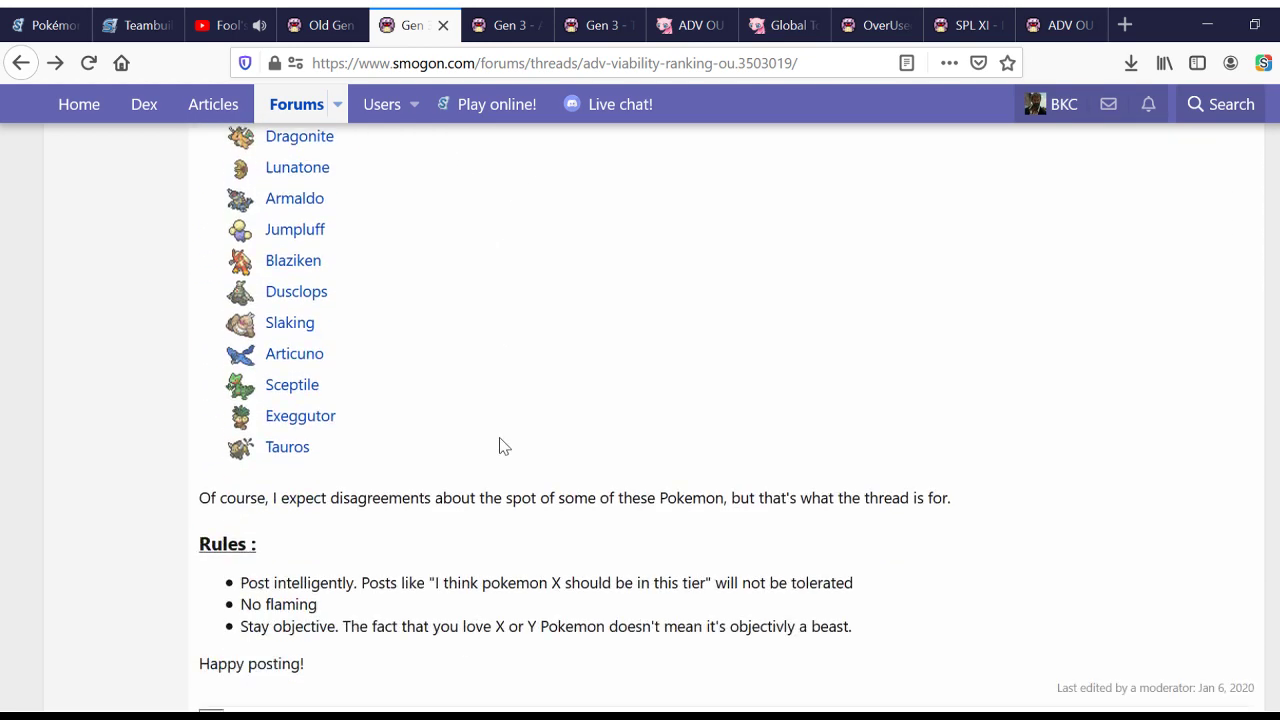
Step: Re-examine the A- to B- ranks in the viability list, and return to the thread's introduction and top ranks
scroll(504, 446, "up", 18)
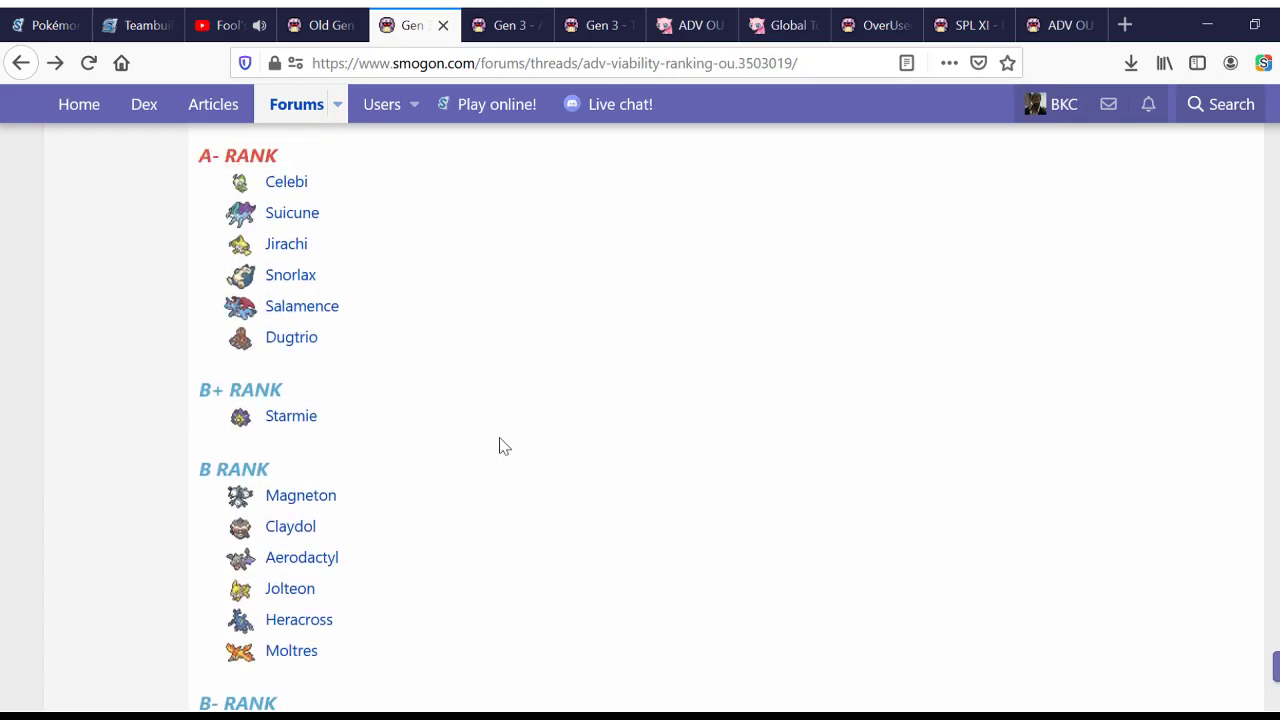
scroll(504, 446, "down", 3)
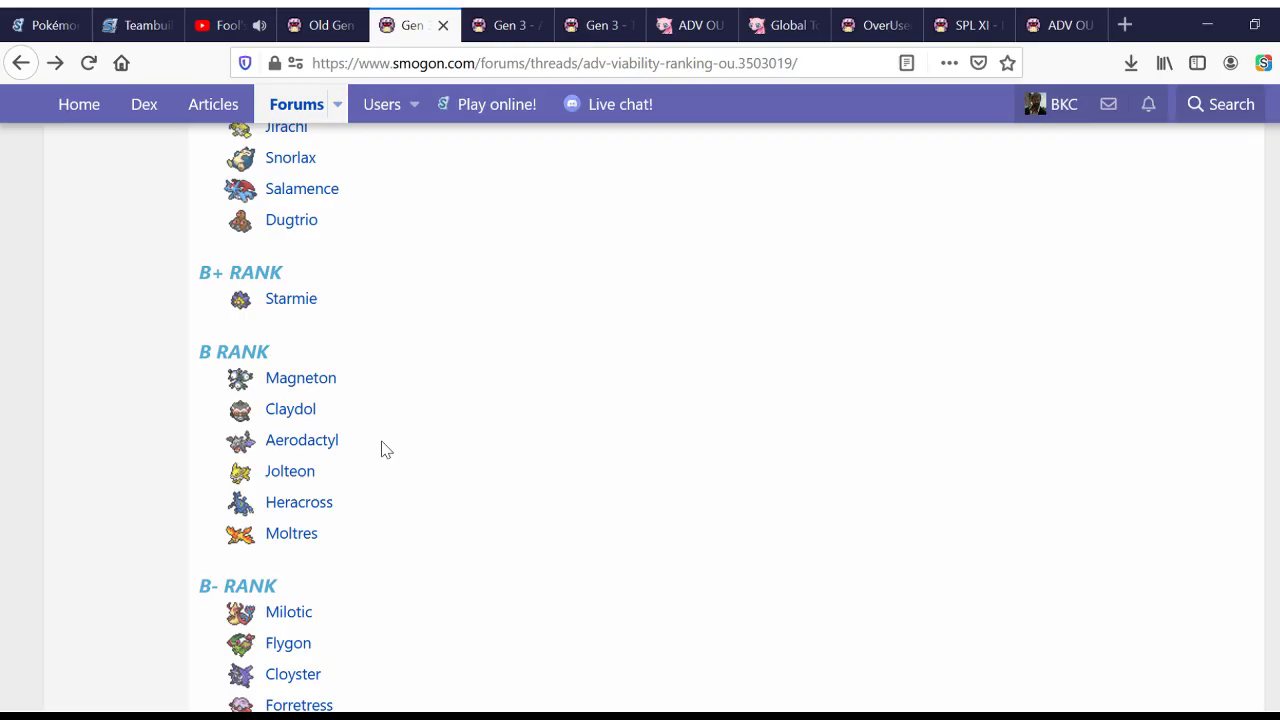
key("Home")
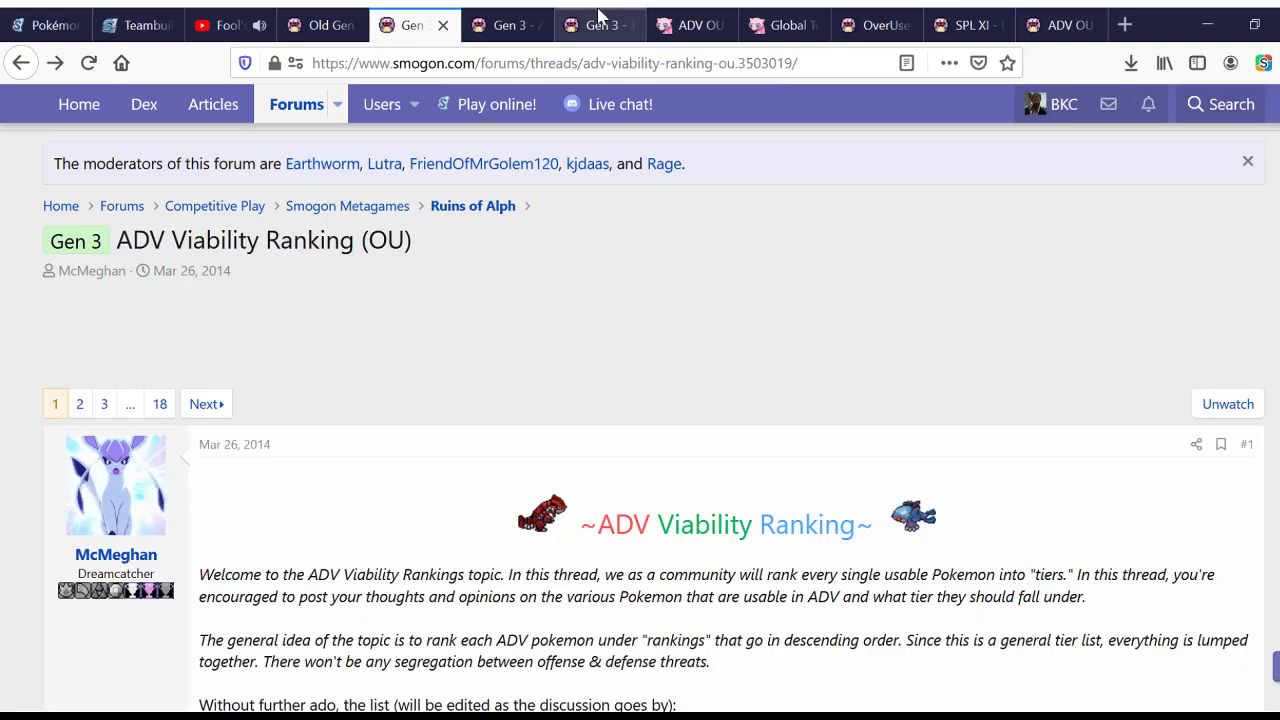
scroll(530, 470, "down", 3)
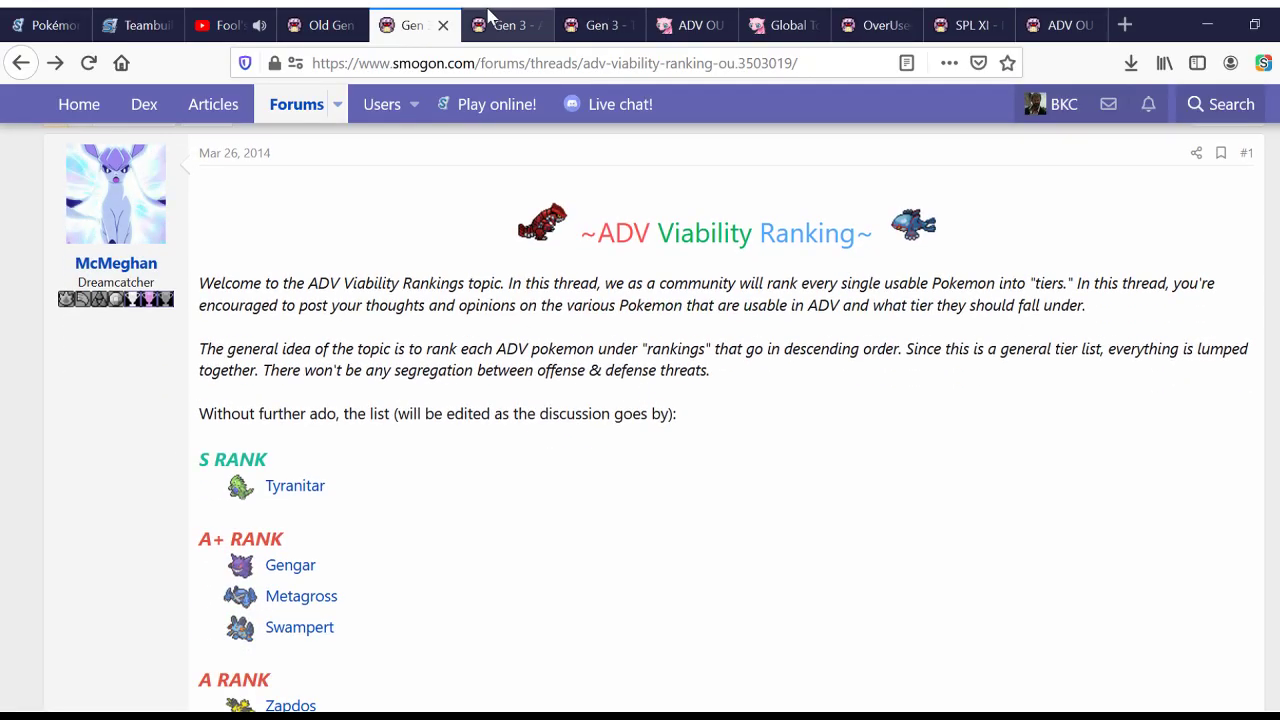
Step: Open the Old Gen Metagames Circuits forum and look through its tournament threads down to ADV Winter Seasonal #2 - Round 8
left_click(330, 18)
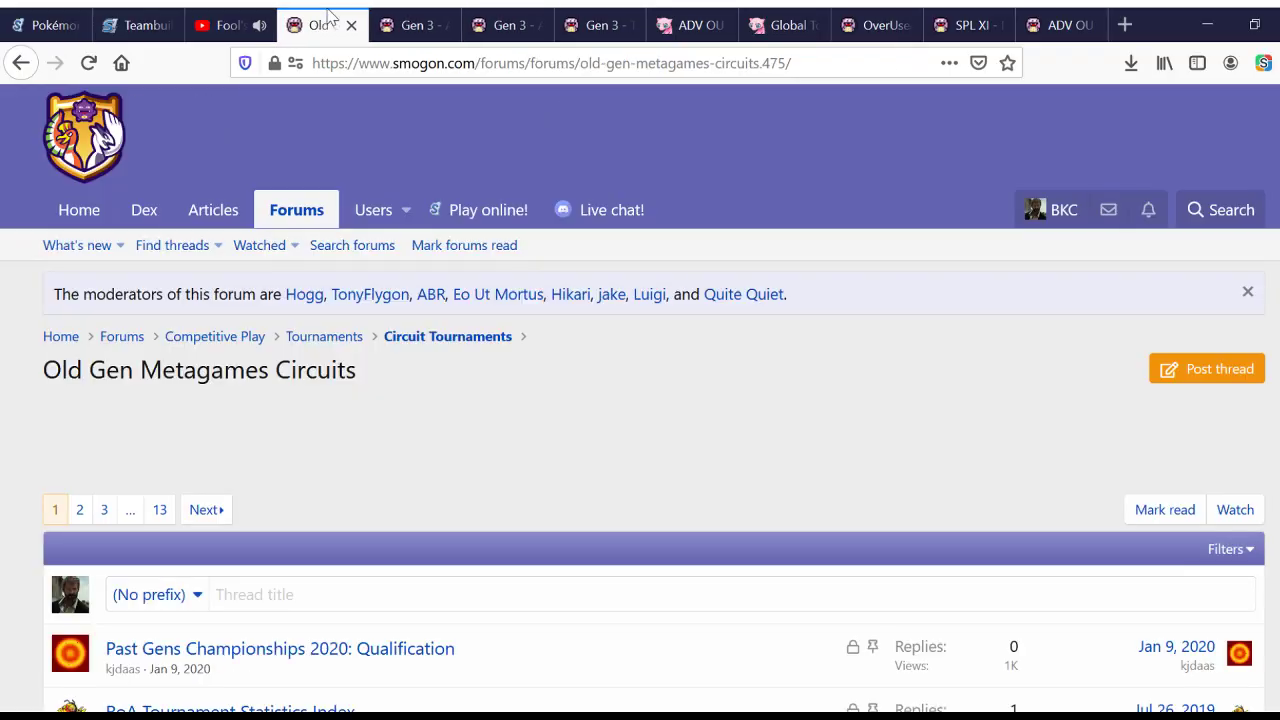
scroll(583, 449, "down", 6)
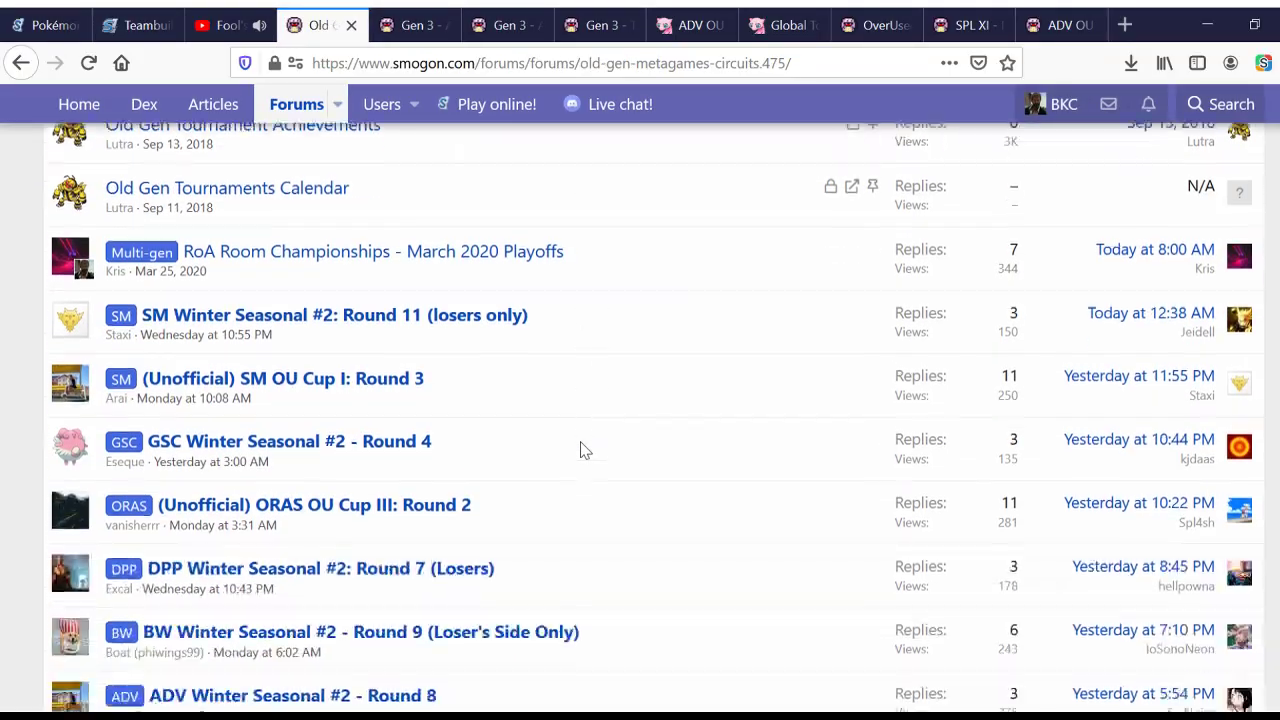
scroll(583, 449, "down", 1)
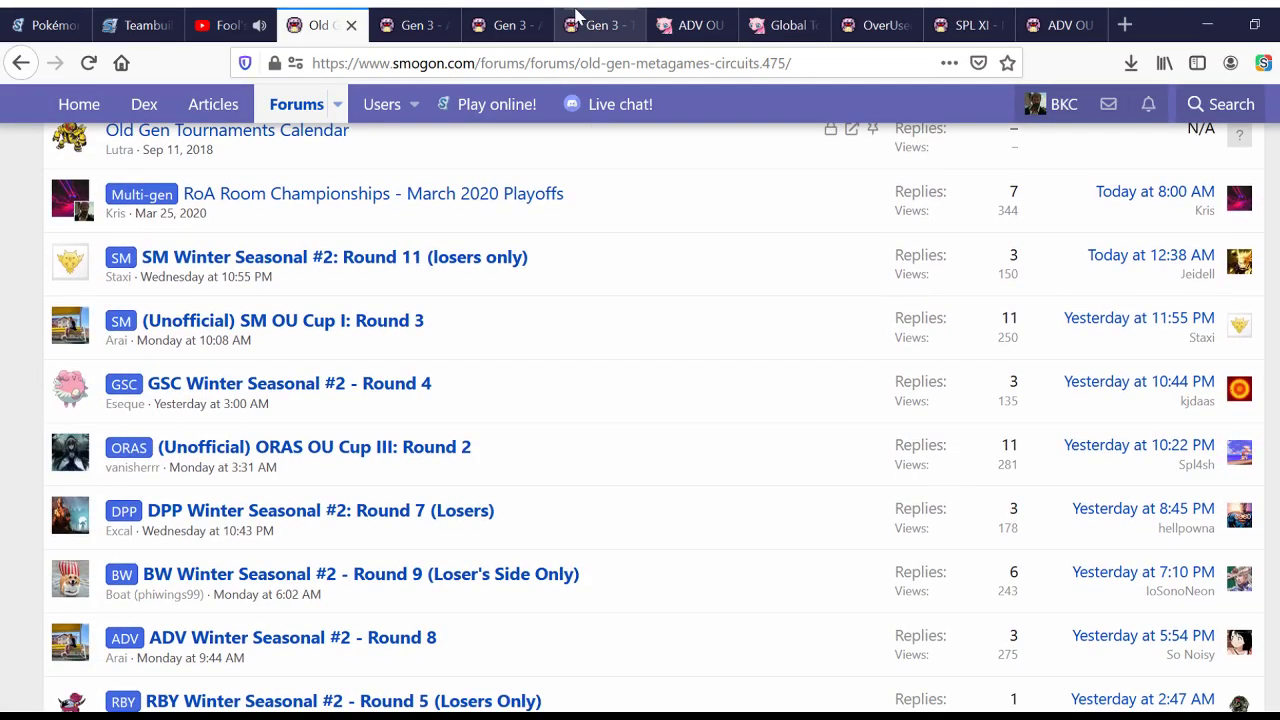
Step: Show the ADV OU forum on Pokémon Perfect
left_click(152, 16)
left_click(315, 16)
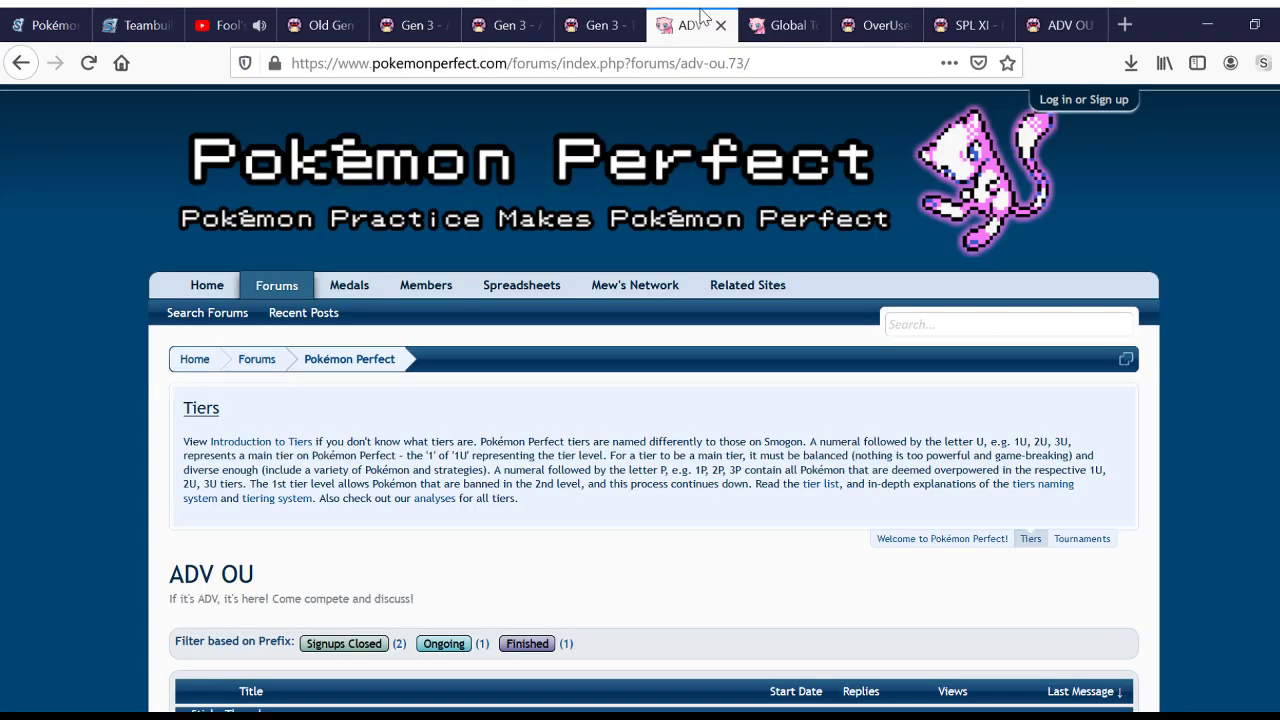
left_click(690, 22)
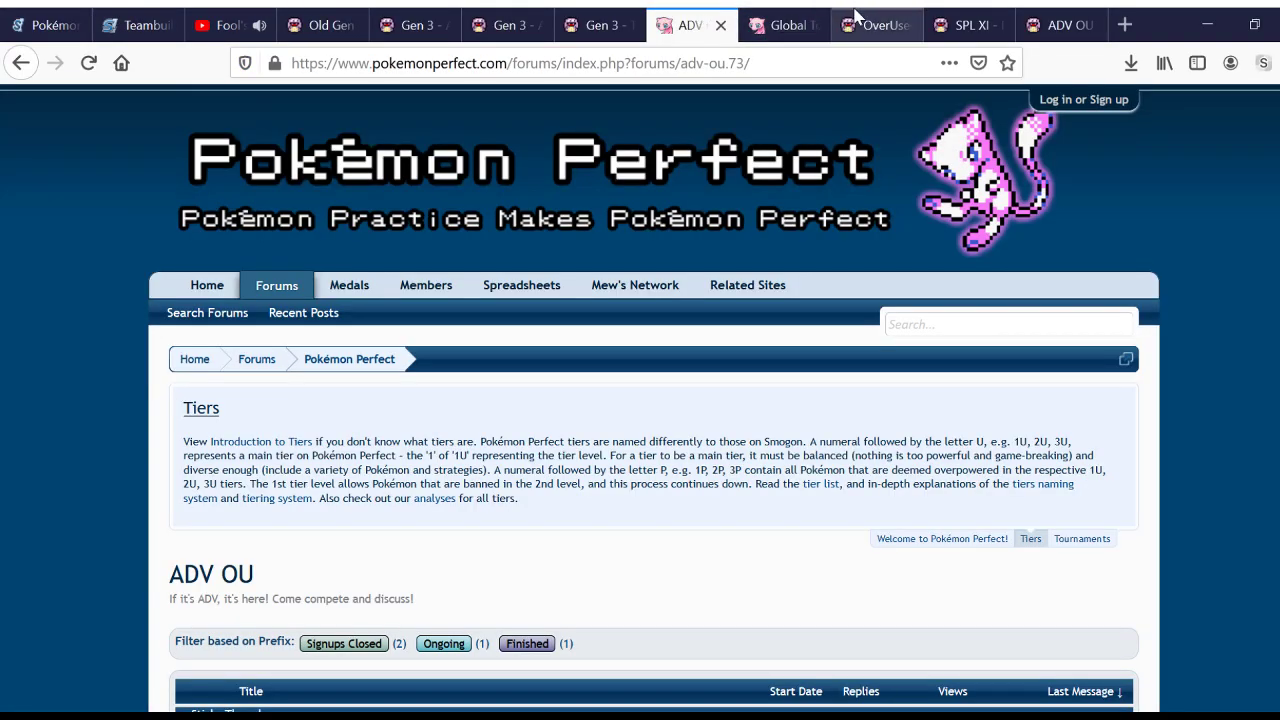
Step: Open the ADV OU Threat List on Smogon, look through its entries as far as Milotic, and return to the introduction
left_click(1060, 22)
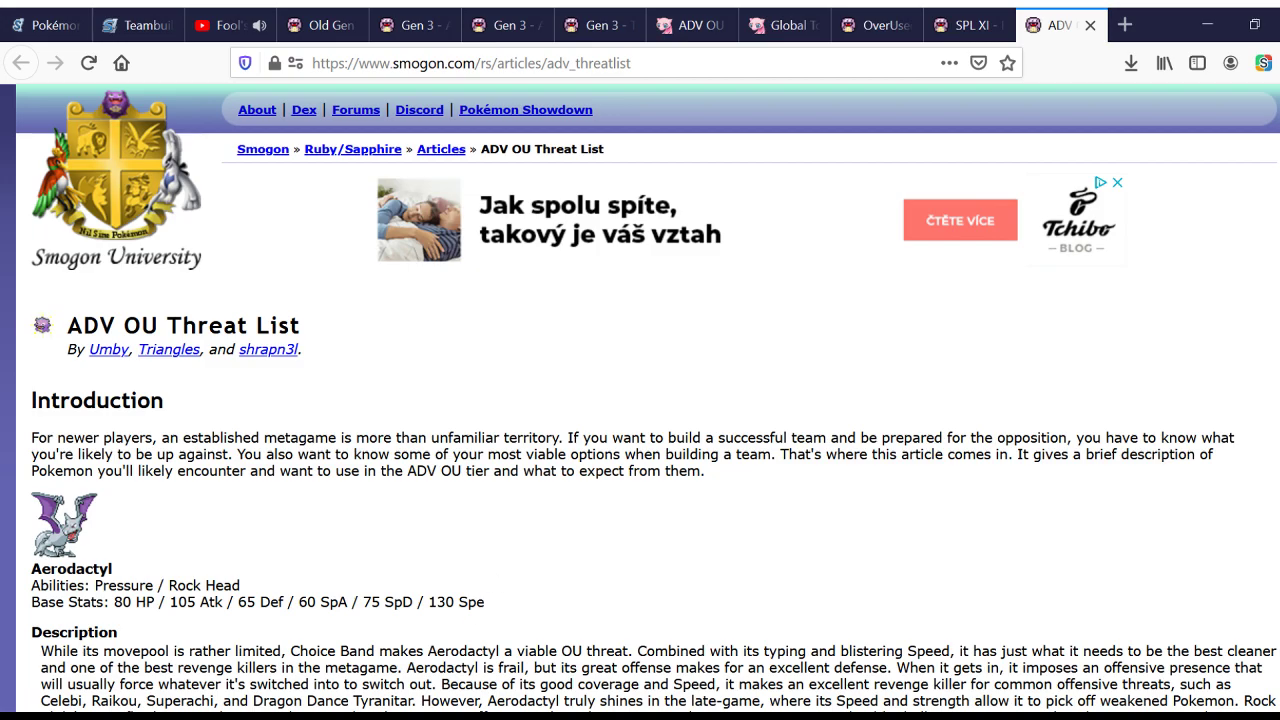
scroll(1274, 174, "down", 20)
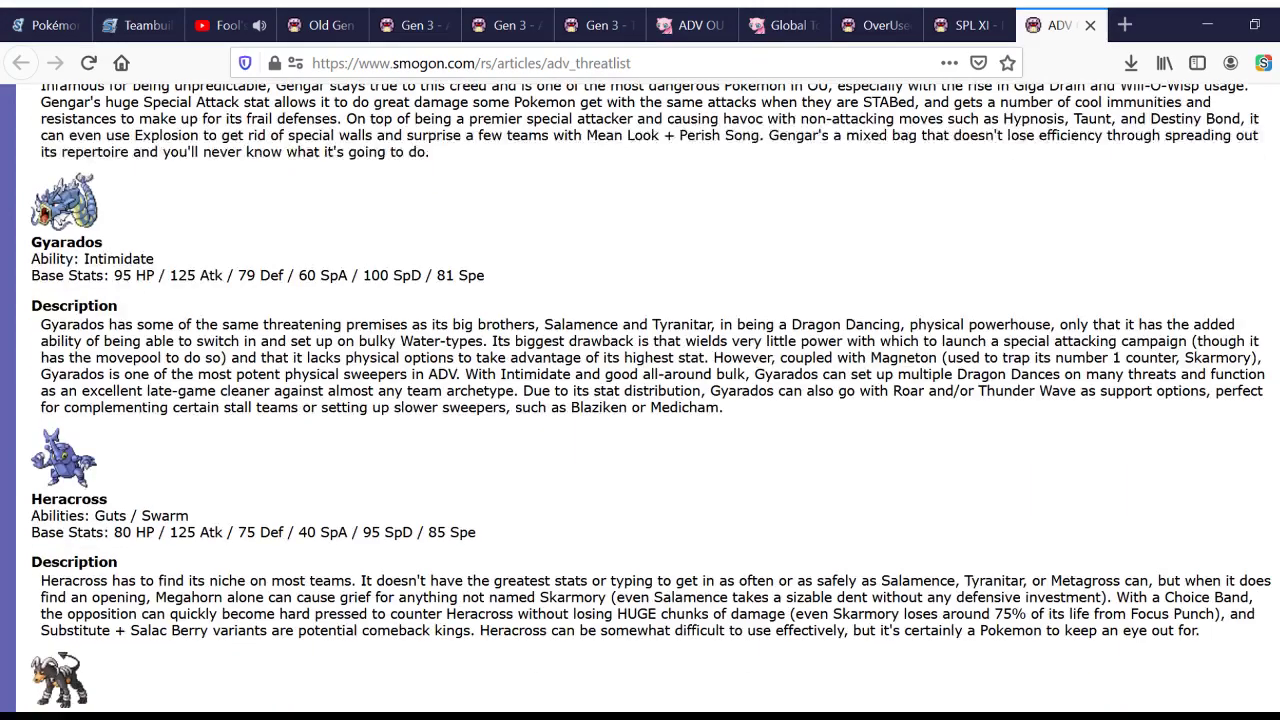
scroll(614, 490, "down", 15)
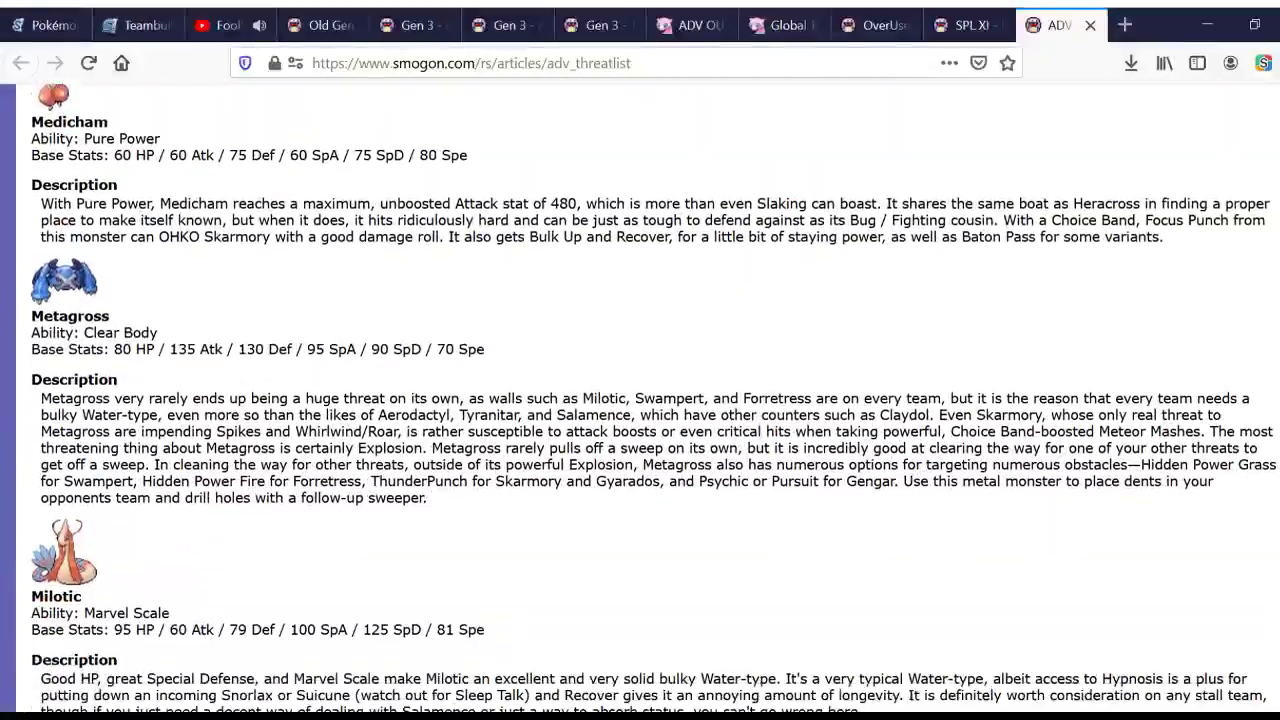
scroll(614, 490, "up", 4)
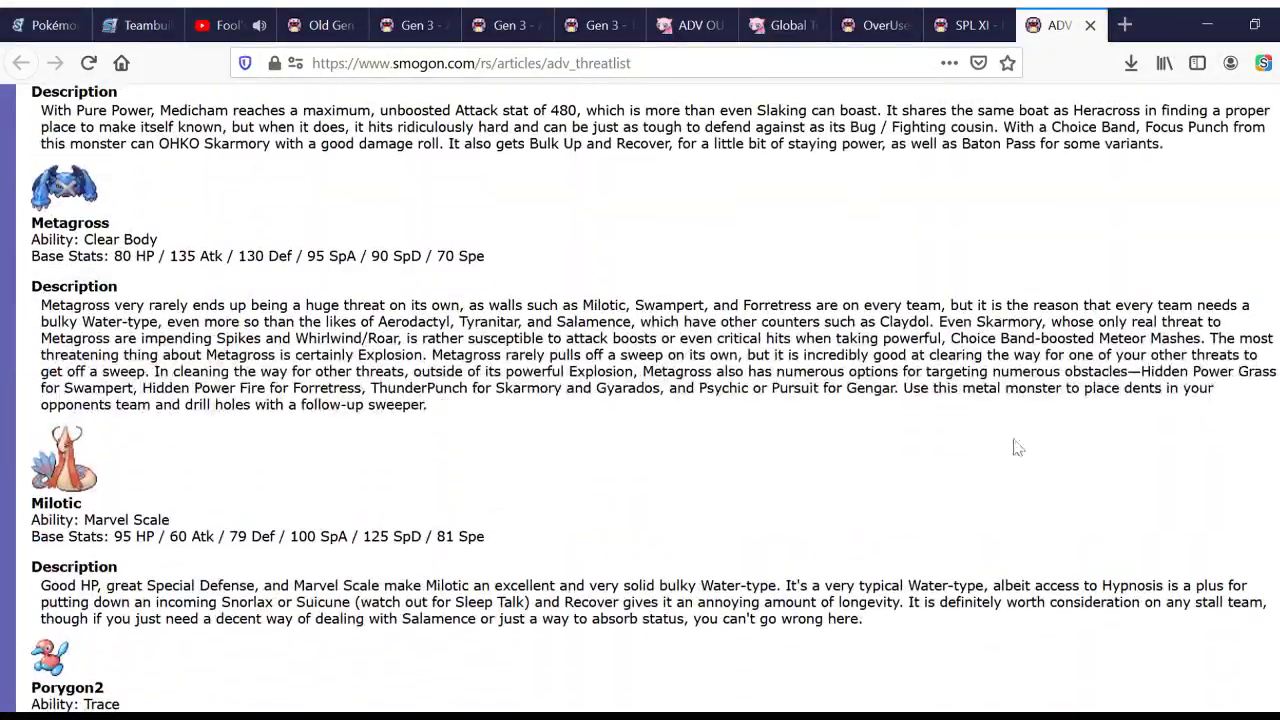
scroll(558, 420, "up", 20)
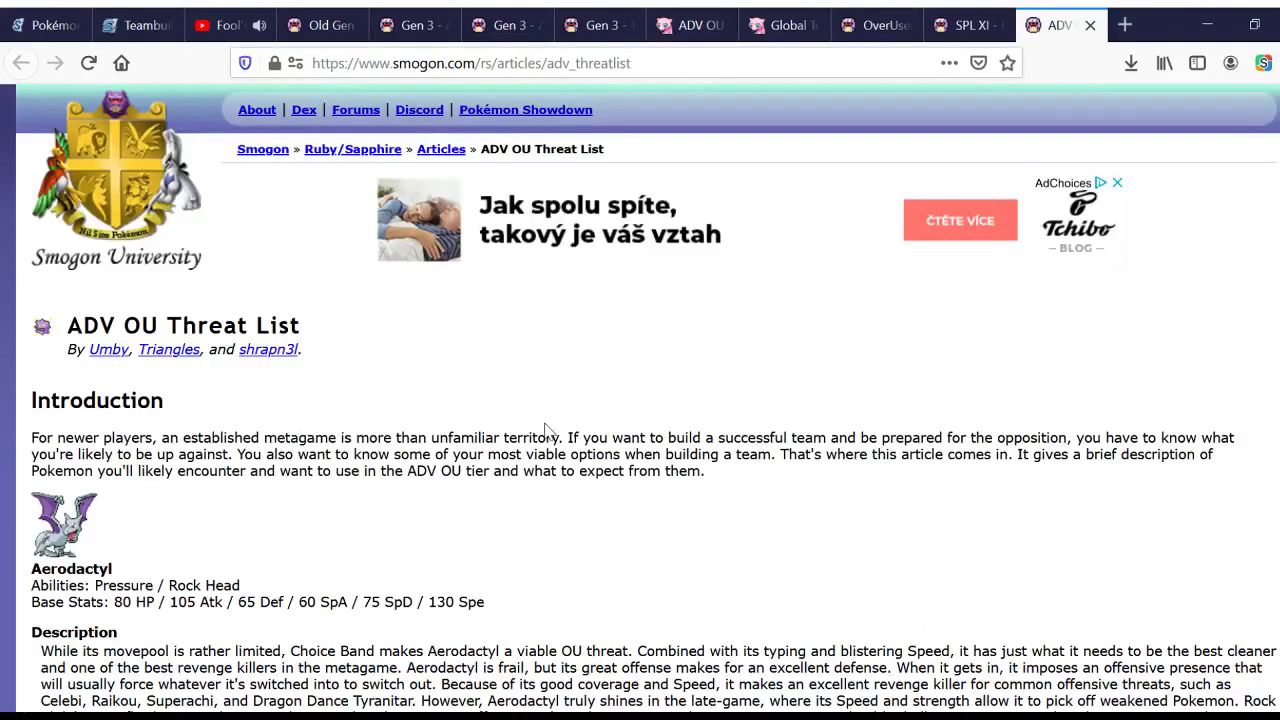
scroll(557, 420, "down", 1)
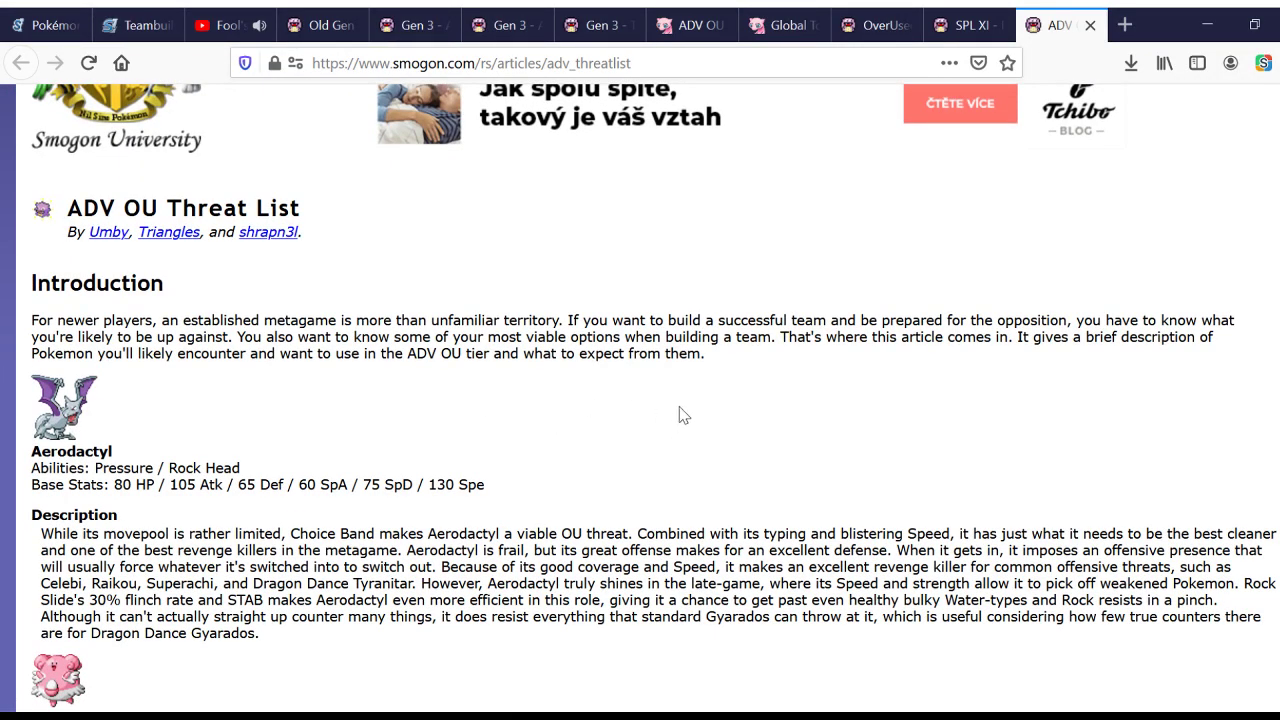
Step: Show the S to A- ranks in the ADV viability ranking thread
left_click(411, 17)
scroll(514, 463, "down", 4)
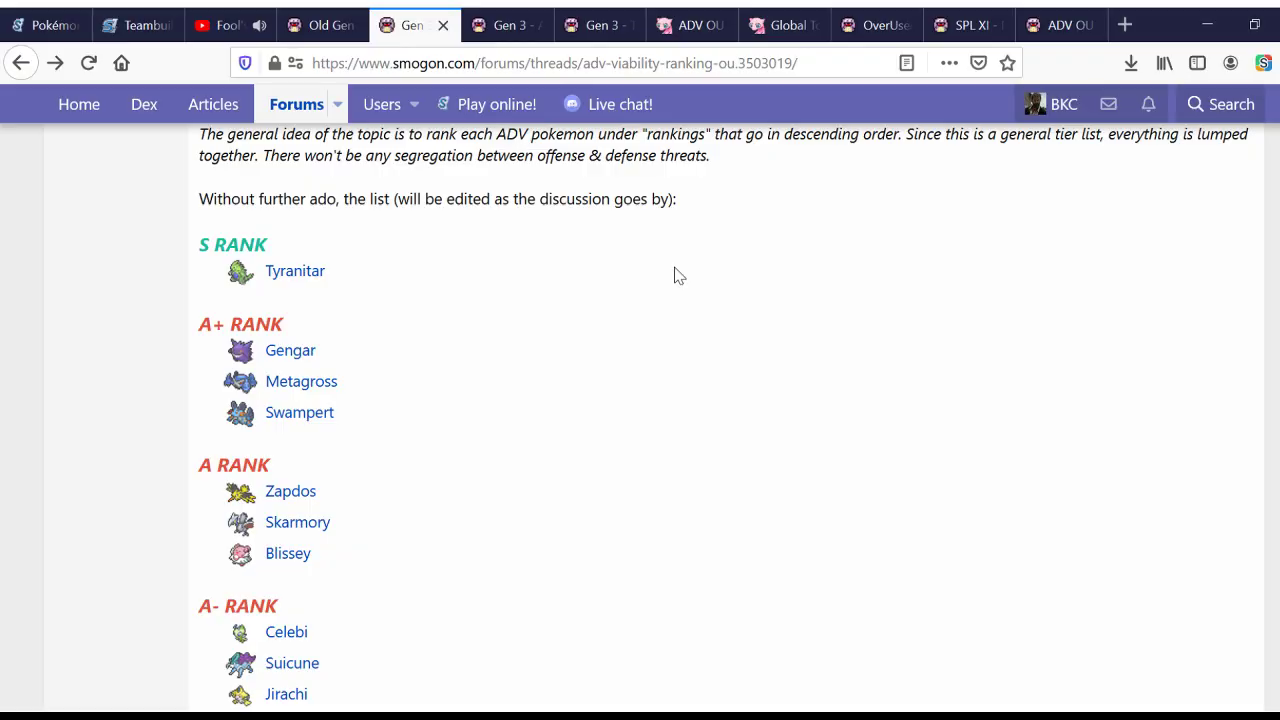
Step: Switch to the Pokémon Showdown teambuilder and add Gengar to the empty Gen 3 OU team
left_click(137, 22)
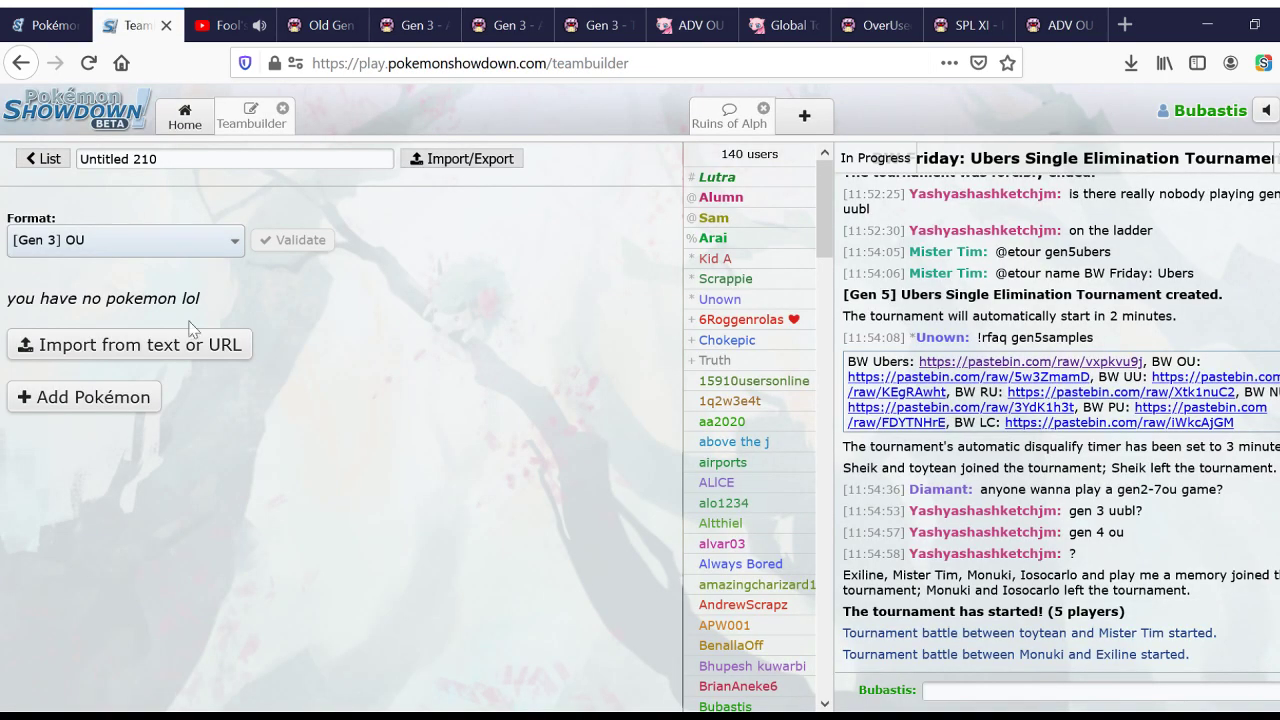
left_click(152, 390)
type("g")
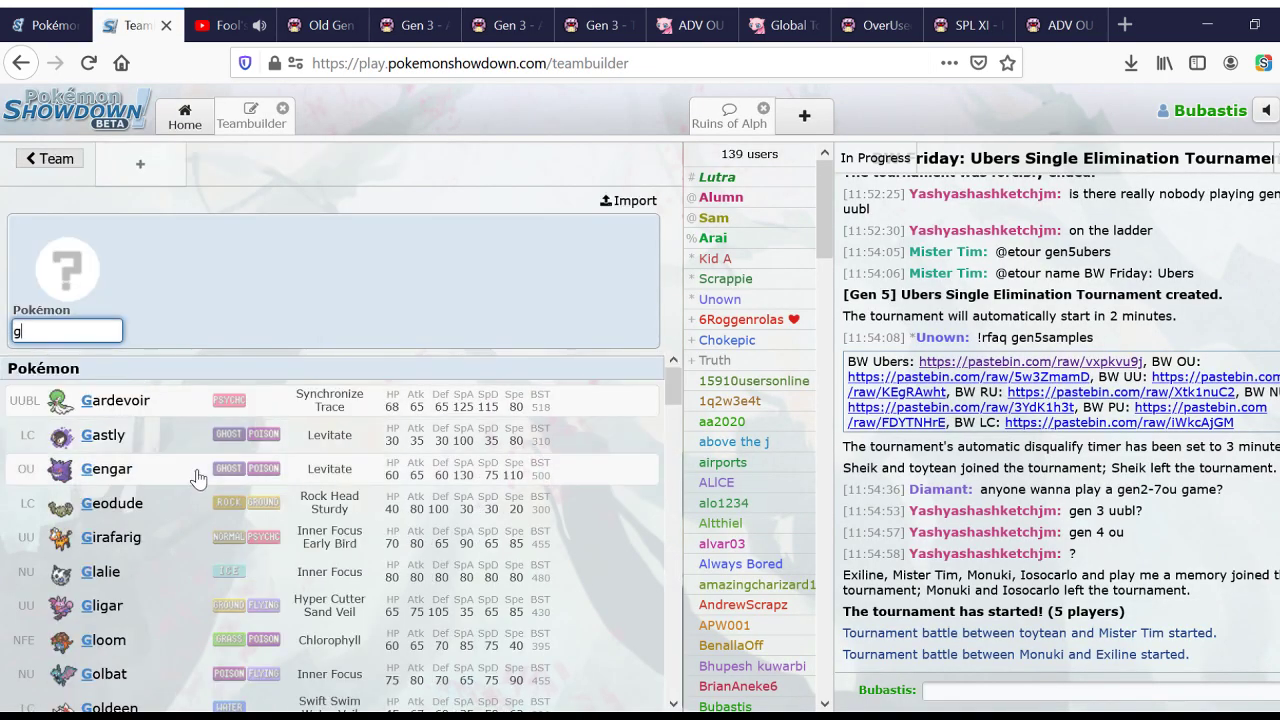
left_click(200, 472)
Step: Give Gengar Leftovers as its item and open the choices for its first move
type("lf")
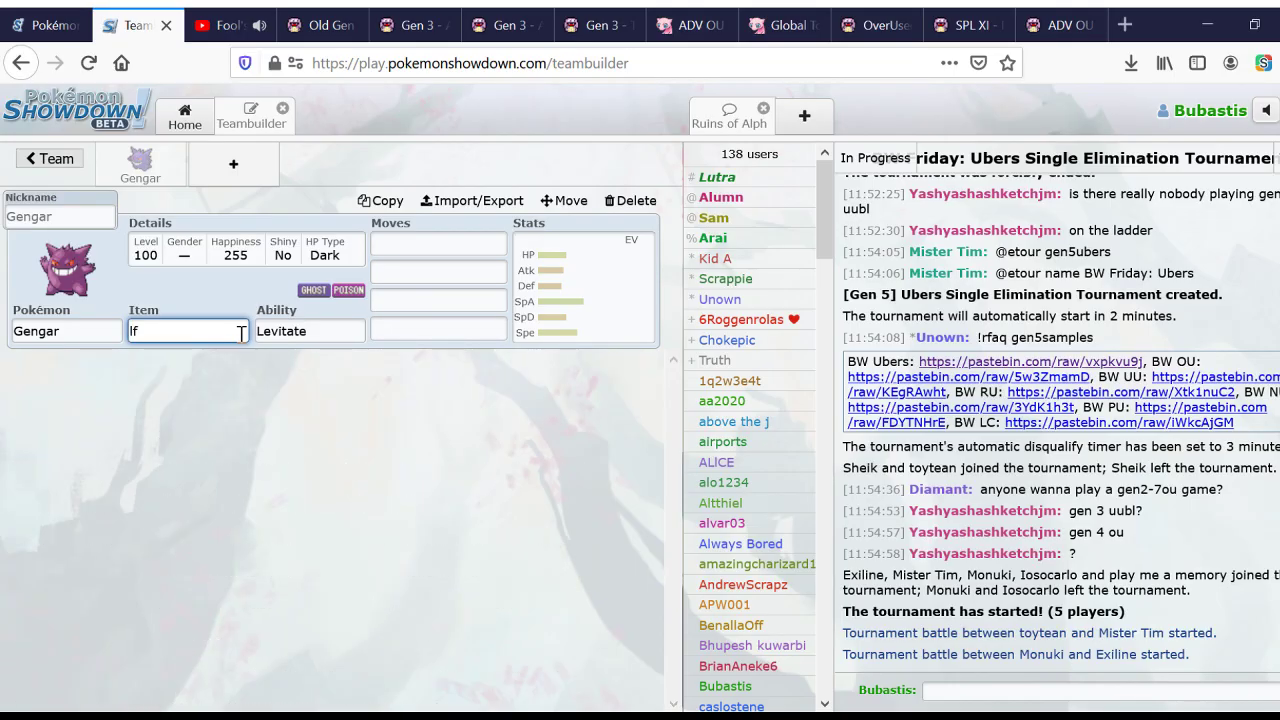
key("BackSpace")
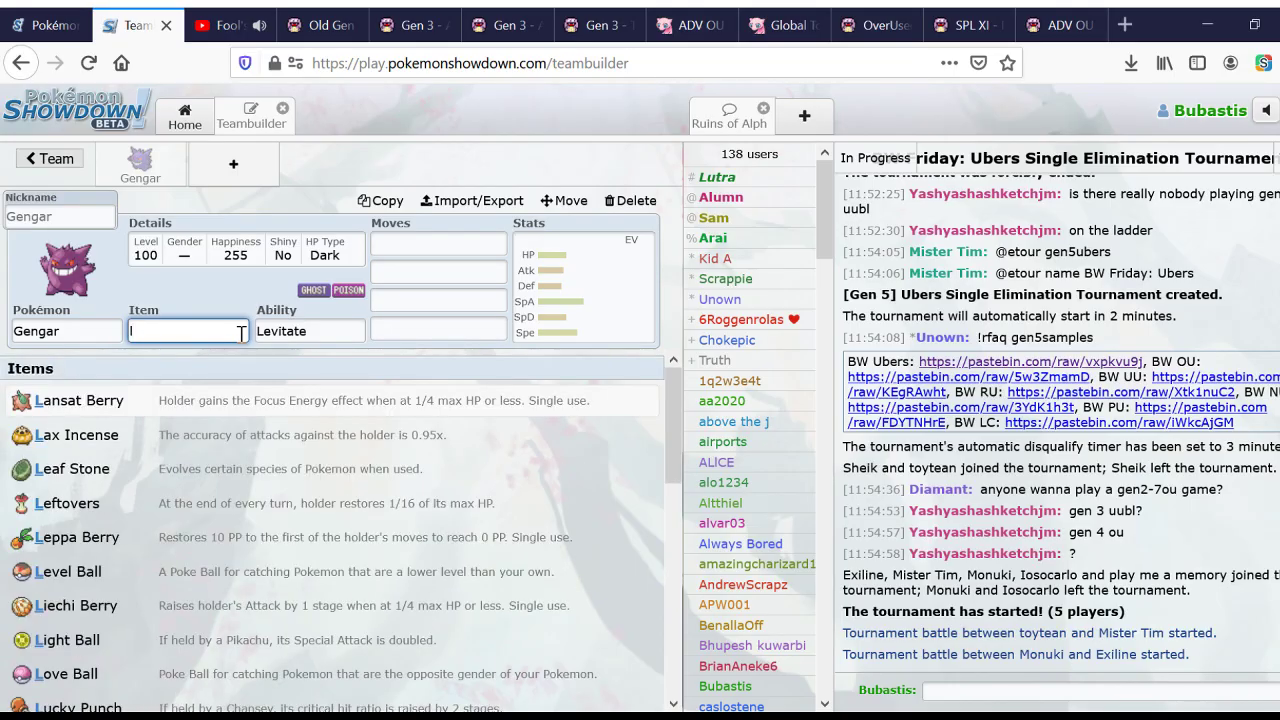
type("eft")
key("Return")
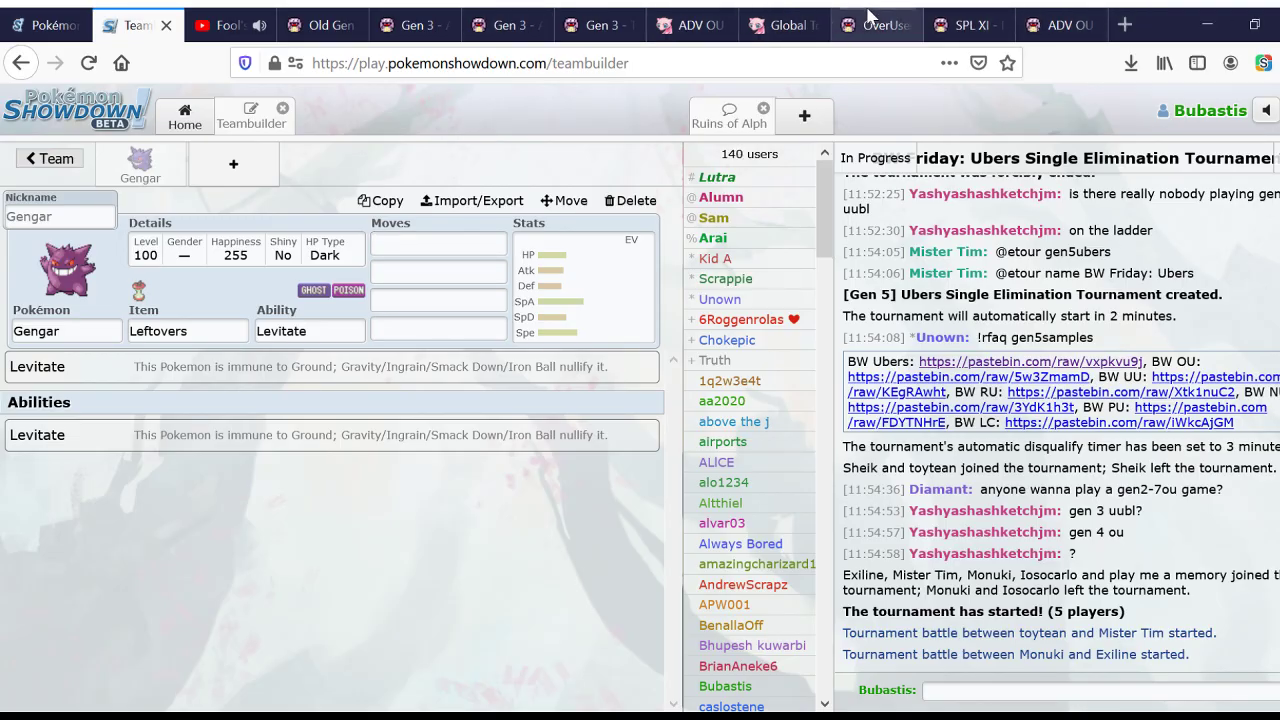
left_click(420, 244)
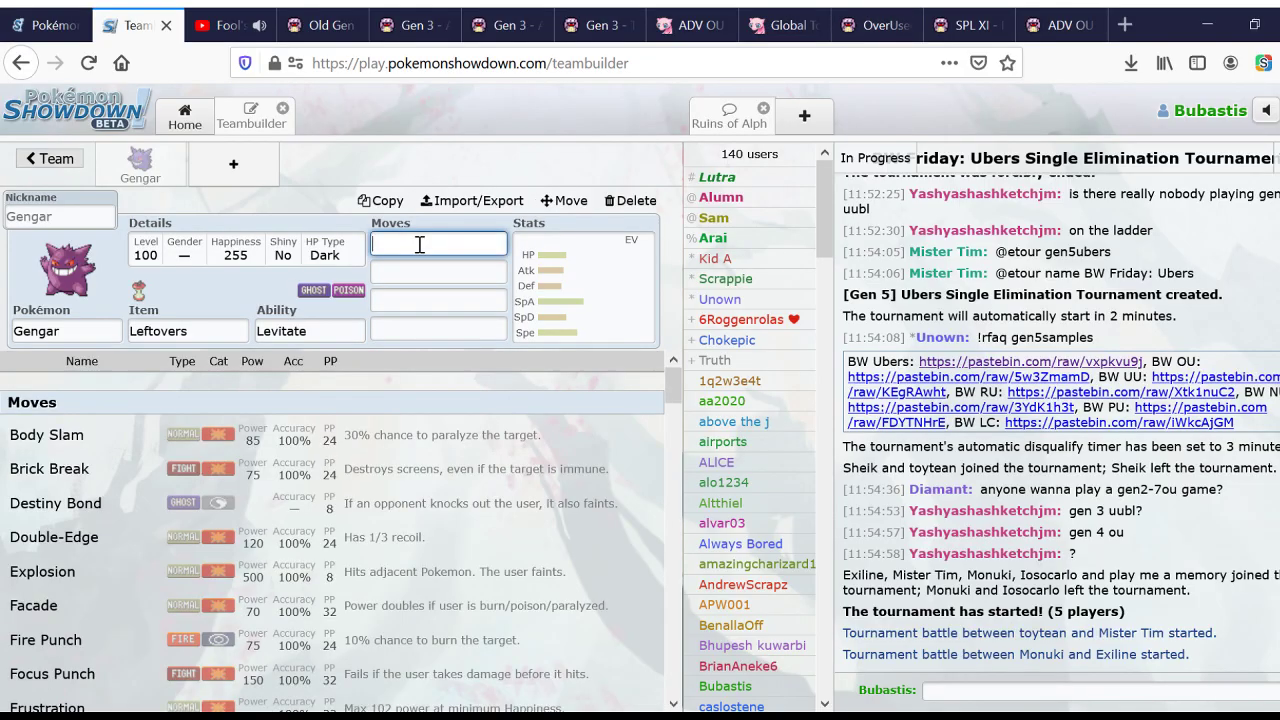
Step: Examine the Aerodactyl and Blissey entries in the ADV OU Threat List, and revisit the viability thread's introduction
left_click(1060, 25)
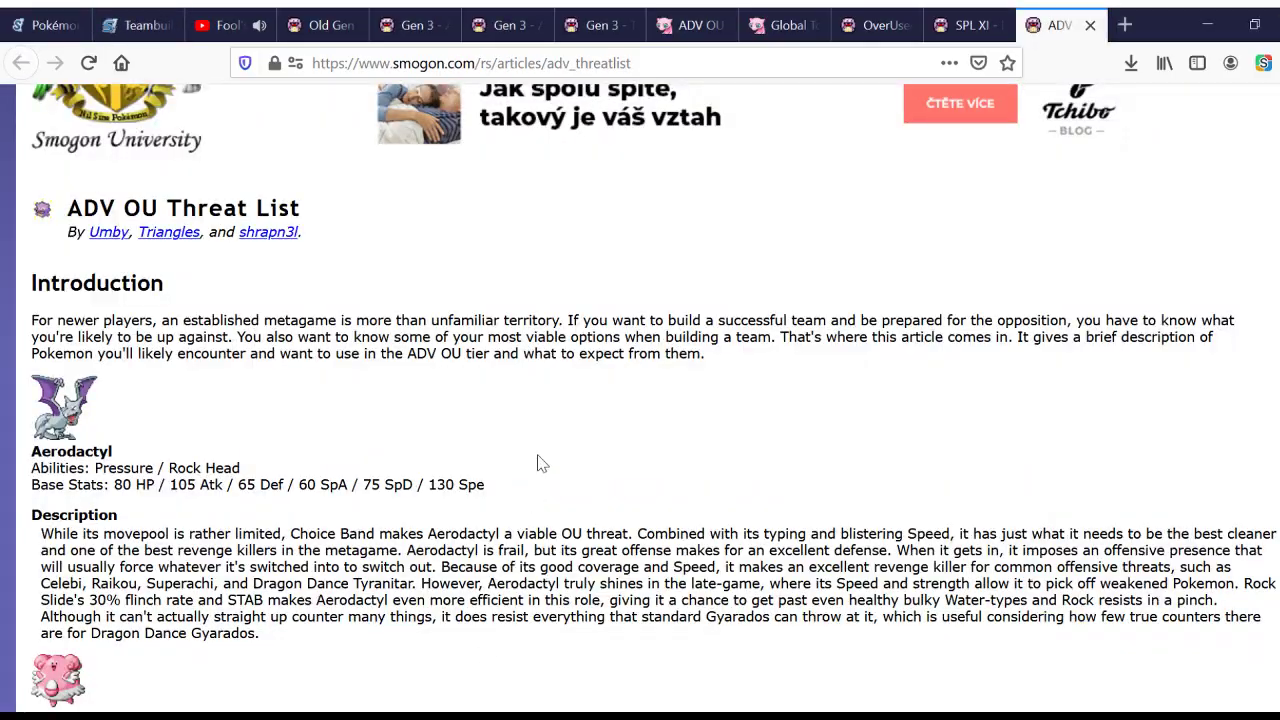
scroll(600, 392, "down", 1)
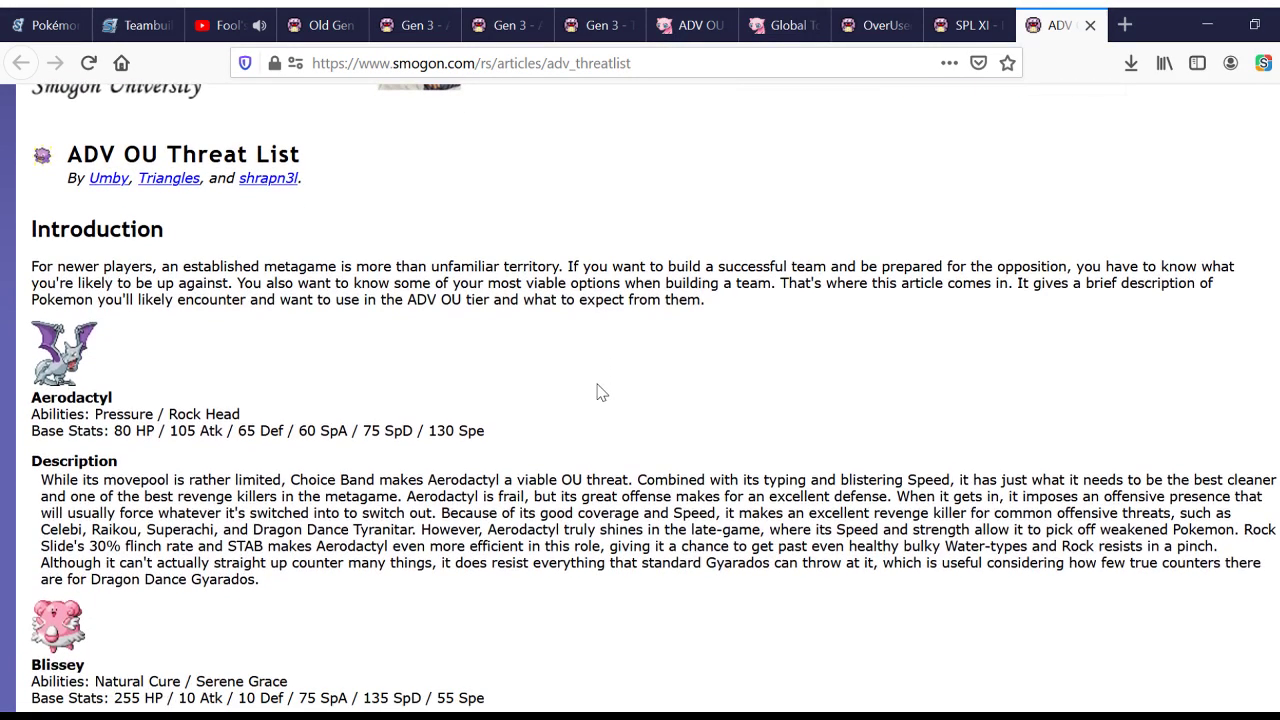
scroll(600, 392, "down", 3)
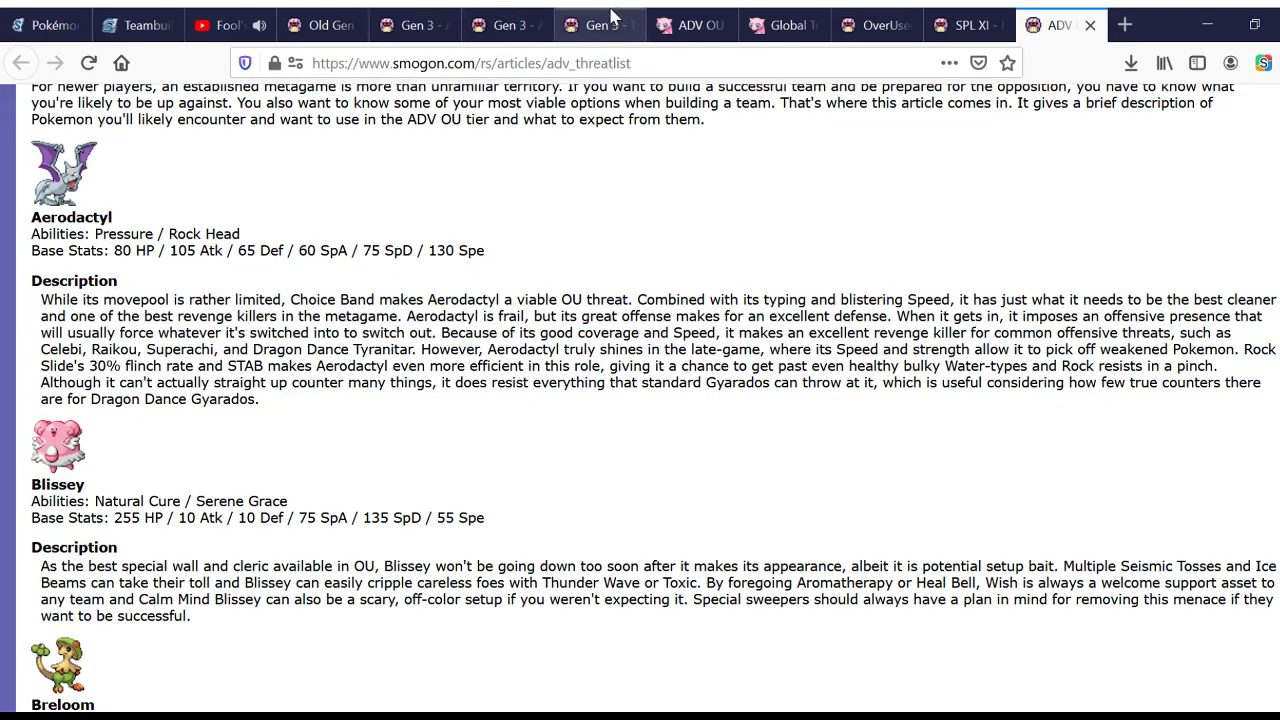
left_click(422, 18)
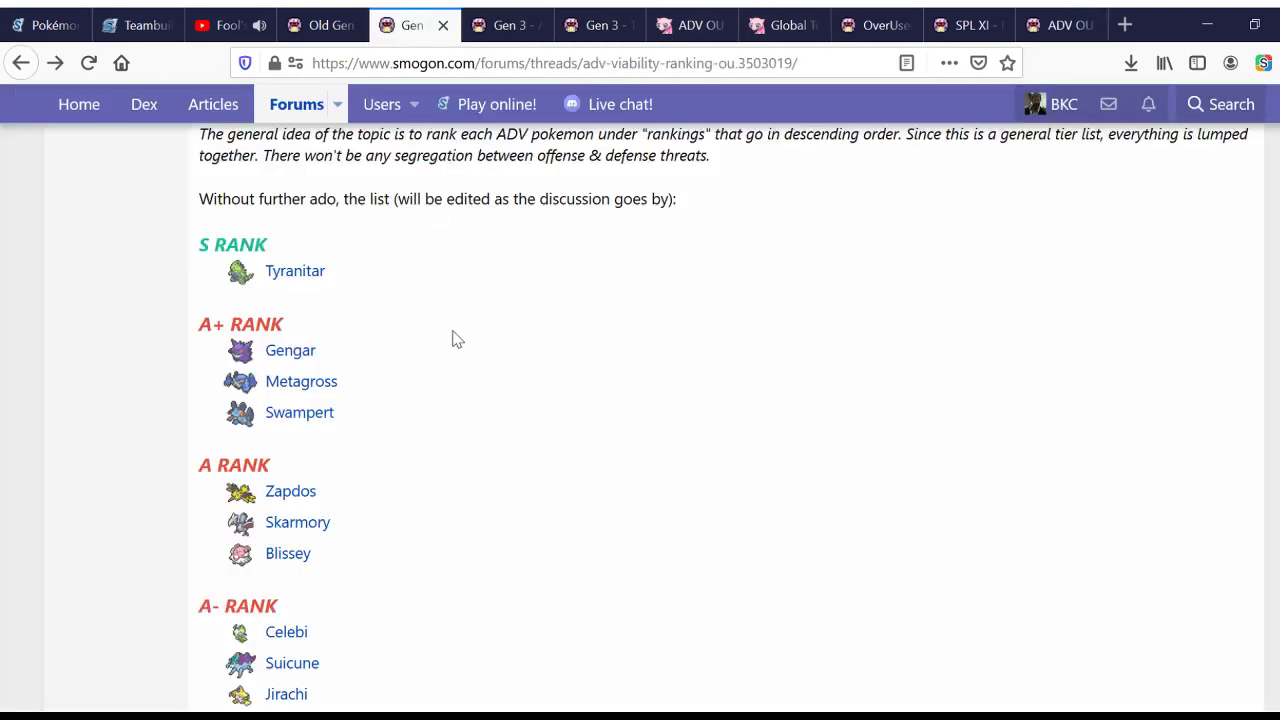
scroll(452, 340, "up", 5)
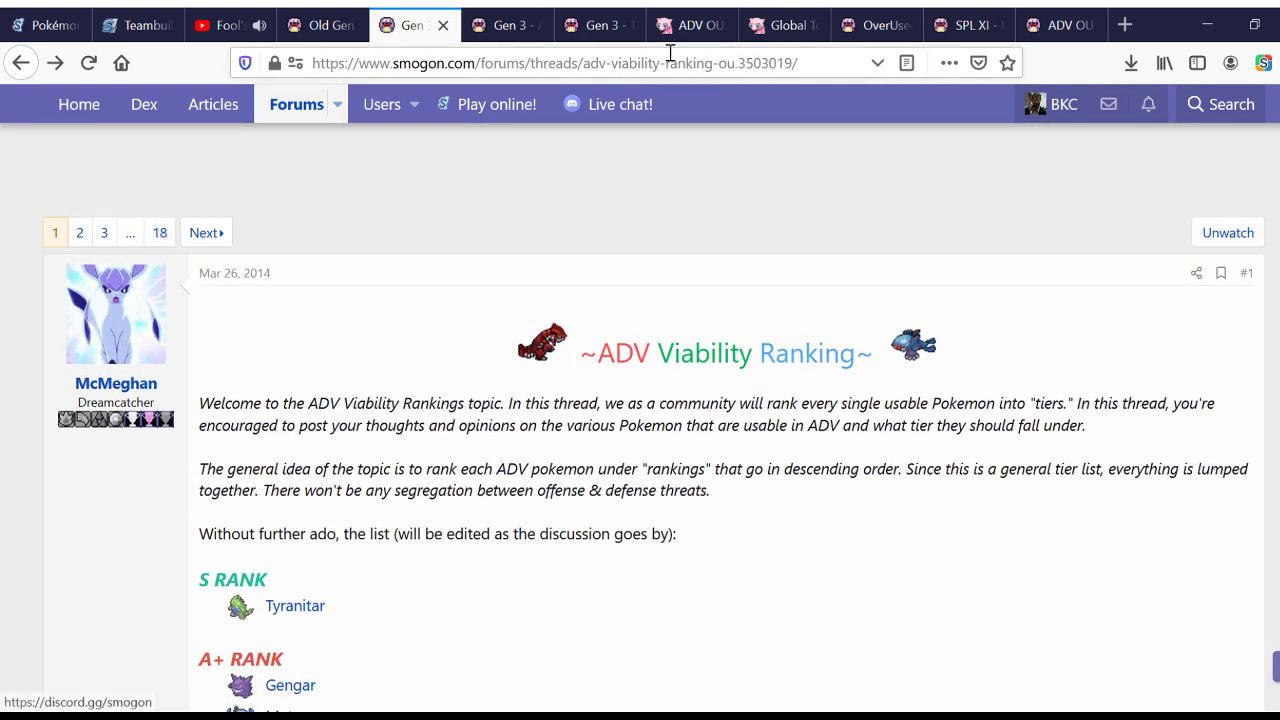
Step: Look through the threat list's descriptions from Blissey, Breloom and Celebi onward, and return to the article's introduction
left_click(1058, 20)
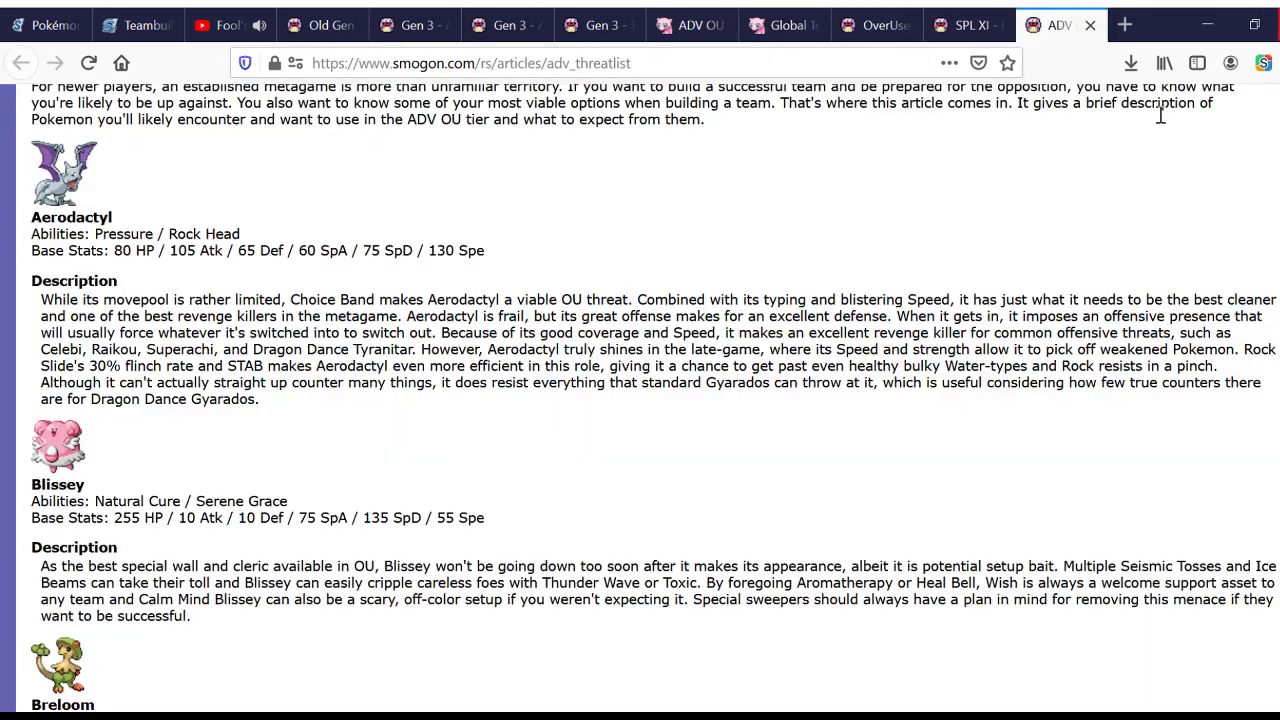
scroll(722, 452, "down", 5)
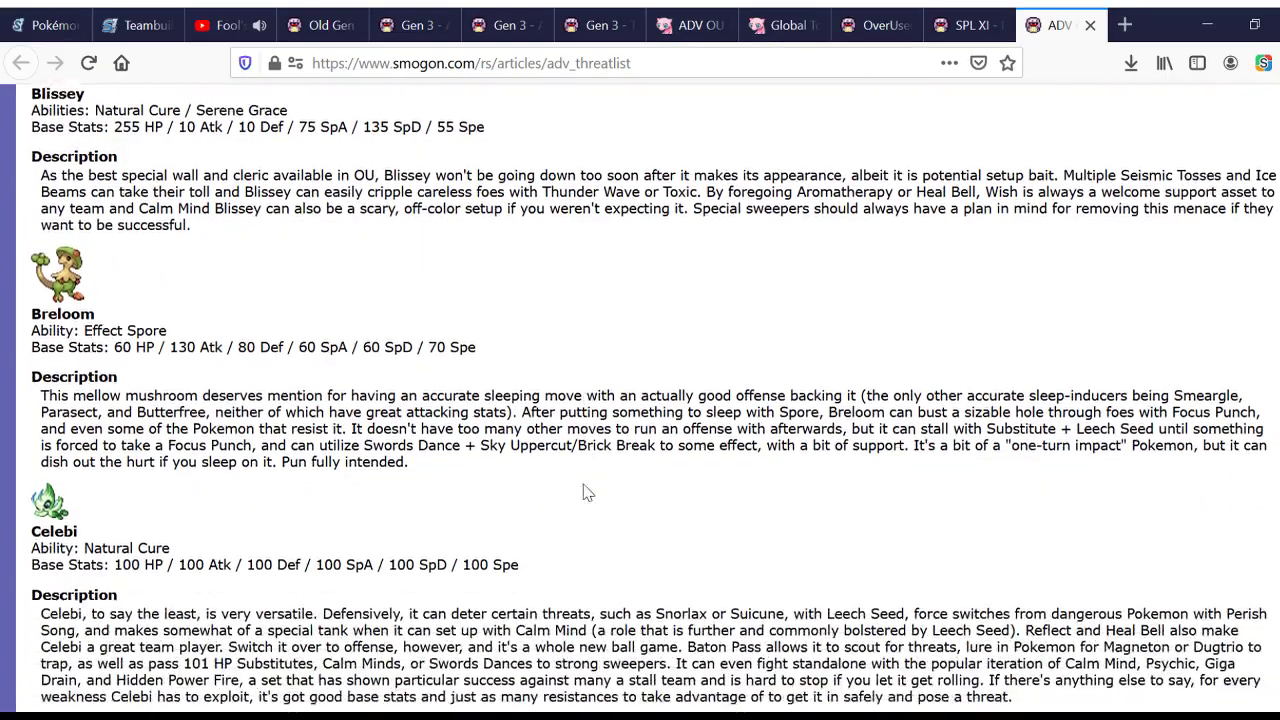
scroll(589, 493, "down", 4)
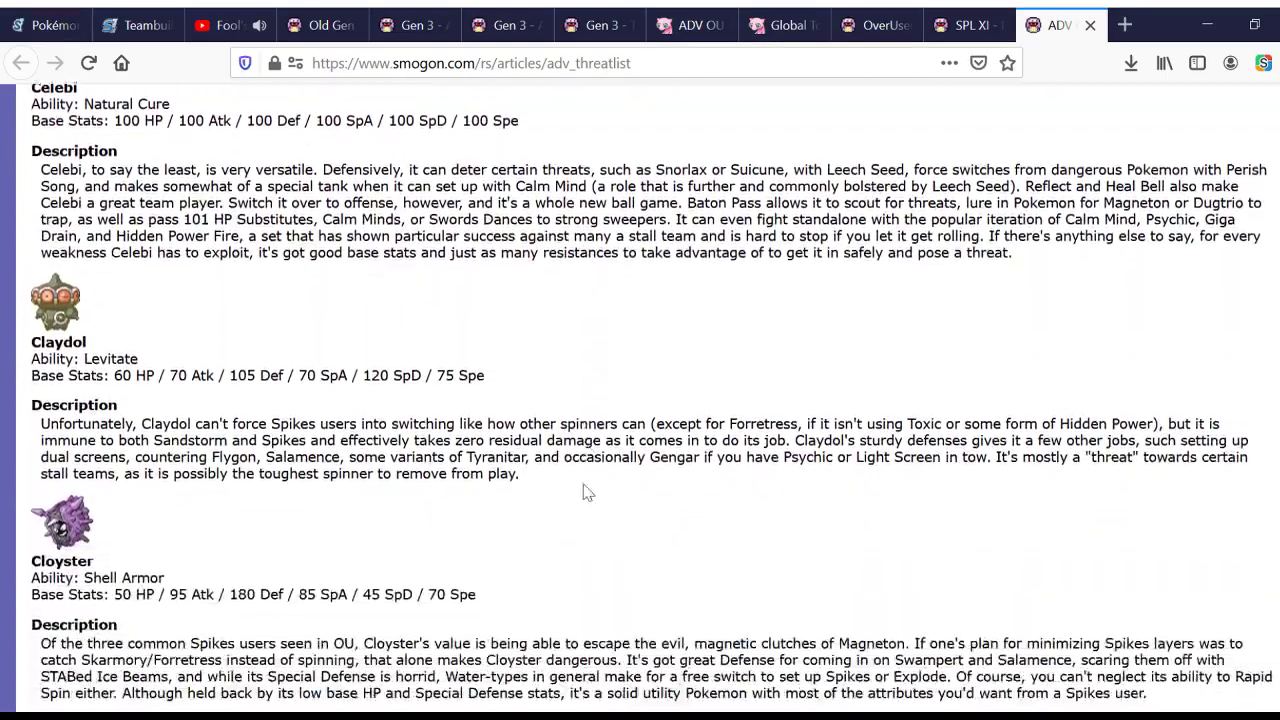
scroll(587, 492, "down", 6)
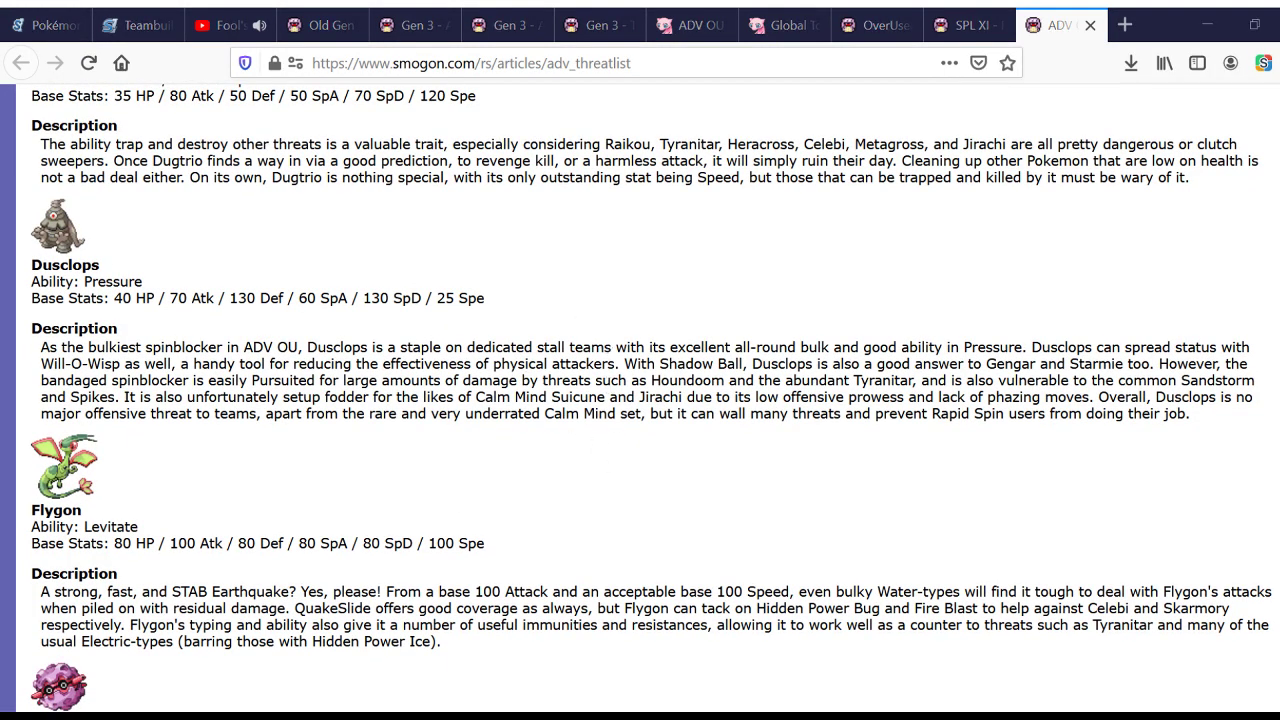
scroll(603, 483, "down", 12)
scroll(603, 483, "down", 12)
scroll(603, 483, "down", 12)
scroll(601, 474, "down", 12)
scroll(601, 474, "down", 12)
scroll(601, 483, "down", 3)
scroll(601, 483, "up", 20)
scroll(601, 483, "up", 10)
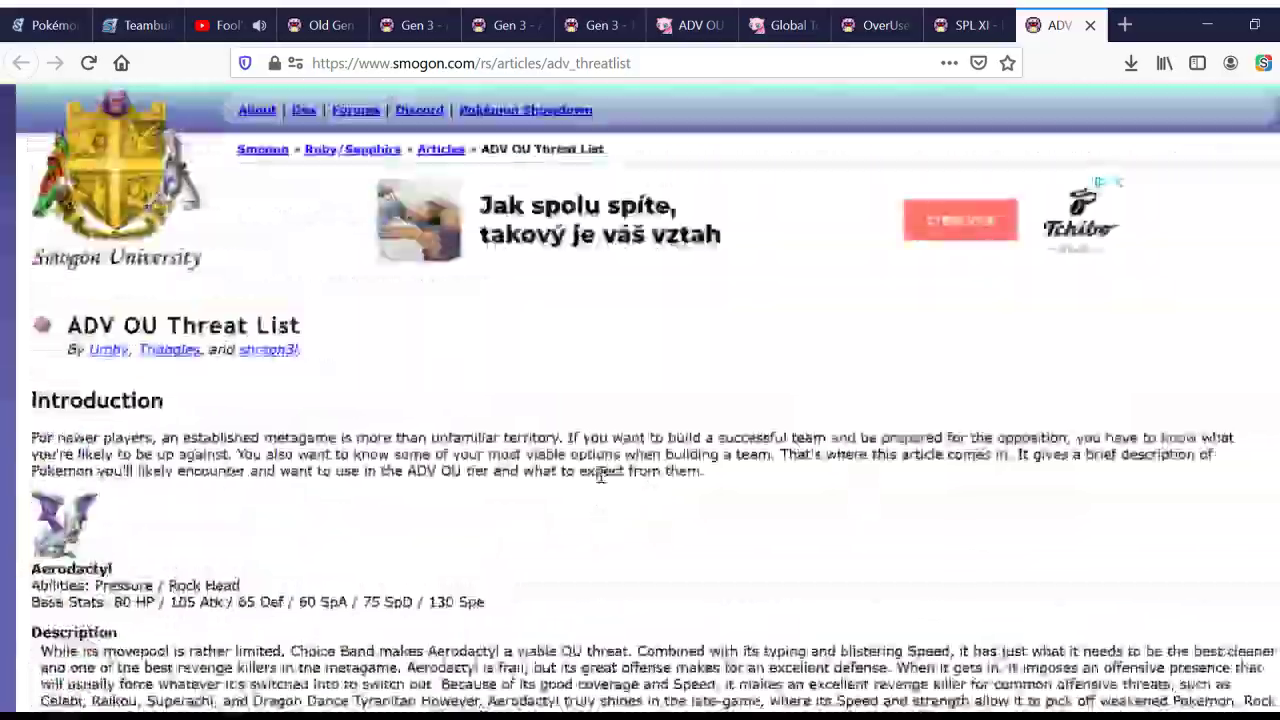
scroll(601, 483, "down", 1)
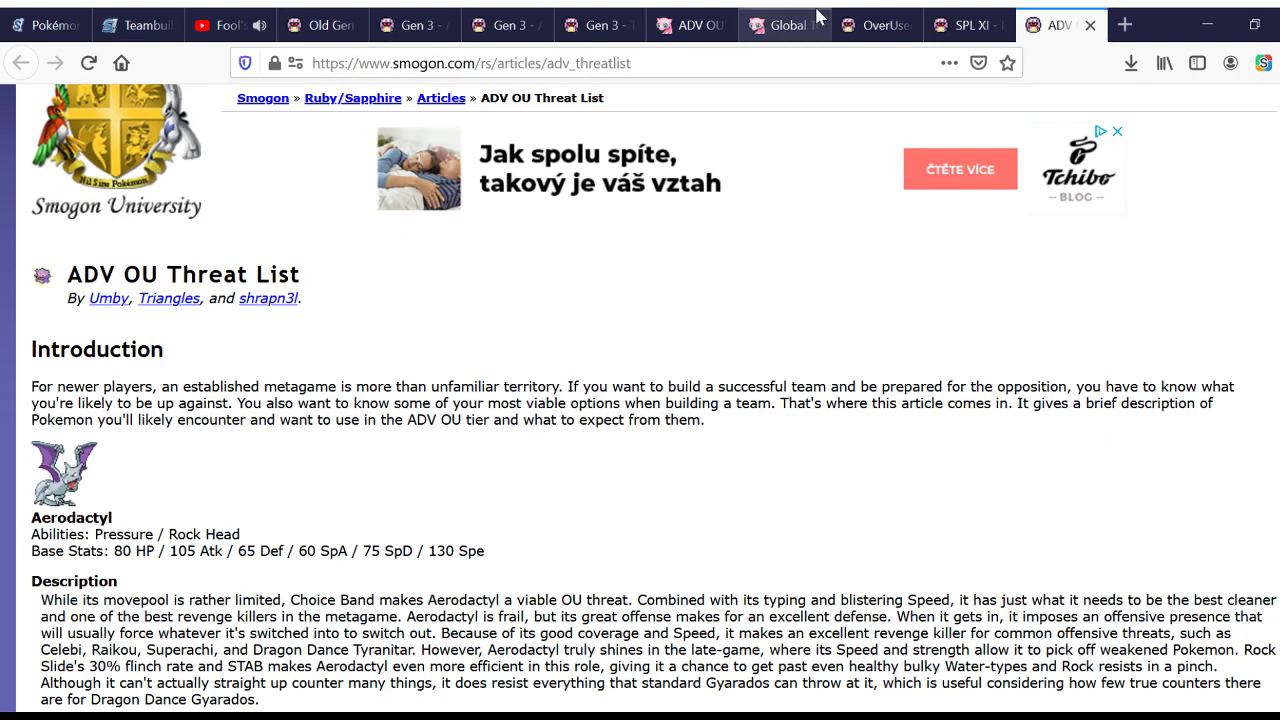
Step: Show Smogon's Gen RS OverUsed format page and look through its list of OU Pokémon
left_click(870, 20)
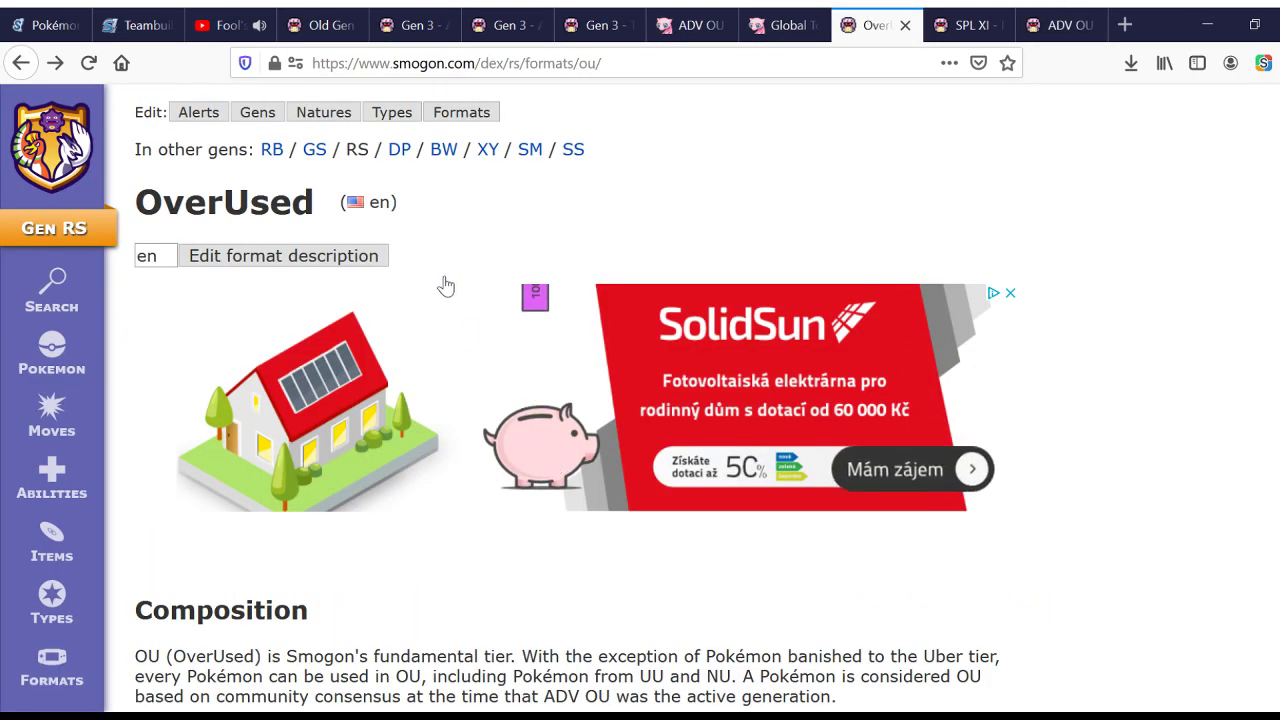
scroll(554, 371, "down", 7)
scroll(560, 365, "down", 12)
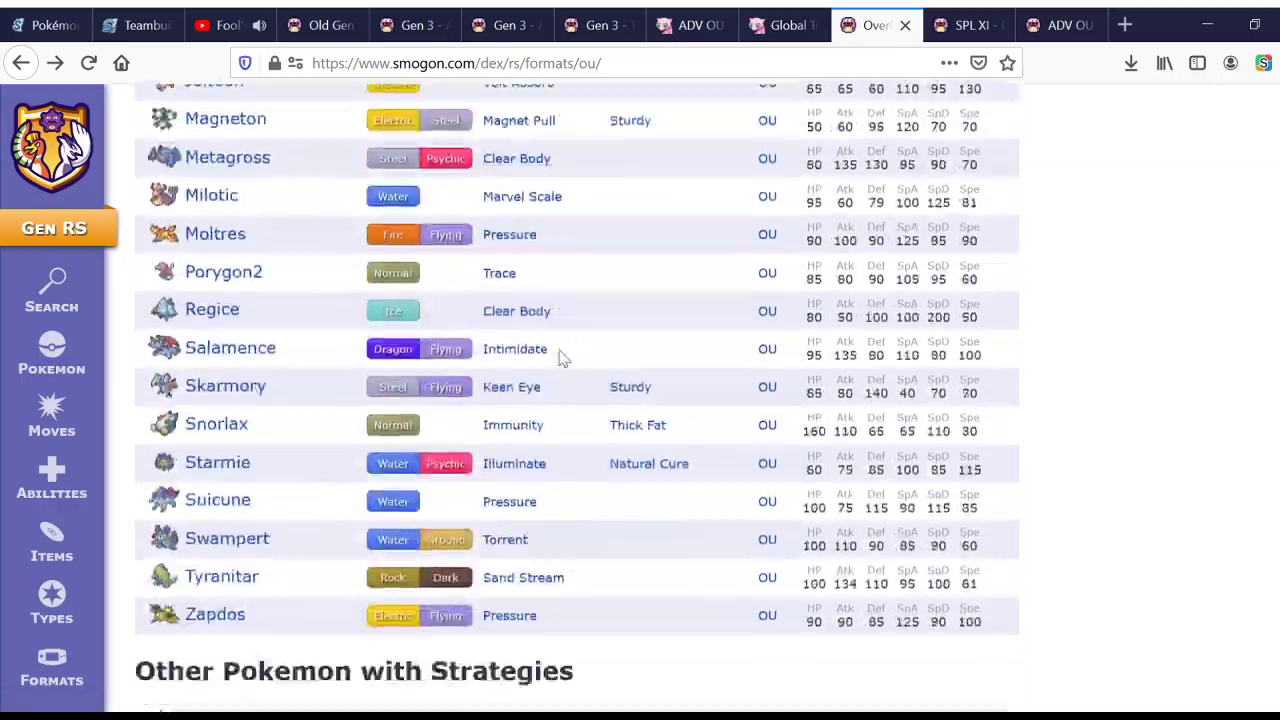
scroll(563, 358, "up", 5)
scroll(563, 358, "up", 6)
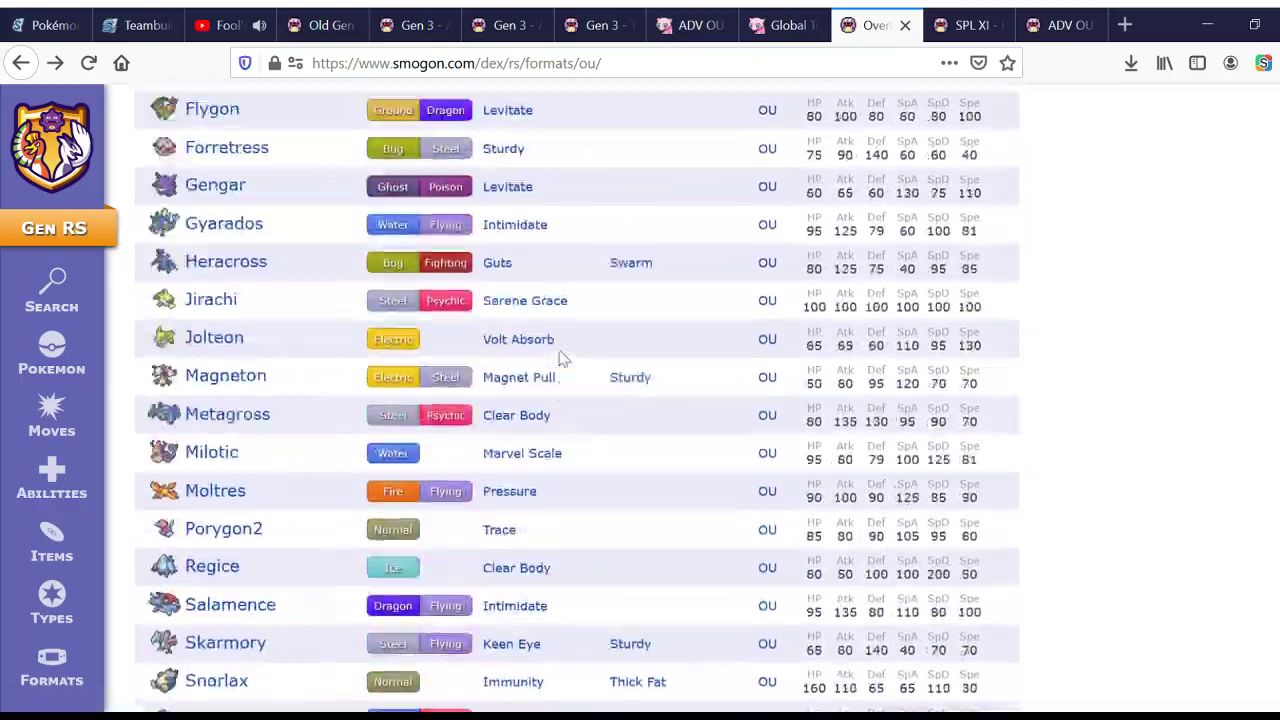
scroll(563, 358, "down", 3)
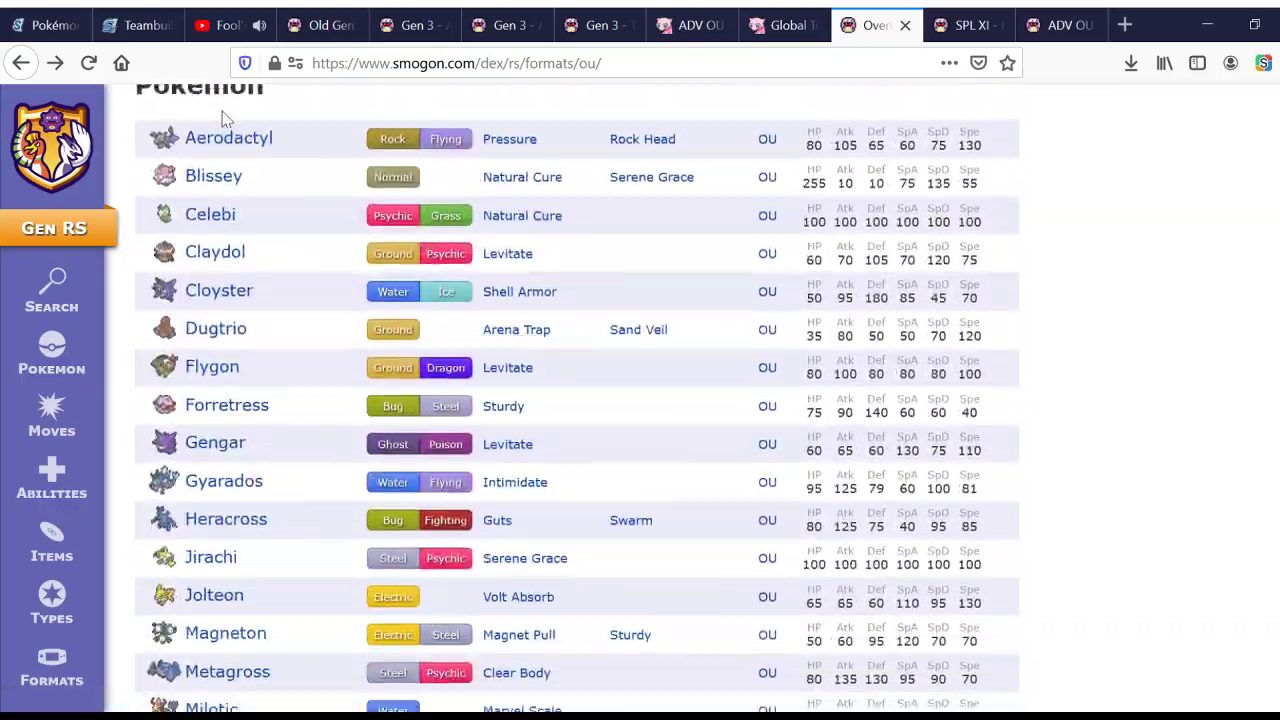
Step: Open Aerodactyl's entry from the OU list and examine its base stats and the start of its OU strategy overview
left_click(228, 52)
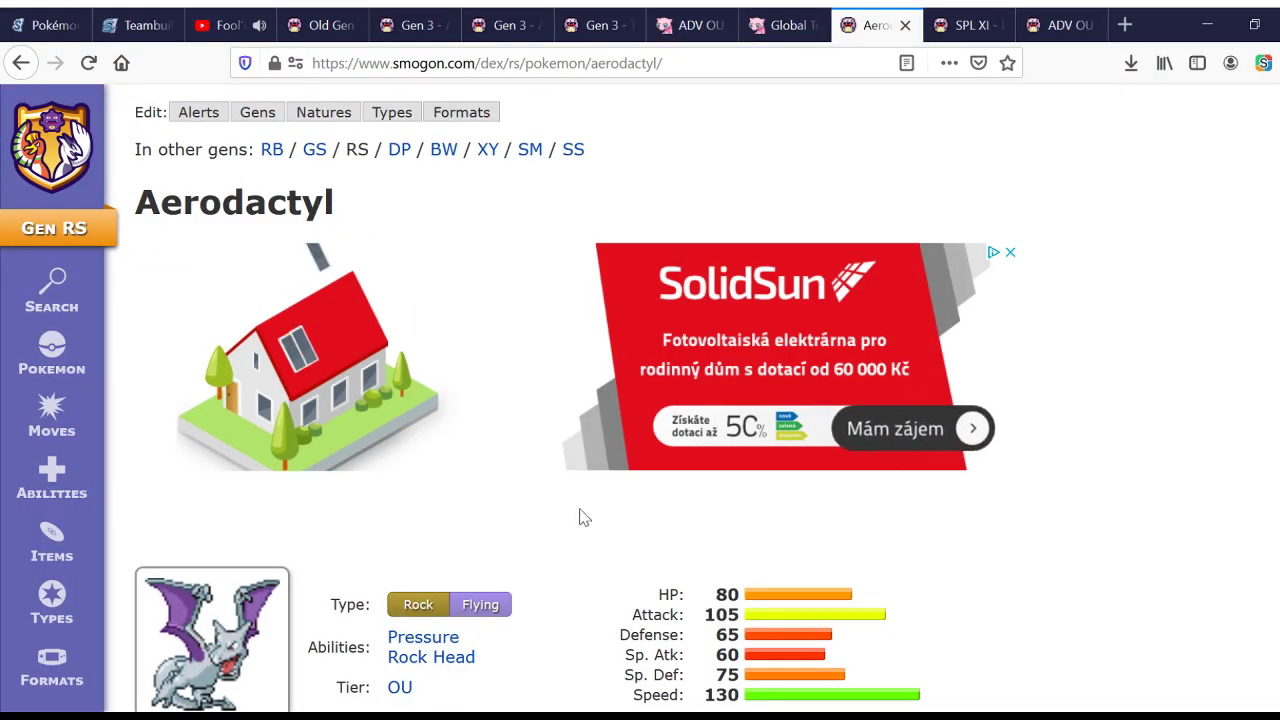
scroll(579, 510, "down", 3)
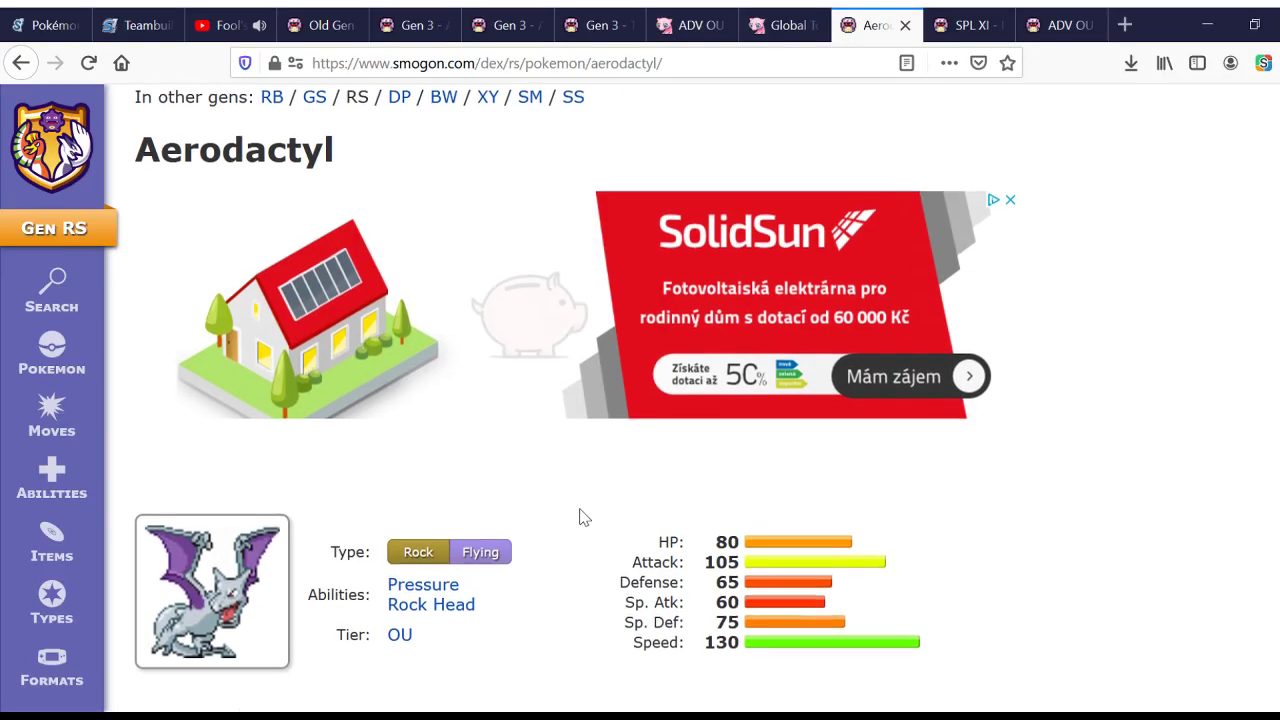
scroll(579, 516, "down", 3)
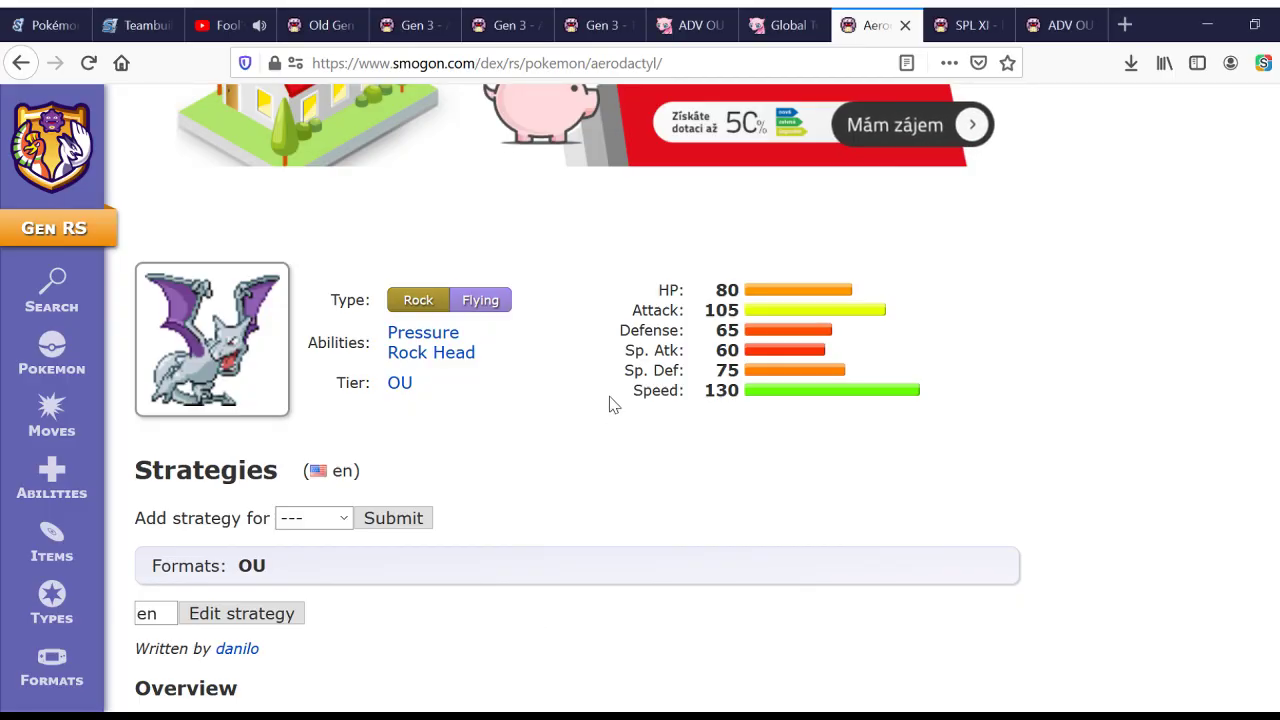
scroll(610, 404, "down", 2)
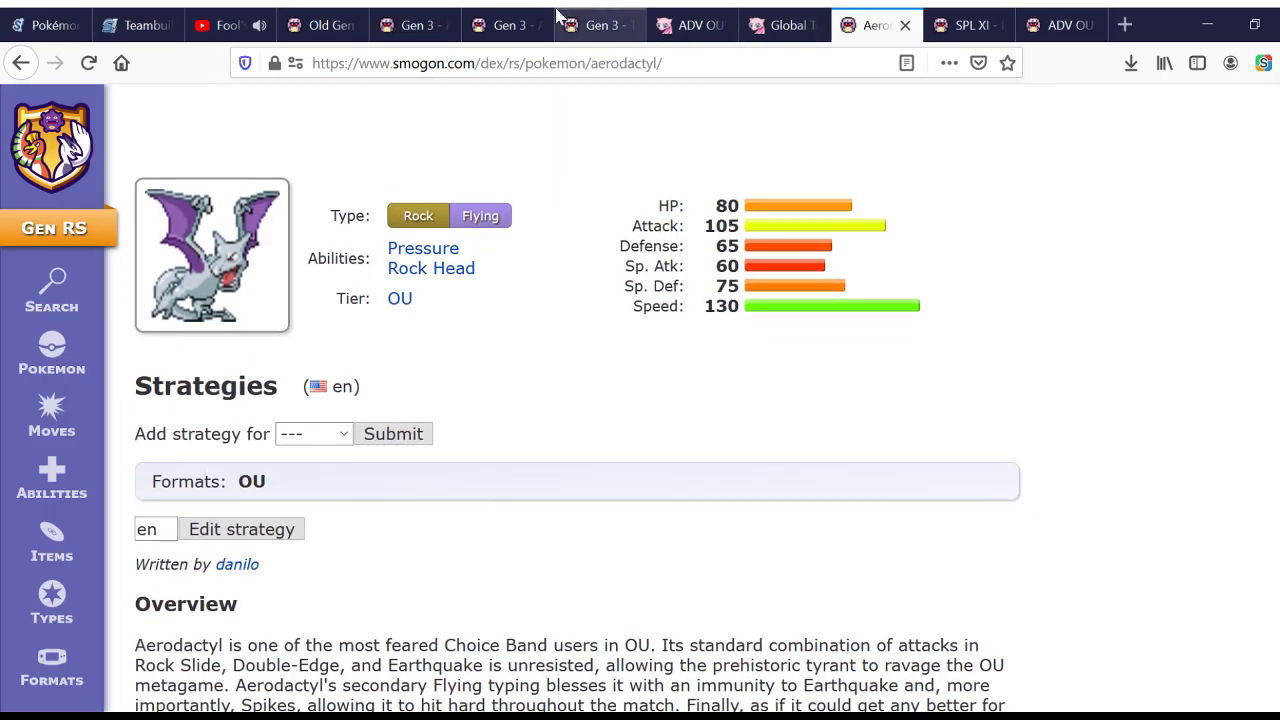
Step: Go from the ADV viability thread to the Ruins of Alph forum, and find and highlight the Little Synergies thread
left_click(400, 16)
scroll(453, 378, "up", 6)
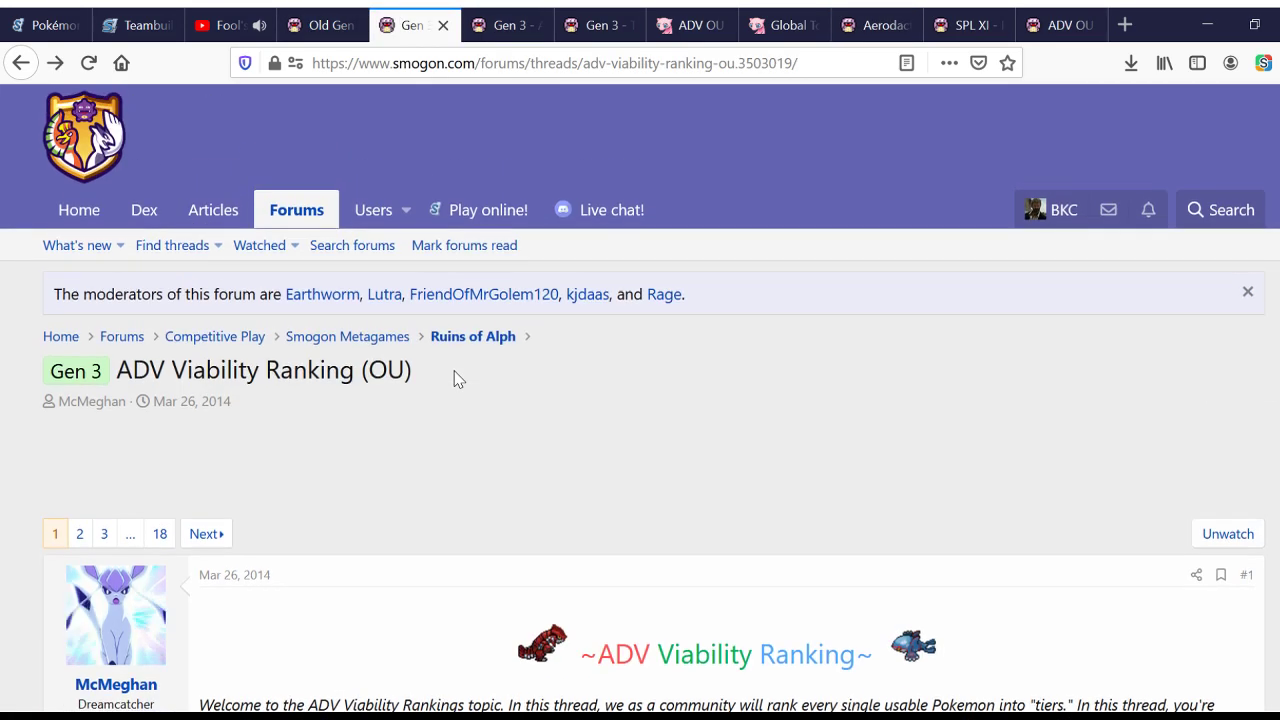
left_click(512, 335)
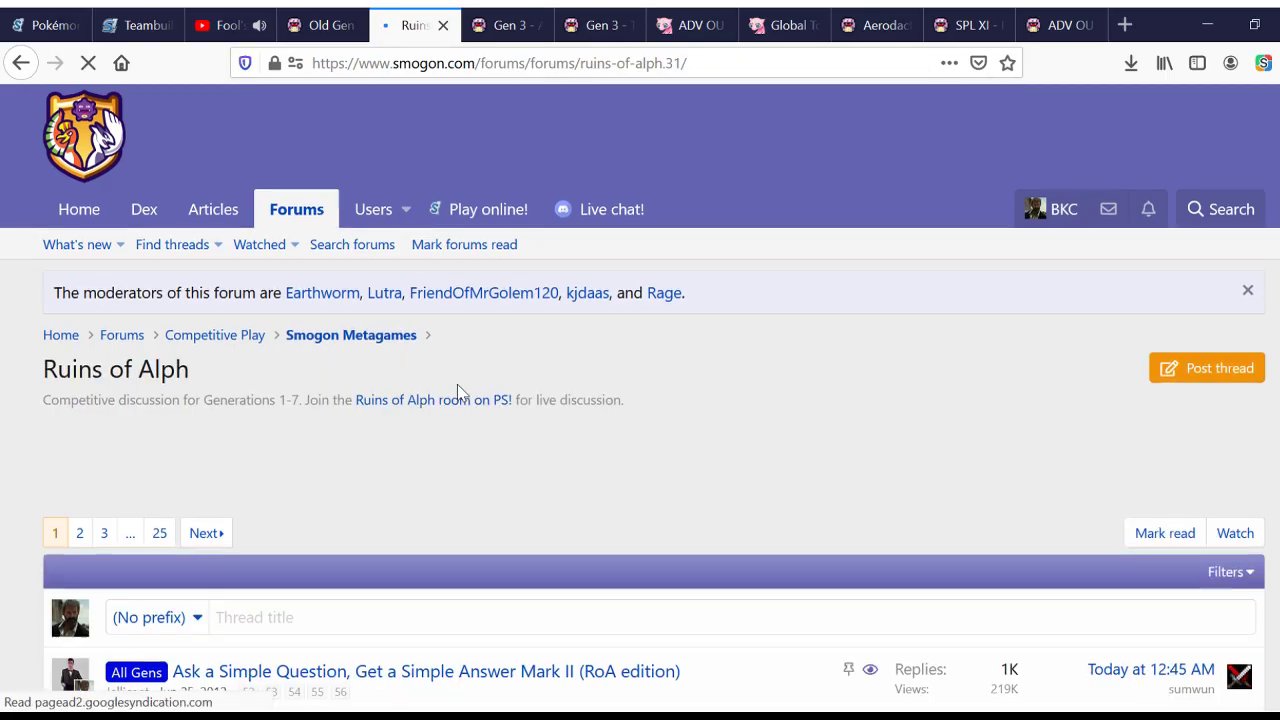
scroll(457, 391, "down", 8)
scroll(320, 490, "down", 2)
scroll(320, 490, "down", 3)
left_click_drag(277, 420, 180, 392)
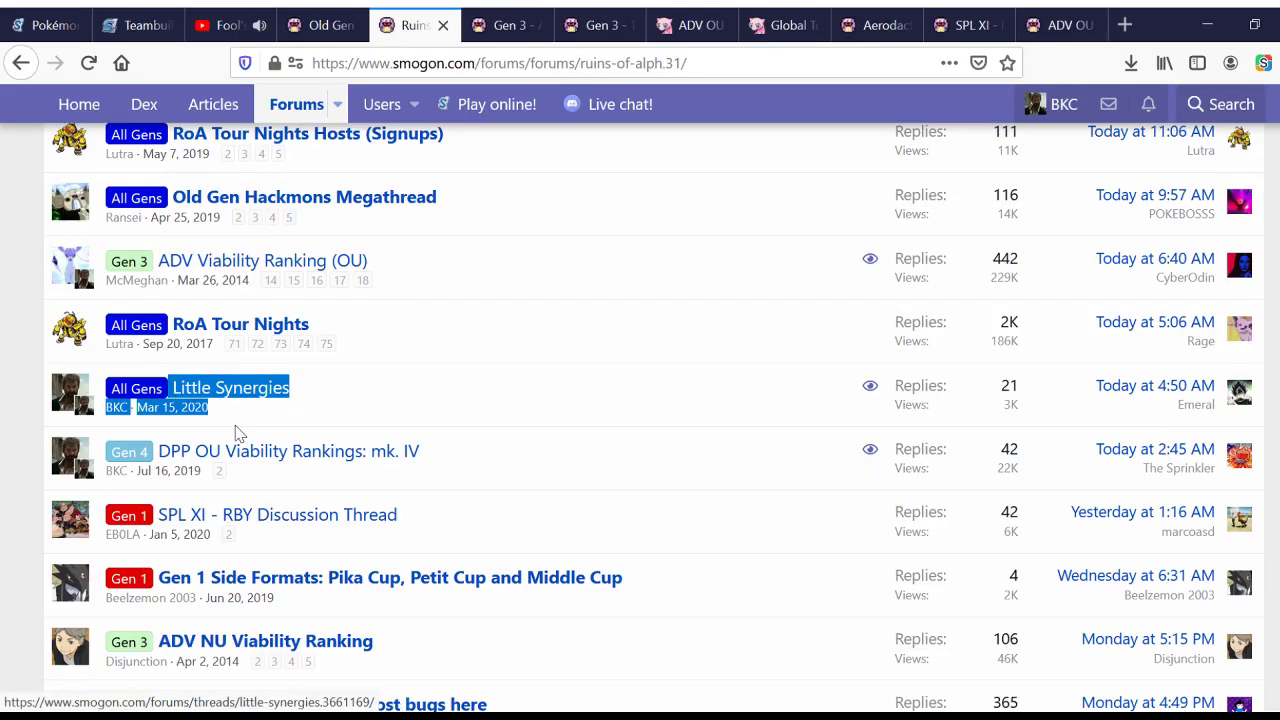
Step: Clear the highlight on the Little Synergies thread and look further down the Ruins of Alph thread list
left_click(252, 420)
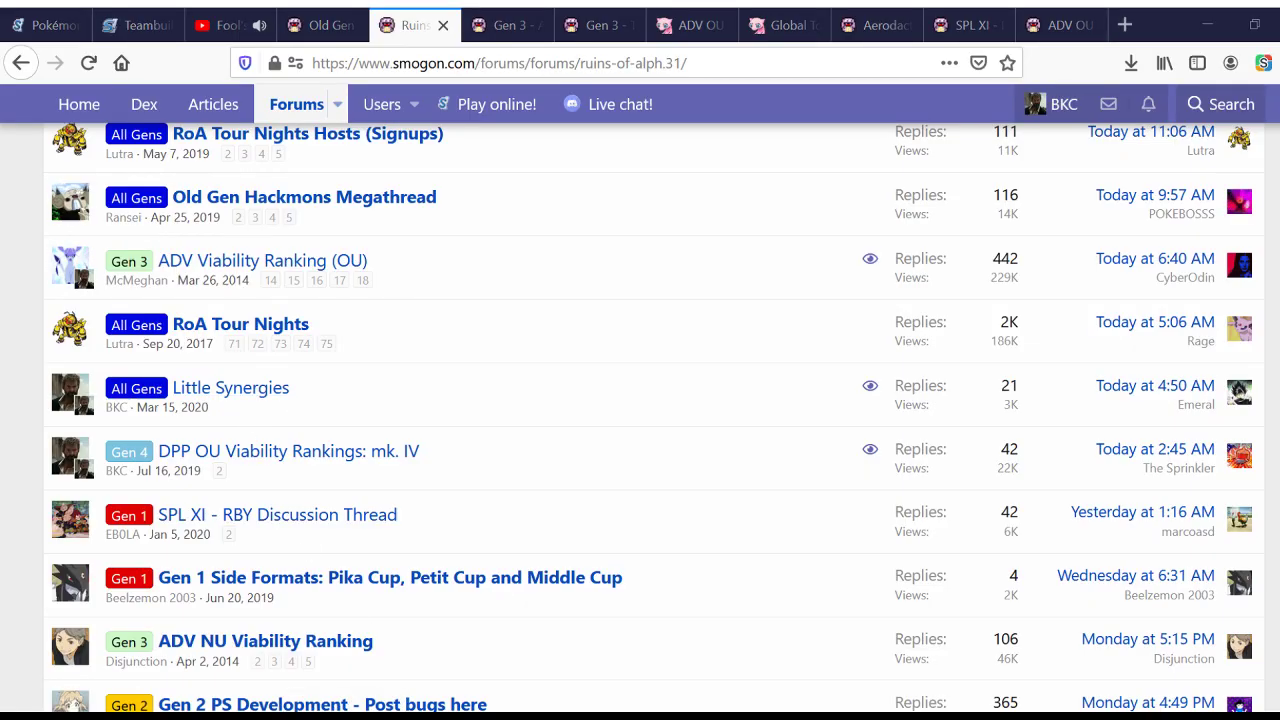
scroll(447, 437, "down", 20)
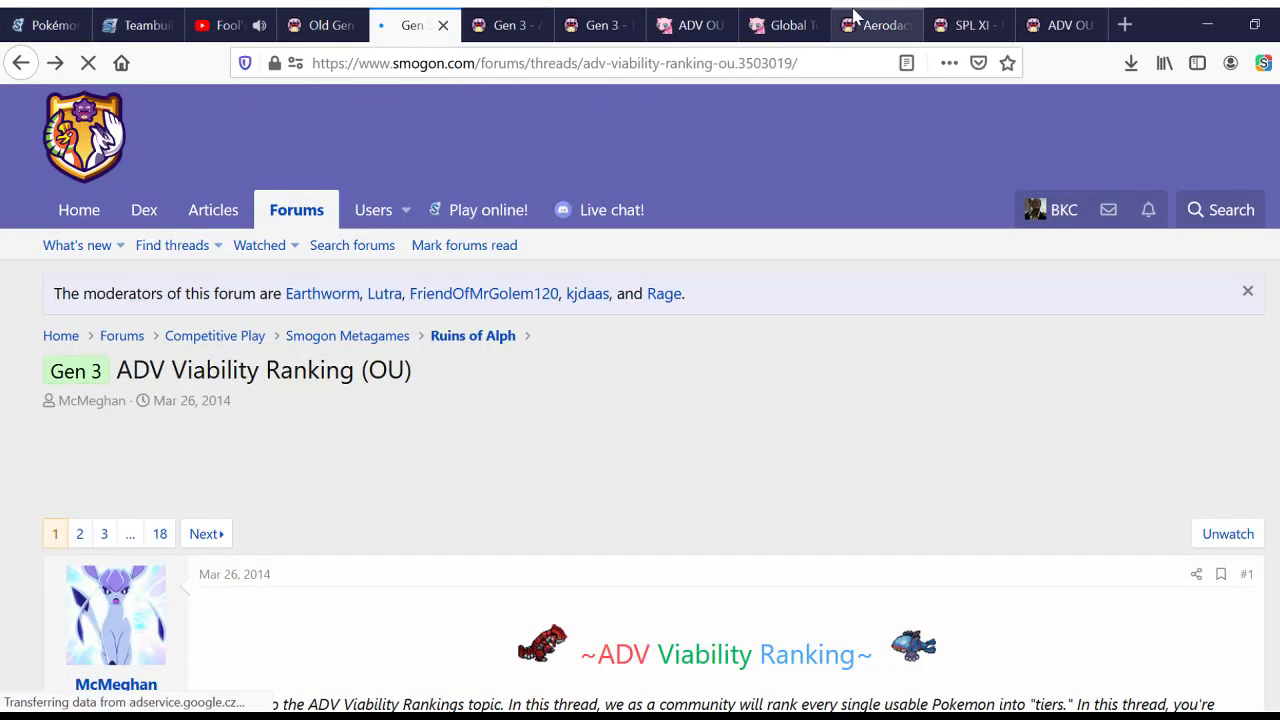
Step: Switch to Aerodactyl's dex entry and read its overview, Choice Band set and Other Options section
left_click(855, 18)
scroll(616, 380, "up", 4)
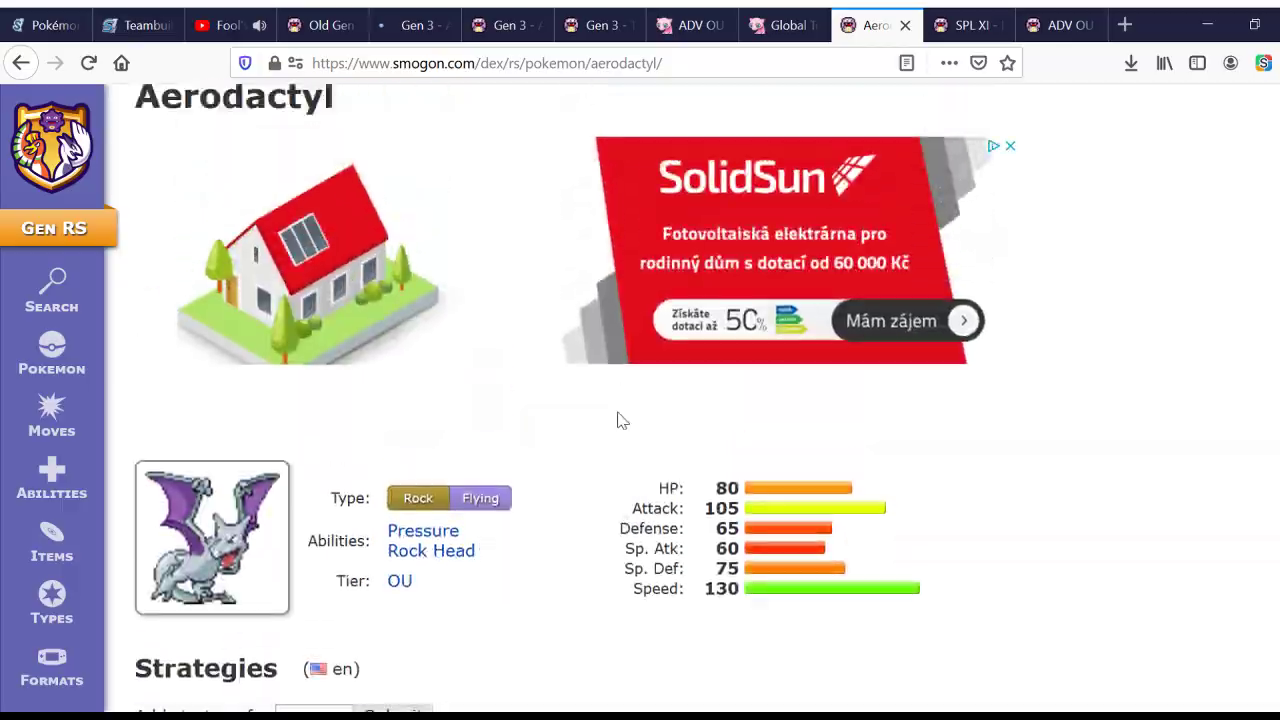
scroll(616, 460, "down", 6)
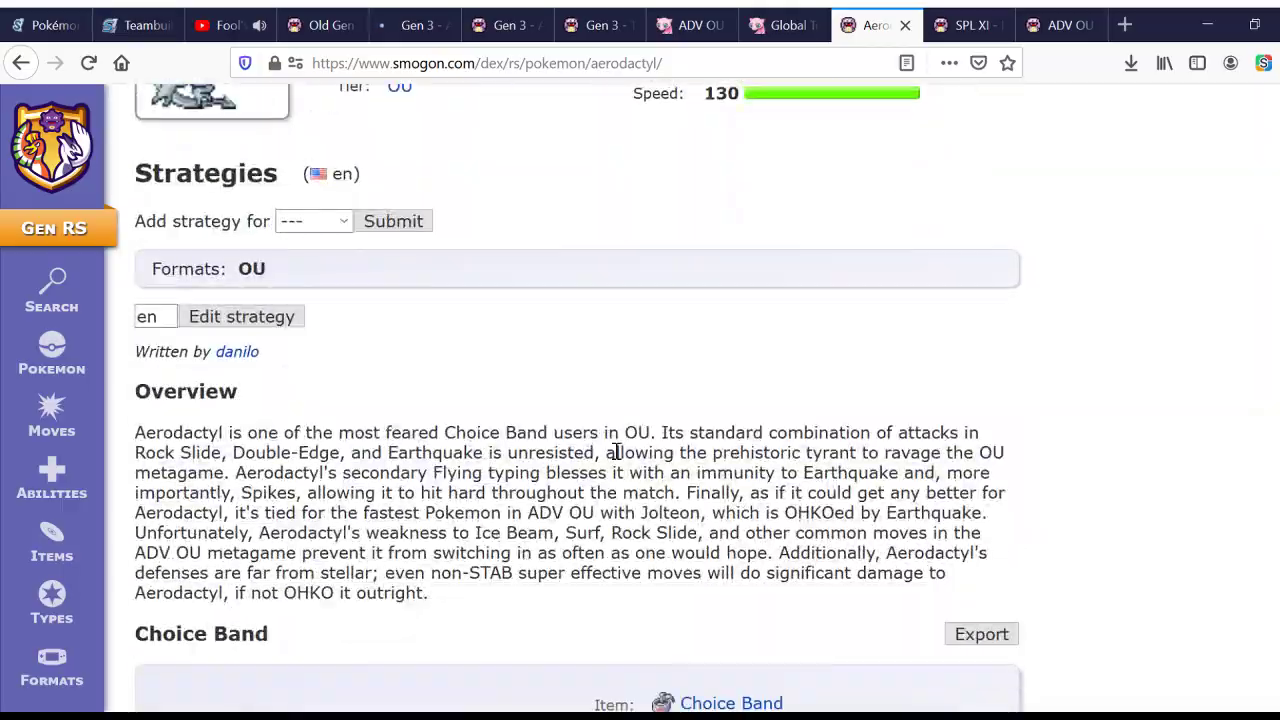
scroll(597, 411, "down", 5)
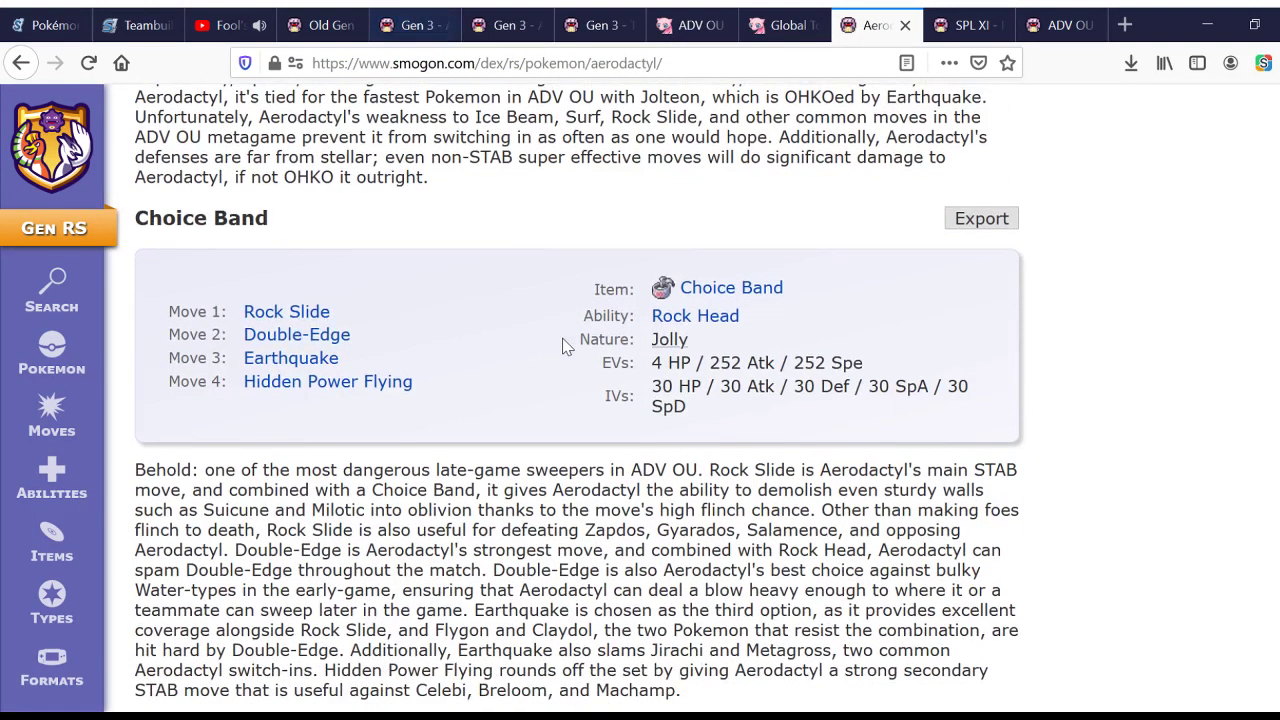
scroll(563, 346, "down", 3)
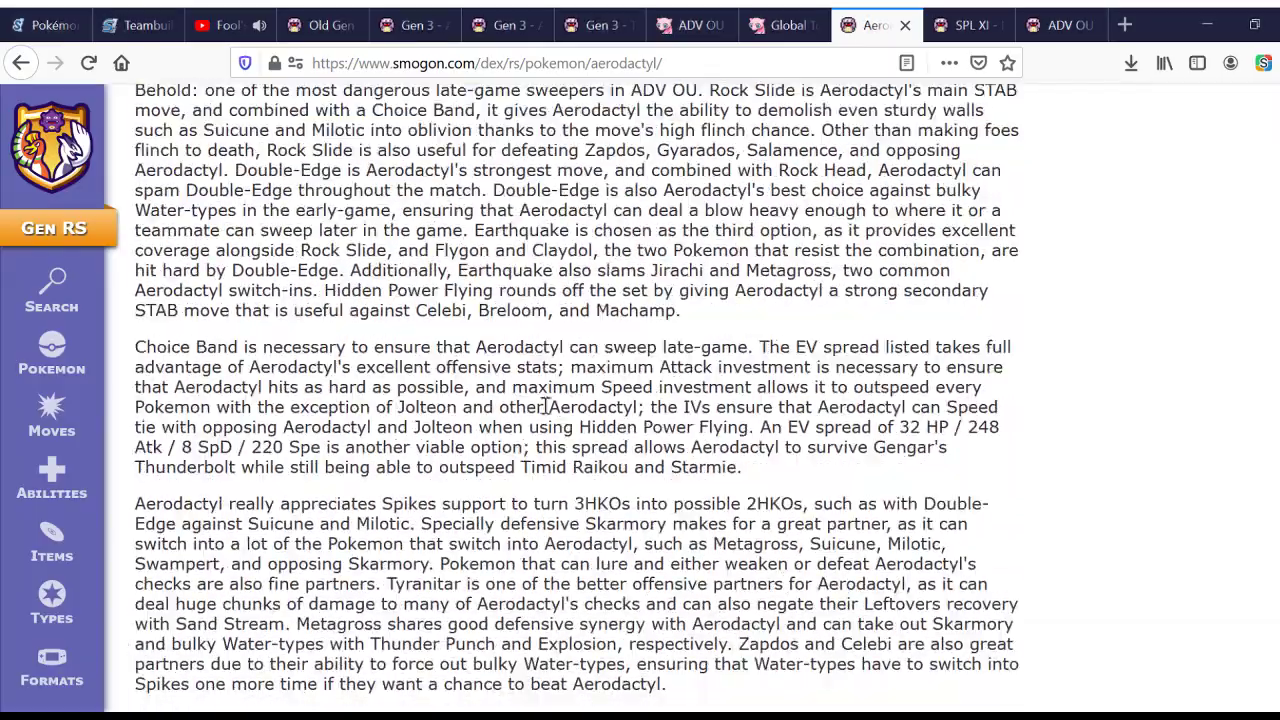
scroll(548, 300, "down", 7)
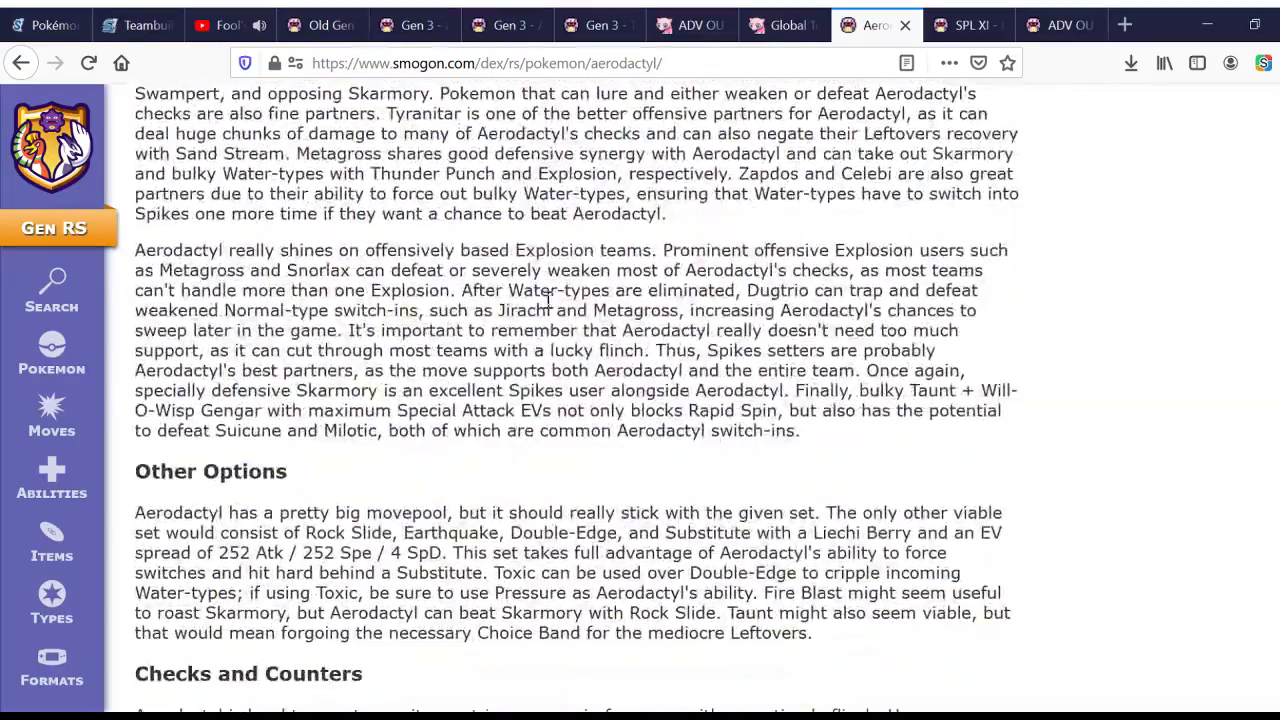
scroll(548, 300, "up", 9)
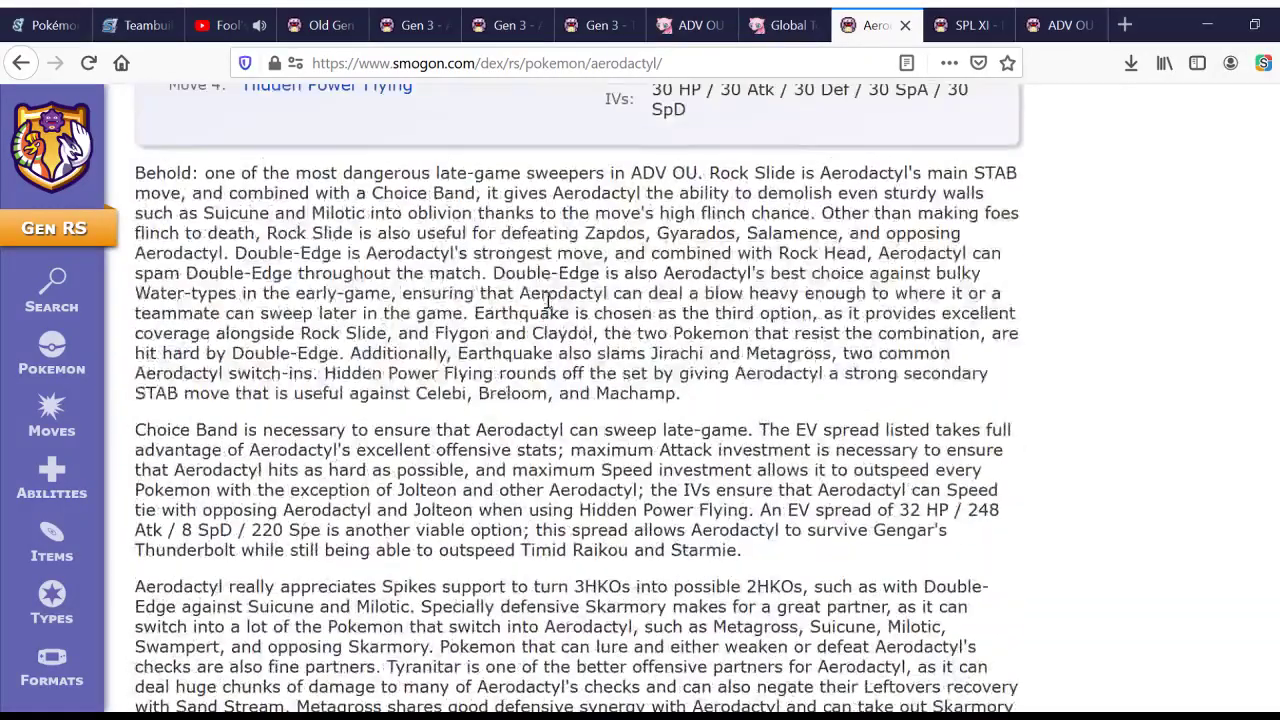
Step: Open Blissey's entry from the OU list and look through its base stats, OU overview and sets, including WishBliss
key("alt+Left")
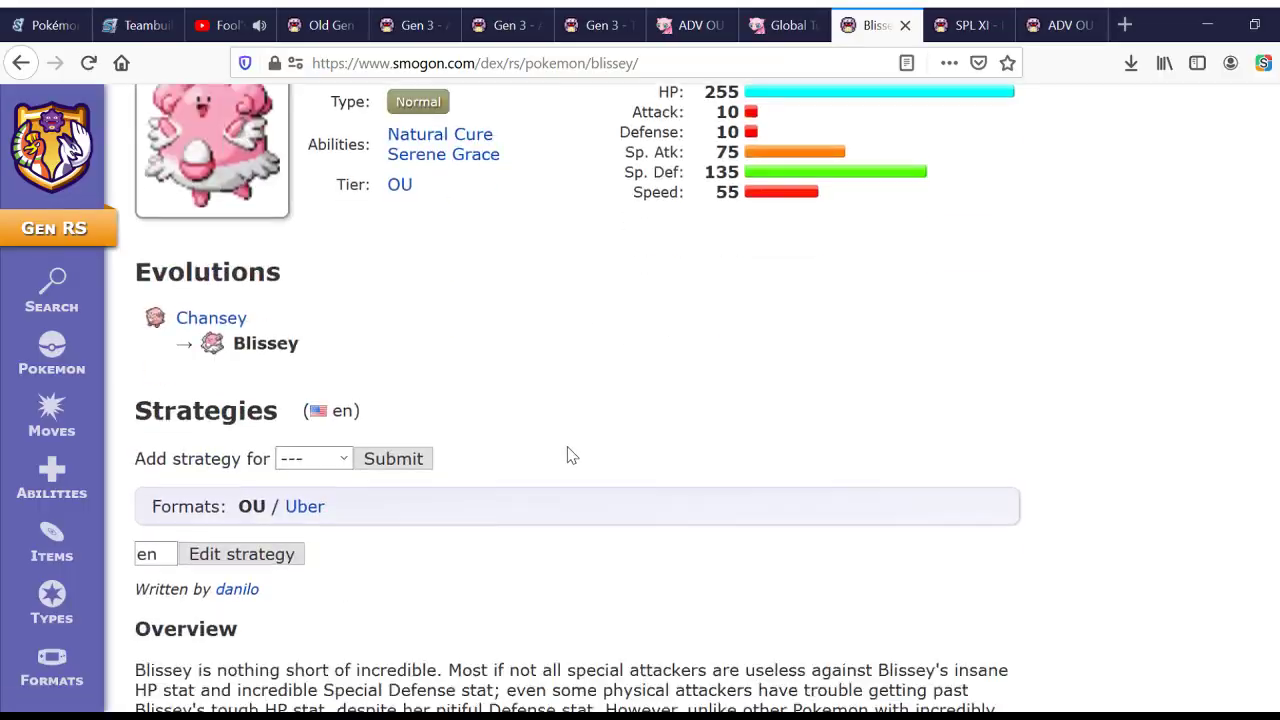
scroll(568, 455, "down", 1)
scroll(568, 455, "up", 5)
scroll(568, 485, "up", 3)
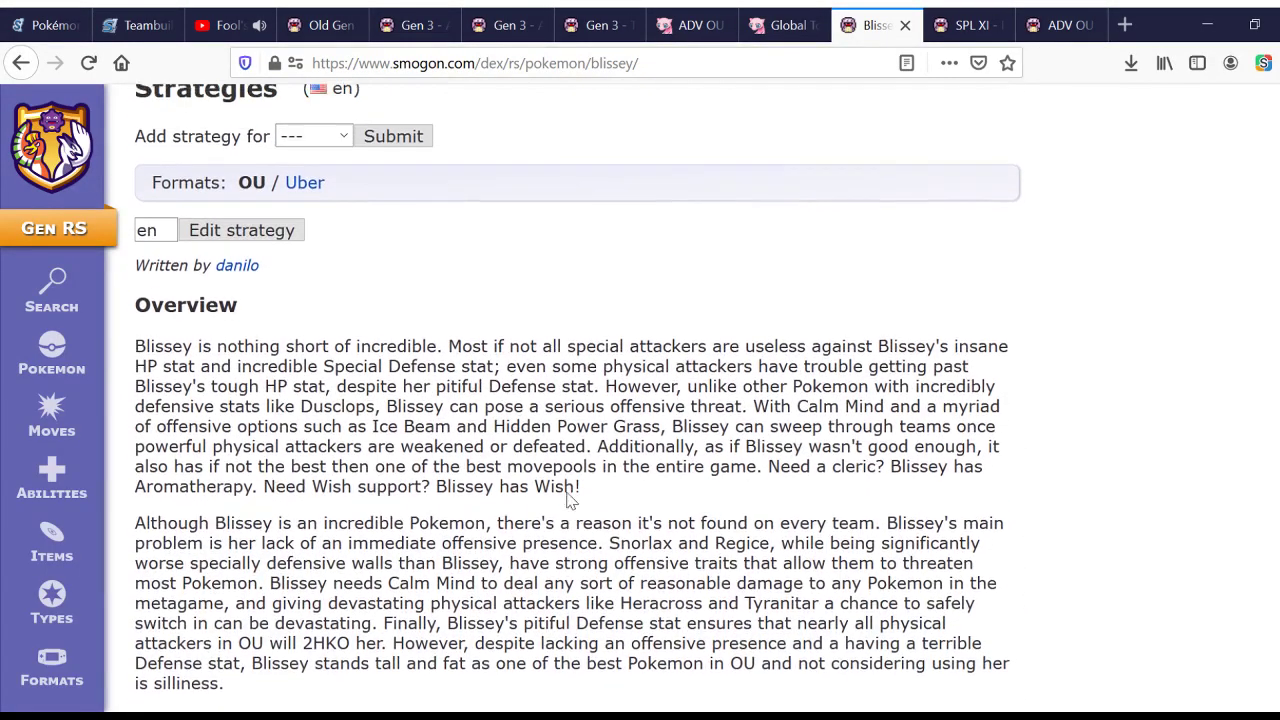
scroll(568, 493, "down", 8)
scroll(567, 493, "down", 15)
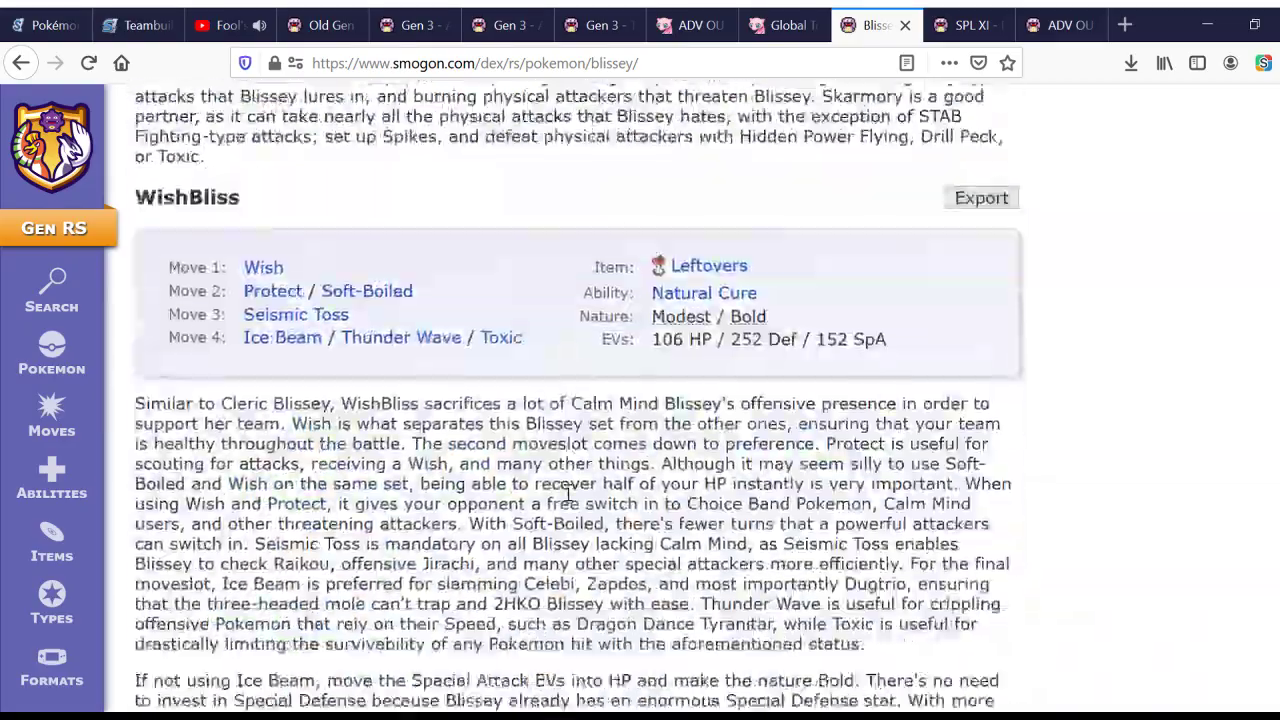
scroll(568, 493, "down", 1)
scroll(568, 493, "up", 1)
scroll(567, 500, "down", 7)
Step: Go back to the OU list, open Celebi's entry and look through its Perish Song and Swords Dance sets
left_click(20, 62)
left_click(212, 205)
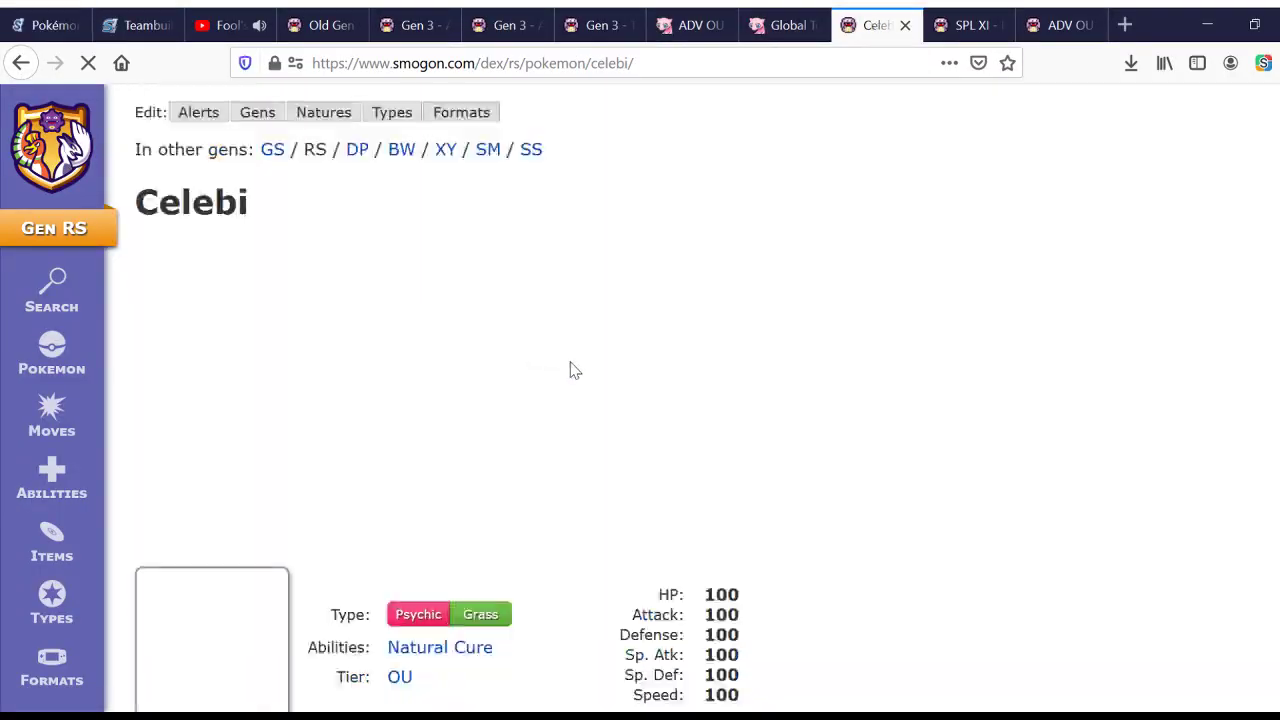
scroll(612, 370, "down", 7)
scroll(612, 370, "down", 10)
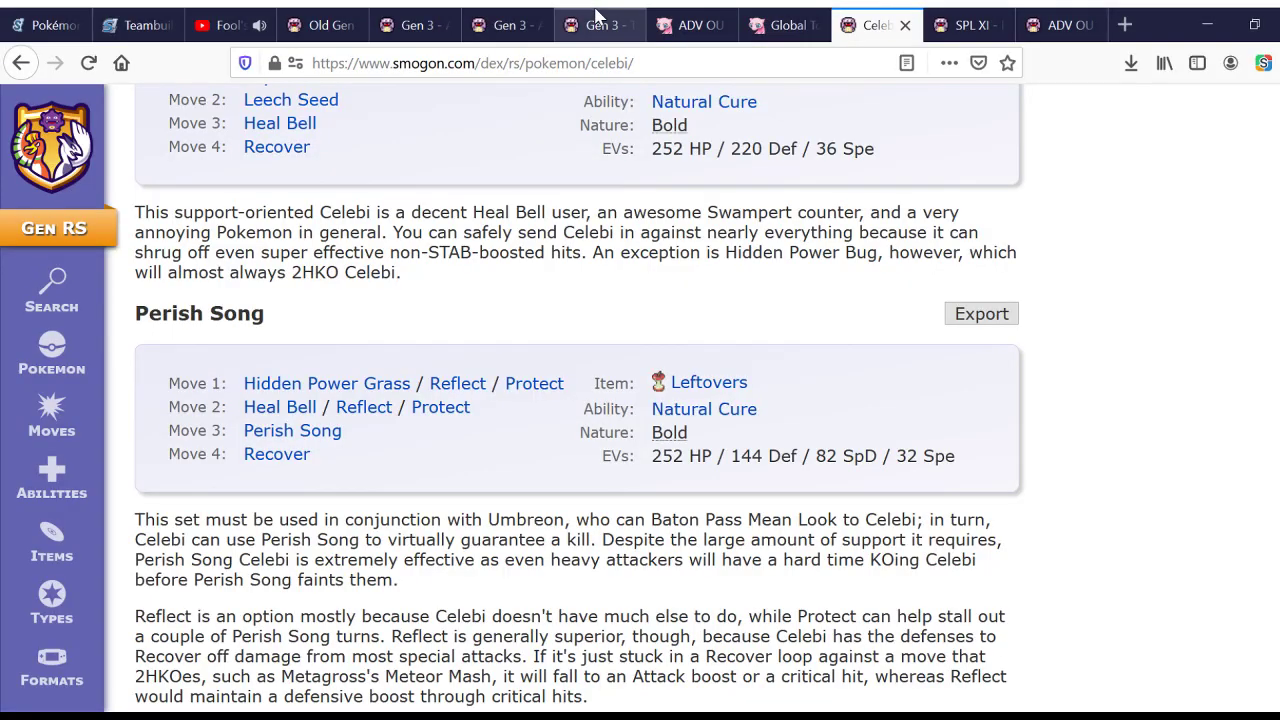
scroll(489, 579, "down", 5)
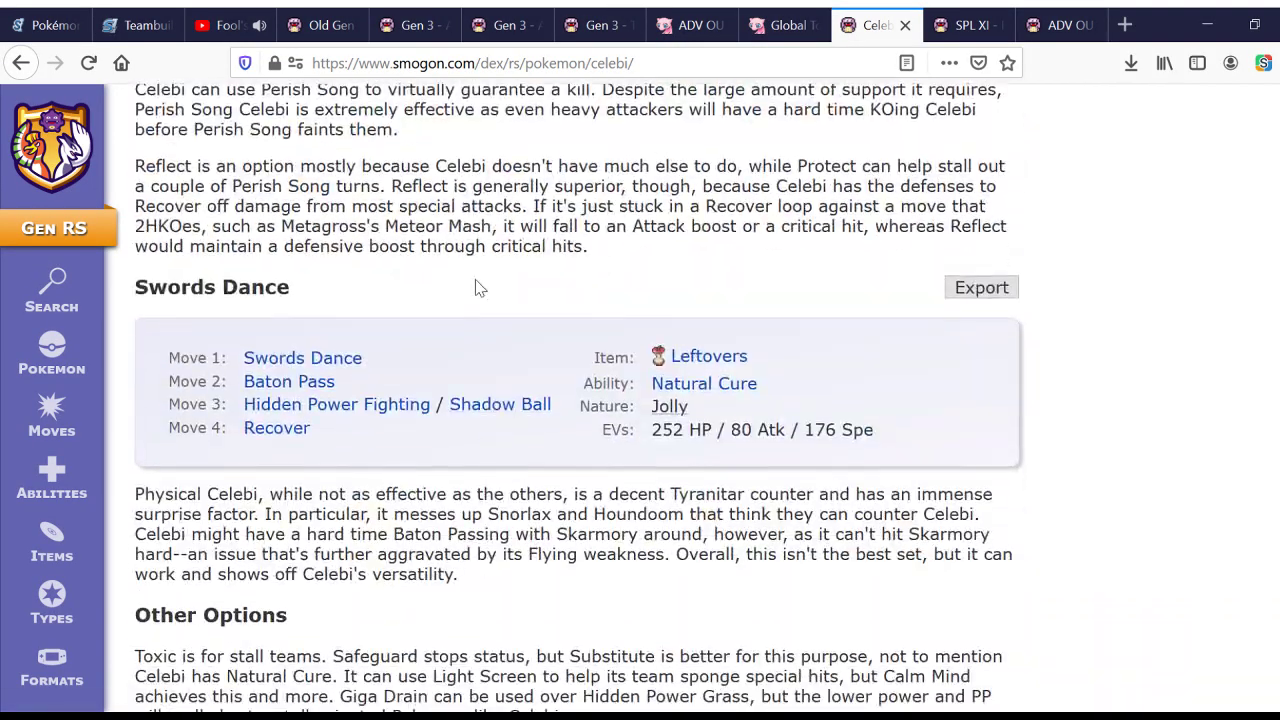
scroll(480, 288, "down", 5)
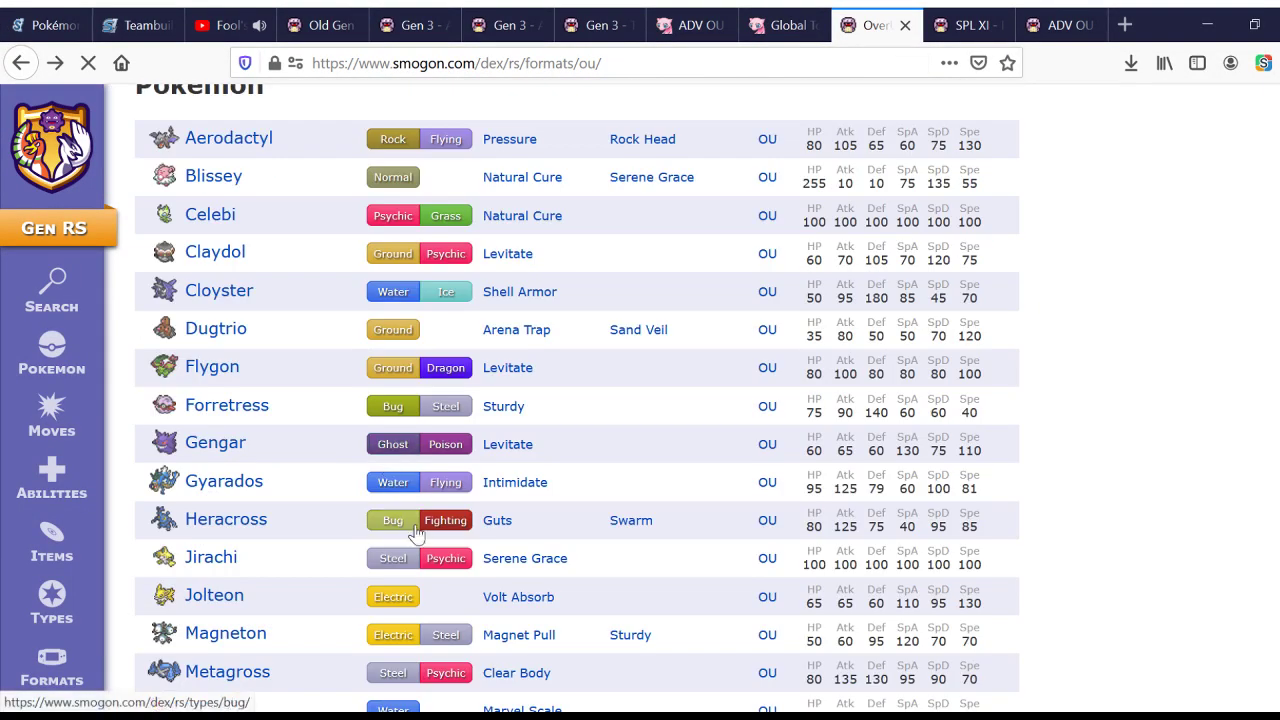
Step: Open Moltres's entry from the OU list, read its overview and Standard set, and return to the list
scroll(420, 525, "down", 5)
left_click(248, 332)
scroll(578, 422, "down", 6)
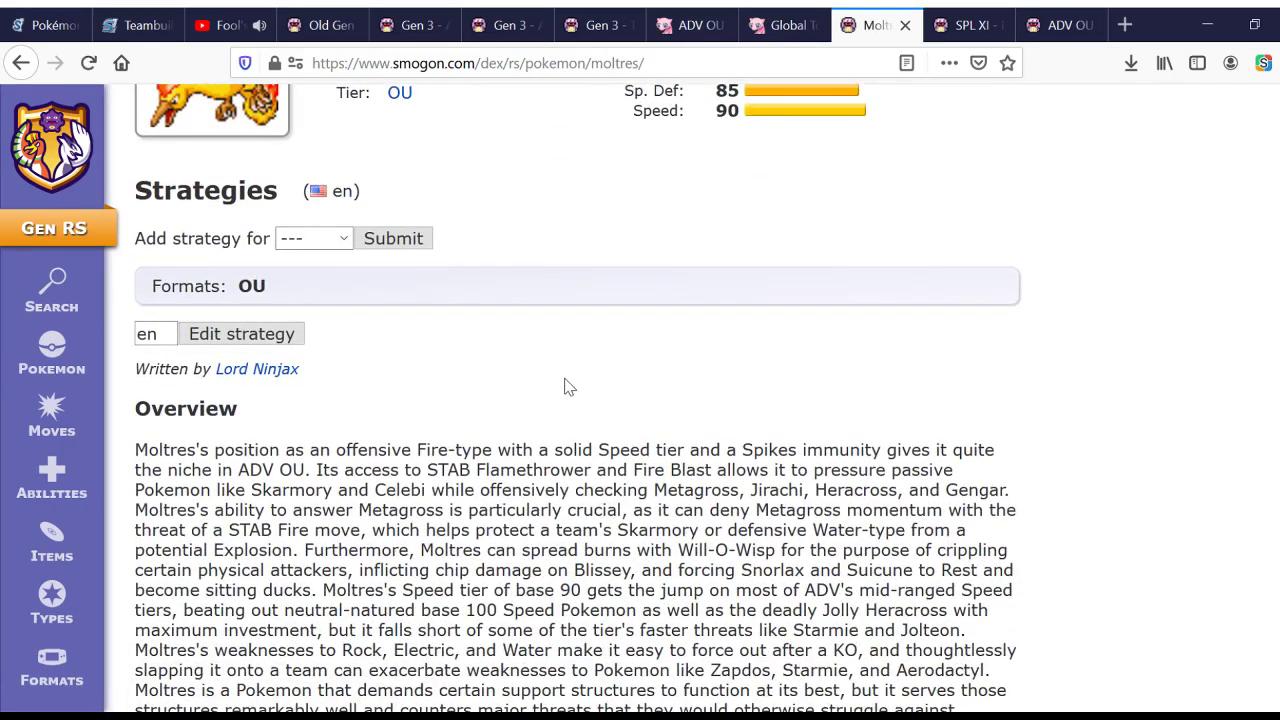
scroll(565, 386, "down", 4)
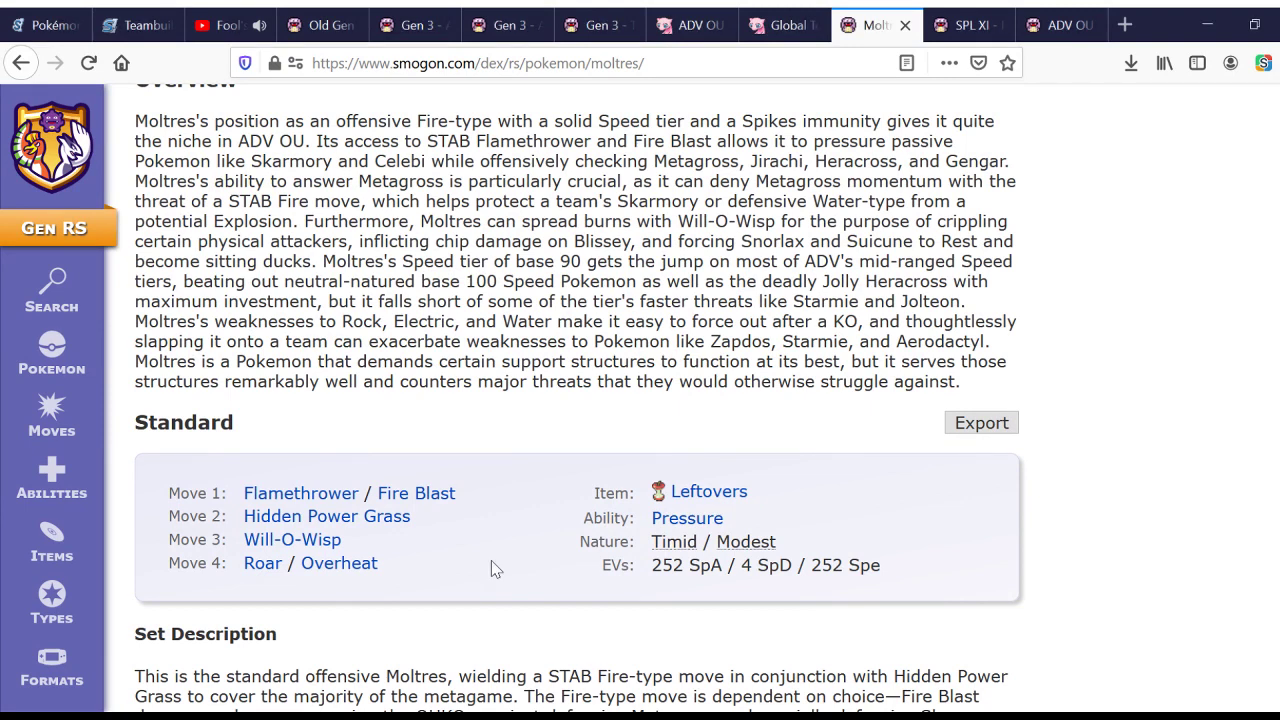
scroll(531, 532, "up", 5)
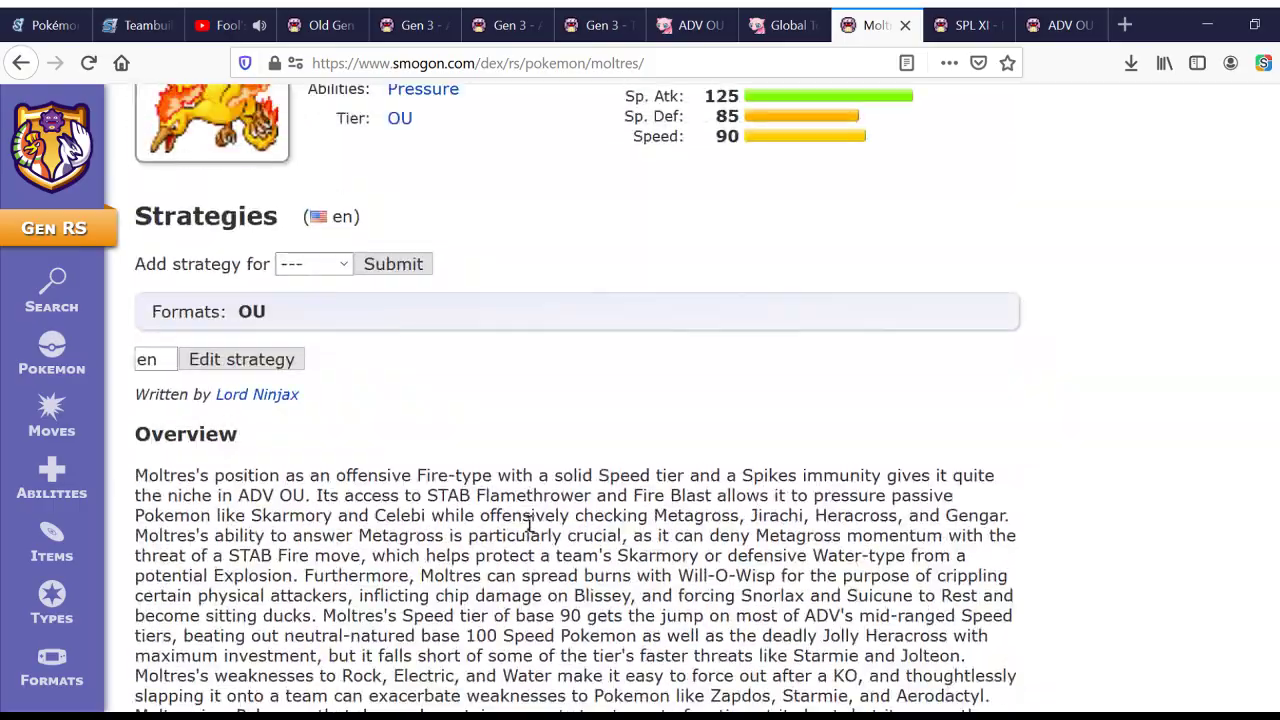
scroll(528, 528, "down", 7)
scroll(531, 532, "down", 4)
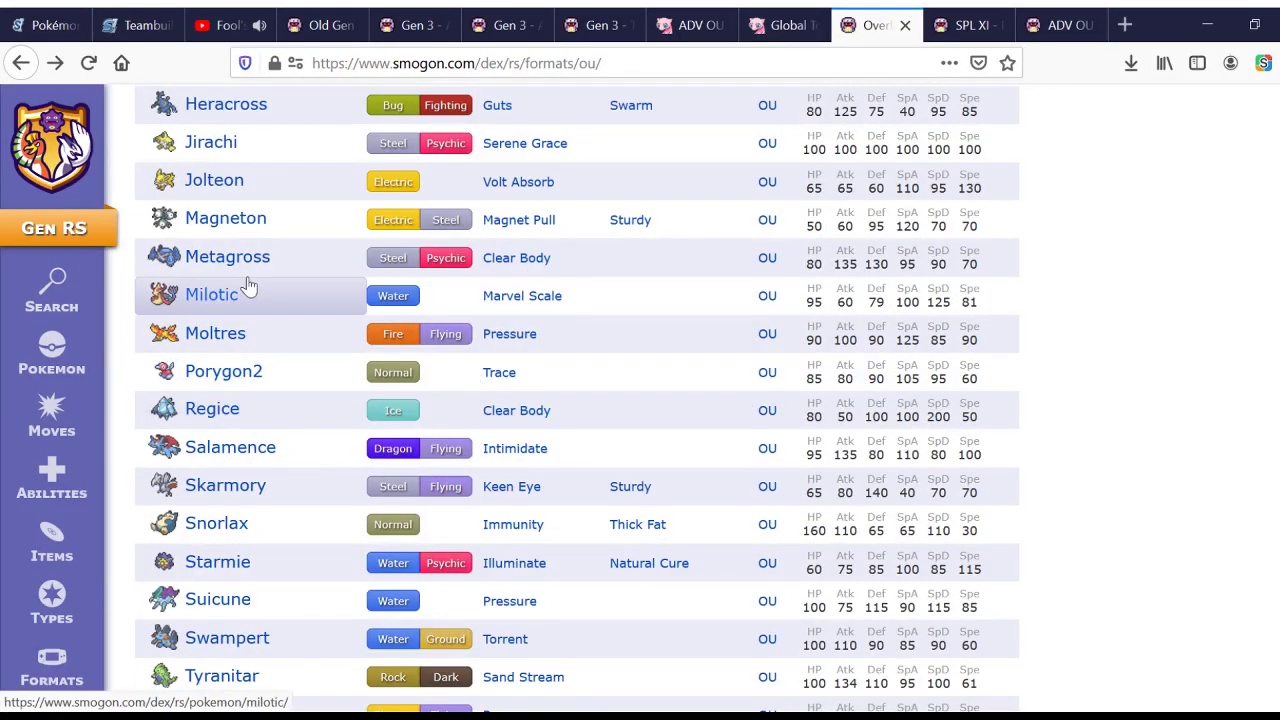
Step: Open Metagross's entry, examine its Choice Band set and description, and return to the OU list
left_click(252, 263)
scroll(514, 471, "down", 2)
scroll(519, 472, "down", 4)
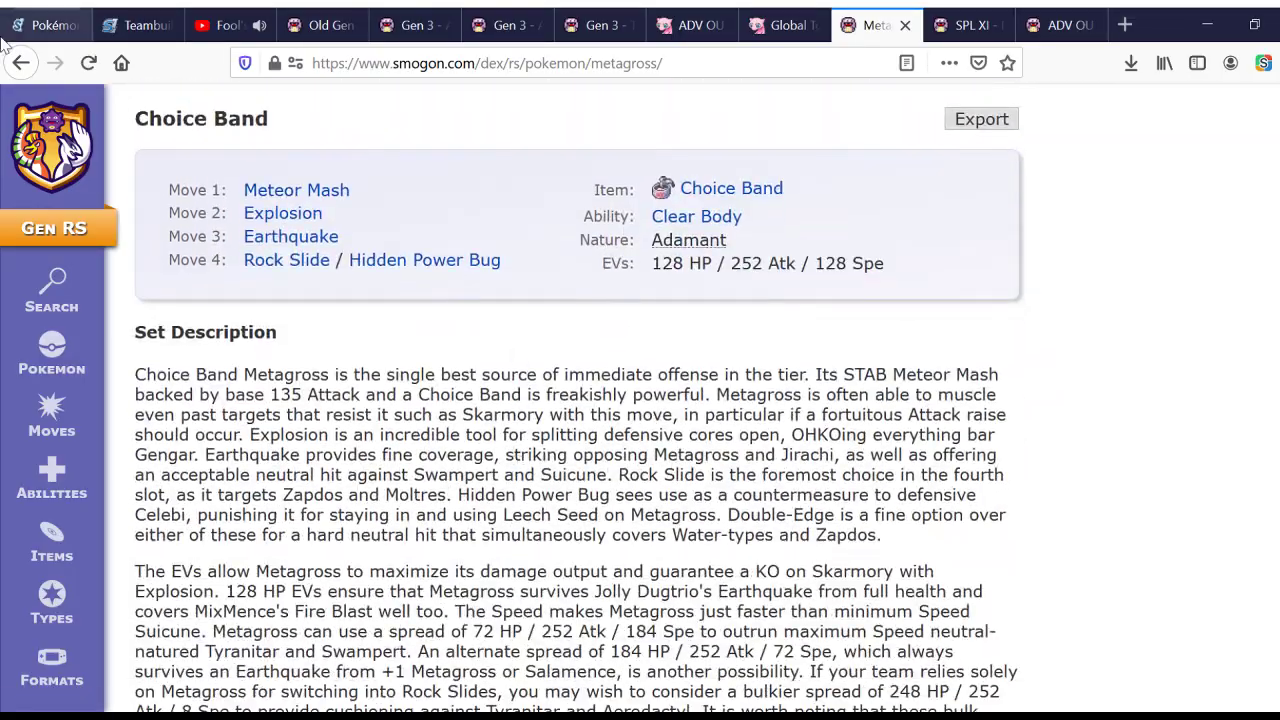
key("alt+Left")
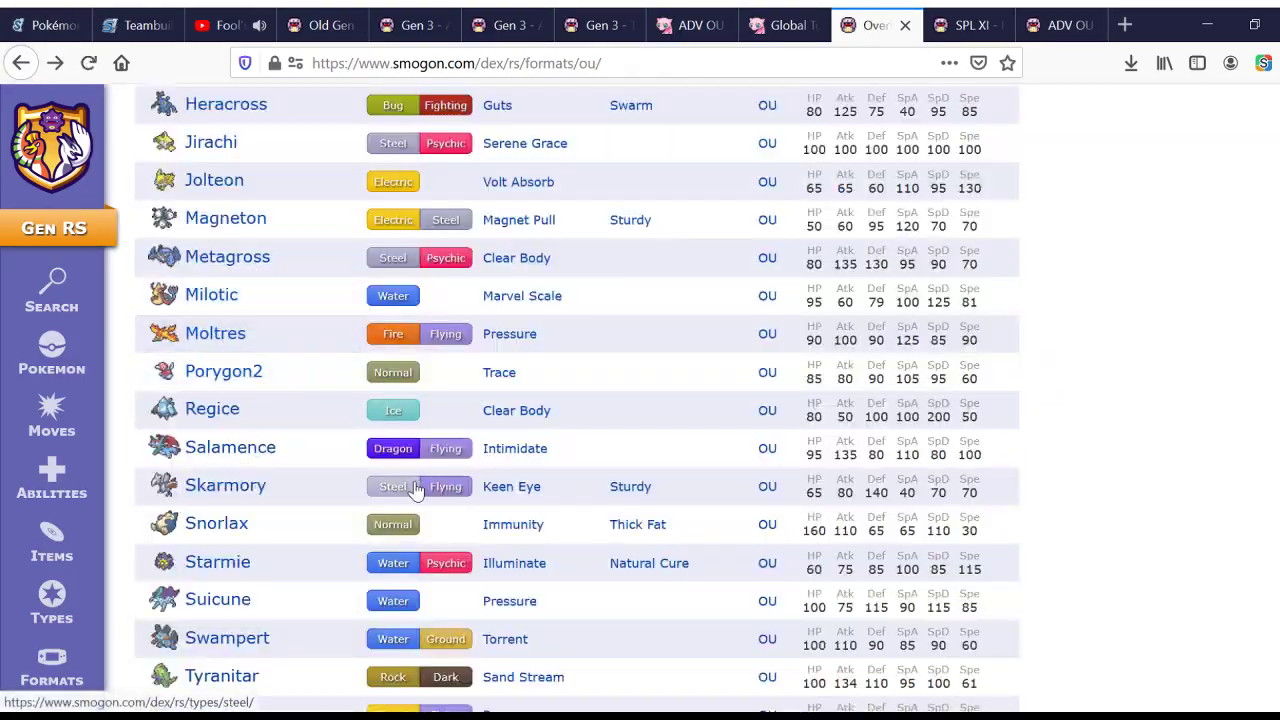
Step: Open Swampert's entry, examine its overview and Standard Defensive set, and return to the OU list
scroll(302, 408, "down", 4)
left_click(262, 330)
scroll(511, 466, "down", 10)
scroll(512, 455, "down", 4)
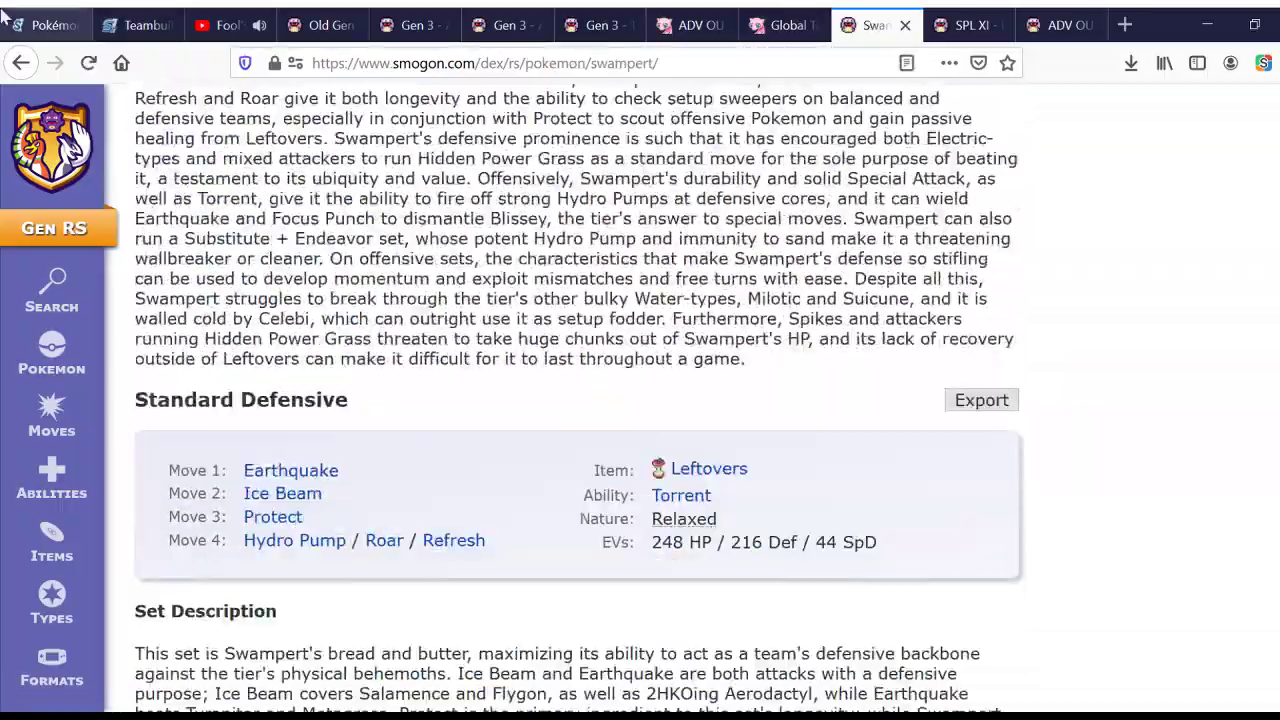
key("alt+Left")
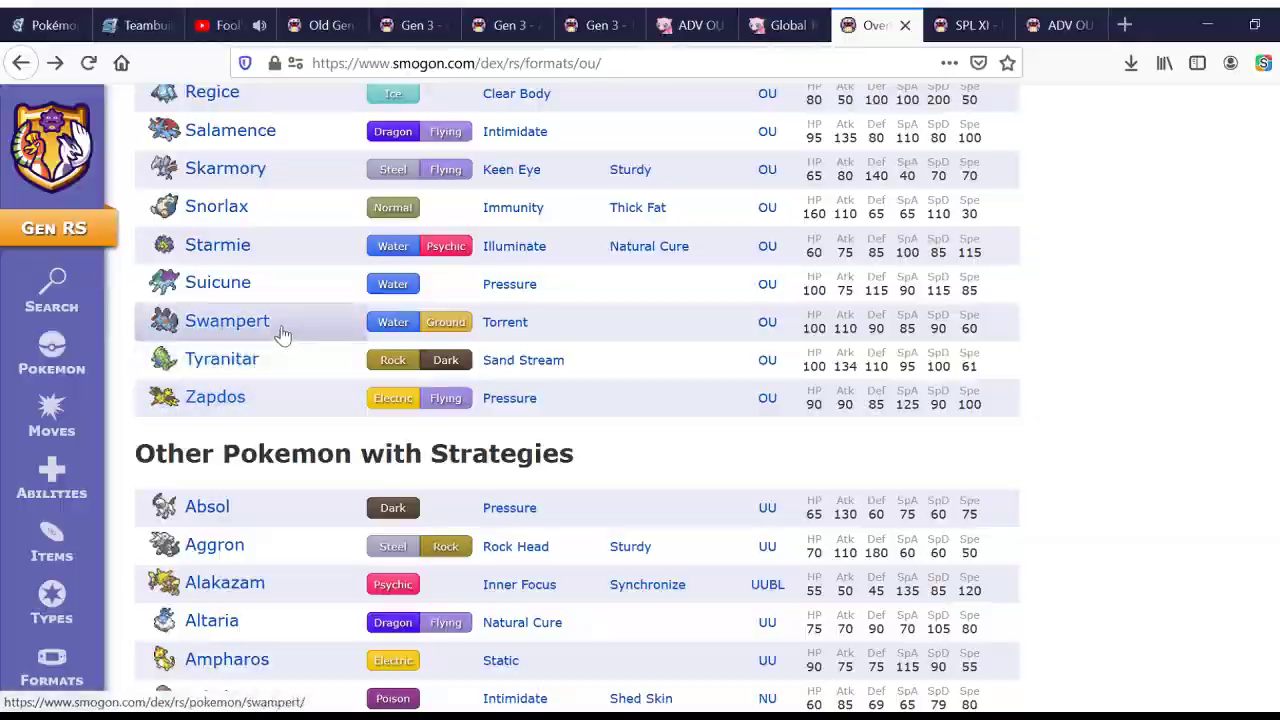
Step: Open Skarmory's entry, read its overview and Standard set description, and go back to the OU list
scroll(300, 235, "up", 1)
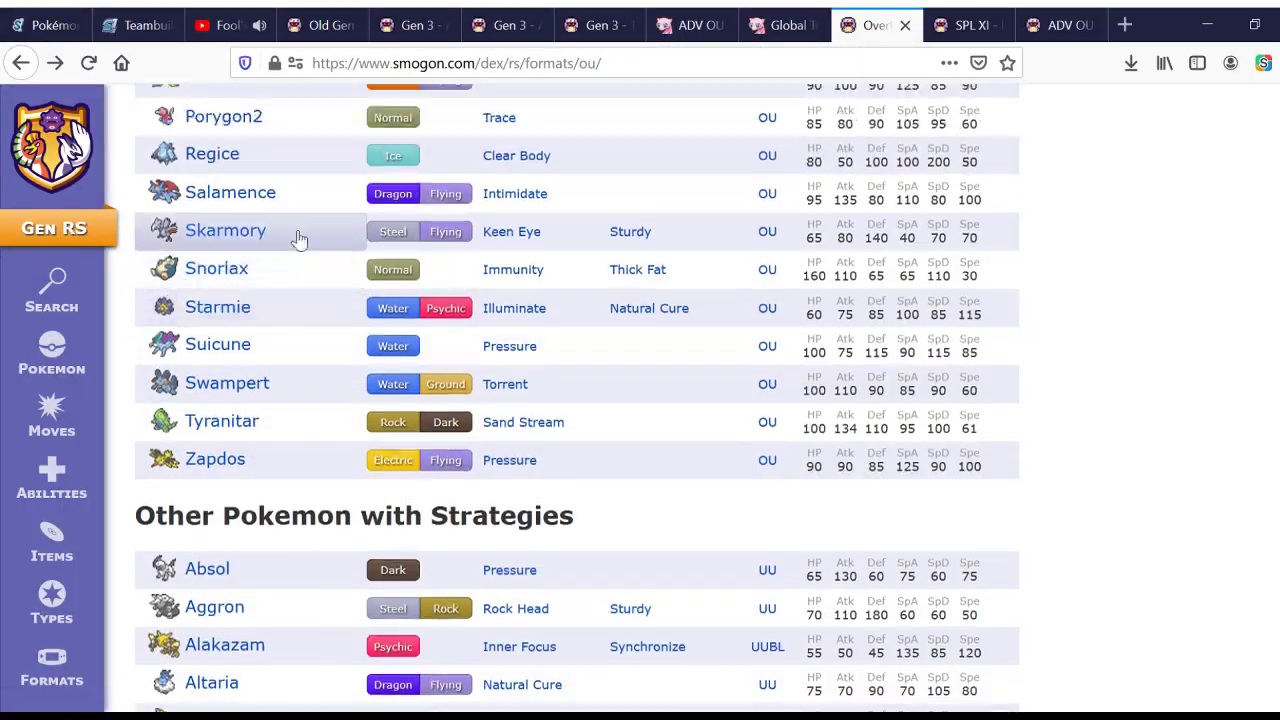
left_click(300, 235)
scroll(545, 449, "down", 10)
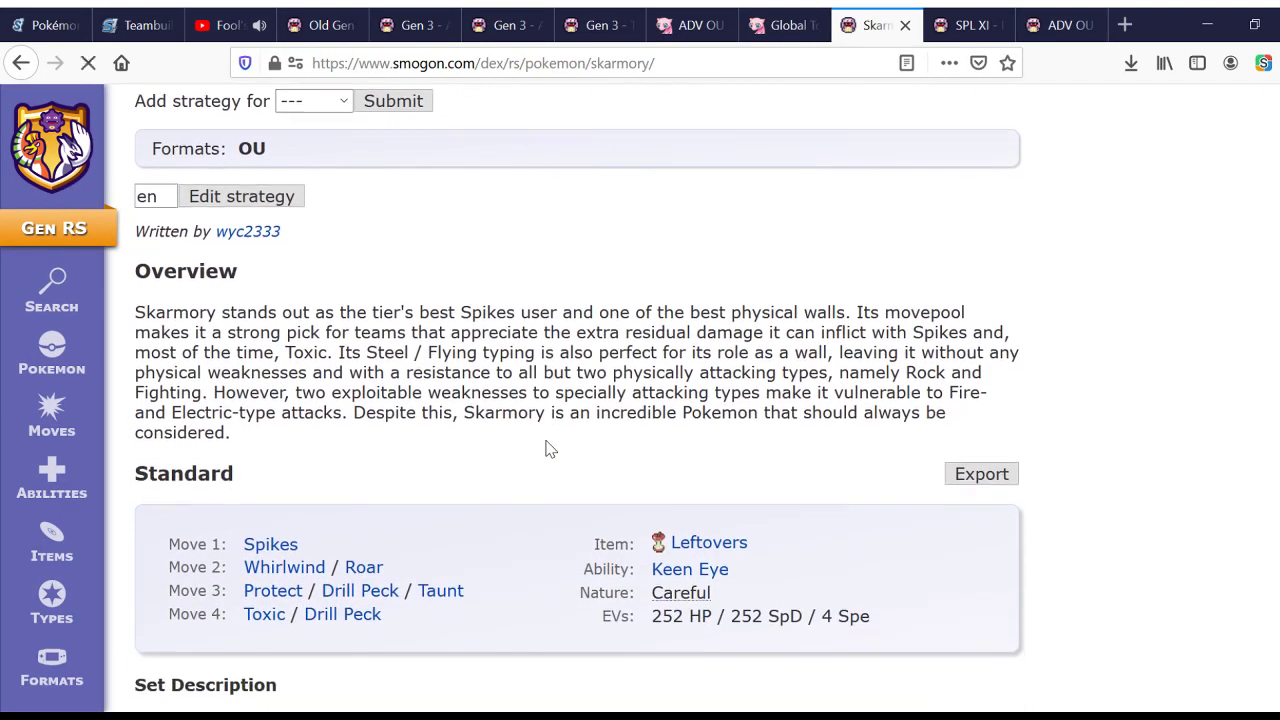
scroll(545, 449, "down", 2)
scroll(545, 445, "down", 5)
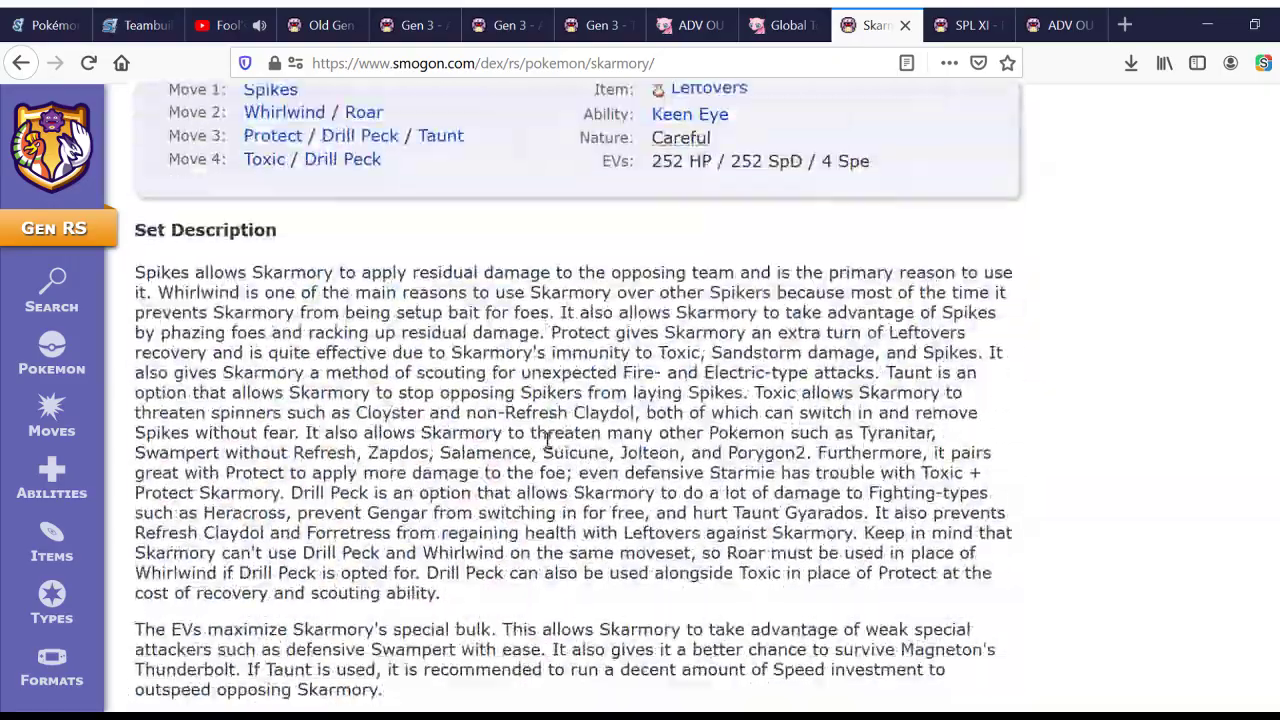
left_click(20, 63)
Step: Look over the Gen RS OU Pokémon list and the clauses above it once more
scroll(414, 434, "up", 4)
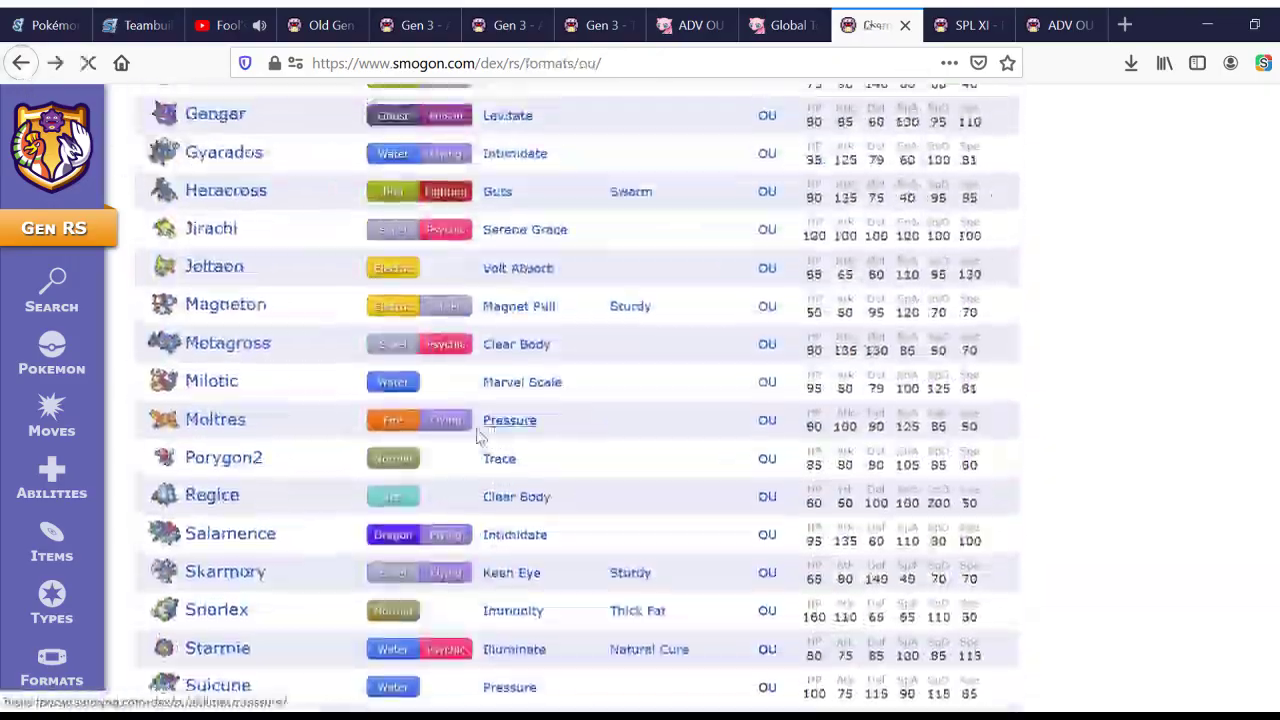
scroll(335, 320, "up", 3)
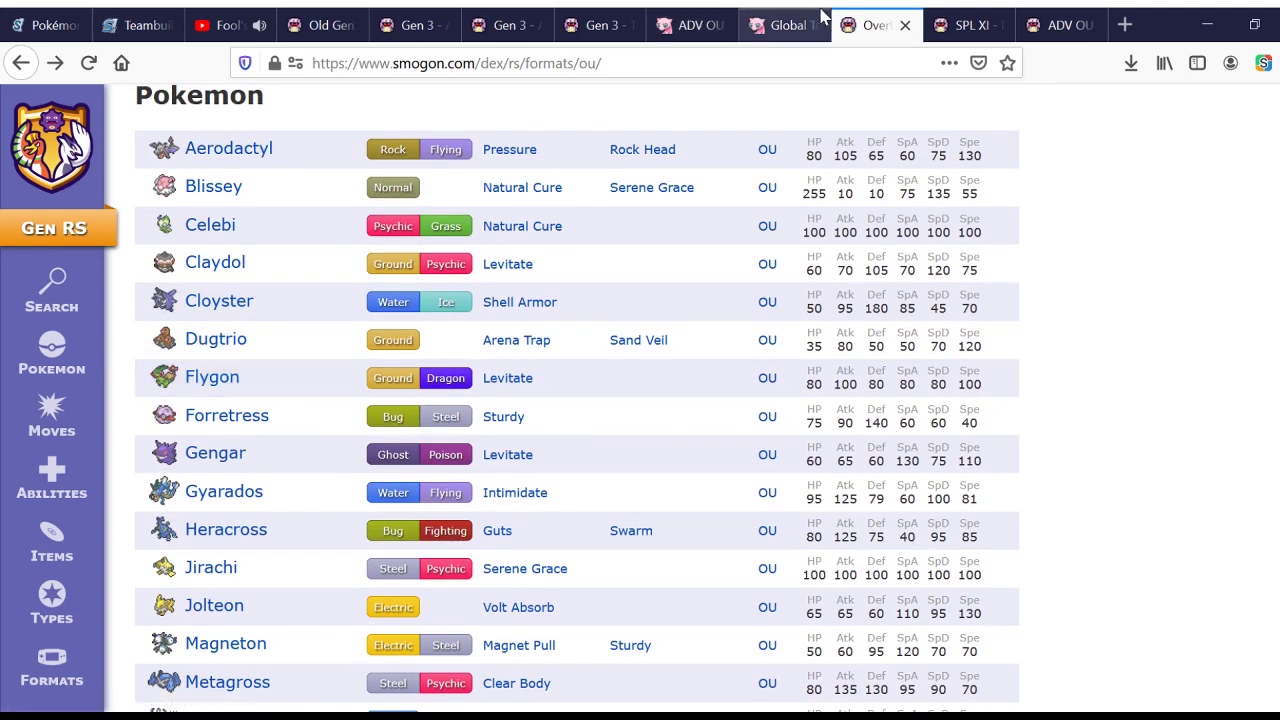
scroll(309, 389, "down", 3)
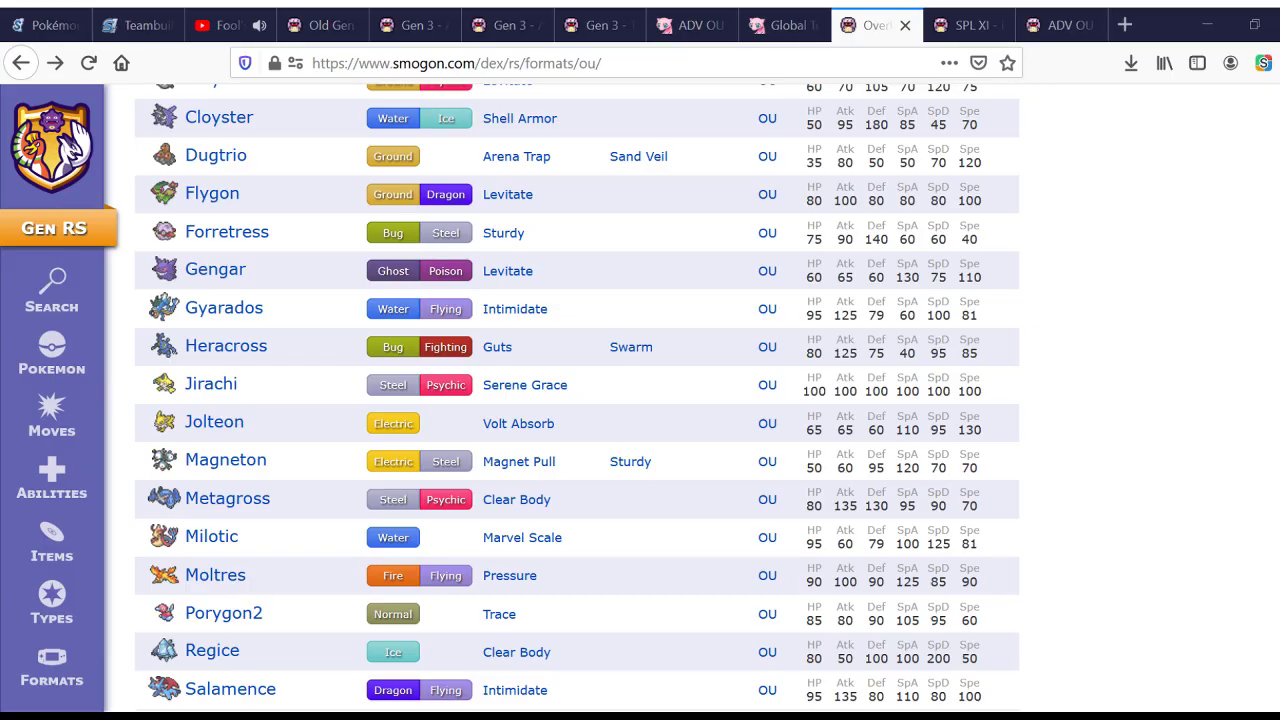
scroll(594, 434, "up", 6)
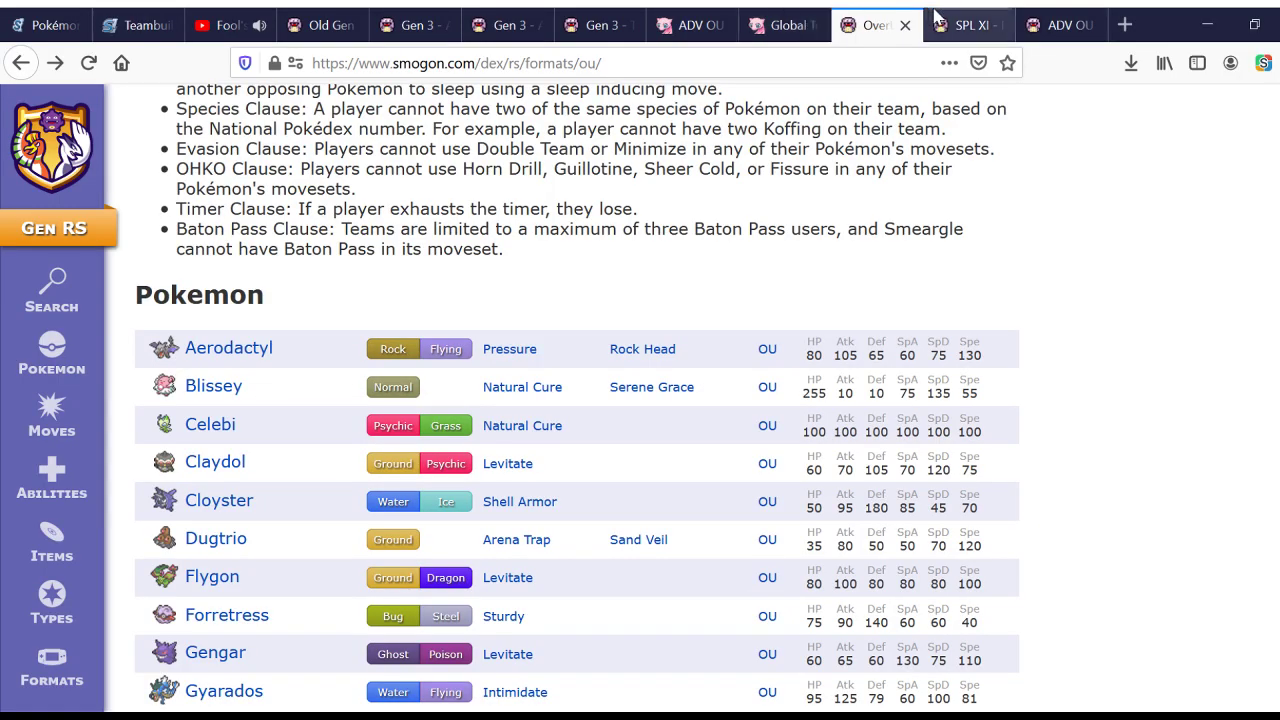
left_click(1066, 16)
left_click(868, 18)
scroll(529, 294, "down", 5)
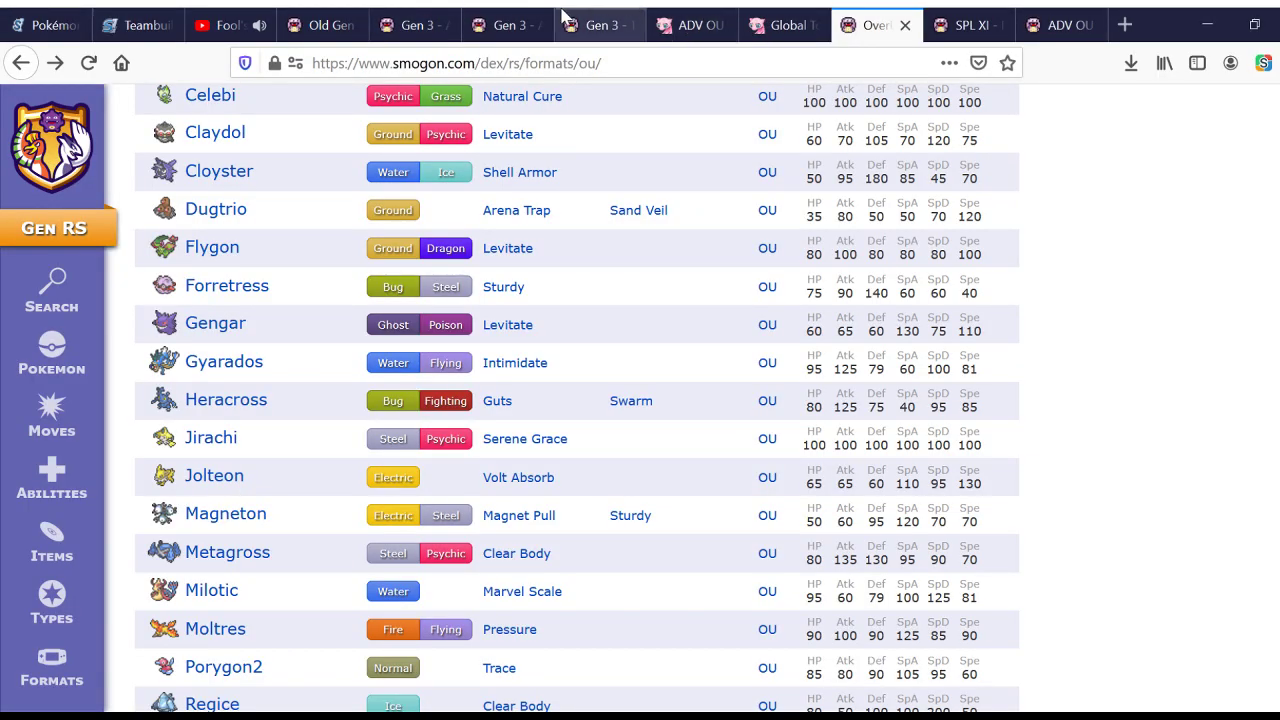
Step: Show the SPL XI Advance Postseason thread's introduction, the ADV OU Teambuilding/Strategy thread and the ADV Viability Ranking thread in turn
left_click(562, 18)
scroll(329, 541, "down", 6)
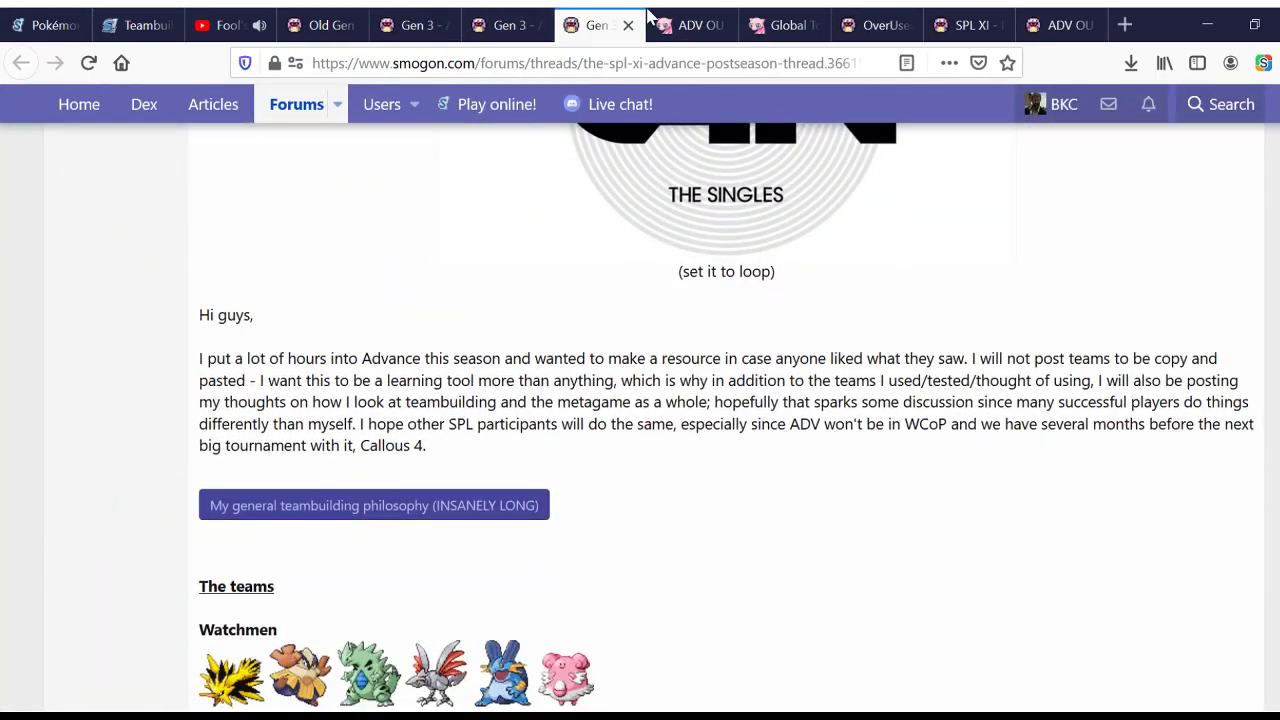
left_click(510, 18)
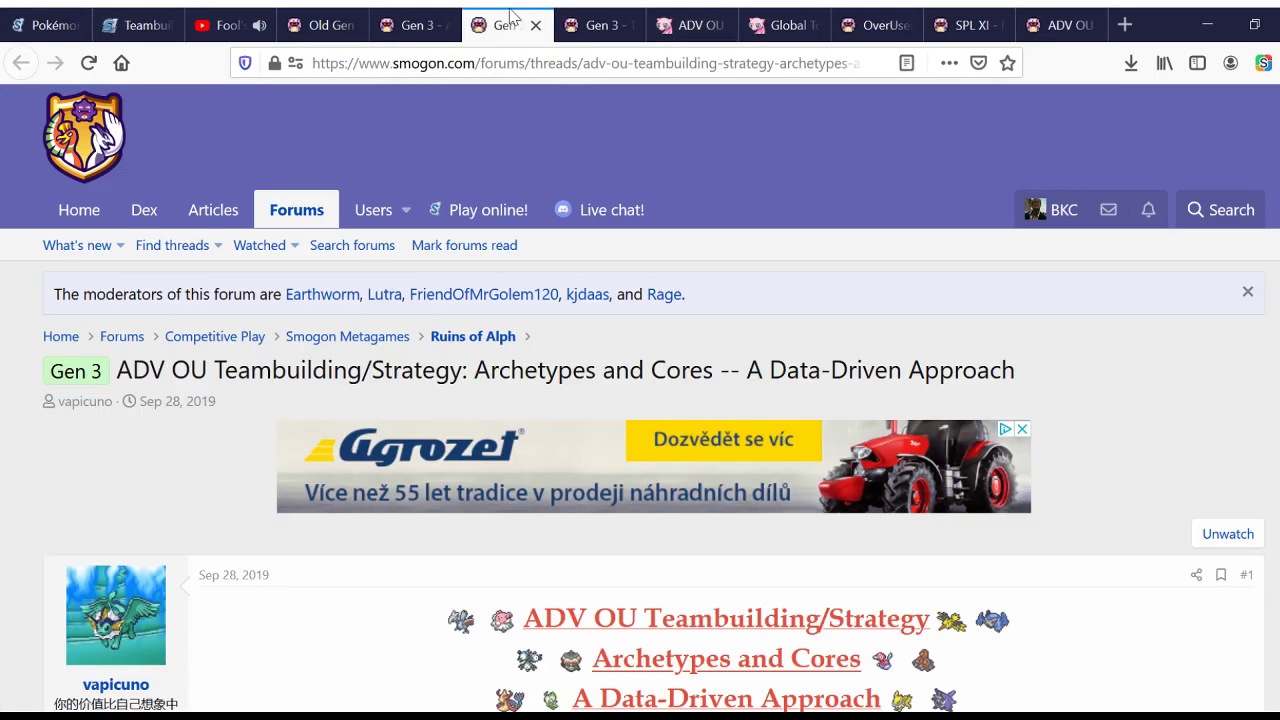
left_click(420, 20)
Step: Return to the SPL XI Advance Postseason Thread and look from its title down through the team write-ups
left_click(560, 18)
scroll(465, 362, "up", 6)
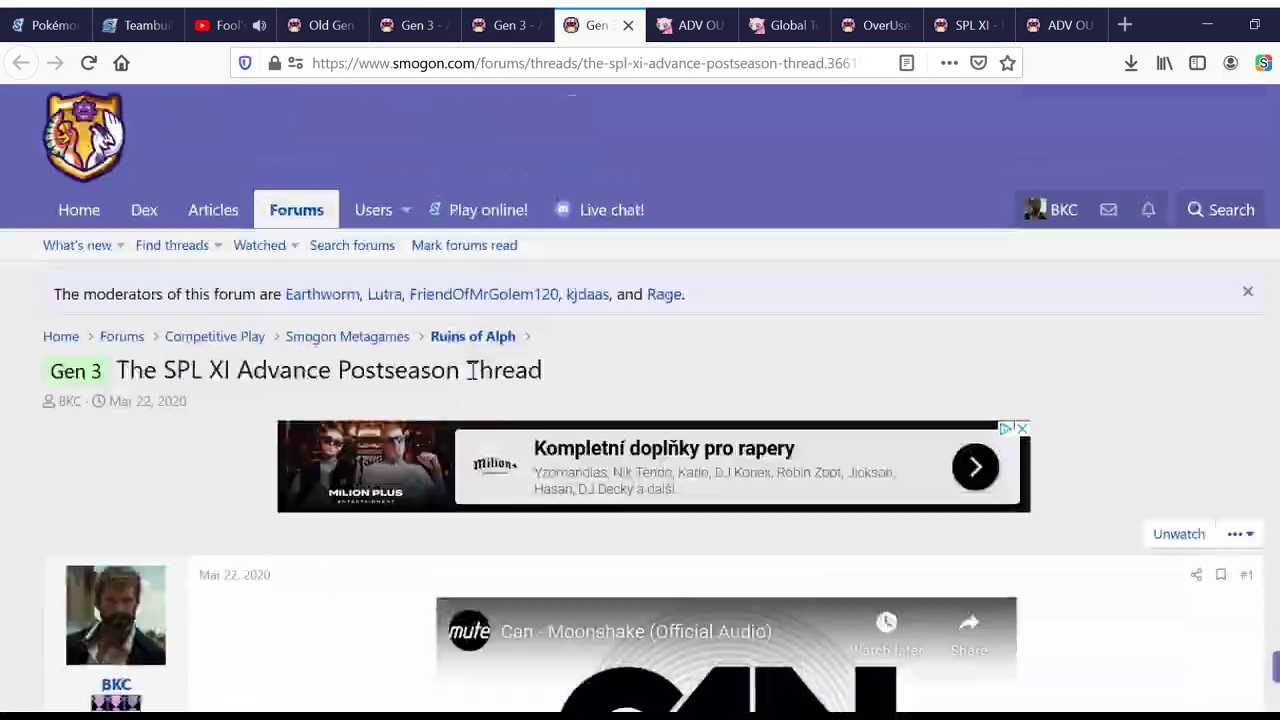
scroll(470, 370, "down", 5)
scroll(94, 446, "up", 2)
scroll(94, 446, "down", 15)
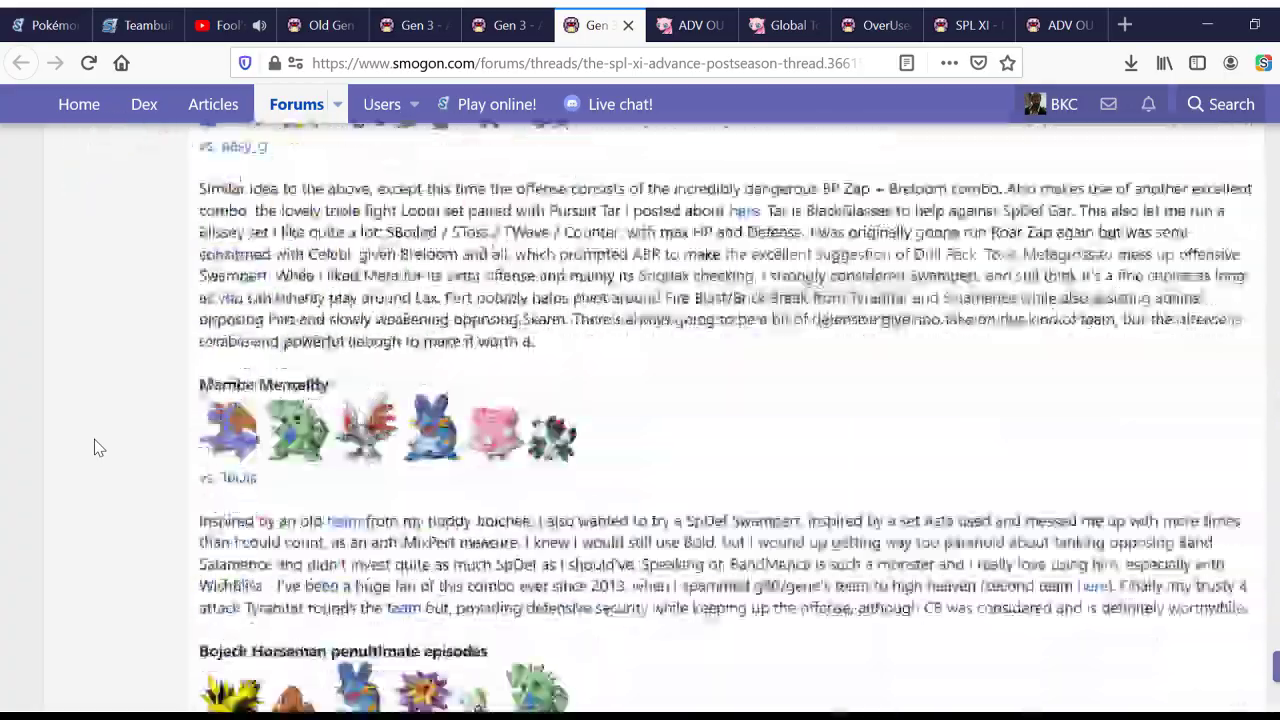
Step: Read on through the SPL XI Advance Postseason Thread's team write-ups and Metagame observations to the section on other players' teams
scroll(94, 446, "down", 15)
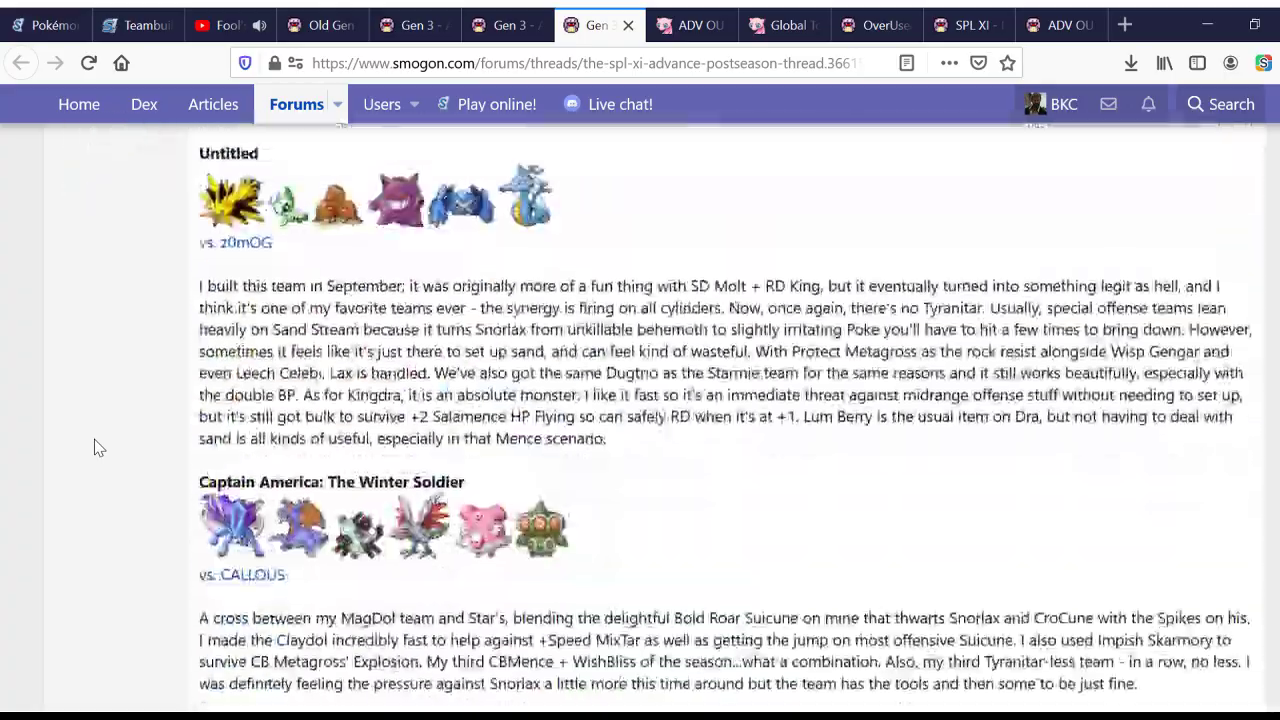
scroll(126, 535, "down", 15)
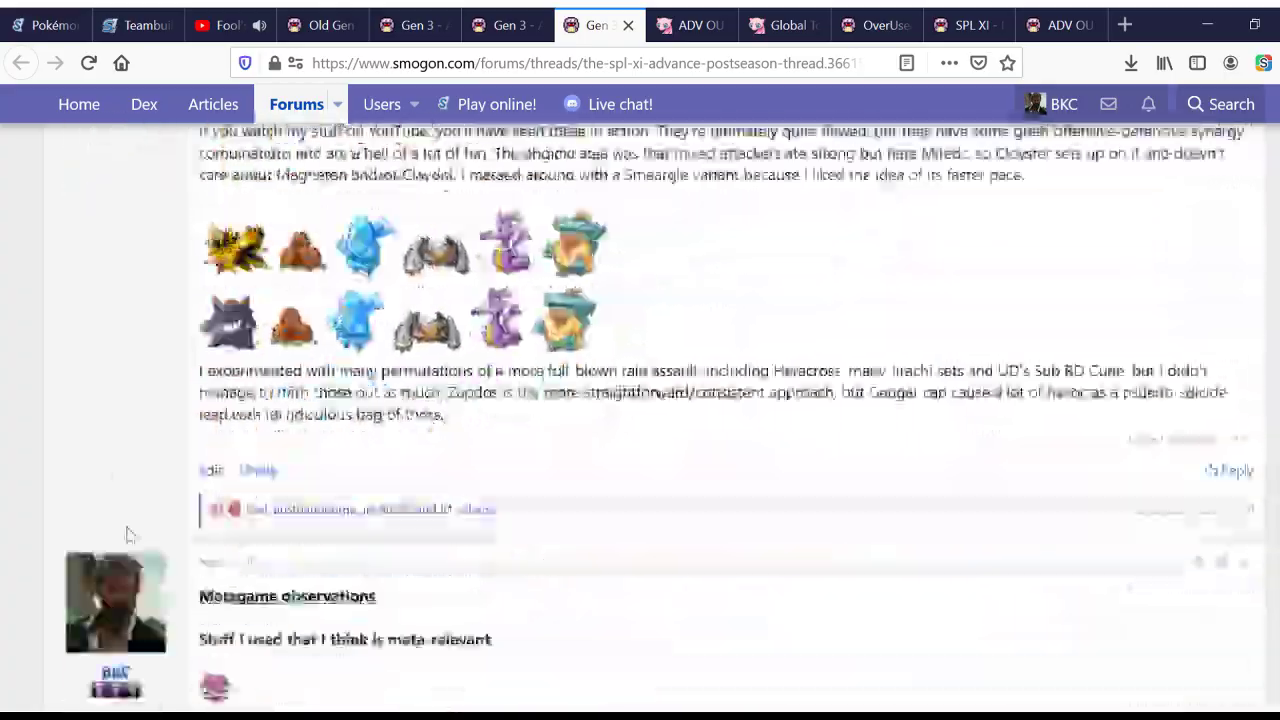
scroll(126, 535, "down", 15)
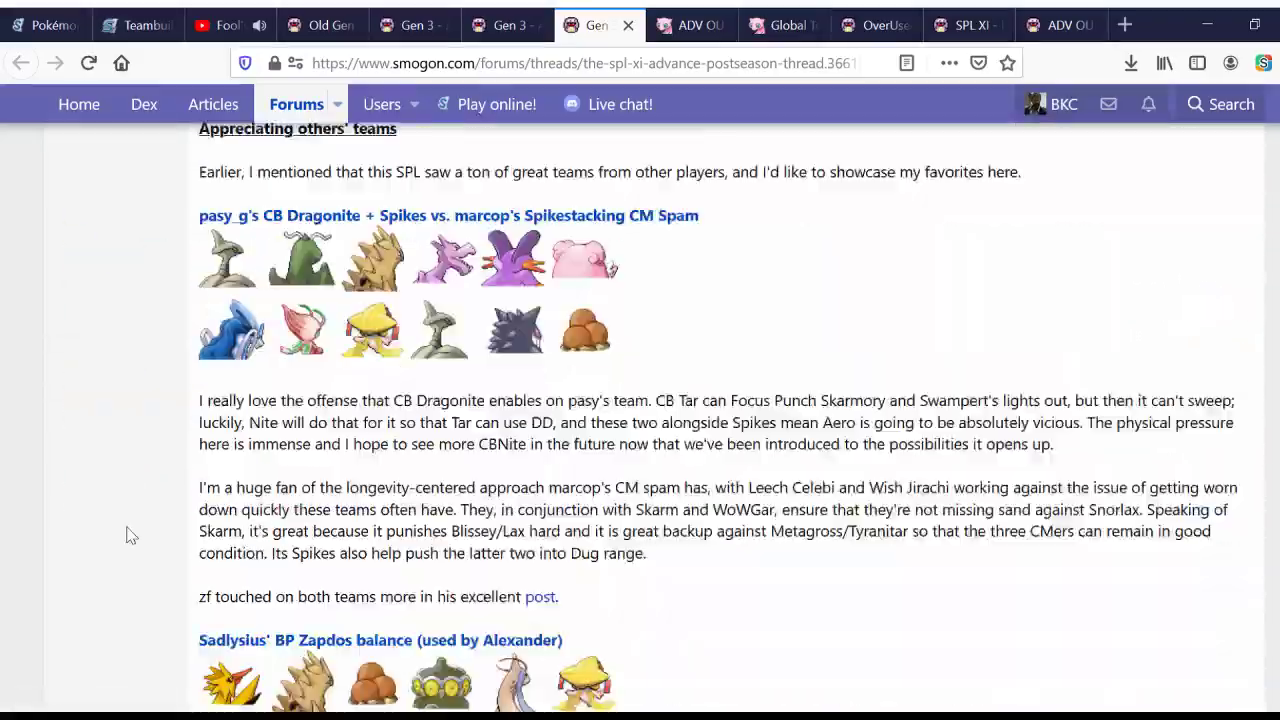
Step: Look over the thread's "Appreciating others' teams" section and the usage stats table for this season
scroll(126, 535, "down", 3)
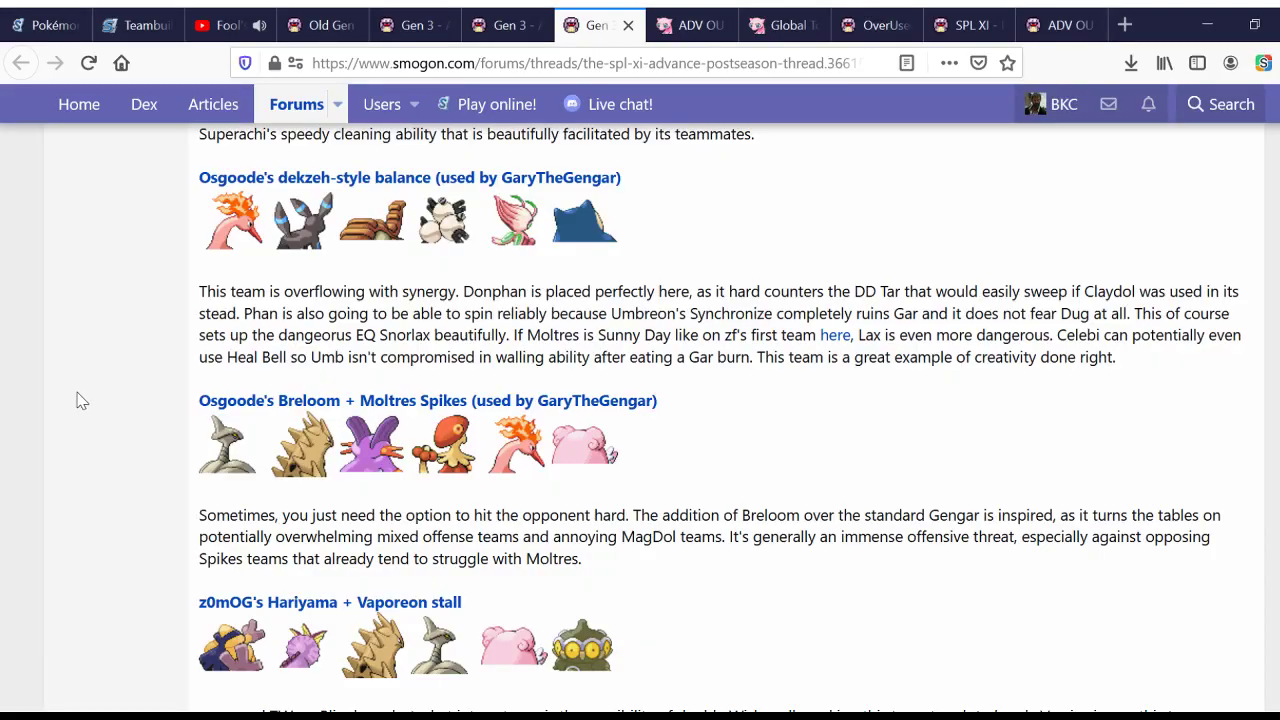
scroll(70, 397, "down", 15)
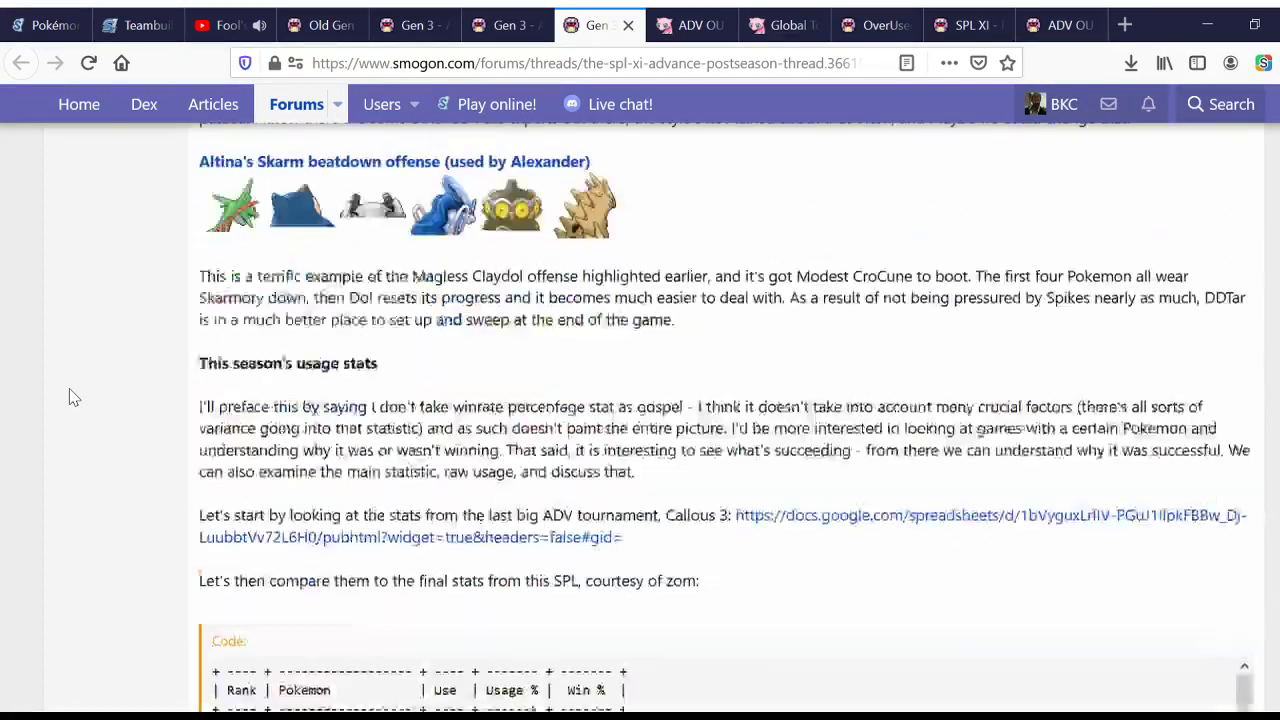
scroll(69, 394, "up", 5)
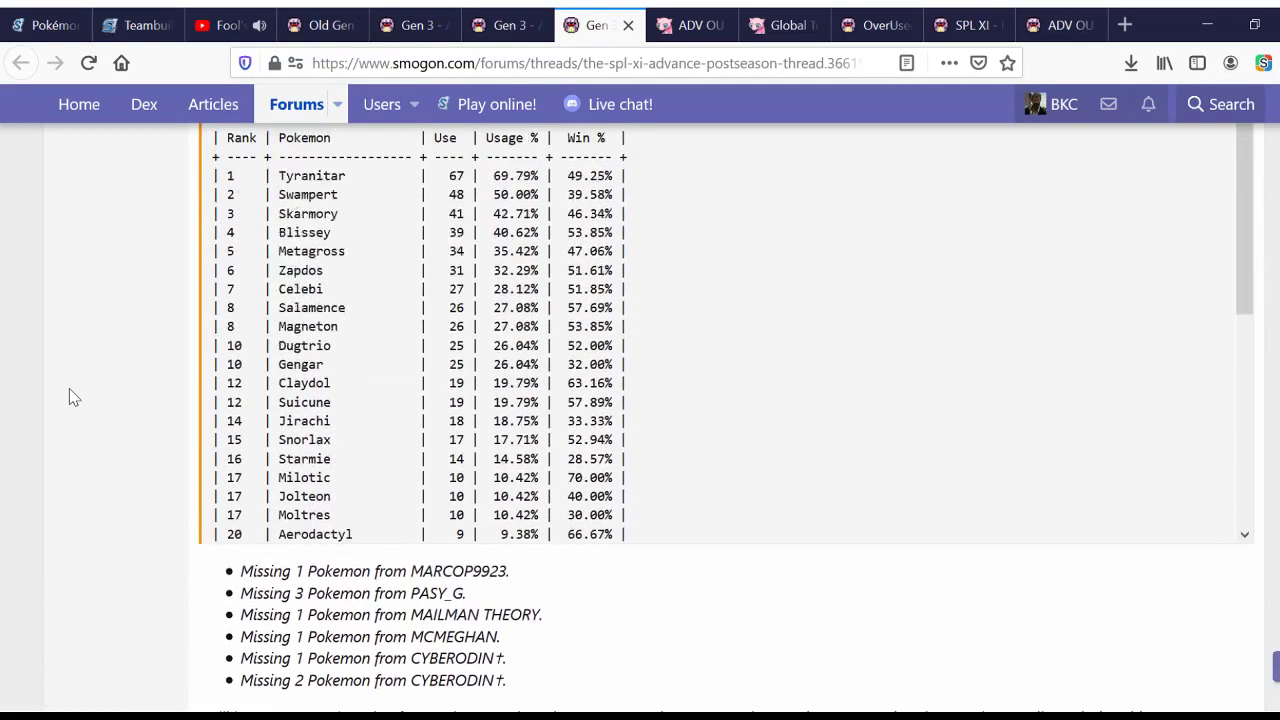
scroll(433, 449, "down", 5)
scroll(177, 450, "down", 8)
scroll(148, 484, "down", 8)
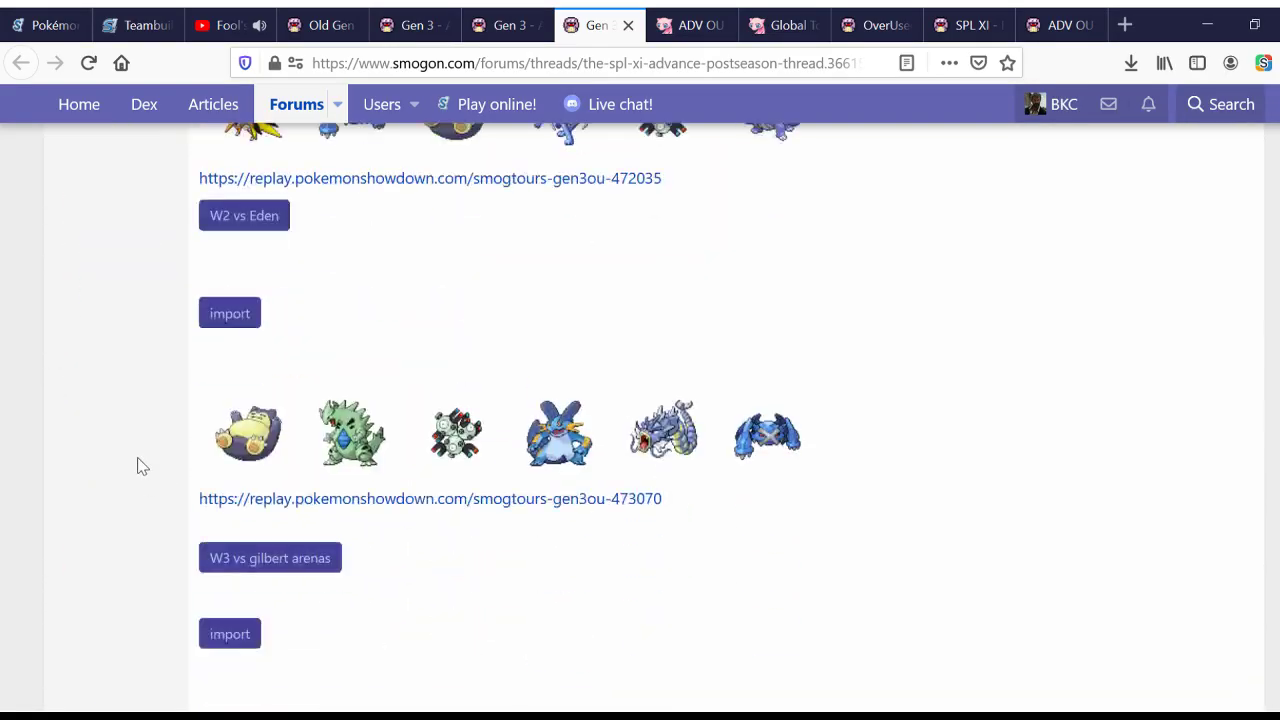
Step: Examine the reply posts with weekly teams and replays, including the Metal Sound and Magneton CM Spam team write-up
scroll(140, 465, "down", 20)
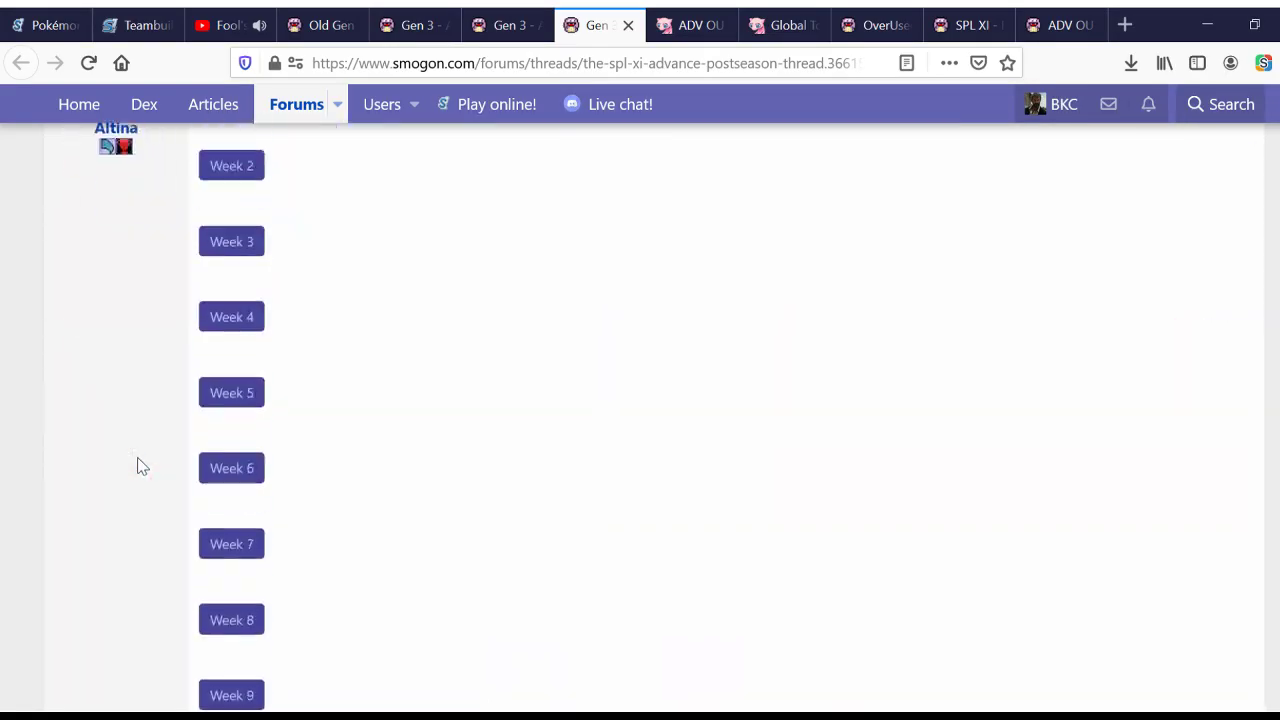
scroll(140, 465, "down", 20)
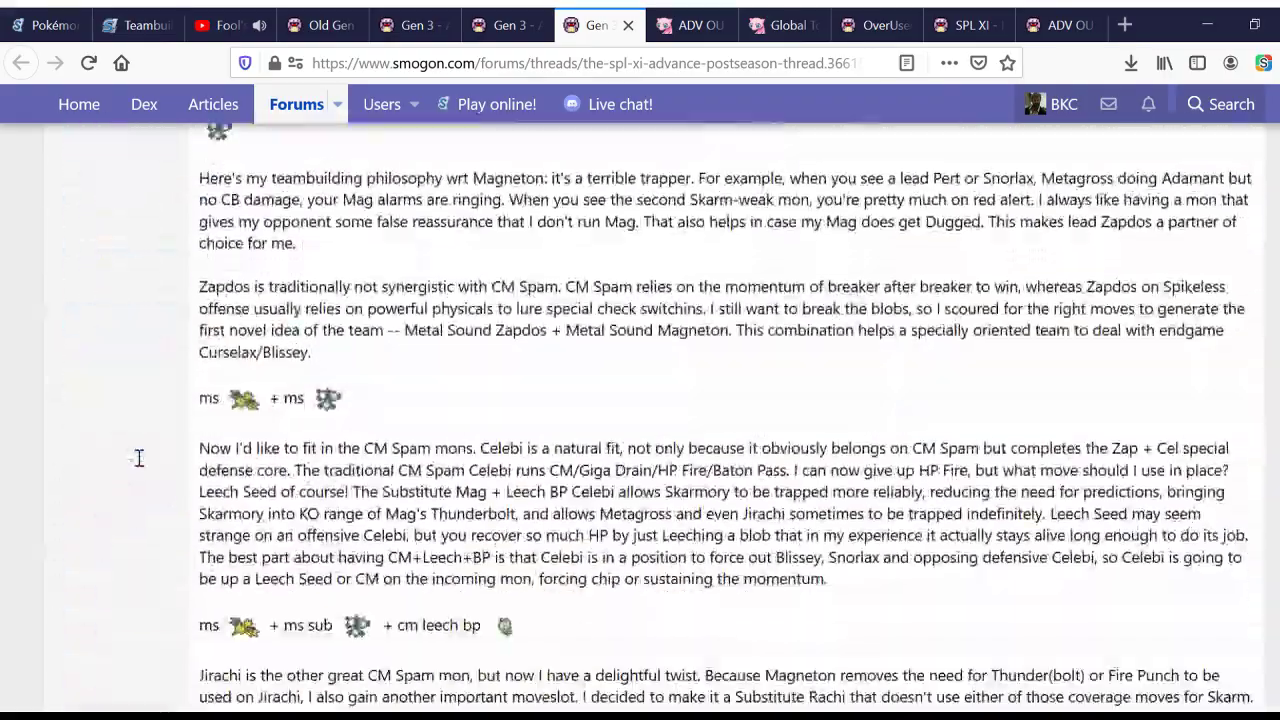
scroll(141, 467, "down", 20)
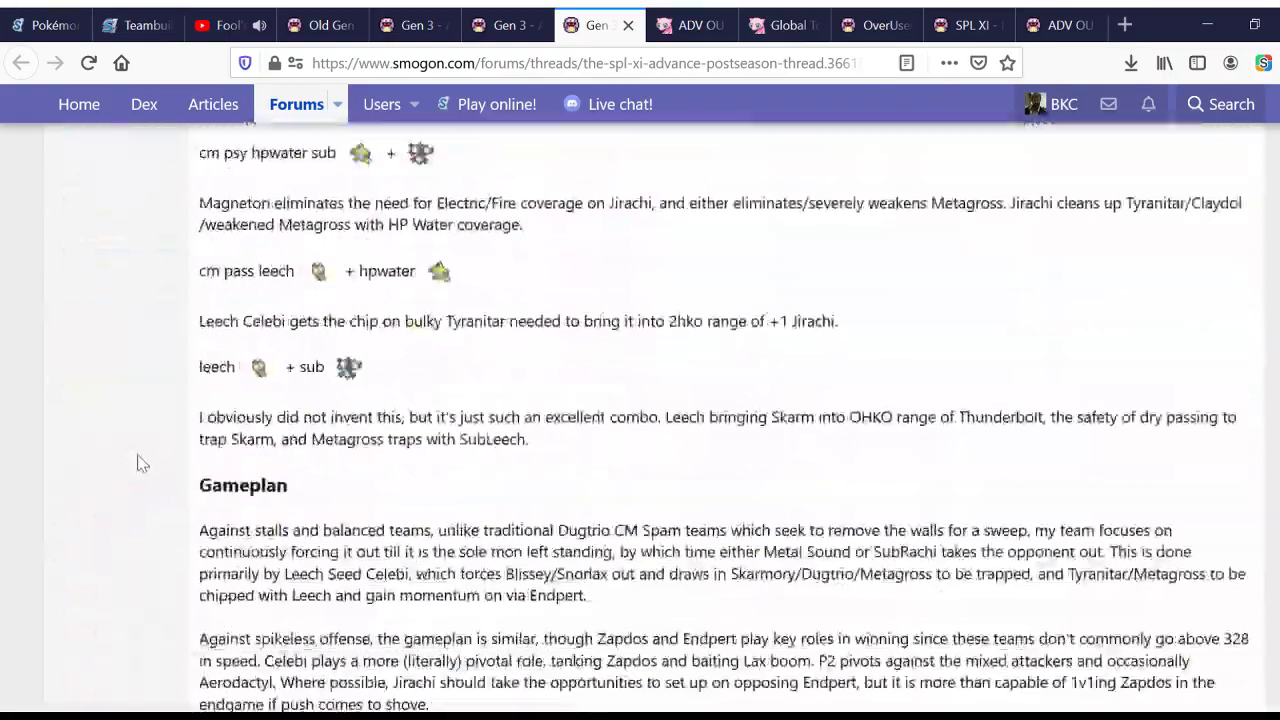
scroll(141, 463, "up", 20)
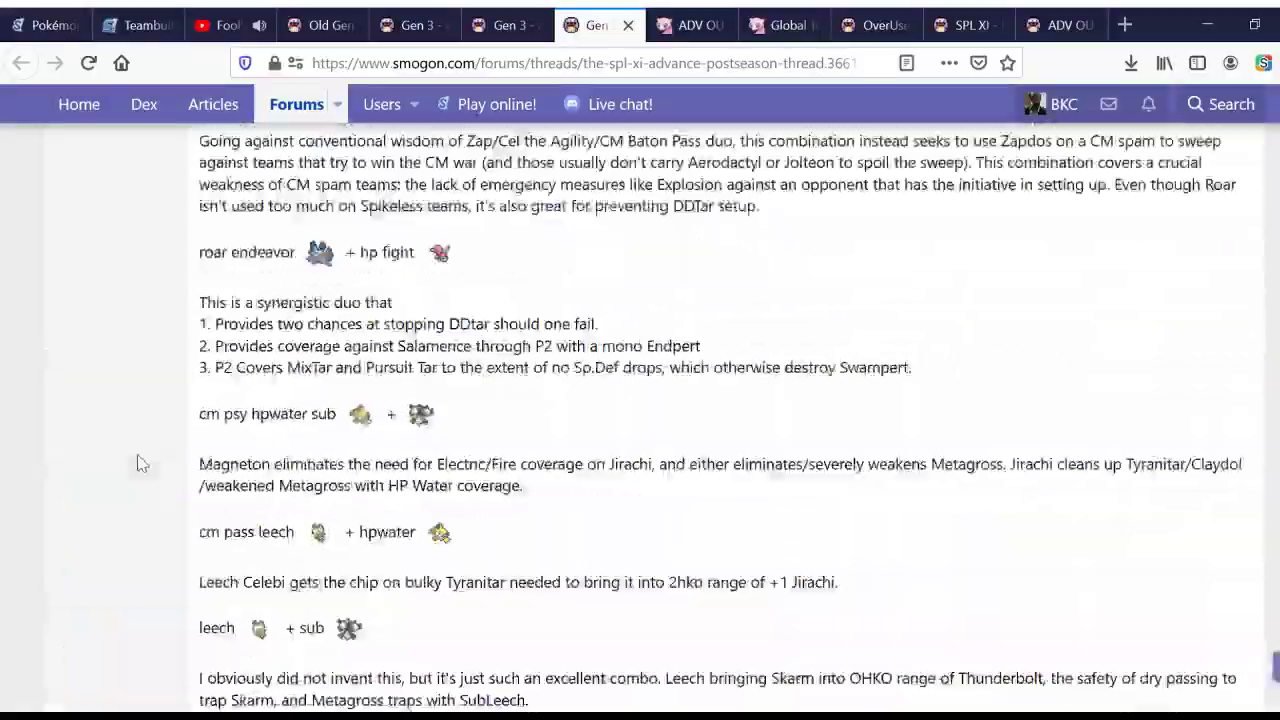
scroll(141, 463, "up", 10)
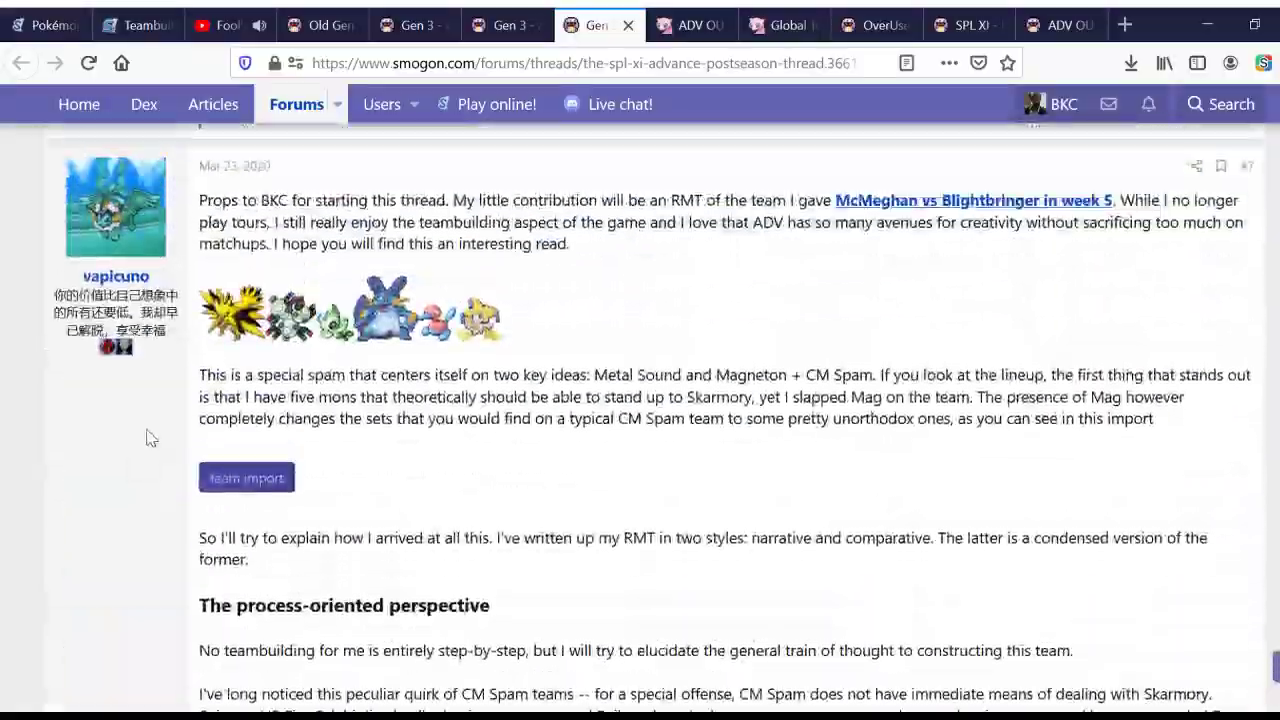
scroll(230, 268, "down", 20)
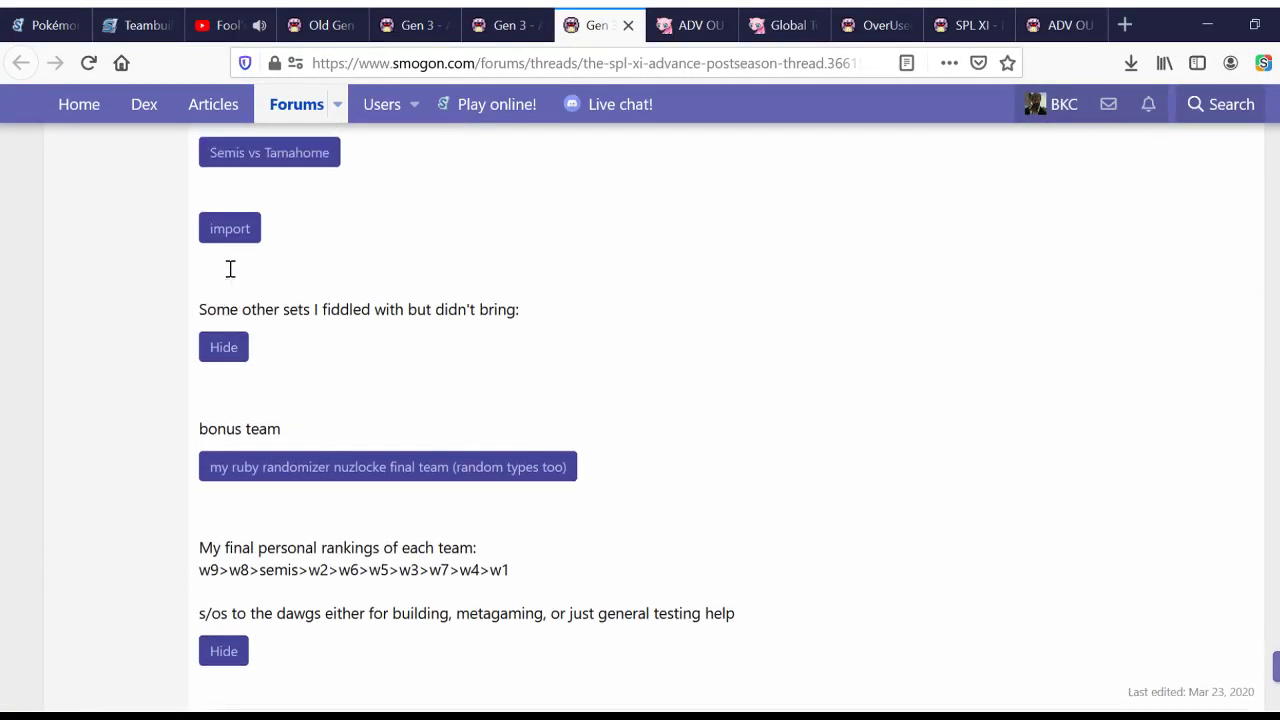
scroll(230, 270, "down", 15)
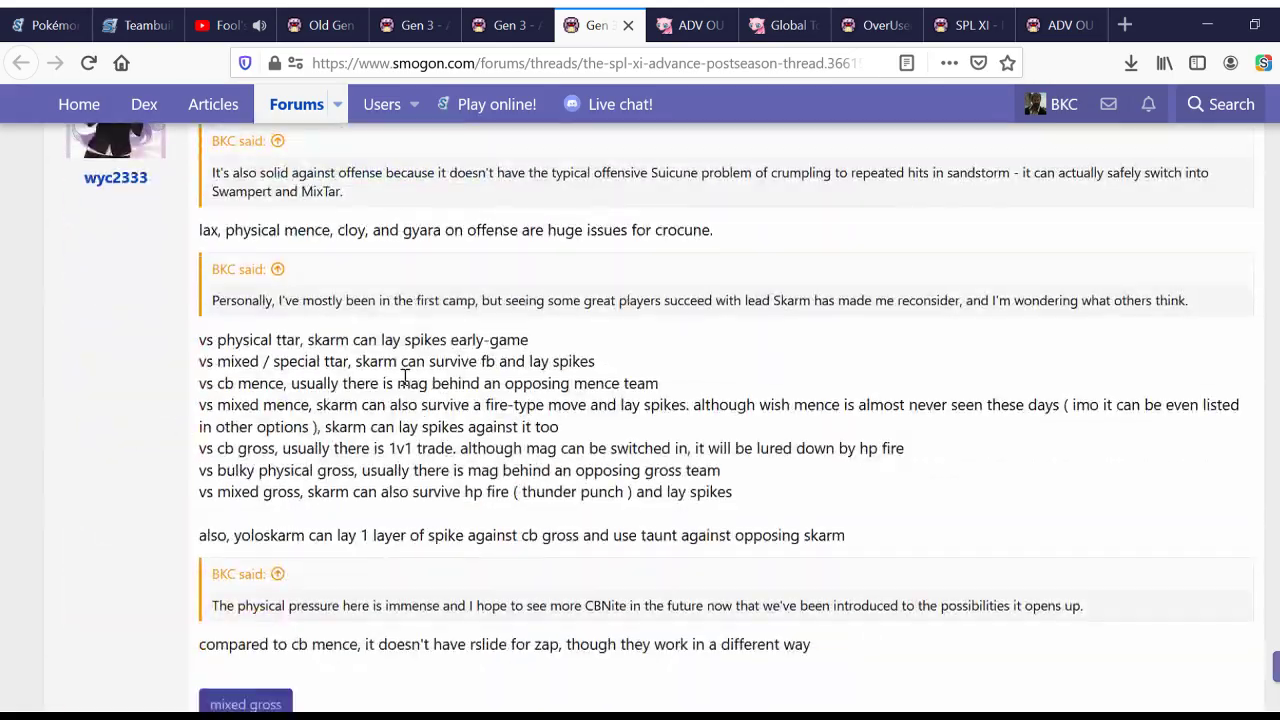
Step: Skim the remaining replies of the postseason thread and return to its title
scroll(405, 377, "up", 1)
scroll(405, 377, "down", 8)
scroll(405, 377, "up", 3)
scroll(405, 380, "down", 20)
scroll(405, 383, "up", 10)
scroll(405, 385, "down", 20)
scroll(405, 385, "up", 8)
scroll(405, 385, "up", 20)
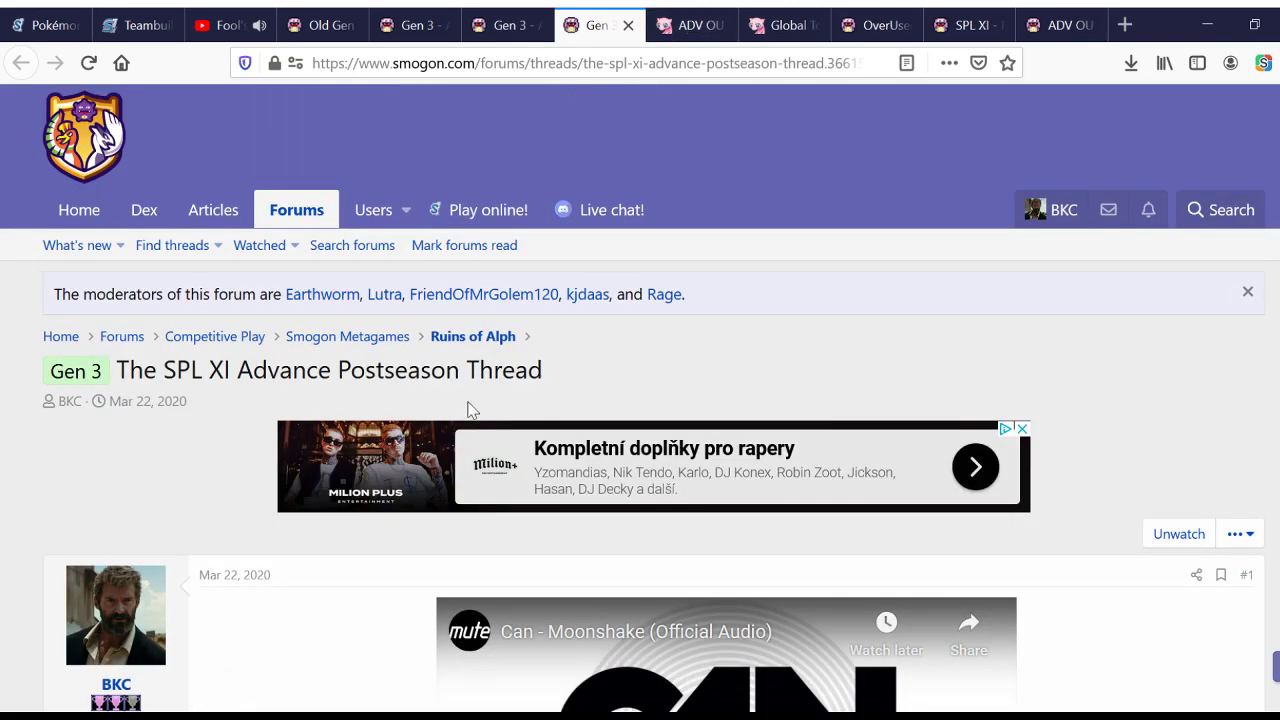
Step: Open the Ruins of Alph forum and show its Sample Teams thread at the ADV OverUsed section
left_click(466, 342)
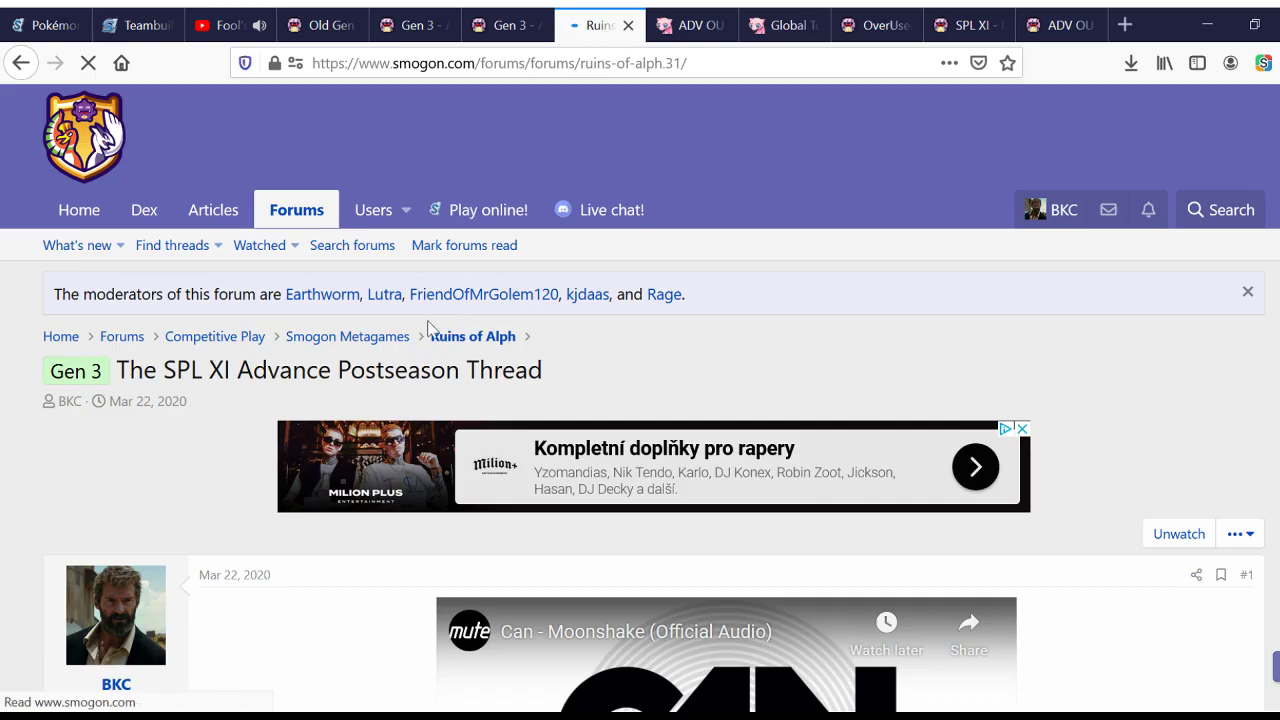
scroll(457, 466, "down", 5)
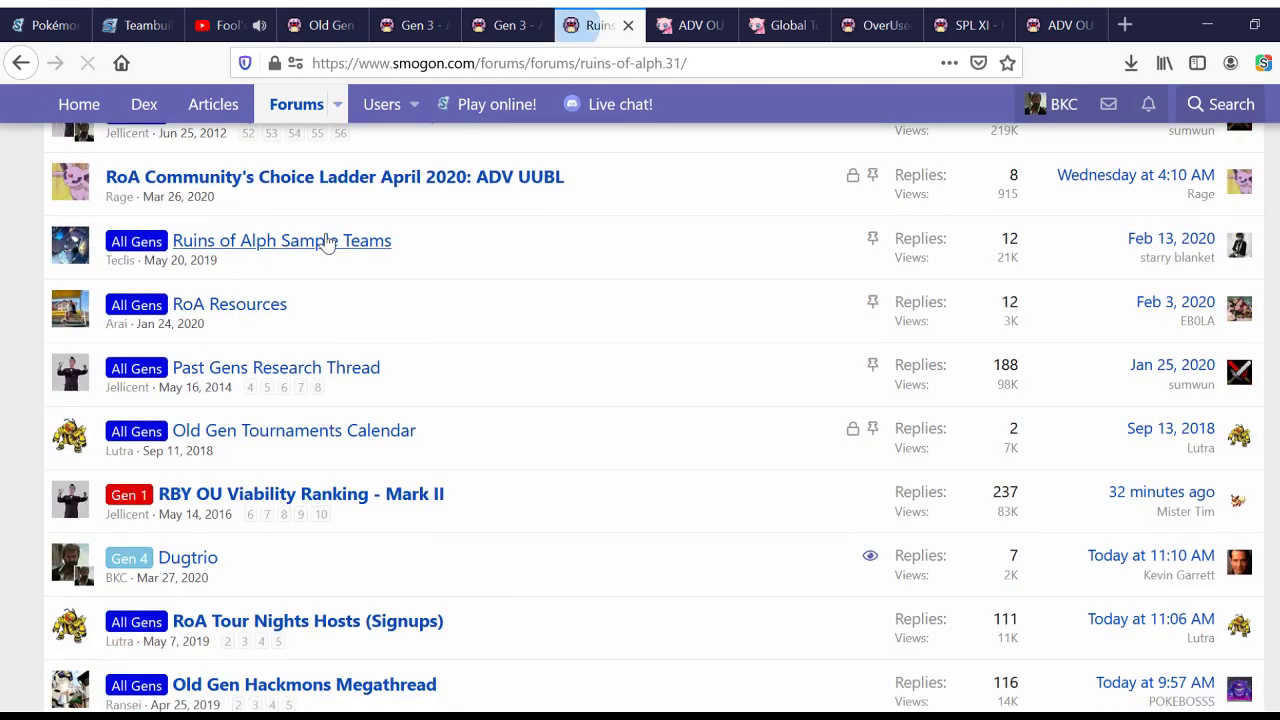
left_click(340, 241)
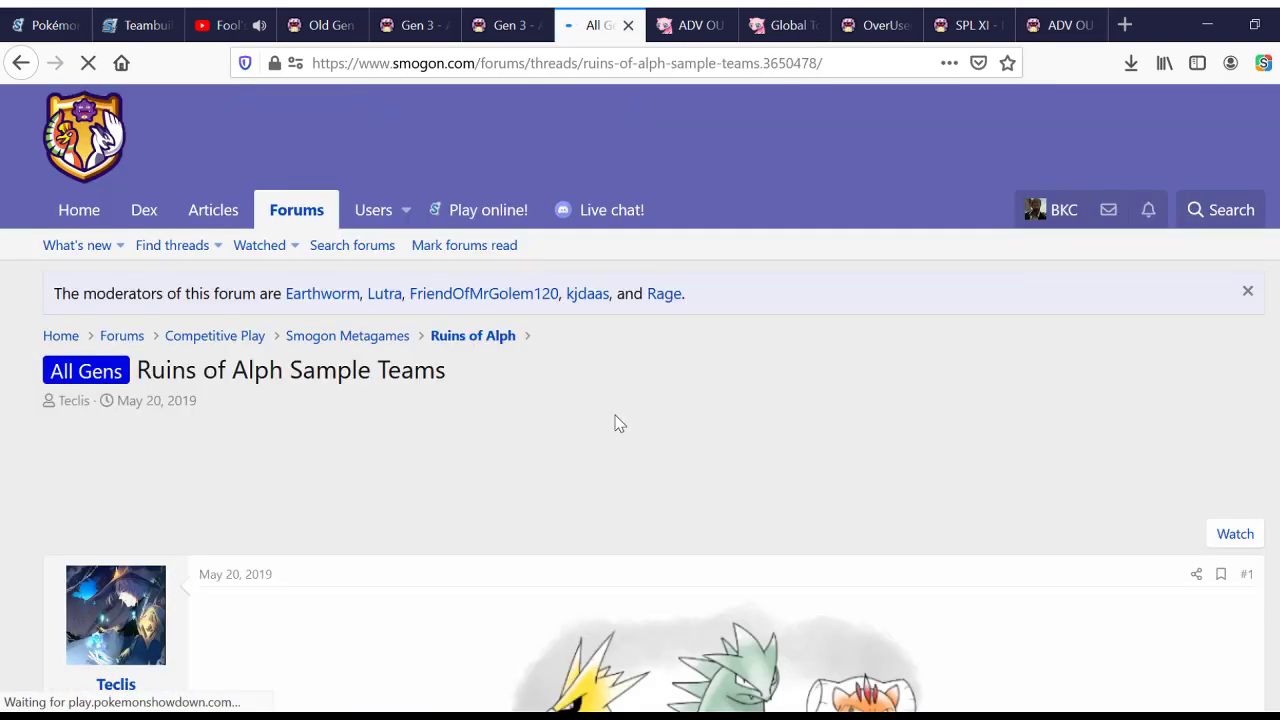
scroll(615, 423, "down", 20)
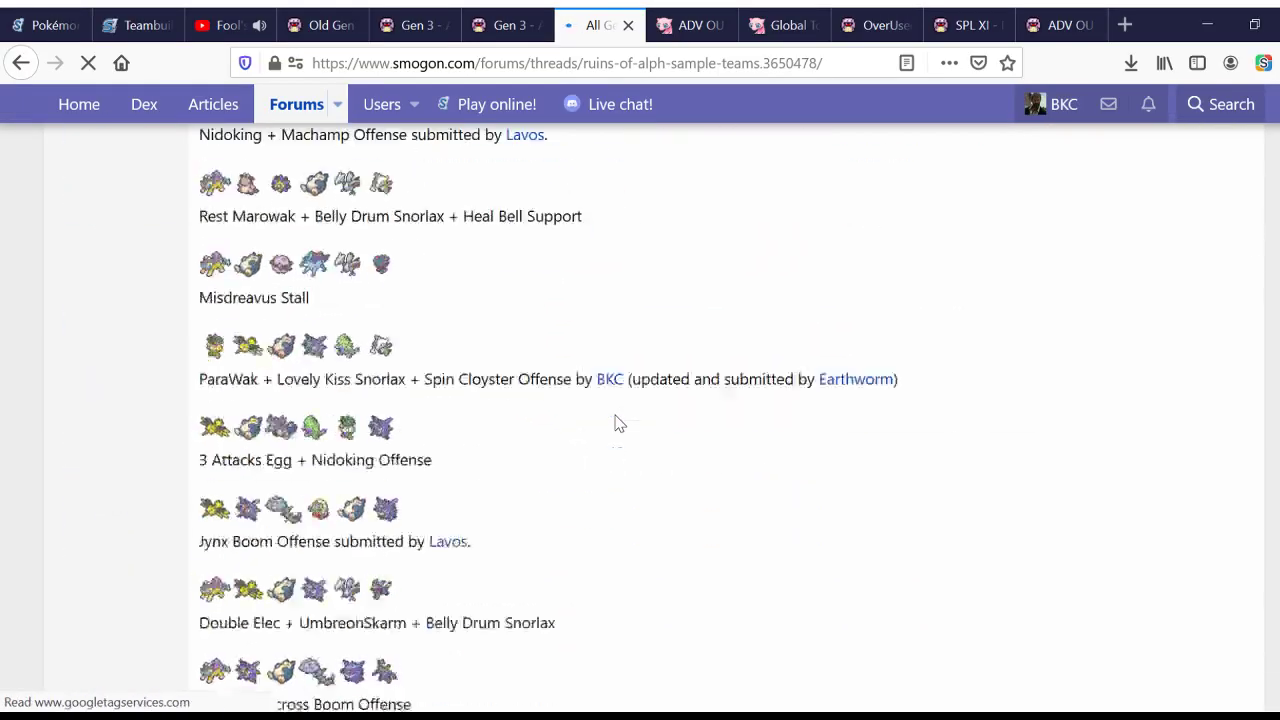
scroll(615, 423, "down", 15)
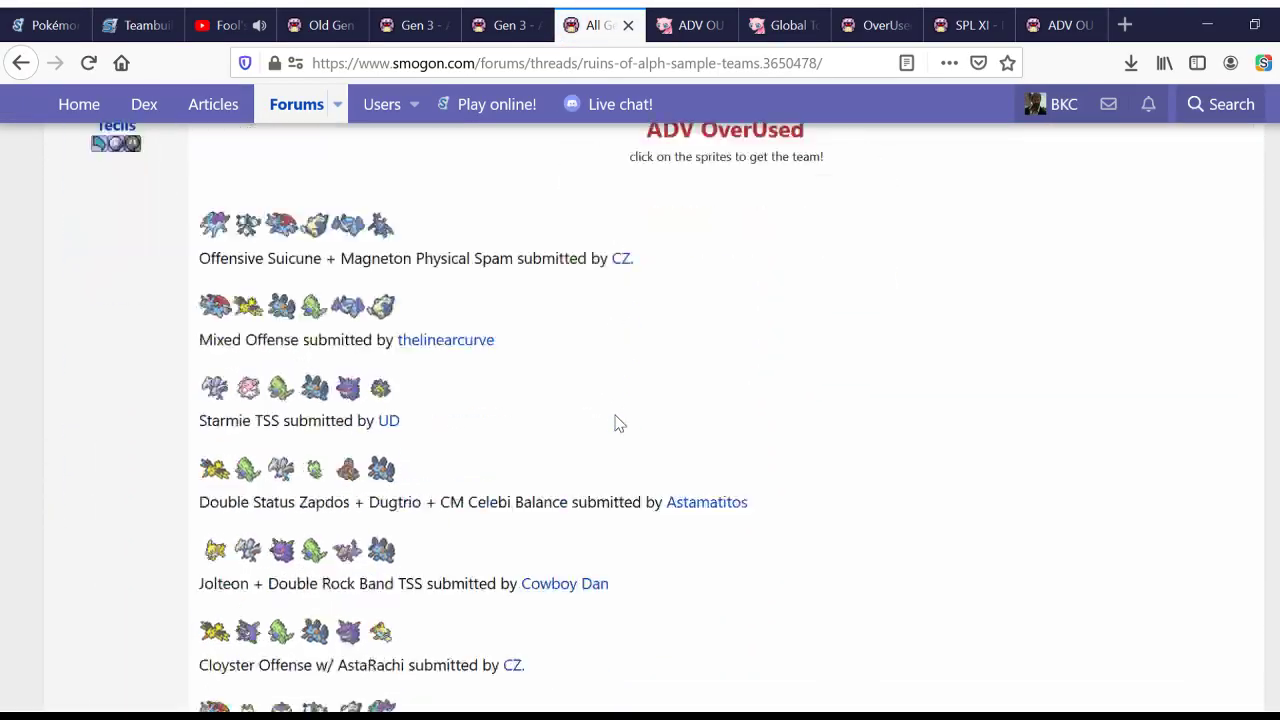
Step: Look over the ADV OverUsed sample teams, from Offensive Suicune + Magneton Physical Spam to Moltres TSS
scroll(526, 571, "down", 6)
scroll(593, 454, "up", 2)
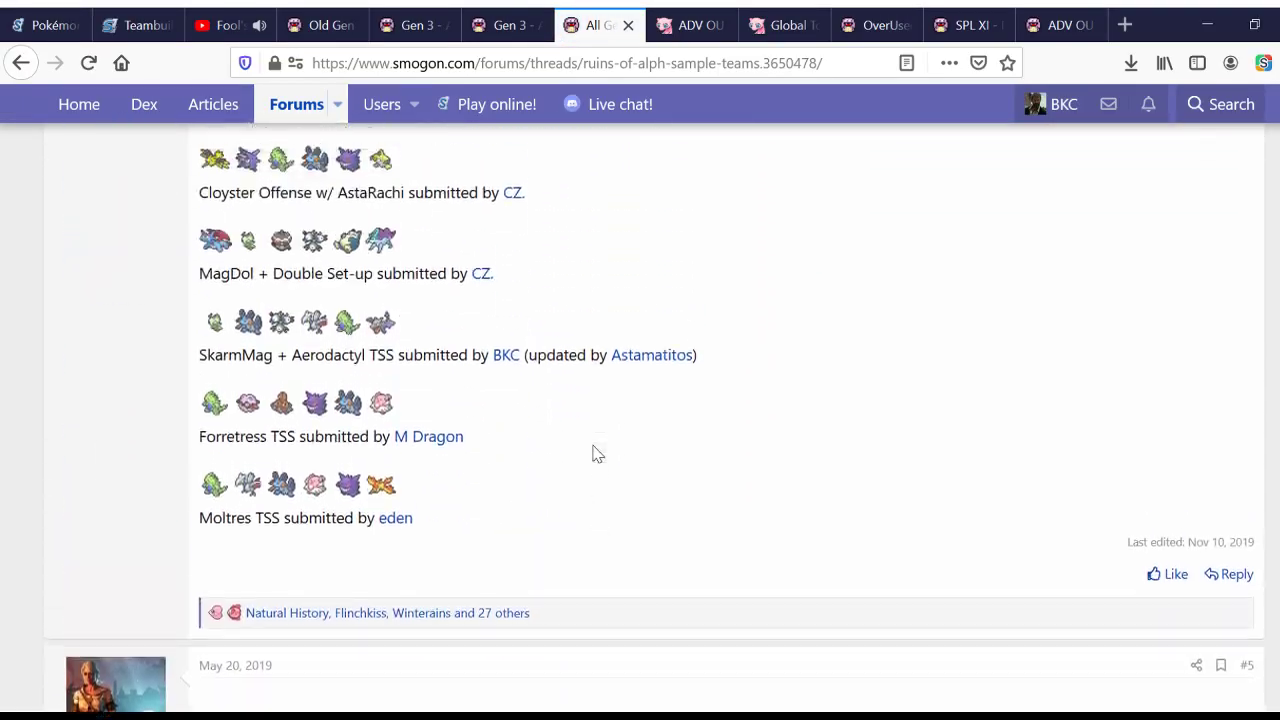
scroll(758, 494, "up", 4)
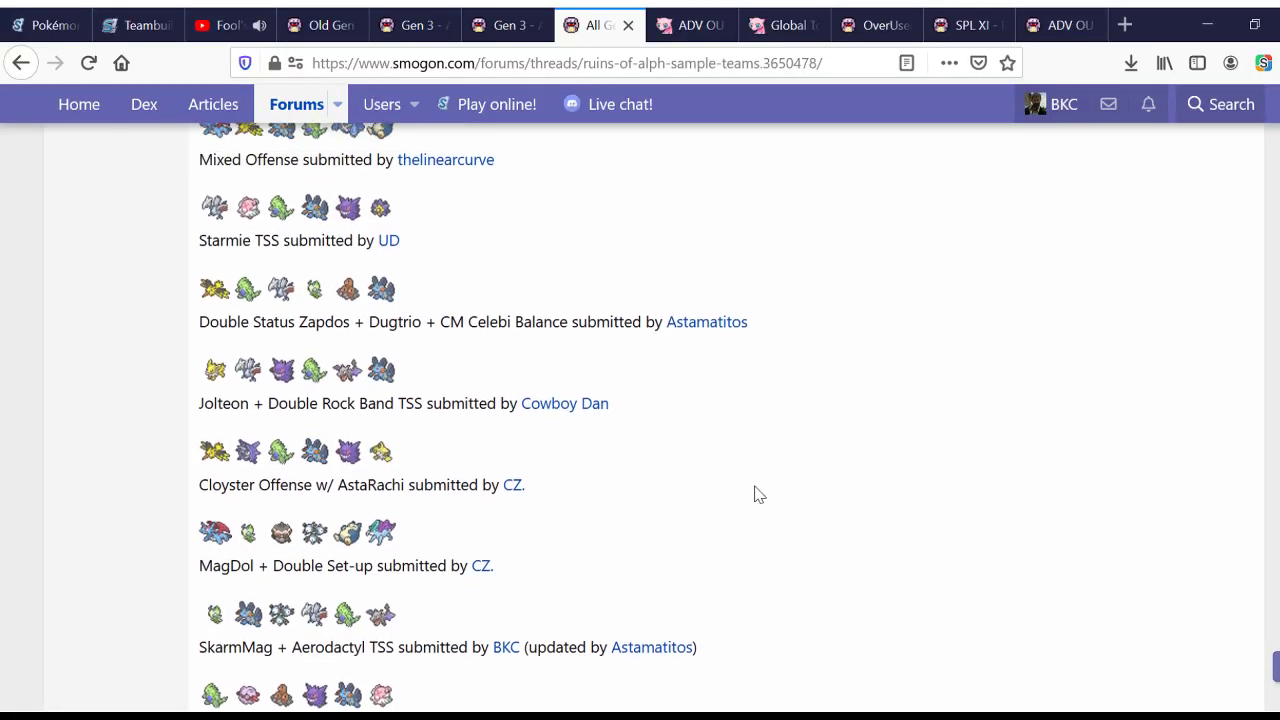
scroll(758, 494, "up", 2)
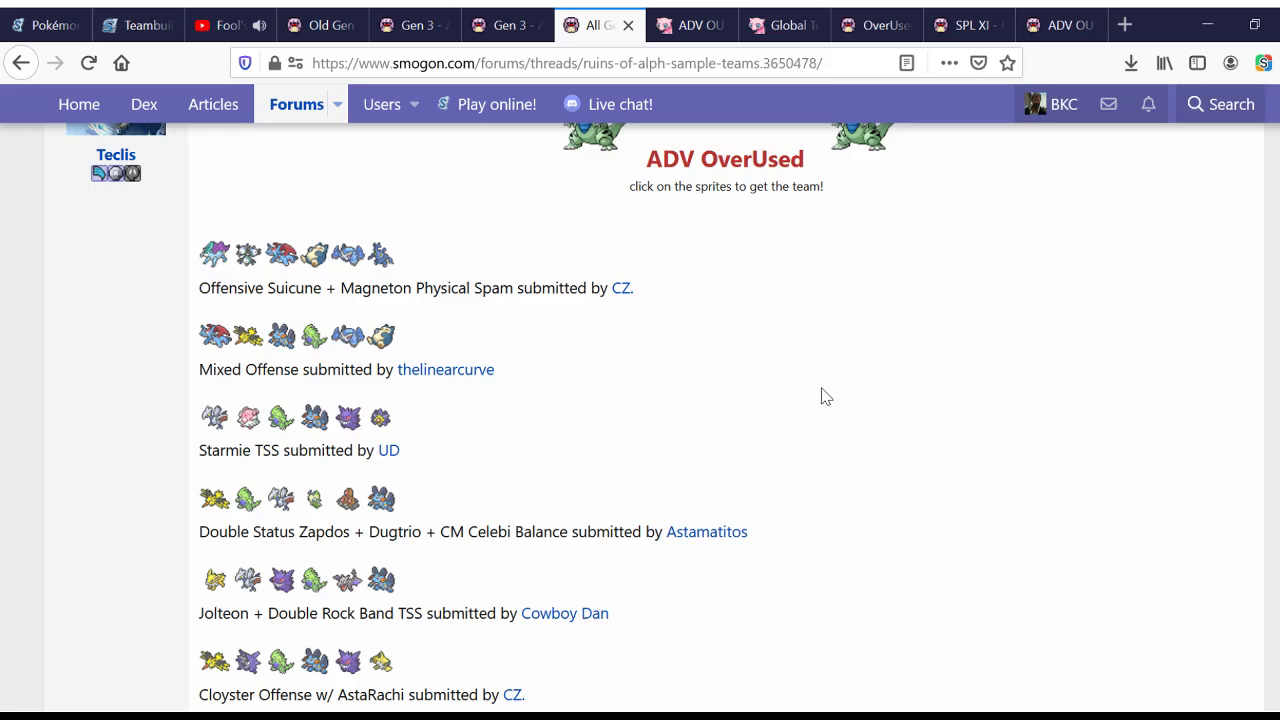
scroll(826, 397, "down", 3)
scroll(800, 400, "down", 2)
Step: Show the Pokemon Perfect ADV OU forum's thread list and open its ADV Sample Teams thread
left_click(667, 20)
scroll(500, 485, "down", 5)
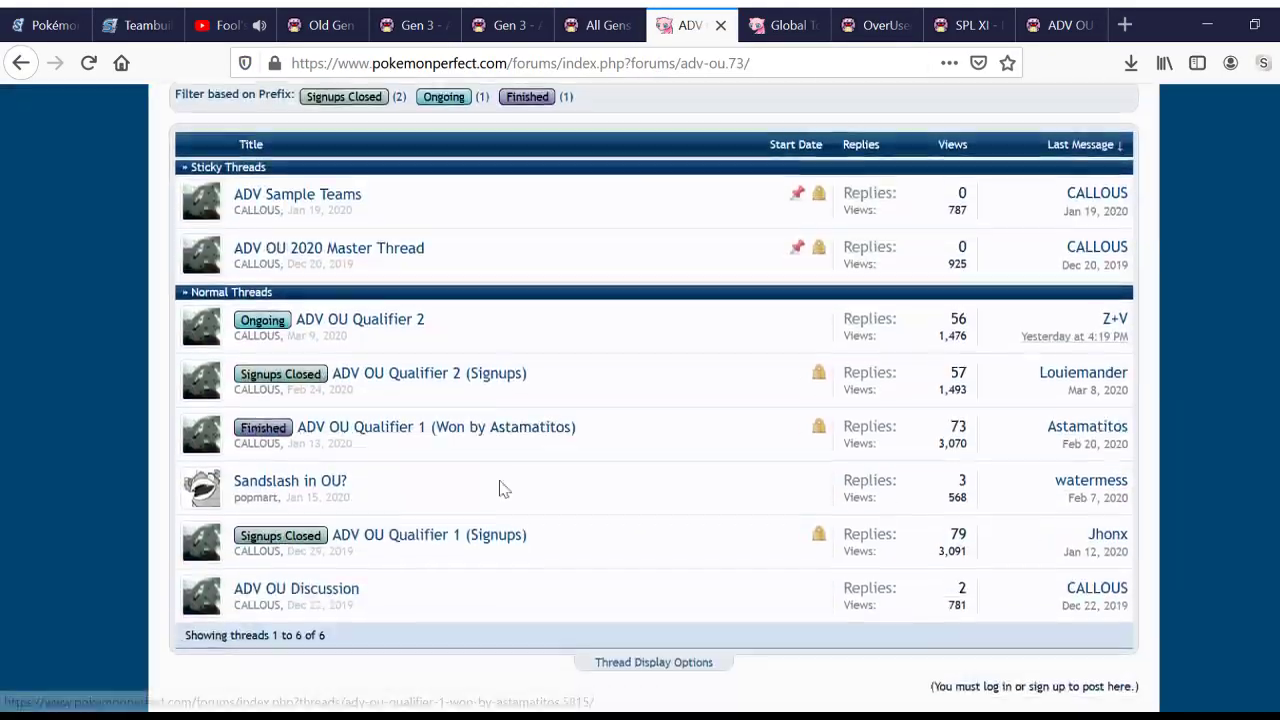
scroll(594, 394, "up", 4)
scroll(455, 560, "up", 2)
scroll(476, 474, "down", 5)
left_click(330, 262)
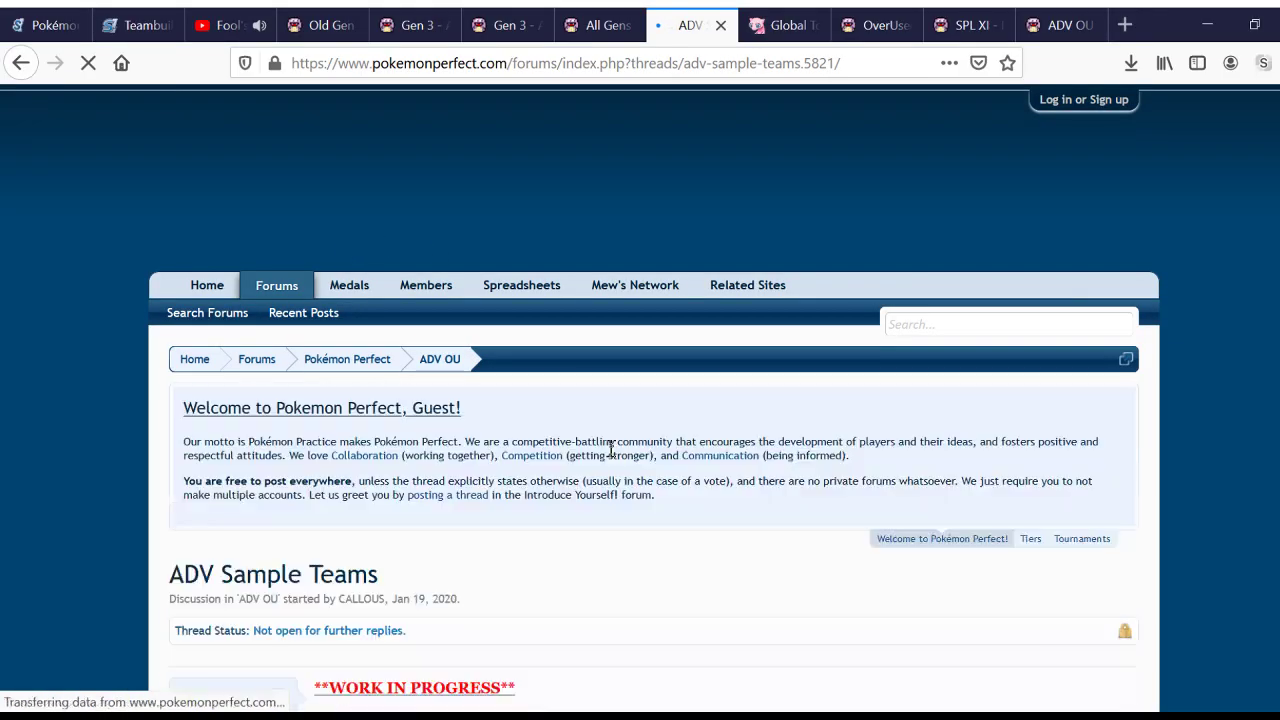
Step: Look through the ADV Sample Teams post and reveal the "About This Team" explanation of the Milo/Dol TSS team
scroll(608, 451, "down", 10)
scroll(613, 457, "up", 3)
scroll(610, 453, "up", 4)
scroll(646, 543, "down", 15)
scroll(644, 543, "down", 15)
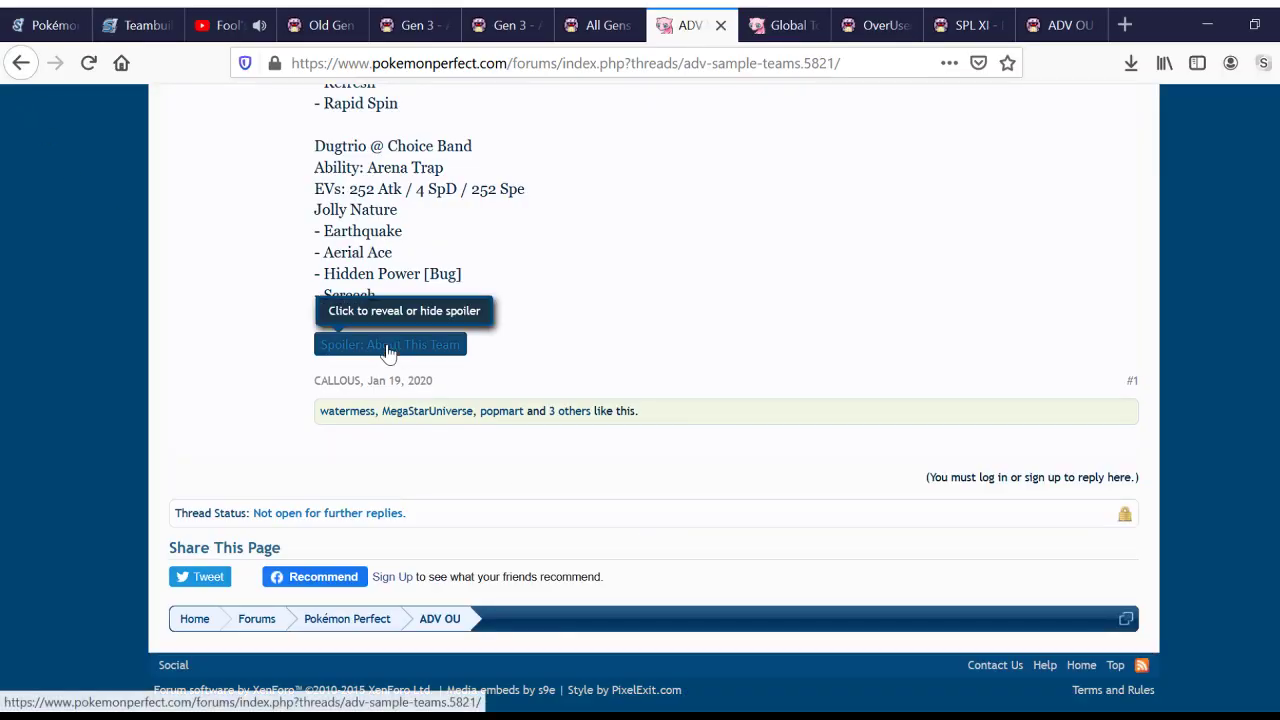
left_click(386, 347)
scroll(300, 417, "down", 5)
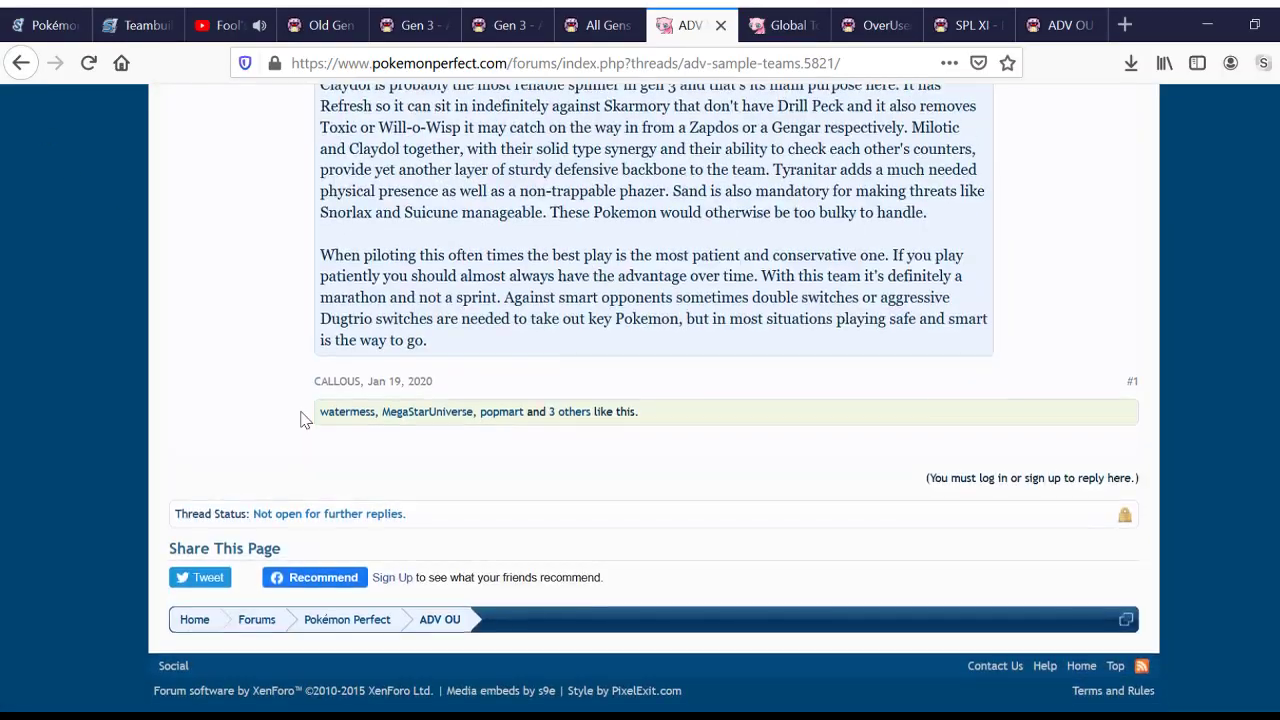
scroll(305, 420, "up", 15)
scroll(350, 330, "down", 2)
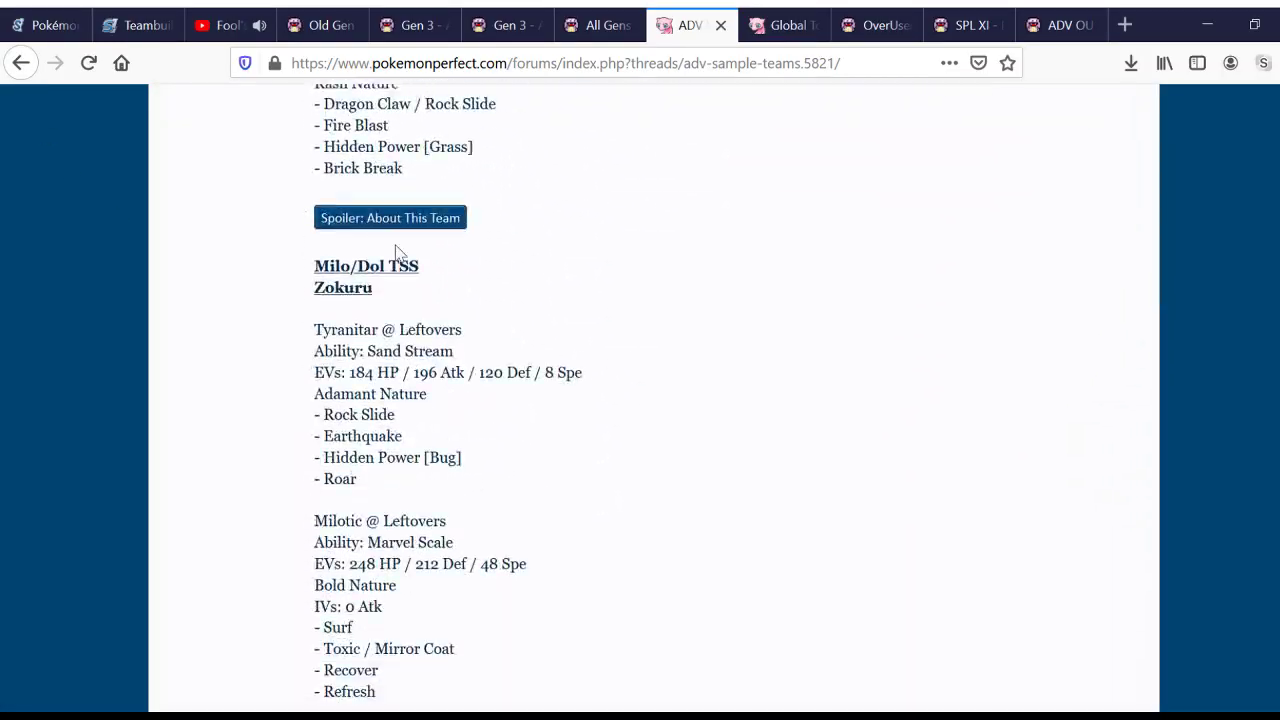
Step: Reveal the explanations of the team above Milo/Dol TSS and of Standard Physical Offense, and review the latter's sets
left_click(386, 224)
scroll(634, 297, "up", 4)
scroll(634, 300, "down", 10)
scroll(634, 307, "up", 6)
left_click(393, 470)
scroll(629, 416, "down", 4)
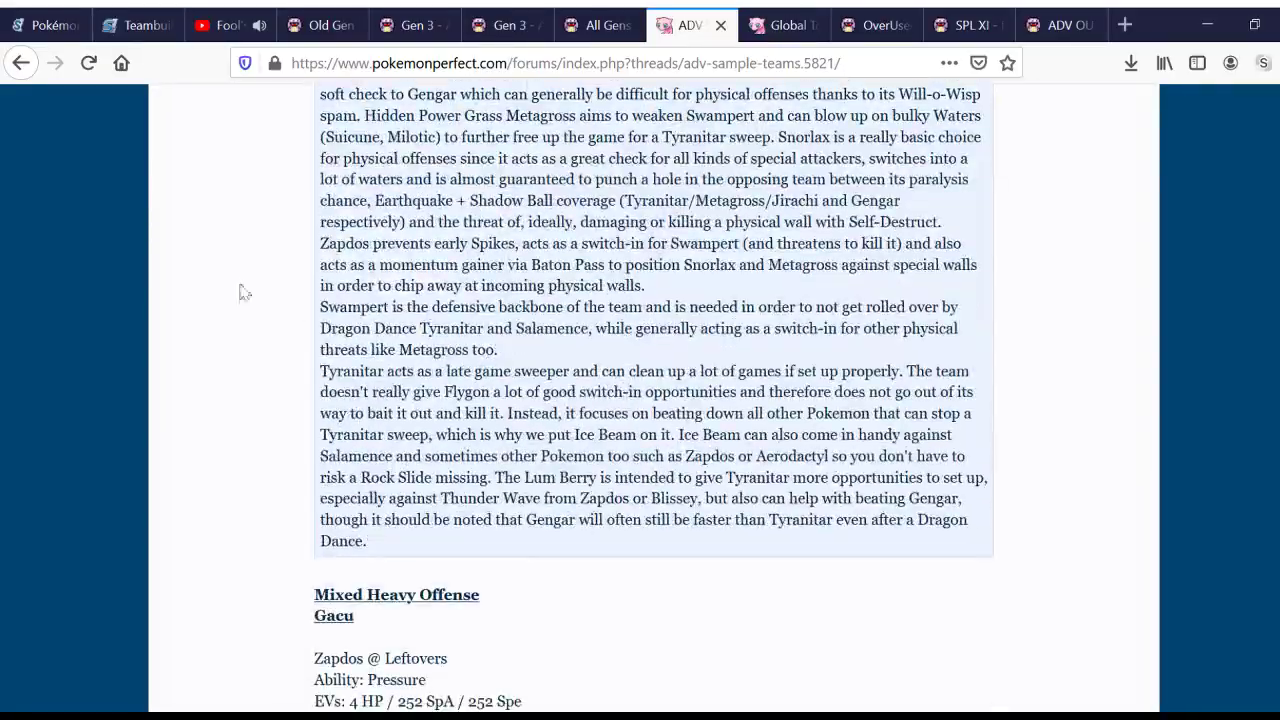
scroll(233, 268, "up", 1)
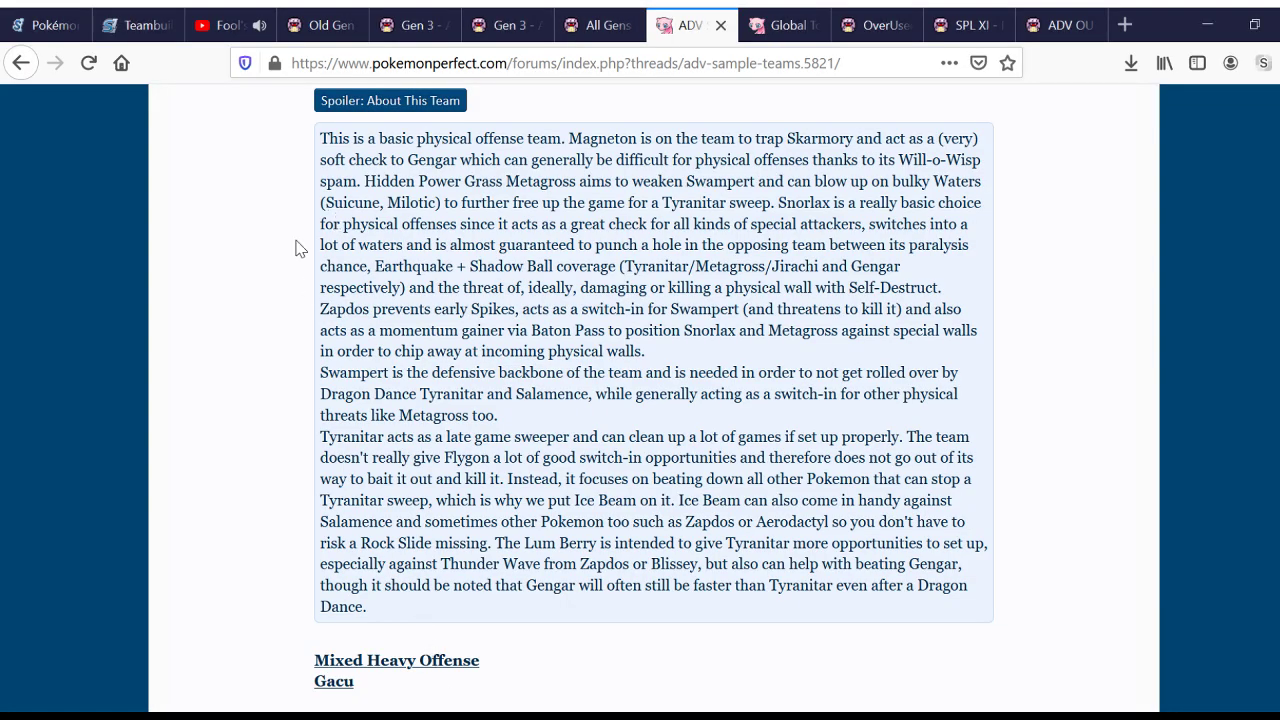
scroll(296, 248, "up", 4)
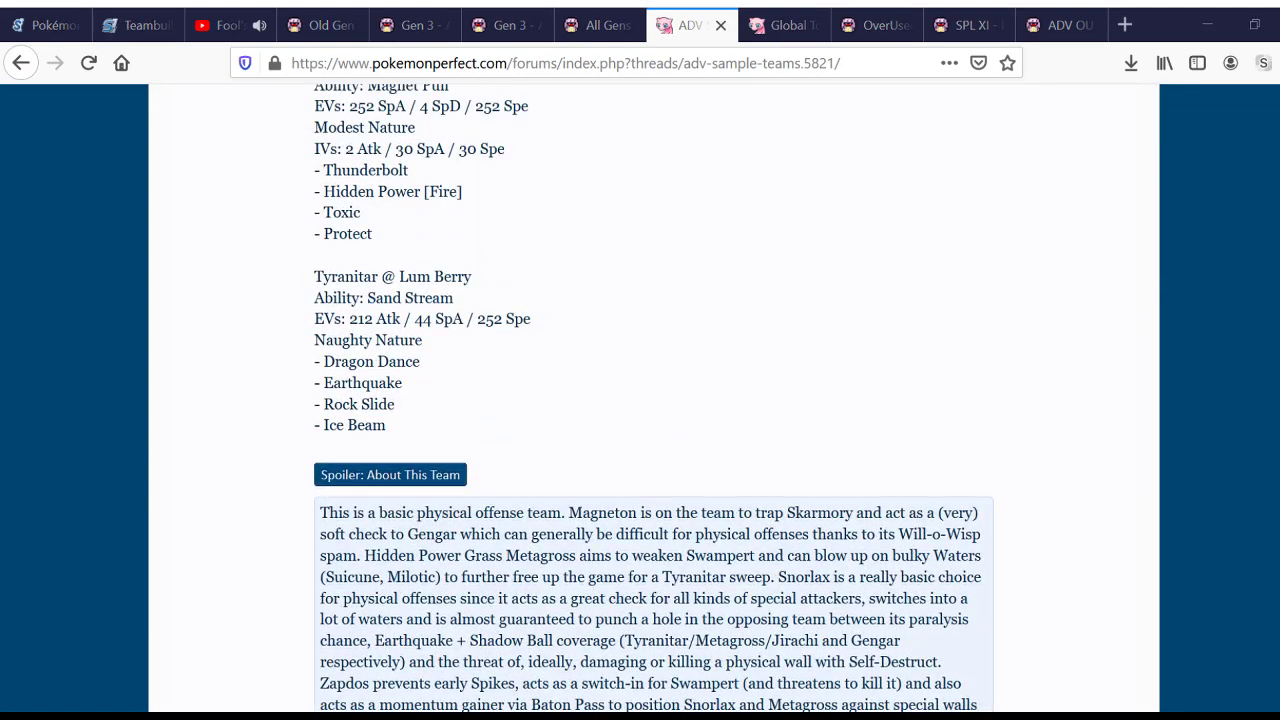
scroll(253, 479, "up", 10)
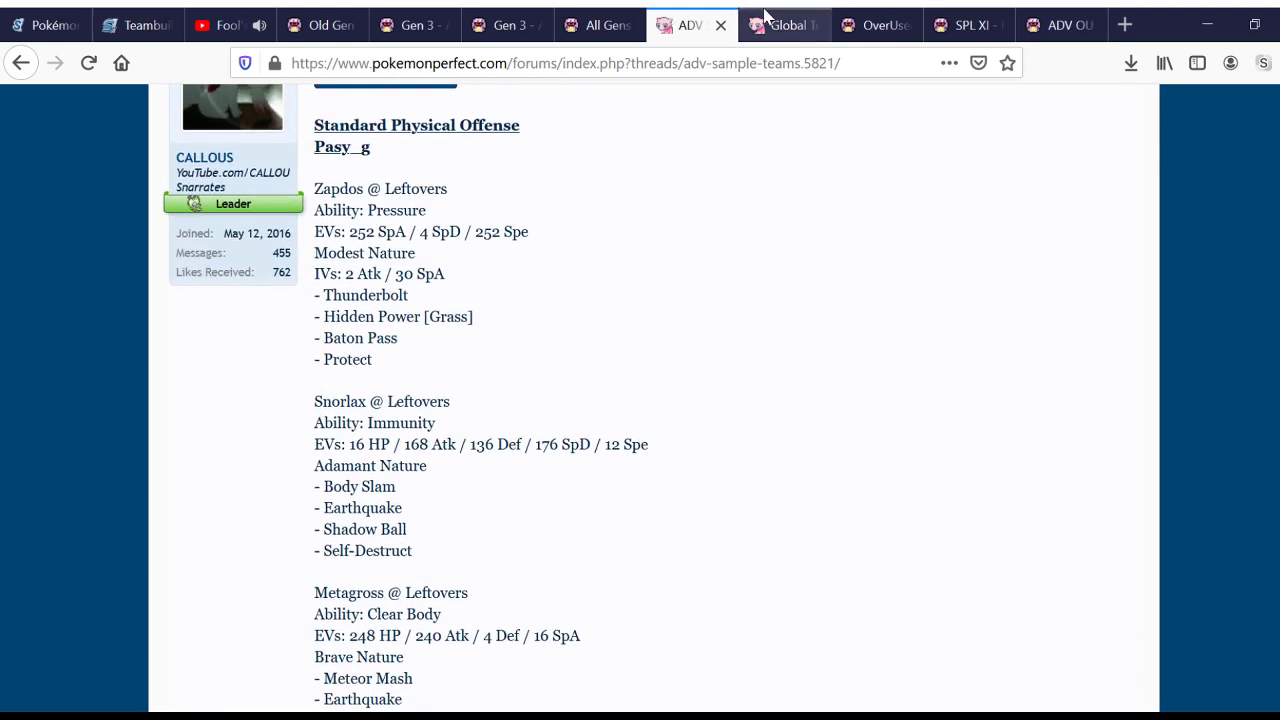
Step: Revisit the open Ruins of Alph Sample Teams, ADV OU Teambuilding/Strategy and other Gen 3 resource pages in turn
left_click(597, 20)
left_click(505, 22)
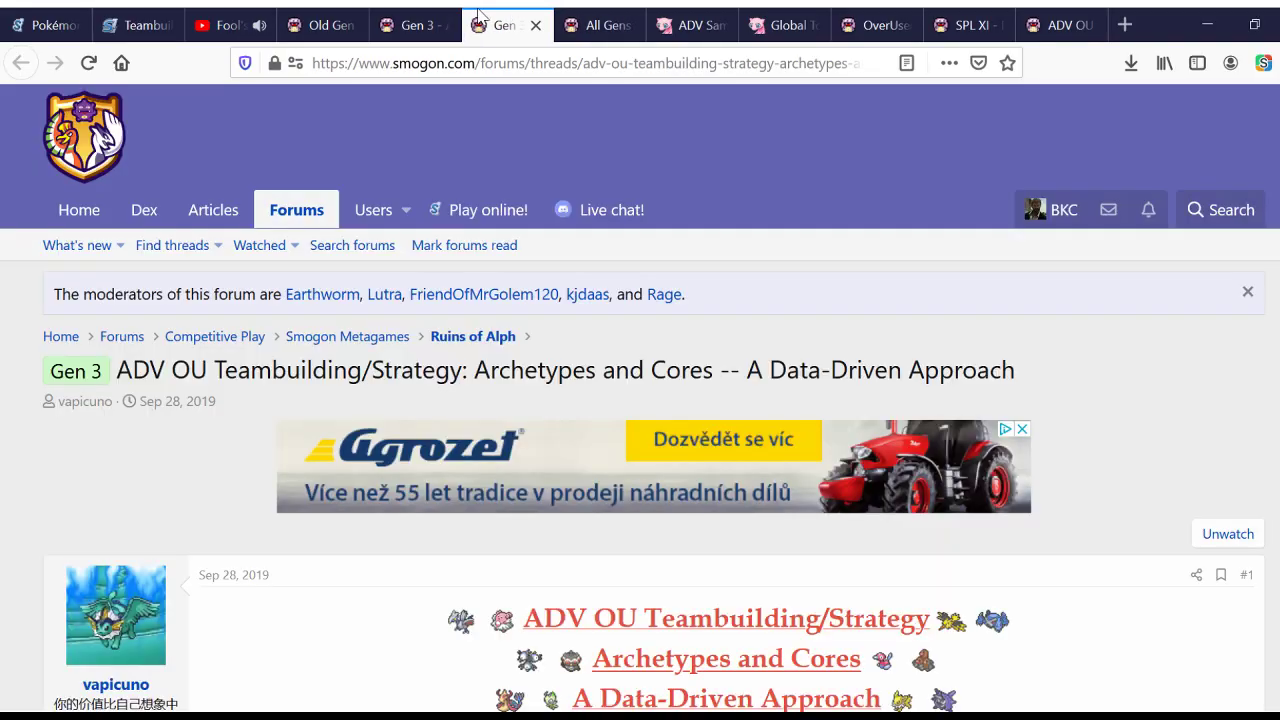
left_click(412, 22)
left_click(330, 22)
left_click(412, 22)
Step: Show the SPL XI replays thread and look at its list of ADV OU matches
left_click(965, 24)
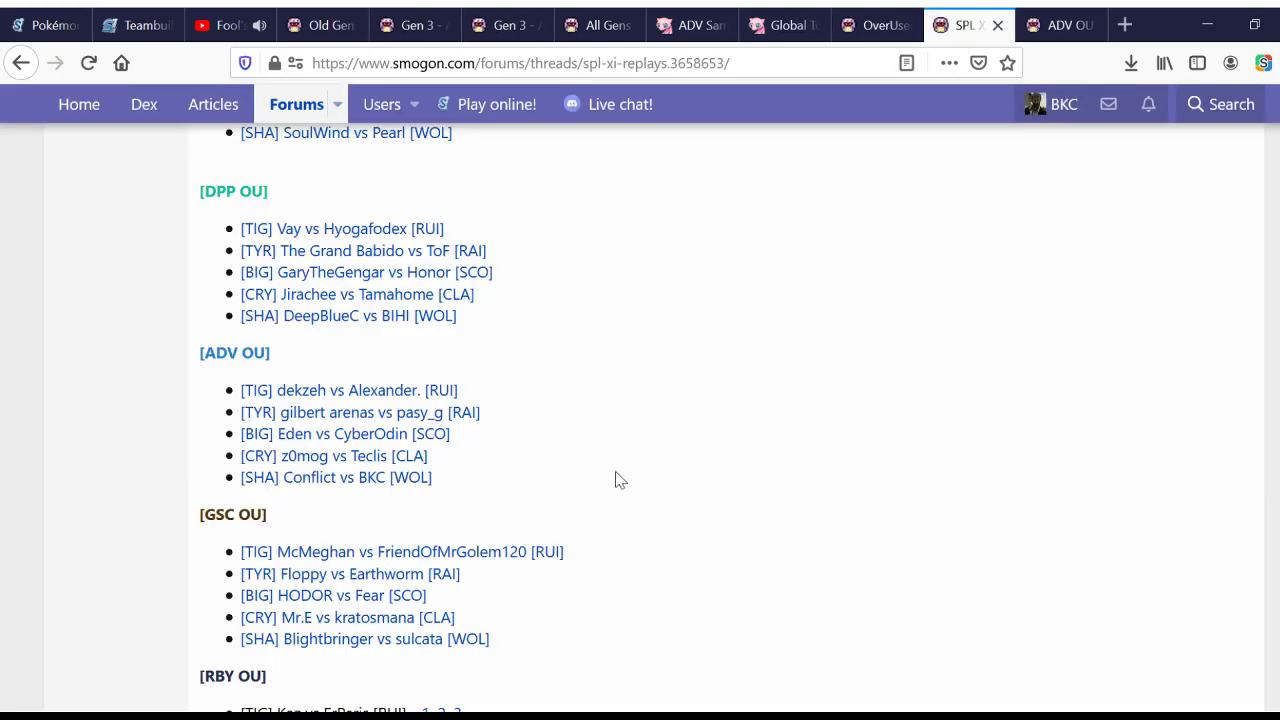
scroll(620, 475, "down", 1)
scroll(621, 467, "up", 1)
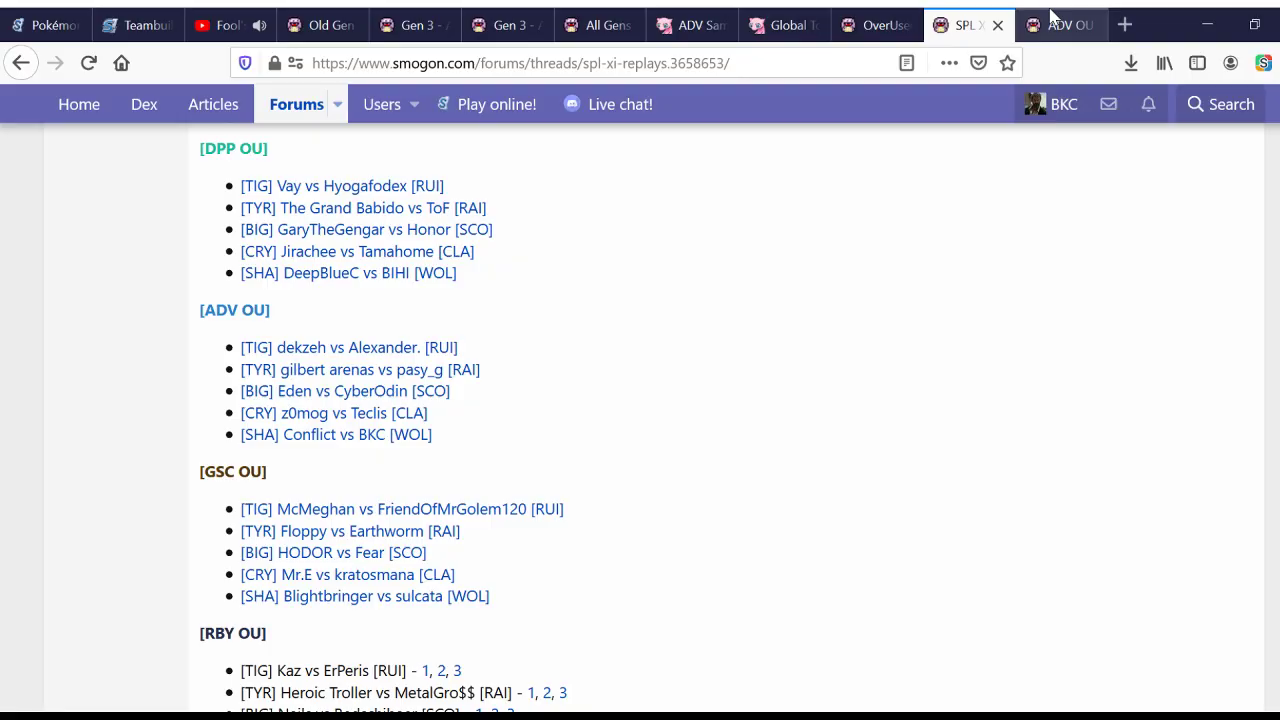
Step: Show the ADV OU Threat List article, looking at its introduction and the Aerodactyl entry
left_click(1050, 17)
scroll(912, 277, "down", 2)
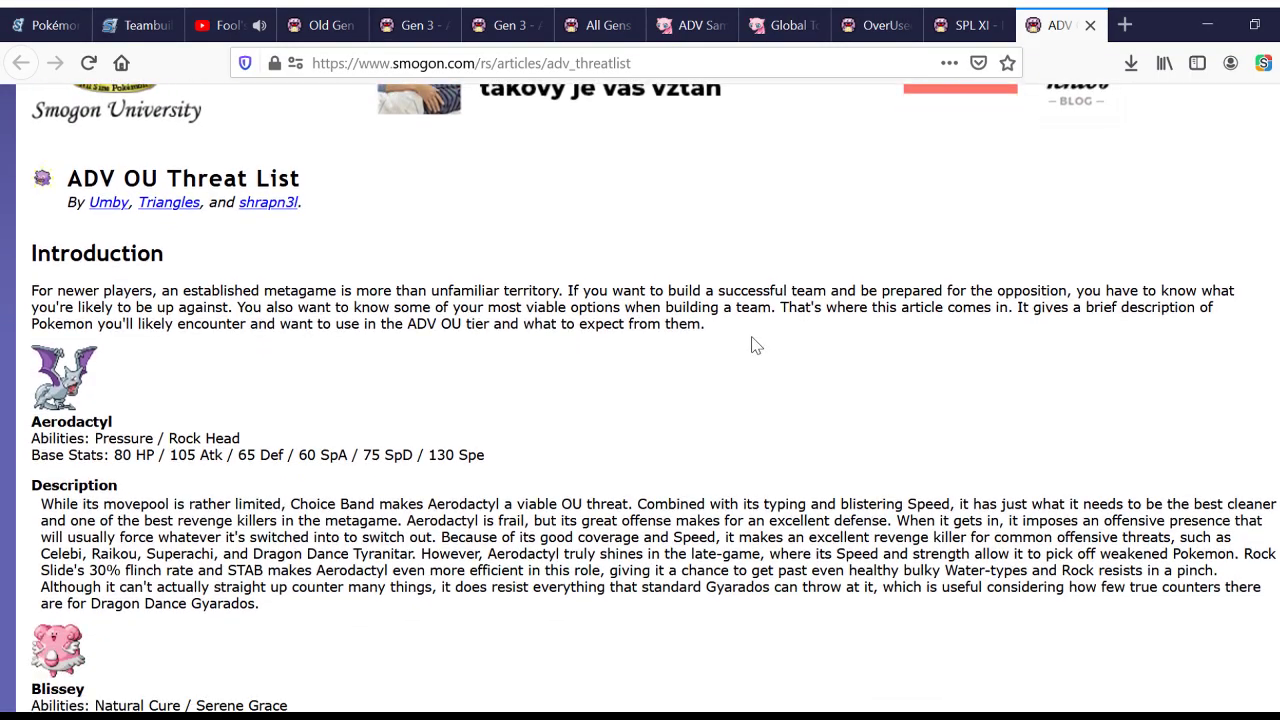
left_click(968, 22)
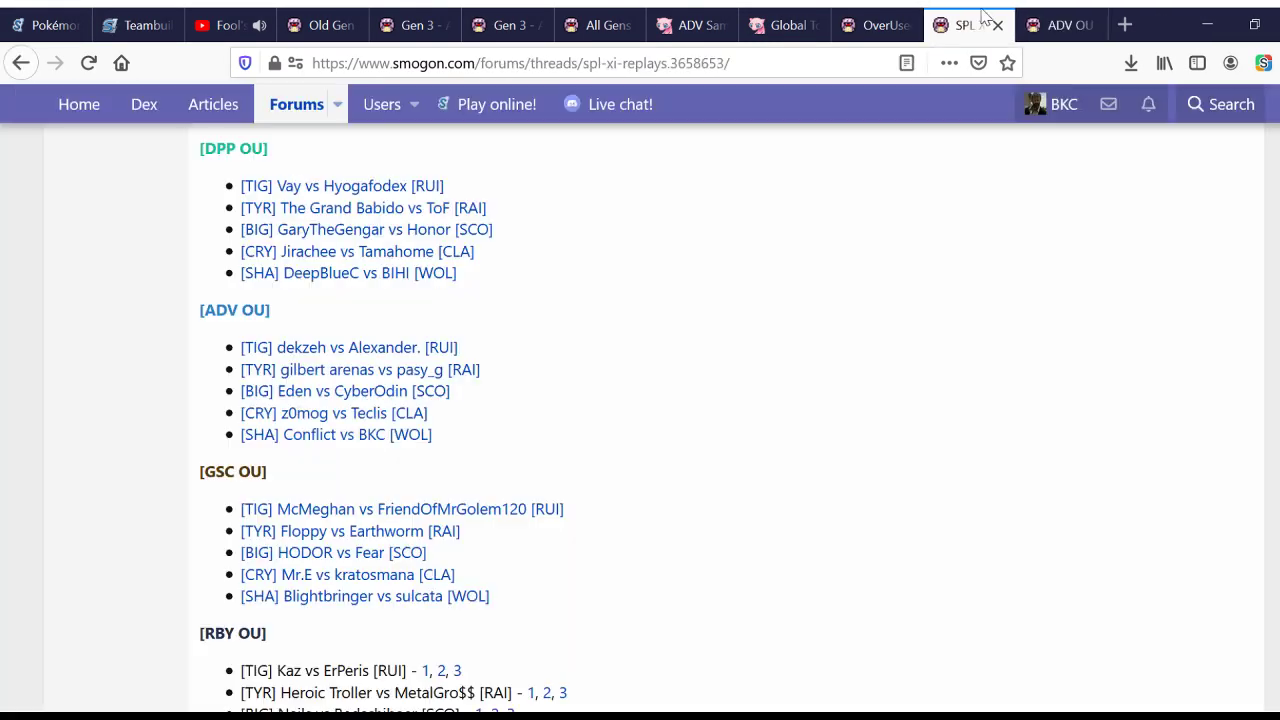
Step: Look through the Gen RS OU Pokémon list in the Smogon dex
left_click(885, 22)
scroll(648, 352, "up", 7)
scroll(620, 357, "down", 20)
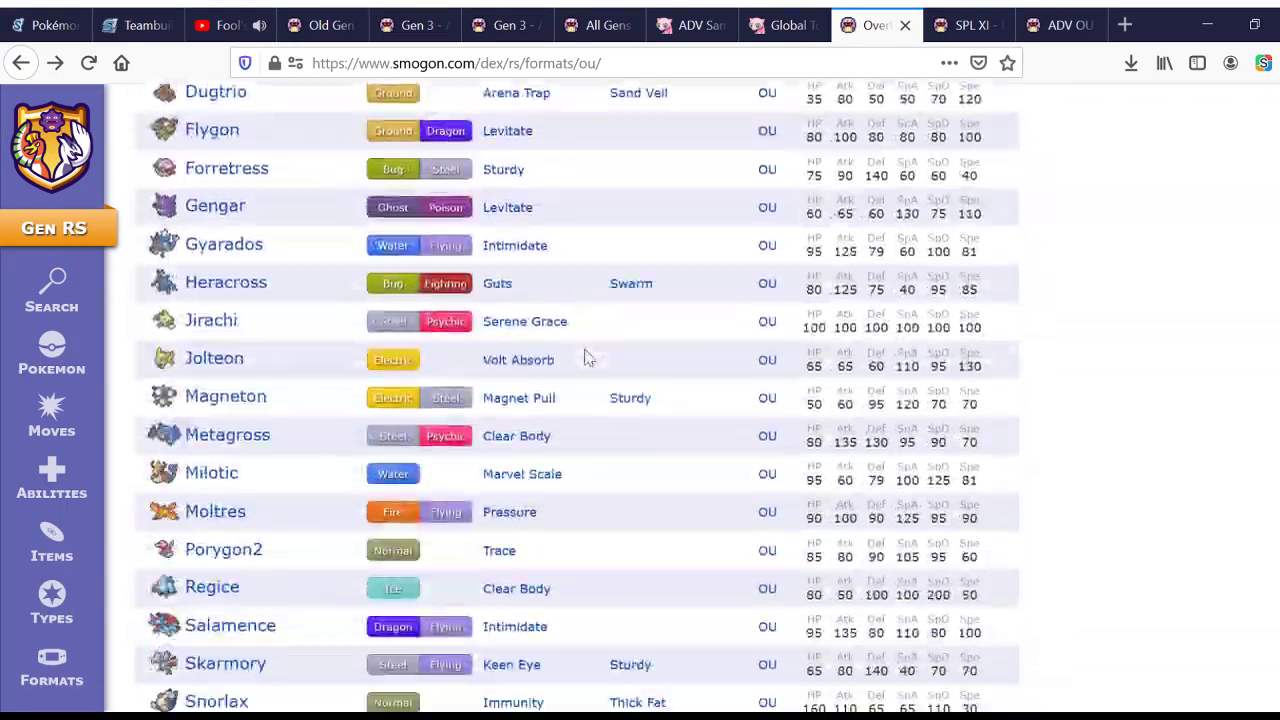
scroll(588, 357, "up", 3)
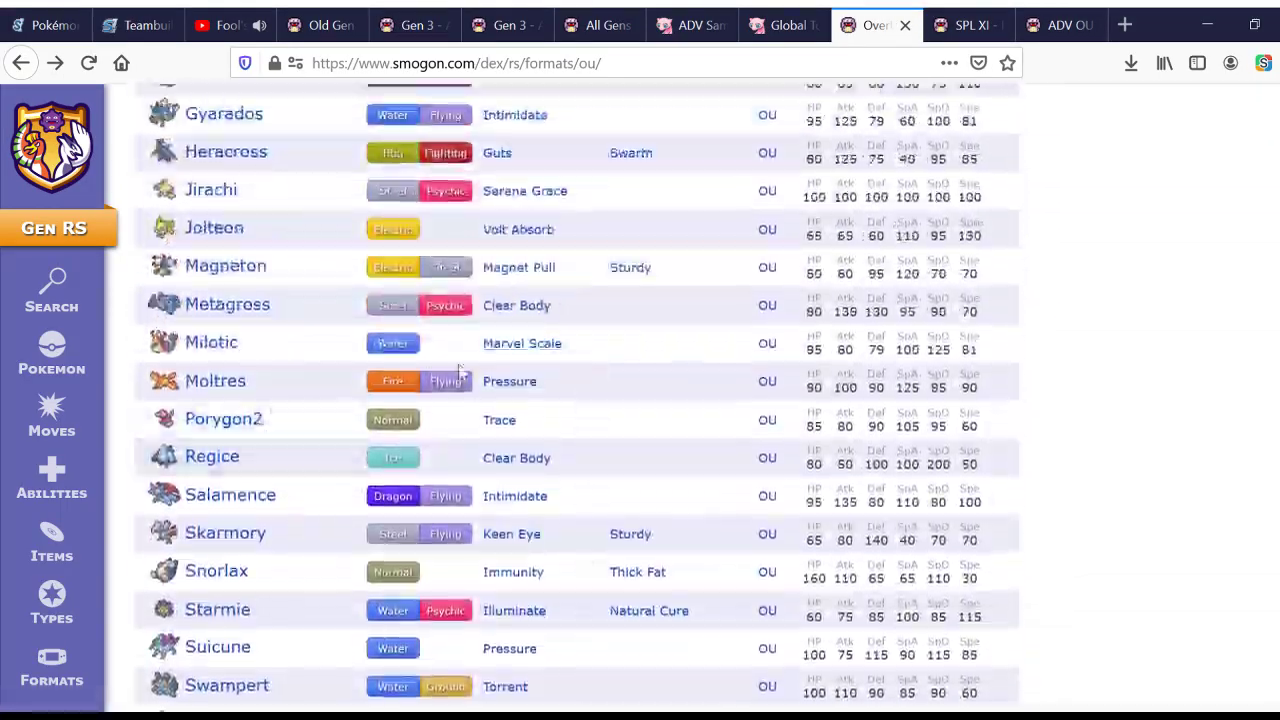
Step: Go through the ADV OU viability ranking thread down to the end of the C Rank list
left_click(297, 18)
left_click(410, 24)
scroll(587, 430, "down", 6)
scroll(587, 430, "down", 7)
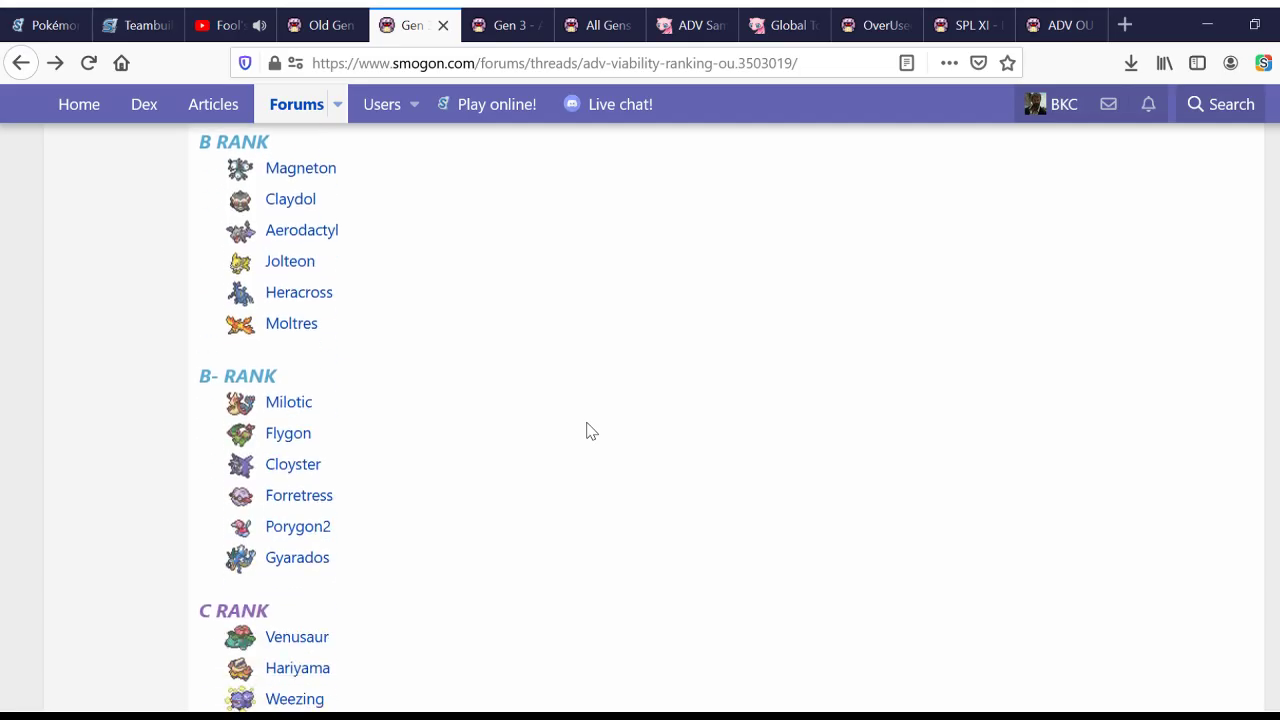
scroll(587, 430, "down", 3)
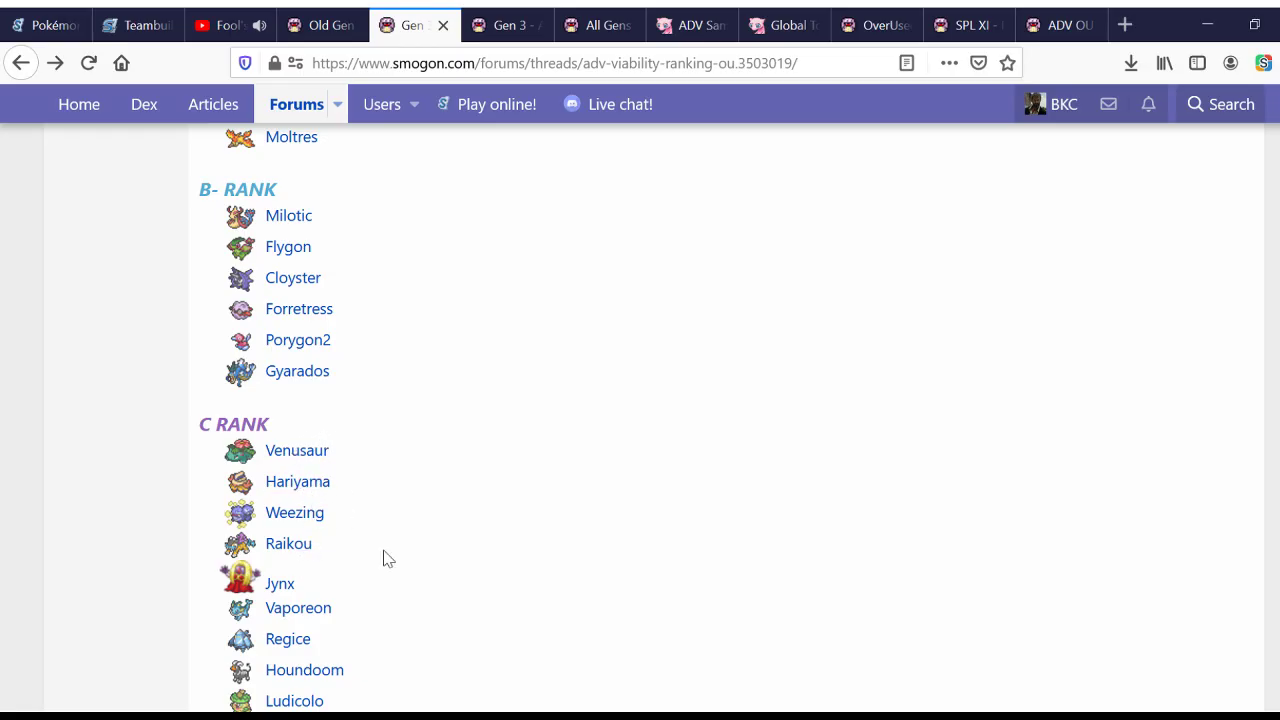
scroll(421, 575, "down", 5)
scroll(434, 529, "down", 2)
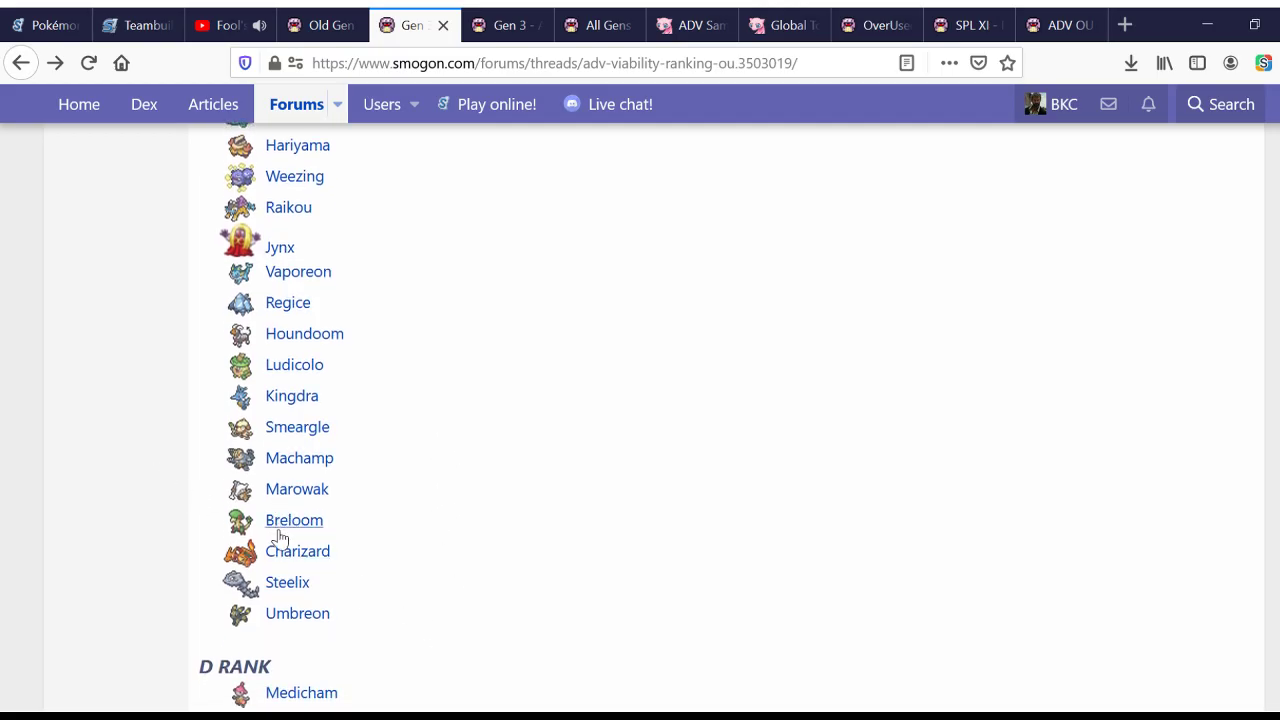
Step: Look over the D Rank Pokémon in the viability rankings, then return to the A- and B ranks
scroll(477, 577, "up", 1)
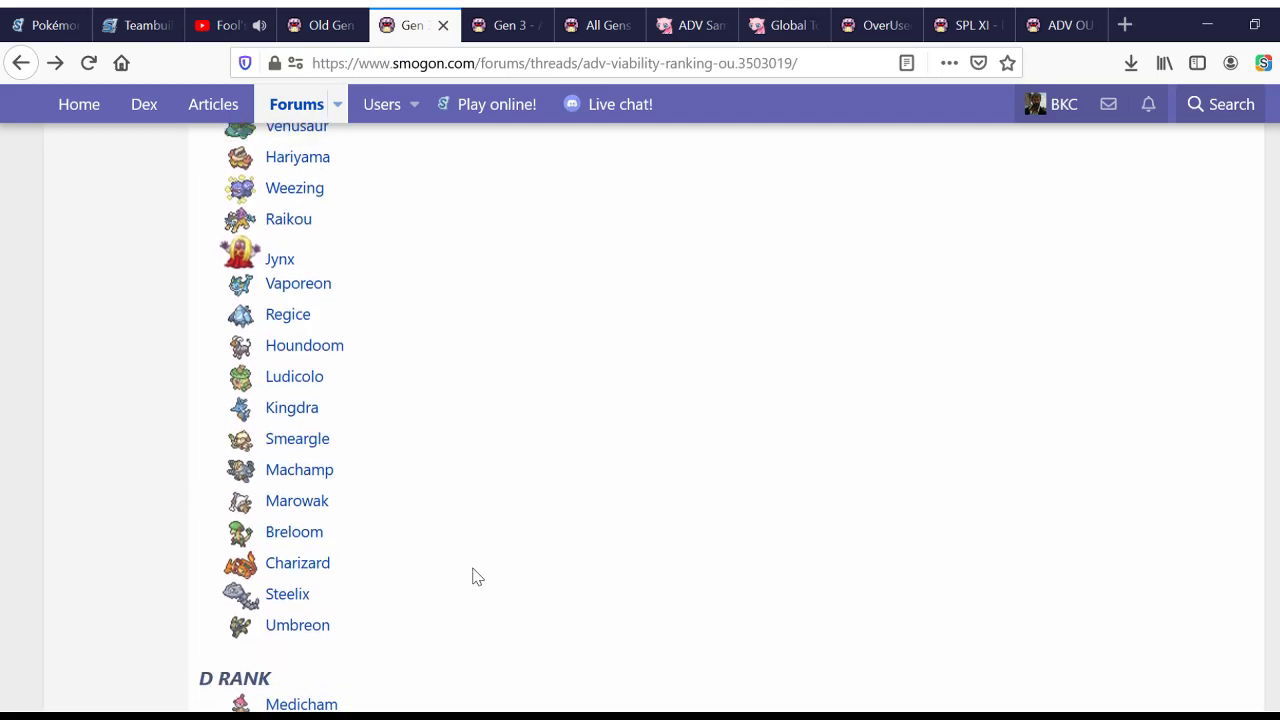
scroll(477, 577, "down", 3)
scroll(477, 577, "down", 5)
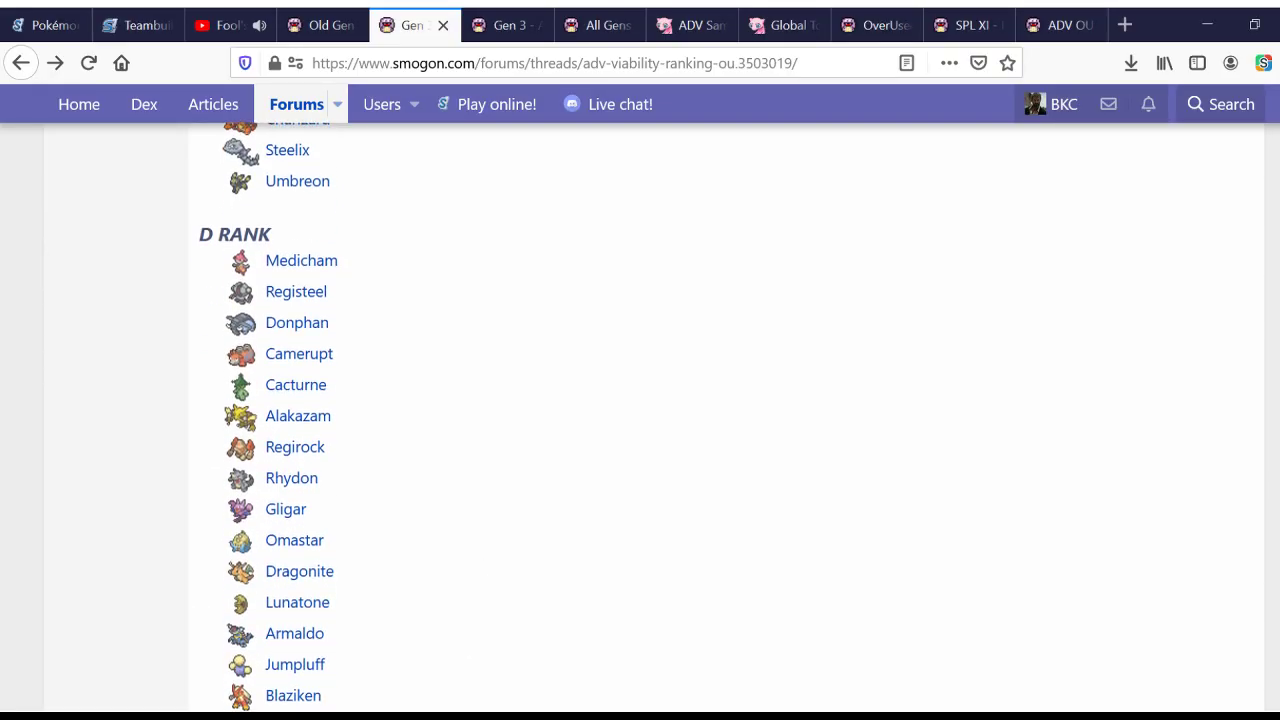
scroll(497, 634, "up", 14)
scroll(502, 638, "up", 5)
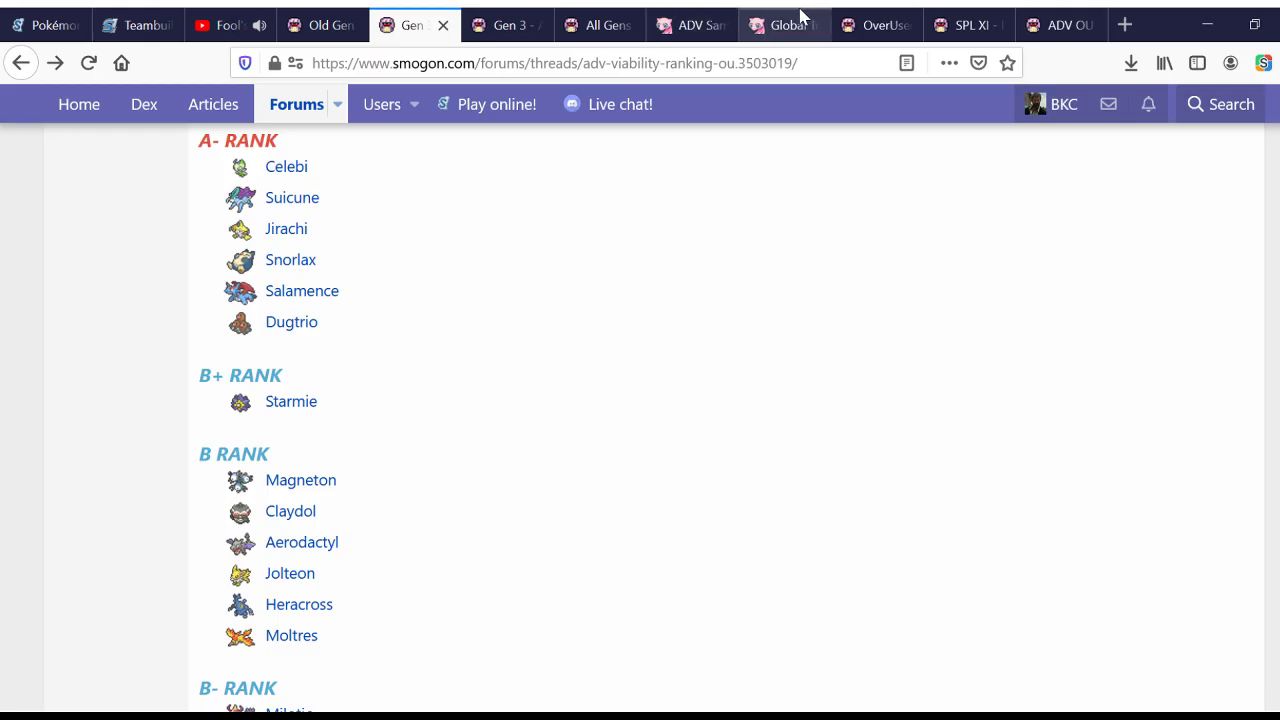
Step: Show Pokémon Perfect's Global Tournaments forum, briefly checking the ADV Sample Teams thread as well
left_click(752, 20)
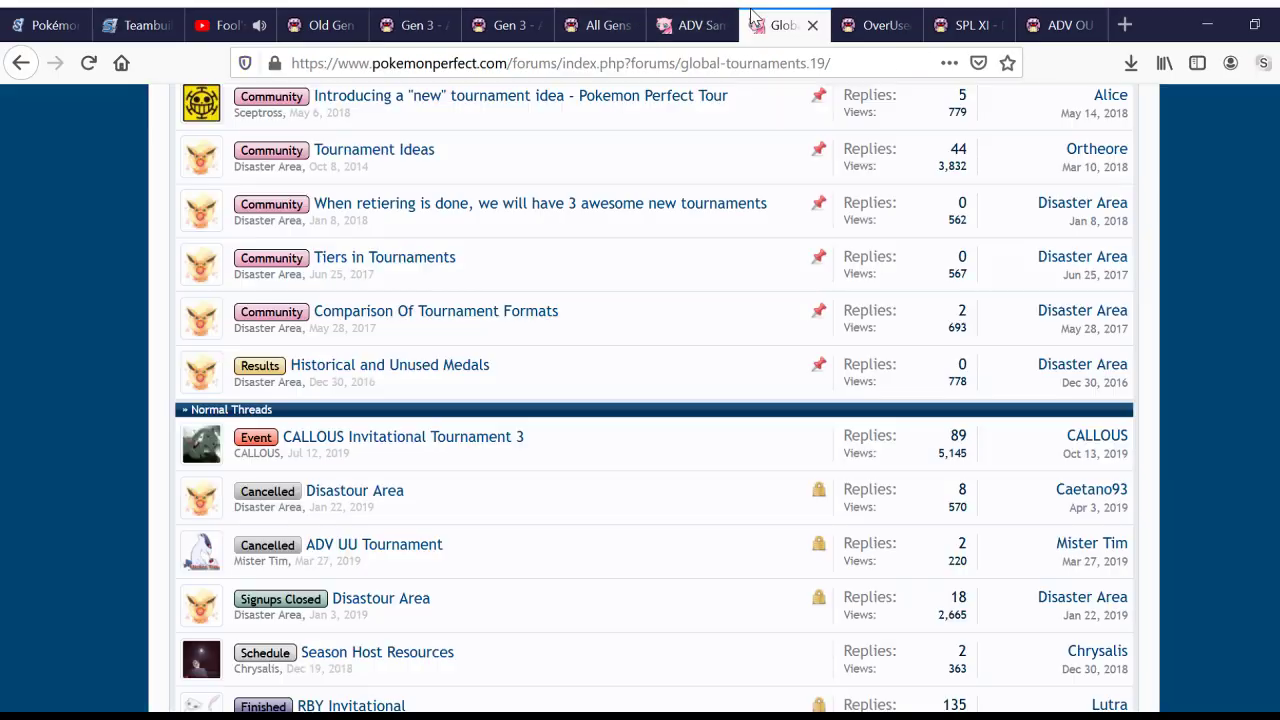
left_click(695, 25)
left_click(785, 25)
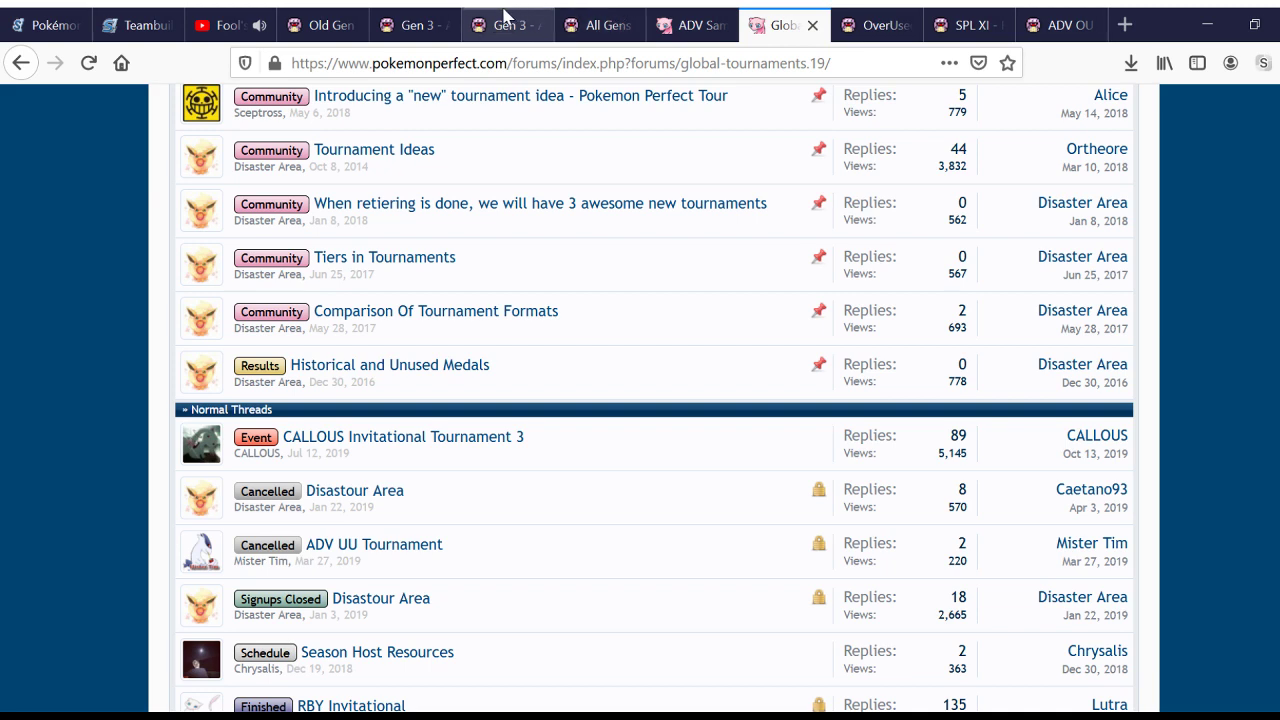
Step: Show Smogon's Old Gen Metagames Circuits forum and look at its pinned threads
left_click(318, 25)
scroll(603, 470, "up", 10)
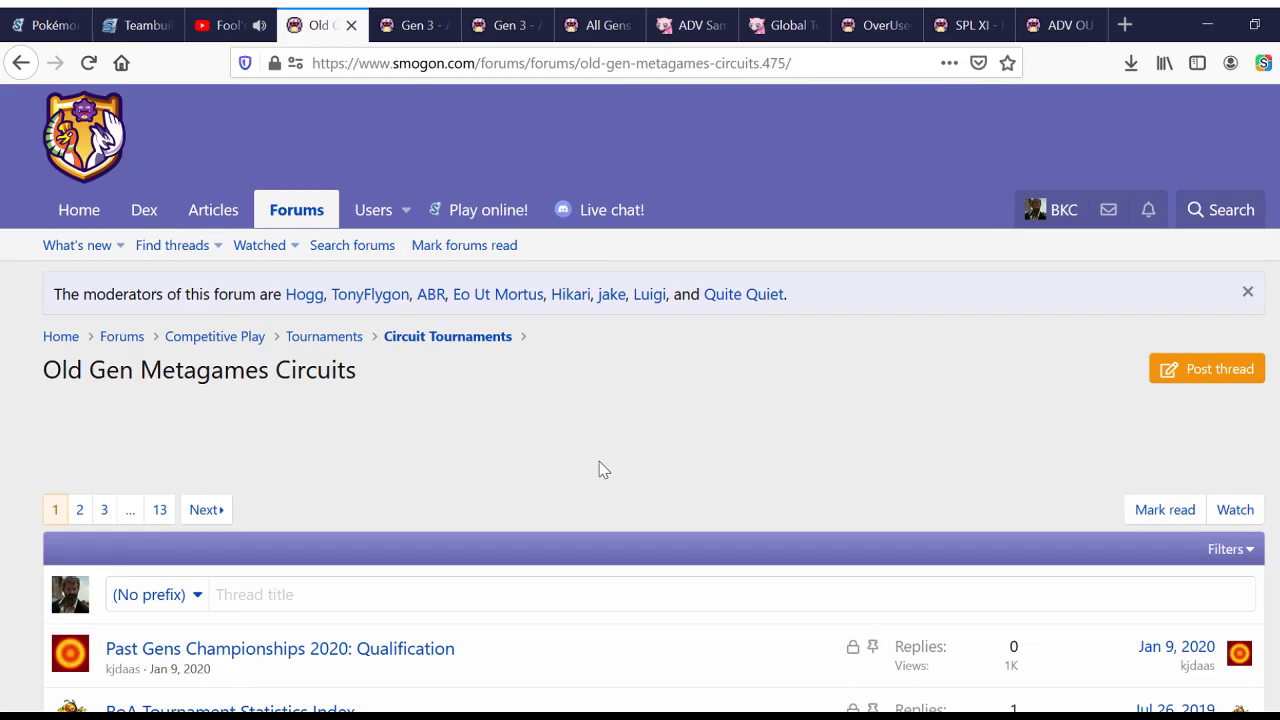
scroll(603, 470, "down", 10)
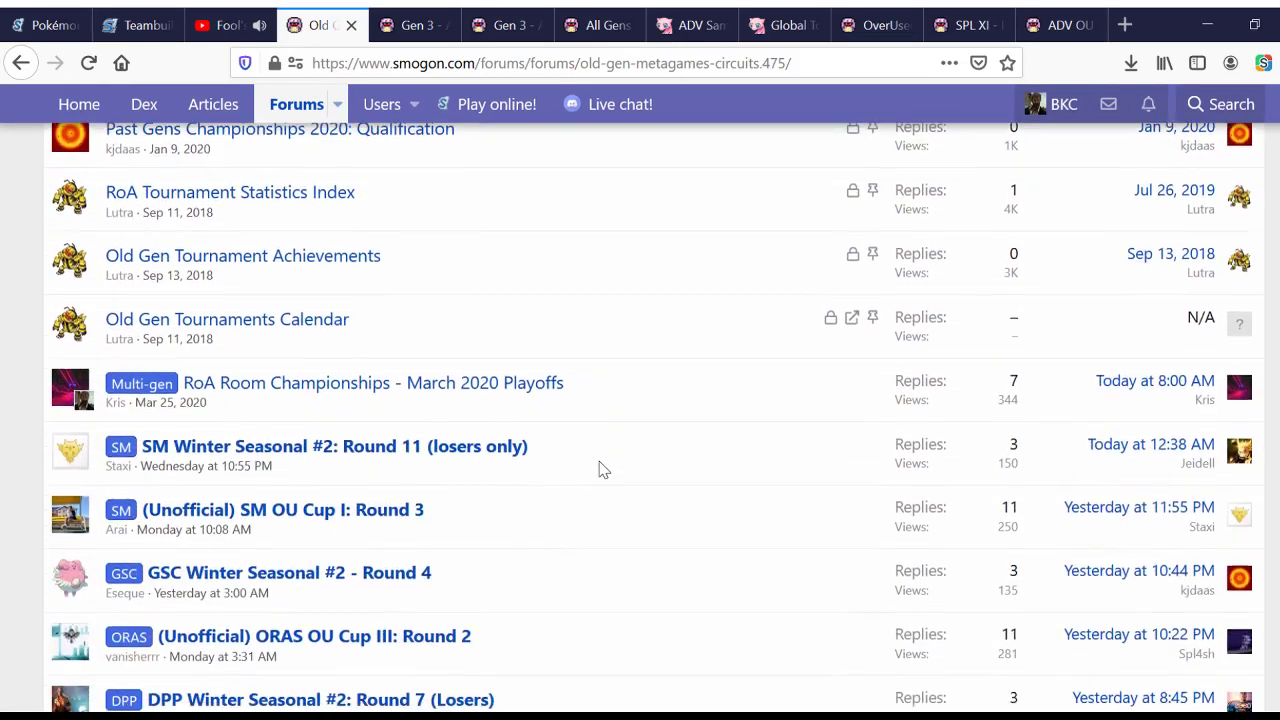
scroll(603, 470, "up", 10)
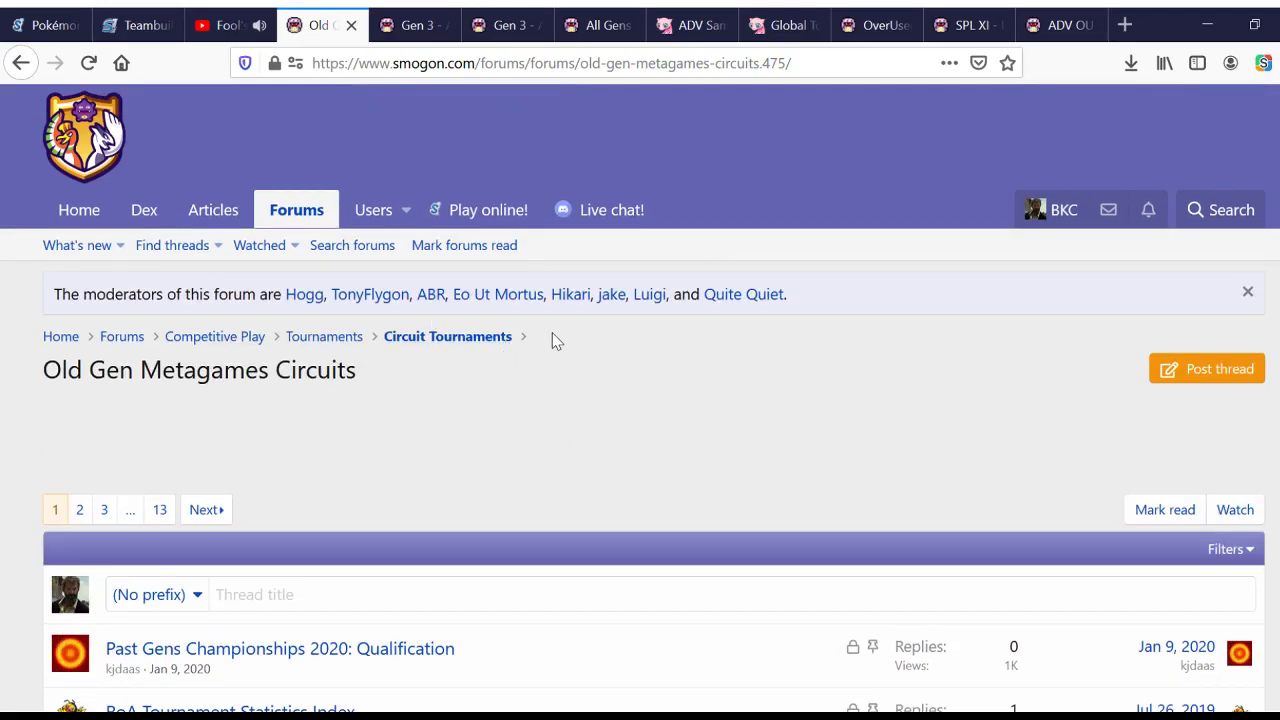
Step: Look through the Winter Seasonal, cup and RoA tournament threads in the Old Gen Metagames Circuits forum
scroll(557, 507, "down", 10)
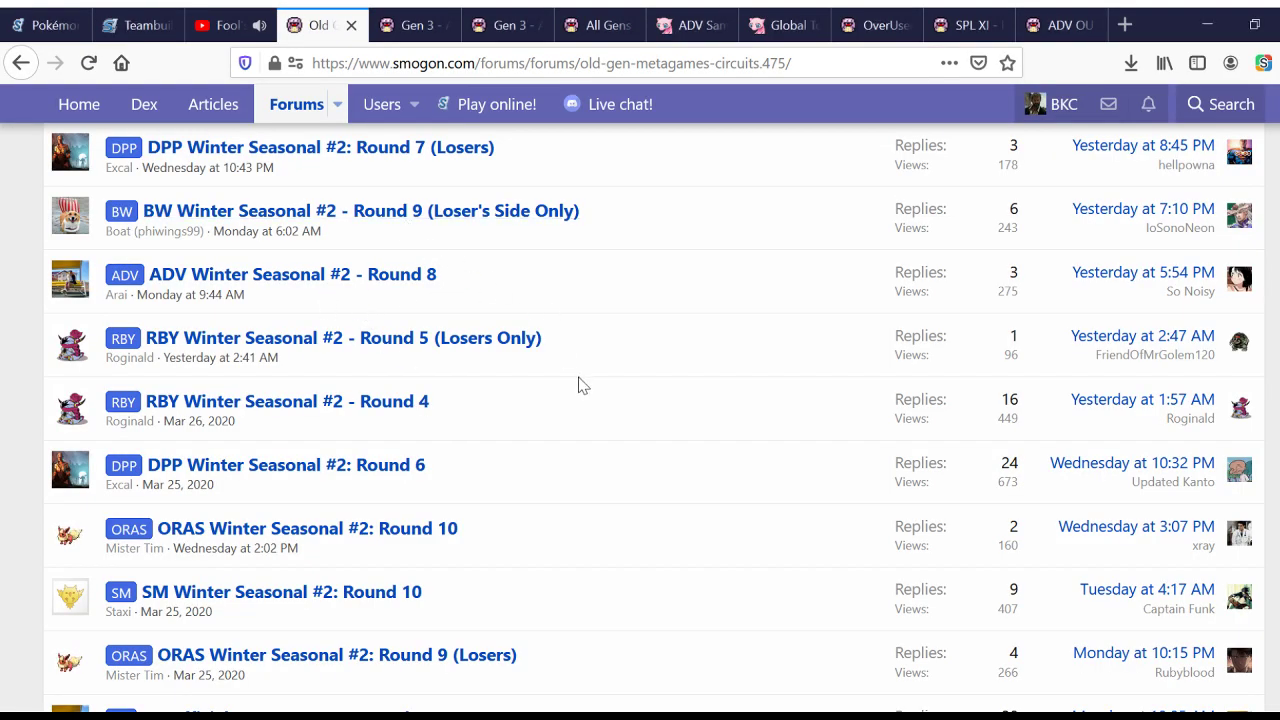
scroll(580, 375, "down", 10)
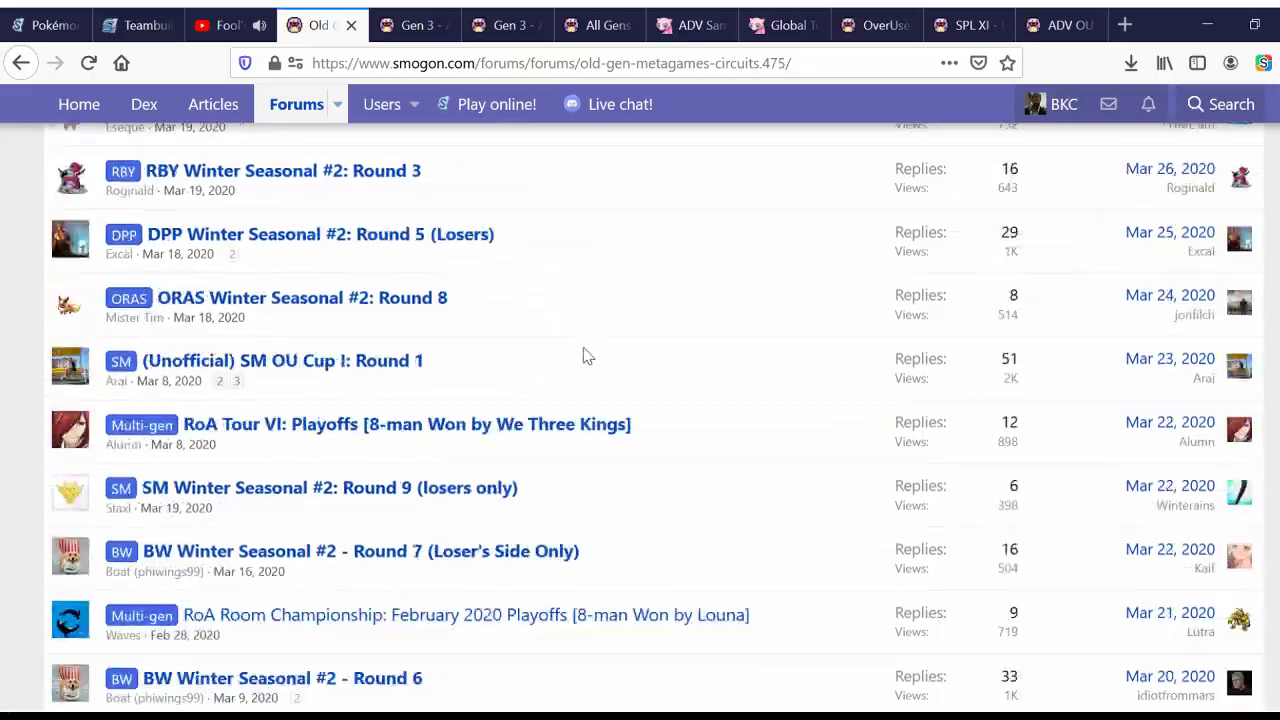
scroll(587, 356, "down", 2)
scroll(587, 356, "down", 1)
scroll(587, 356, "up", 7)
scroll(587, 356, "up", 3)
scroll(587, 356, "down", 7)
scroll(587, 356, "down", 5)
scroll(587, 356, "up", 20)
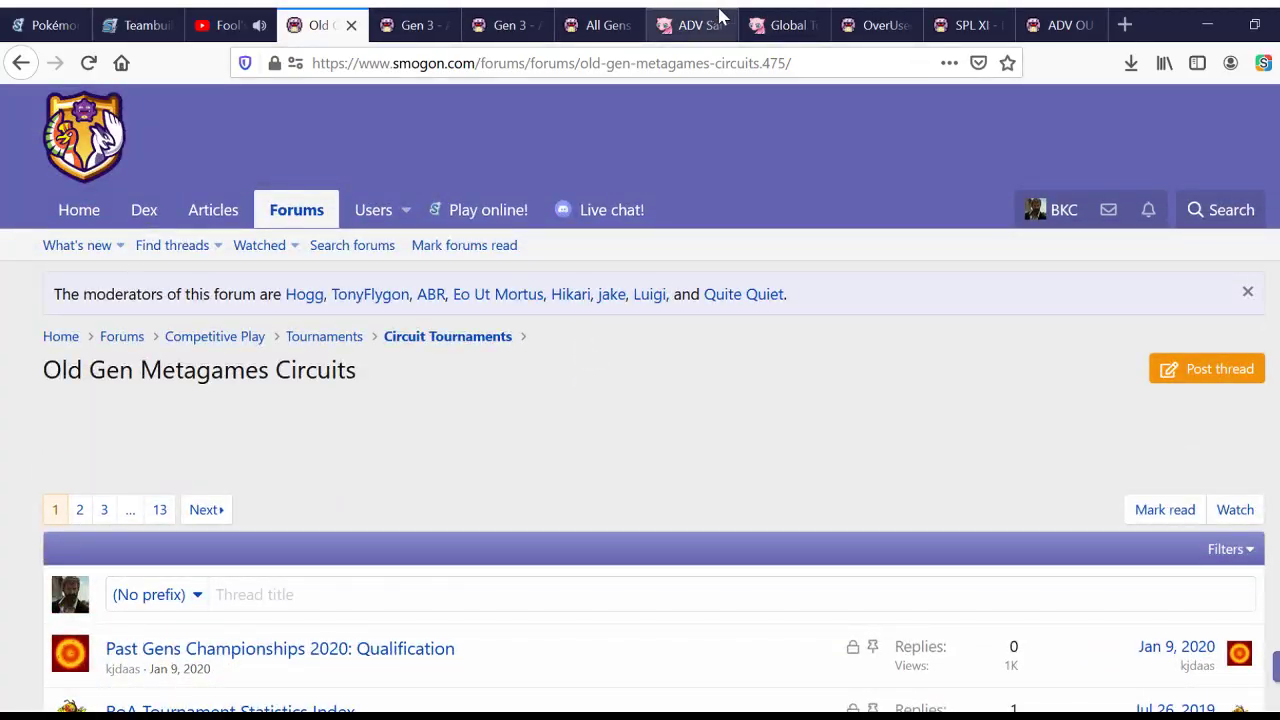
Step: Return from the ADV Sample Teams thread to Pokémon Perfect's ADV OU forum
left_click(725, 17)
left_click(760, 22)
left_click(872, 22)
left_click(755, 17)
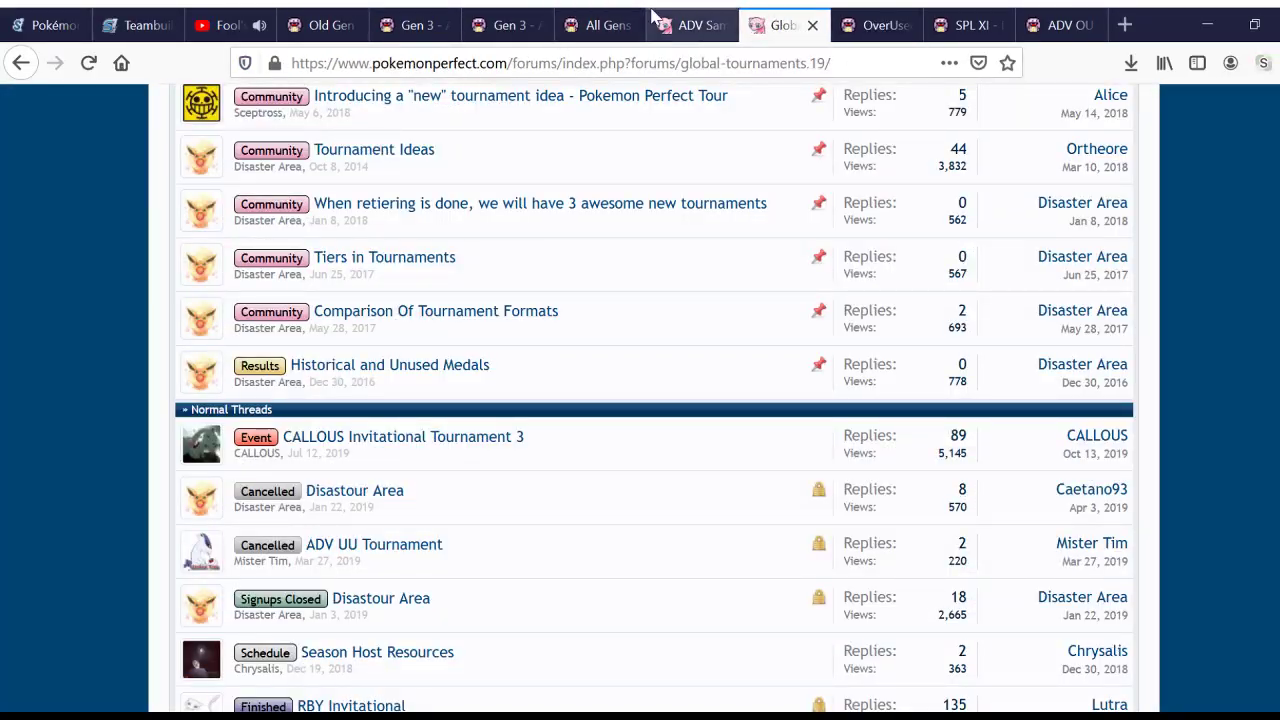
left_click(683, 15)
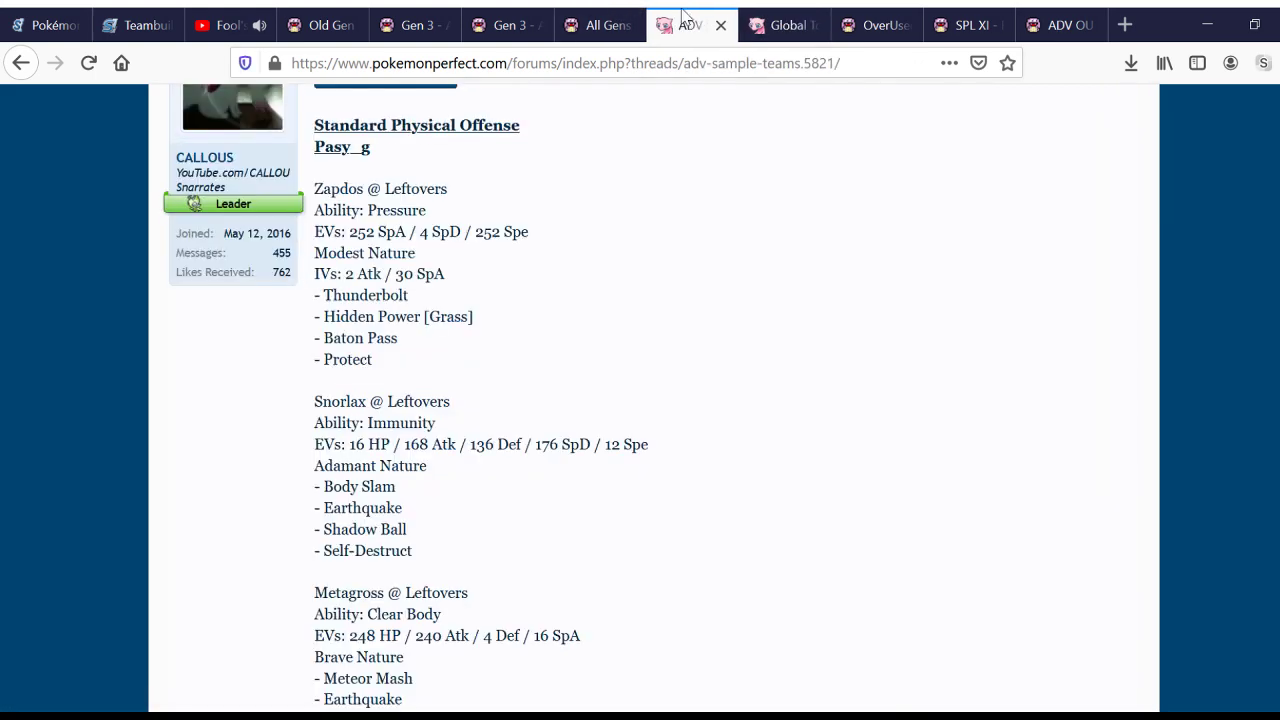
left_click(18, 66)
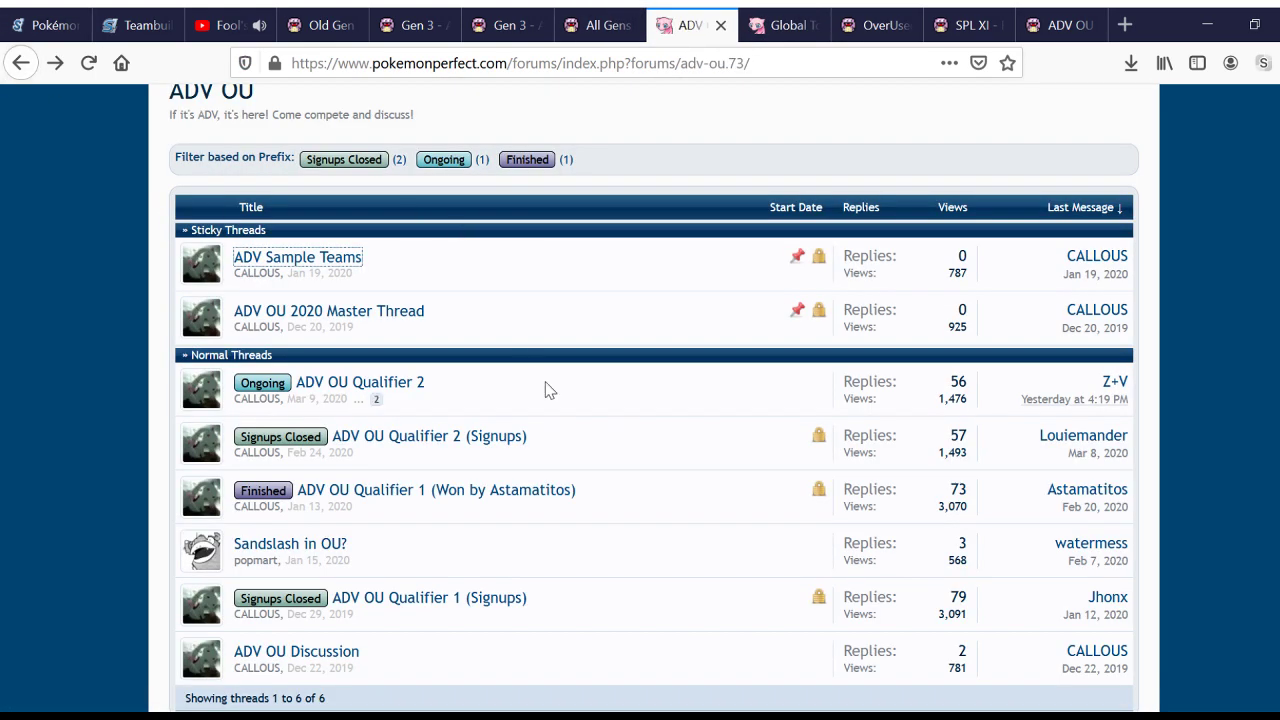
Step: Look over the ADV OU forum's threads and point out the finished ADV OU Qualifier 1 thread
scroll(545, 390, "down", 3)
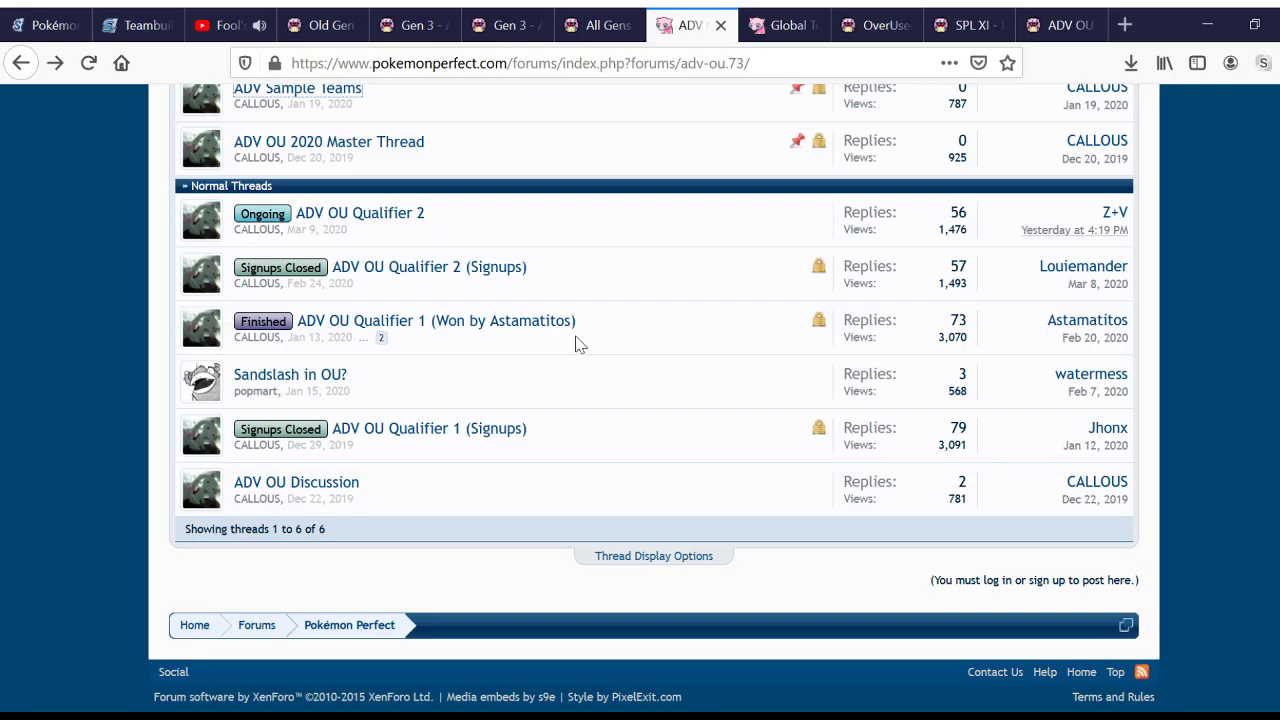
scroll(575, 362, "up", 1)
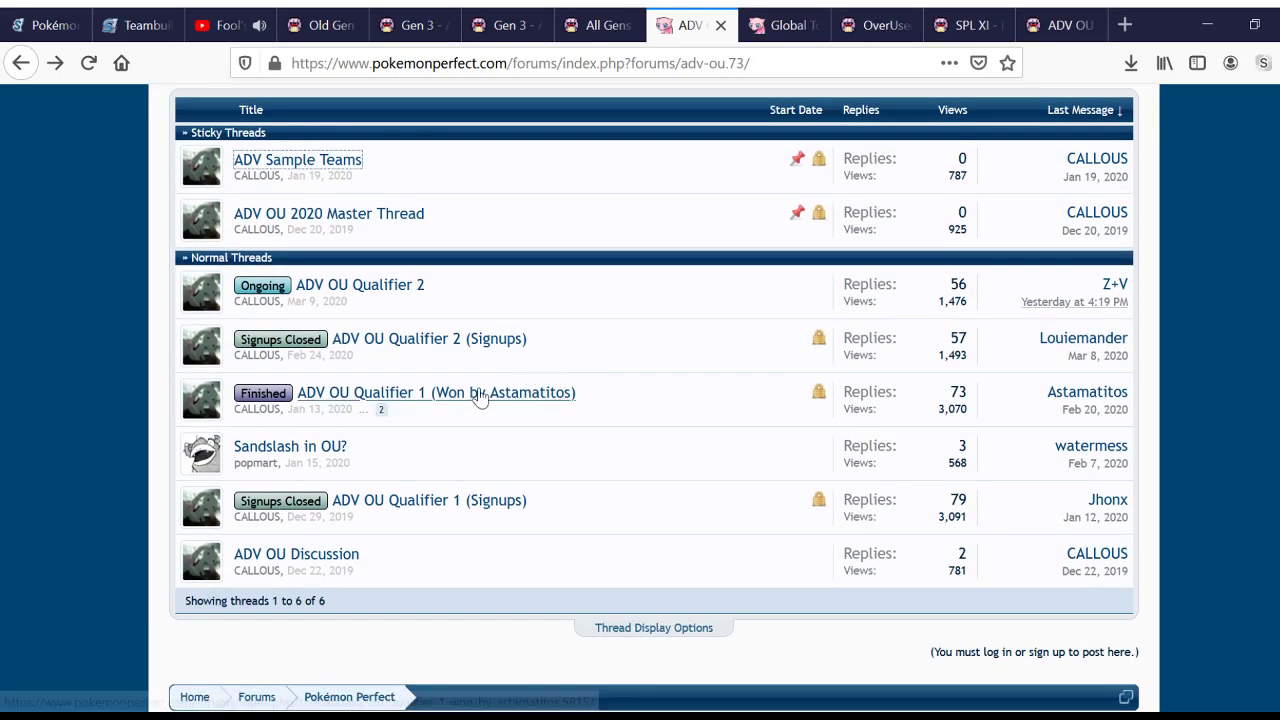
left_click(556, 400)
left_click_drag(556, 400, 290, 400)
left_click(514, 434)
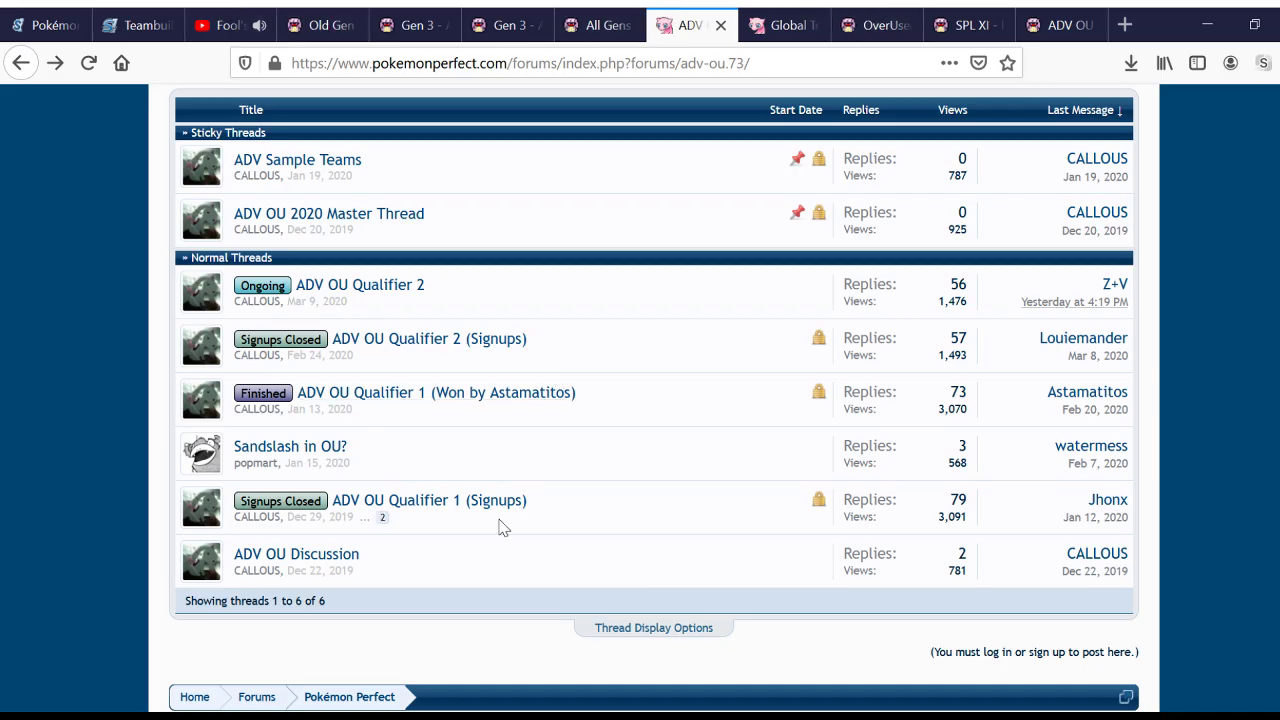
Step: Examine the ADV OU forum's sticky threads, qualifier threads and discussion threads from beginning to end
scroll(584, 445, "up", 4)
scroll(584, 450, "down", 3)
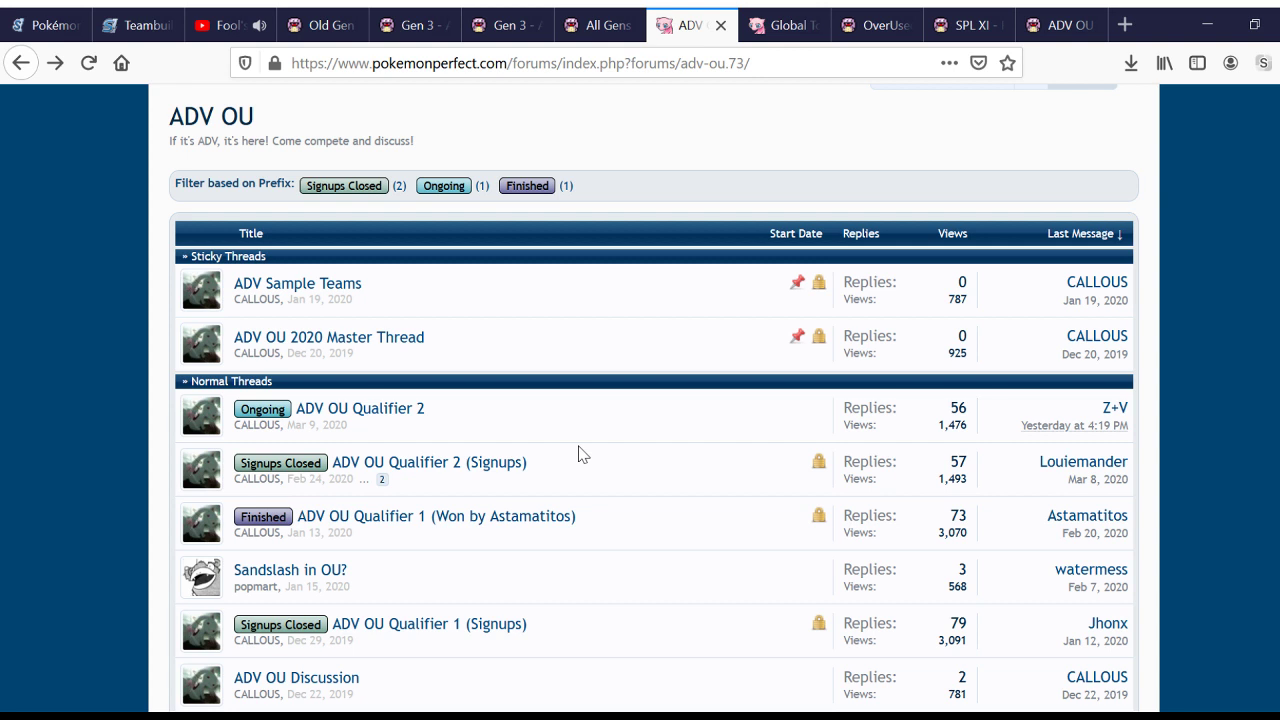
scroll(578, 455, "down", 3)
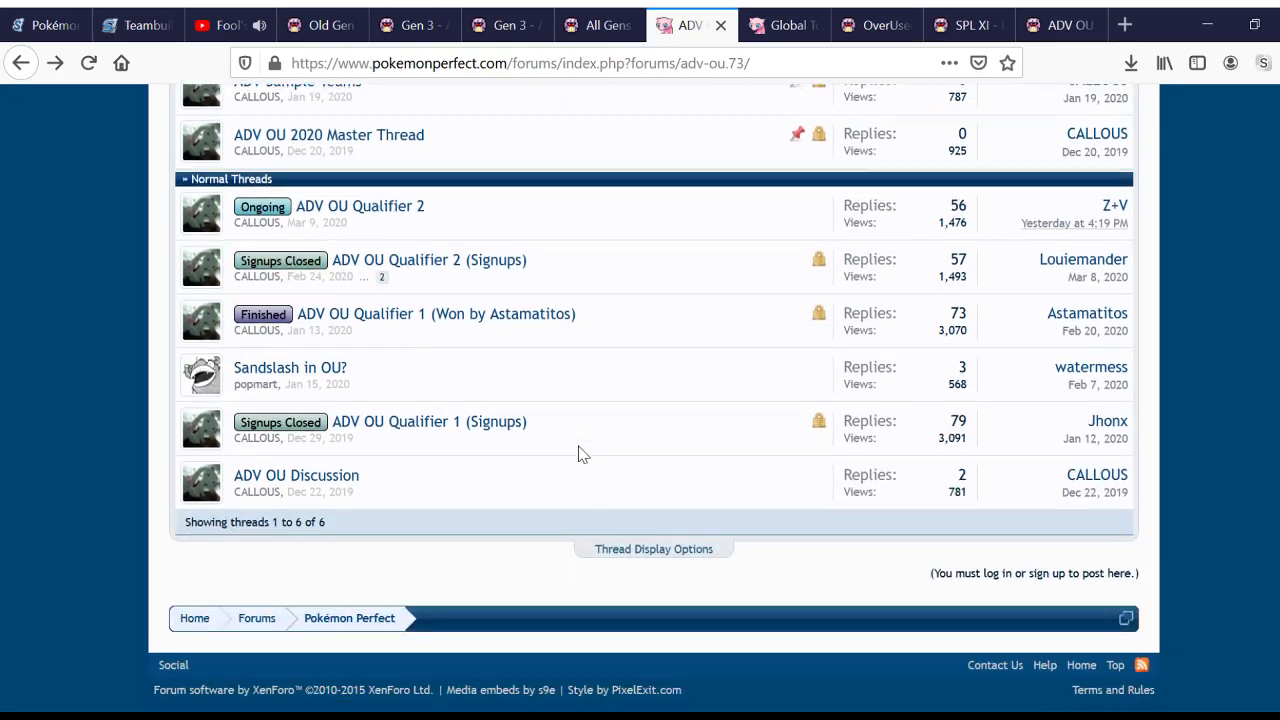
scroll(577, 451, "up", 7)
scroll(577, 451, "down", 6)
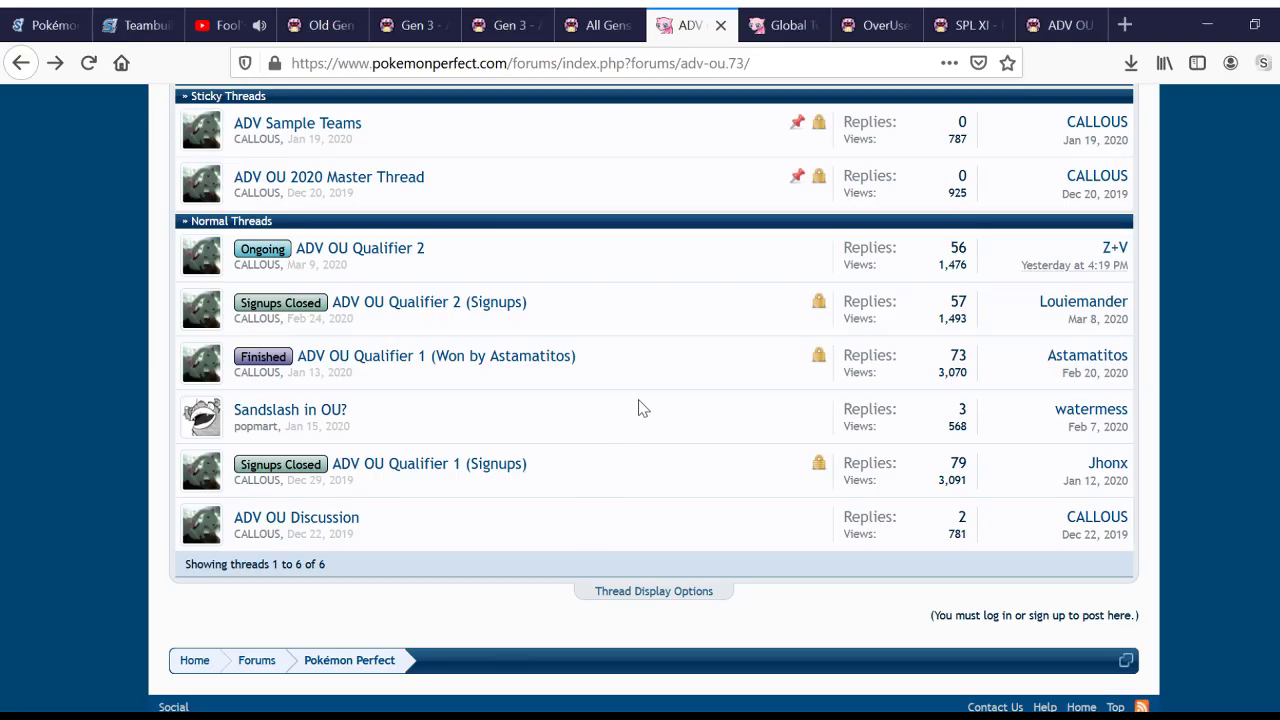
scroll(641, 410, "up", 6)
scroll(641, 412, "down", 3)
scroll(641, 410, "down", 2)
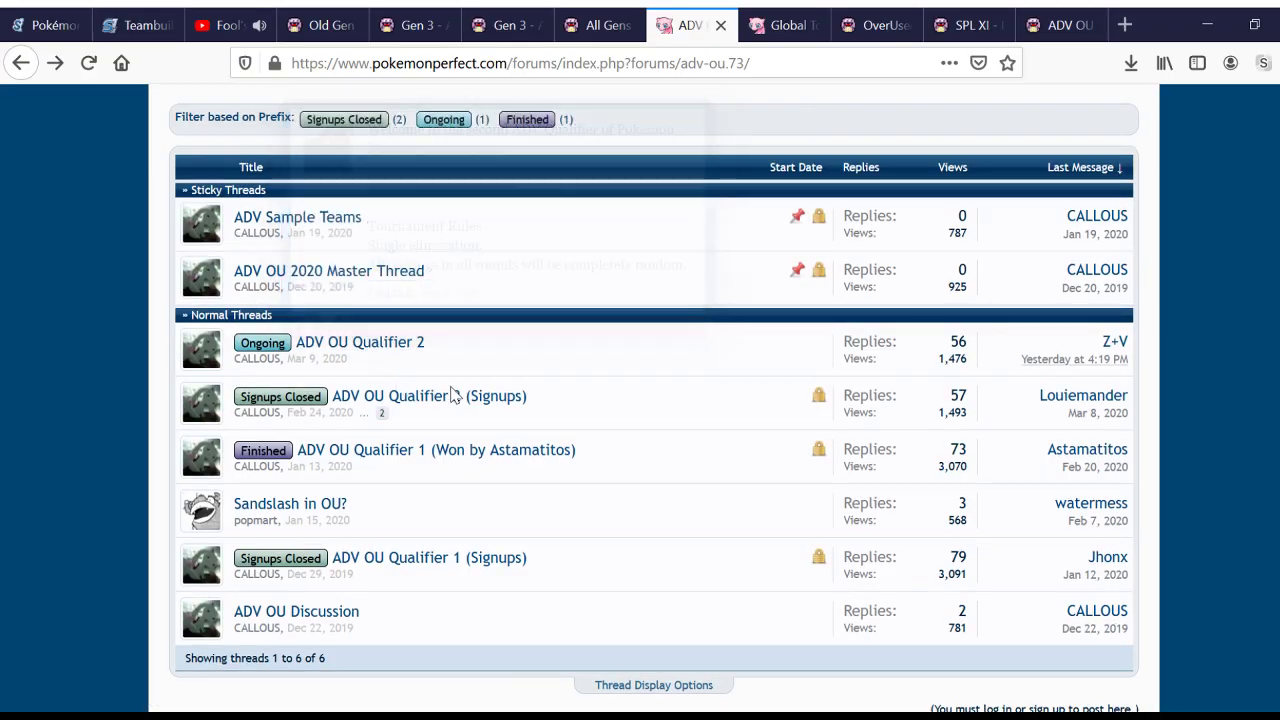
Step: Switch to the Pokémon Showdown teambuilder and look back through the Ruins of Alph chat to its resource and sample links
left_click(145, 18)
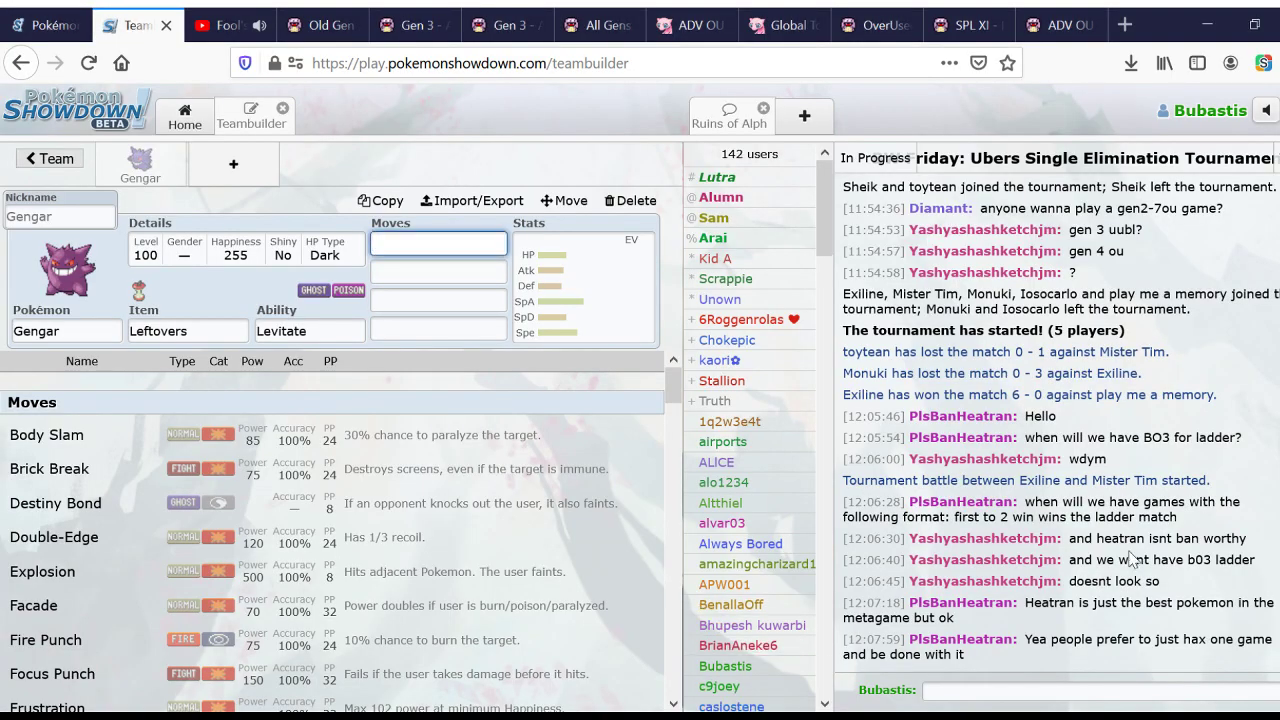
scroll(1130, 563, "up", 3)
scroll(1130, 563, "up", 10)
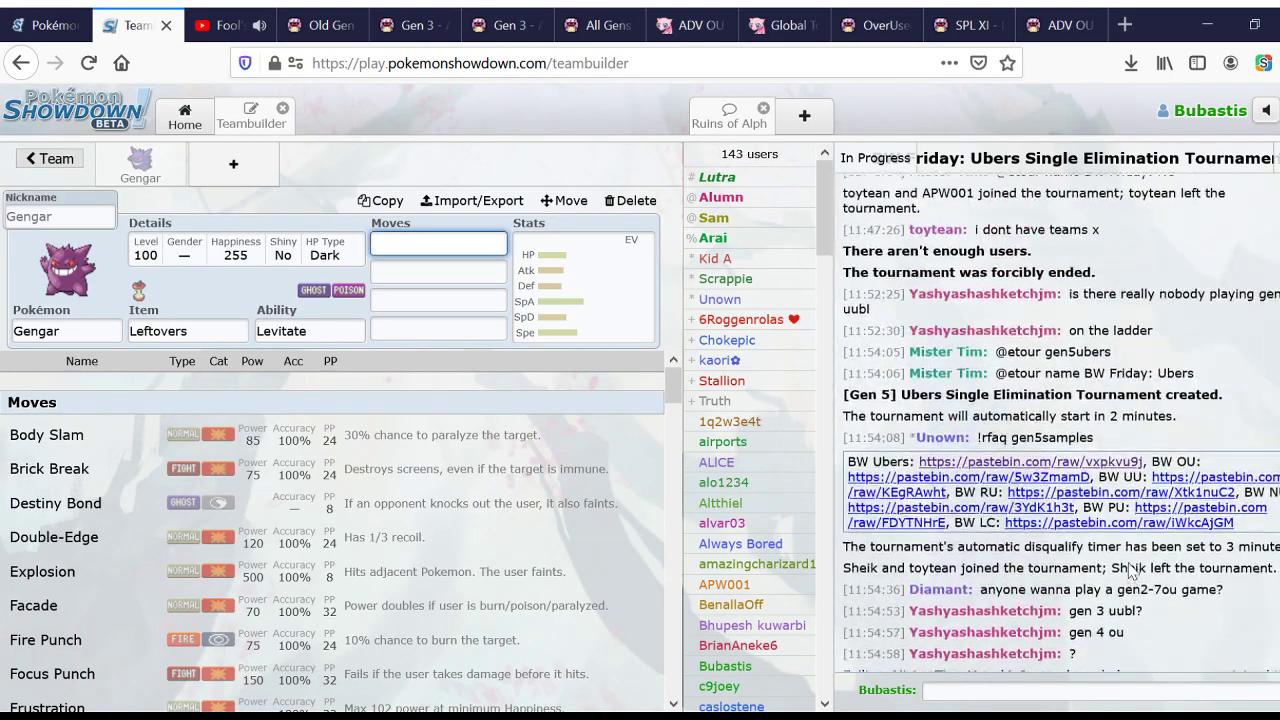
scroll(1130, 563, "down", 8)
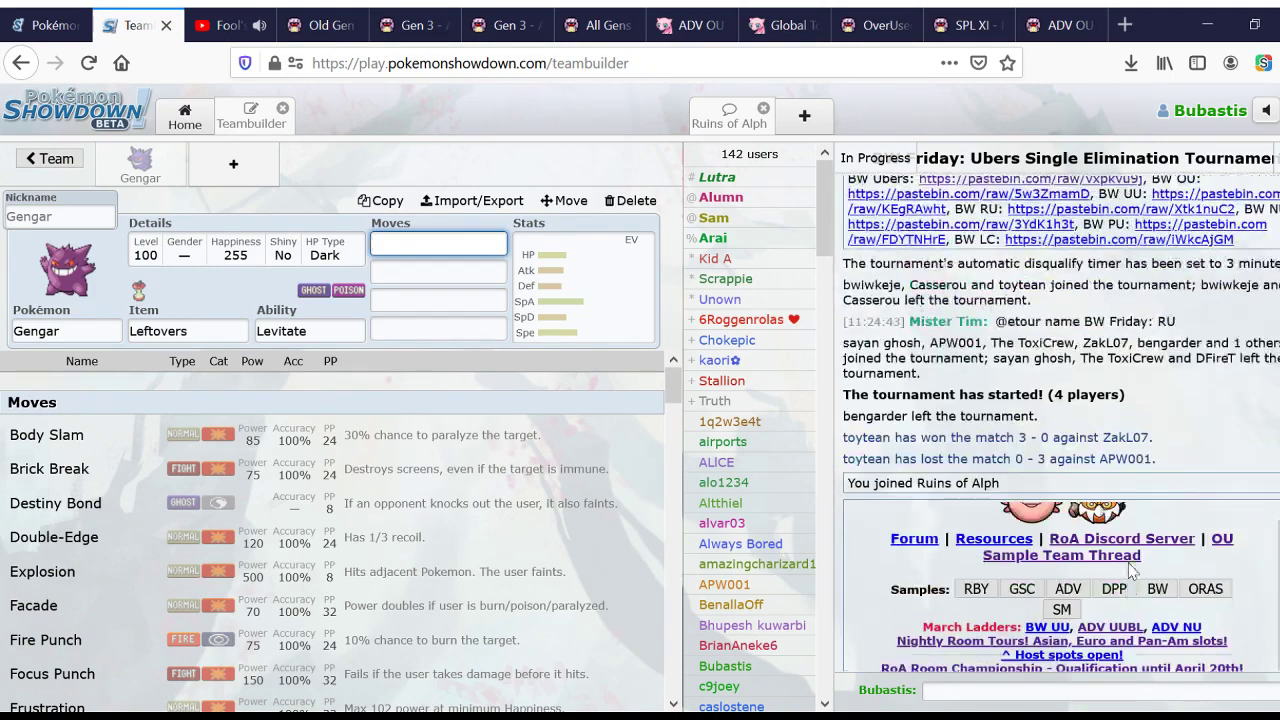
scroll(1130, 566, "down", 10)
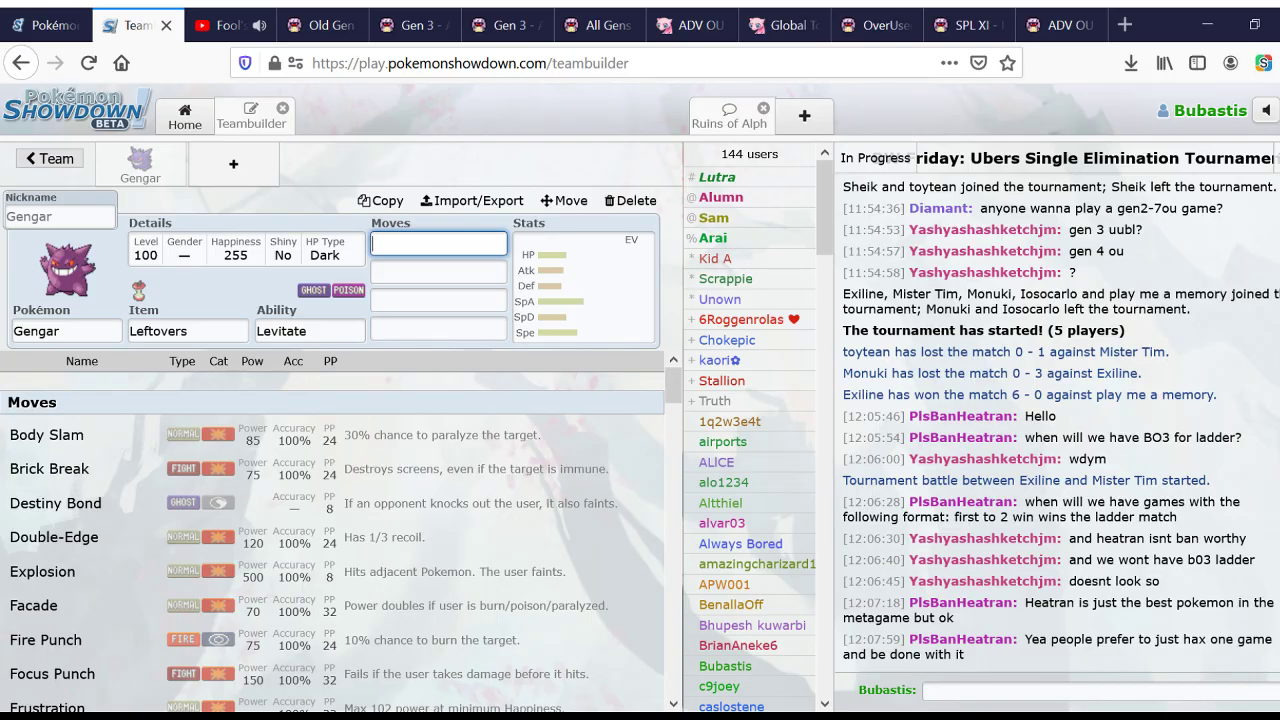
key("alt+Tab")
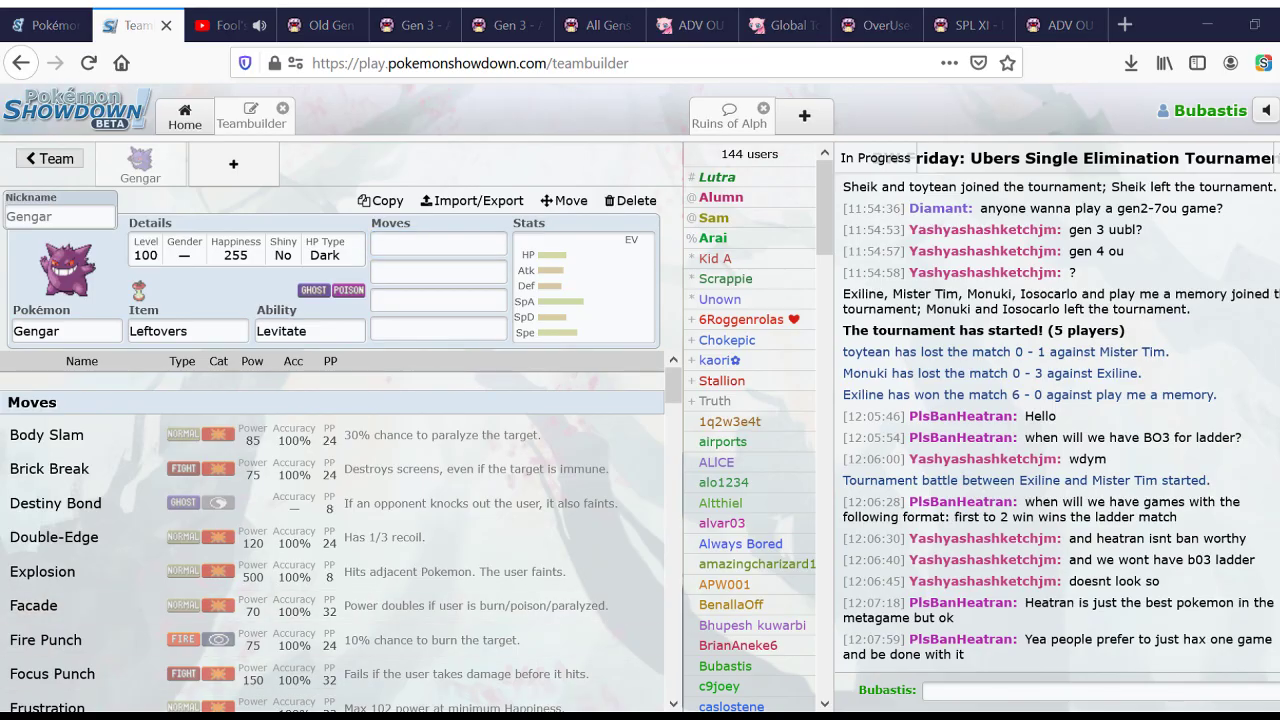
key("alt+Tab")
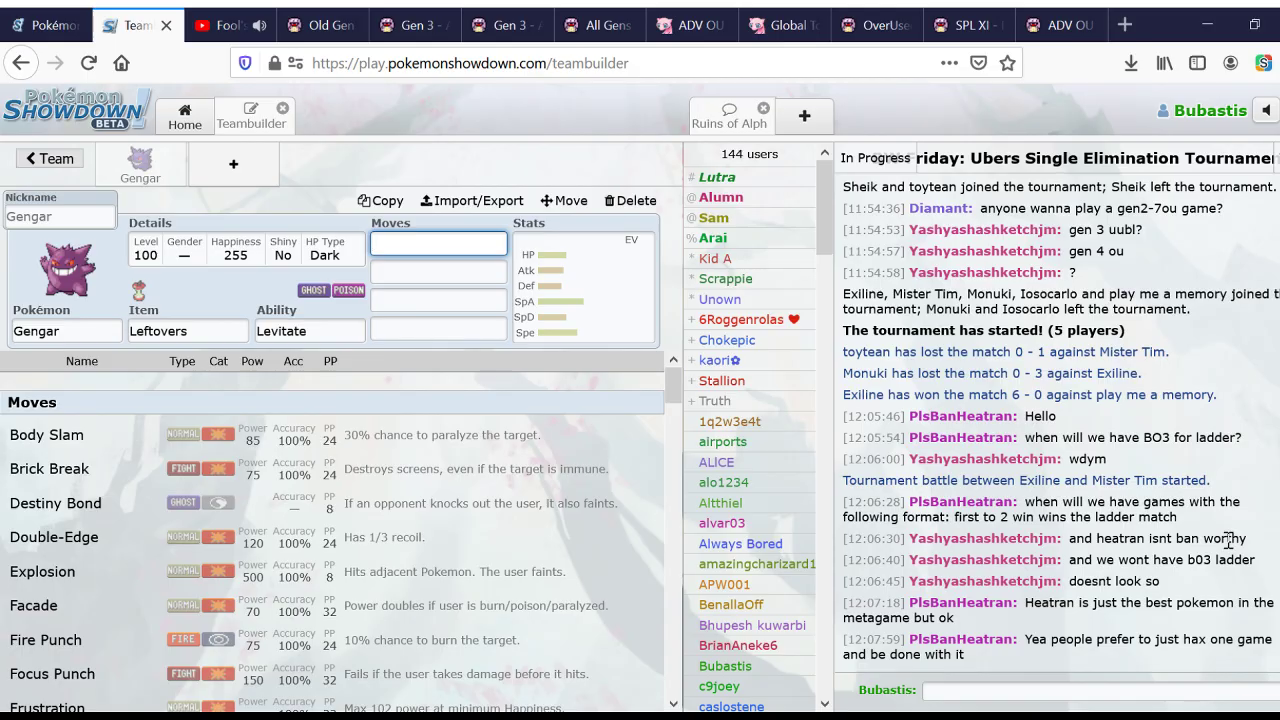
left_click(1143, 664)
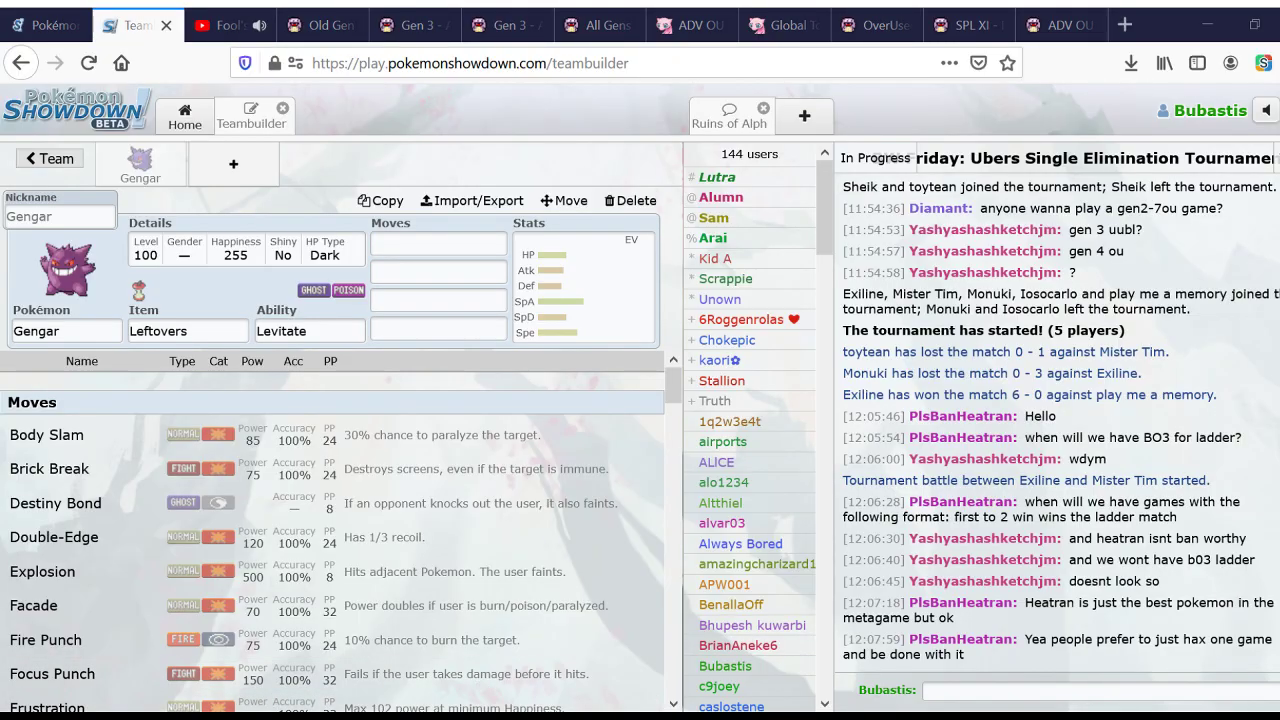
Step: Switch to the ADV OU Teambuilding/Strategy thread and look over its table of contents, introduction, goals and core rankings sections
key("alt+Tab")
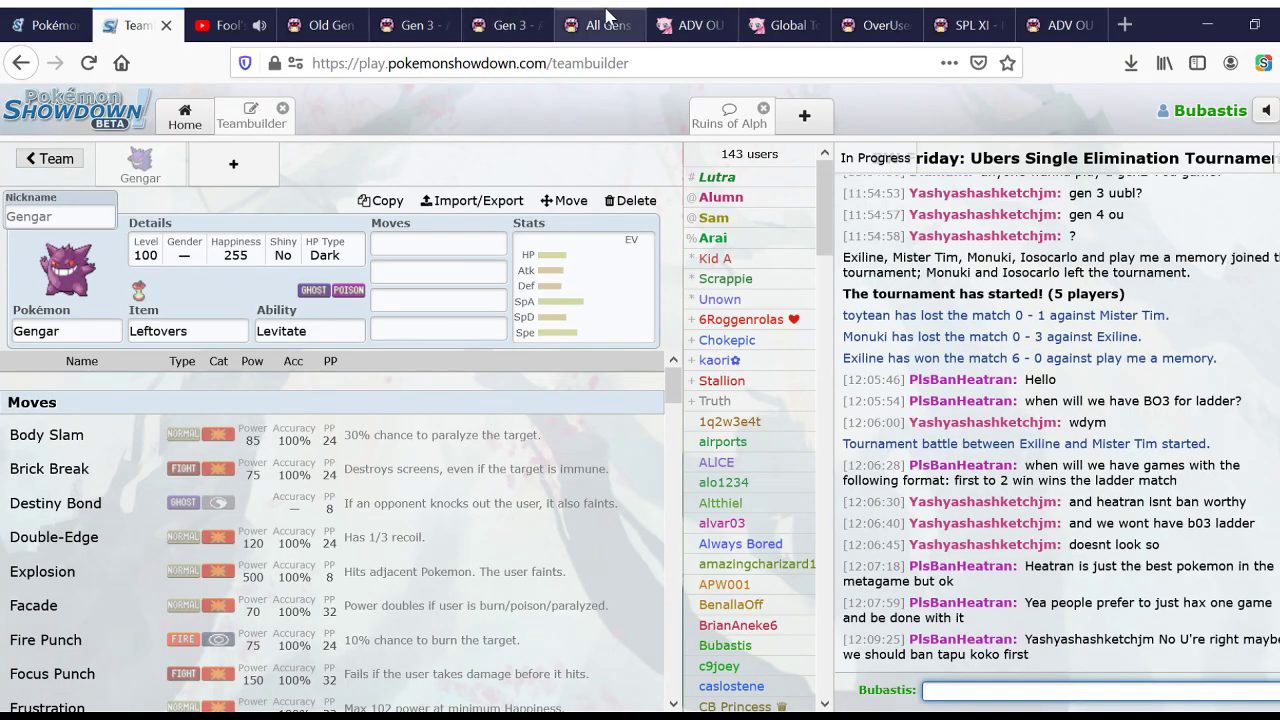
left_click(507, 14)
scroll(586, 366, "down", 2)
scroll(587, 366, "up", 2)
scroll(587, 366, "down", 5)
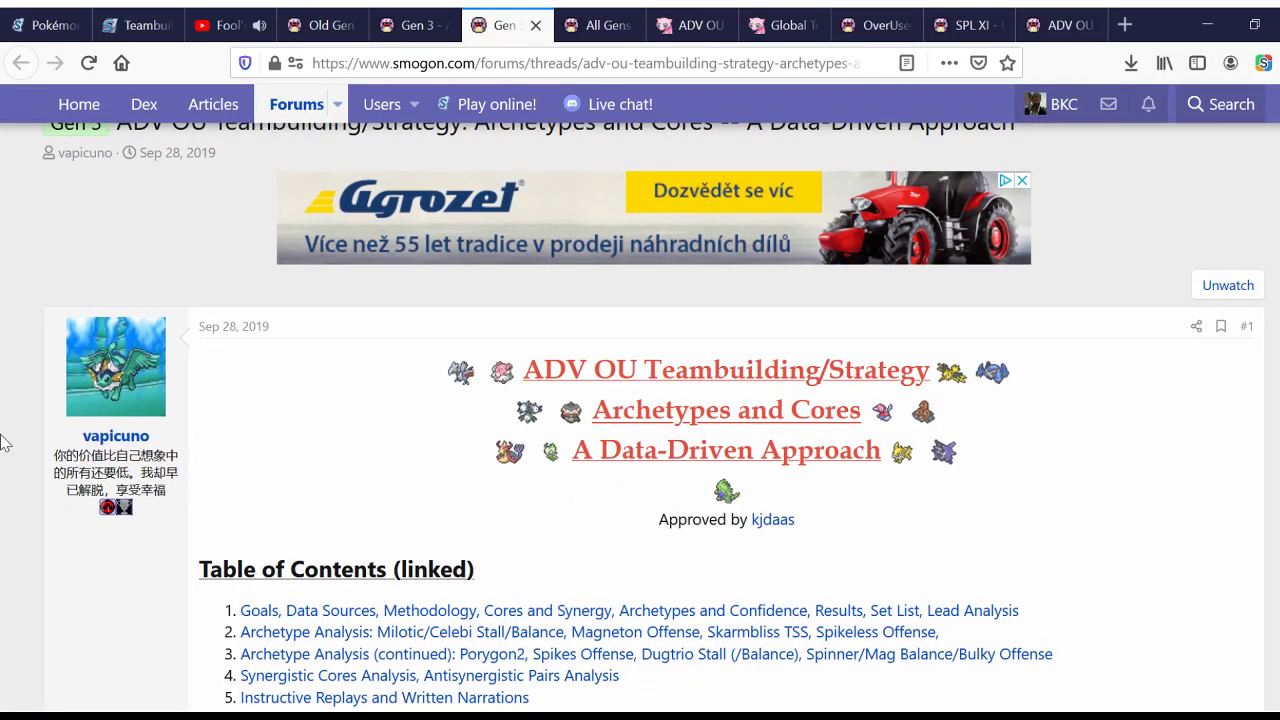
scroll(6, 440, "down", 5)
scroll(157, 480, "up", 2)
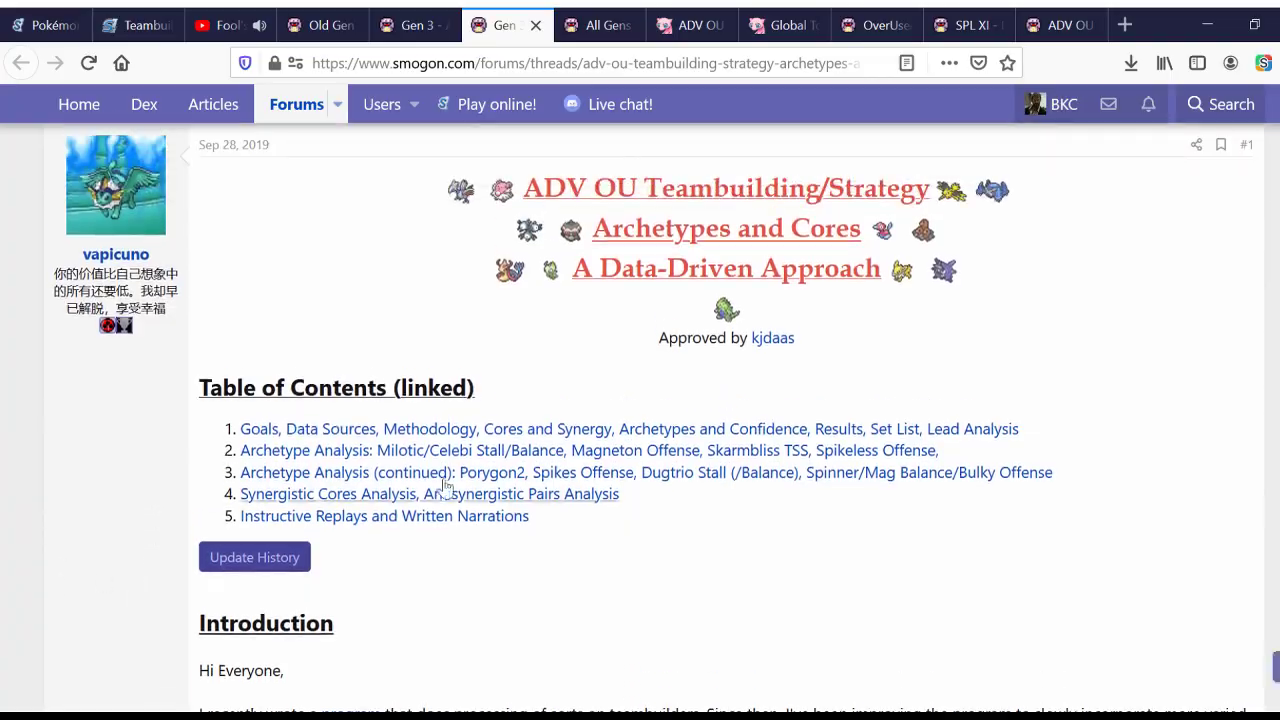
scroll(568, 363, "up", 2)
scroll(568, 363, "down", 15)
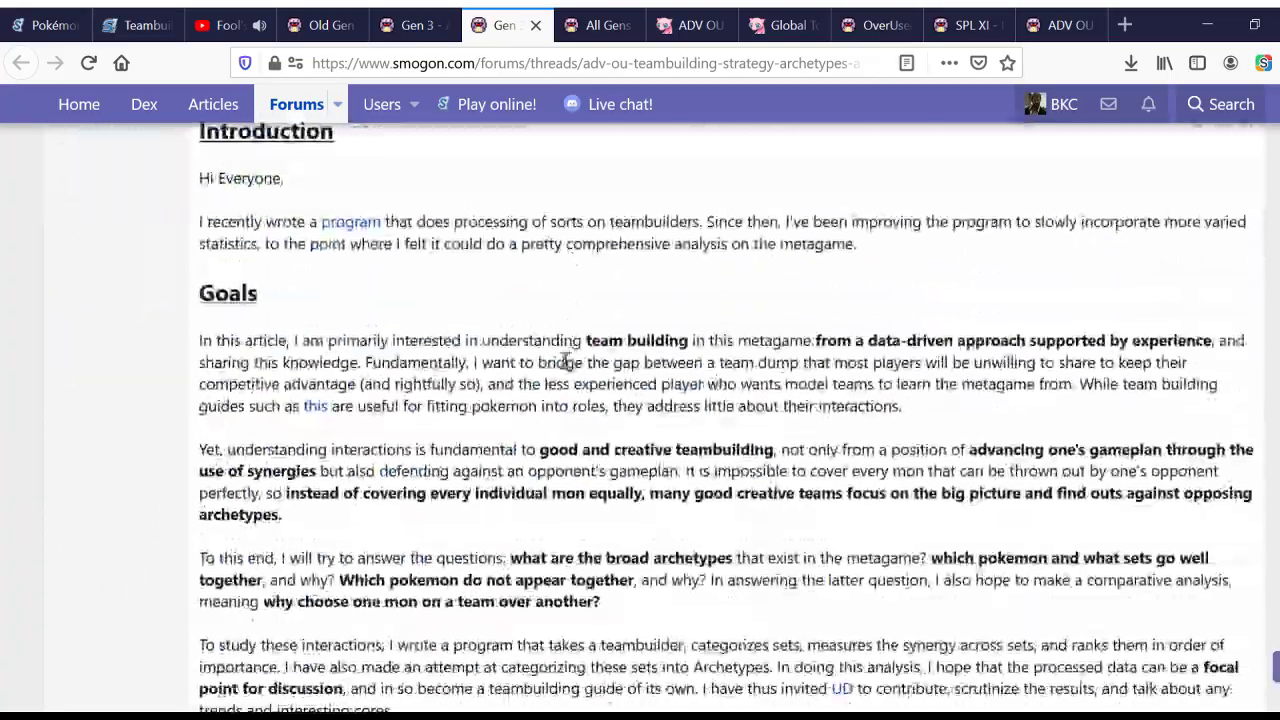
scroll(492, 480, "down", 11)
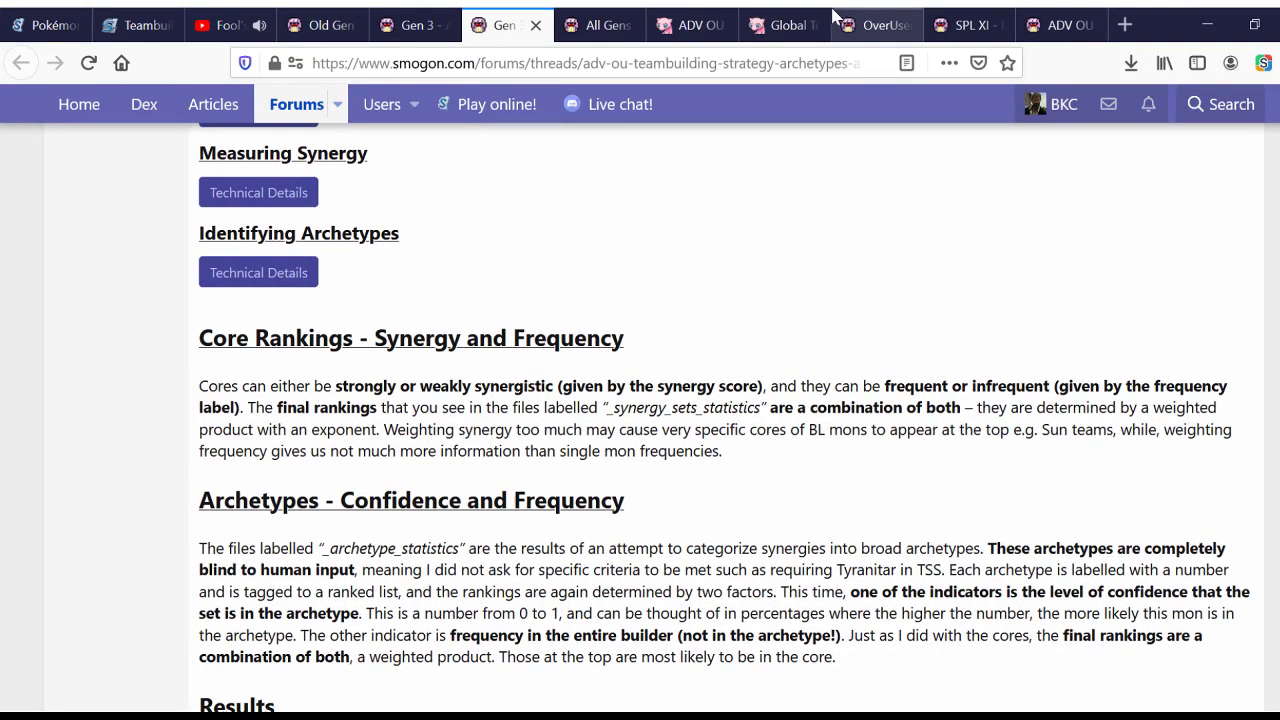
Step: Switch to the Ruins of Alph sample teams thread and look over the ADV OverUsed sample teams
left_click(605, 17)
scroll(634, 297, "up", 10)
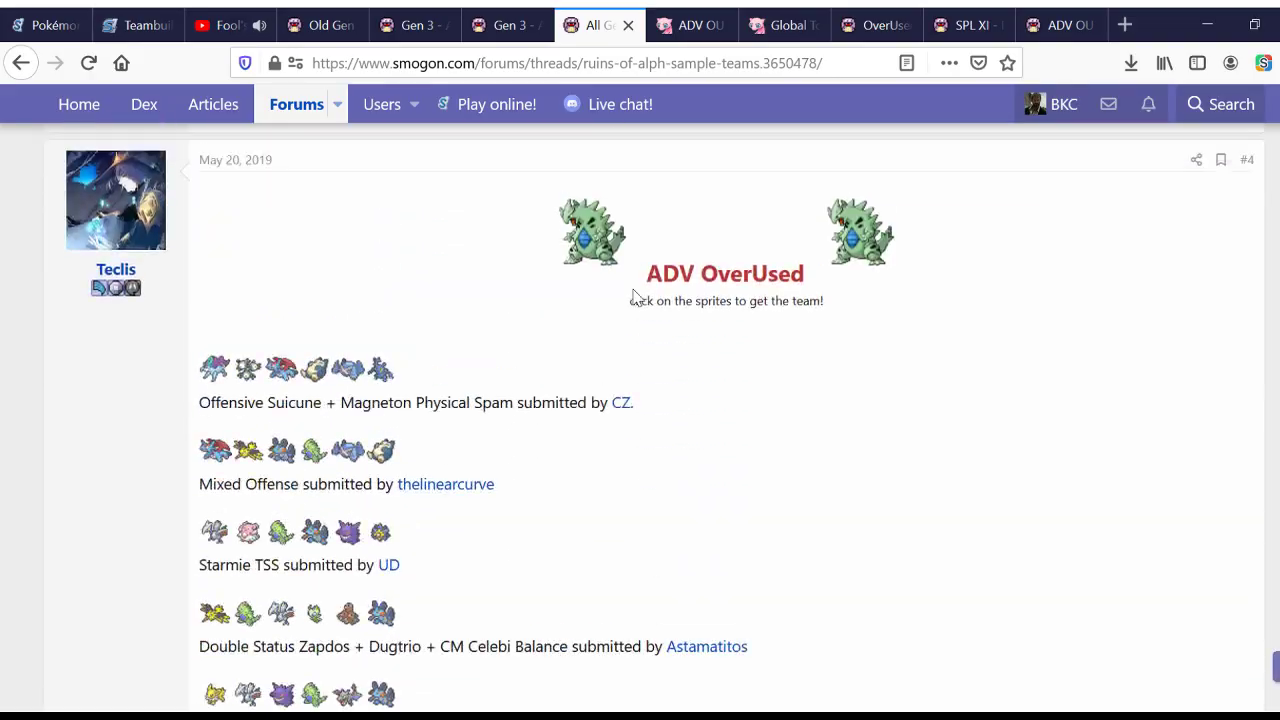
scroll(587, 505, "down", 8)
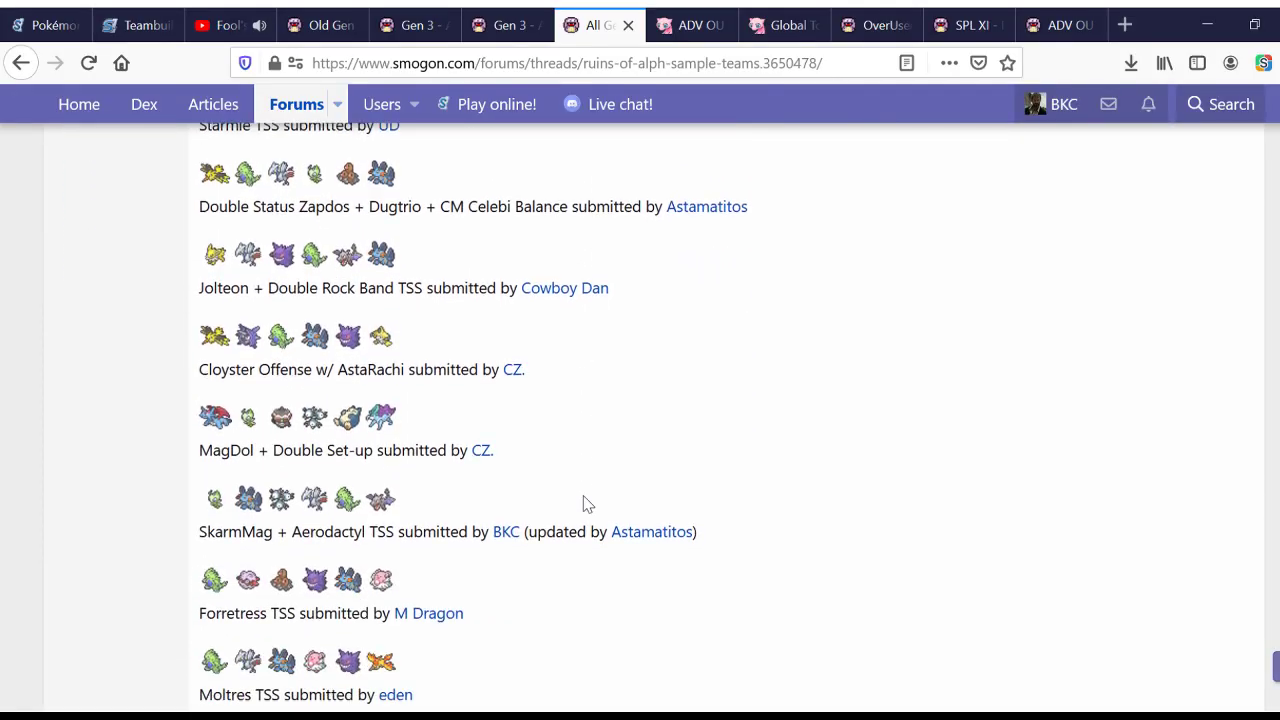
scroll(583, 503, "up", 2)
Step: Return to the ADV OU Teambuilding/Strategy thread and view the technical details under Categorization and Naming of Sets, collapsing them after reading
key("ctrl+shift+Tab")
scroll(128, 321, "up", 5)
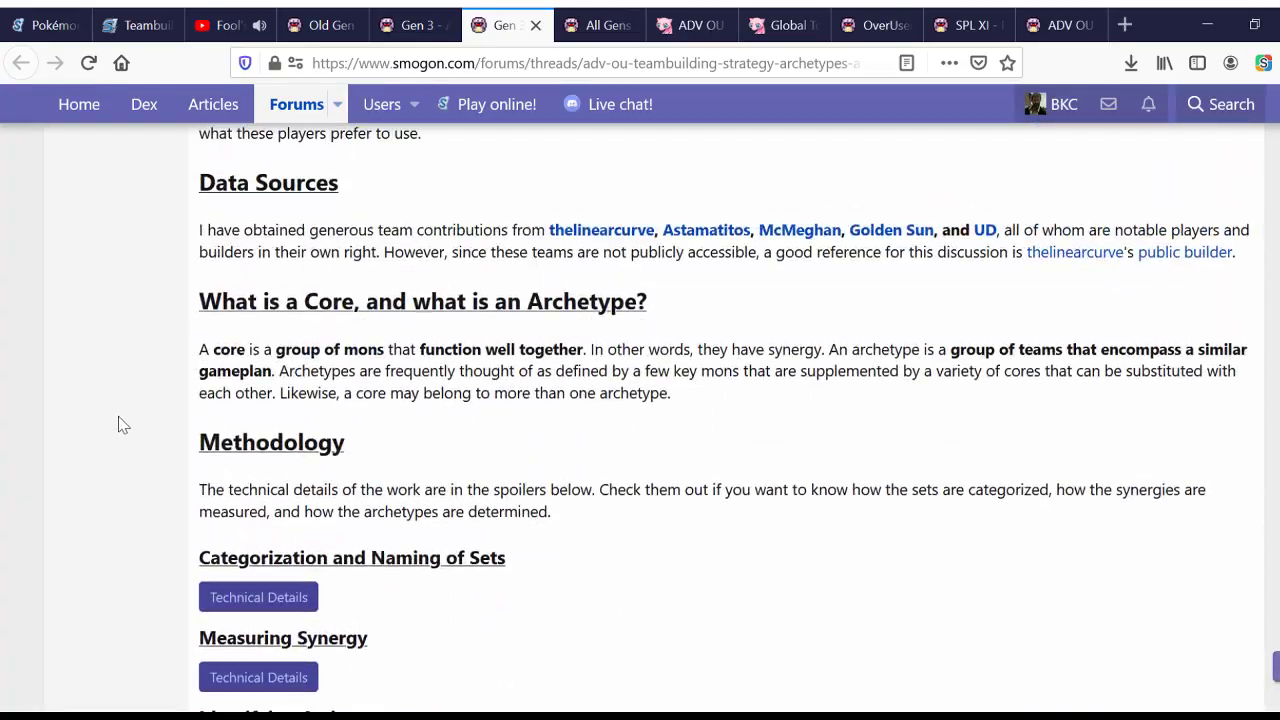
scroll(145, 492, "up", 2)
scroll(143, 500, "down", 4)
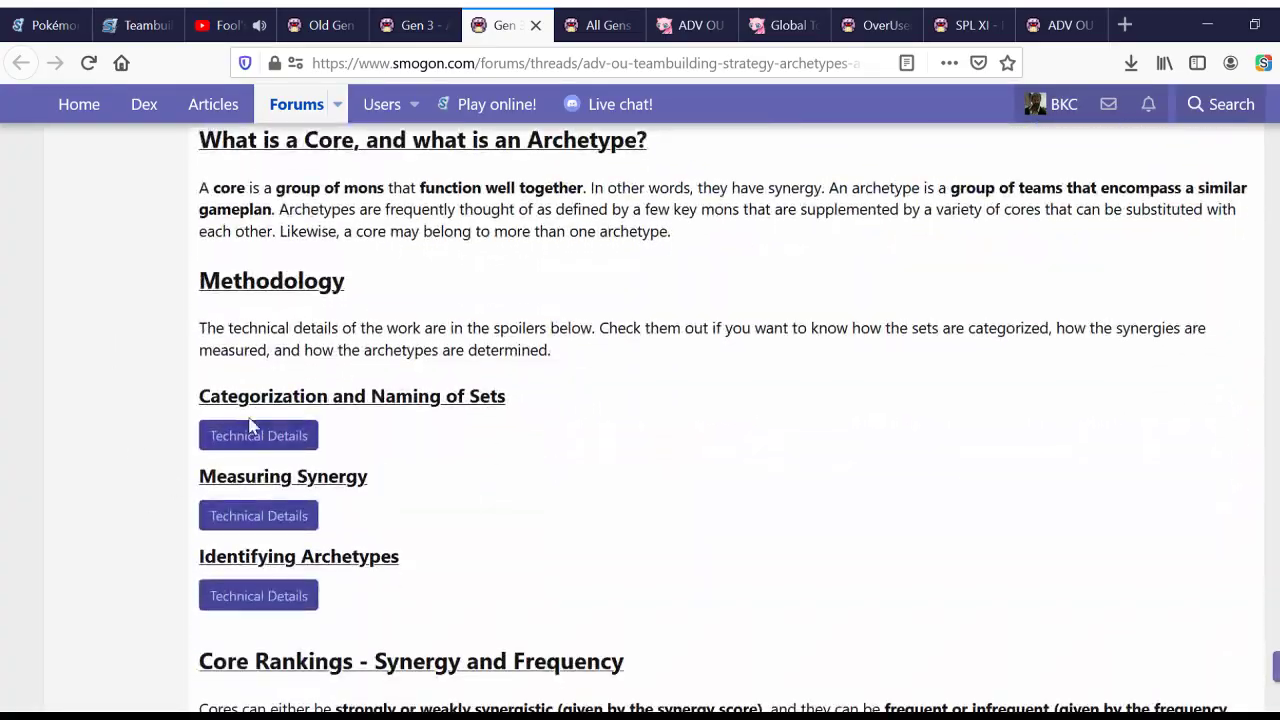
left_click(225, 435)
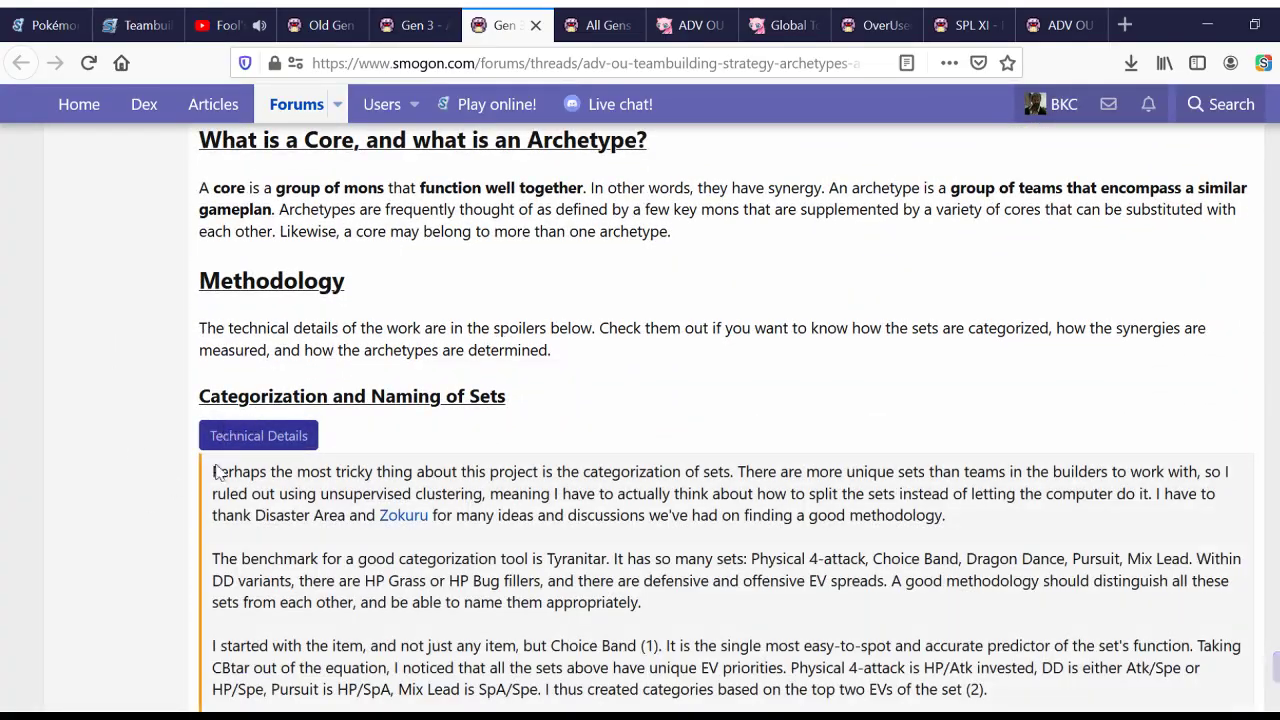
scroll(225, 441, "down", 3)
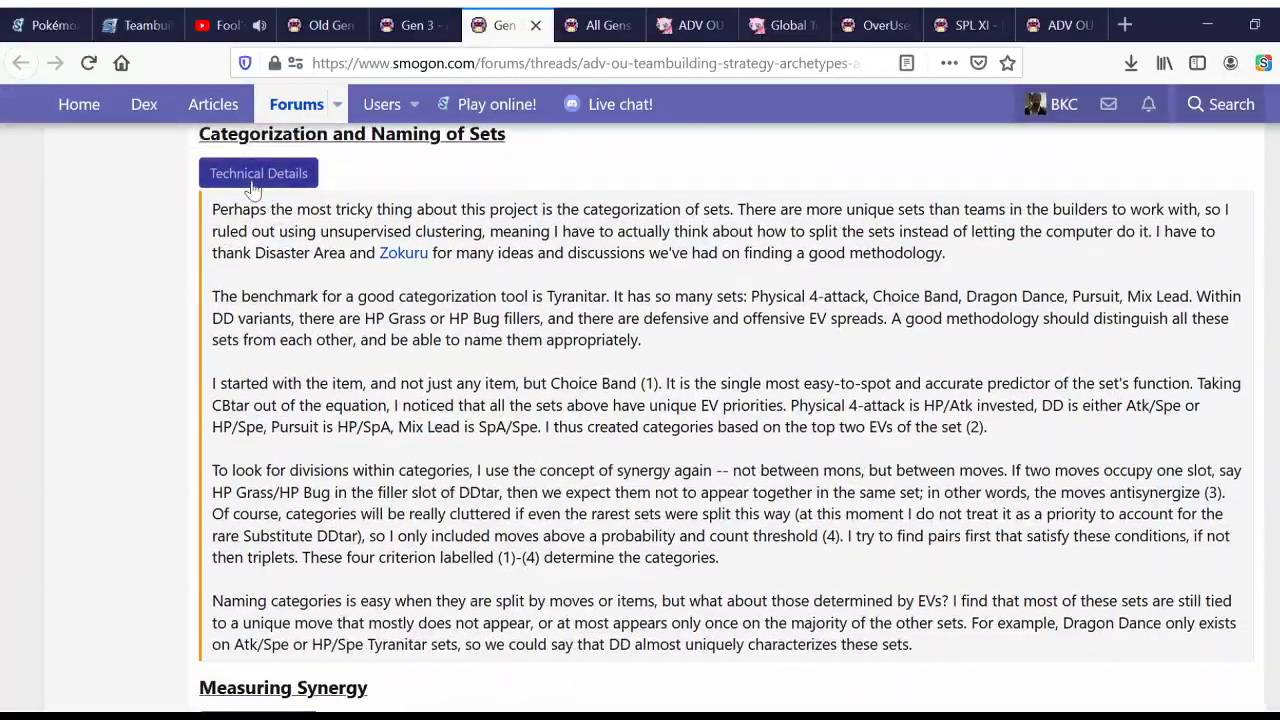
left_click(253, 189)
Step: Examine the thread's Lead Analysis and the Archetype Analysis from Milotic/Celebi Stall/Balance through to Magneton Offense
scroll(178, 345, "down", 5)
scroll(178, 345, "down", 6)
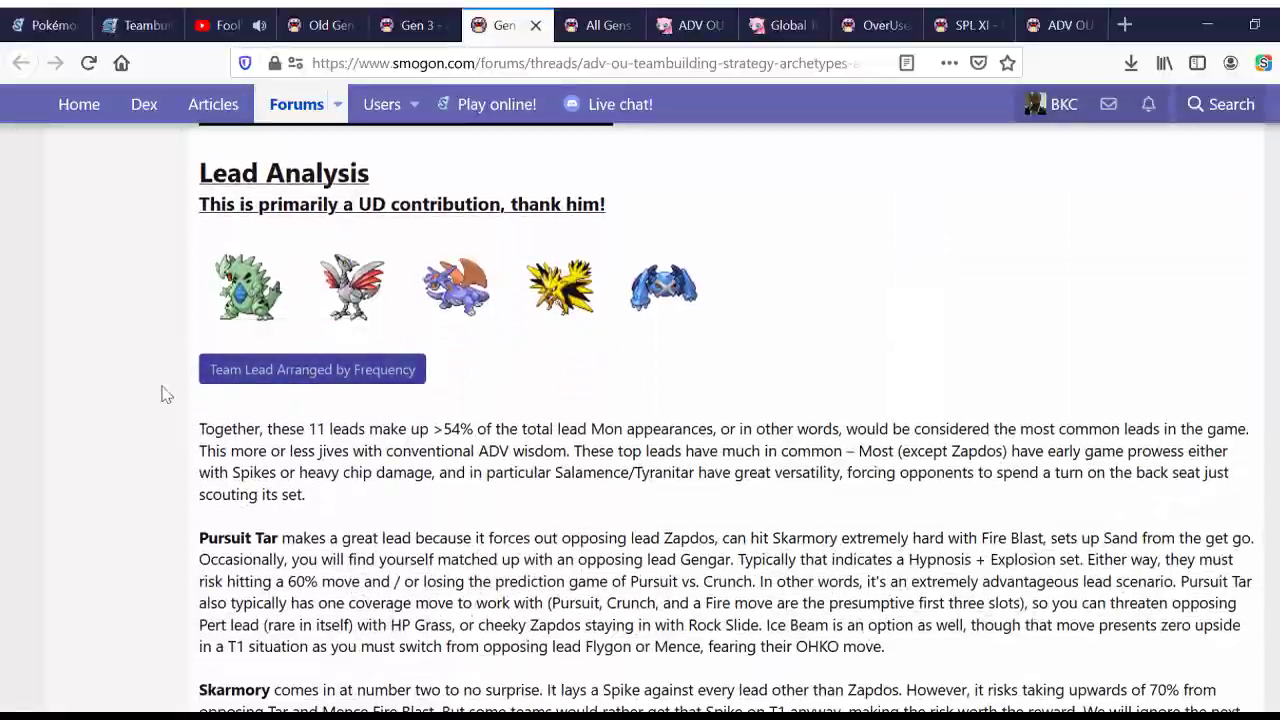
scroll(115, 381, "down", 10)
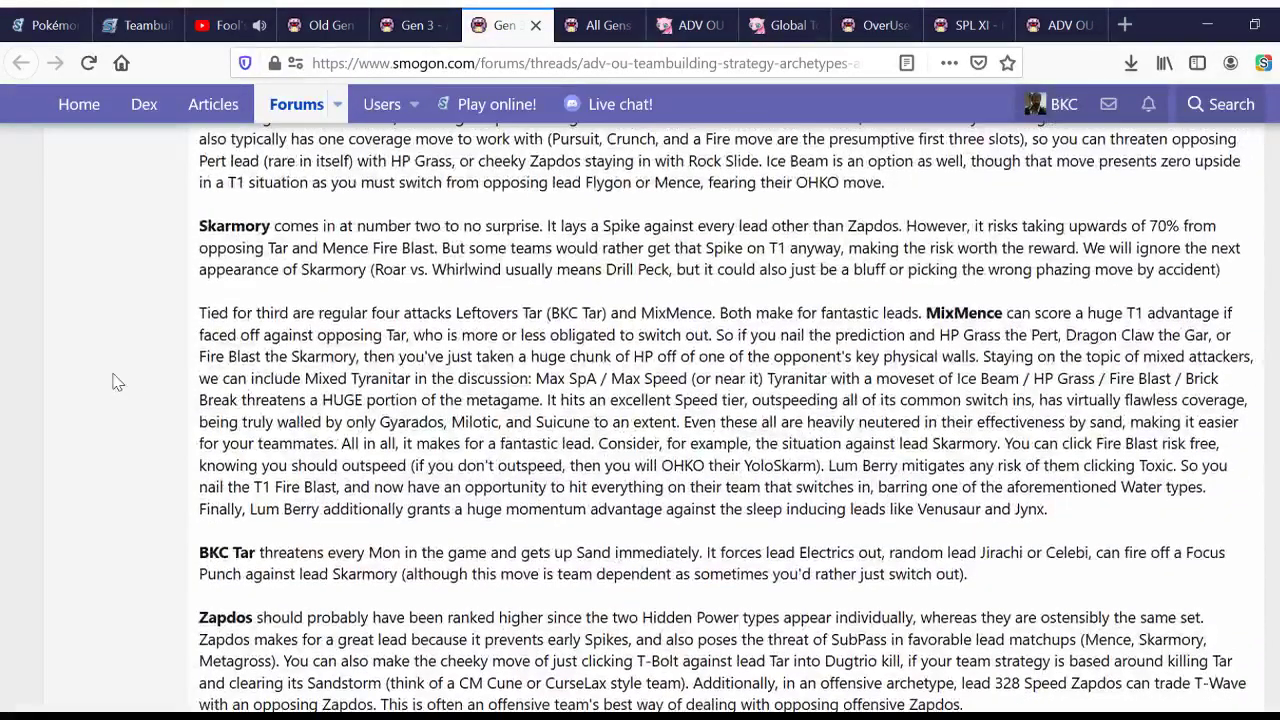
scroll(115, 381, "down", 5)
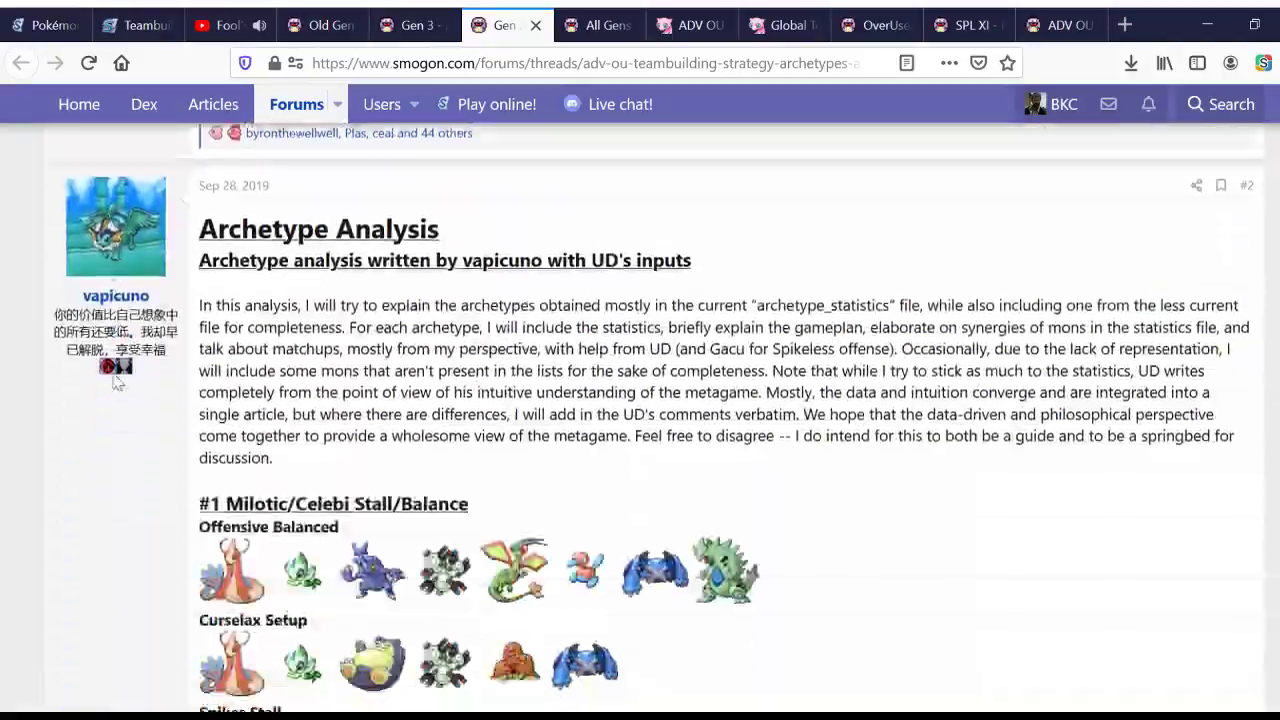
scroll(437, 150, "up", 1)
scroll(112, 470, "down", 3)
scroll(85, 450, "down", 8)
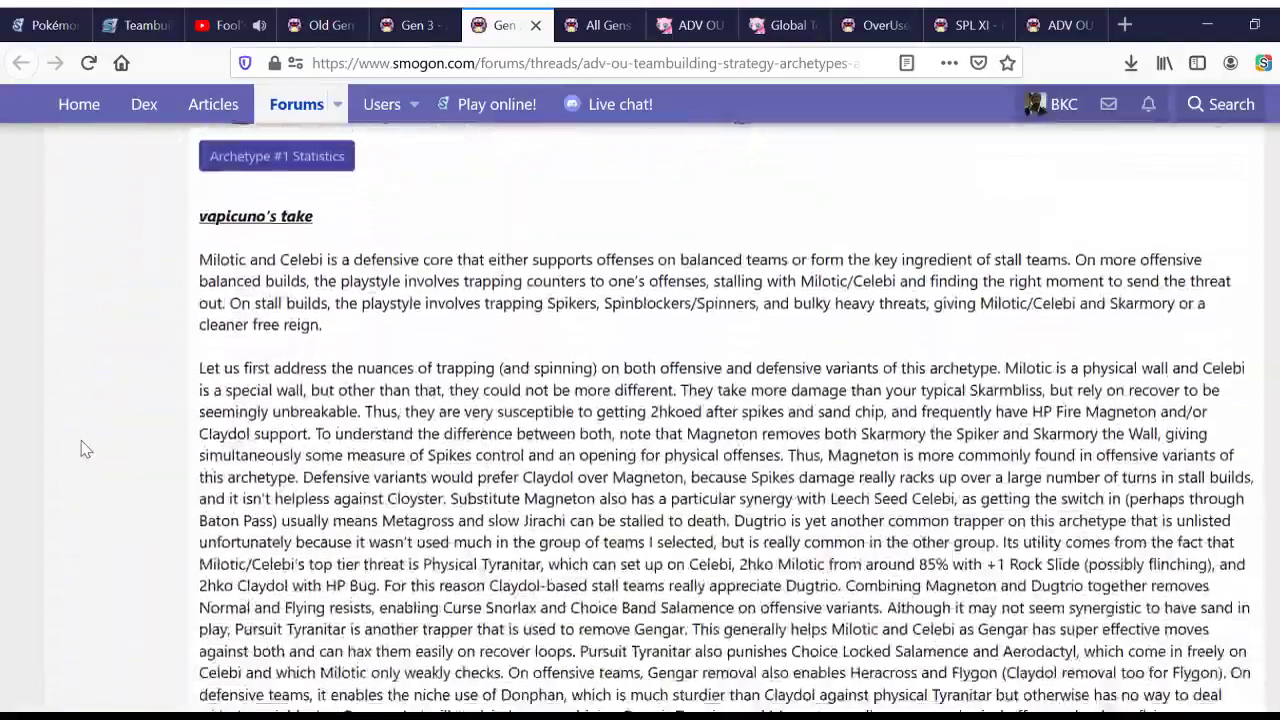
scroll(85, 450, "down", 20)
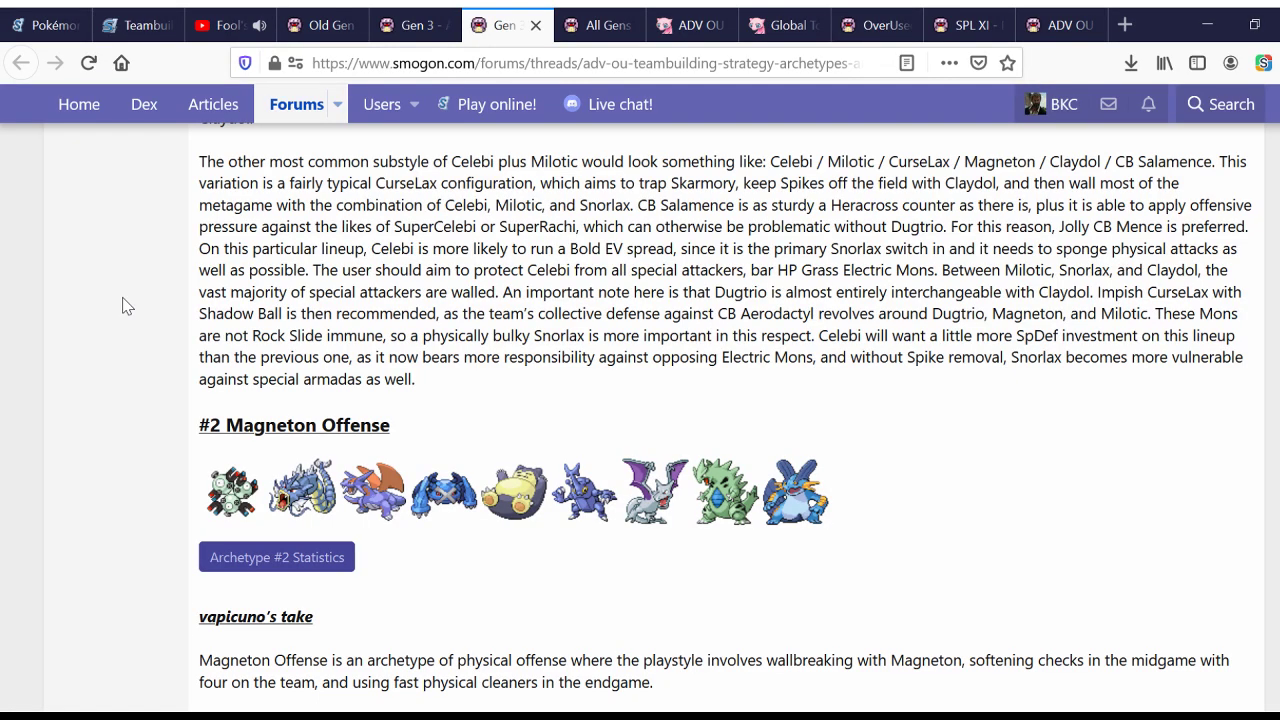
Step: Skim the archetype write-ups in the ADV OU teambuilding thread, from Milotic and Celebi through Porygon2 to archetype #7
scroll(183, 350, "up", 7)
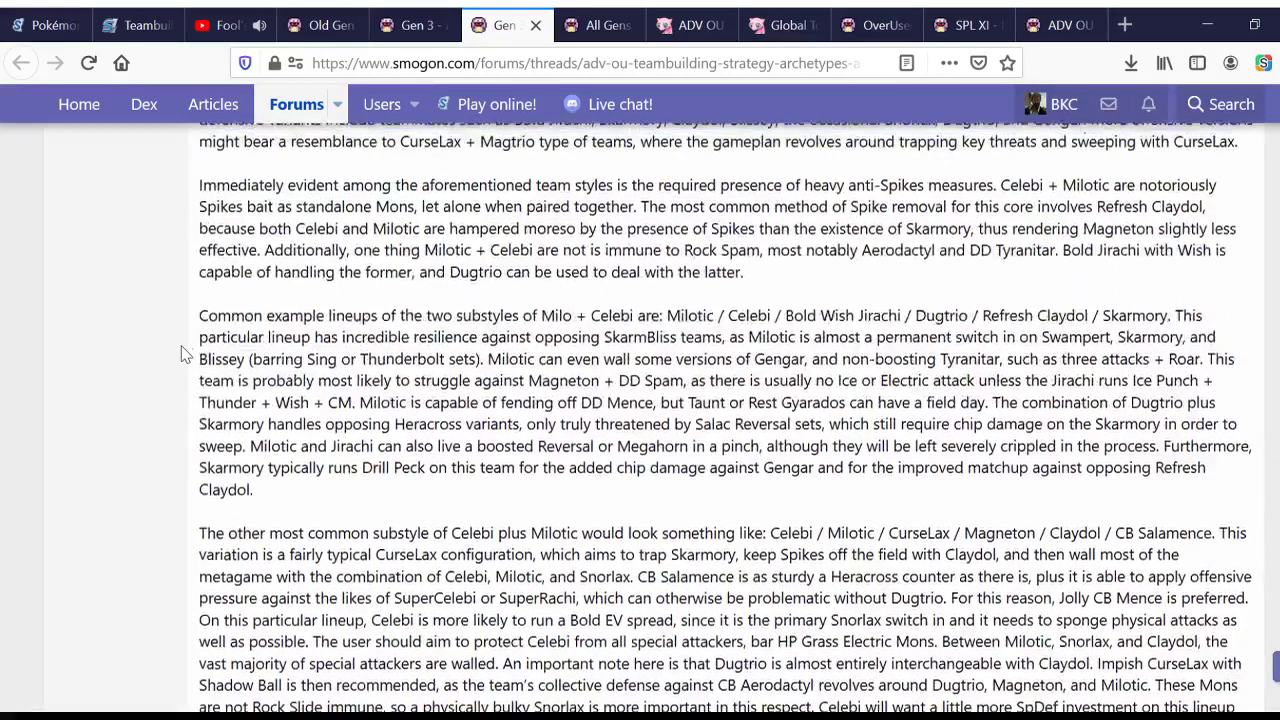
scroll(183, 353, "up", 5)
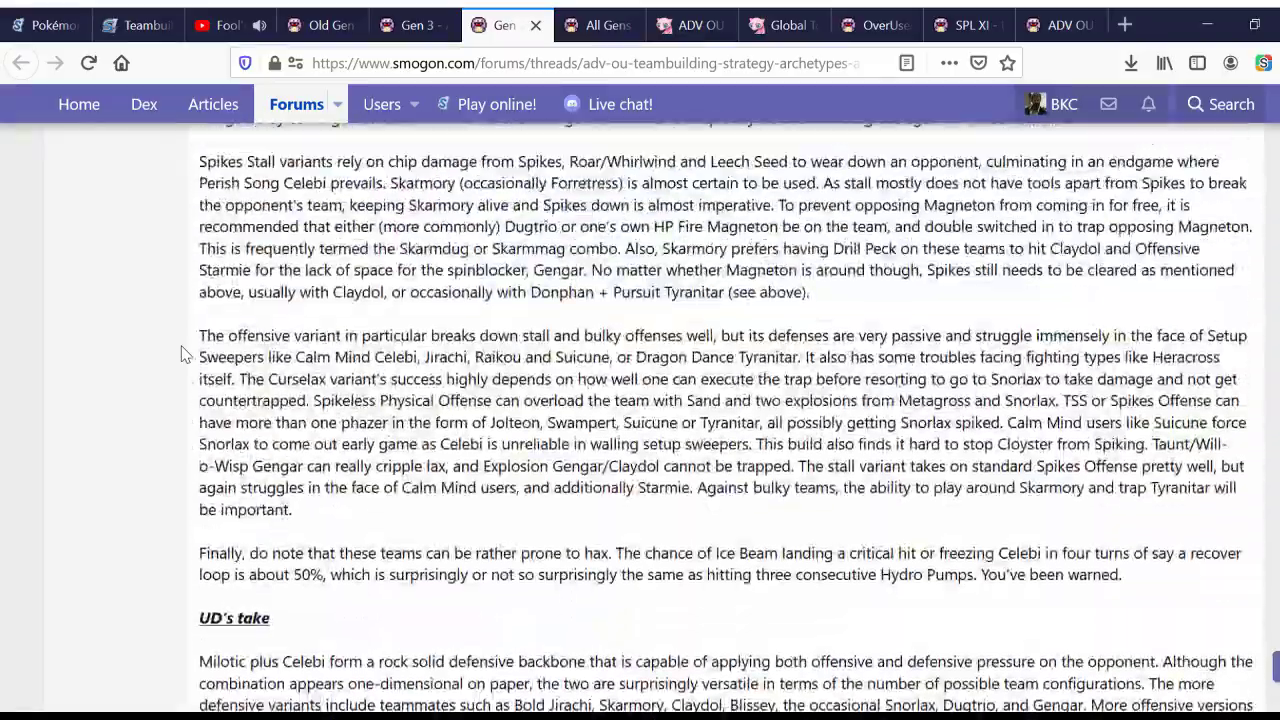
scroll(183, 353, "up", 8)
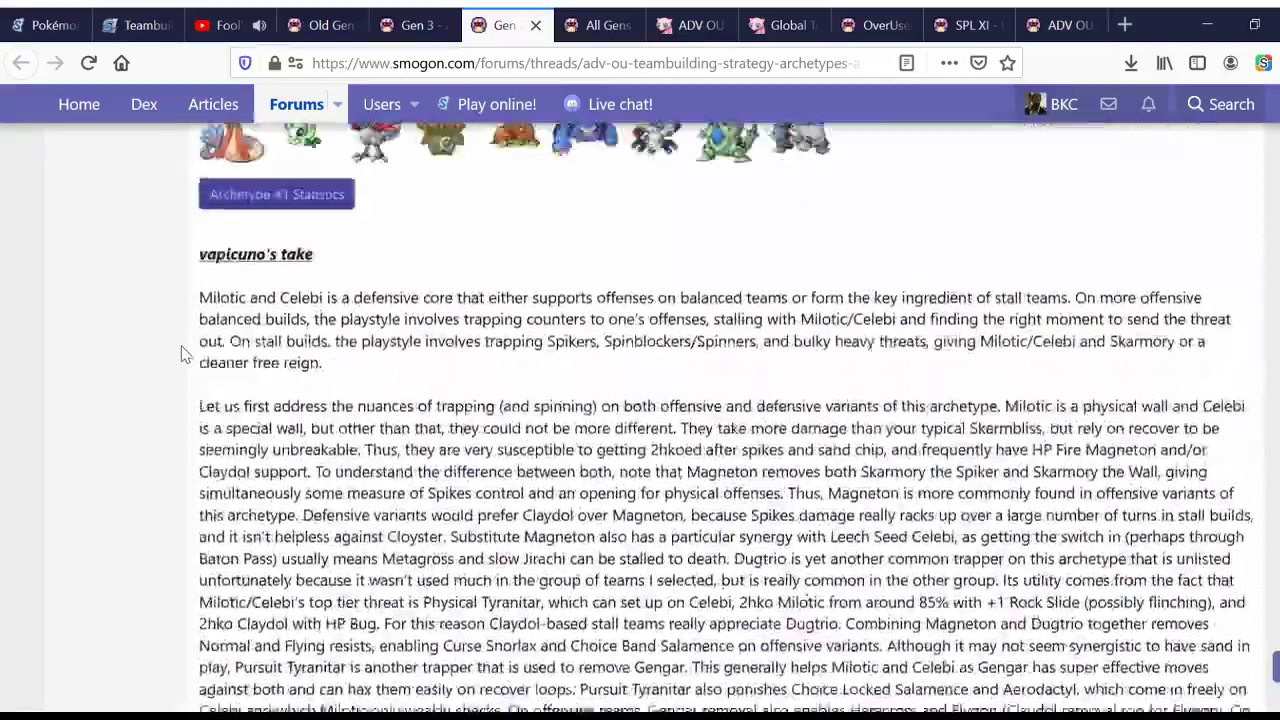
scroll(183, 353, "down", 15)
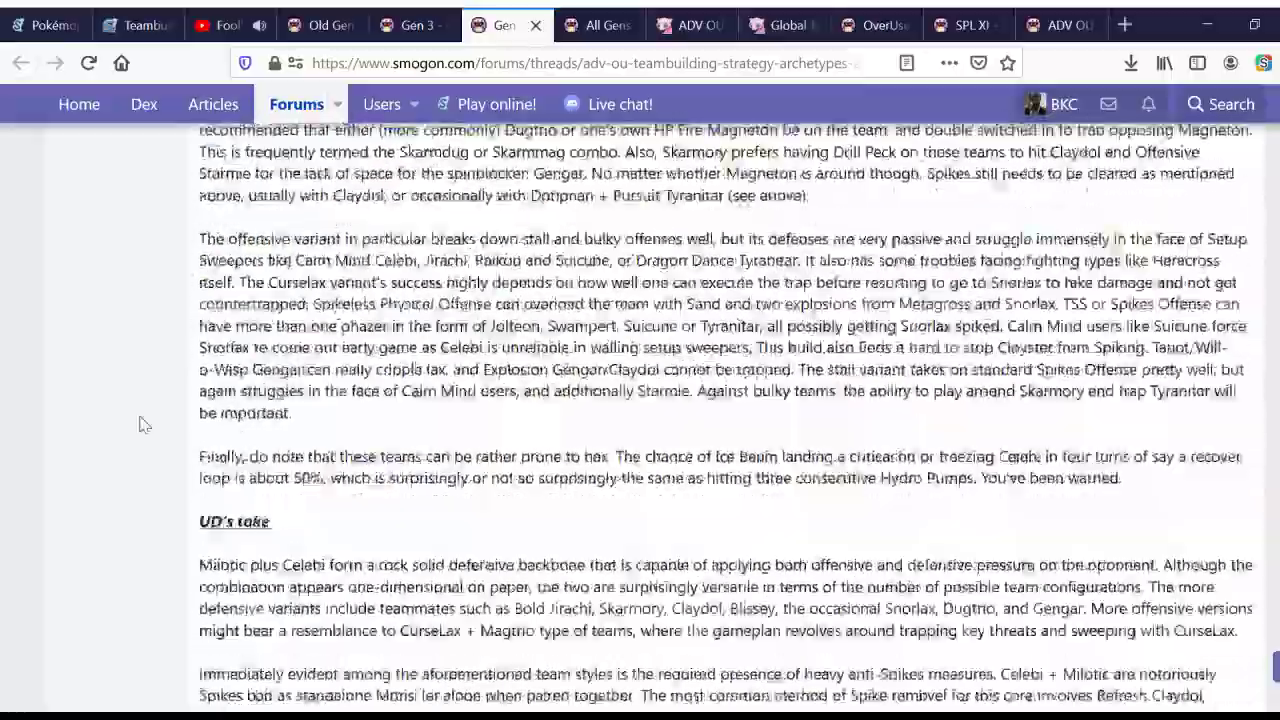
scroll(140, 425, "down", 15)
scroll(140, 425, "up", 1)
scroll(140, 425, "down", 10)
scroll(140, 425, "down", 15)
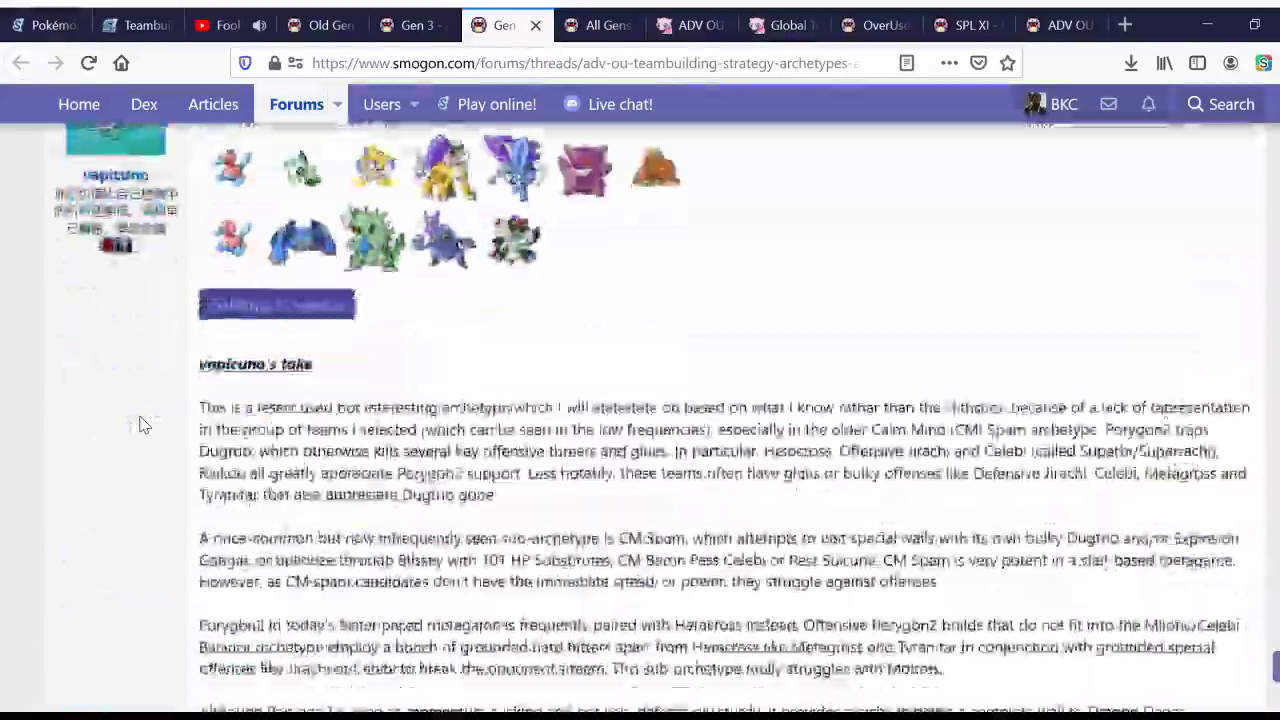
scroll(140, 425, "down", 15)
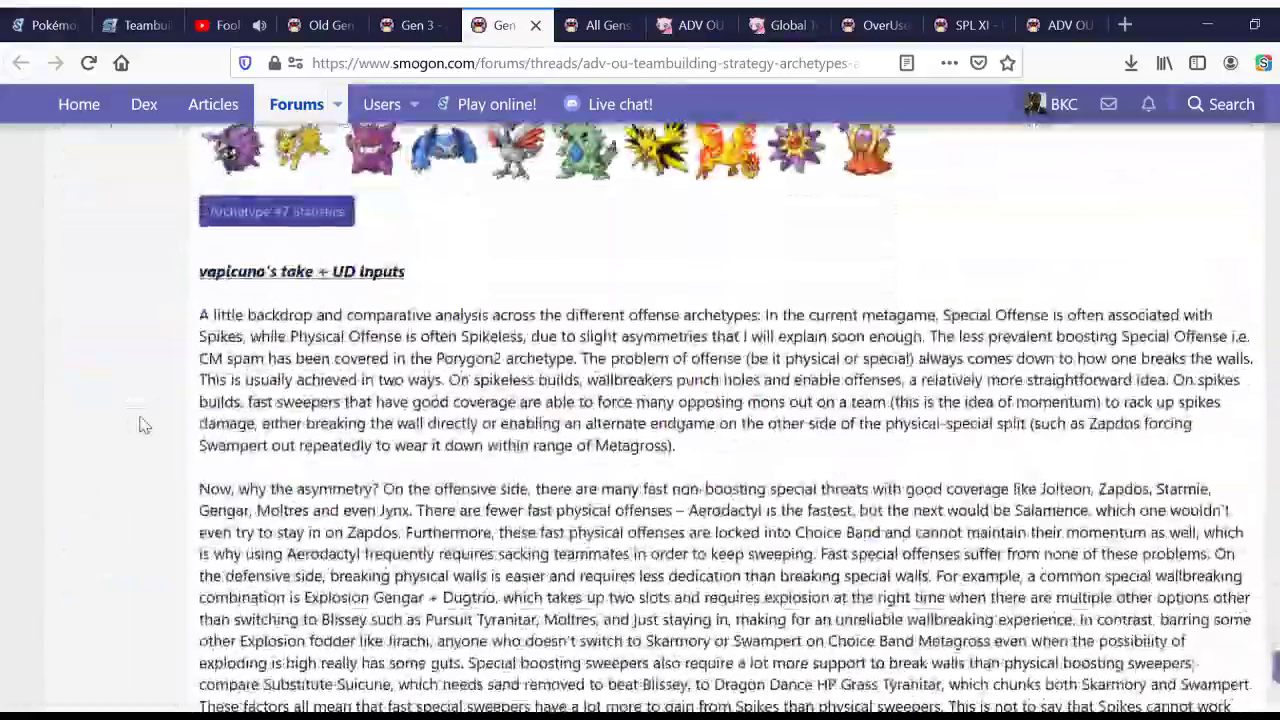
Step: Skim the thread's tables of cores and closing notes down to the matchup table of instructive replays
scroll(140, 425, "down", 10)
scroll(140, 425, "down", 5)
scroll(140, 425, "down", 10)
scroll(140, 425, "up", 4)
scroll(205, 490, "down", 5)
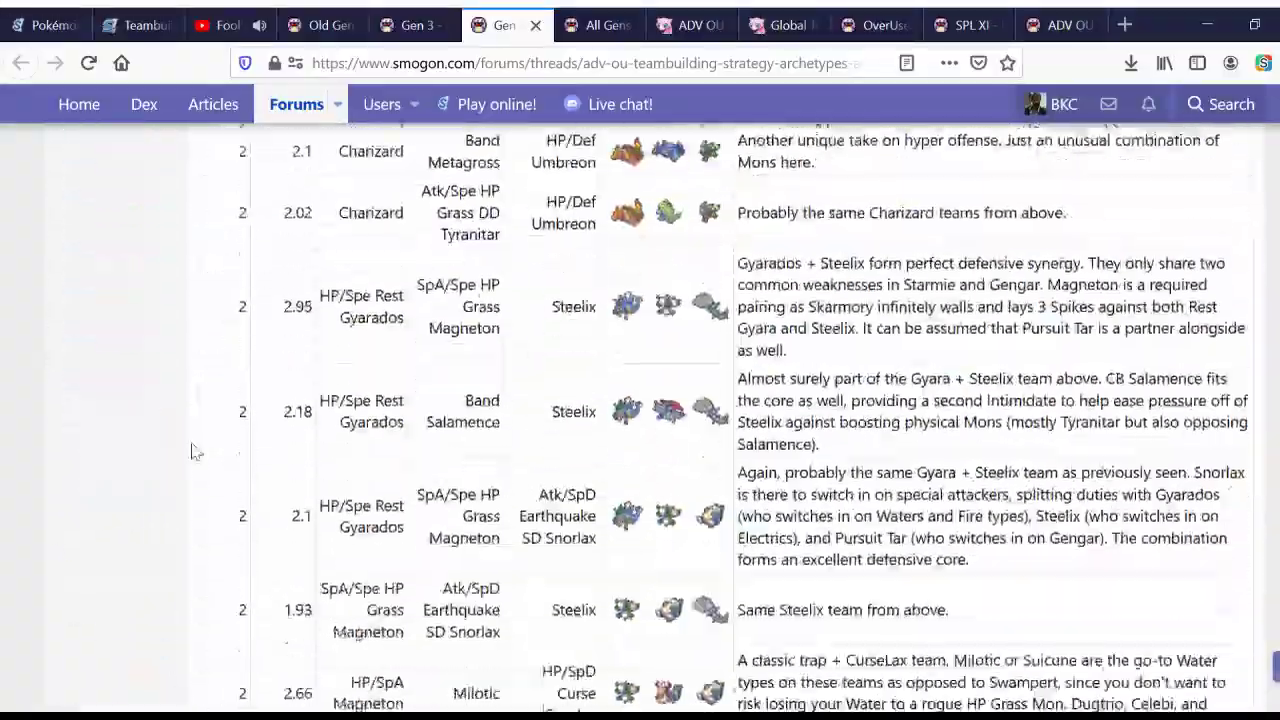
scroll(196, 452, "down", 3)
scroll(195, 452, "down", 5)
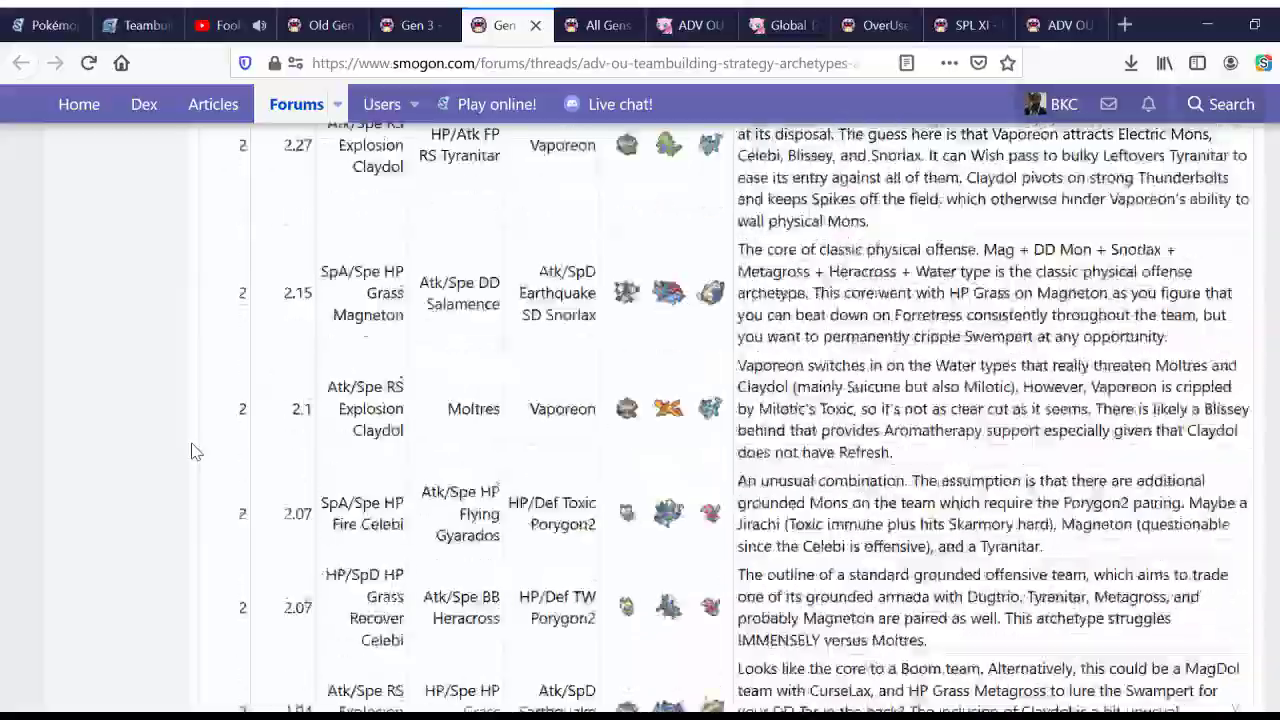
scroll(195, 452, "down", 15)
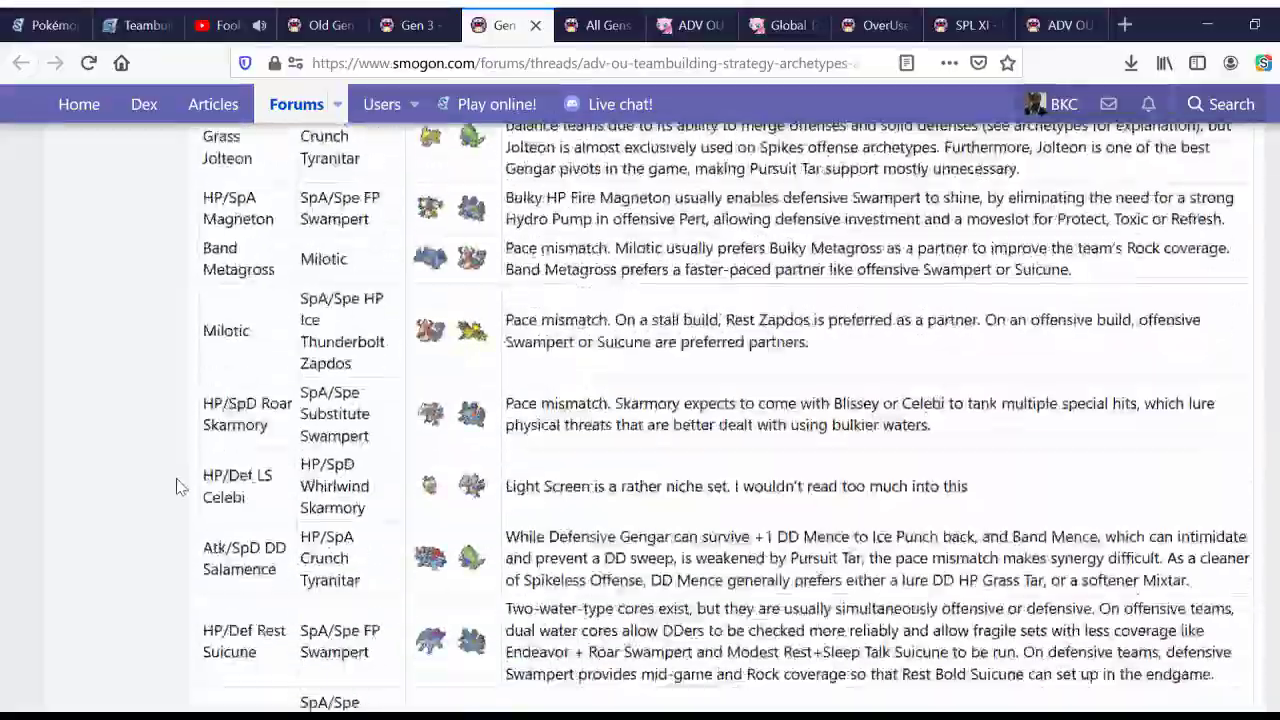
scroll(176, 487, "down", 20)
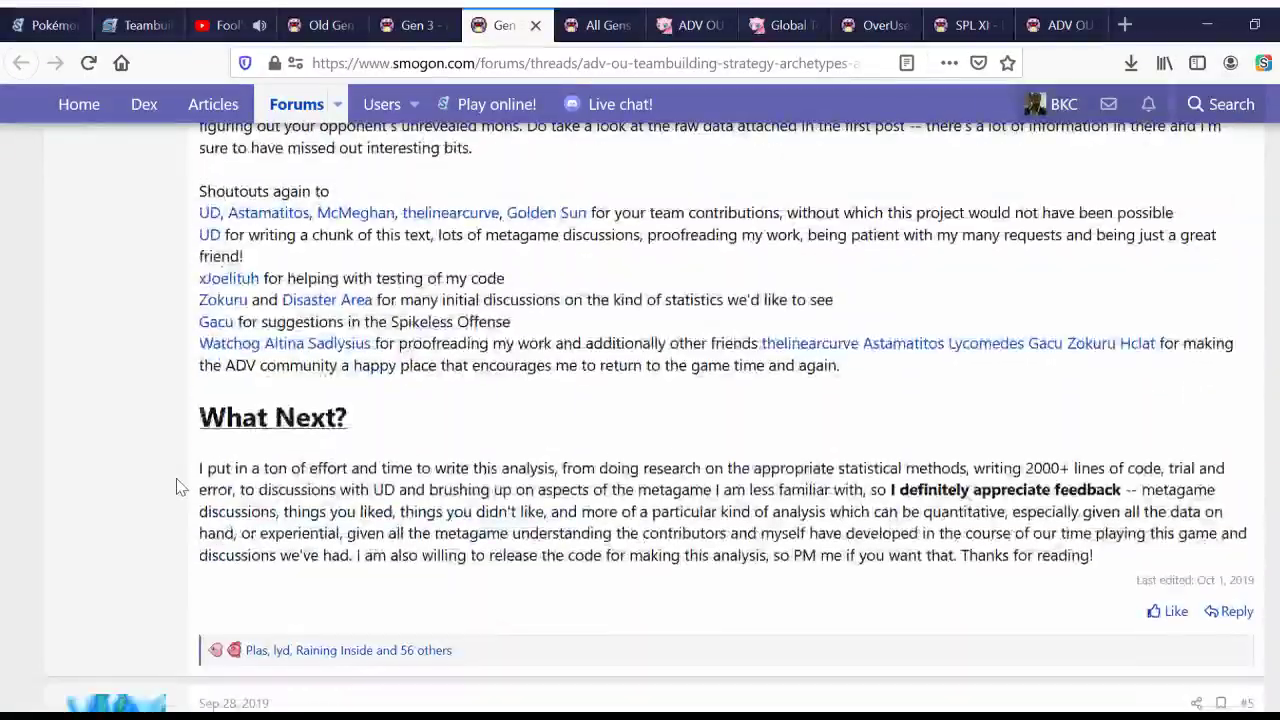
scroll(176, 487, "down", 12)
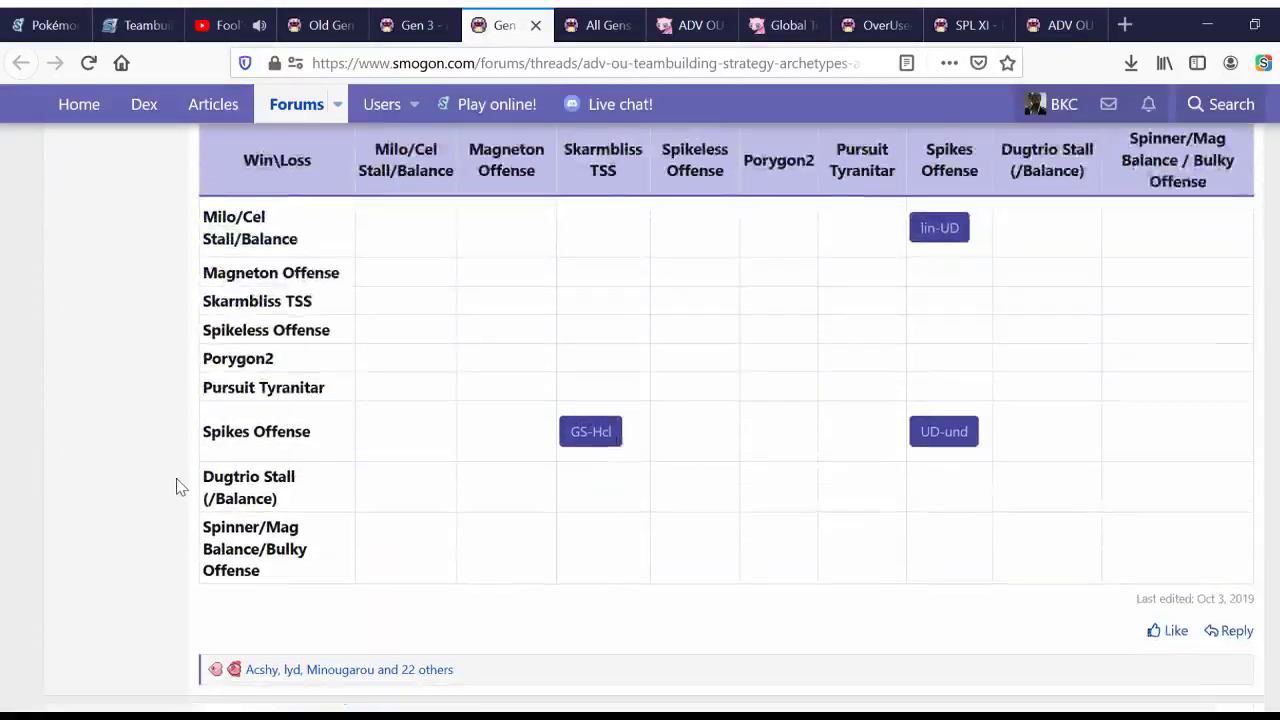
Step: Expand the GS-Hcl replay entry in the Spikes Offense row of the matchup table, and collapse it again
scroll(176, 487, "down", 1)
left_click(584, 338)
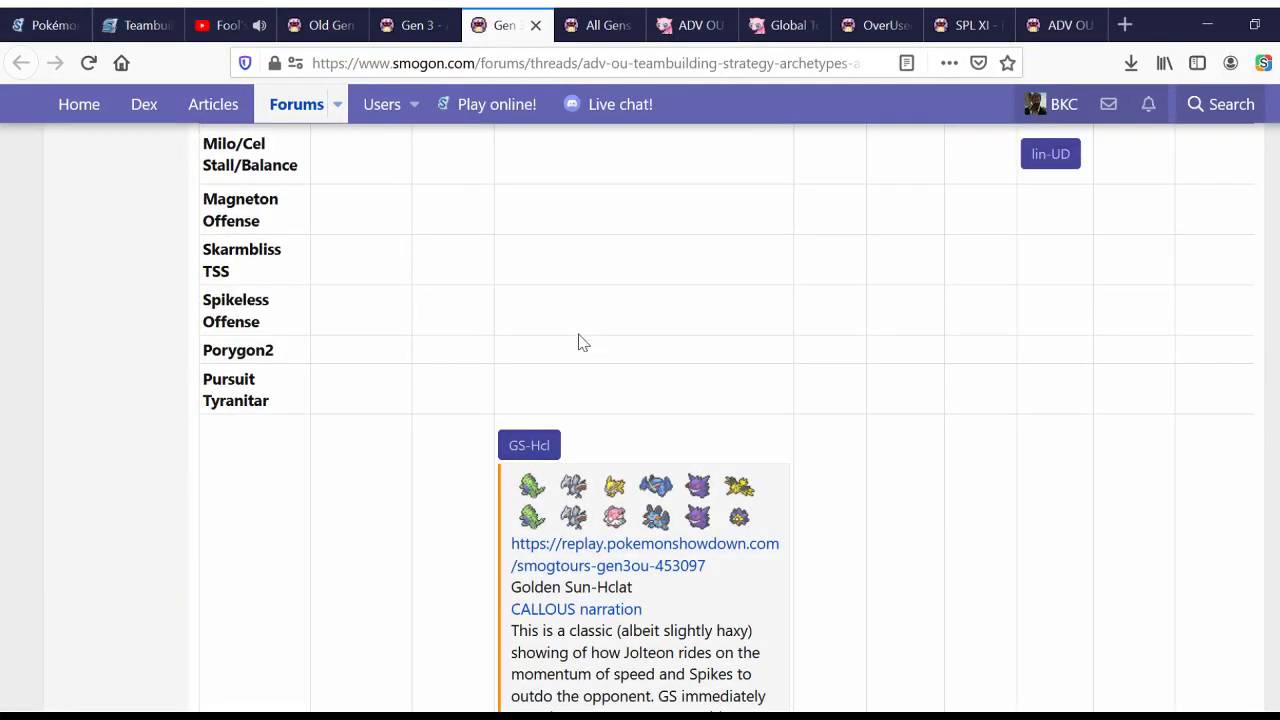
left_click(513, 456)
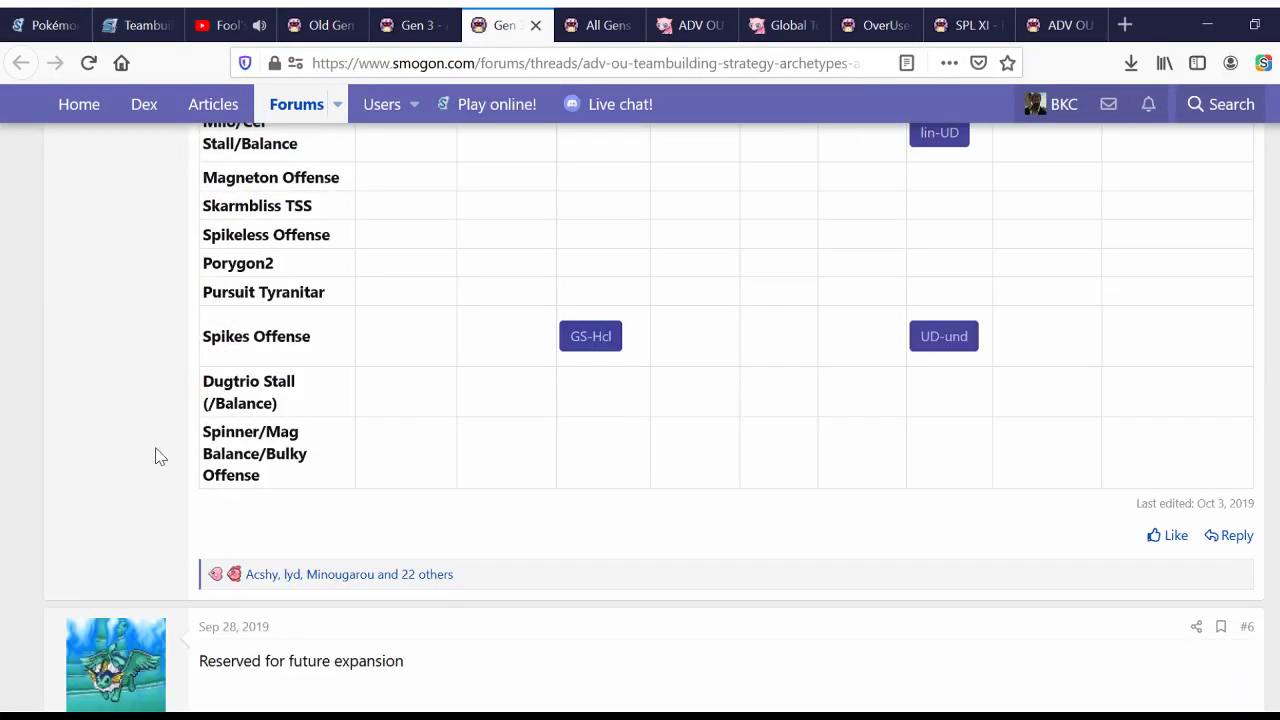
scroll(157, 451, "down", 5)
Step: Go to the Ruins of Alph forum and filter its thread list by the Gen 3 prefix
scroll(150, 479, "up", 15)
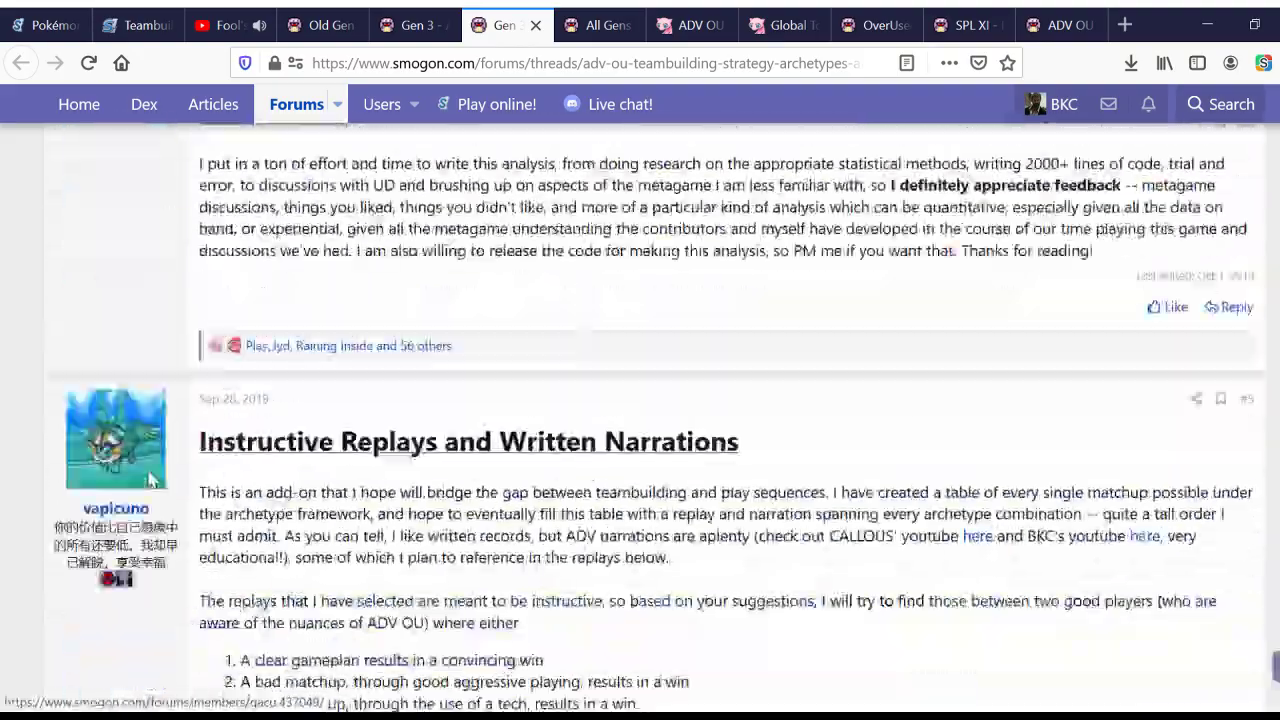
scroll(148, 479, "up", 20)
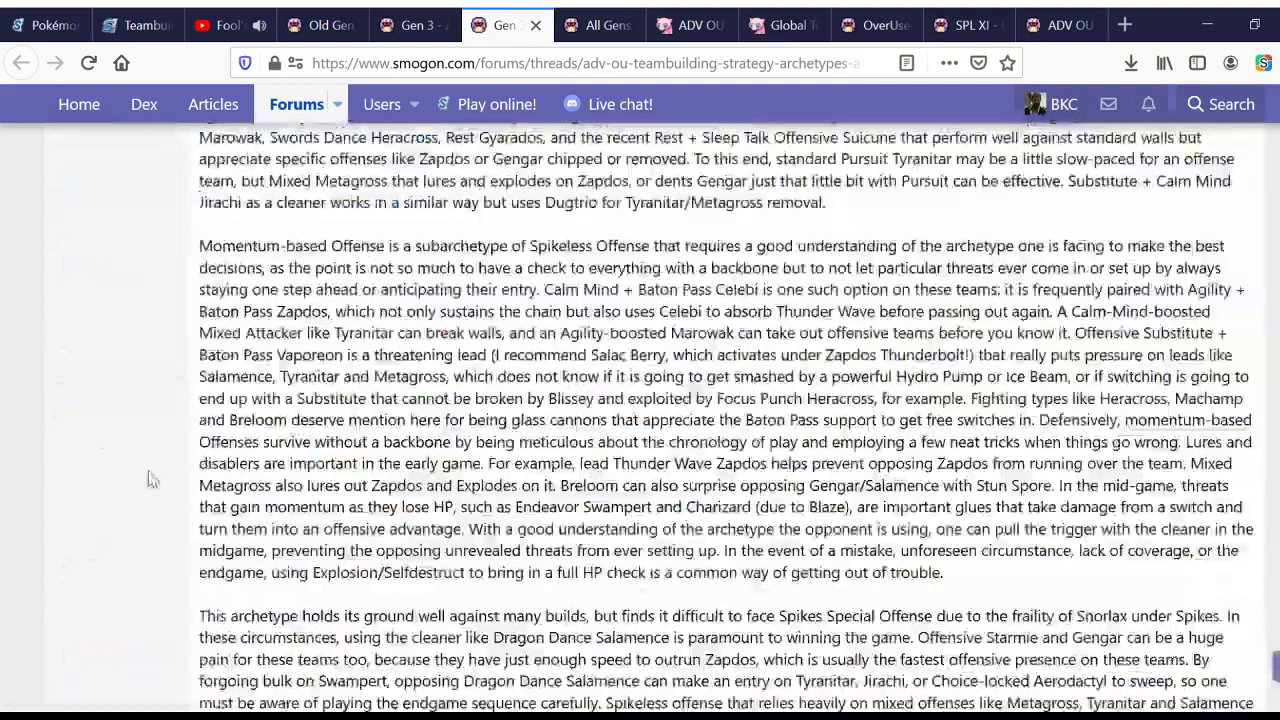
scroll(148, 479, "up", 5)
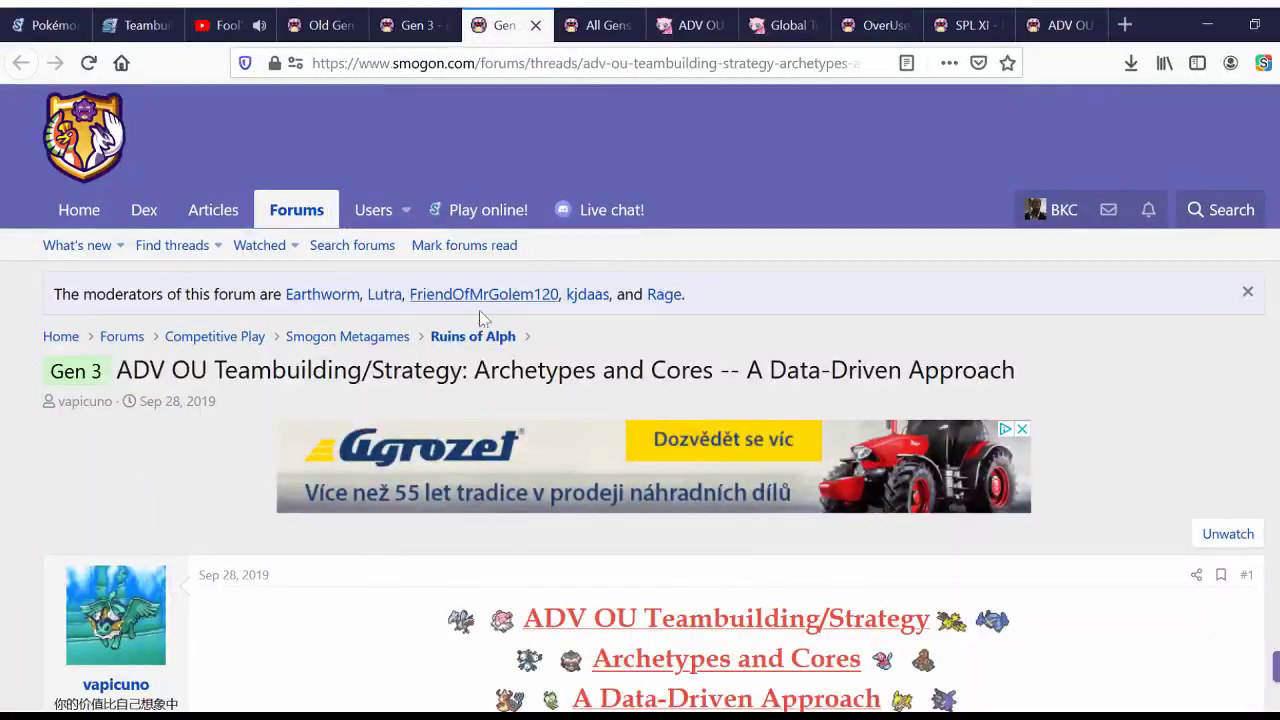
left_click(495, 338)
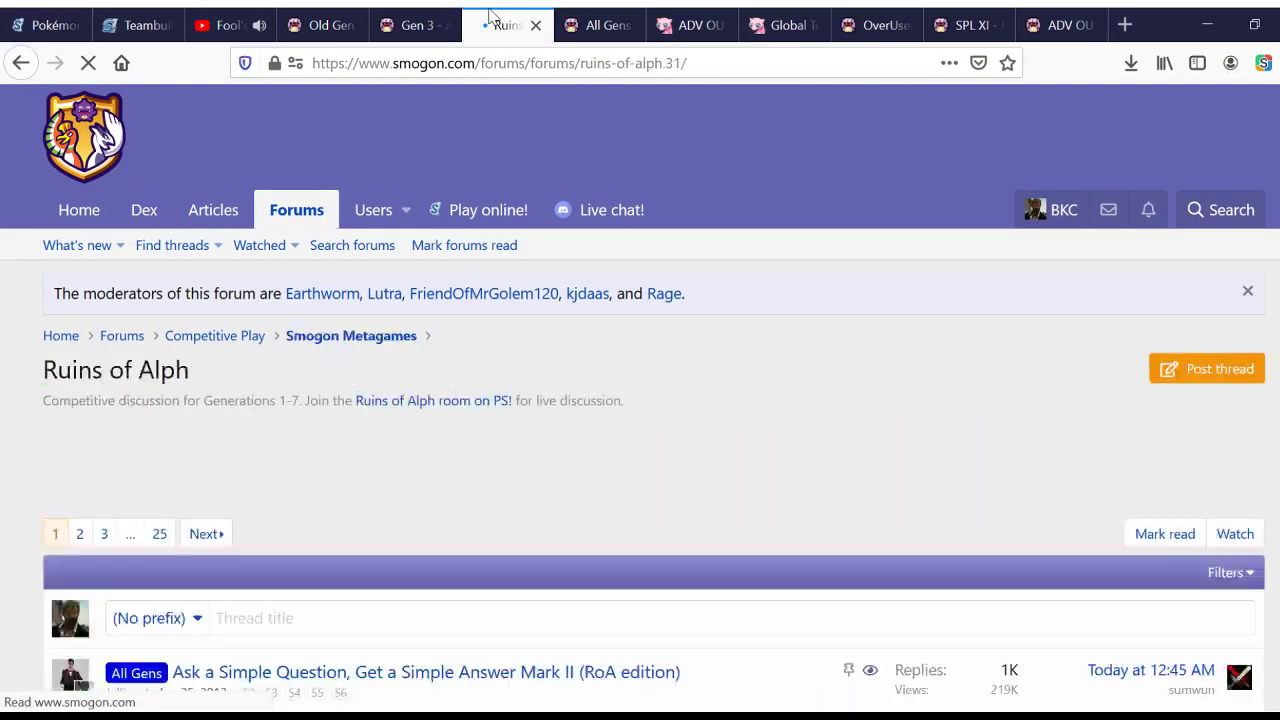
scroll(470, 572, "down", 5)
scroll(473, 573, "down", 4)
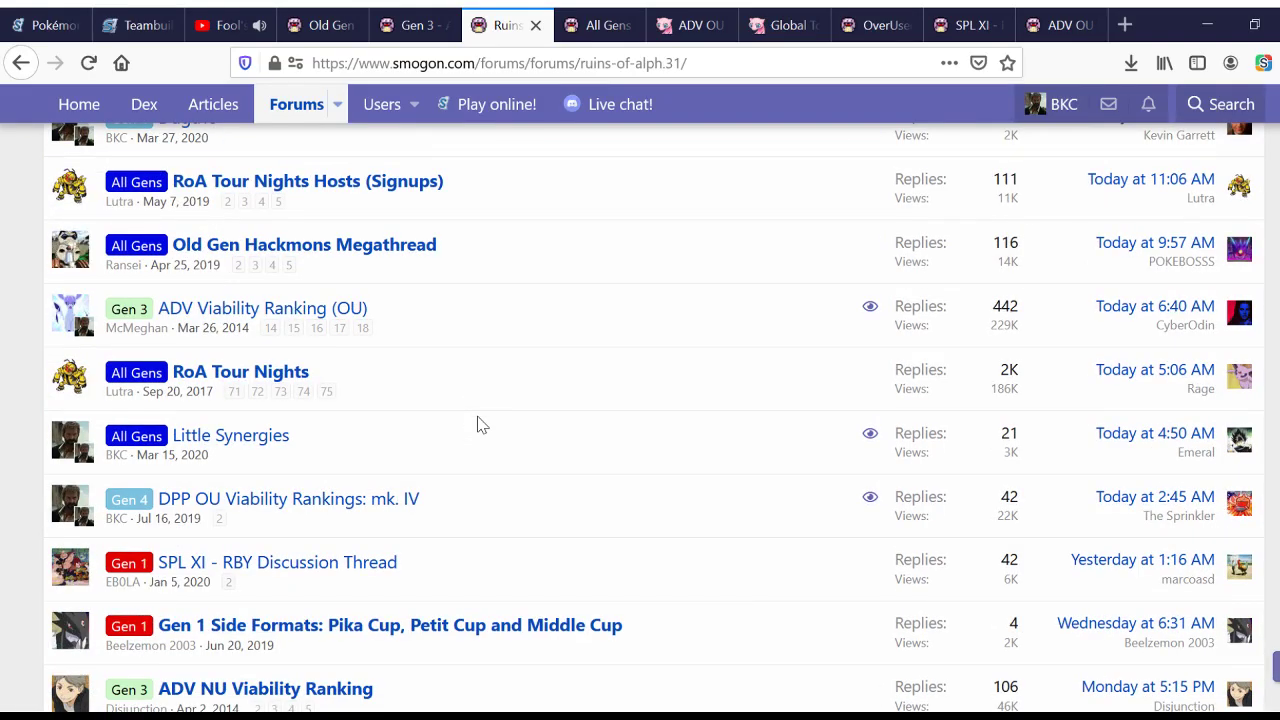
left_click(133, 303)
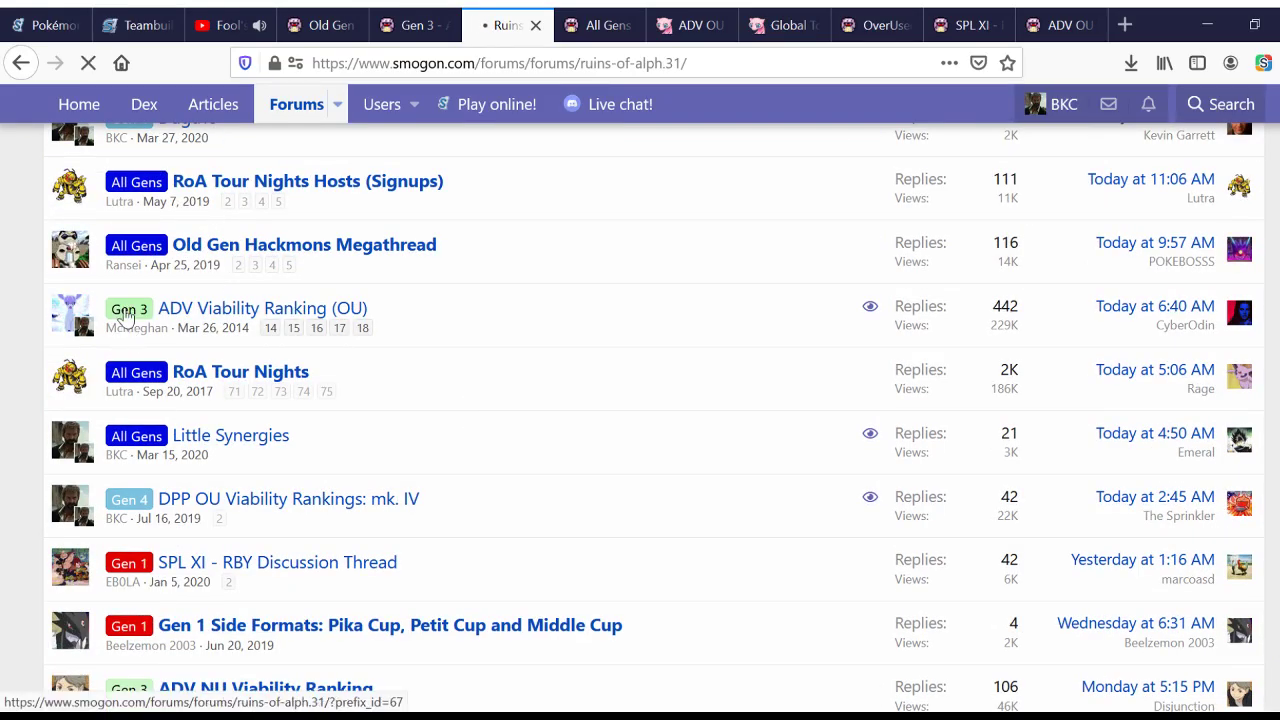
Step: Open the "Set Dump, Team Dump, and General Metagame Discussion" thread from the Gen 3 list
scroll(471, 397, "down", 5)
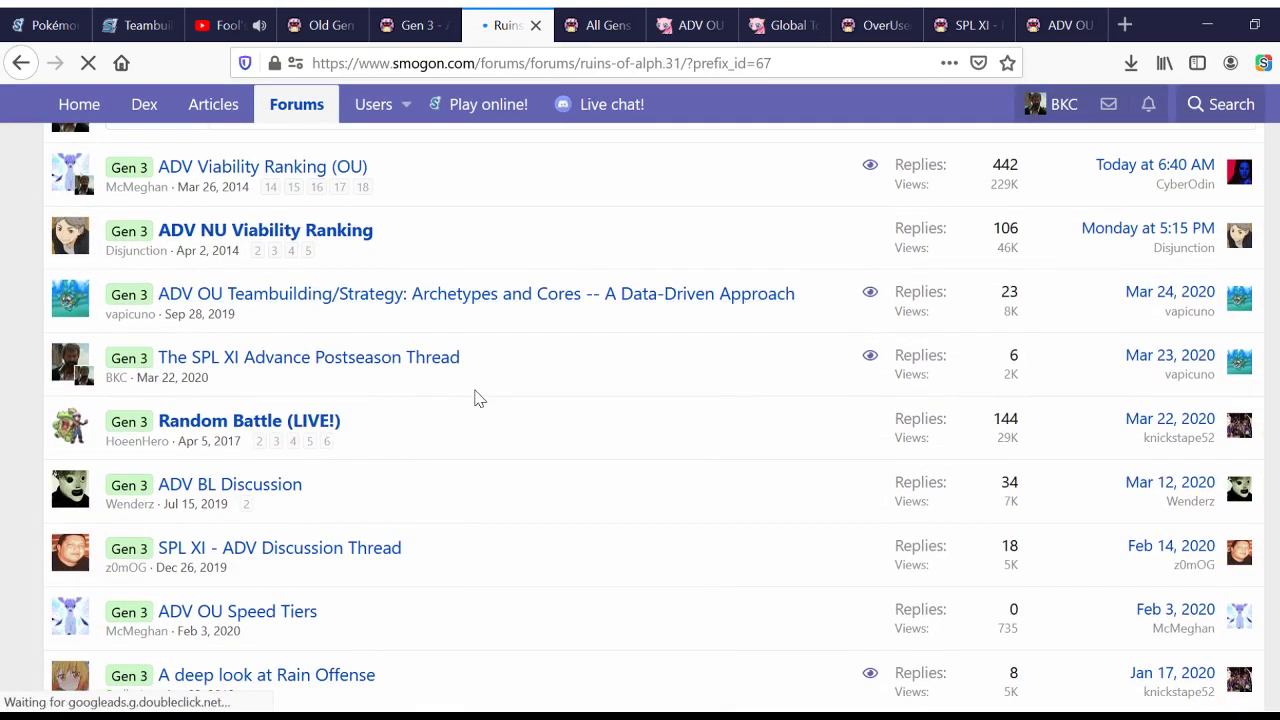
scroll(386, 466, "down", 2)
scroll(386, 466, "down", 2)
left_click(422, 520)
Step: Review the thread's title and opening post with its first Tyranitar sets
scroll(527, 447, "down", 5)
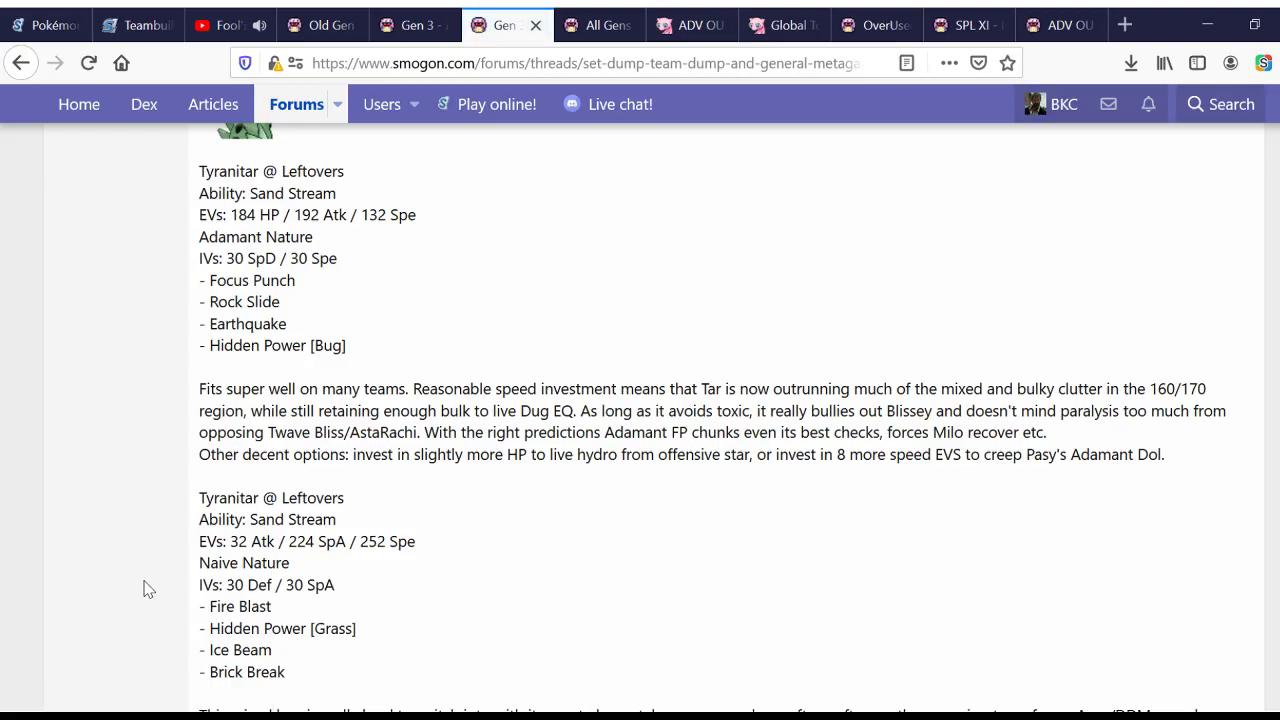
scroll(167, 463, "up", 6)
scroll(129, 464, "down", 8)
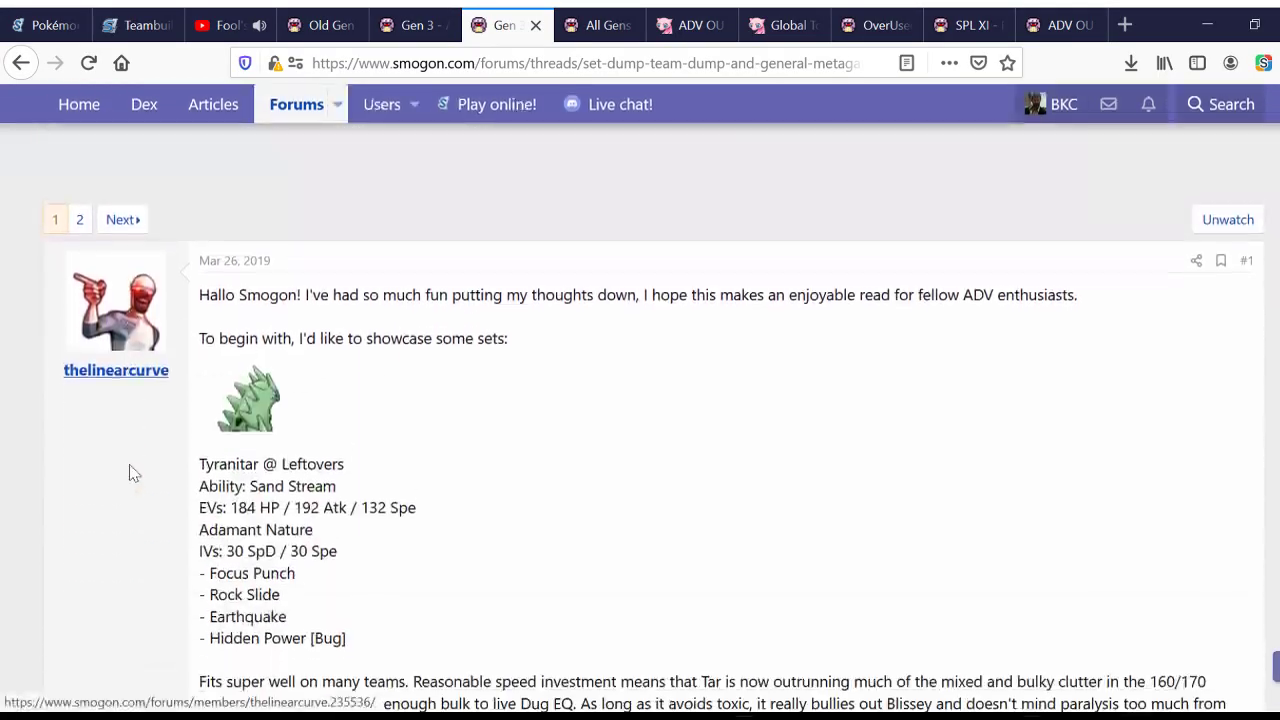
scroll(129, 465, "up", 2)
scroll(129, 473, "up", 4)
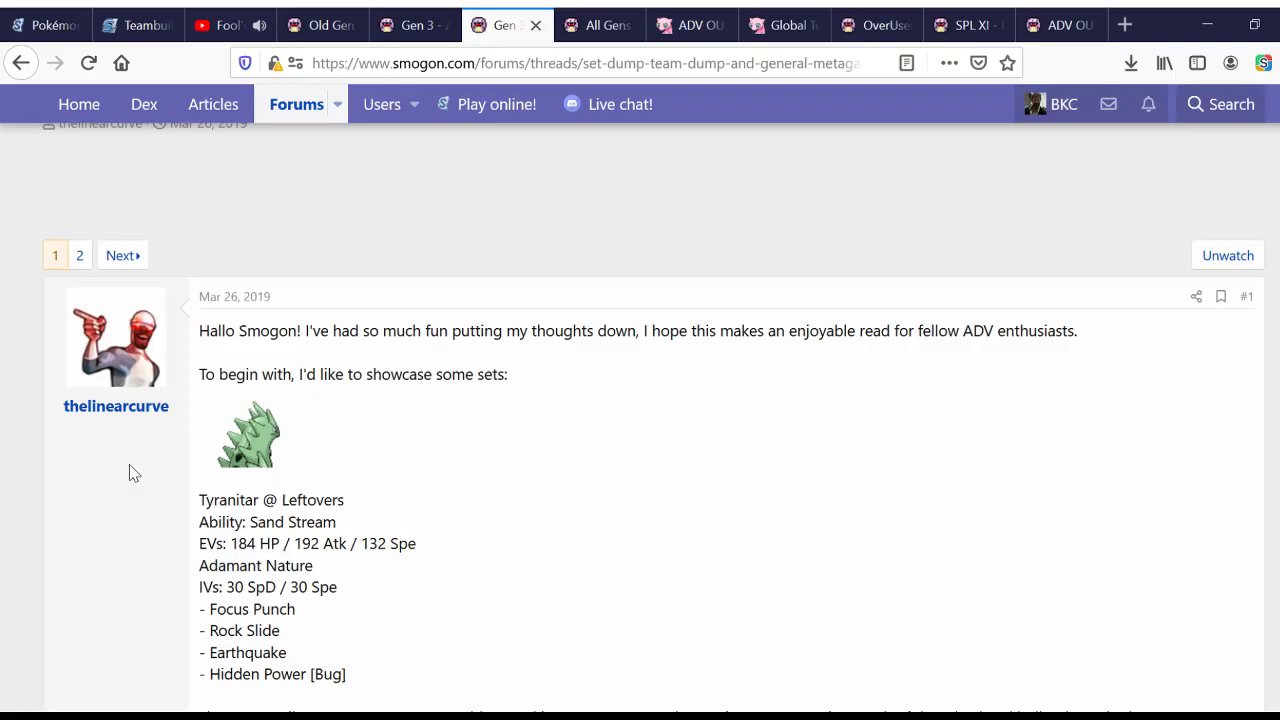
scroll(131, 472, "up", 2)
scroll(131, 472, "down", 2)
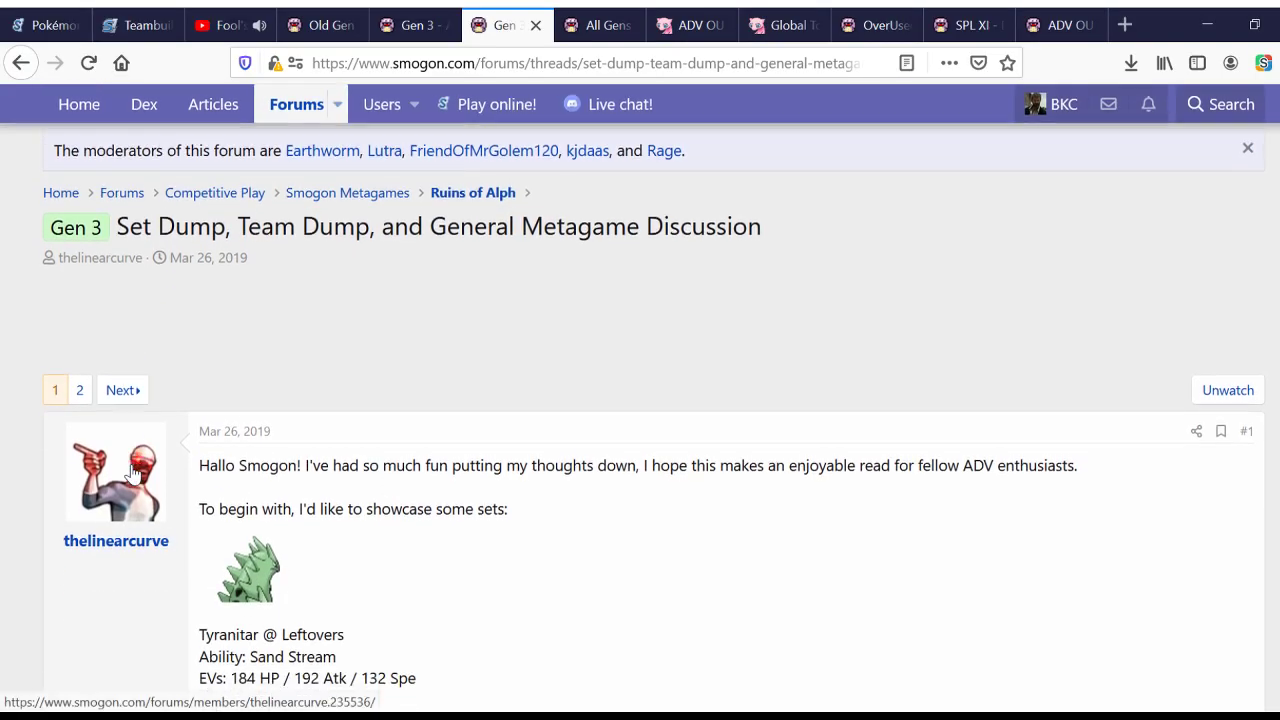
scroll(131, 472, "down", 1)
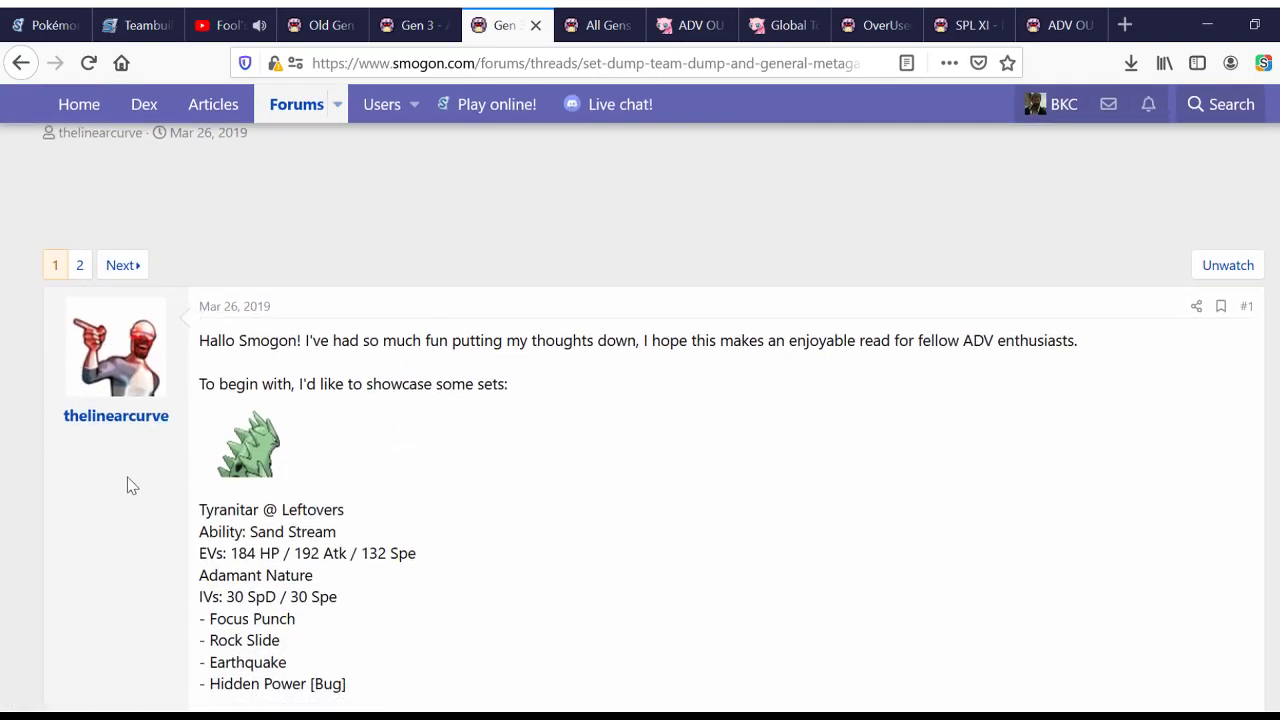
Step: Skim the opening post's showcased sets and comments, from Tyranitar through Metagross to Skarmory
scroll(136, 453, "down", 5)
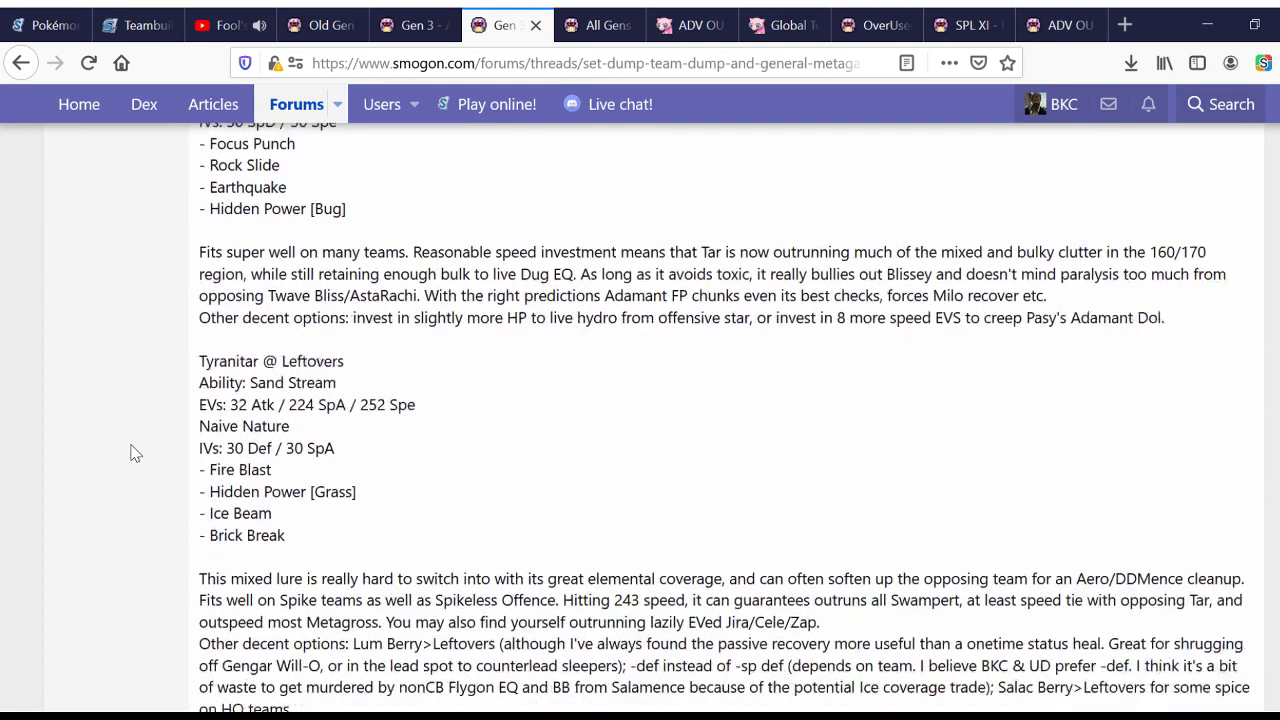
scroll(136, 453, "down", 2)
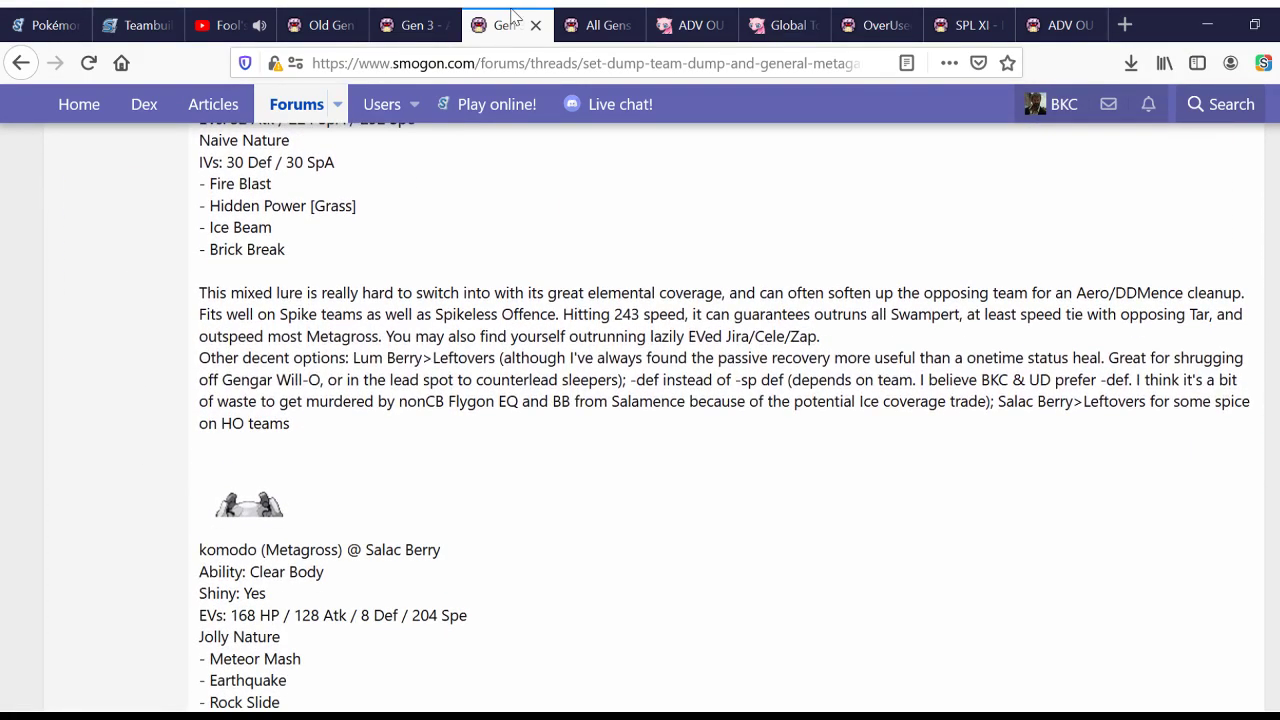
scroll(459, 459, "up", 2)
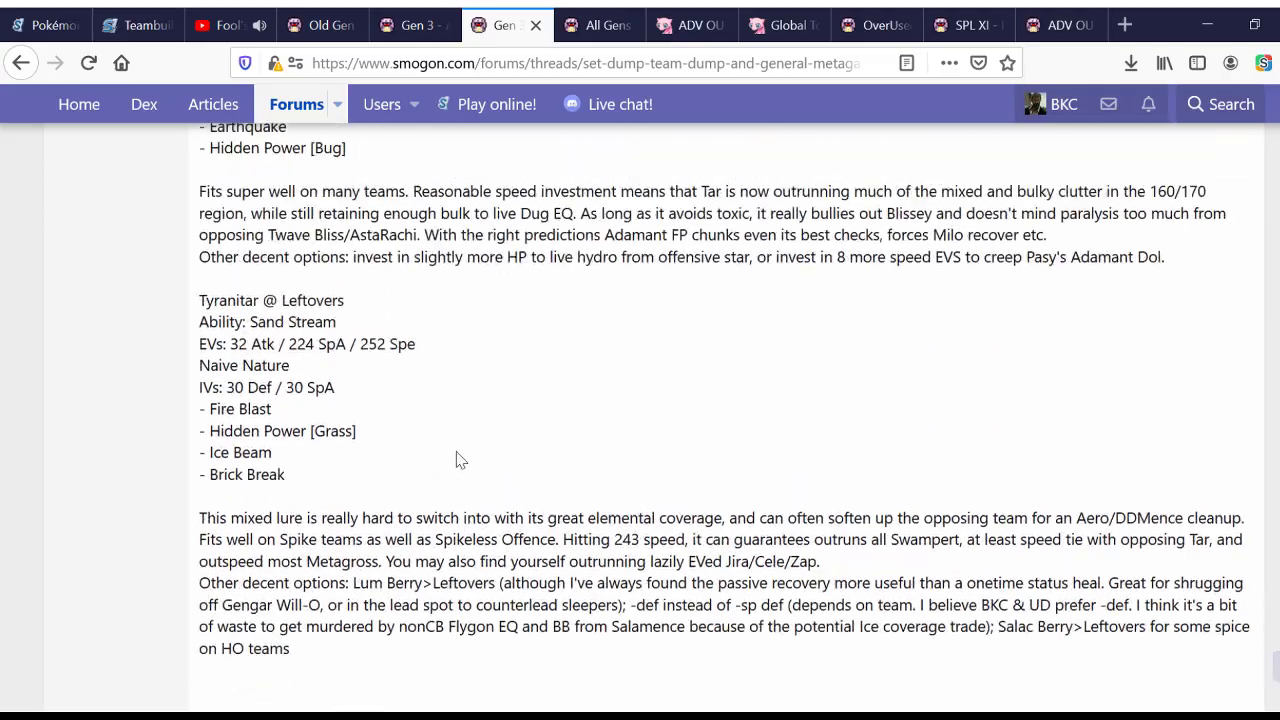
scroll(157, 372, "down", 15)
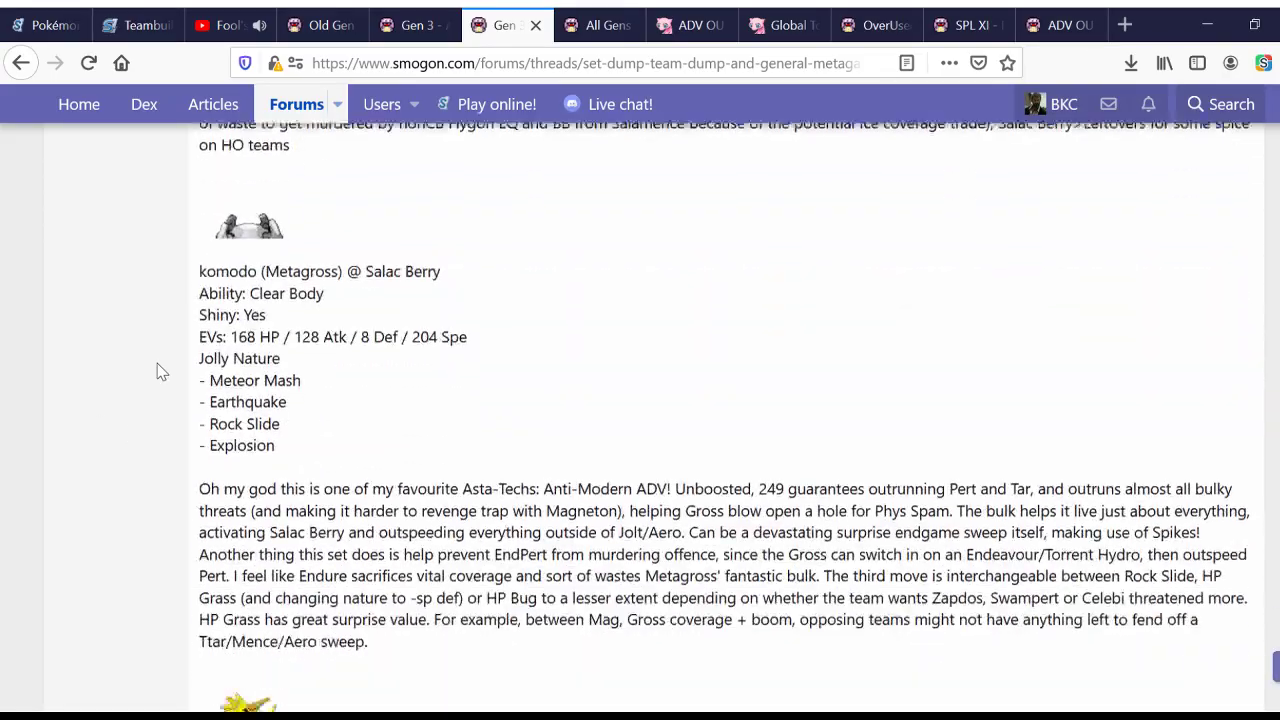
scroll(157, 372, "down", 8)
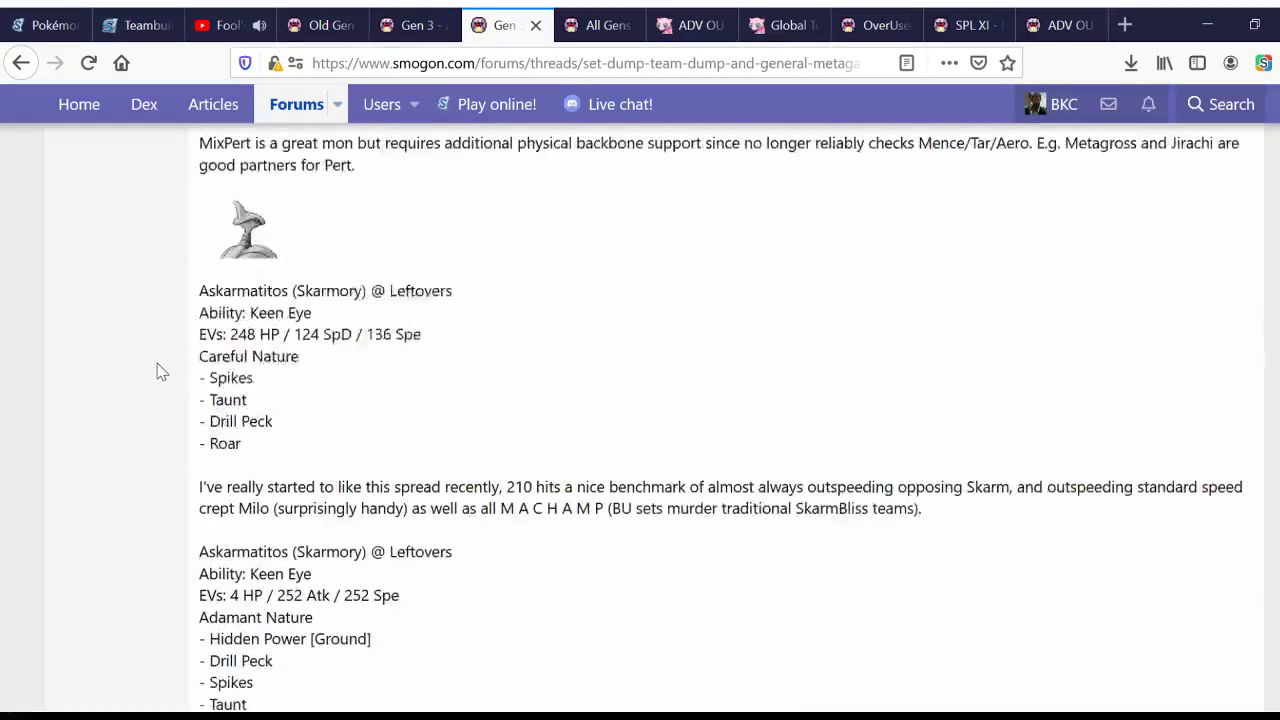
scroll(170, 466, "down", 10)
Step: Return to the Gen 3 thread list, open "A deep look at Rain Offense" and skim its team structure roles
left_click(18, 70)
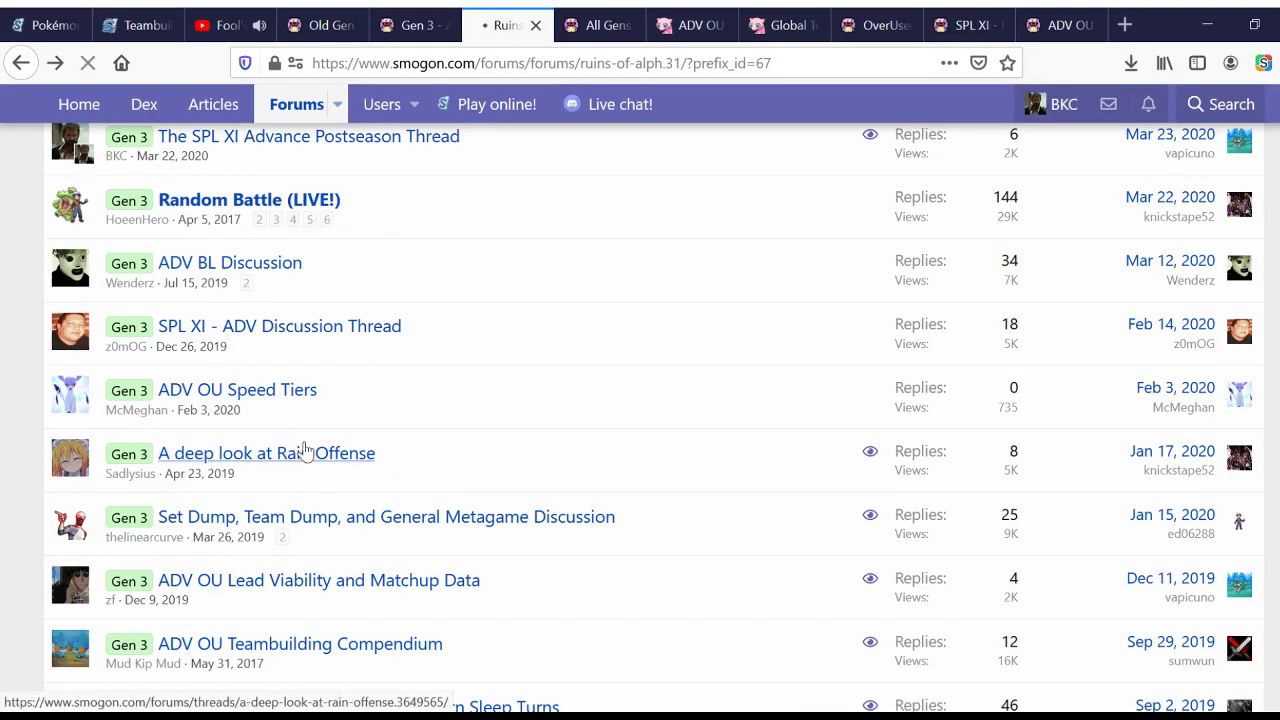
left_click(293, 458)
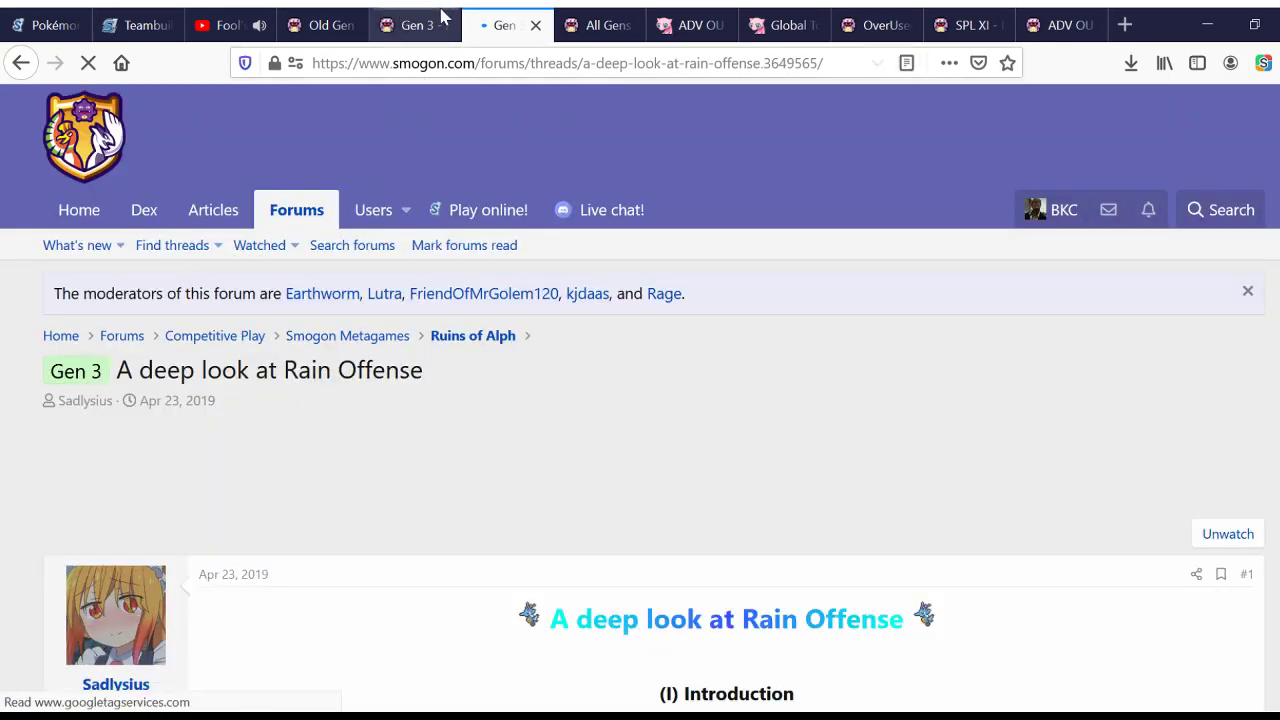
scroll(500, 530, "down", 4)
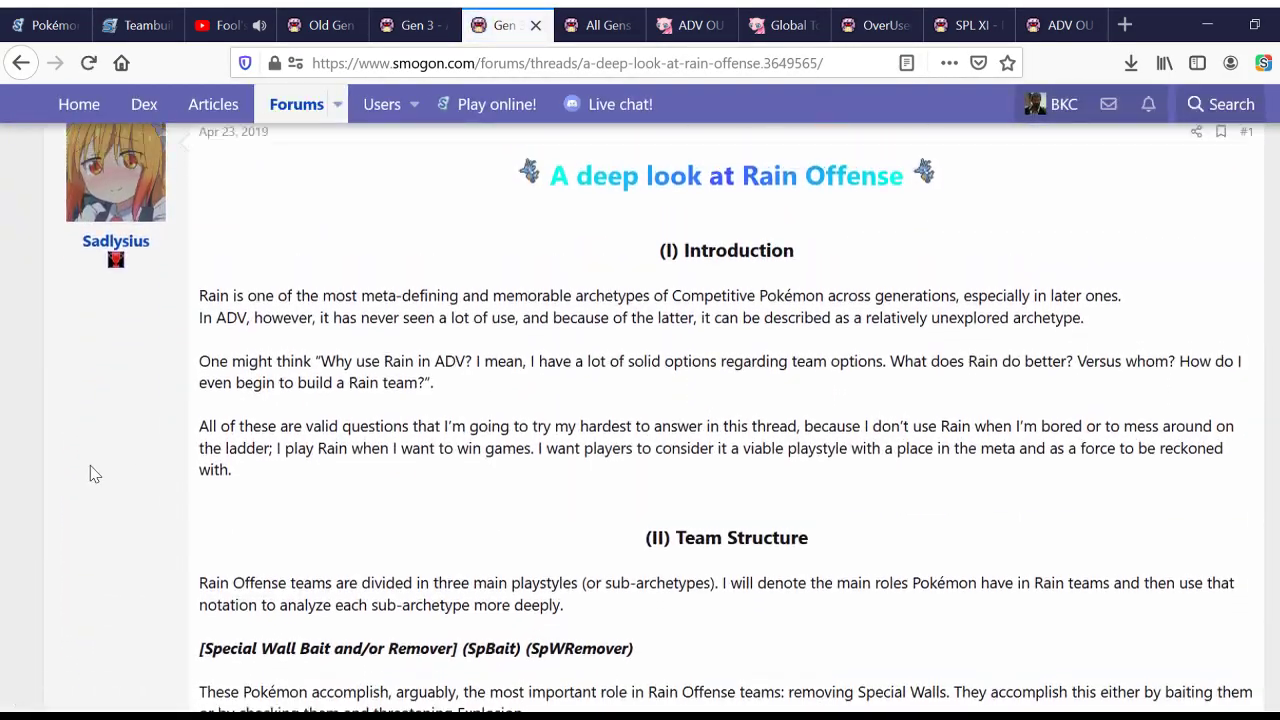
scroll(68, 497, "down", 18)
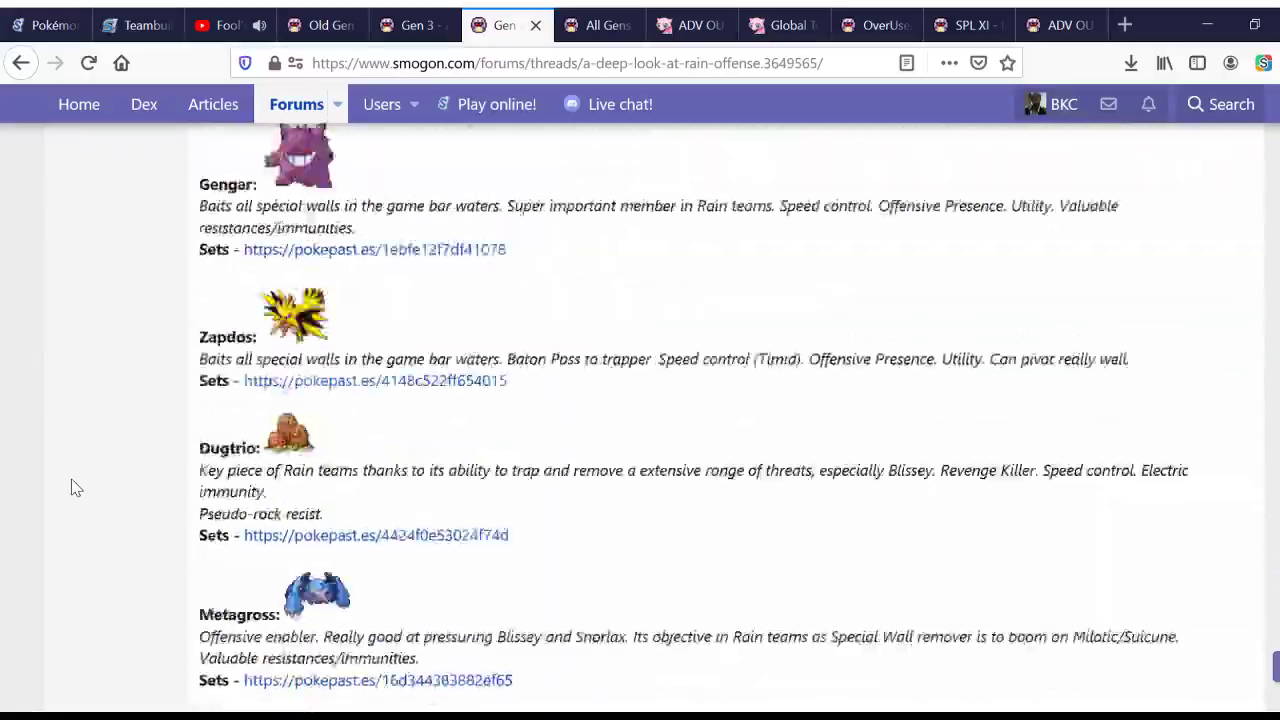
scroll(71, 488, "down", 18)
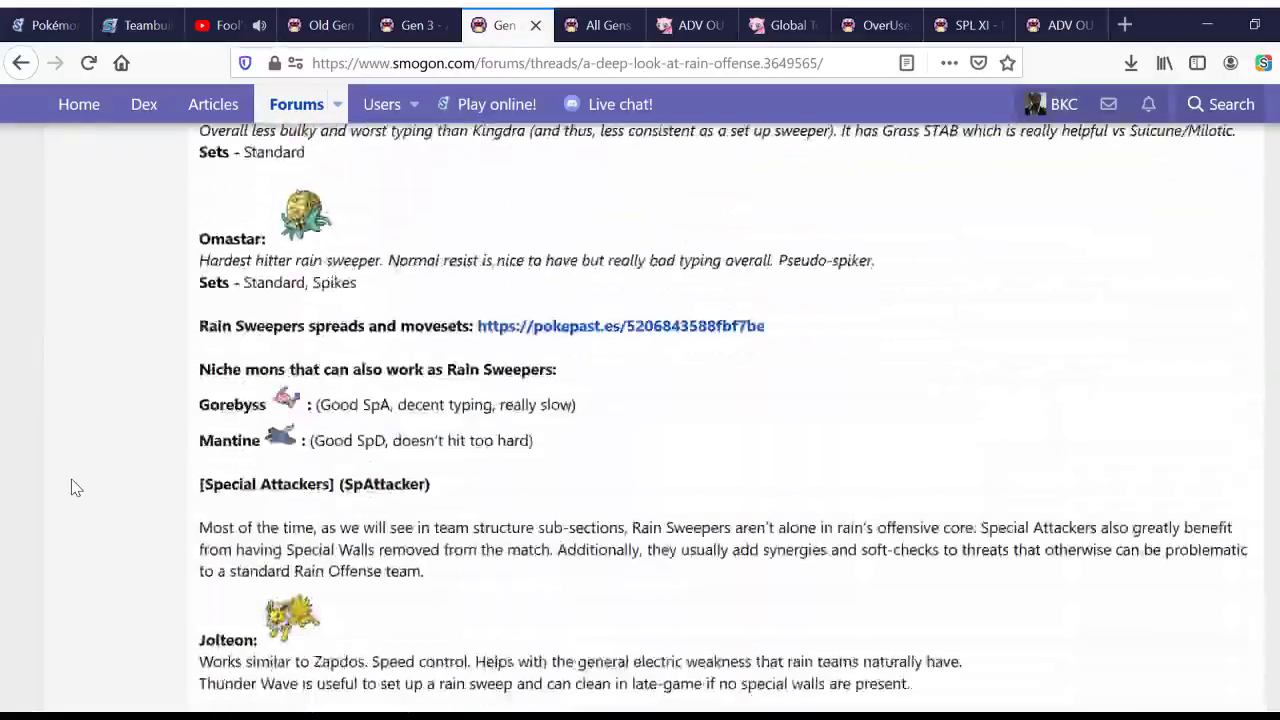
Step: Finish skimming the Rain Offense thread's example lineups, return to the Gen 3 list and open "SPL 9 Team Dump / Review"
scroll(71, 488, "down", 9)
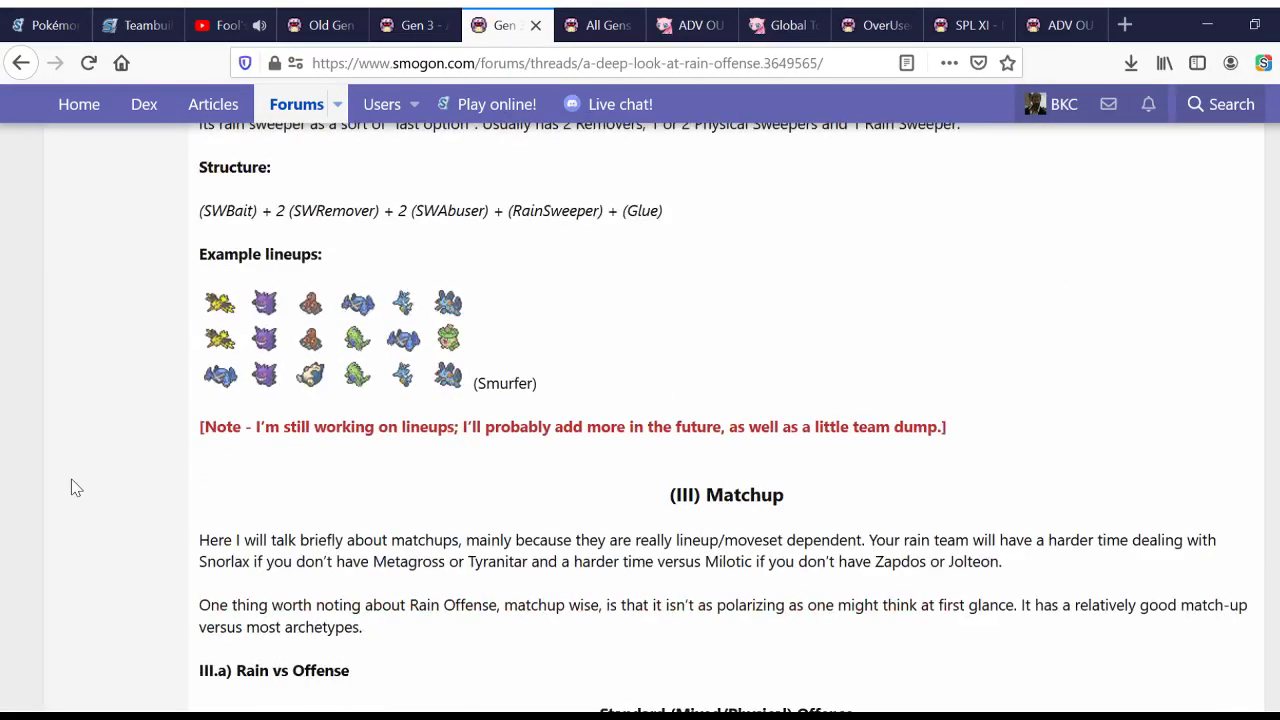
left_click(20, 64)
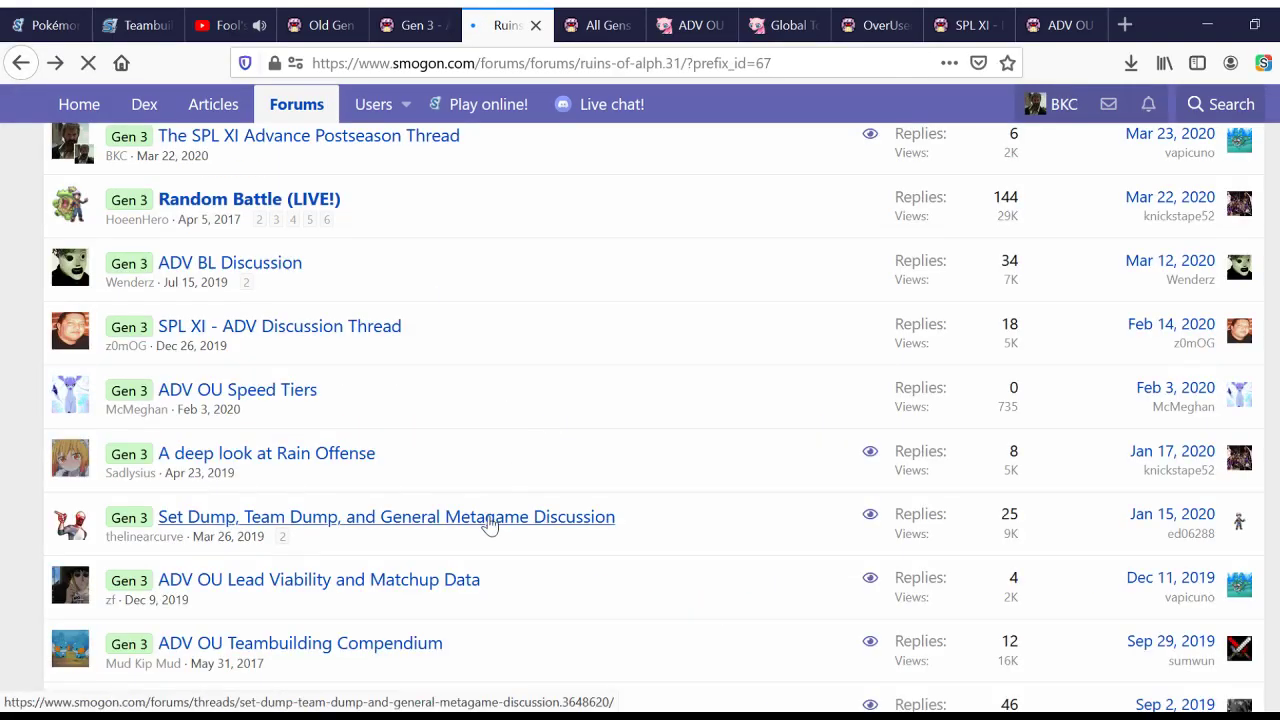
scroll(500, 500, "down", 3)
scroll(518, 487, "down", 4)
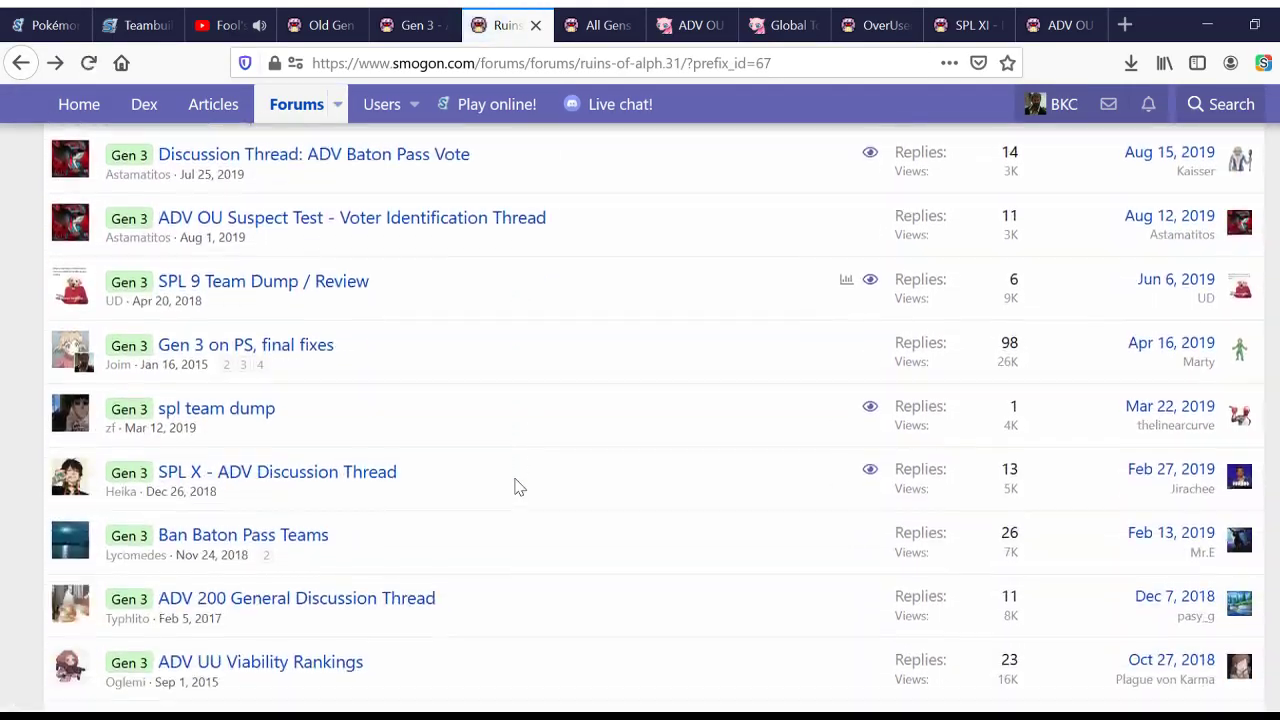
left_click(286, 283)
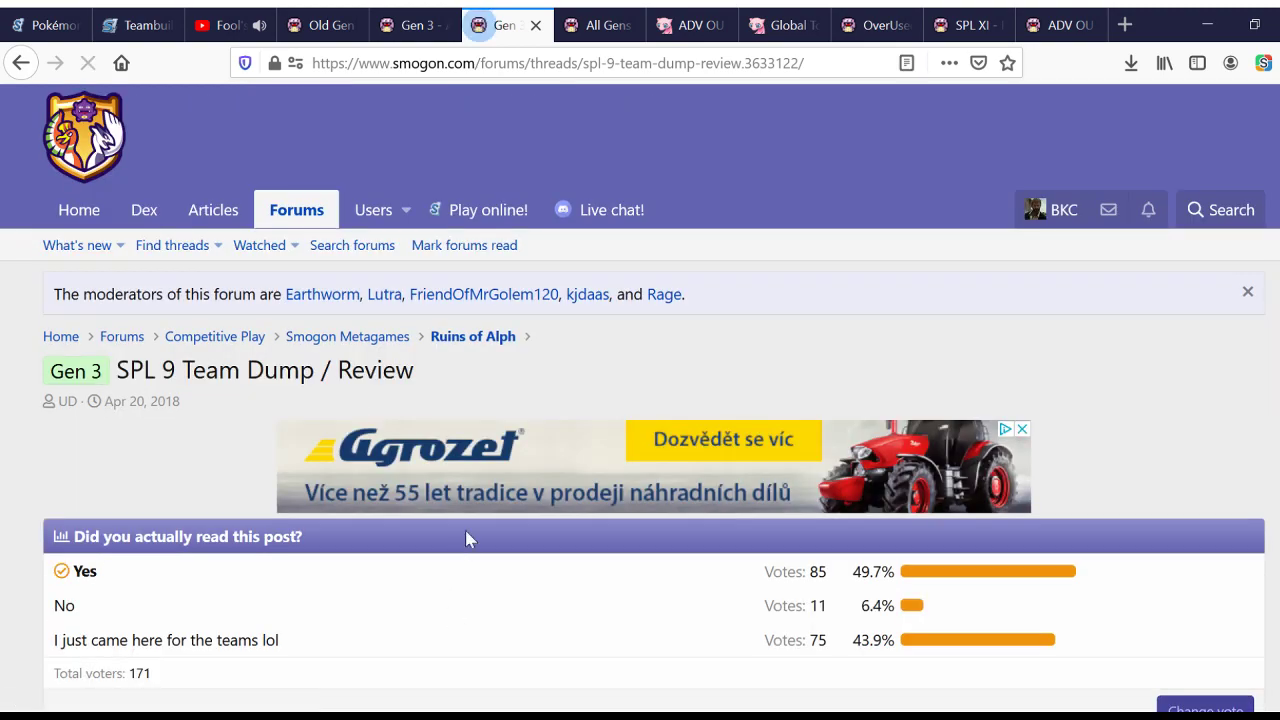
Step: Review the SPL 9 thread's poll, introduction and Week 1 team
scroll(465, 530, "down", 5)
scroll(253, 524, "up", 4)
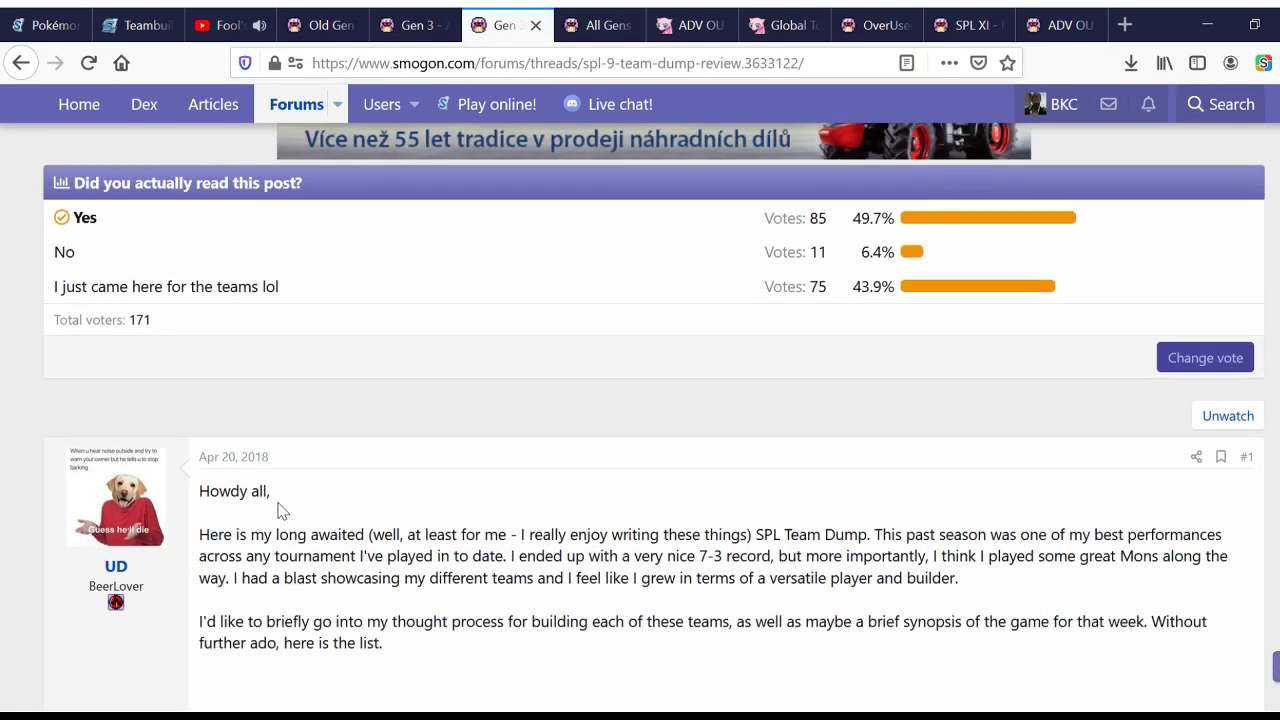
scroll(334, 498, "down", 3)
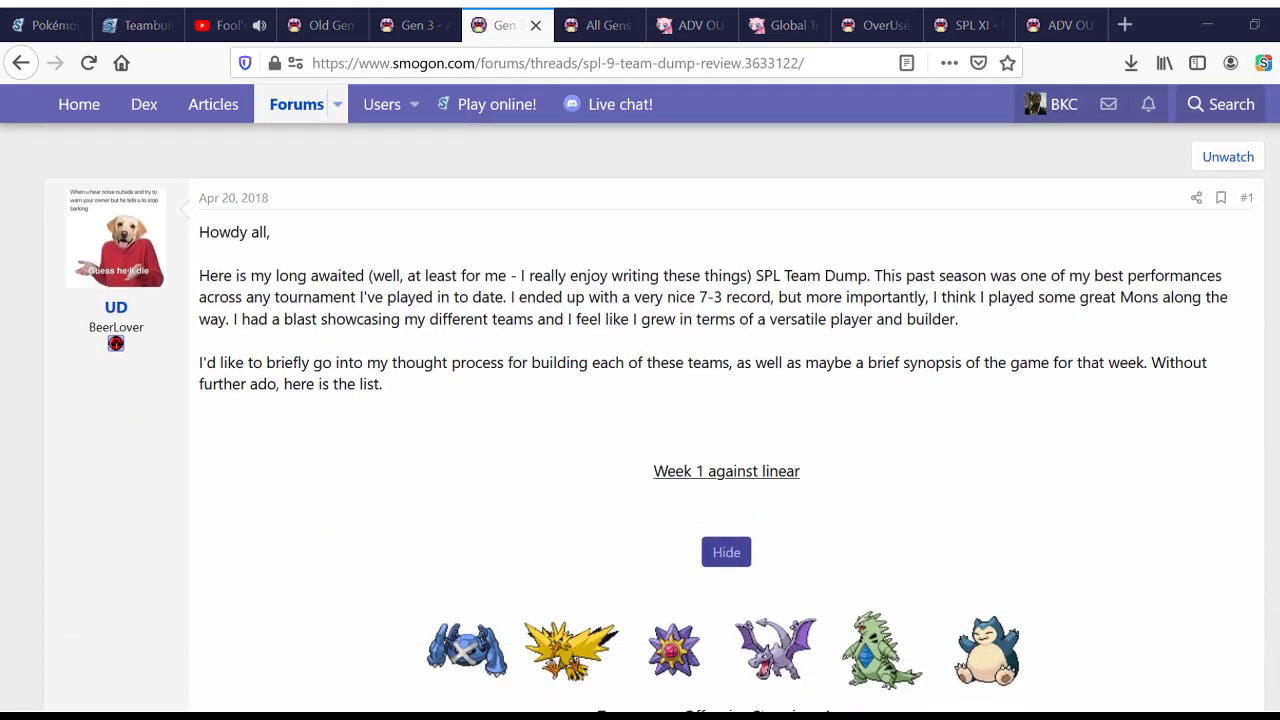
scroll(54, 469, "down", 8)
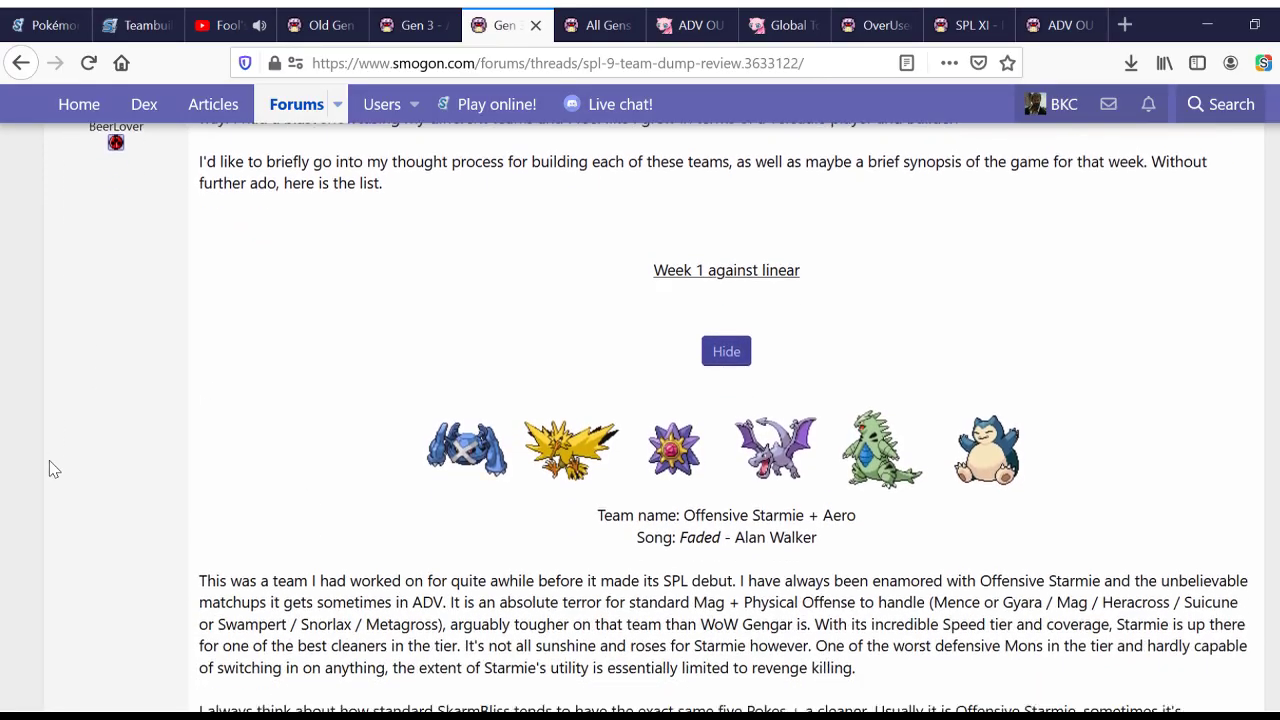
Step: Skim the remaining weekly SPL 9 teams and their notes through VenuPert Moltres to the first reply
scroll(54, 469, "down", 15)
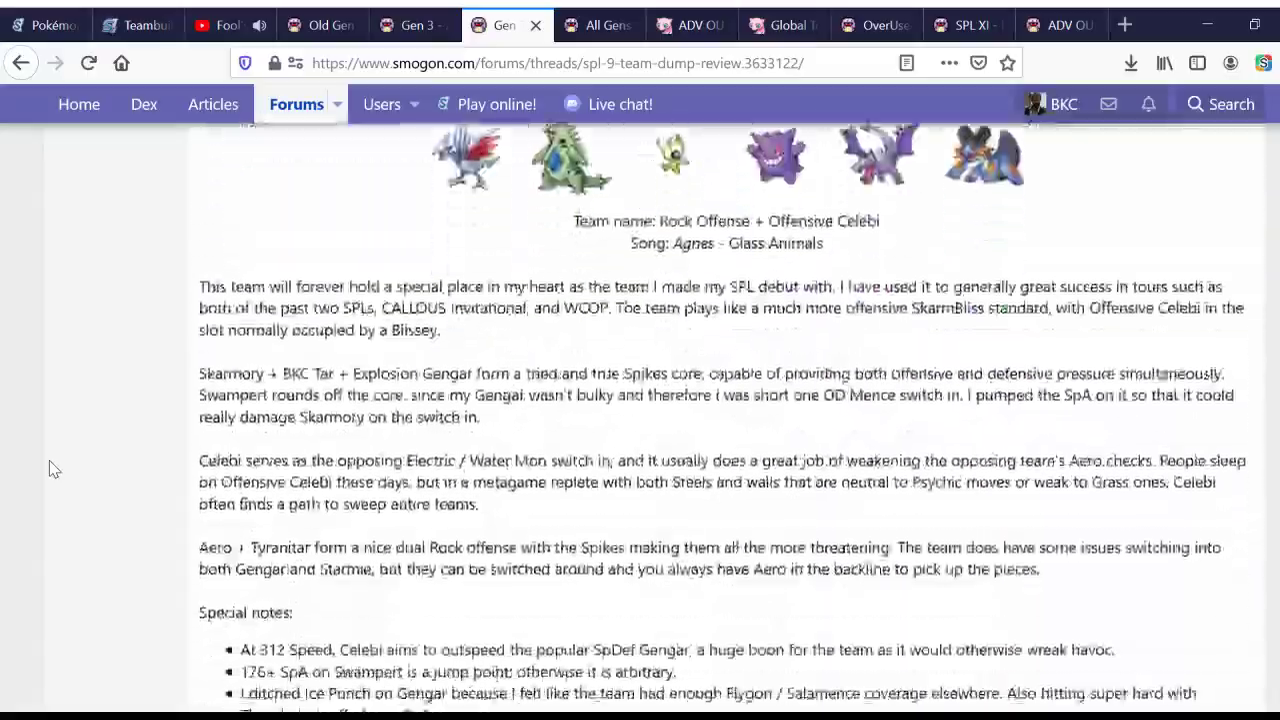
scroll(49, 461, "down", 20)
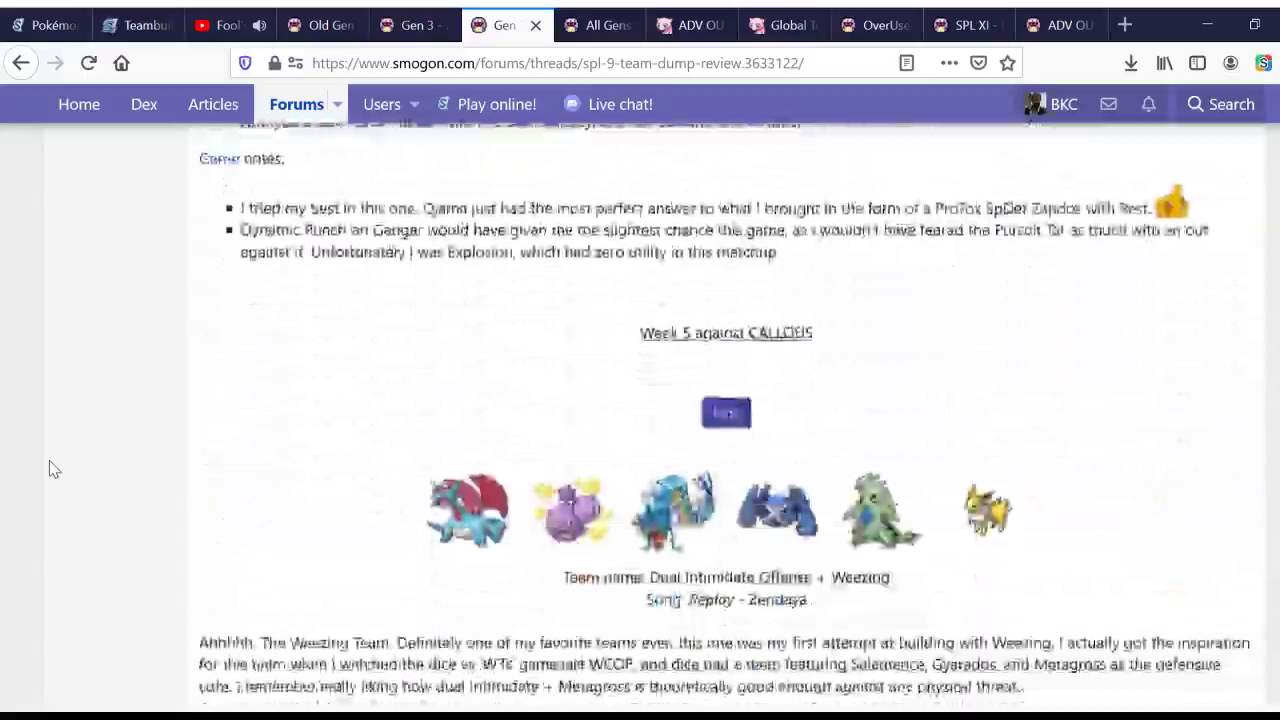
scroll(49, 462, "down", 20)
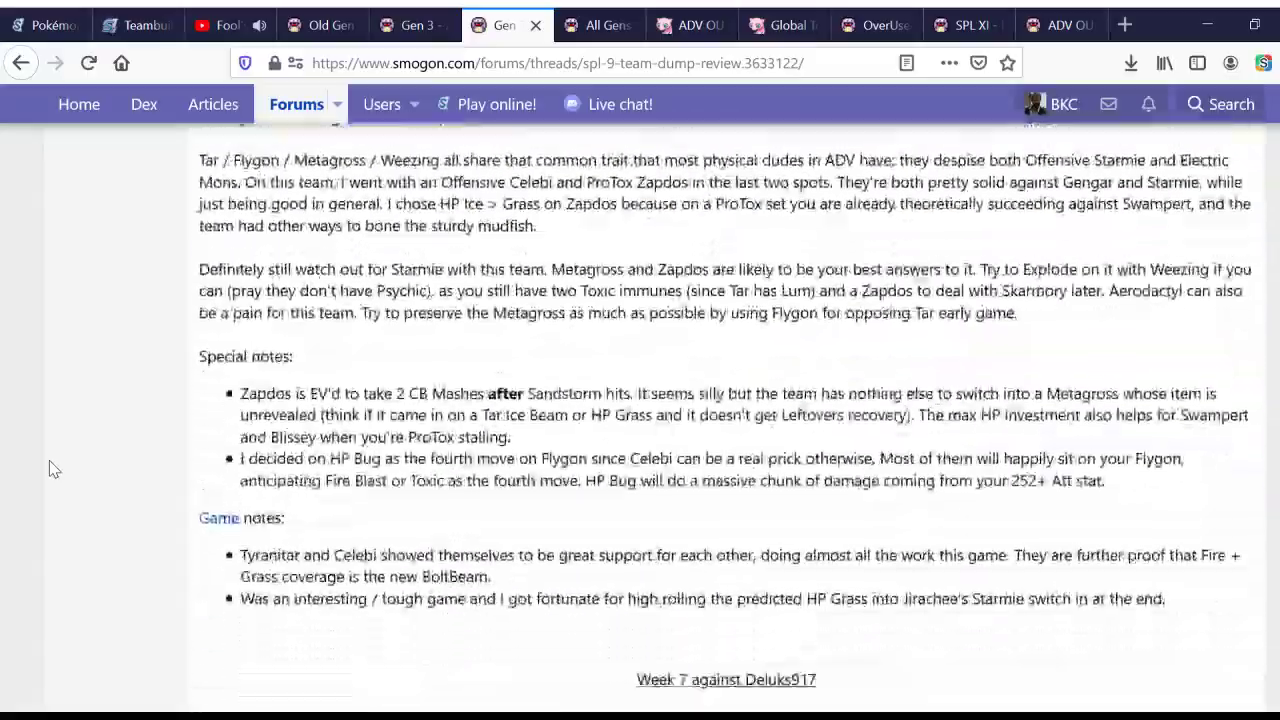
scroll(54, 469, "down", 8)
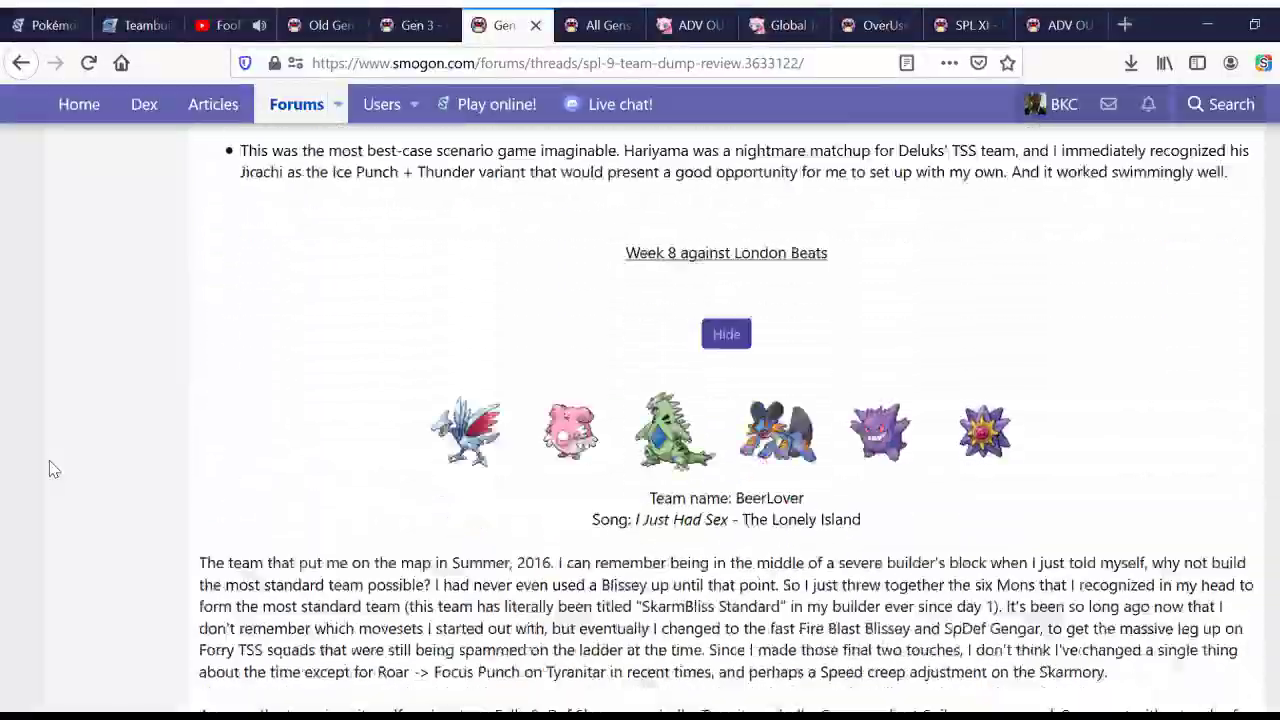
scroll(54, 469, "up", 2)
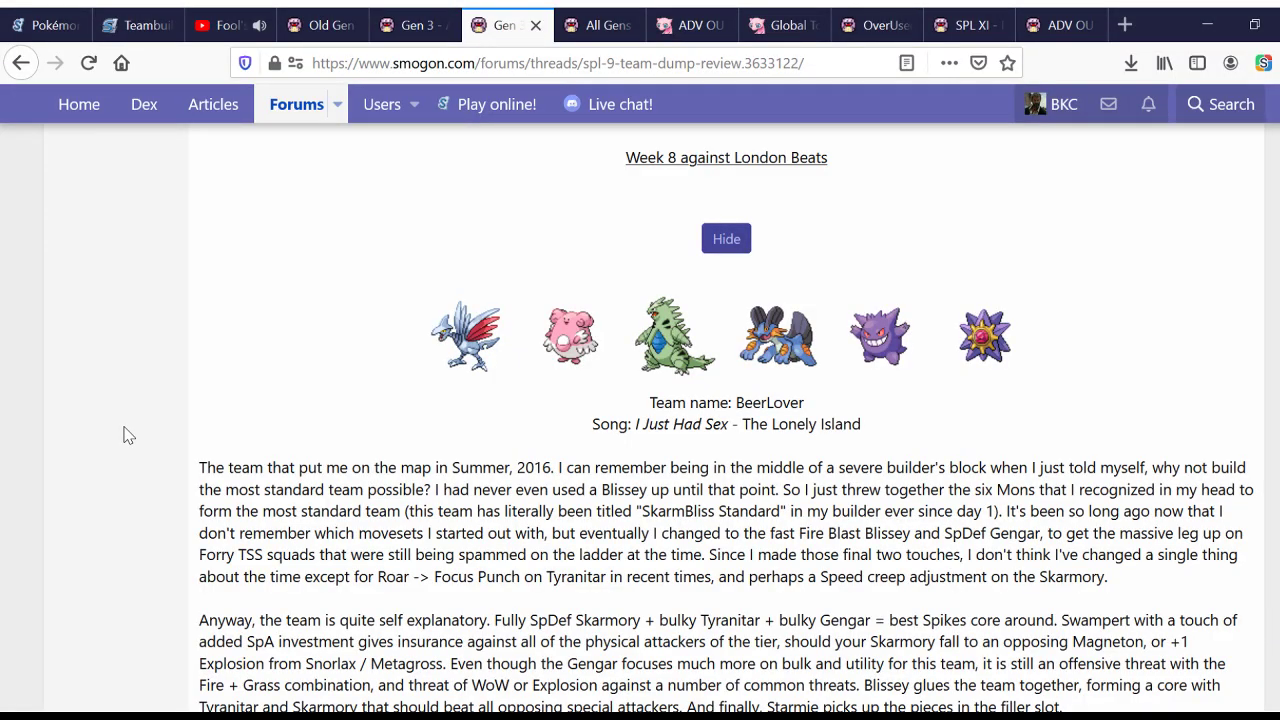
scroll(128, 435, "down", 18)
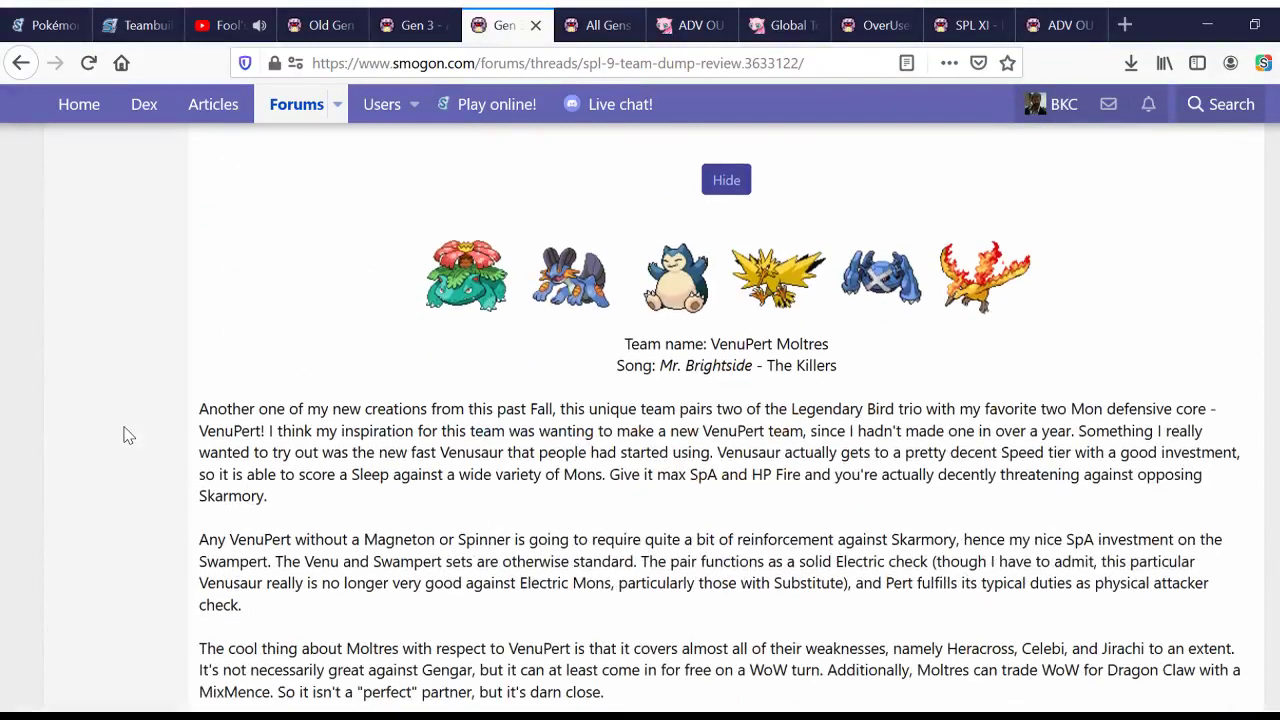
scroll(127, 434, "down", 15)
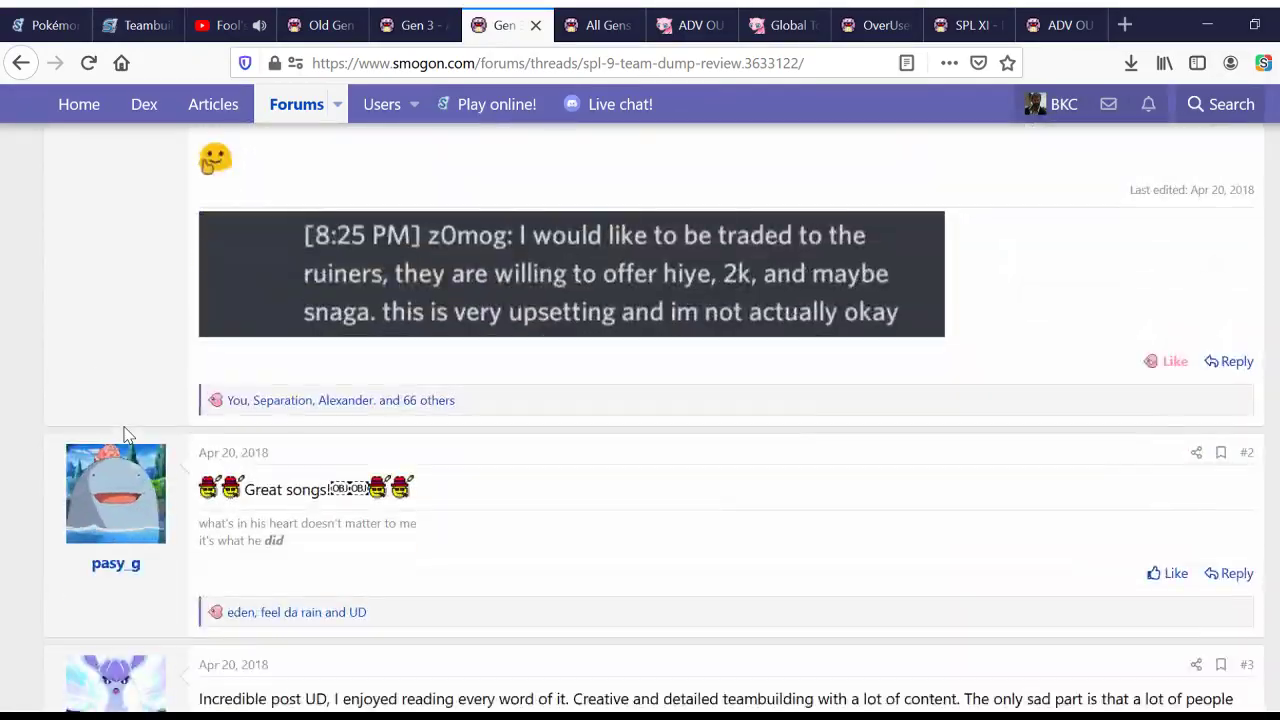
Step: Return to the Gen 3 thread list, open "spl team dump" and skim its teams and explanations
left_click(21, 64)
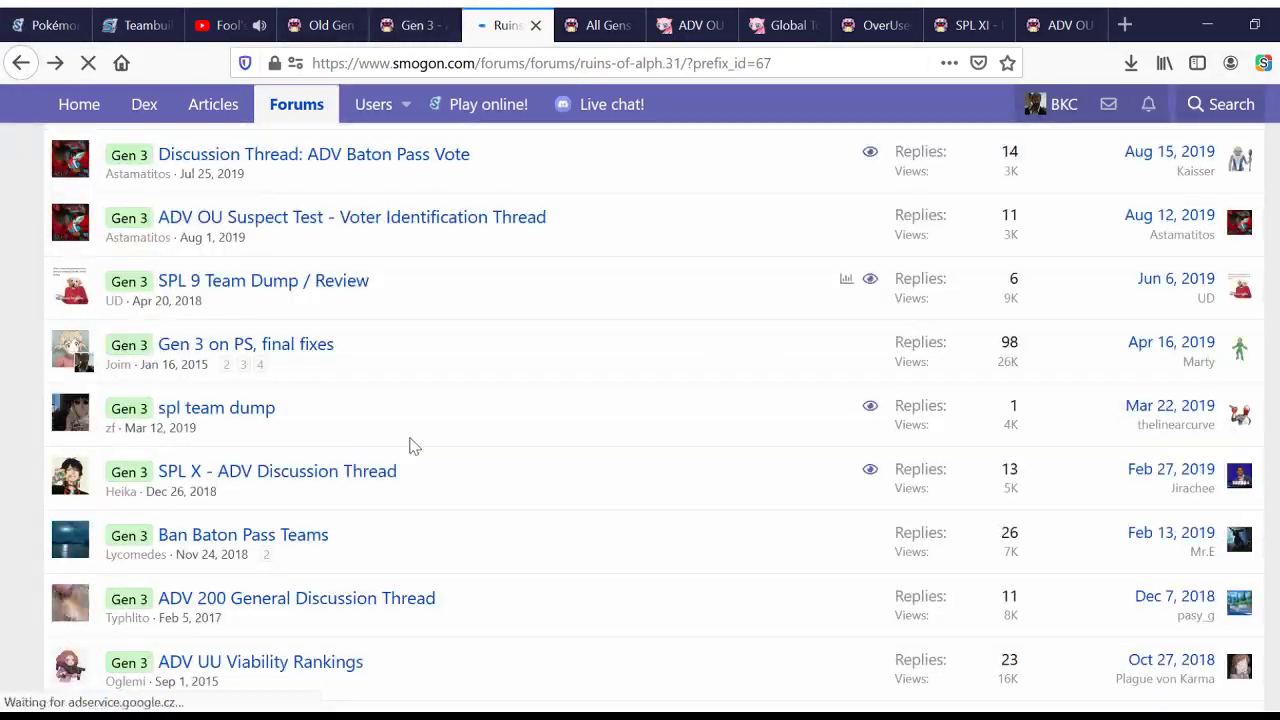
left_click(240, 418)
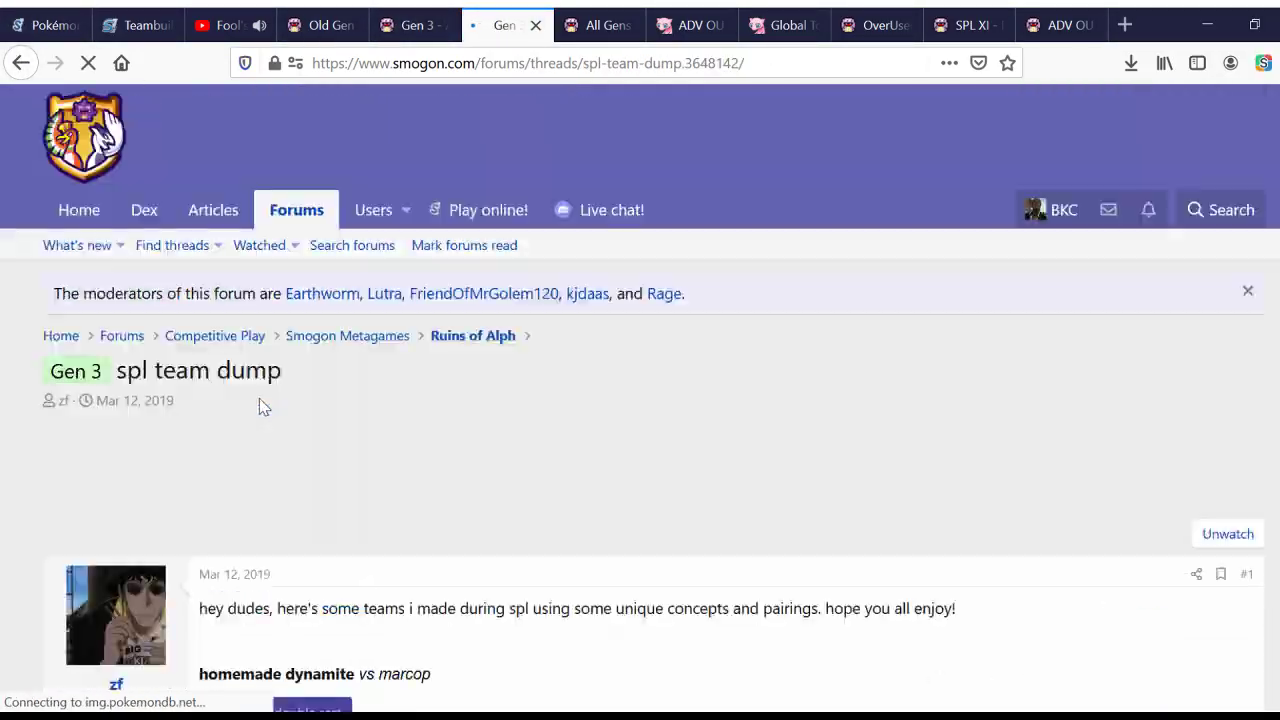
scroll(420, 483, "down", 12)
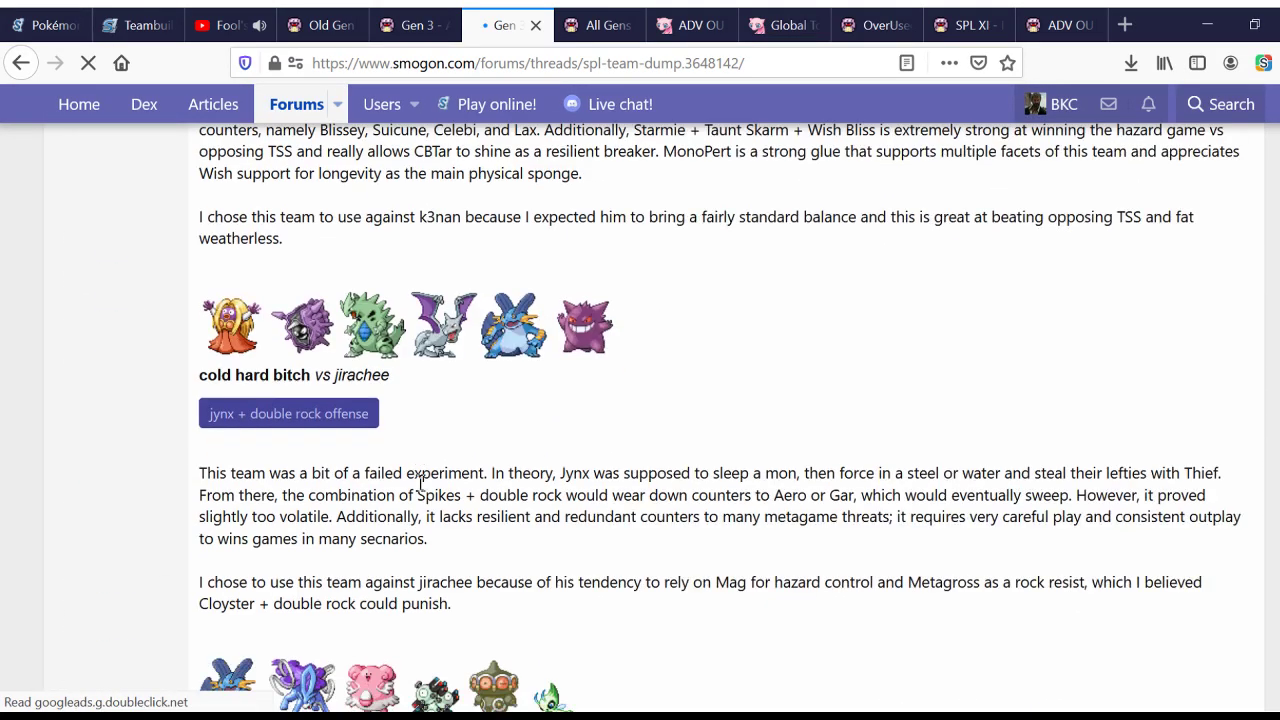
scroll(420, 483, "down", 8)
Step: Go back to the Gen 3 thread list and browse its older threads down to the end of the first page
key("alt+Left")
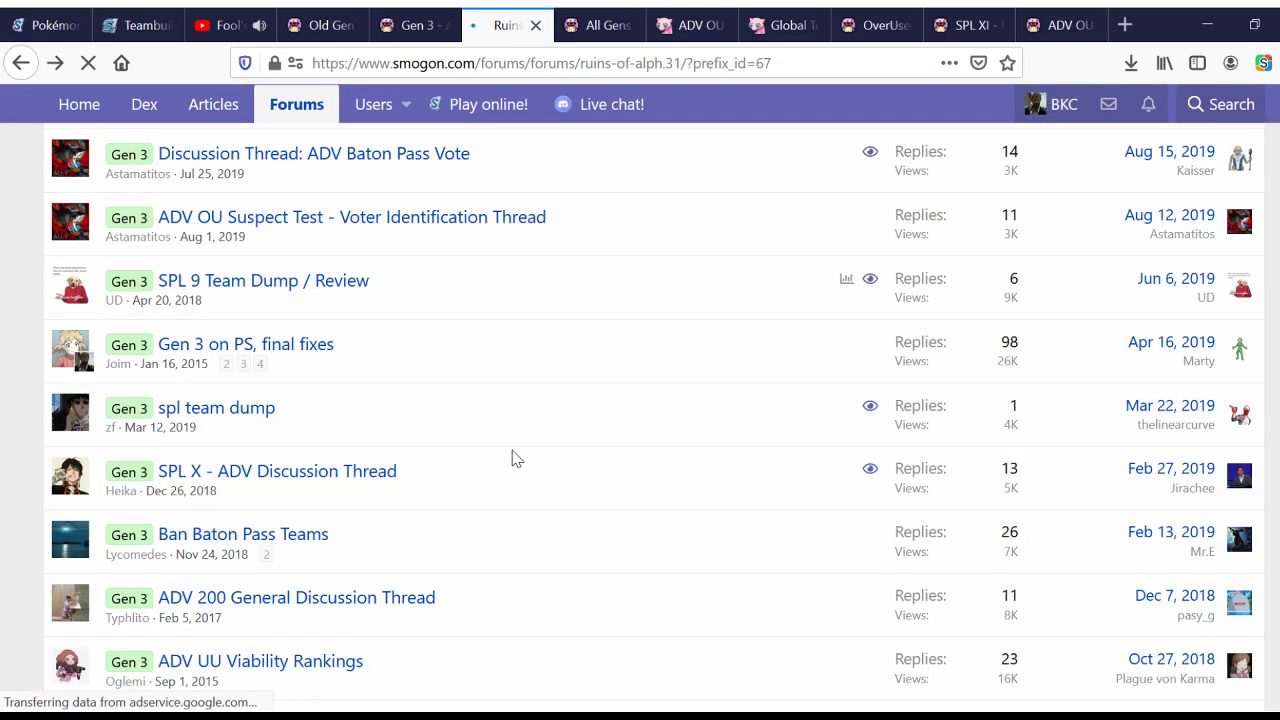
scroll(512, 458, "down", 7)
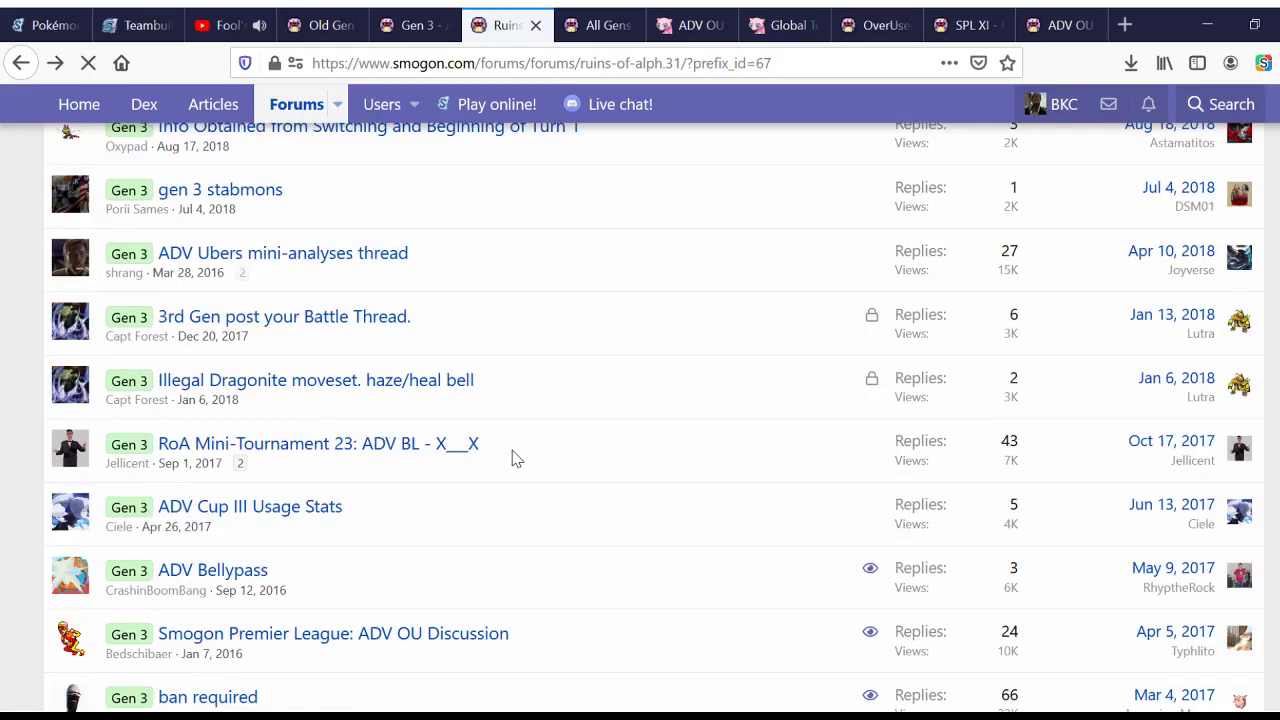
scroll(512, 458, "down", 5)
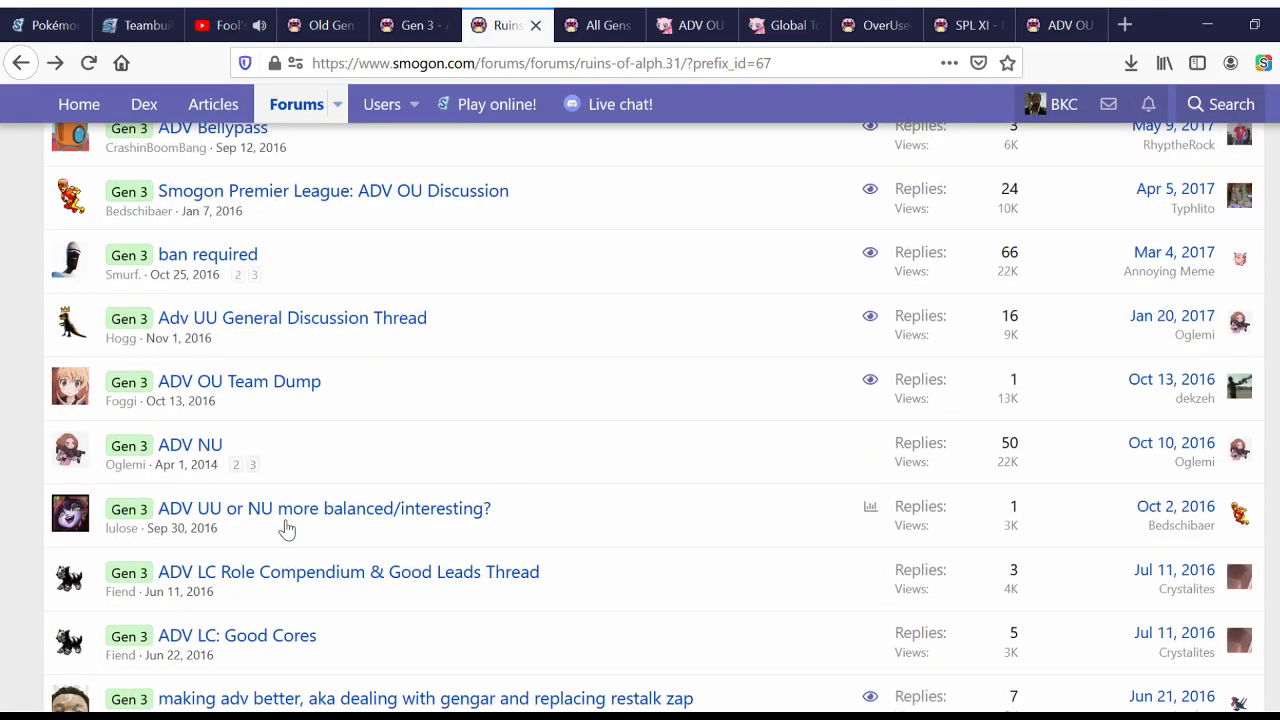
scroll(437, 457, "down", 8)
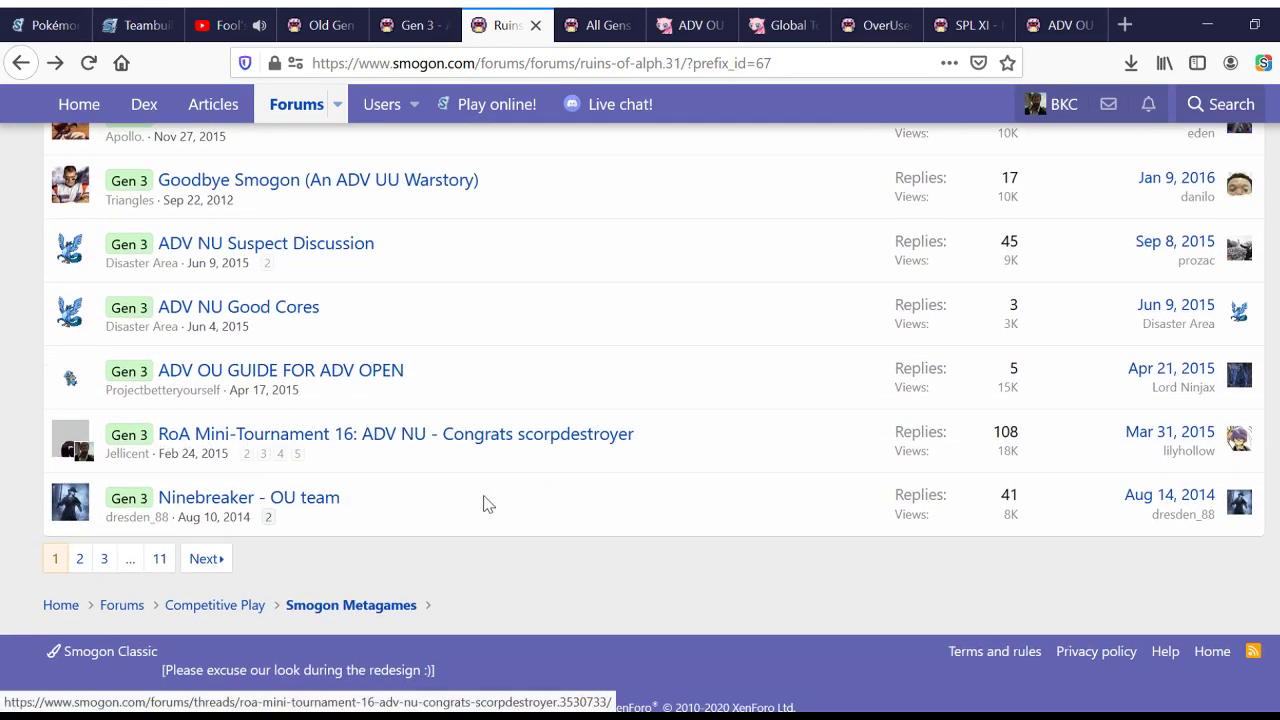
scroll(485, 505, "up", 20)
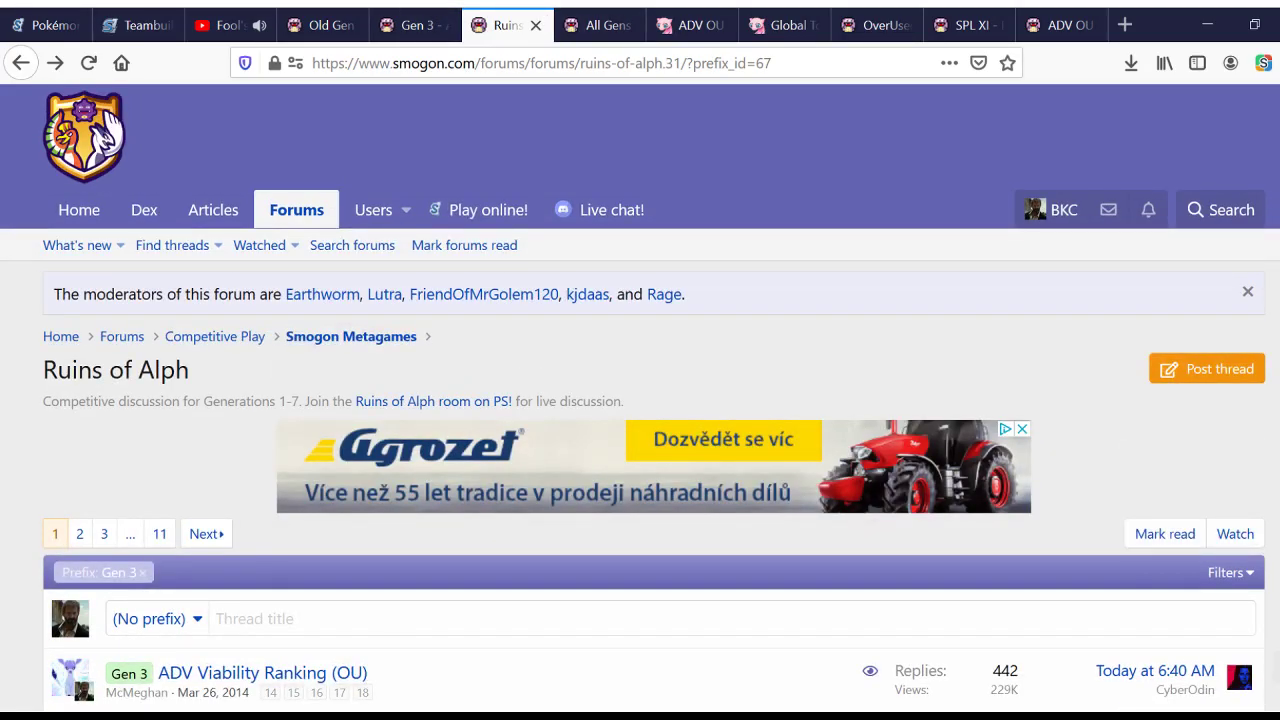
Step: Go back to the "ADV OU Teambuilding/Strategy: Archetypes and Cores" thread and review its introduction and goals
left_click(8, 68)
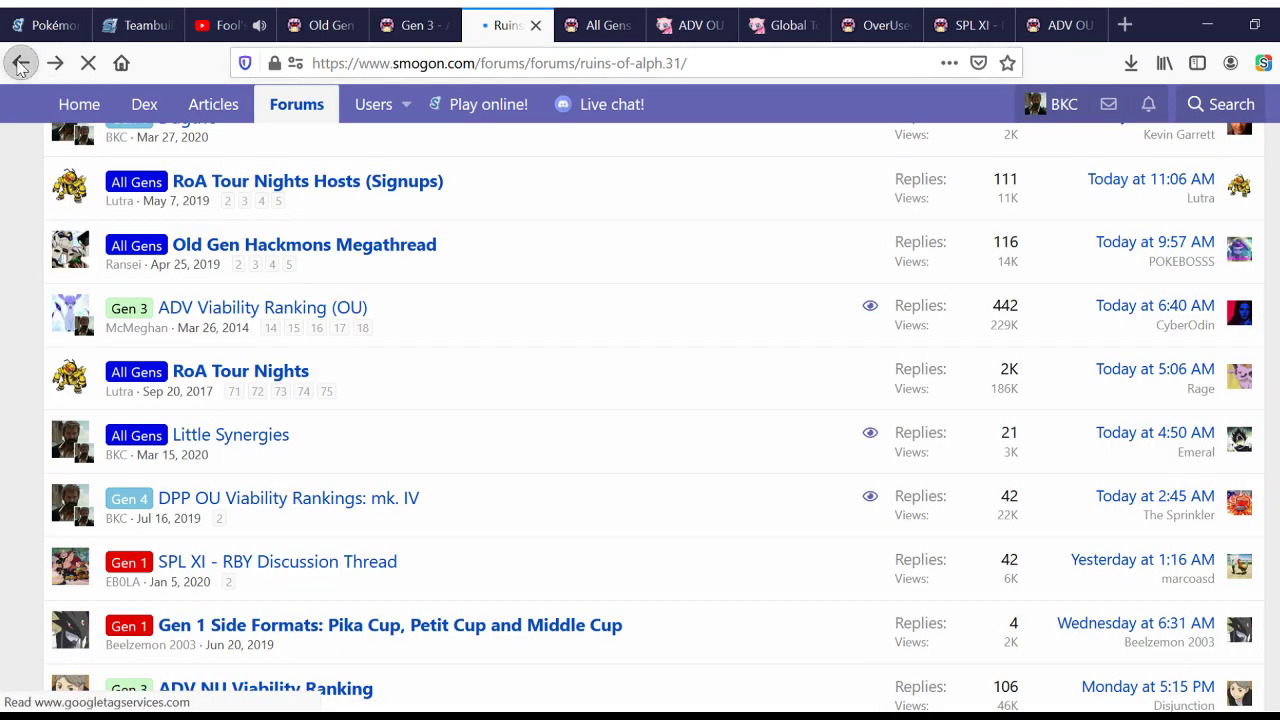
left_click(50, 63)
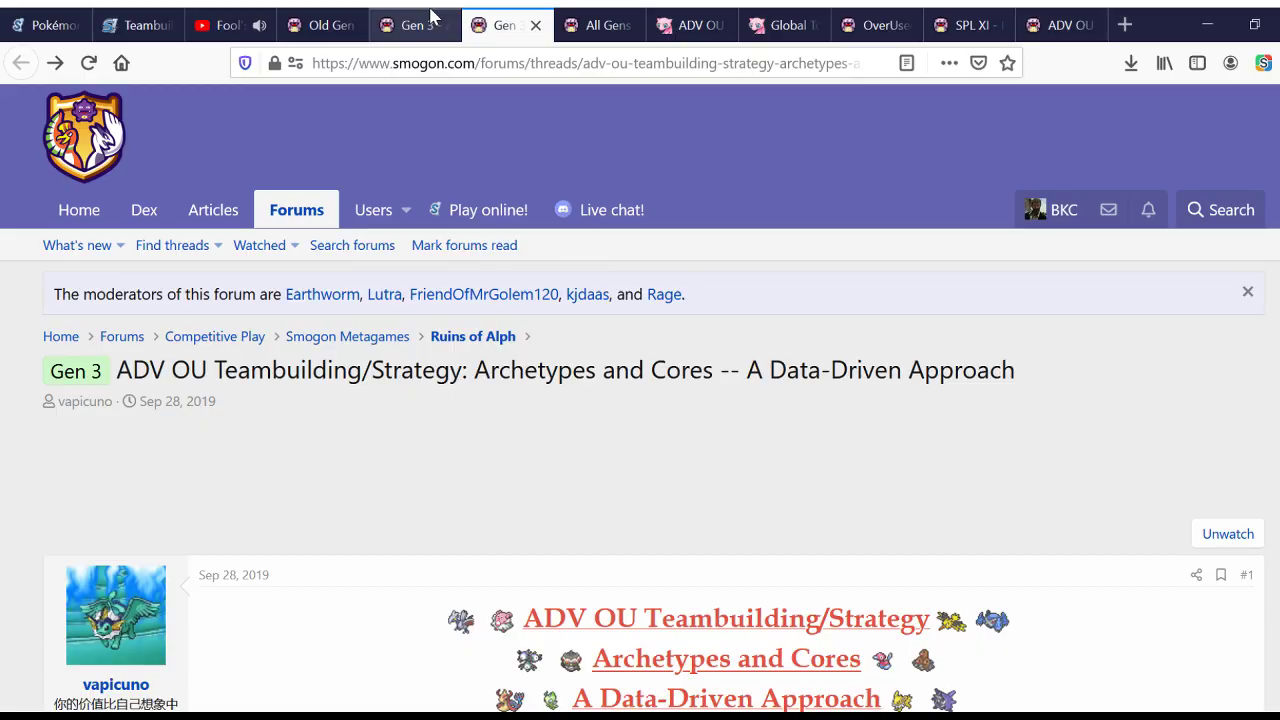
scroll(410, 440, "down", 8)
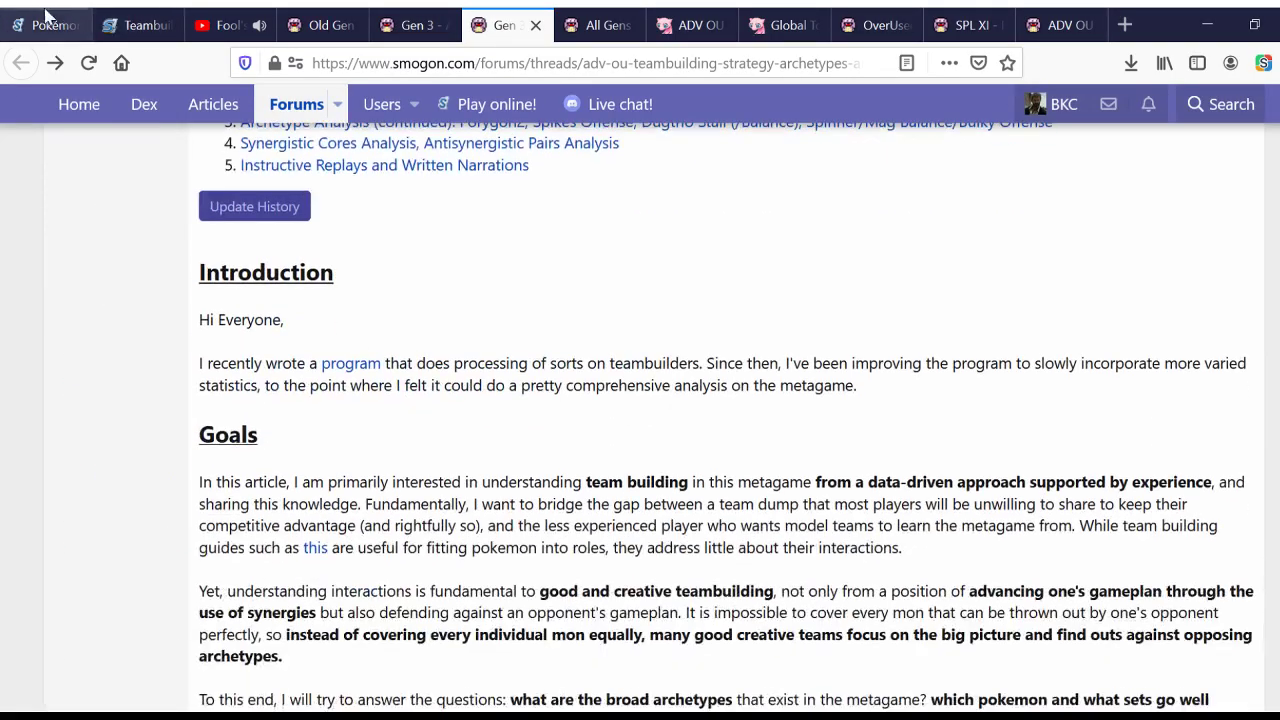
Step: Switch to the Pokémon Showdown teambuilder and look through the OU Pokémon list for an empty team slot
left_click(132, 22)
left_click(638, 200)
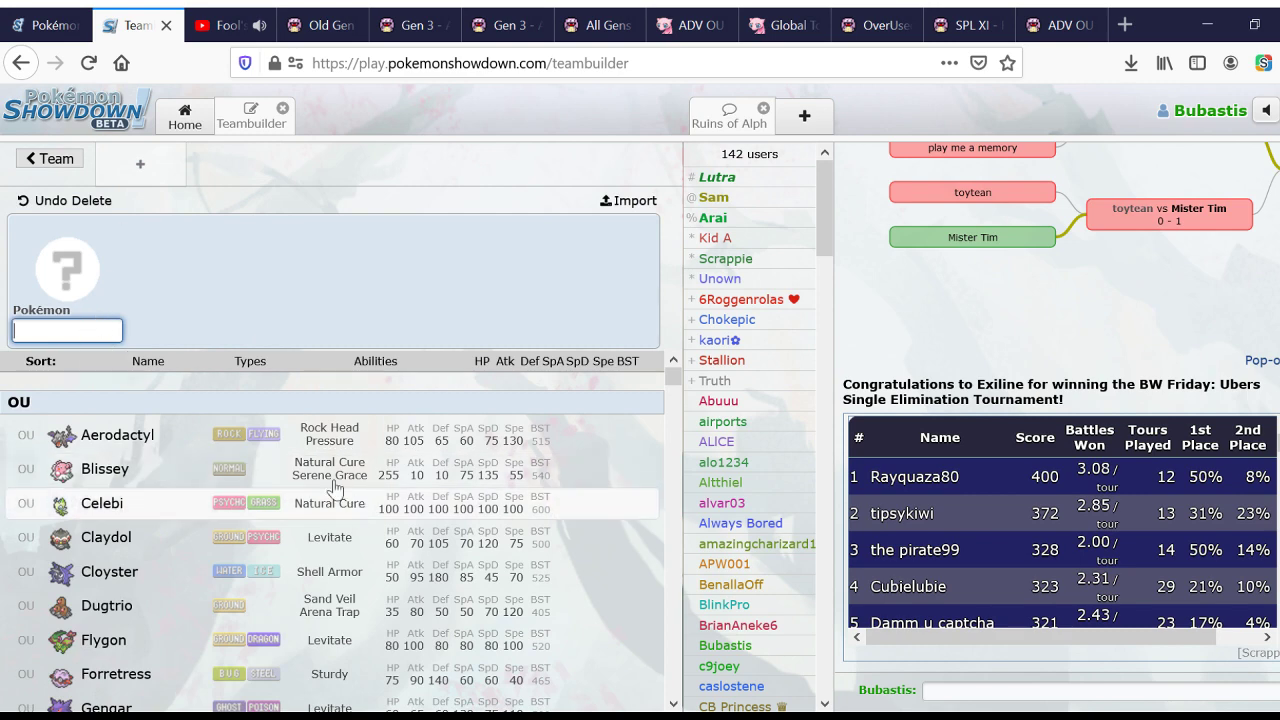
scroll(320, 400, "down", 3)
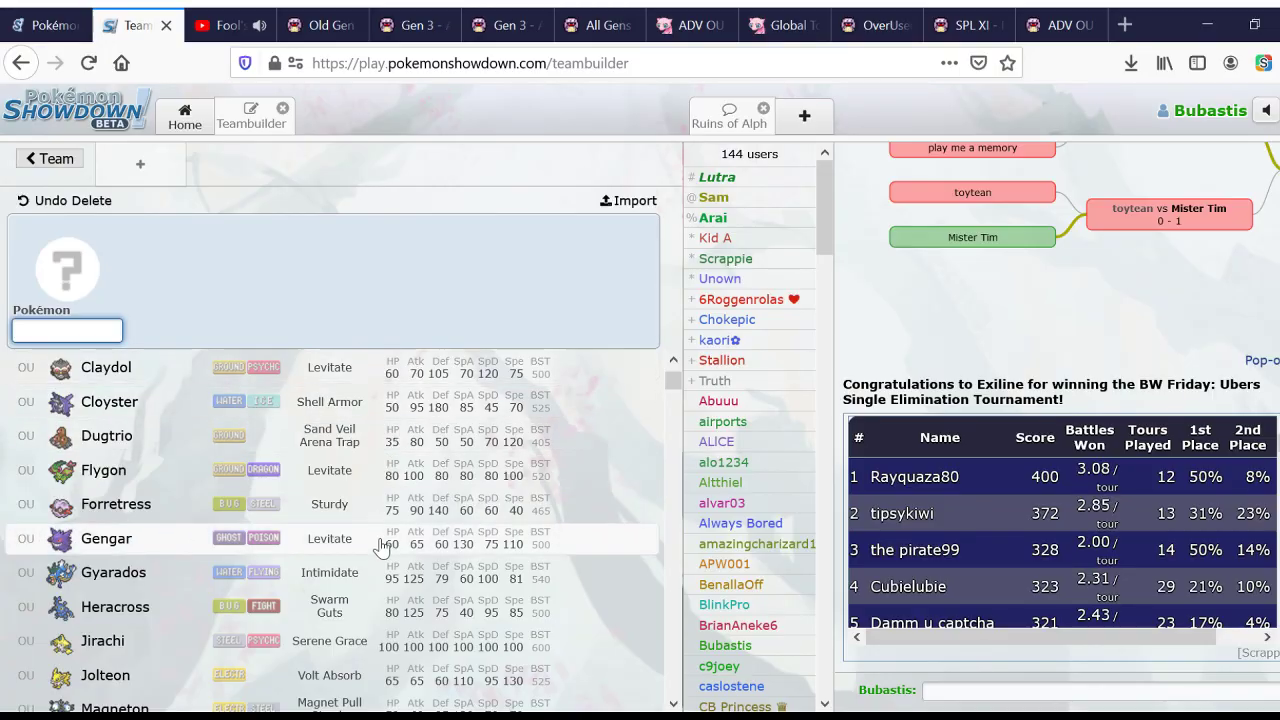
scroll(335, 512, "down", 1)
scroll(335, 512, "down", 2)
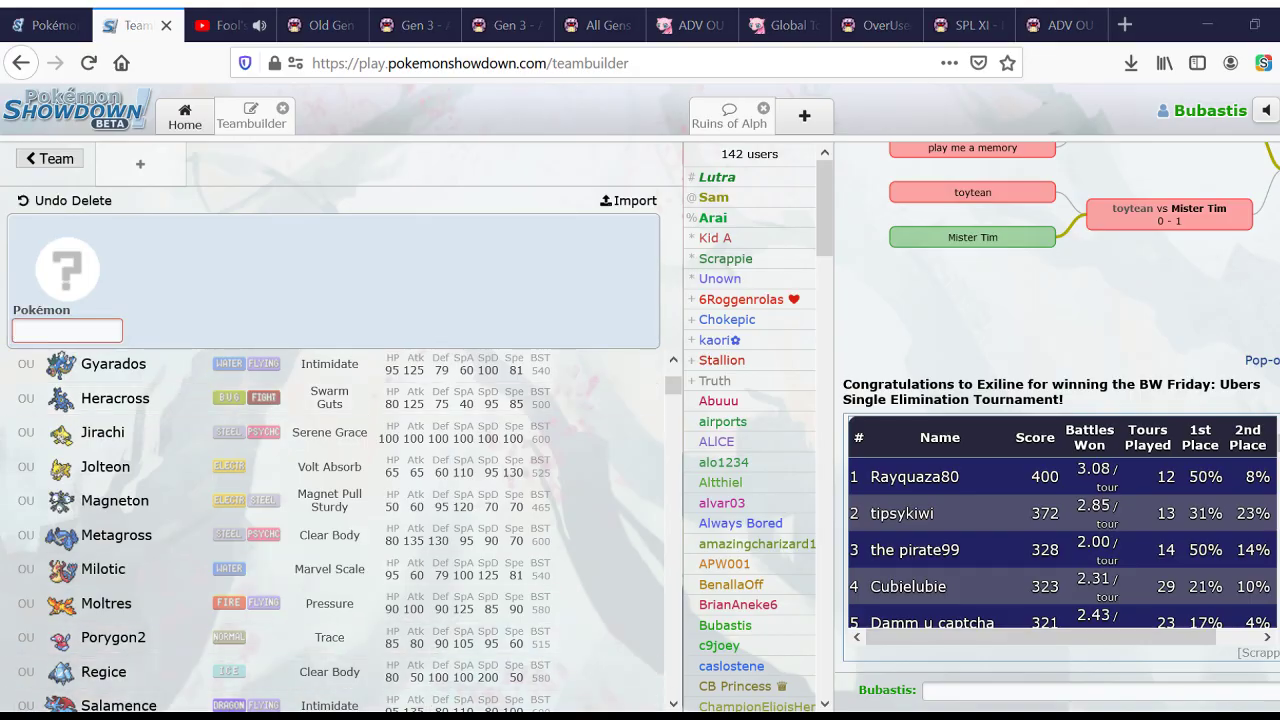
left_click(66, 330)
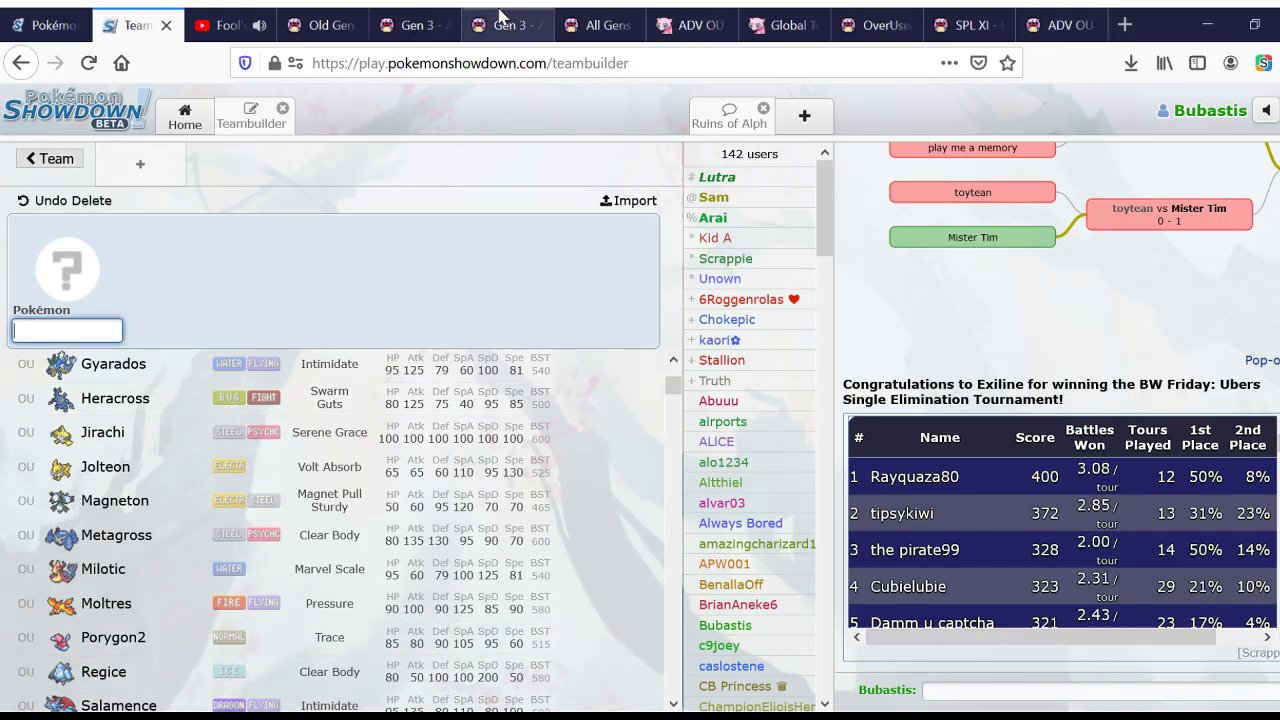
scroll(368, 457, "up", 2)
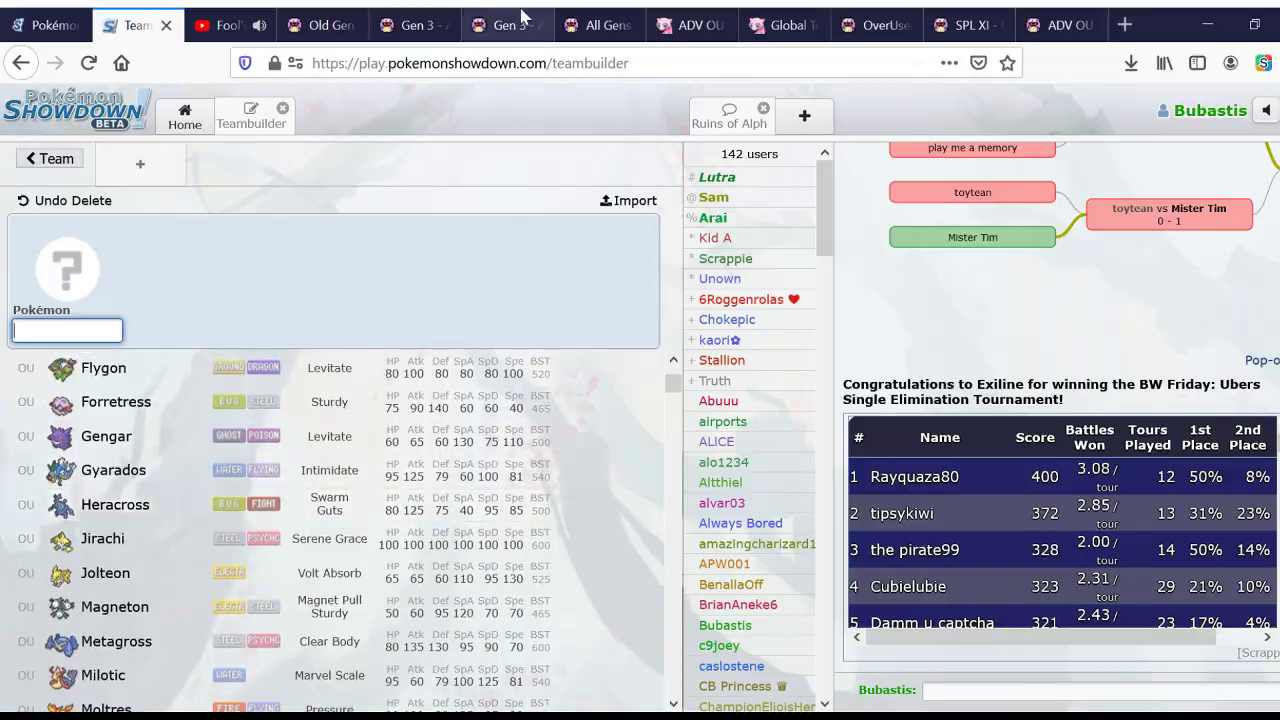
Step: Return to the Archetypes and Cores thread, skim through the Milotic and Celebi archetype, and briefly check the SPL XI replays' ADV OU section
left_click(528, 20)
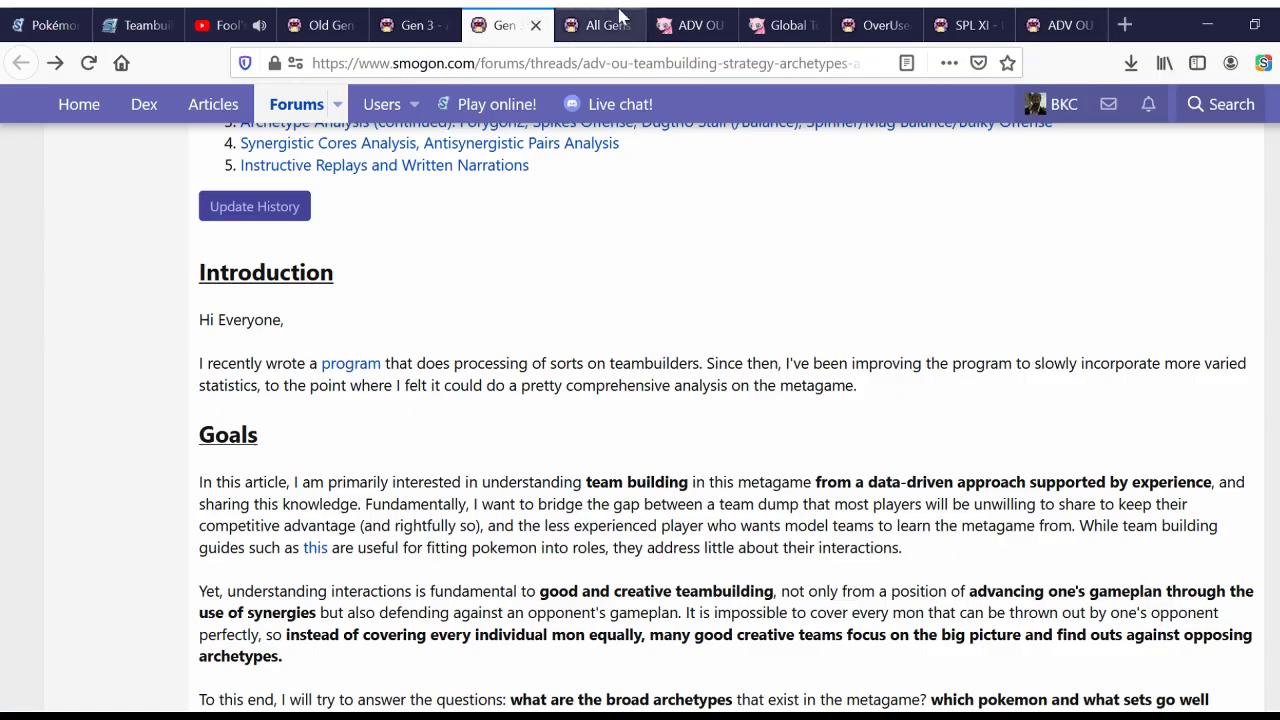
scroll(148, 480, "down", 5)
scroll(148, 475, "up", 10)
scroll(148, 475, "down", 5)
scroll(149, 478, "down", 20)
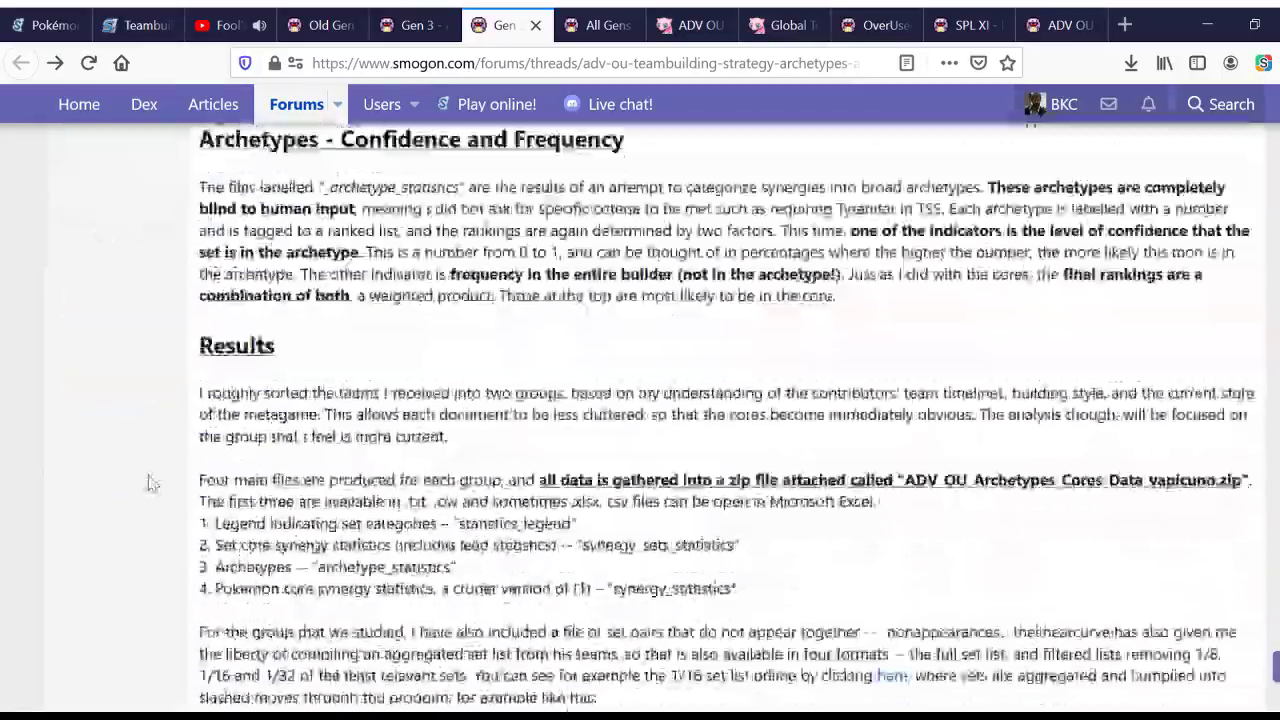
scroll(148, 483, "down", 10)
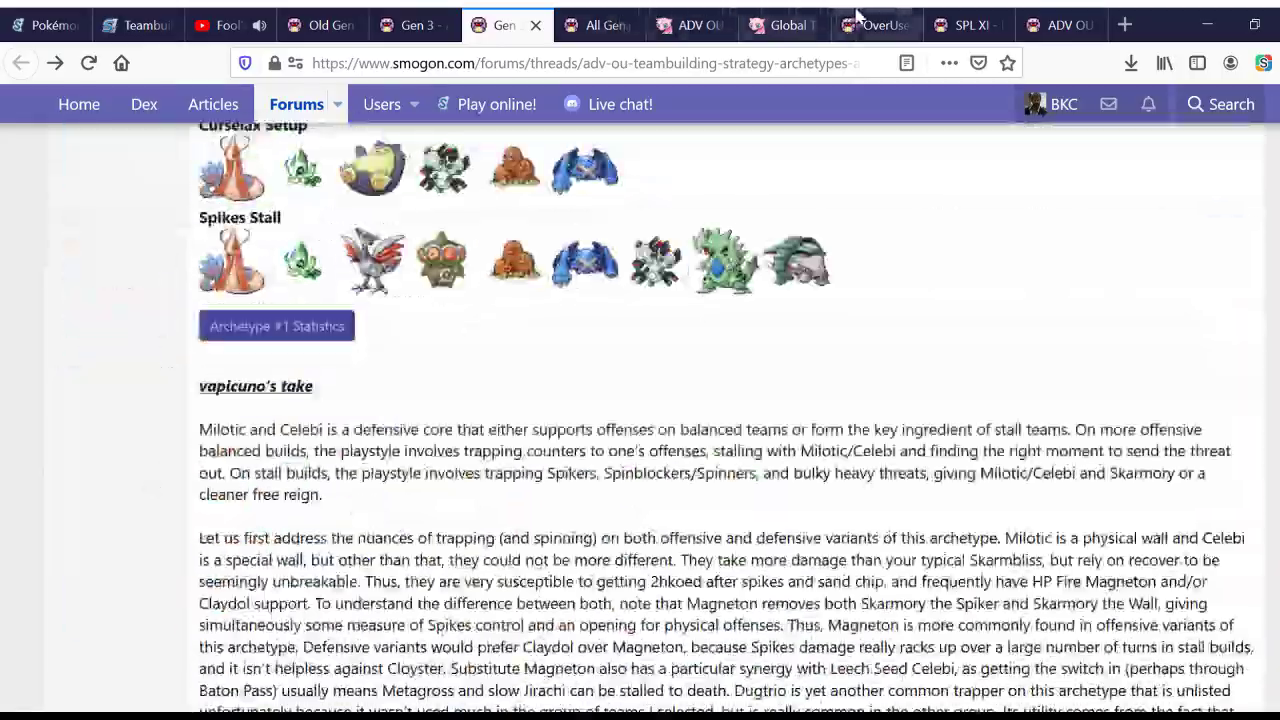
left_click(966, 20)
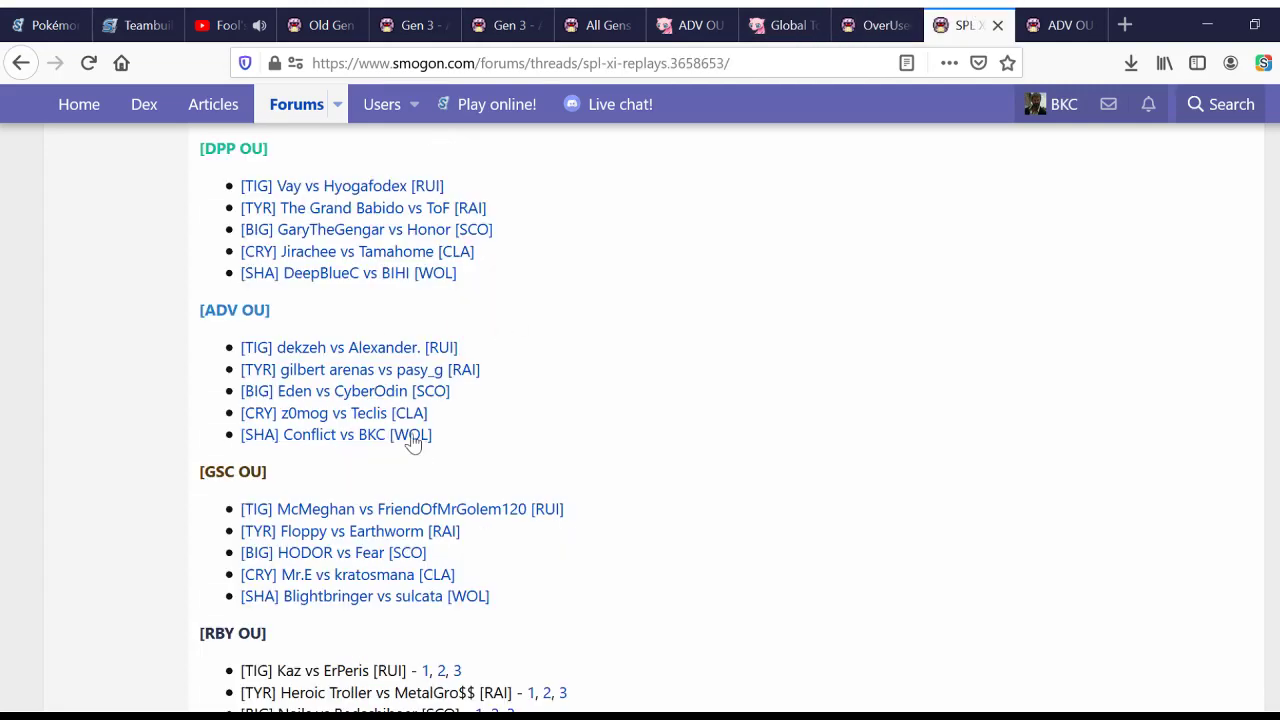
left_click(502, 24)
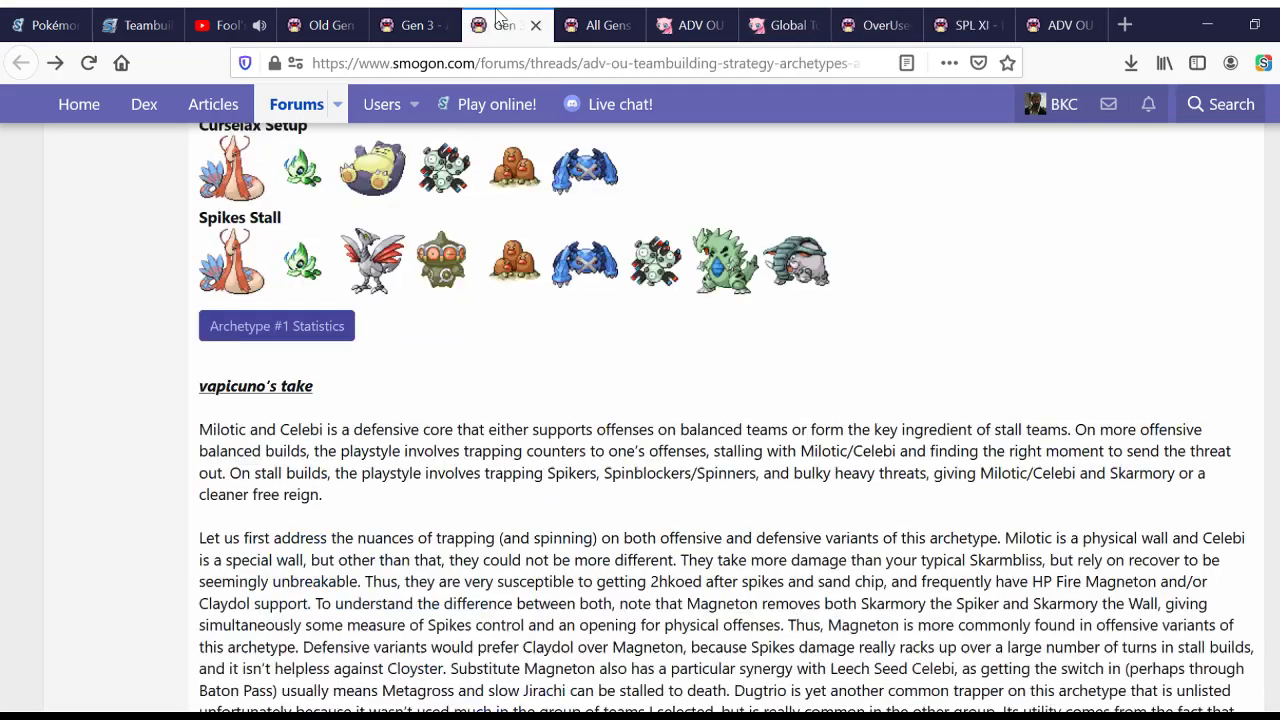
Step: Switch to the SPL XI replays thread and look through the ADV OU replay lists in its weekly posts
left_click(935, 20)
key("End")
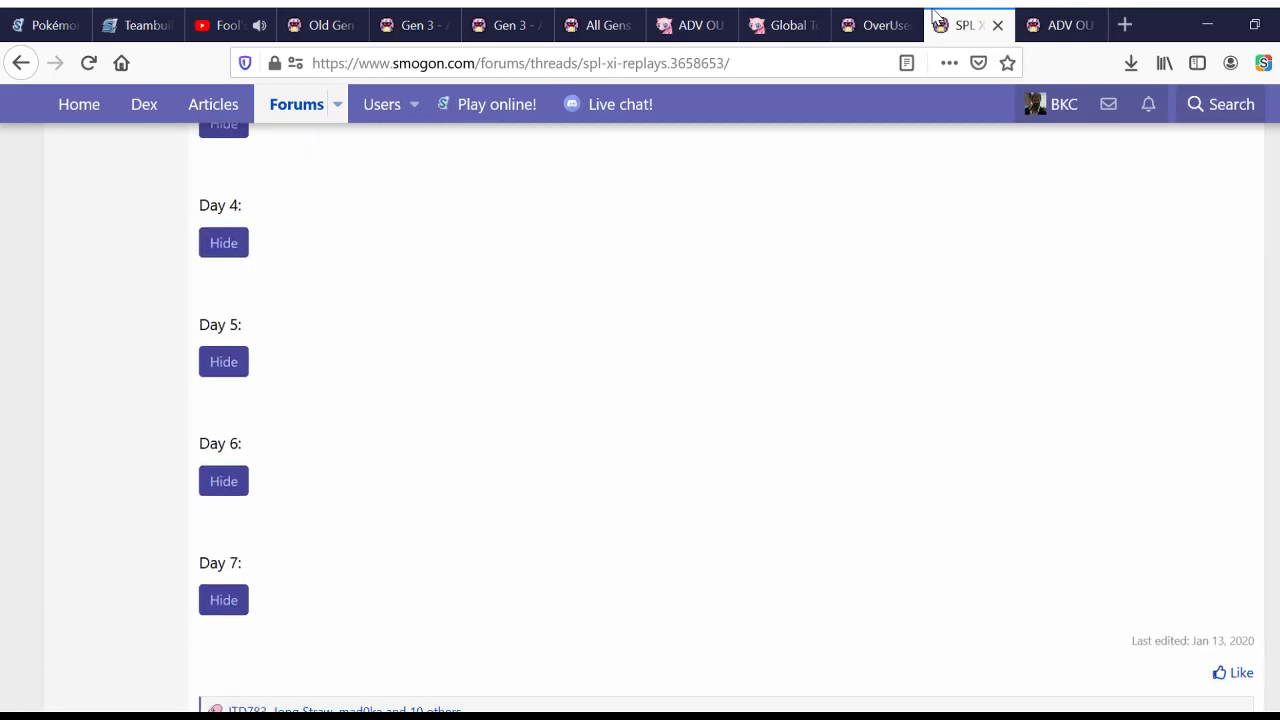
key("Page_Down")
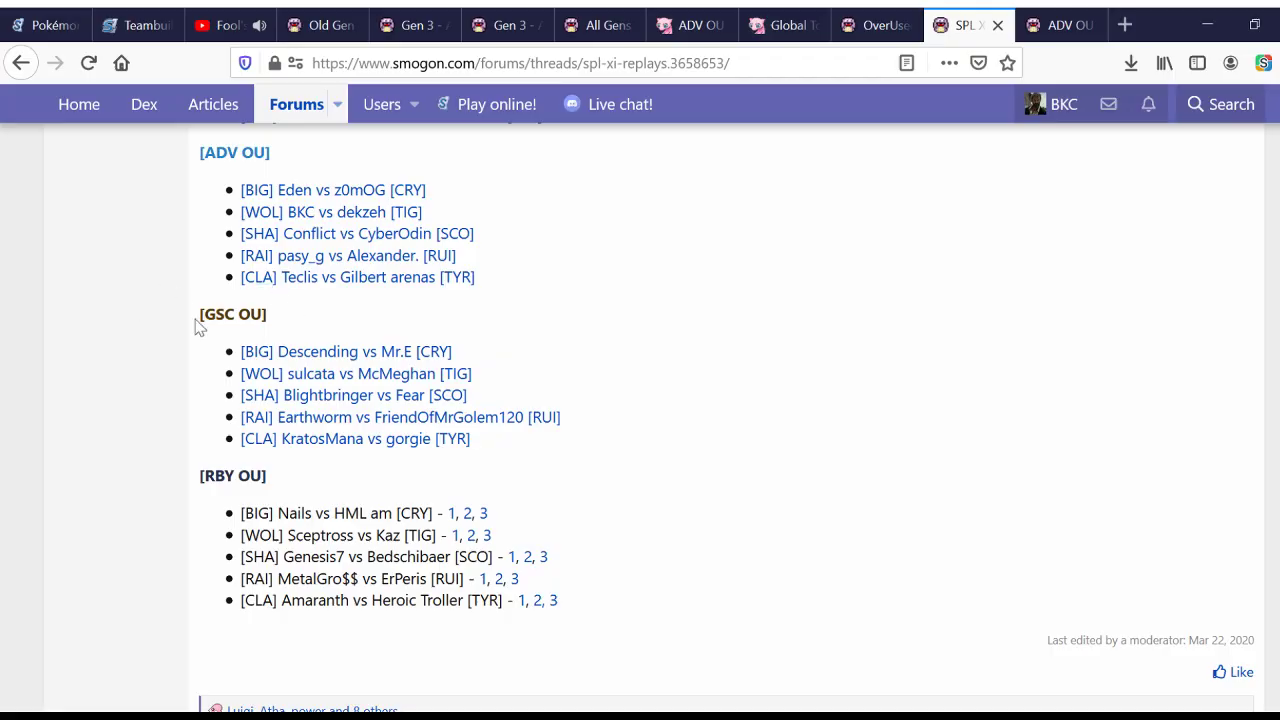
scroll(199, 327, "down", 15)
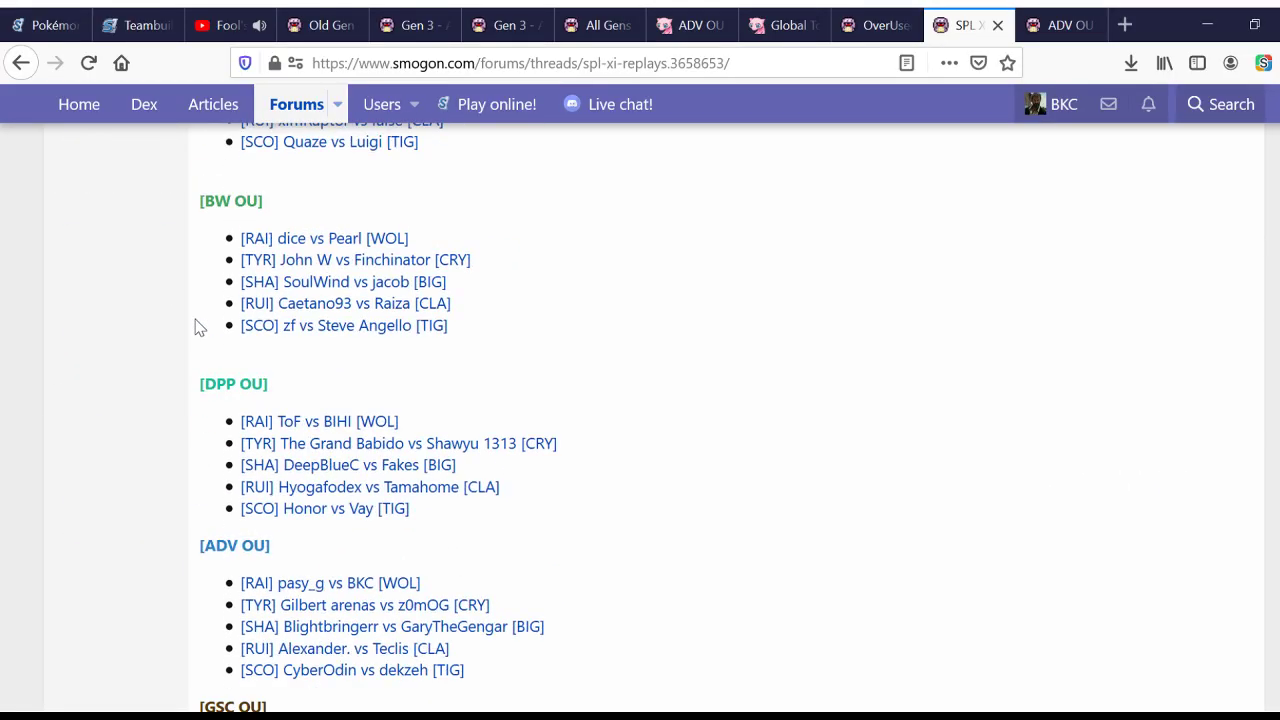
scroll(240, 523, "down", 1)
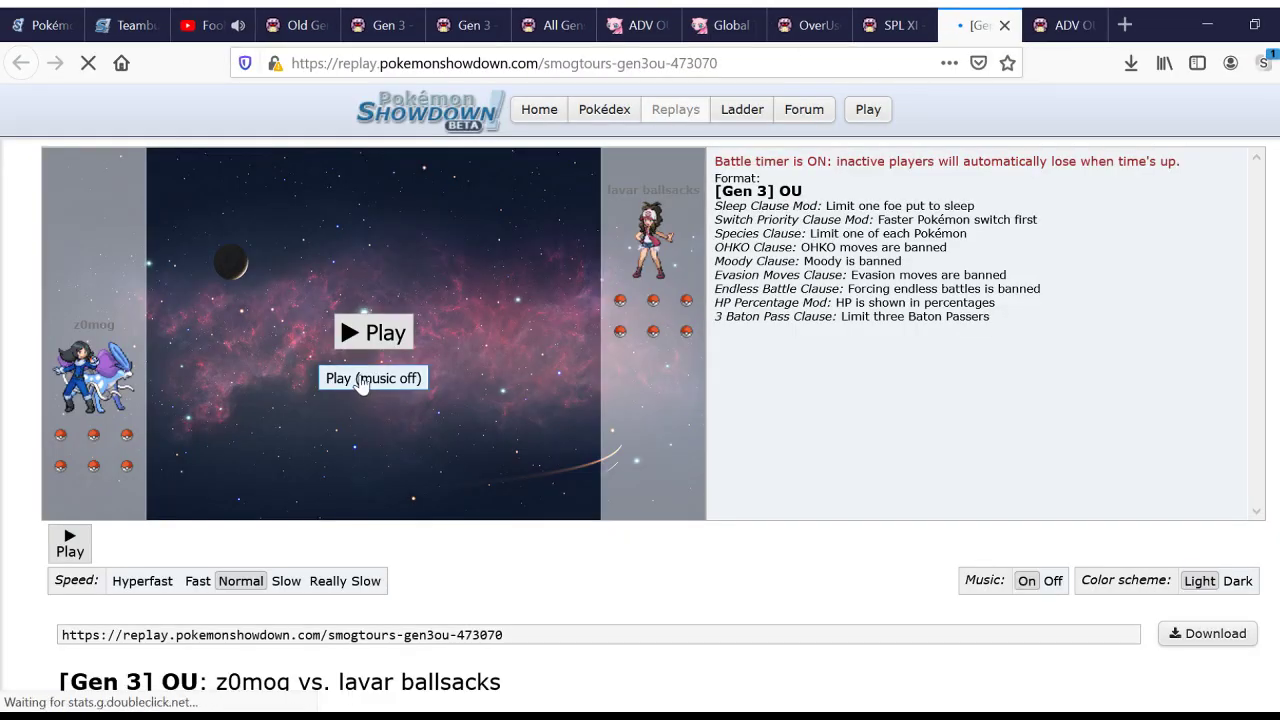
Step: Play the z0mOG match's Gen 3 OU replay with the music off and skip ahead turn by turn to turn 6
left_click(362, 380)
left_click(284, 545)
left_click(284, 545)
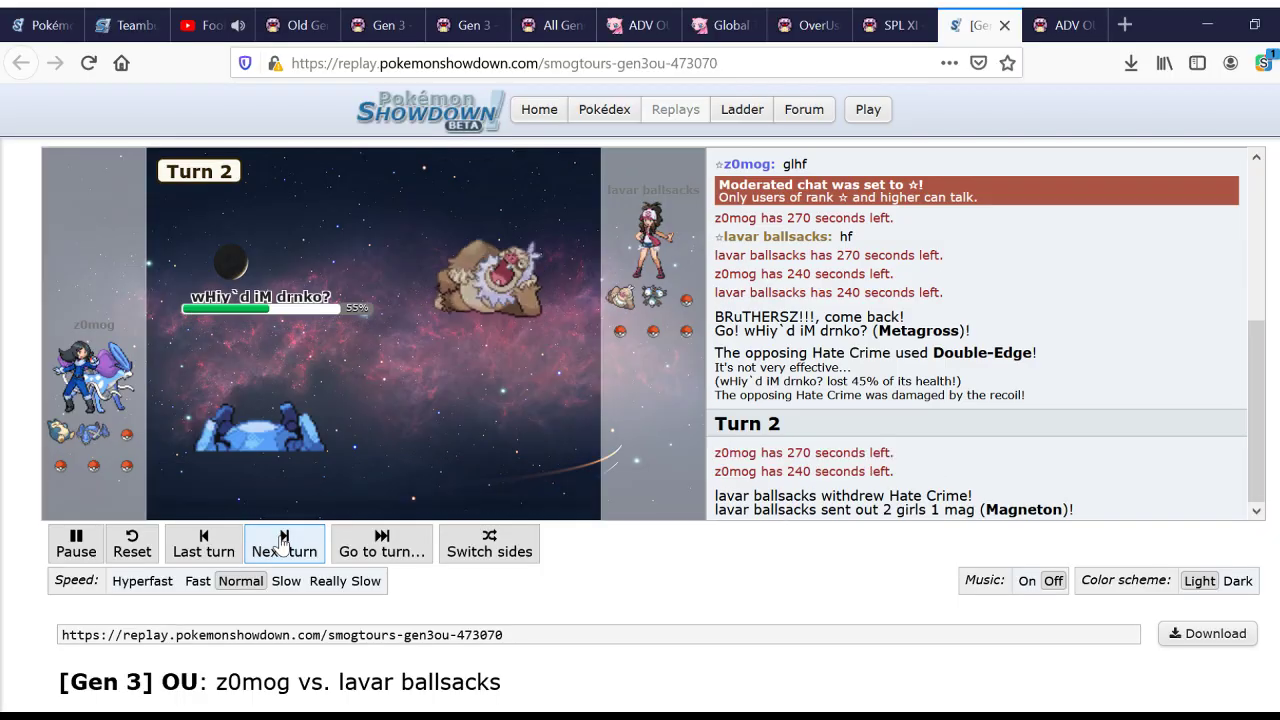
left_click(284, 545)
left_click(284, 545)
left_click(284, 545)
left_click(284, 545)
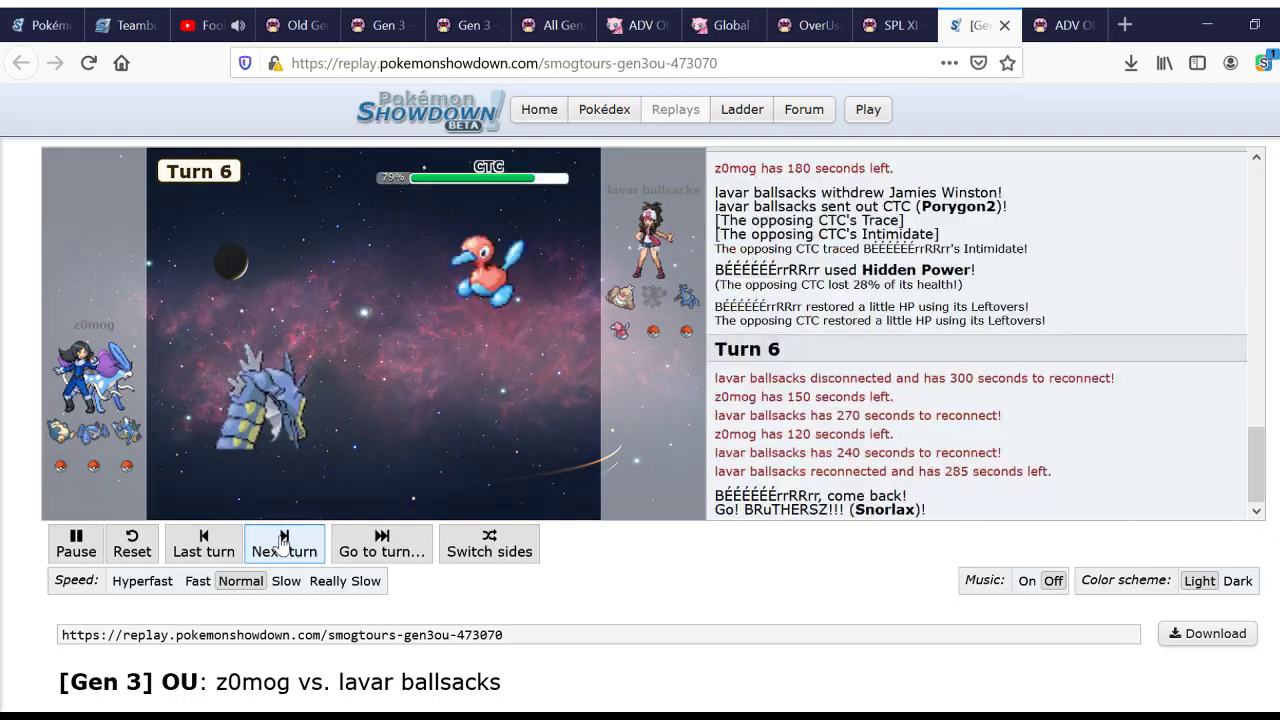
Step: Step the replay back one turn, skip forward to turn 13 to reveal more of both teams, and close the replay
left_click(204, 543)
mouse_move(292, 500)
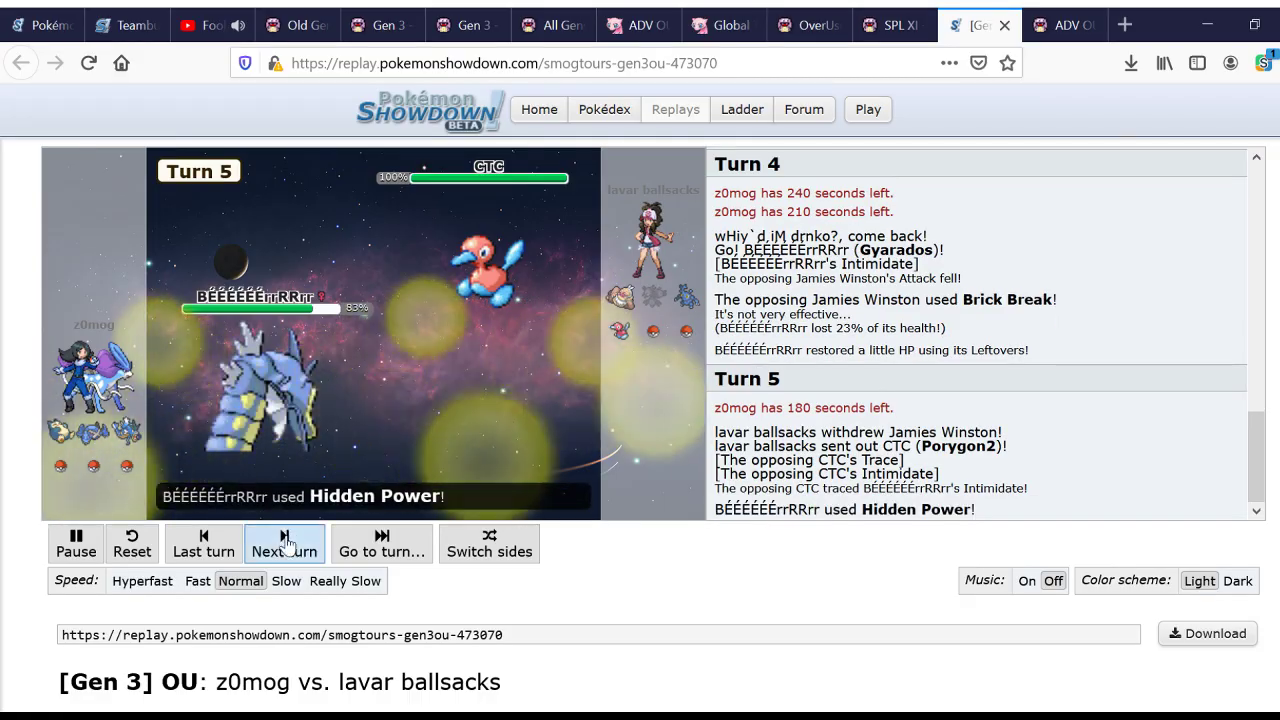
left_click(284, 543)
left_click(284, 543)
left_click(284, 543)
left_click(284, 543)
left_click(284, 543)
left_click(284, 543)
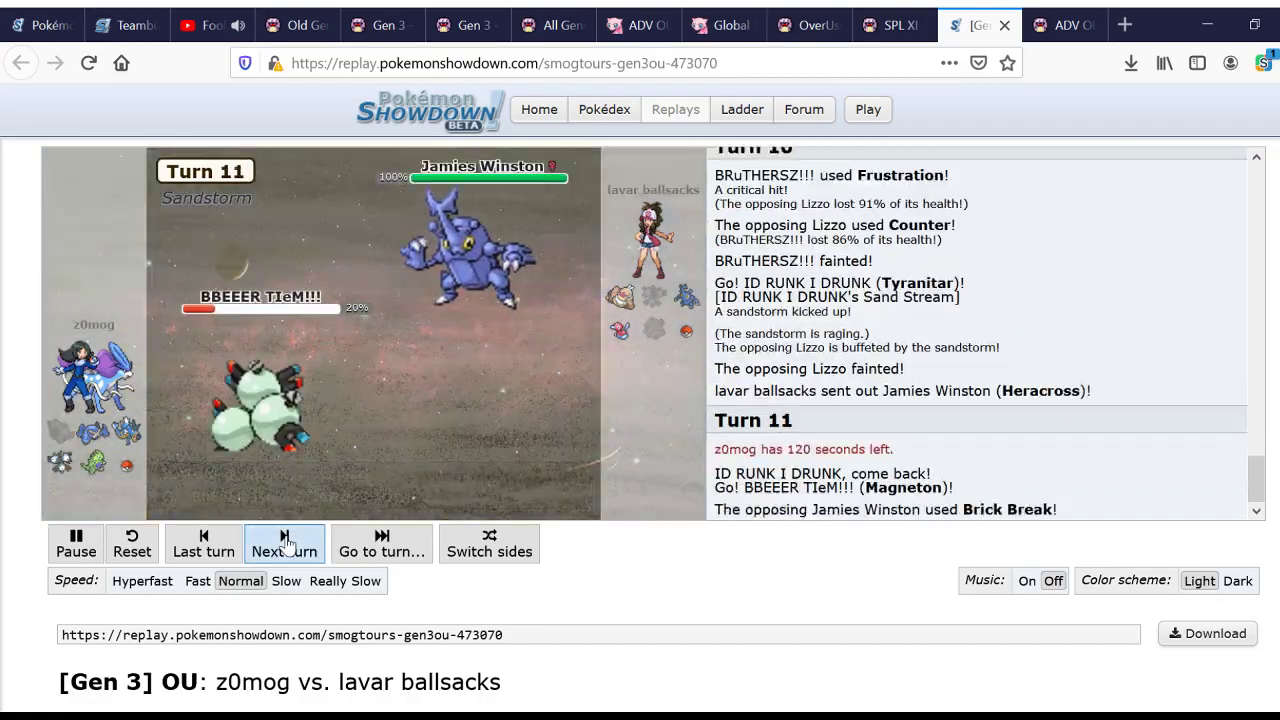
left_click(285, 543)
left_click(290, 541)
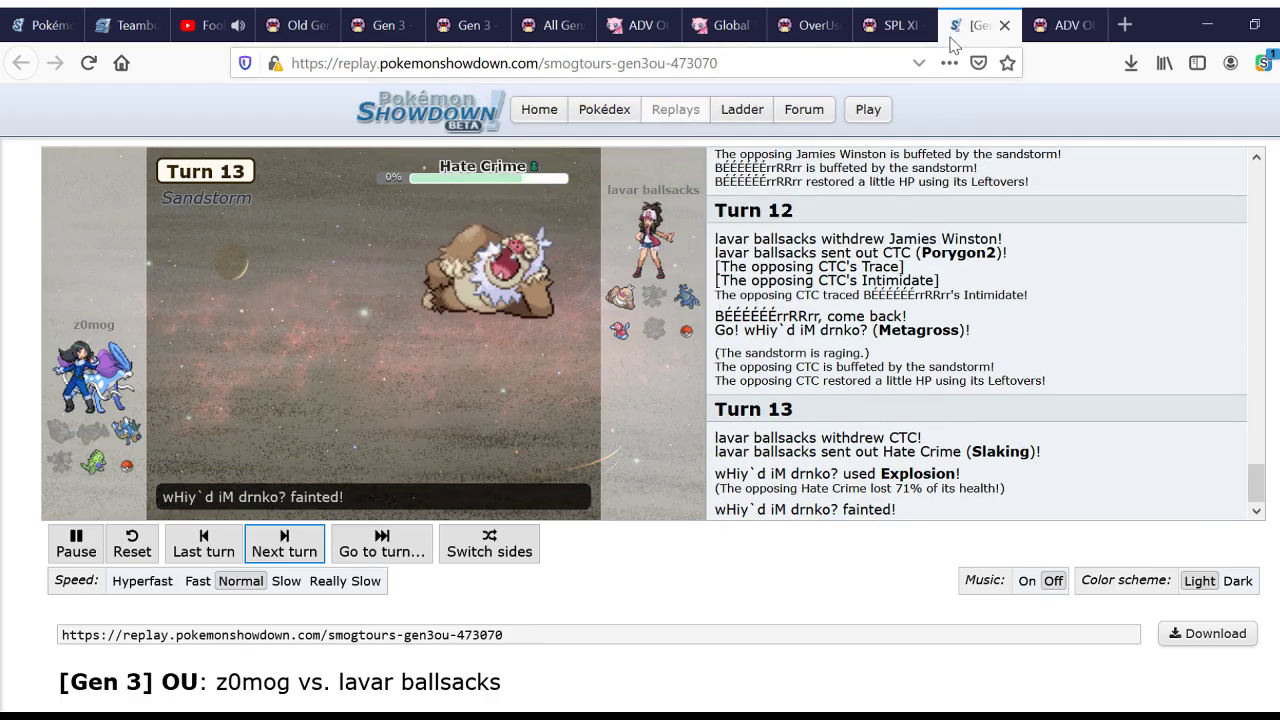
left_click(1004, 25)
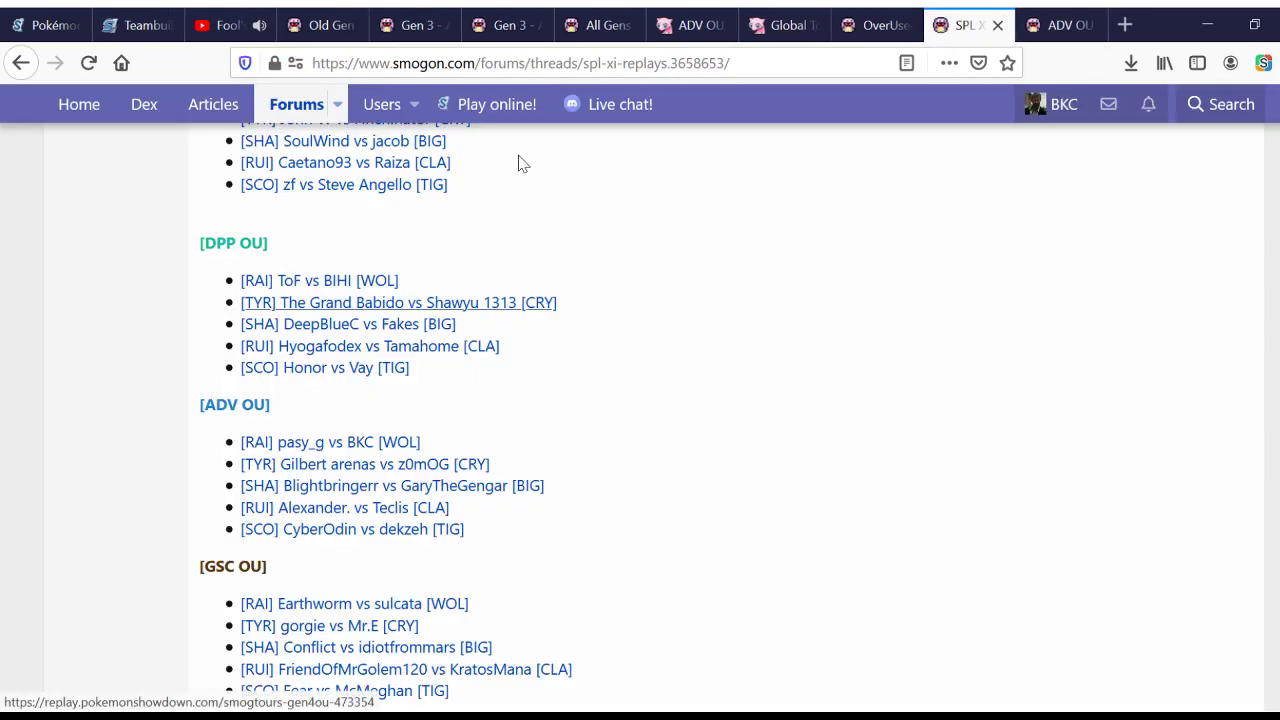
Step: Revisit the open Smogon pages on viability ranking, old gen circuits, sample teams and archetypes, ending at the SPL XI ADV OU replays
left_click(425, 25)
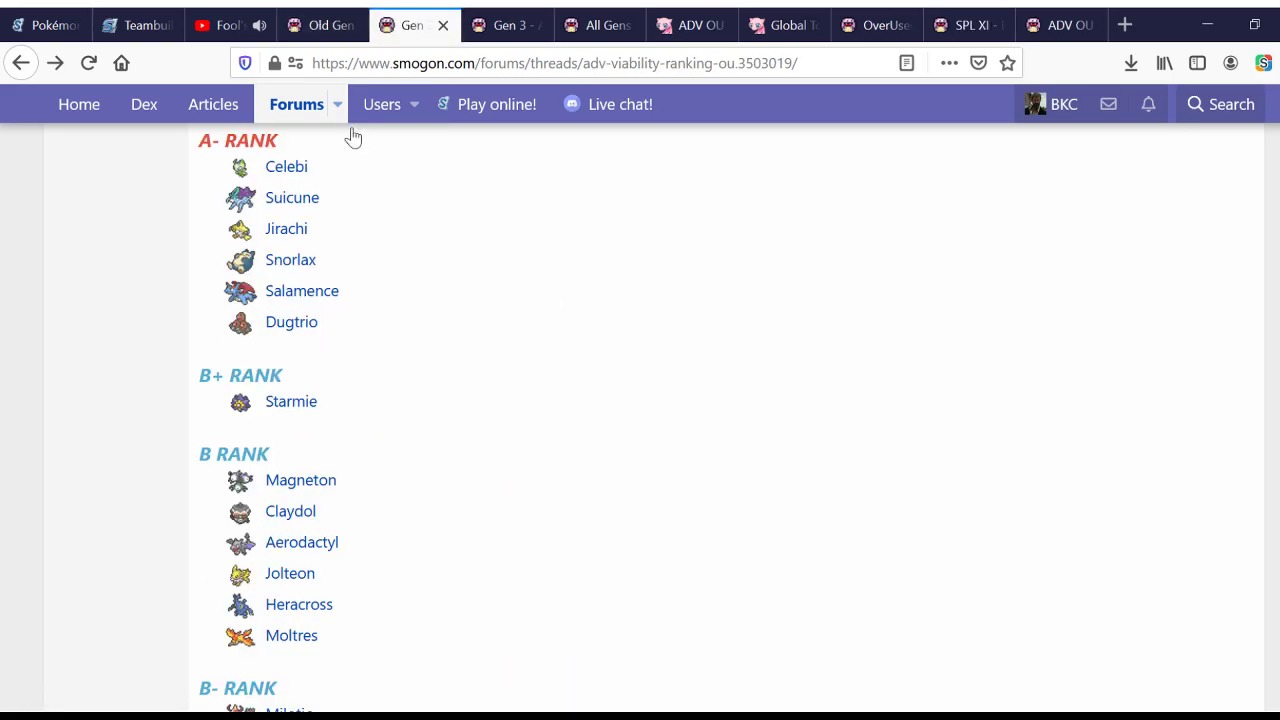
scroll(395, 280, "up", 5)
left_click(340, 22)
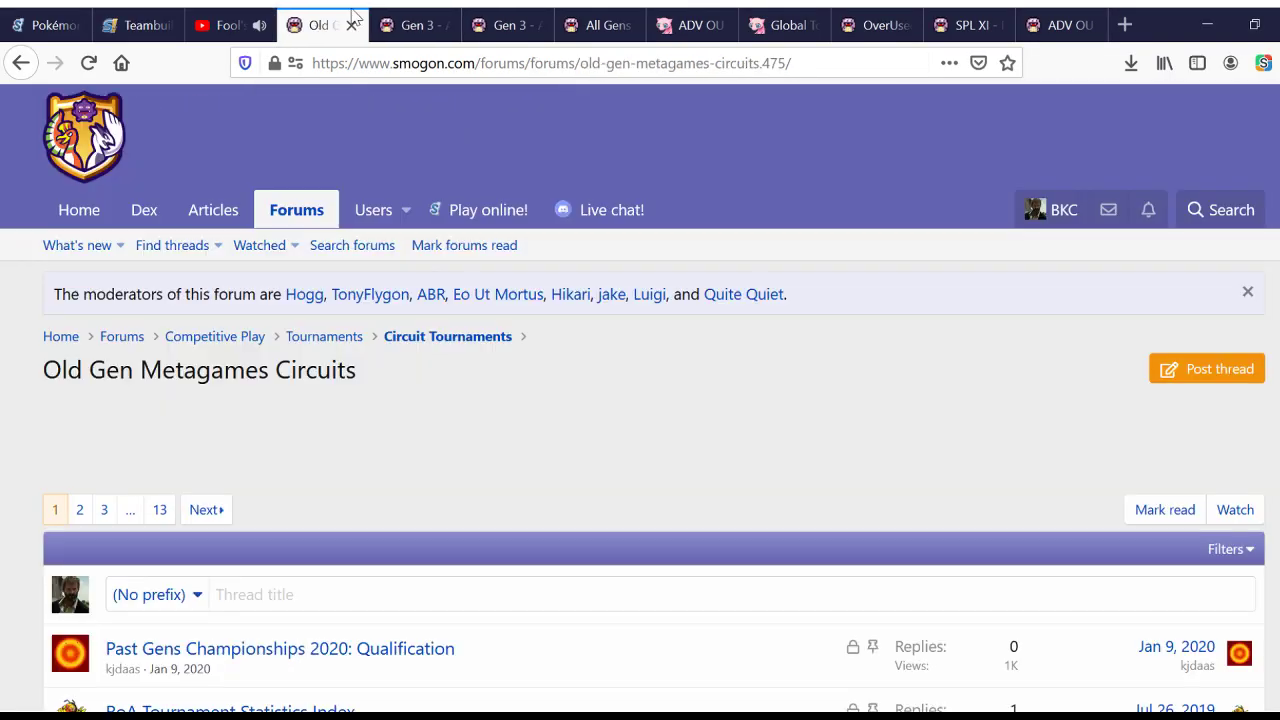
left_click(600, 22)
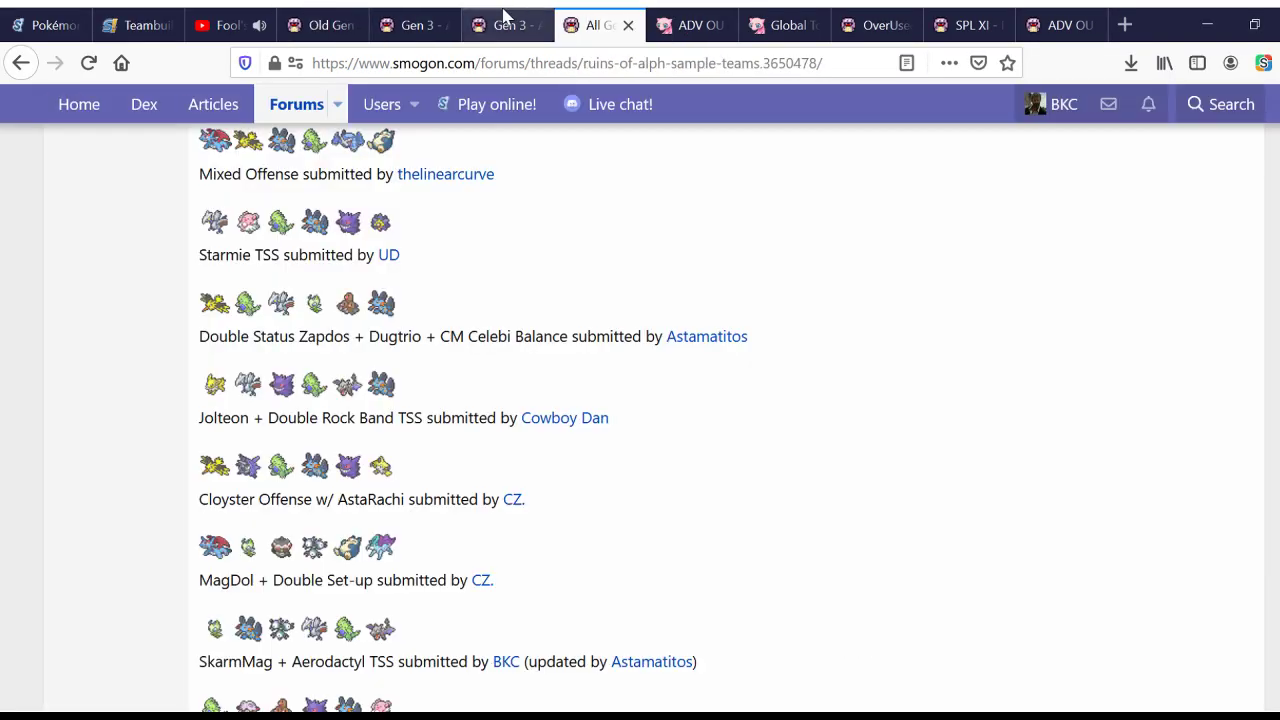
left_click(505, 20)
left_click(587, 20)
left_click(491, 20)
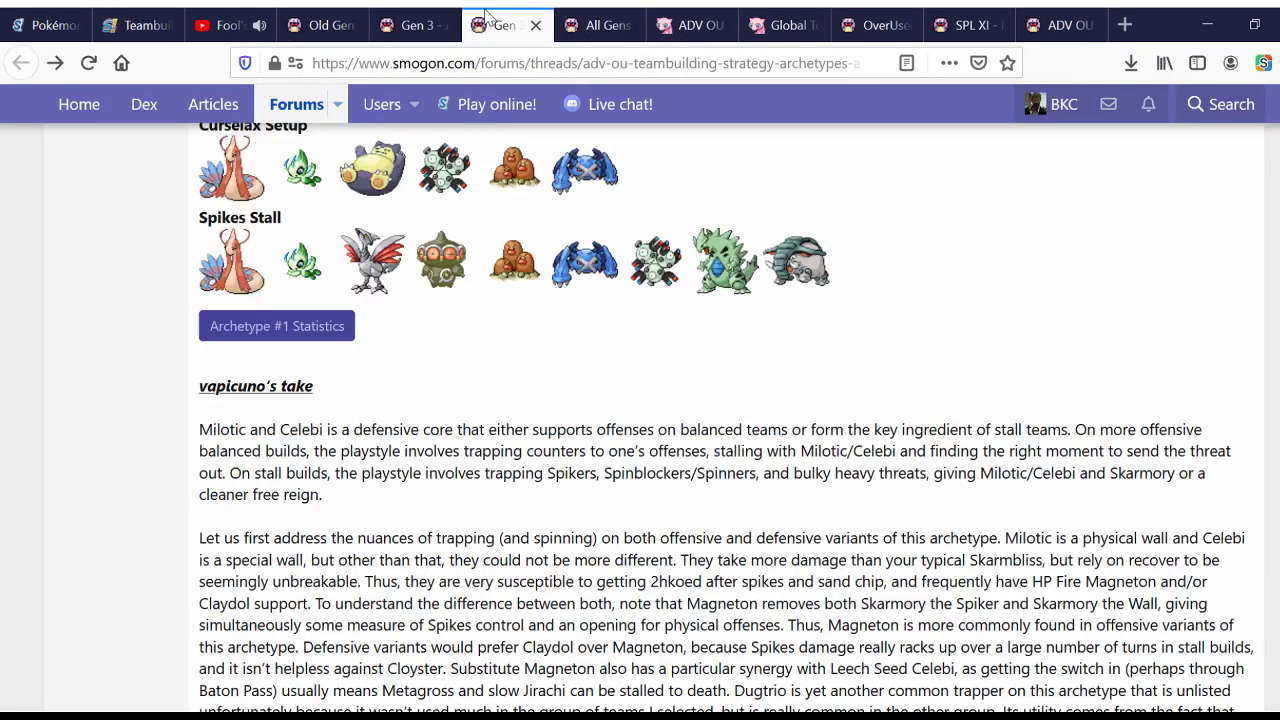
left_click(962, 20)
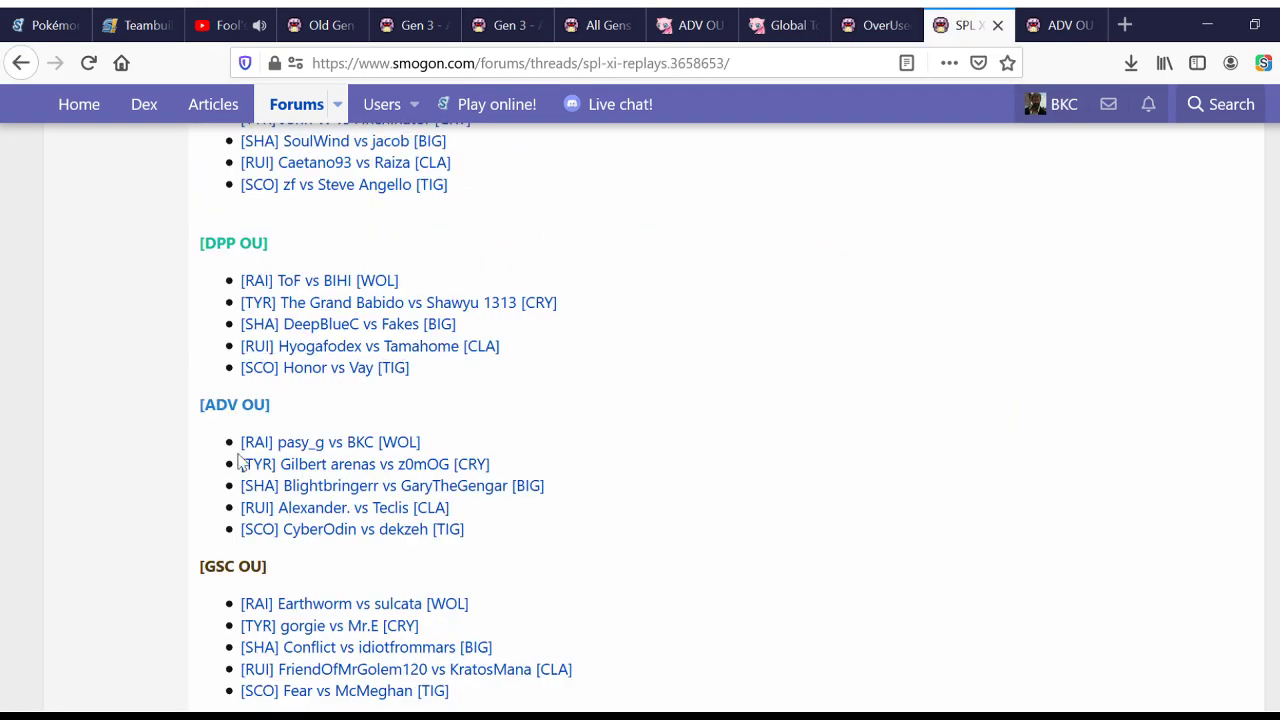
scroll(466, 449, "down", 3)
scroll(466, 449, "up", 1)
Step: Open the CALLOUS Invitational Tournament 3 thread in Pokémon Perfect's Global Tournaments forum and look through its match results and usage statistics
left_click(800, 18)
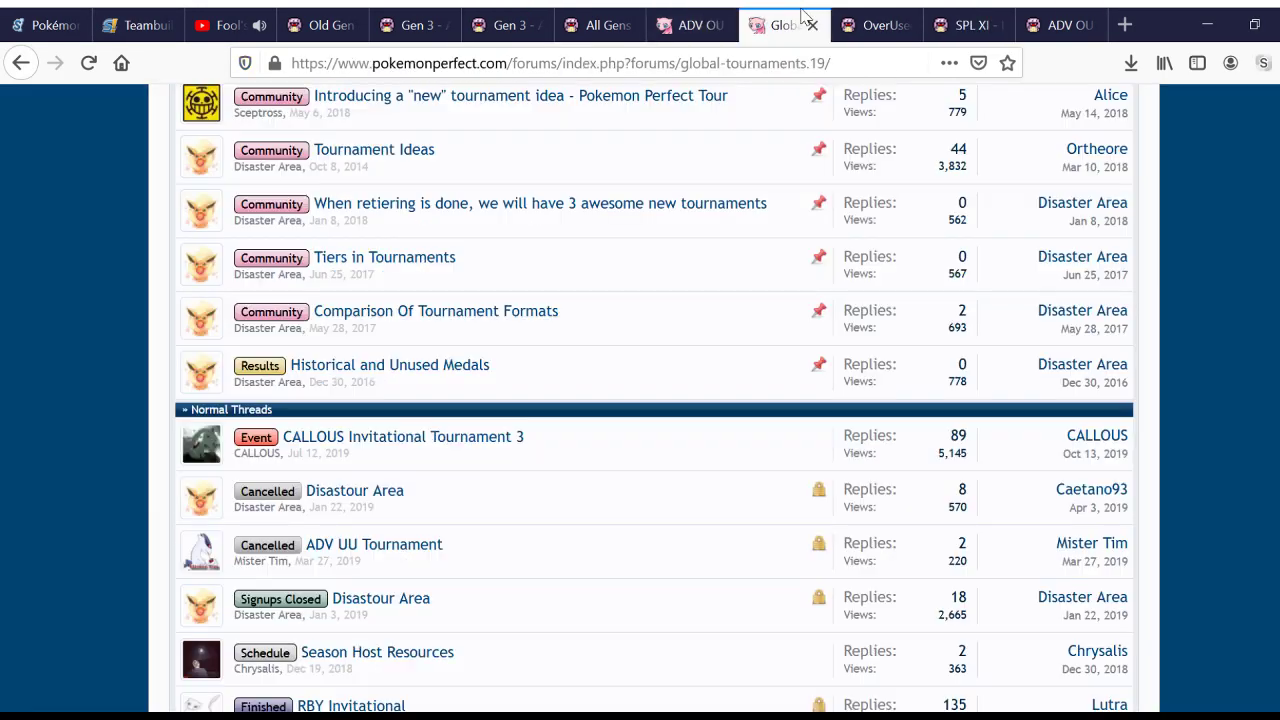
left_click(457, 443)
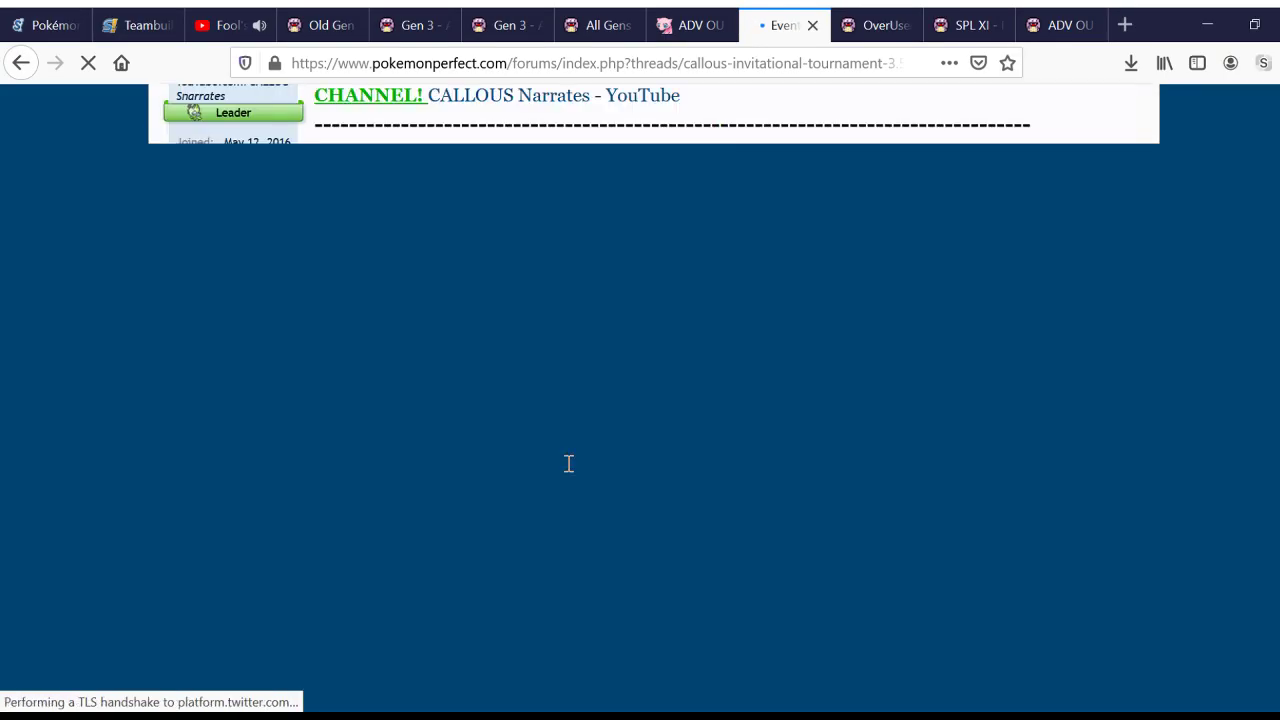
scroll(234, 531, "down", 15)
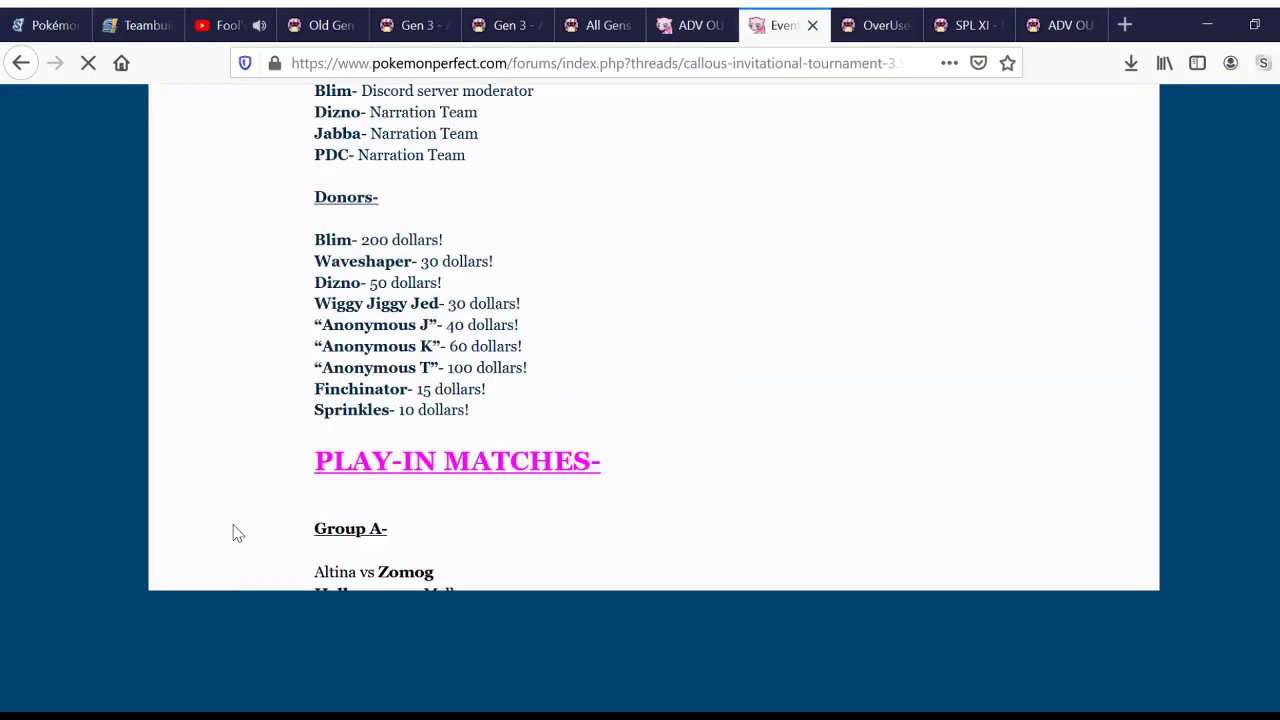
scroll(234, 531, "down", 15)
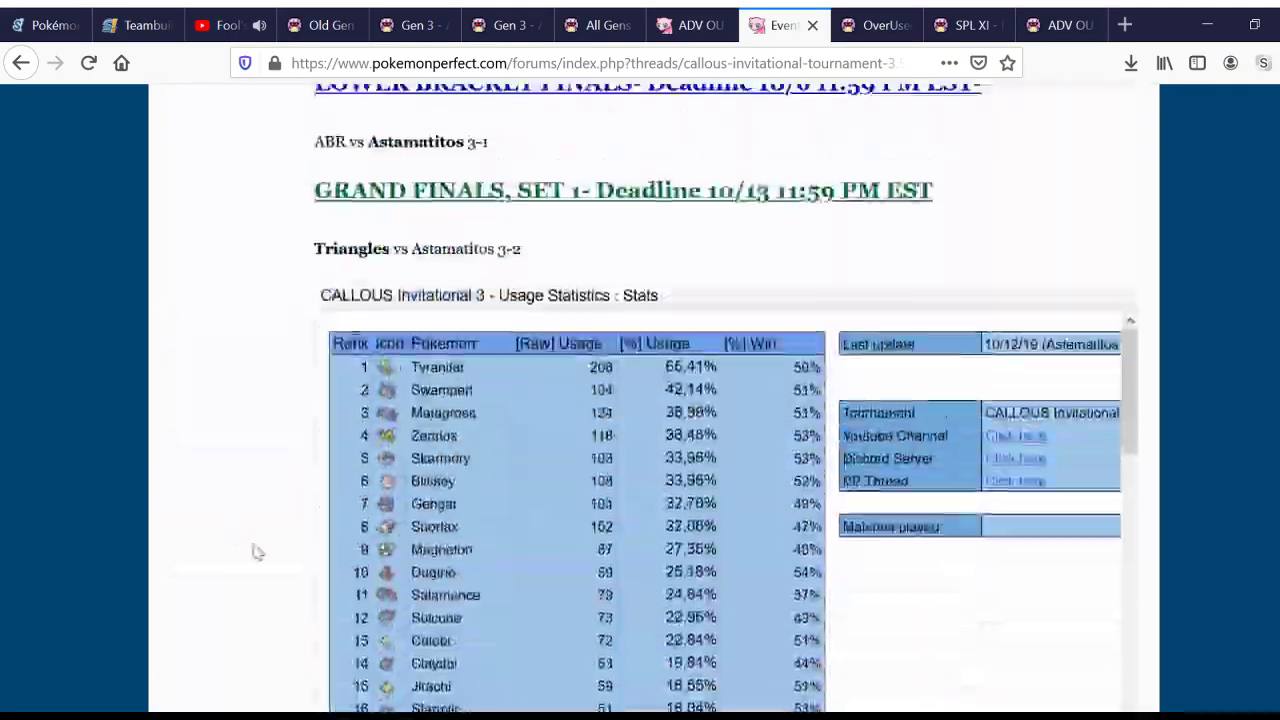
scroll(218, 497, "down", 5)
scroll(445, 523, "down", 3)
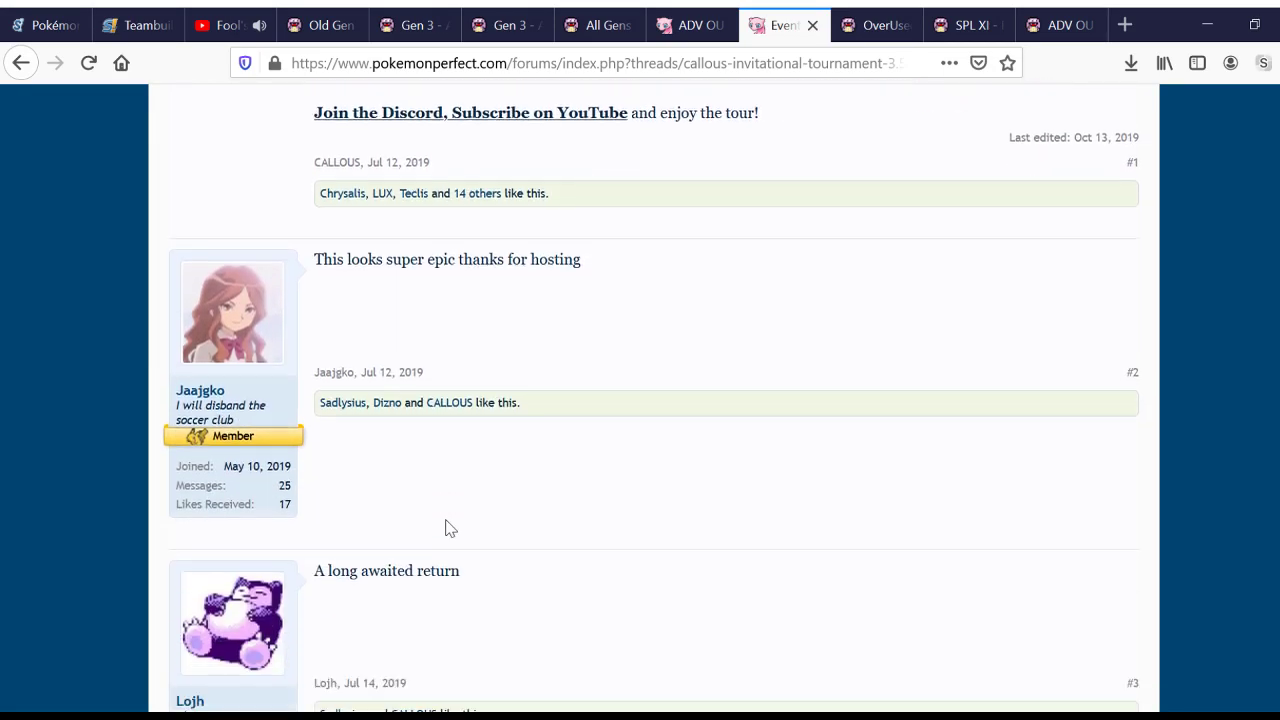
Step: Go back up the tournament's opening post and review the upper and lower bracket results around Round 7
scroll(543, 506, "up", 15)
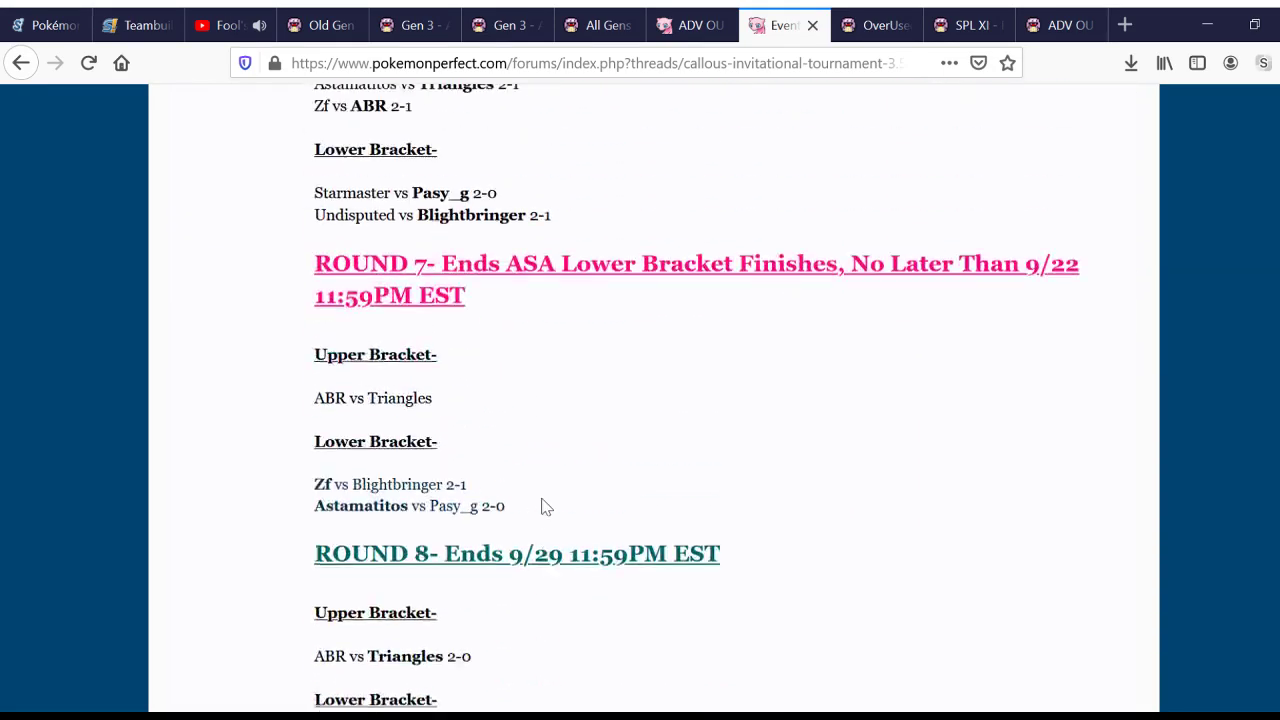
scroll(243, 371, "up", 1)
scroll(226, 403, "down", 6)
scroll(228, 404, "up", 6)
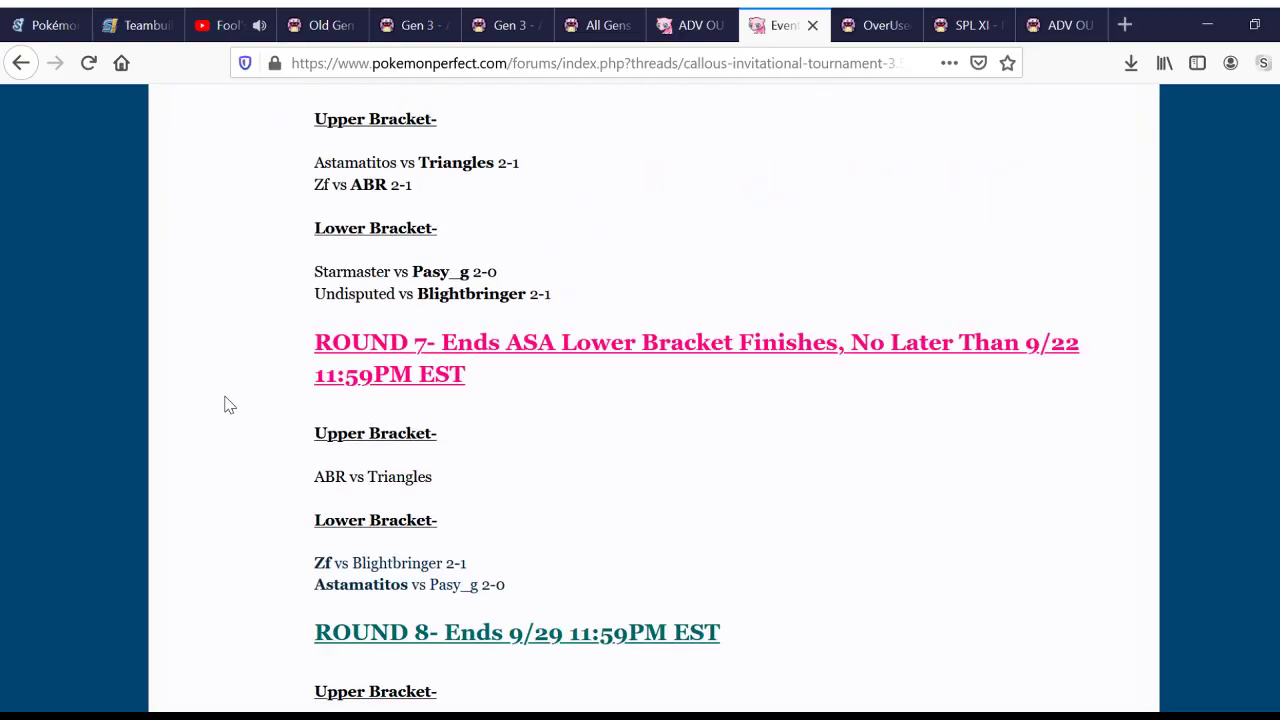
Step: Look through the replay posts in the tournament thread down to the end of its first page
scroll(651, 434, "down", 10)
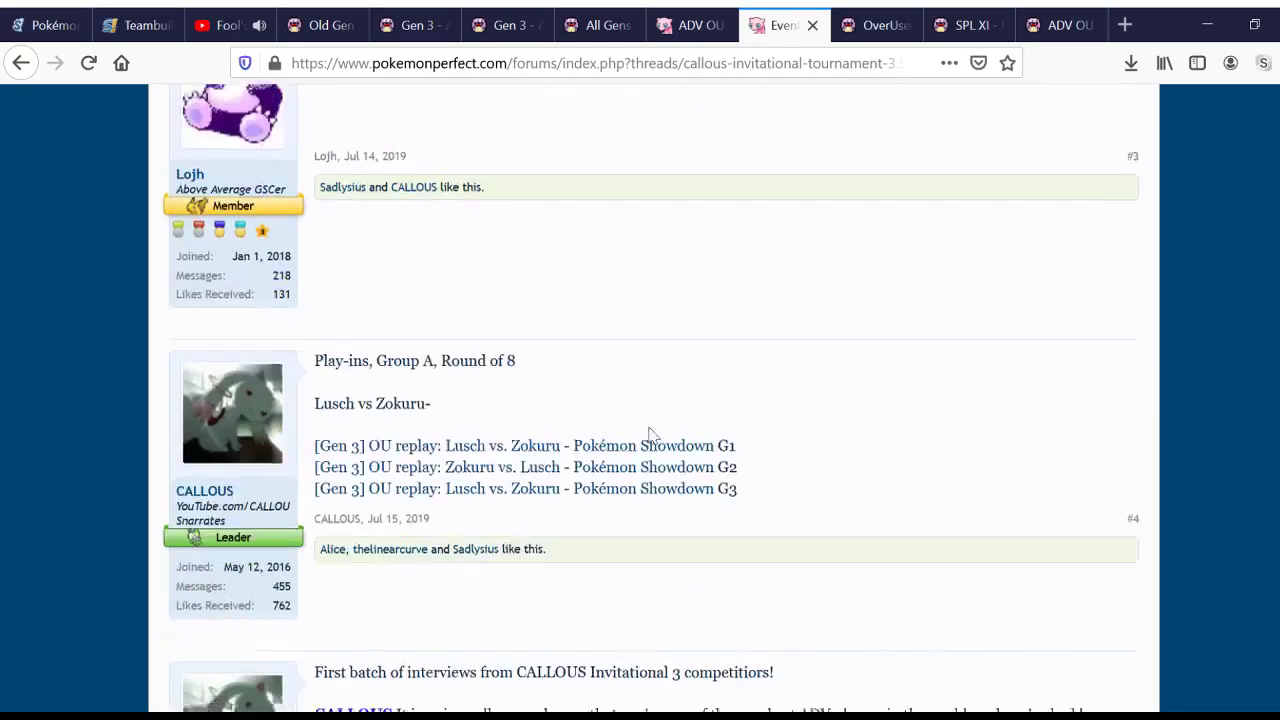
scroll(651, 434, "down", 9)
scroll(651, 434, "up", 11)
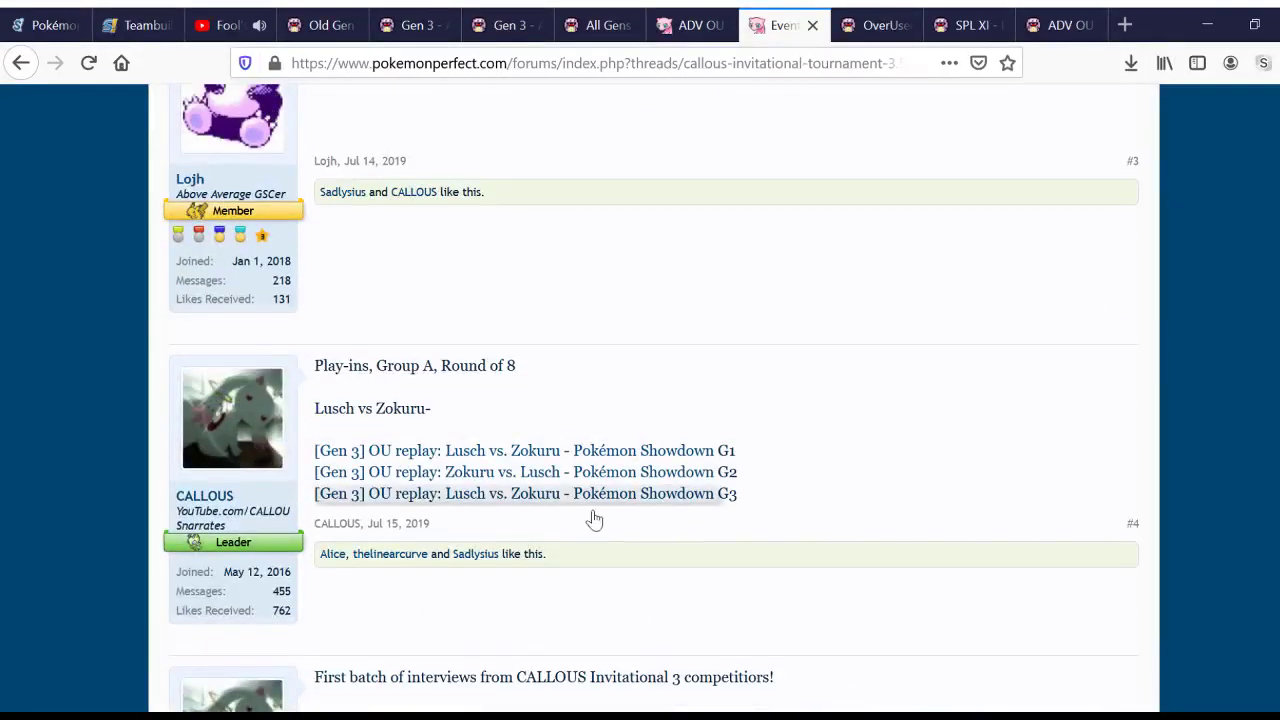
key("End")
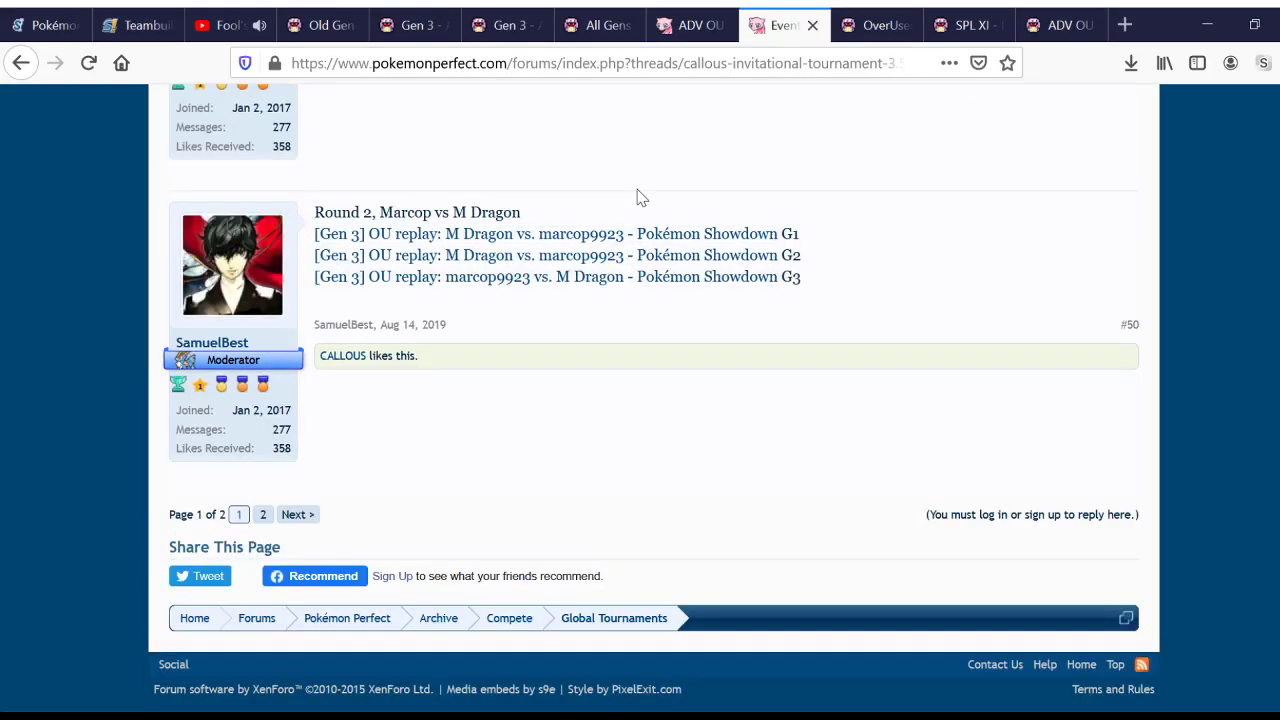
Step: Glance at Pokémon Perfect's ADV OU forum, return to the Showdown teambuilder and view the OU Pokémon list from its start
left_click(703, 20)
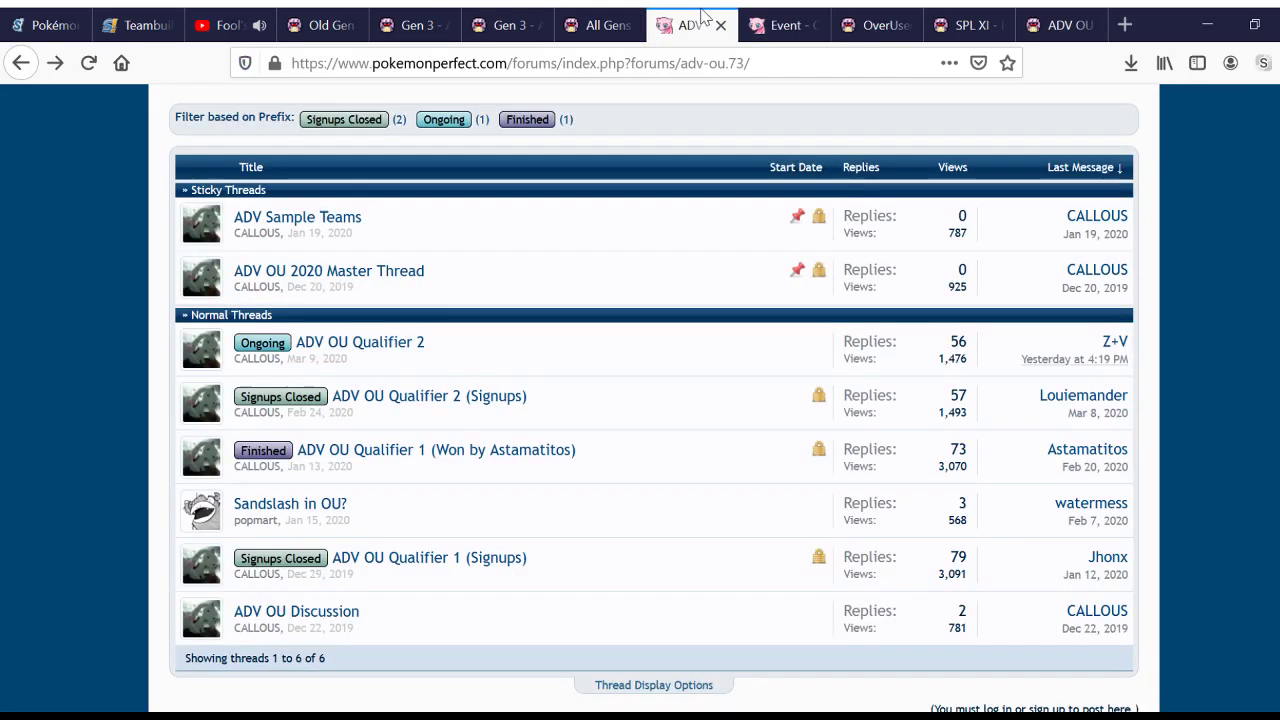
left_click(596, 22)
left_click(140, 24)
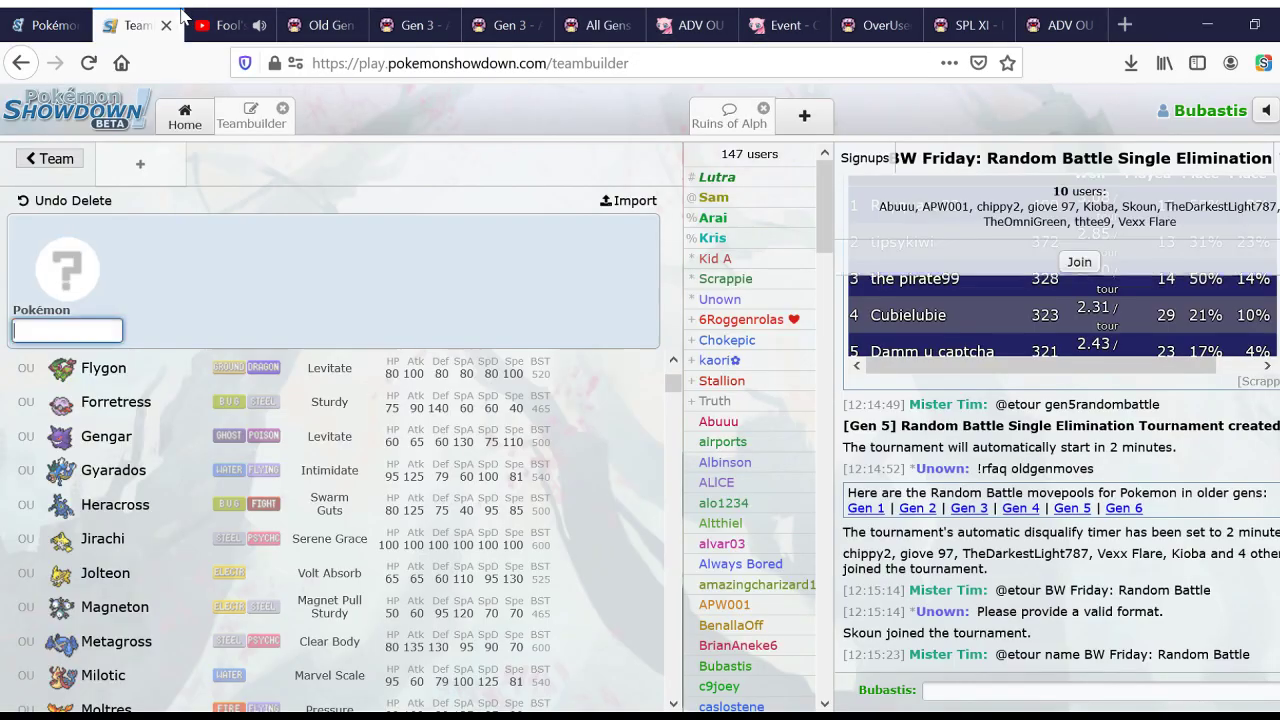
left_click(962, 632)
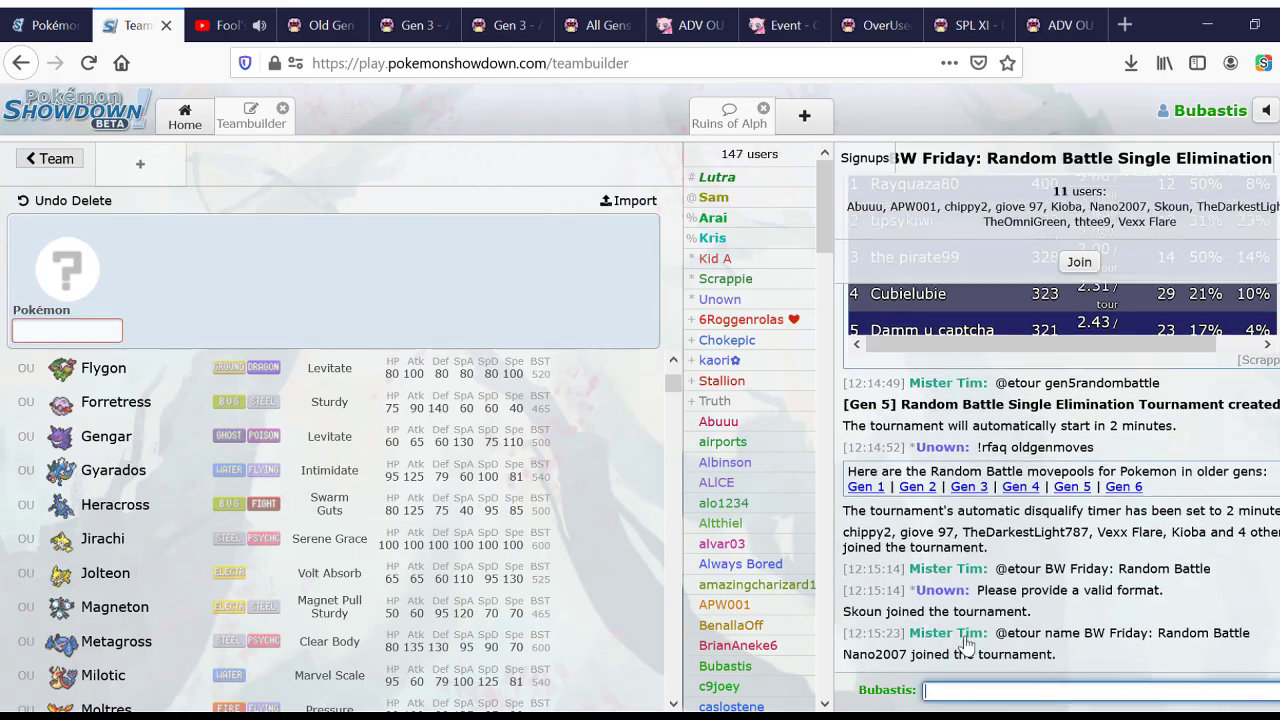
left_click(85, 328)
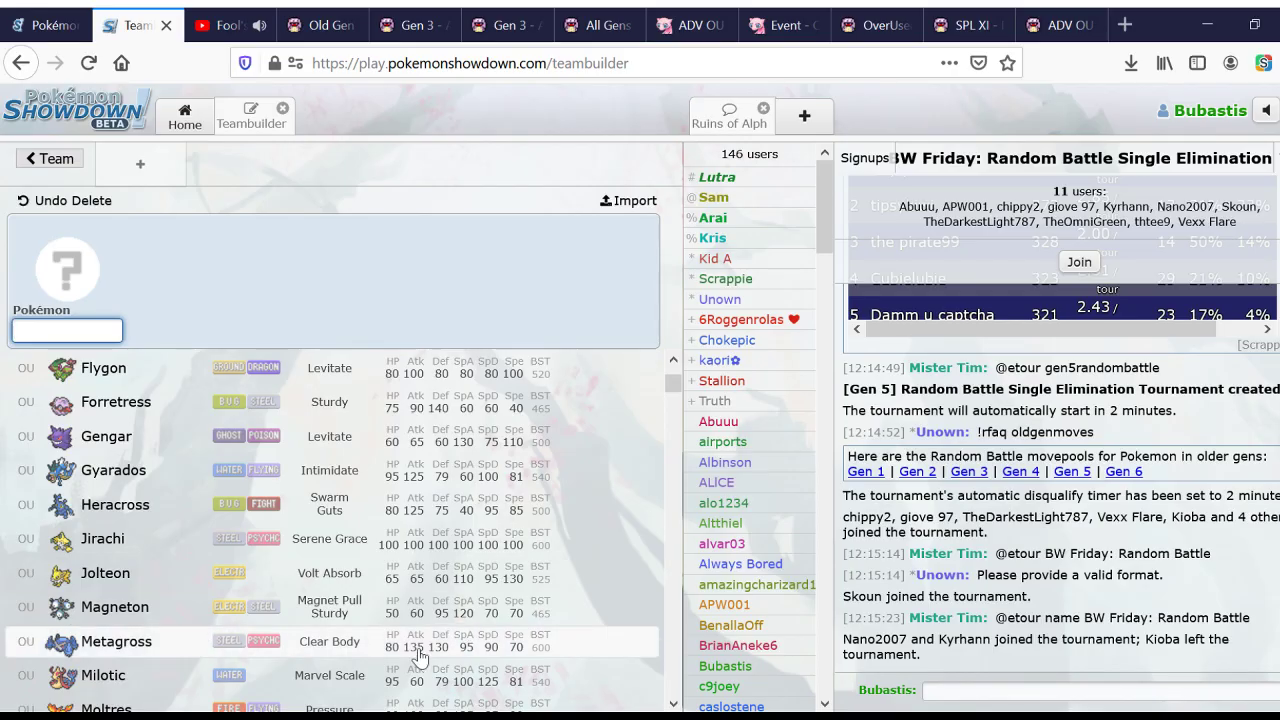
scroll(315, 548, "up", 3)
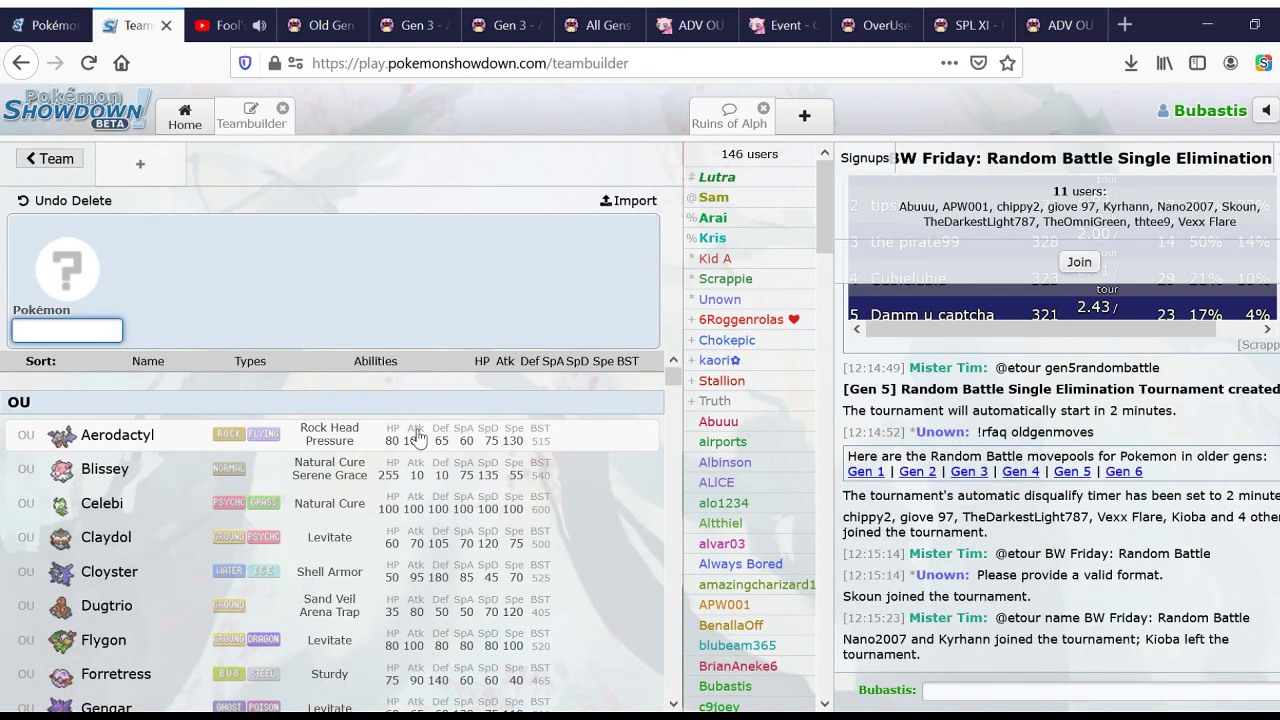
Step: Add Tyranitar, Salamence and Metagross to the empty team
type("ty")
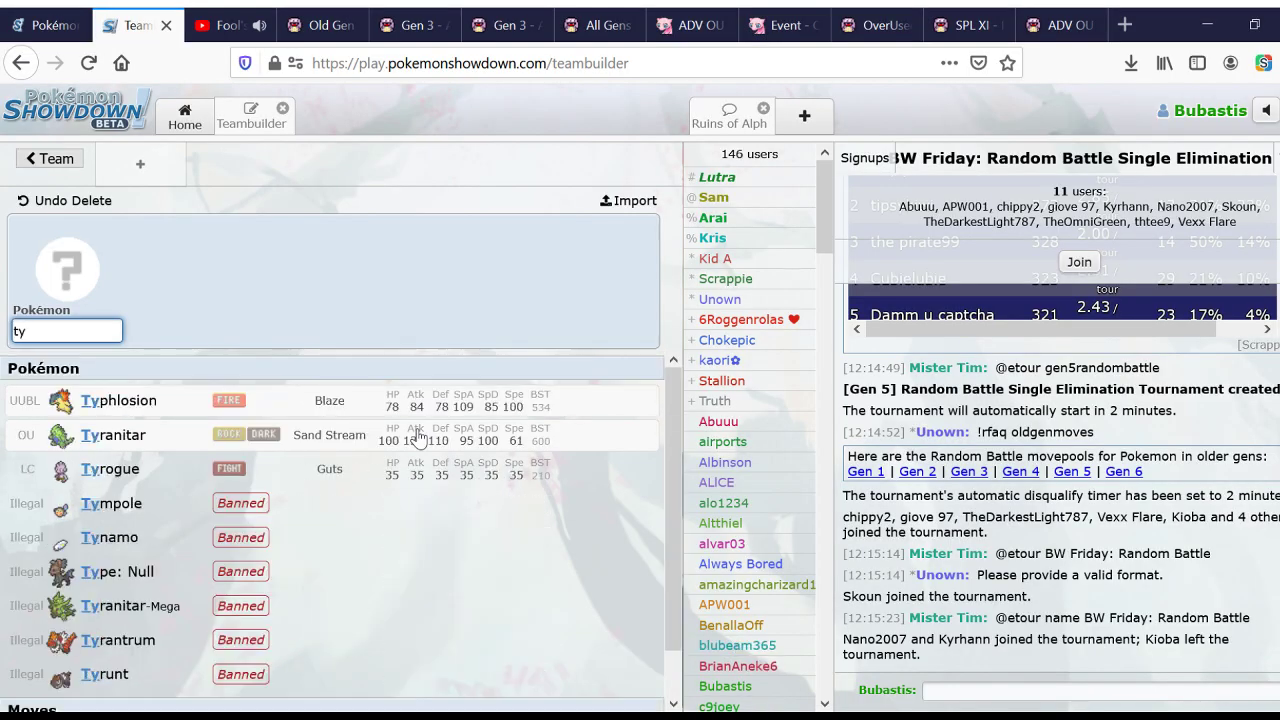
left_click(358, 438)
left_click(233, 163)
type("sala")
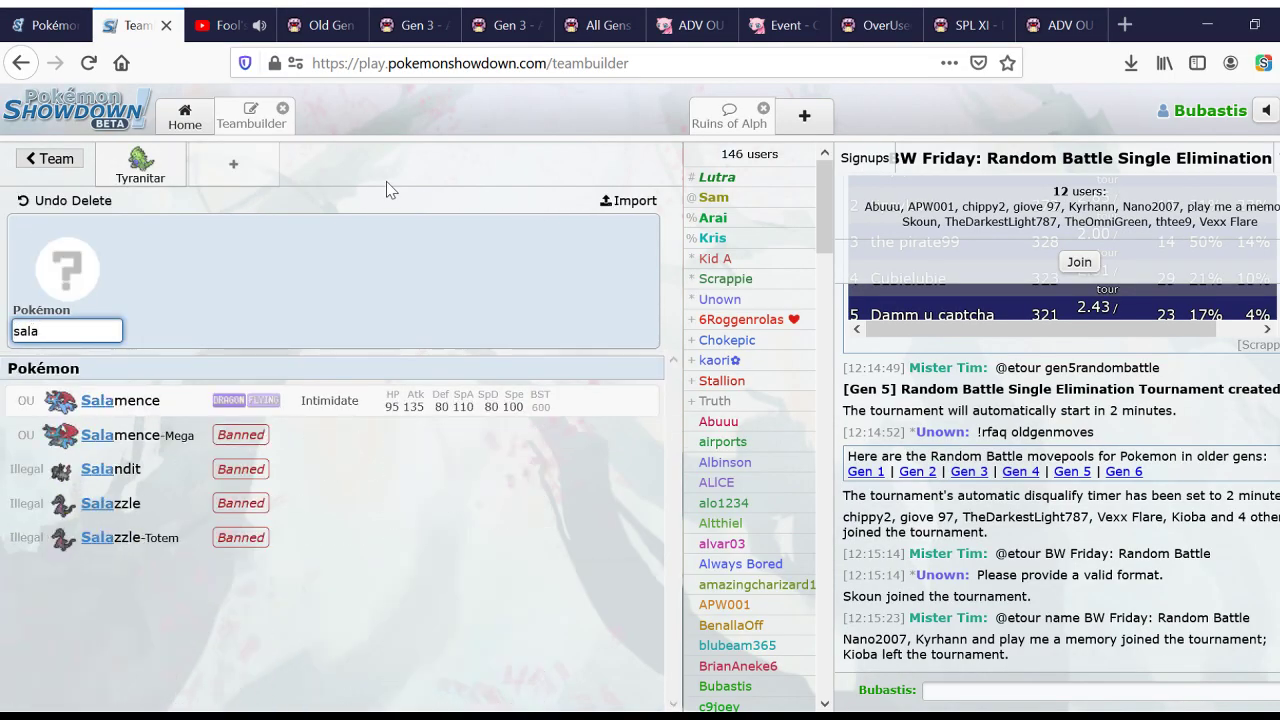
key("Return")
left_click(327, 164)
type("meg")
type("t")
left_click(240, 398)
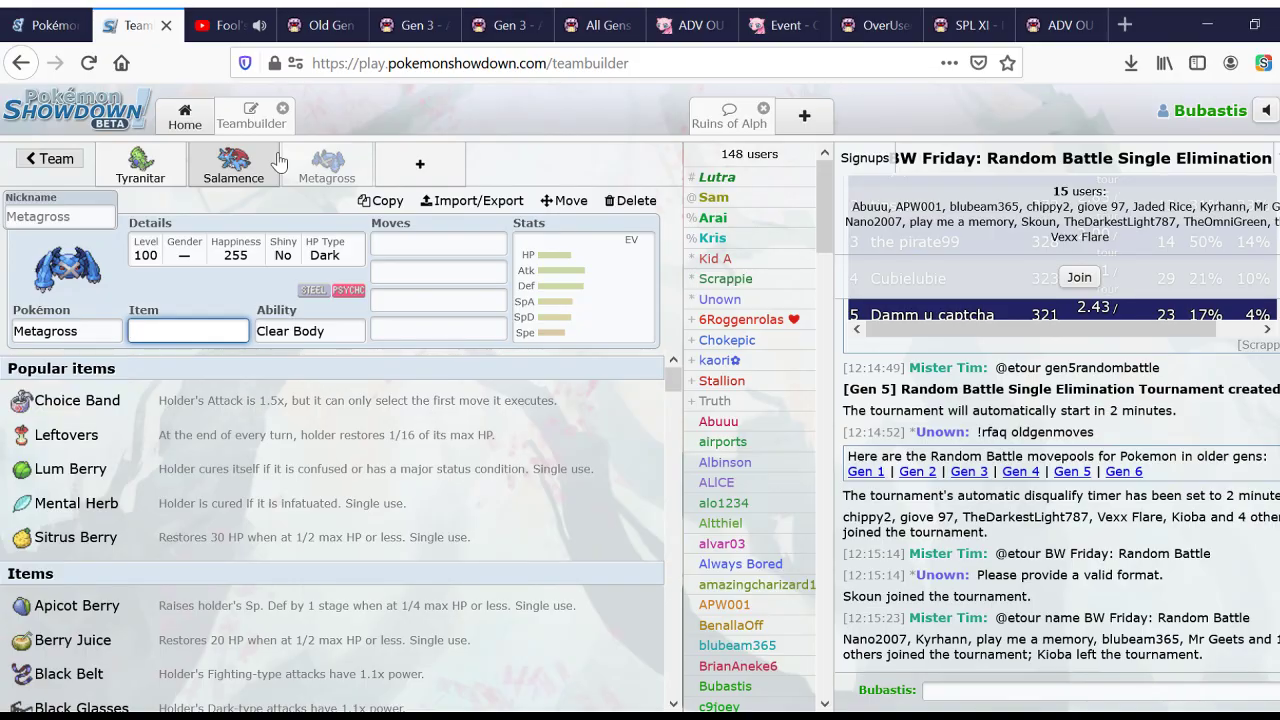
Step: Look over the Salamence and Tyranitar entries in the new team, ending on Salamence
left_click(257, 162)
left_click(105, 175)
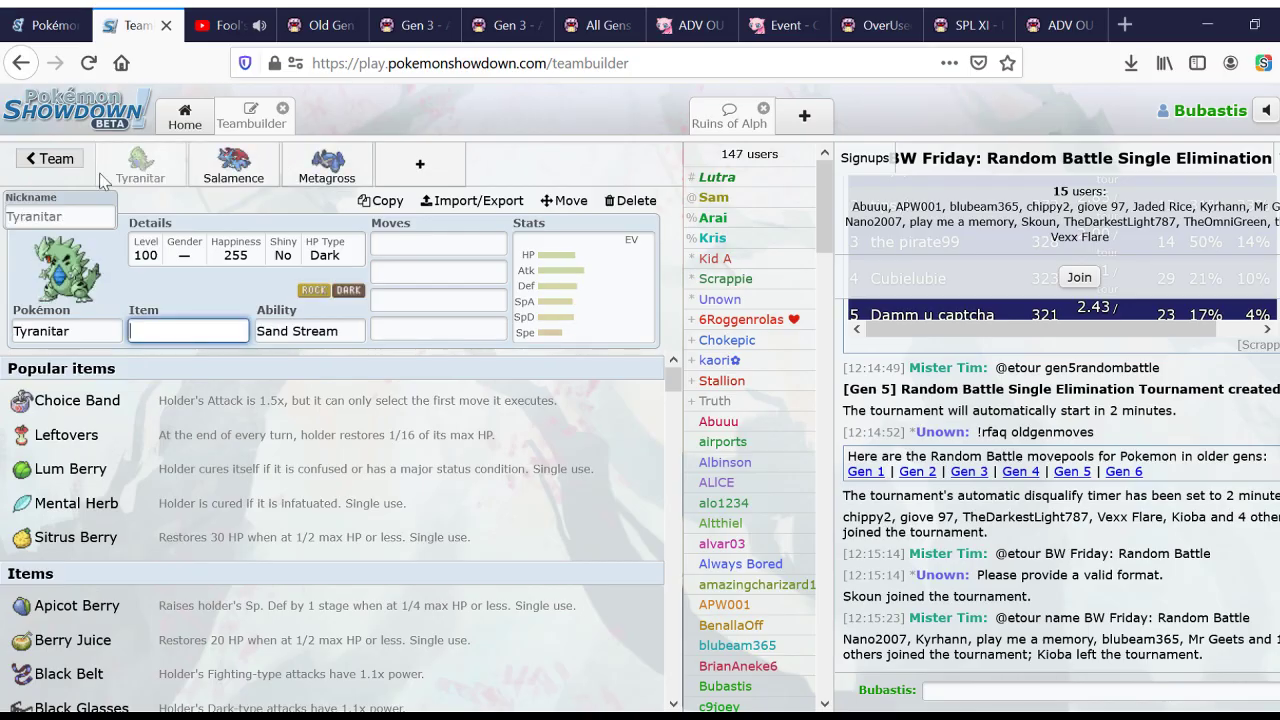
left_click(237, 172)
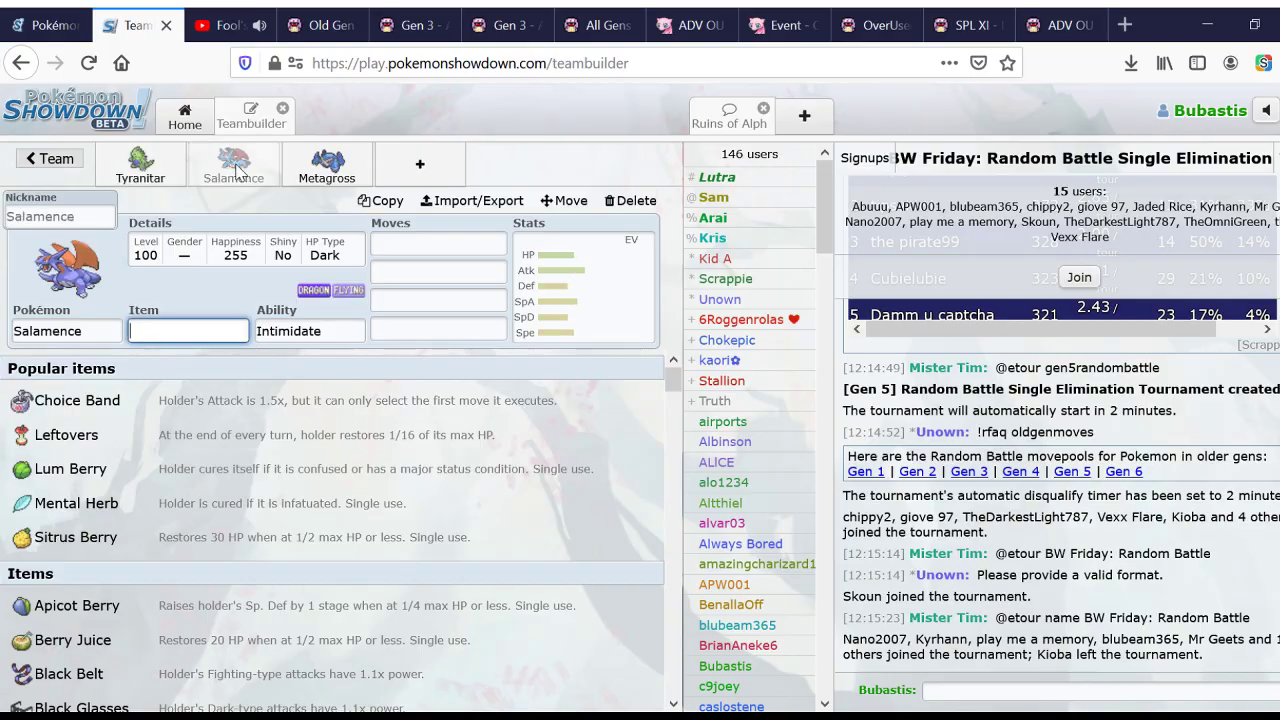
Step: View the Metagross entry, glance through the open Smogon teambuilding, sample-team, replay and OU dex pages, and return to the teambuilder
left_click(318, 163)
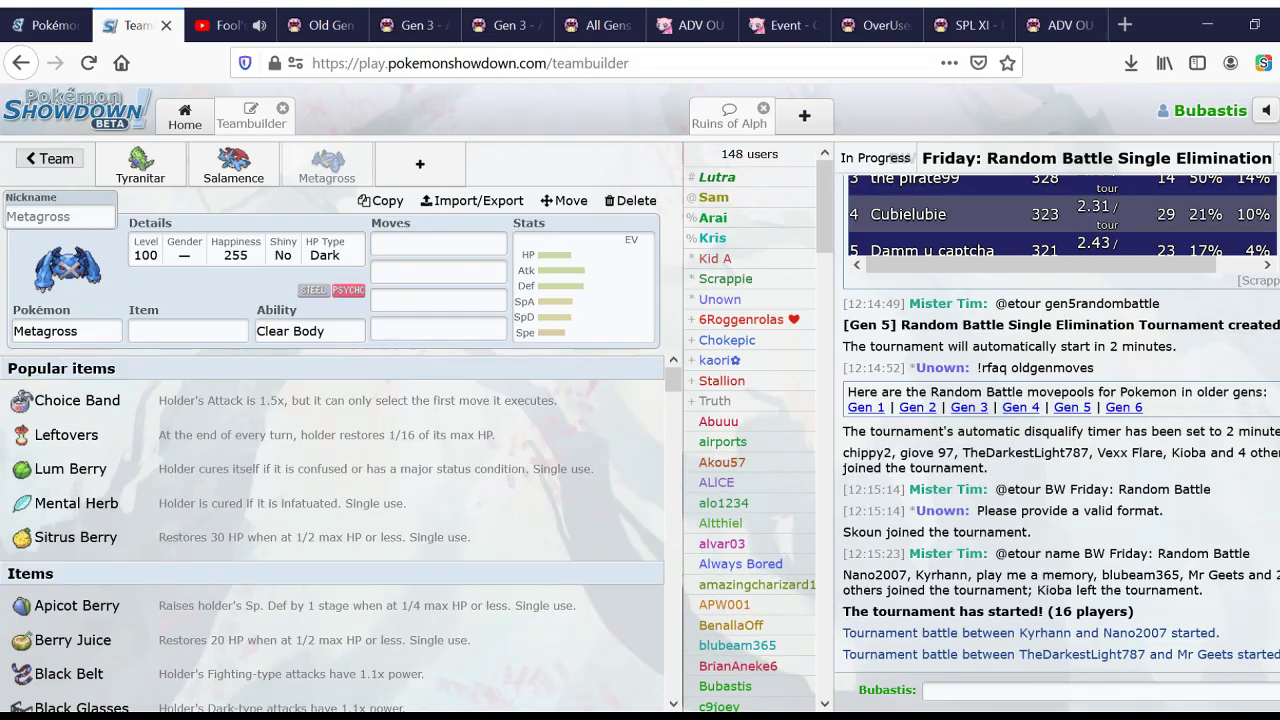
left_click(510, 22)
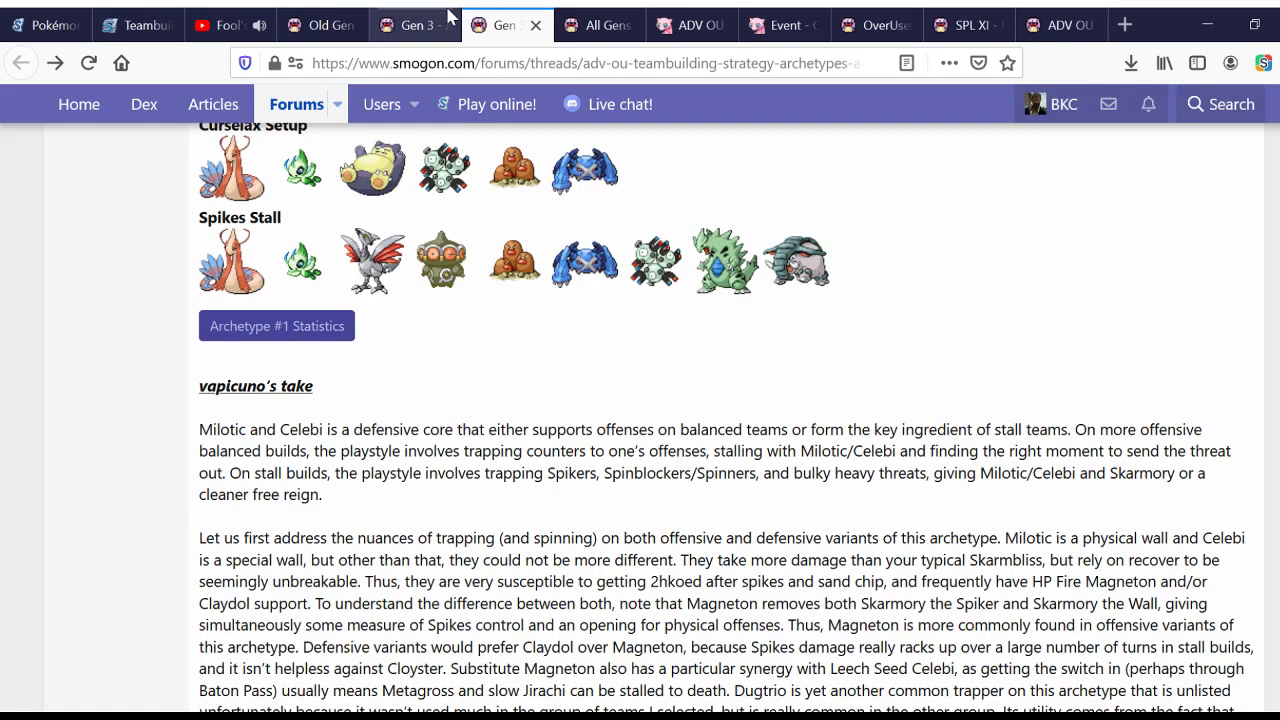
left_click(440, 15)
left_click(322, 22)
left_click(590, 15)
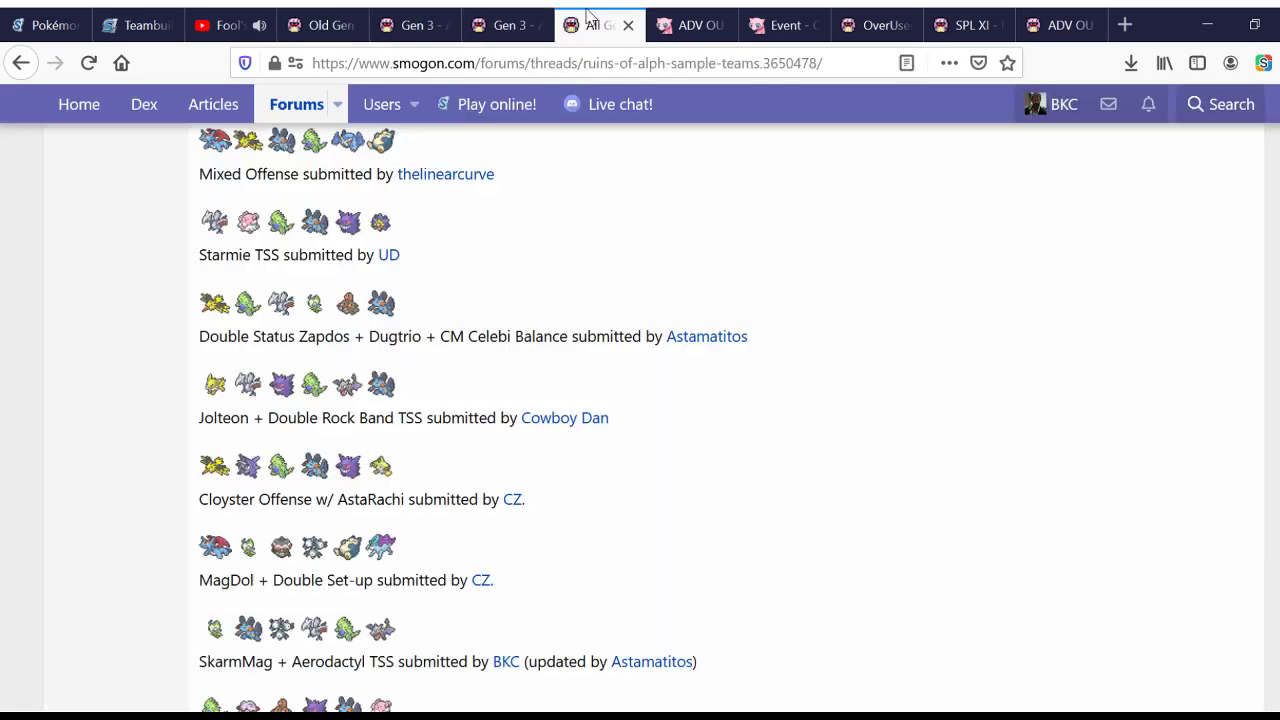
left_click(955, 20)
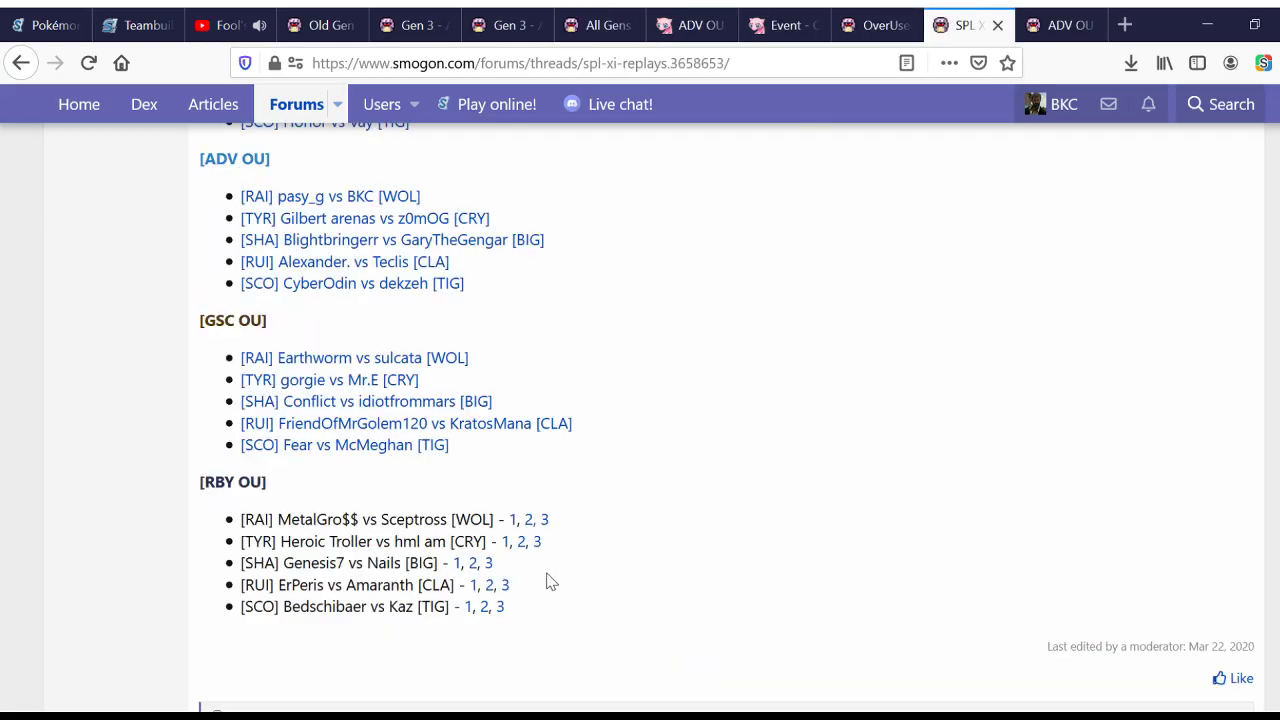
left_click(845, 20)
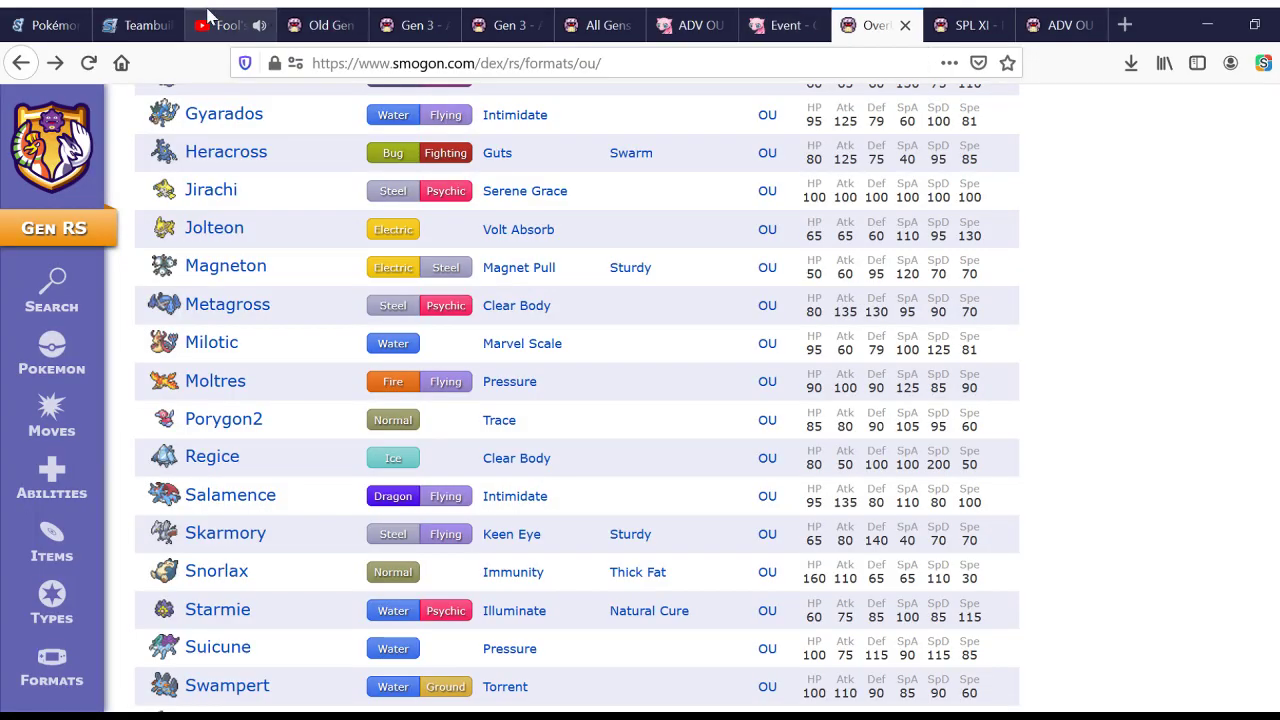
left_click(145, 22)
Step: Look over Metagross's available moves and the Tyranitar, Salamence and Metagross entries in the team
left_click(408, 248)
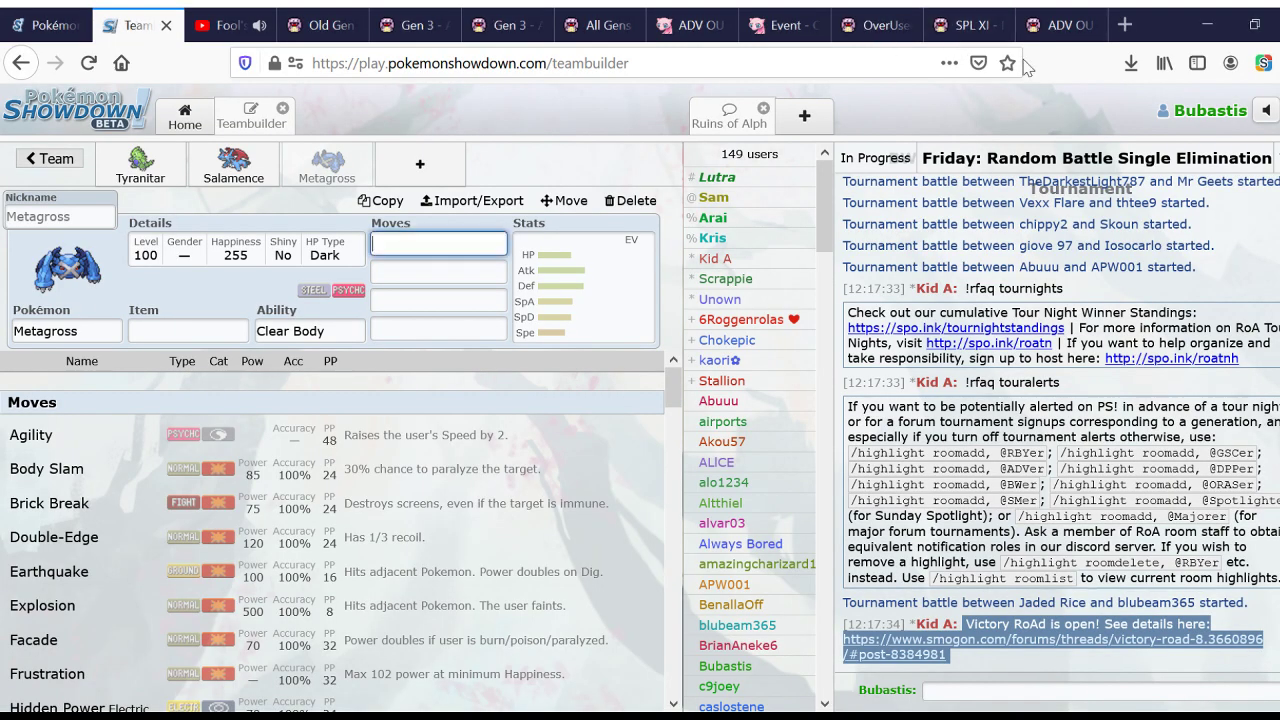
left_click(92, 331)
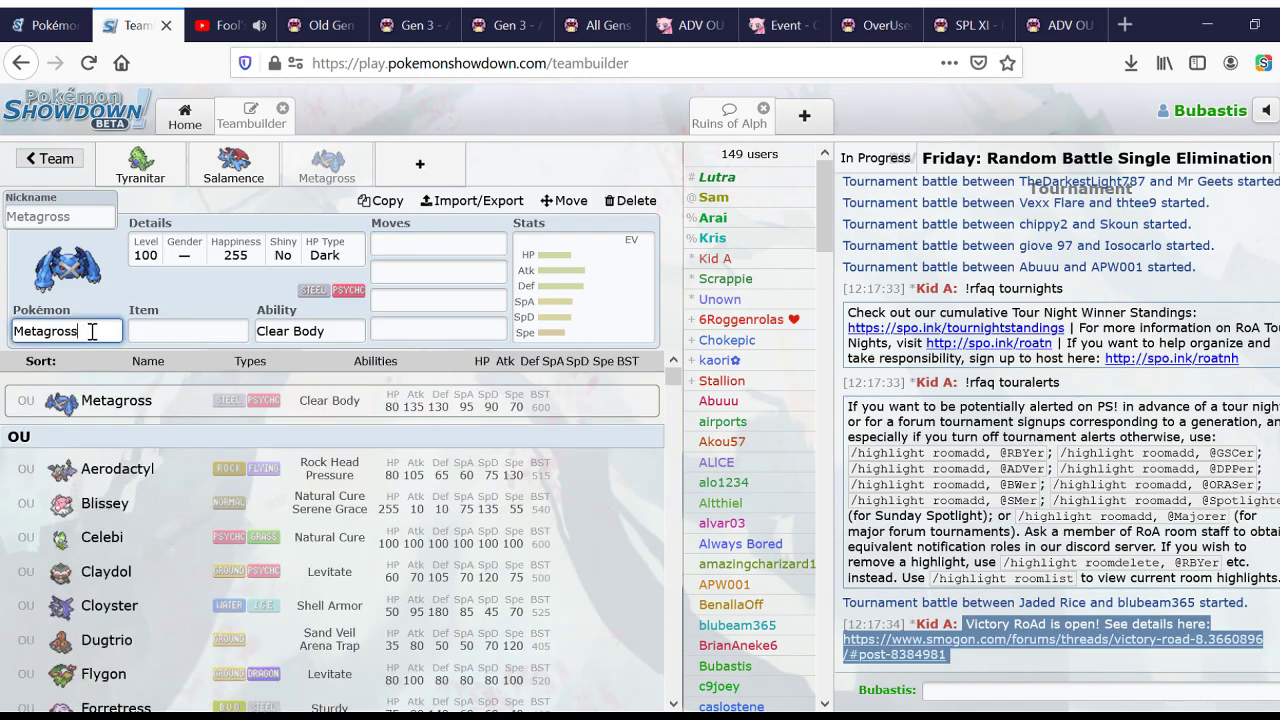
left_click(140, 165)
left_click(233, 165)
left_click(327, 165)
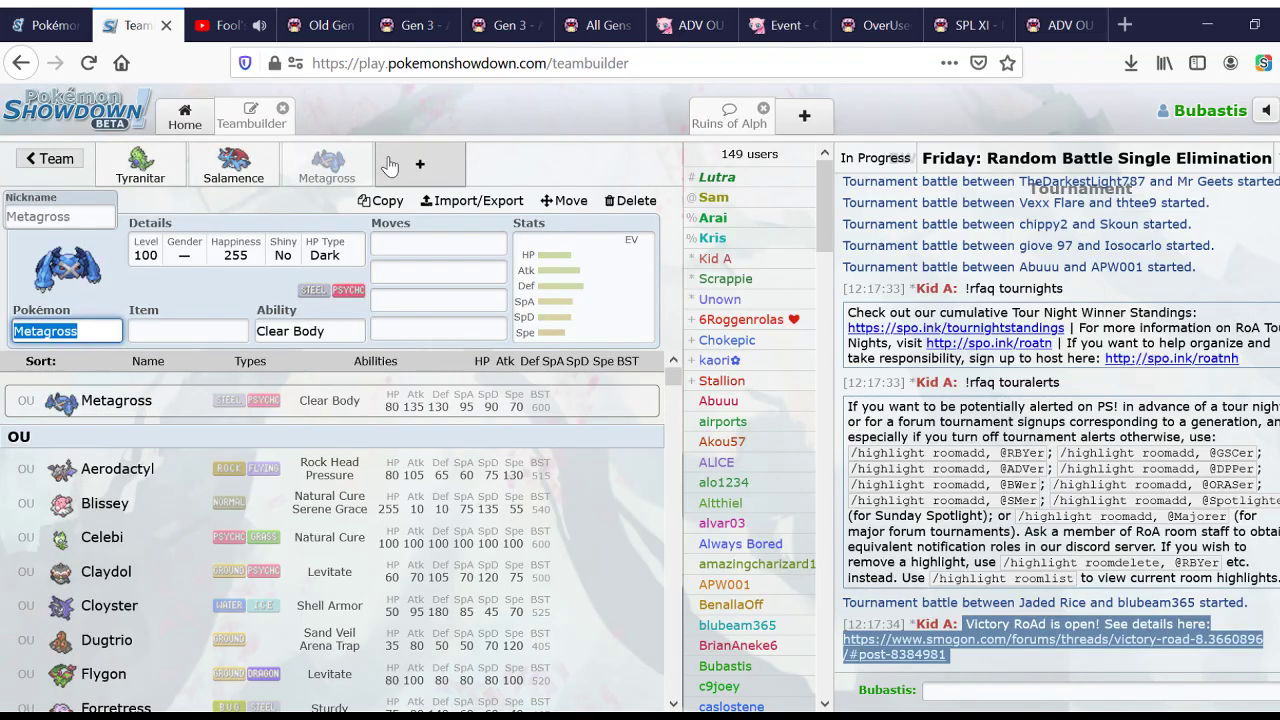
Step: Add Gyarados and Heracross to the team after Metagross
key("BackSpace")
type("gy")
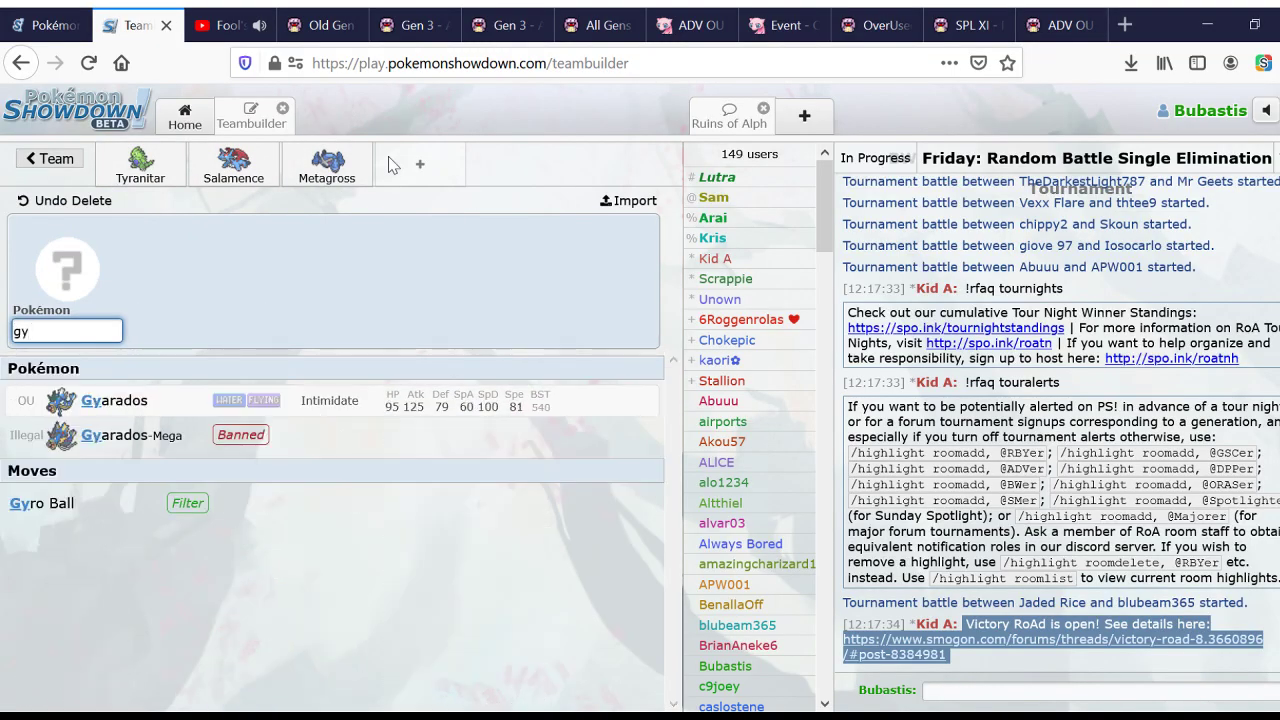
left_click(288, 402)
left_click(490, 163)
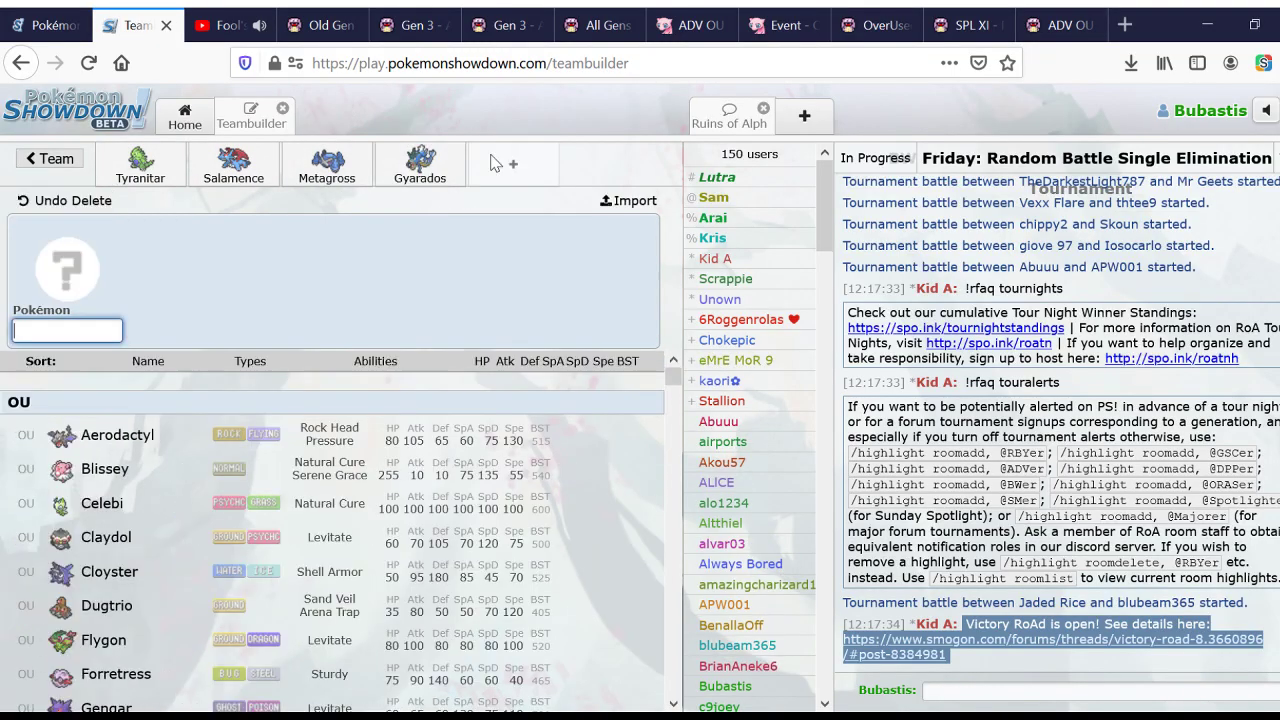
type("he")
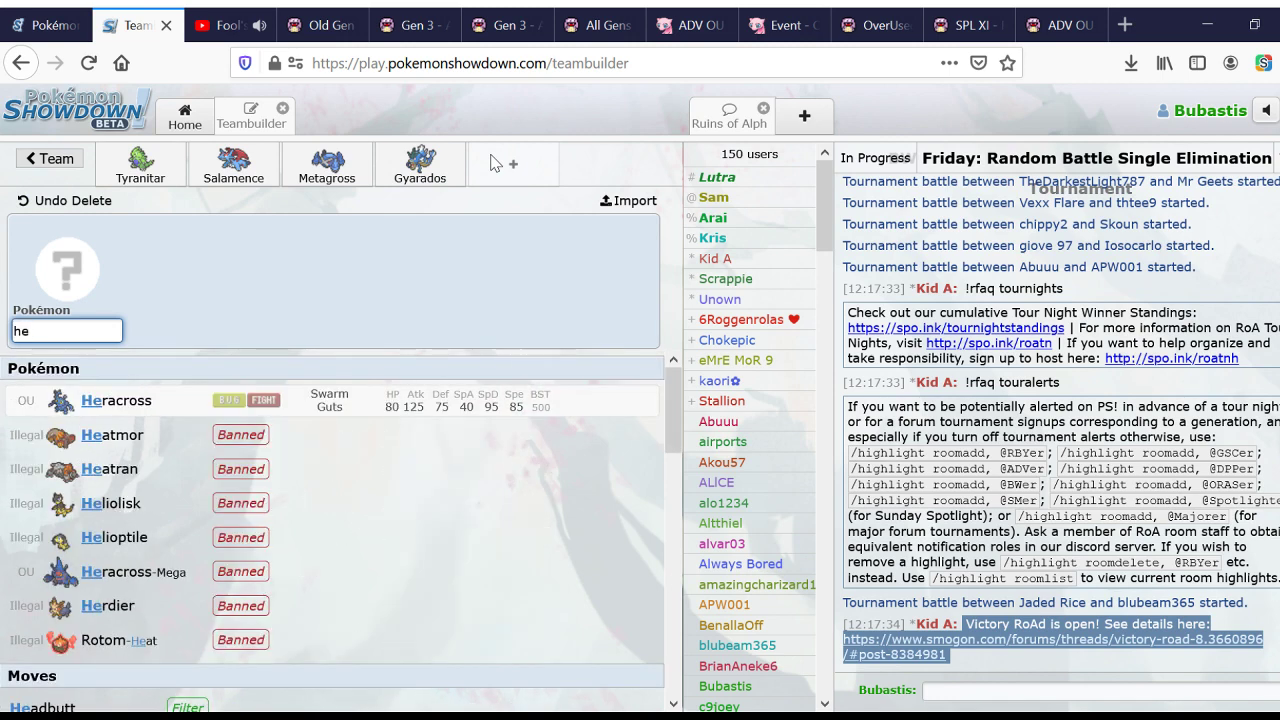
left_click(368, 400)
Step: Look back and forth between the Gyarados and Heracross entries, ending on Heracross
left_click(440, 165)
left_click(470, 165)
left_click(450, 165)
left_click(495, 160)
left_click(445, 172)
left_click(505, 172)
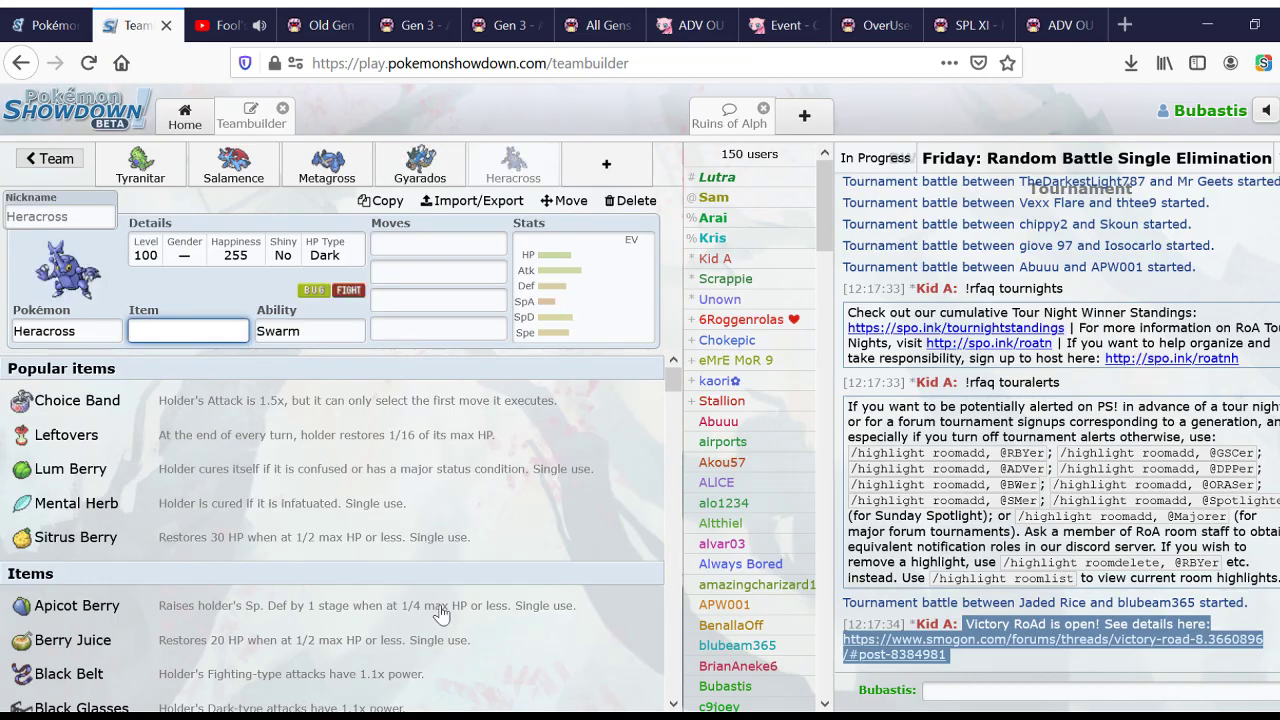
left_click(449, 714)
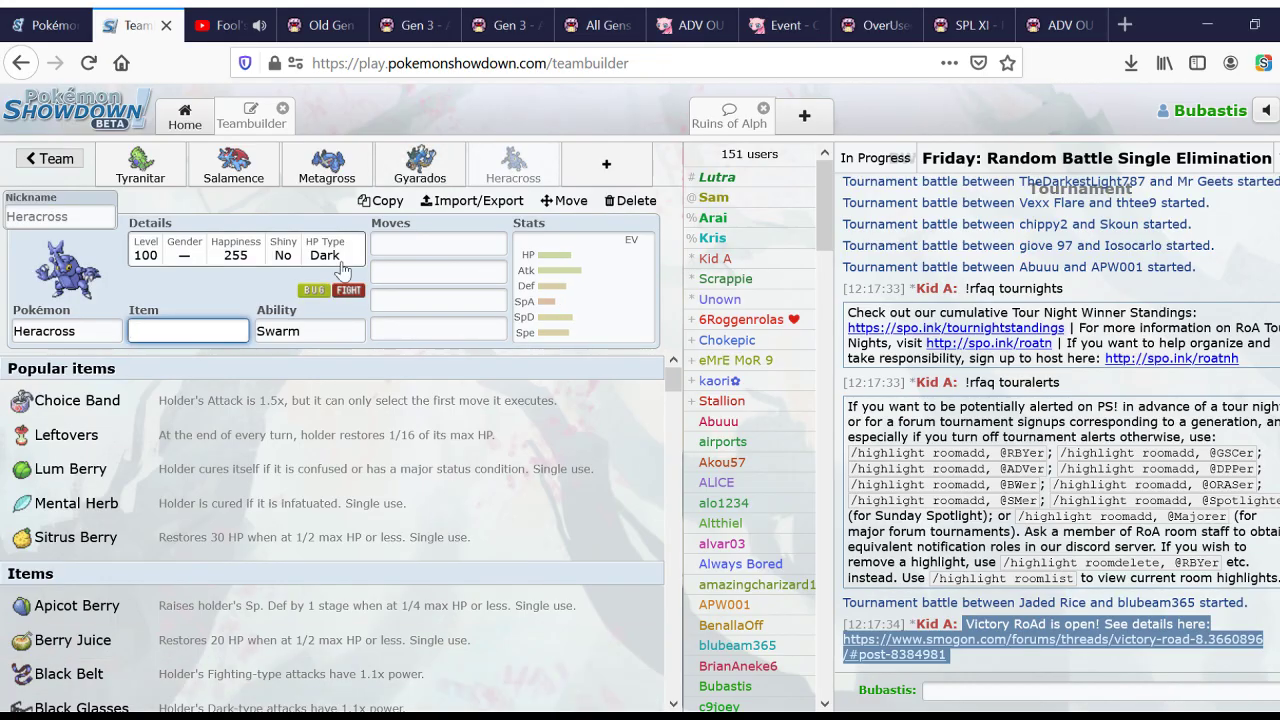
Step: Delete Tyranitar, Salamence, Metagross, Gyarados and Heracross so the team is empty
left_click(140, 165)
left_click(620, 200)
left_click(140, 165)
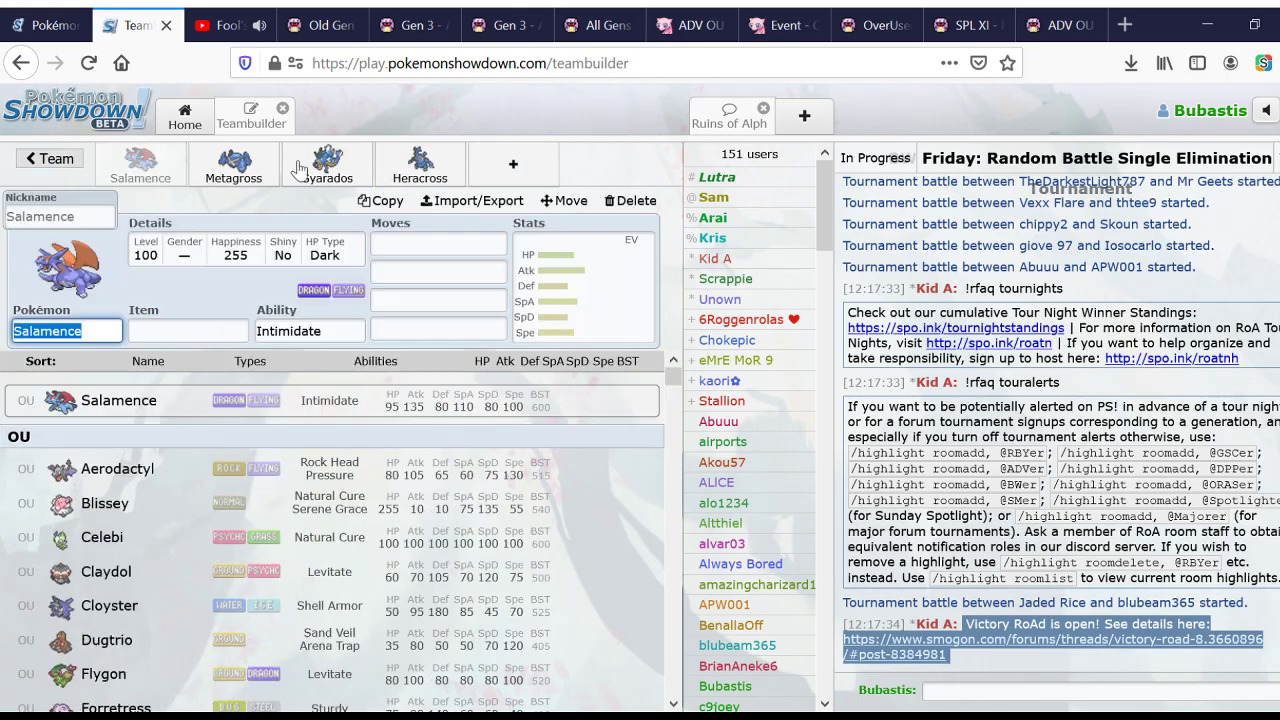
left_click(625, 200)
left_click(140, 165)
left_click(628, 200)
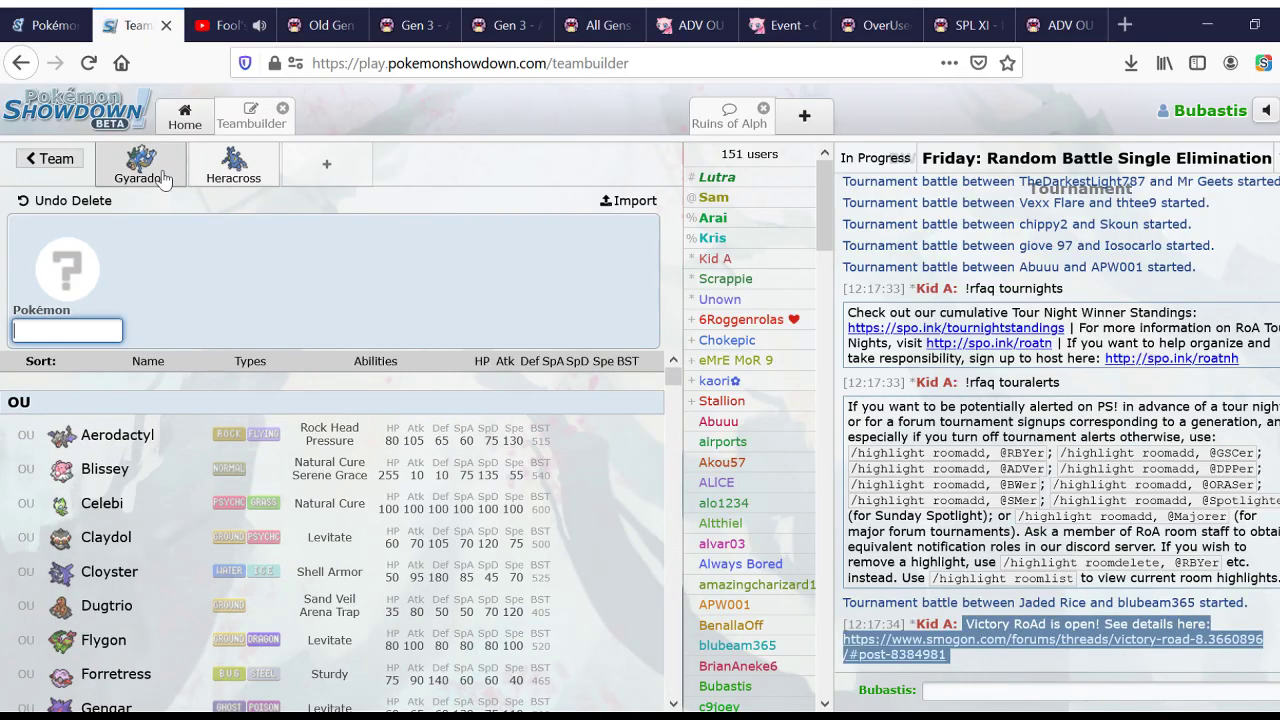
left_click(140, 165)
left_click(628, 200)
left_click(140, 165)
left_click(628, 200)
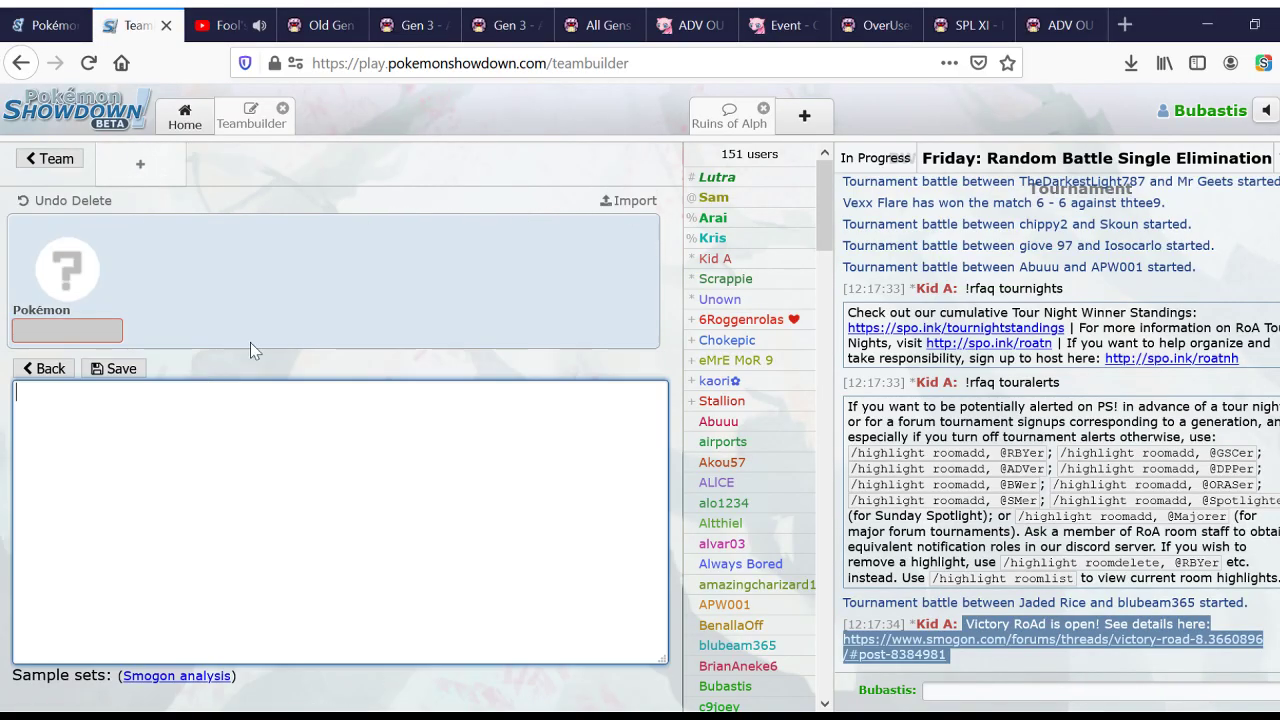
Step: Add Zapdos, Suicune, Celebi and Jirachi to the empty team
left_click(90, 331)
type("zap")
key("Return")
left_click(252, 178)
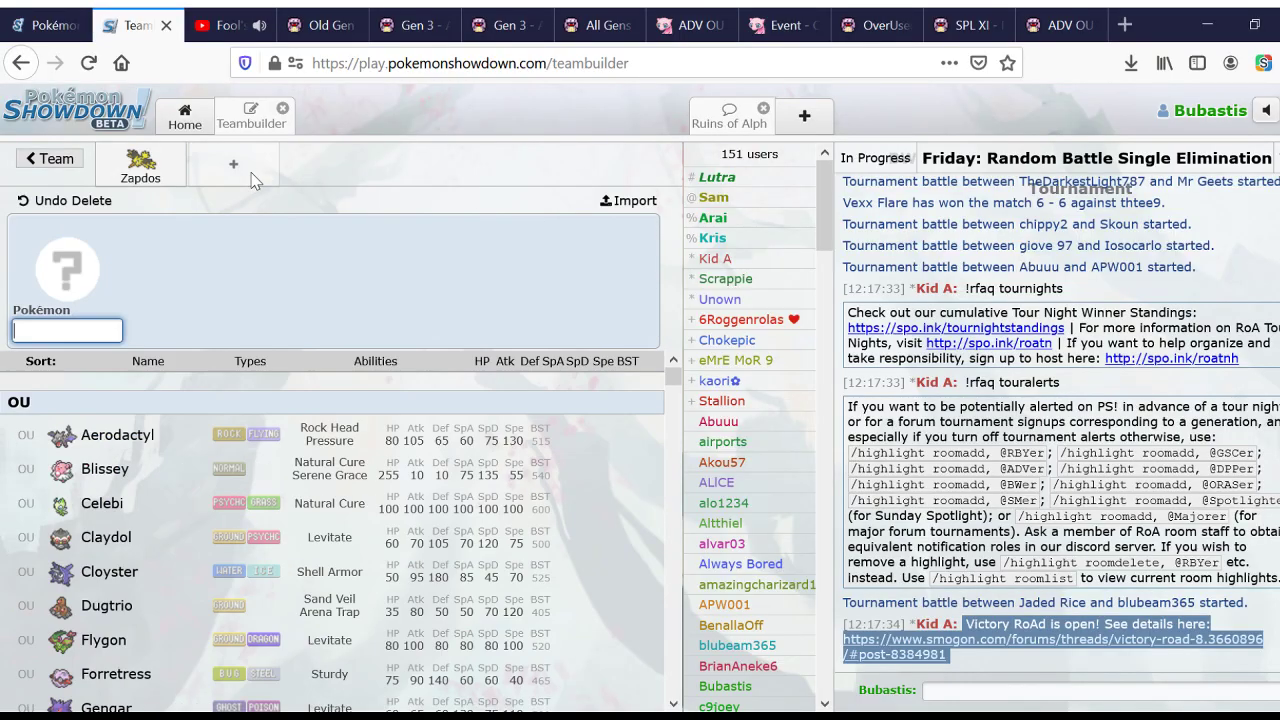
type("suicun")
key("Return")
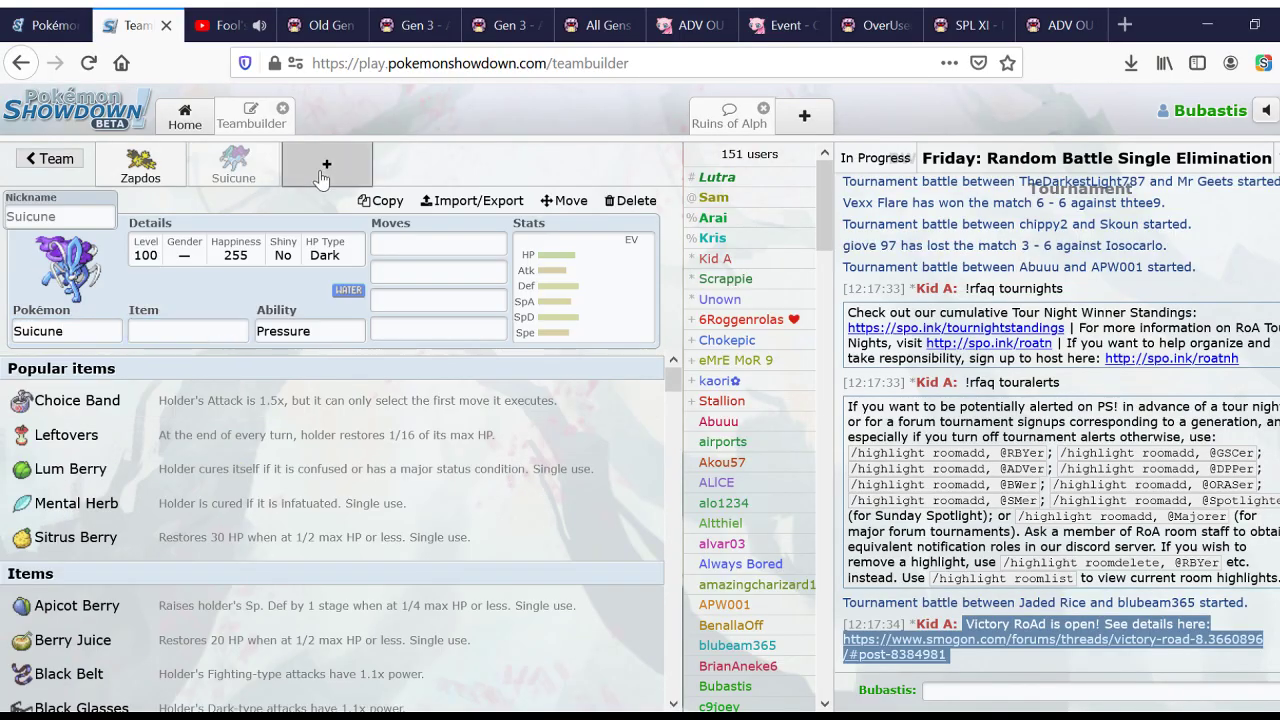
left_click(320, 170)
type("cel")
key("Return")
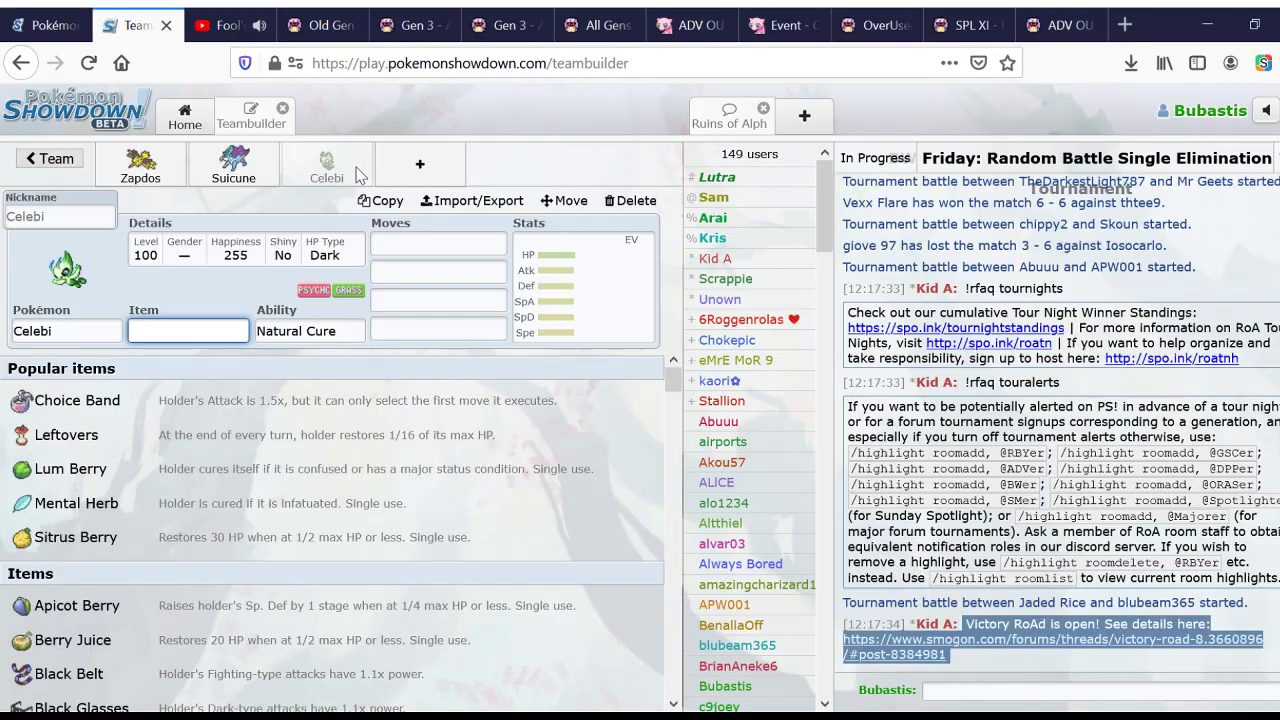
left_click(390, 175)
type("ji")
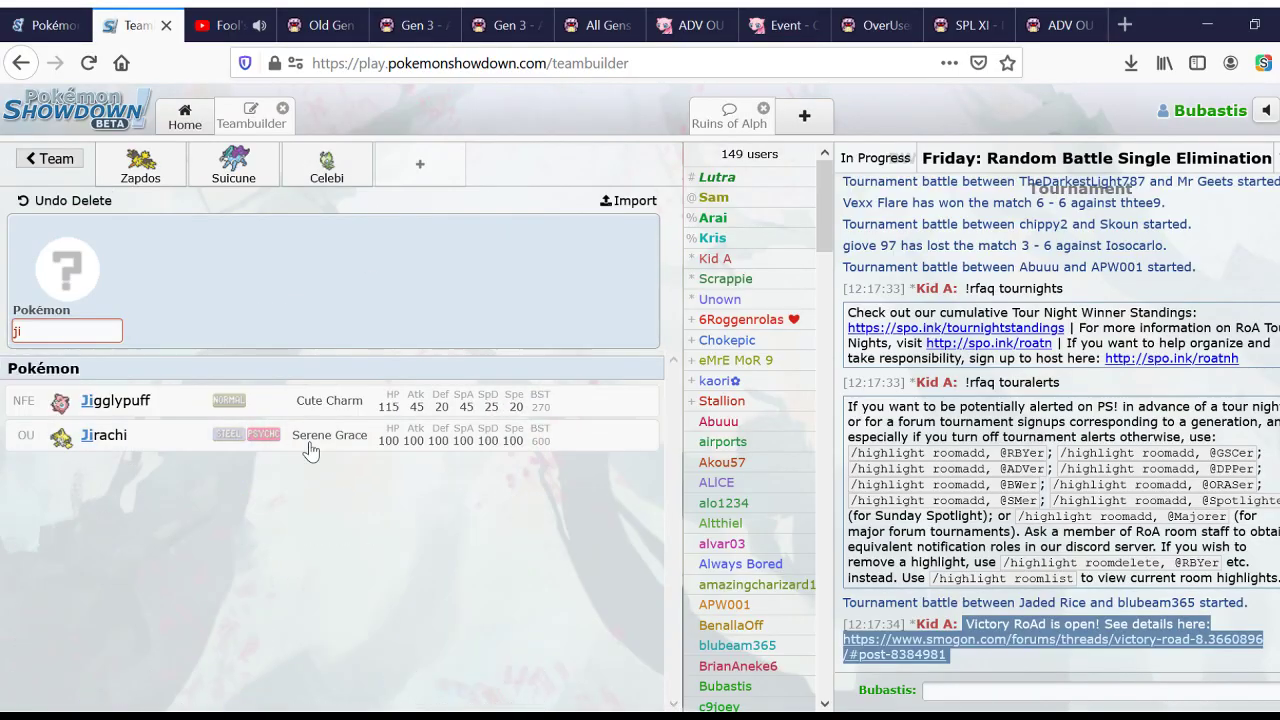
left_click(311, 440)
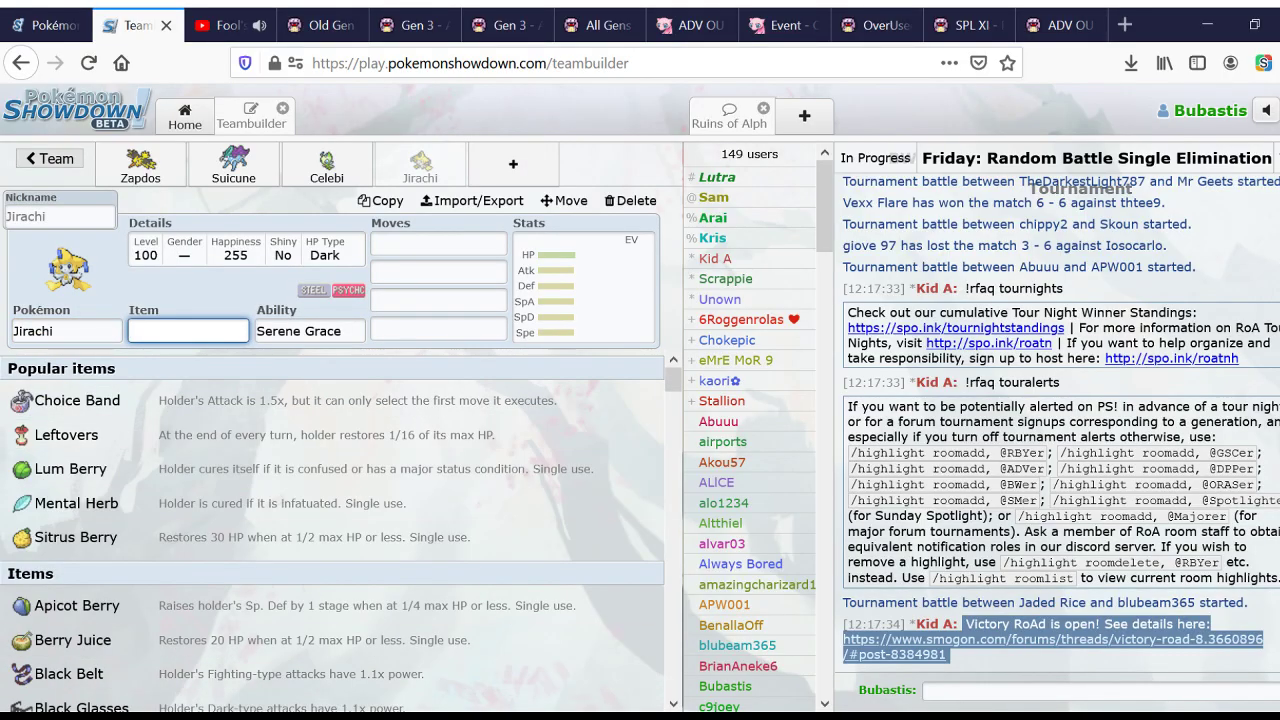
left_click(188, 331)
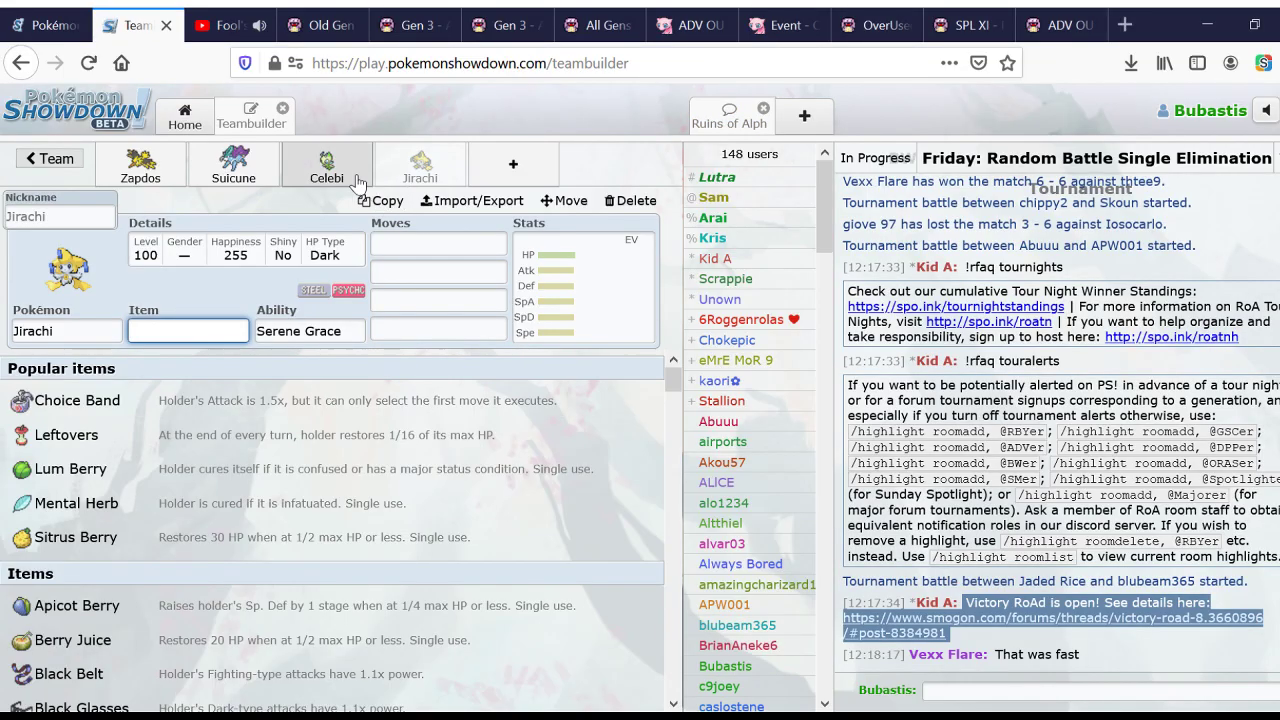
Step: Delete Zapdos, Suicune, Celebi and Jirachi to empty the team again
left_click(137, 188)
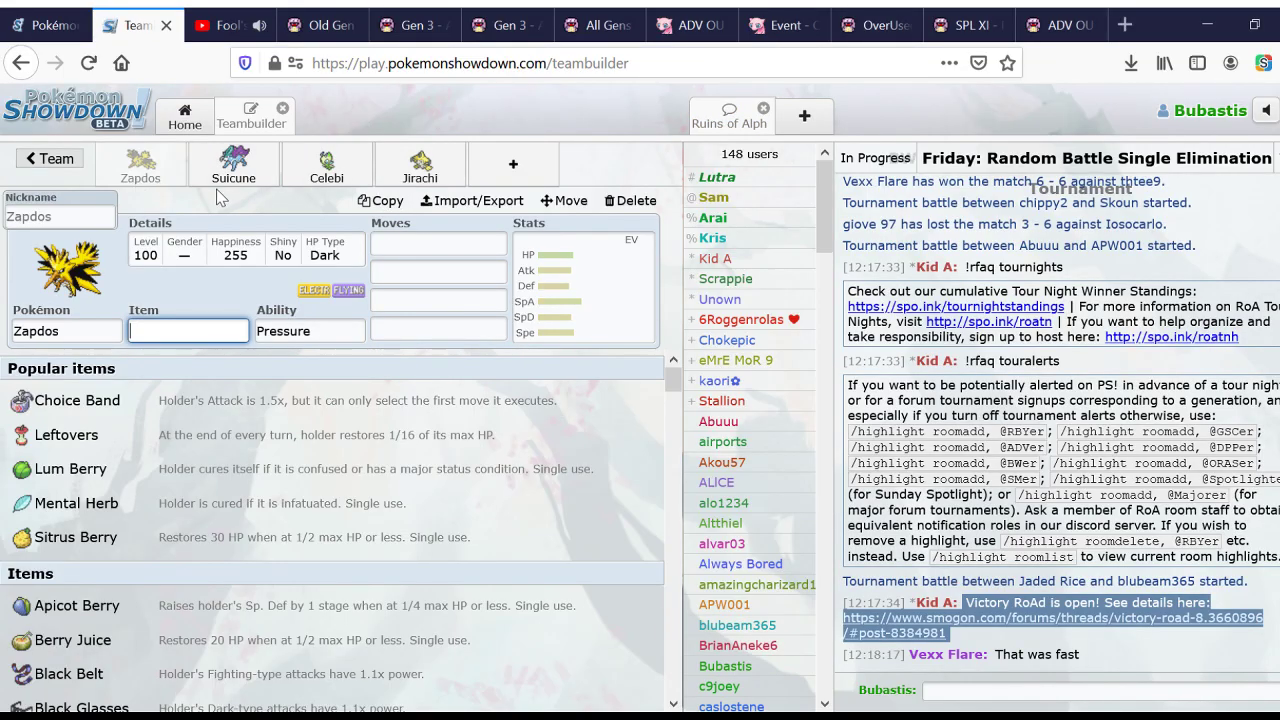
left_click(630, 200)
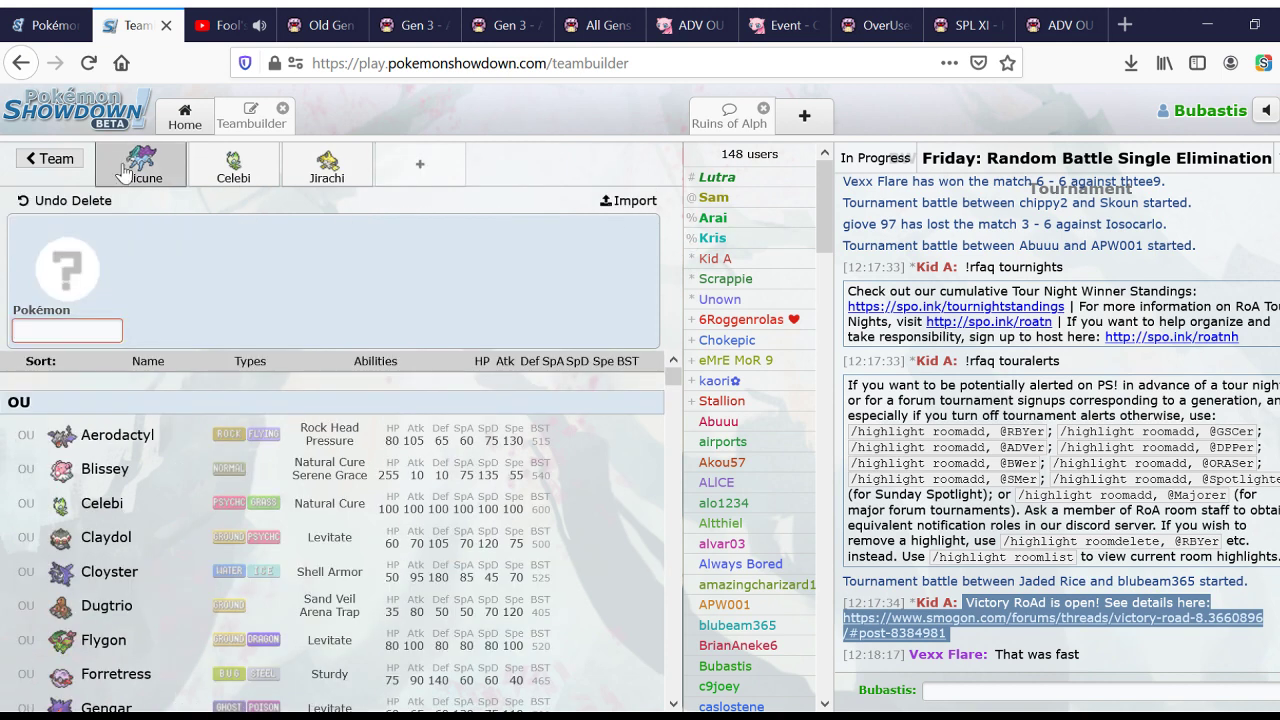
left_click(630, 200)
left_click(140, 165)
left_click(630, 200)
left_click(130, 175)
left_click(630, 200)
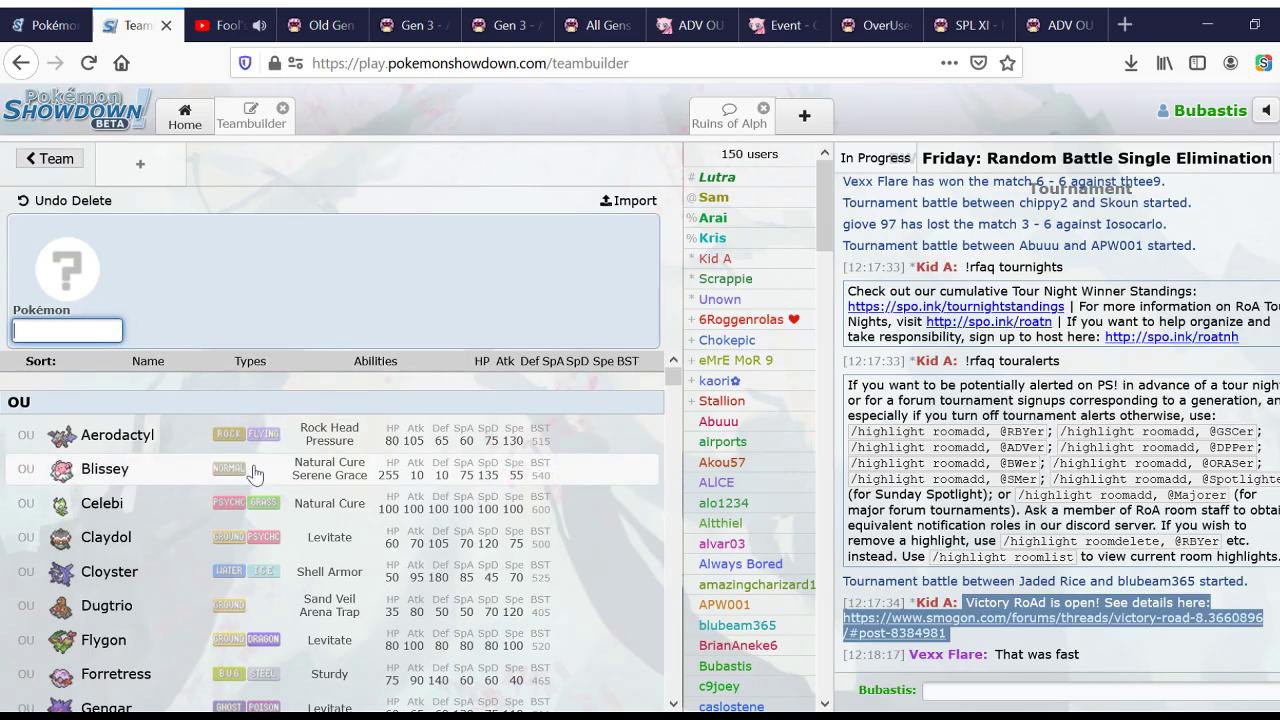
Step: Look through the OU Pokémon list down to Regice and return to its start
scroll(258, 410, "down", 3)
scroll(258, 410, "down", 2)
scroll(258, 410, "up", 4)
scroll(265, 430, "down", 3)
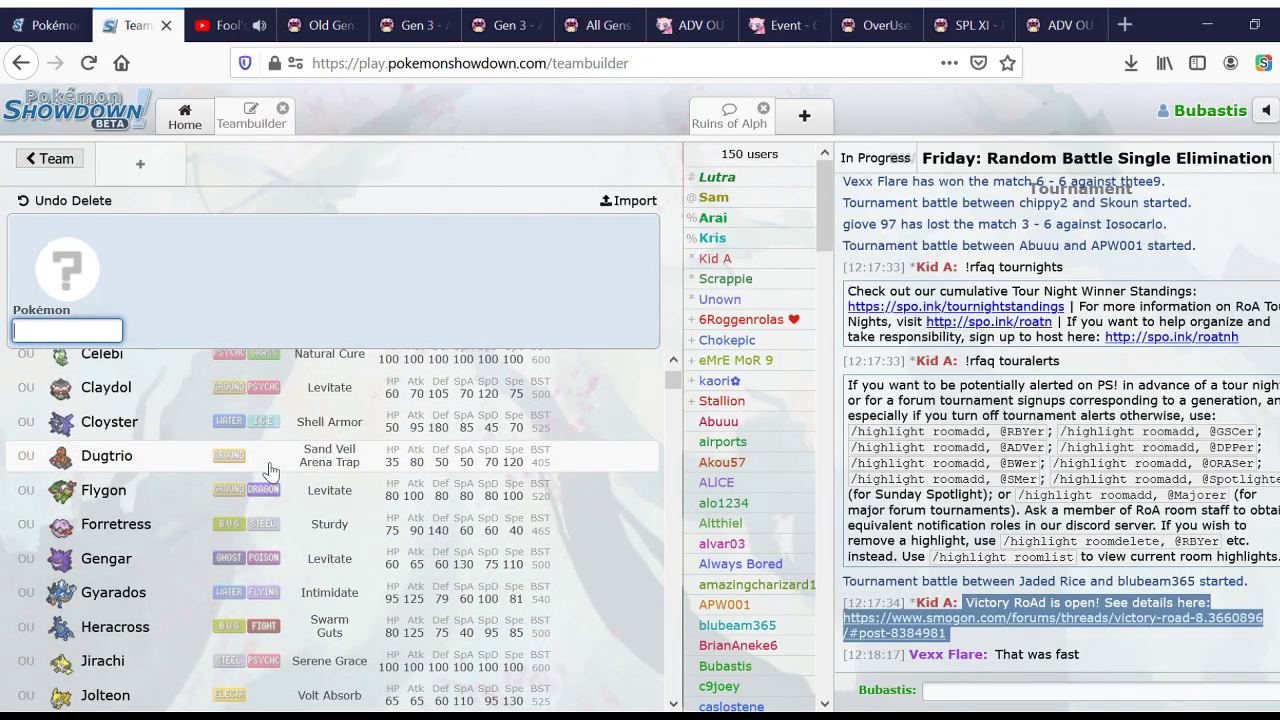
scroll(270, 470, "down", 3)
scroll(270, 470, "down", 1)
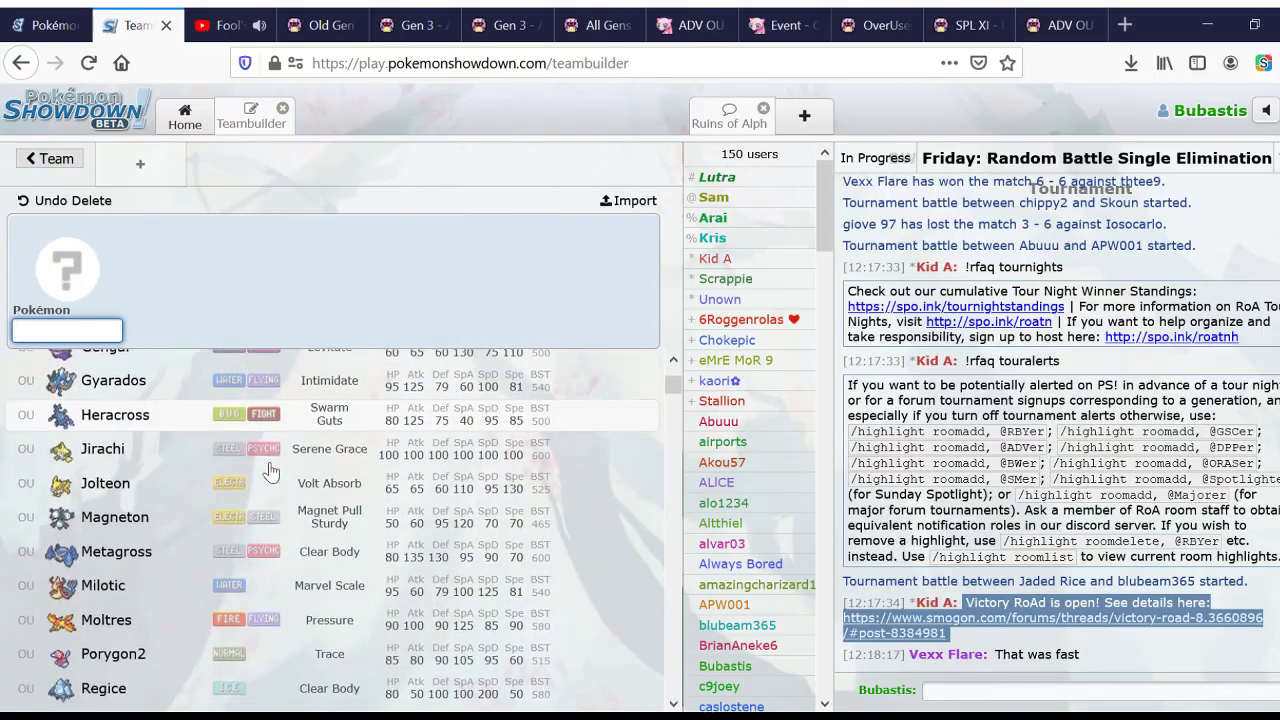
scroll(270, 470, "up", 7)
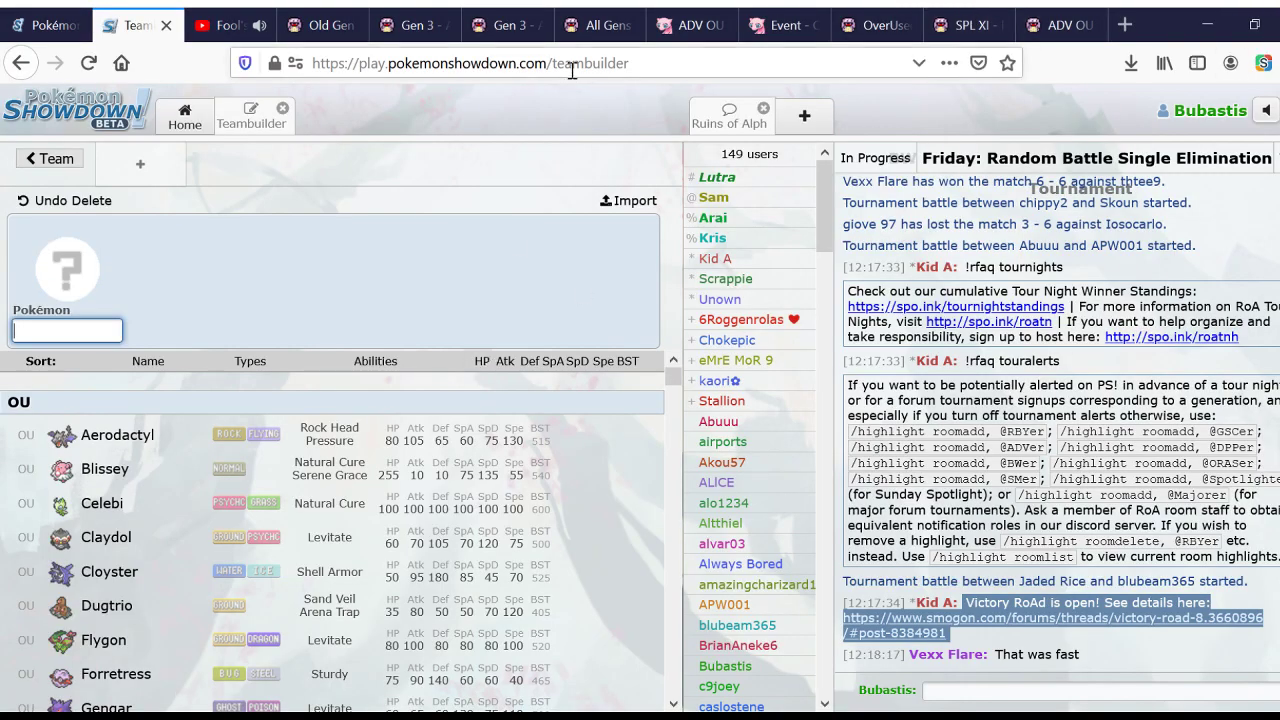
Step: Look through the Pokémon list past OU into the UUBL tier, and return to the first OU entries
scroll(278, 553, "down", 5)
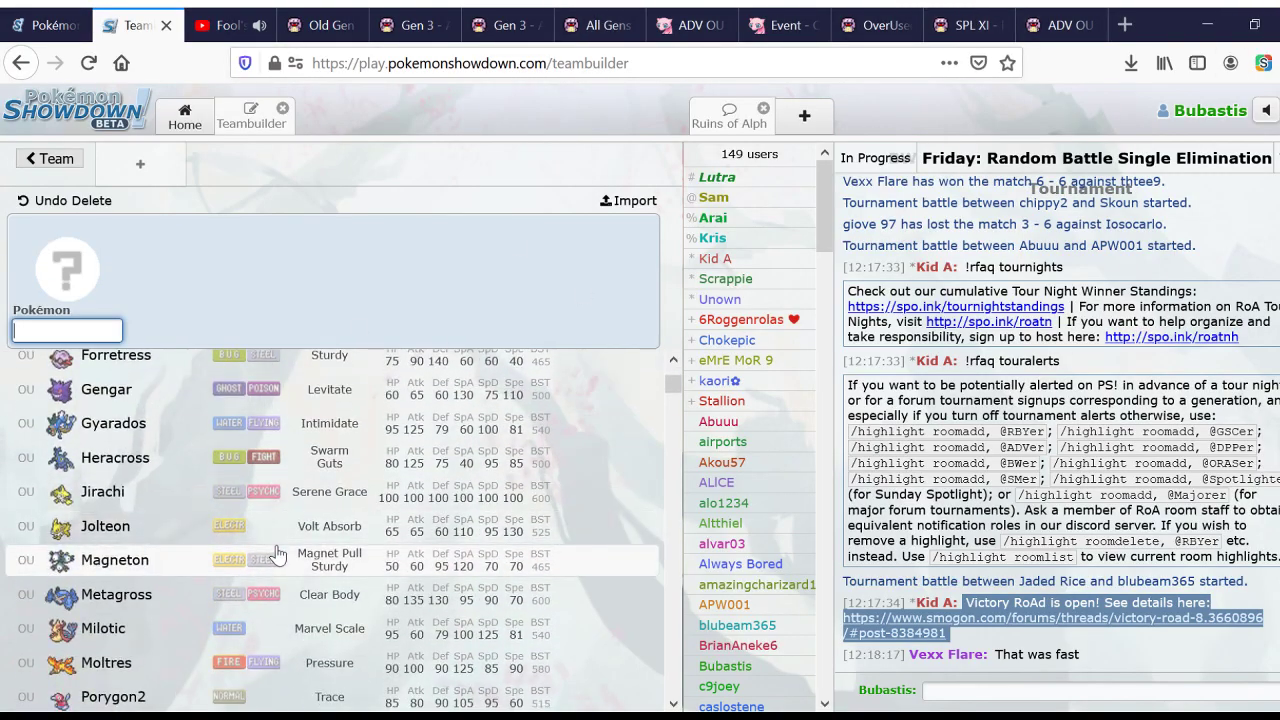
scroll(300, 475, "down", 1)
scroll(310, 467, "up", 1)
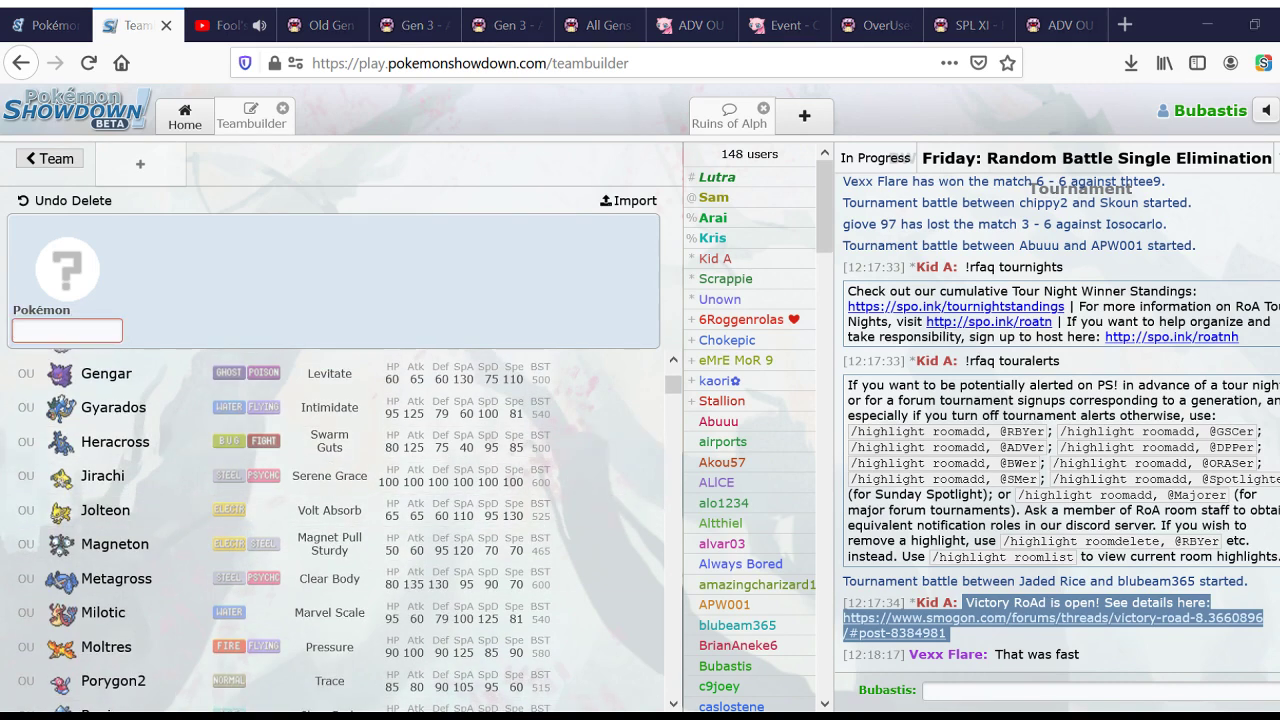
key("alt+Tab")
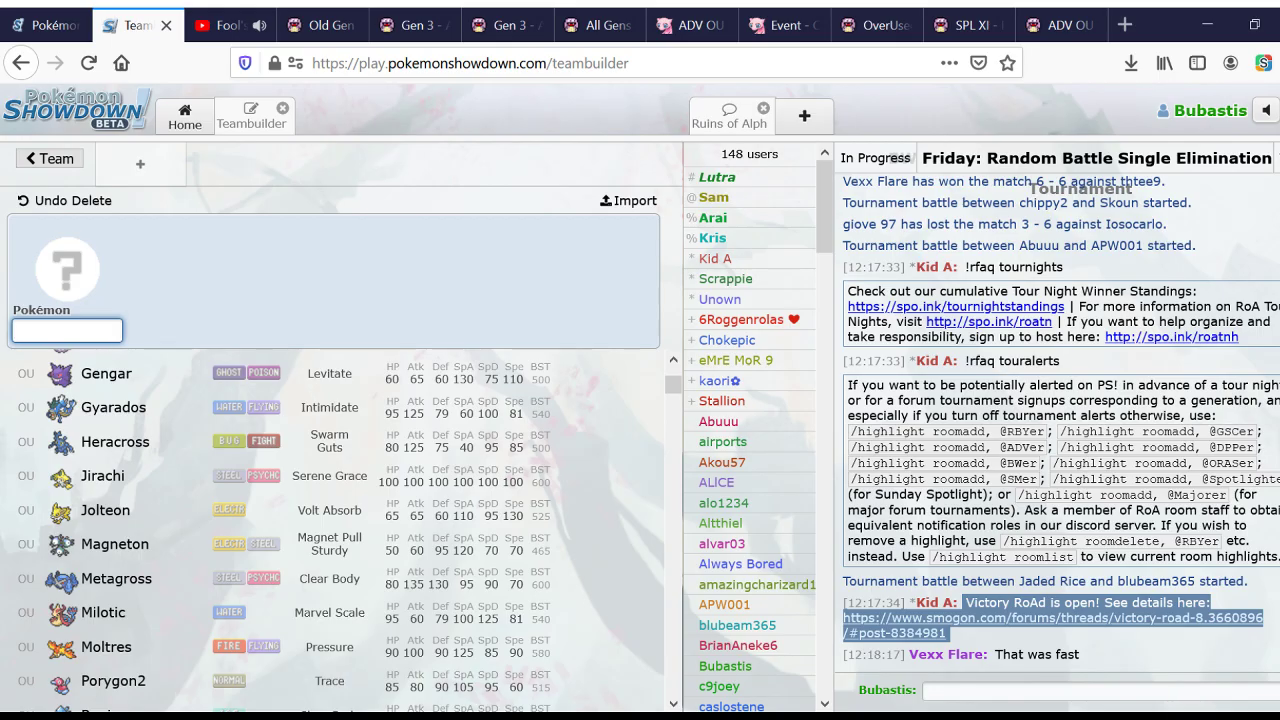
scroll(420, 652, "down", 10)
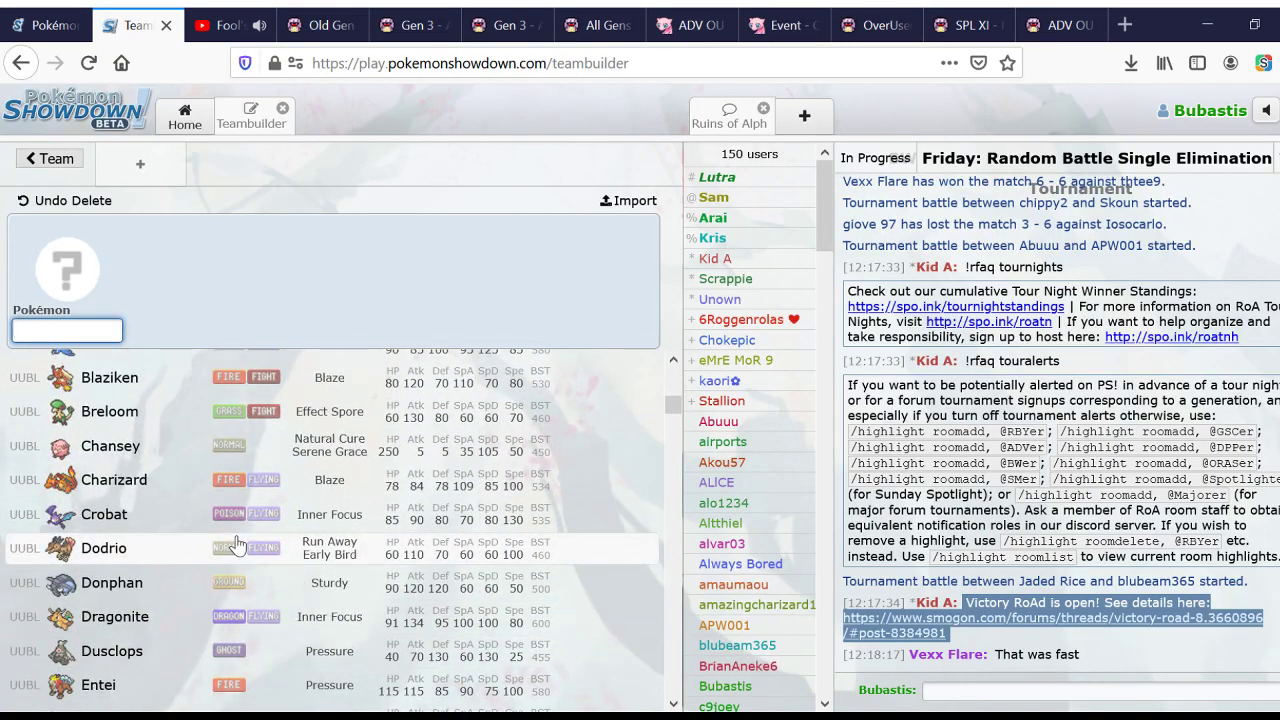
scroll(237, 543, "up", 10)
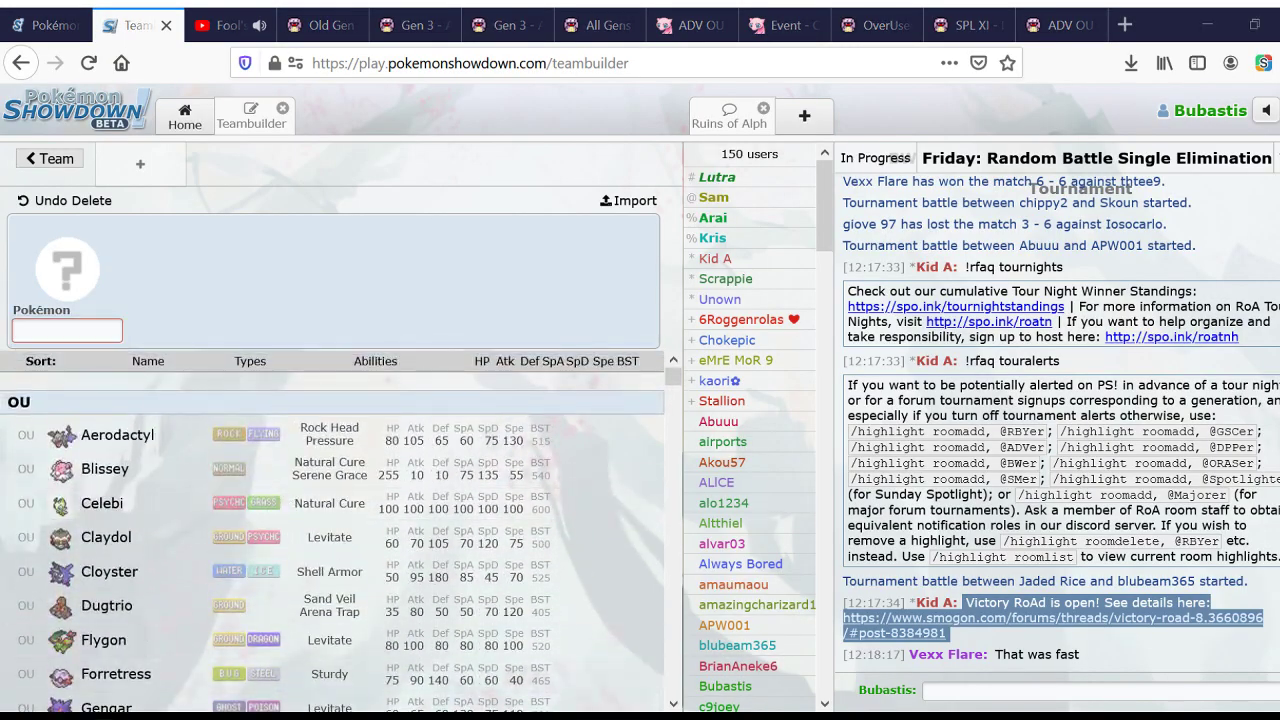
key("alt+Tab")
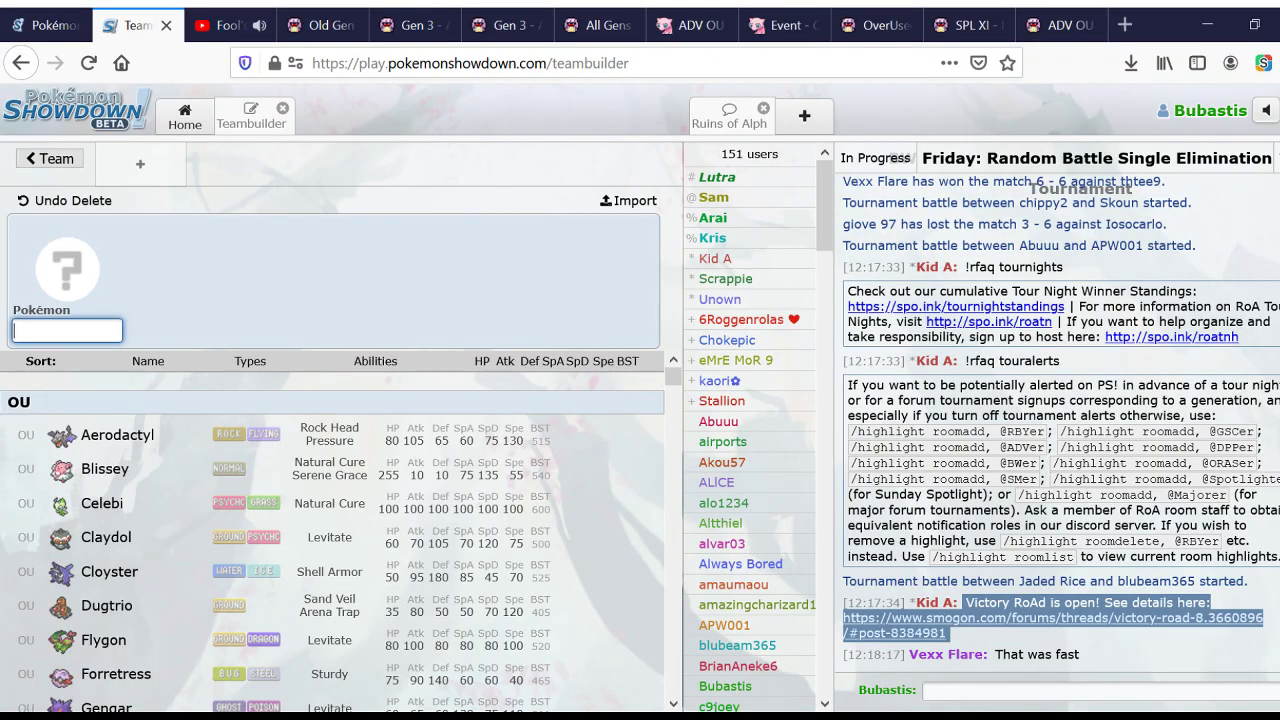
scroll(384, 406, "down", 2)
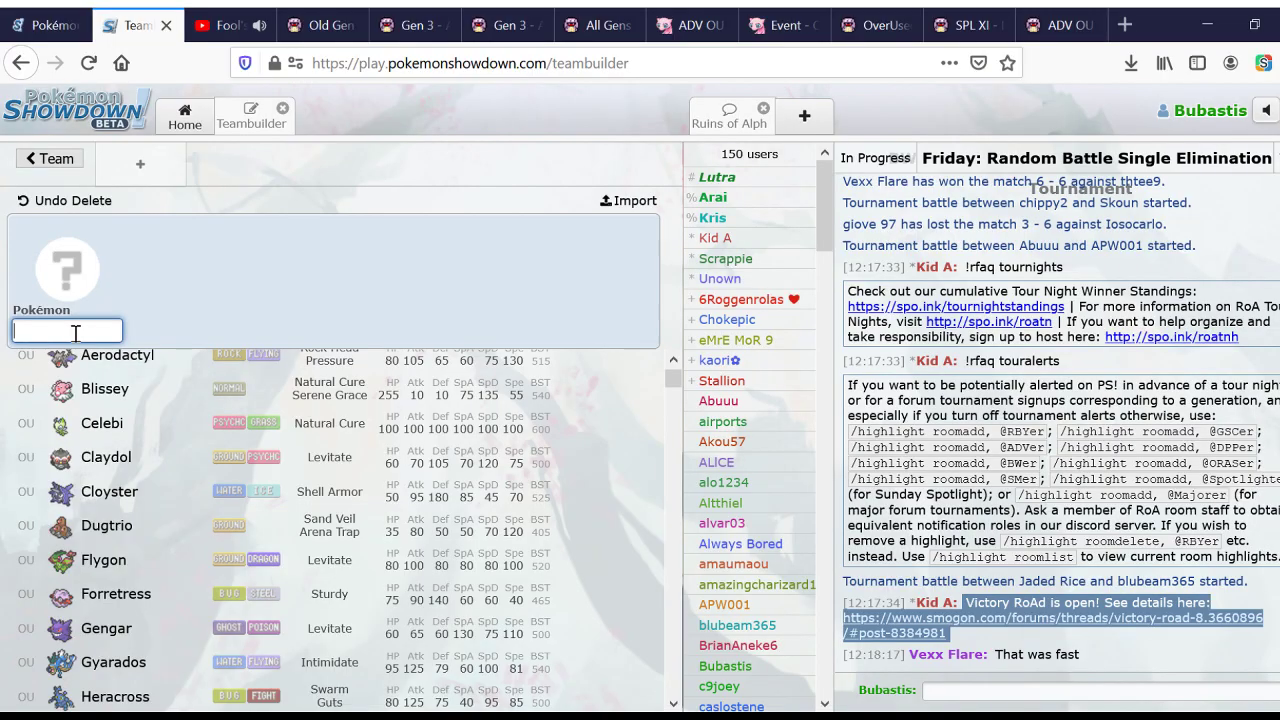
Step: Add Skarmory and Blissey from the OU Pokémon list as the first two members of the empty team
scroll(200, 370, "up", 2)
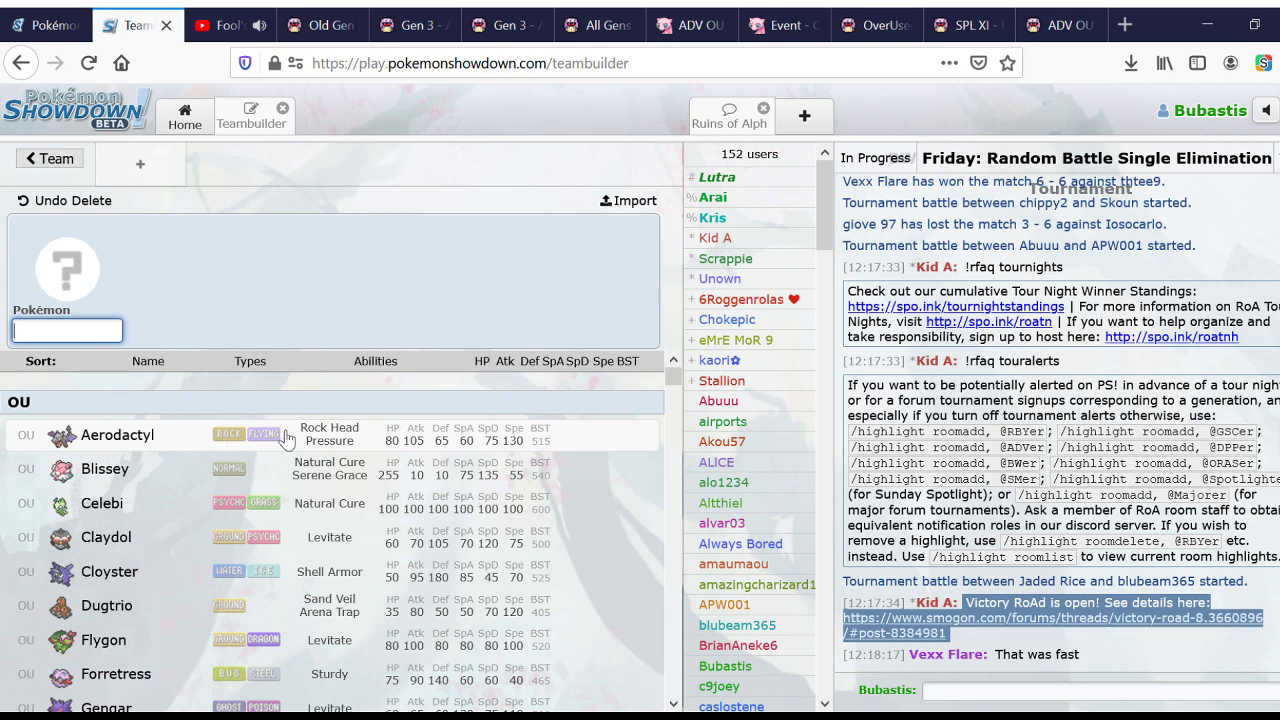
scroll(279, 488, "down", 6)
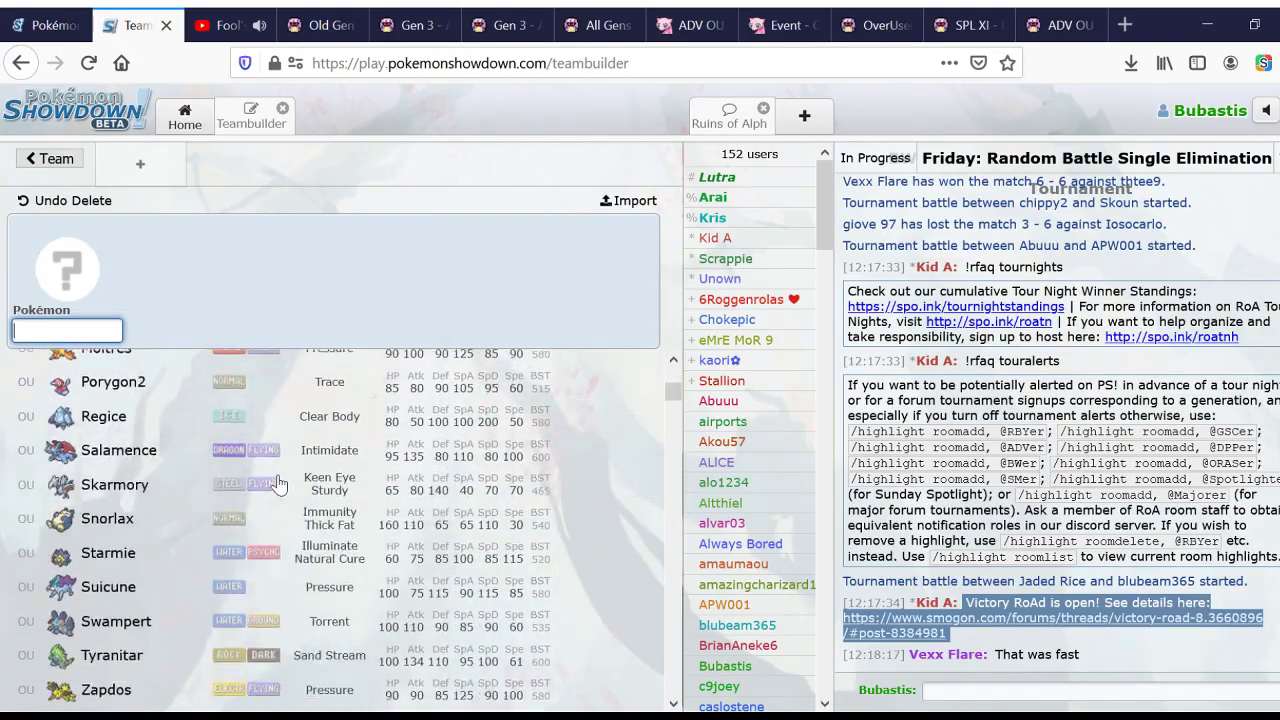
scroll(279, 483, "down", 1)
scroll(257, 560, "up", 1)
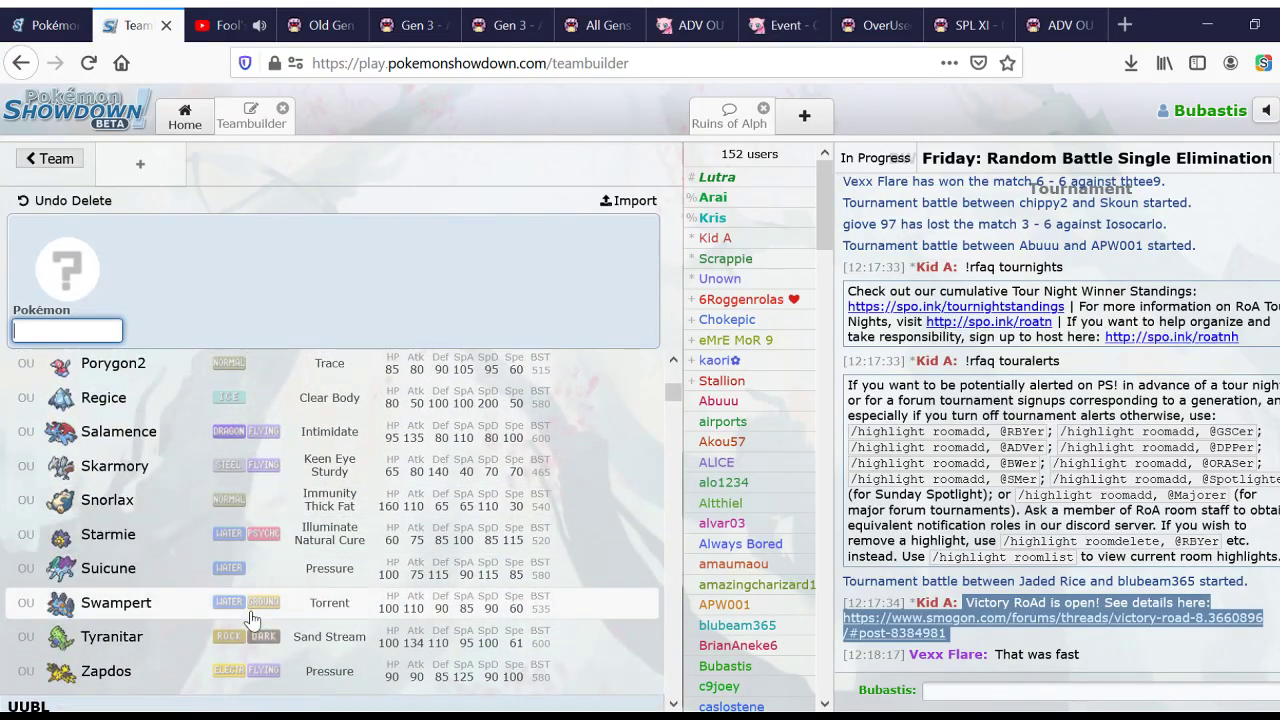
scroll(250, 610, "up", 6)
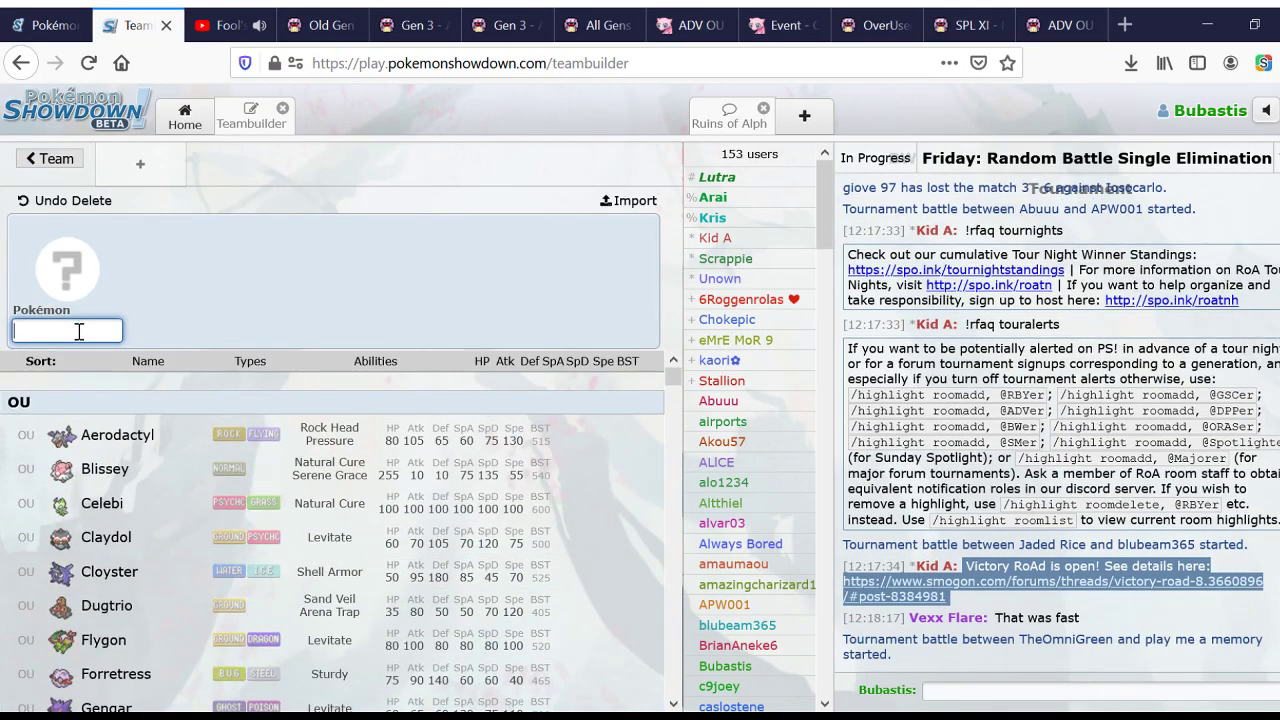
scroll(200, 550, "down", 5)
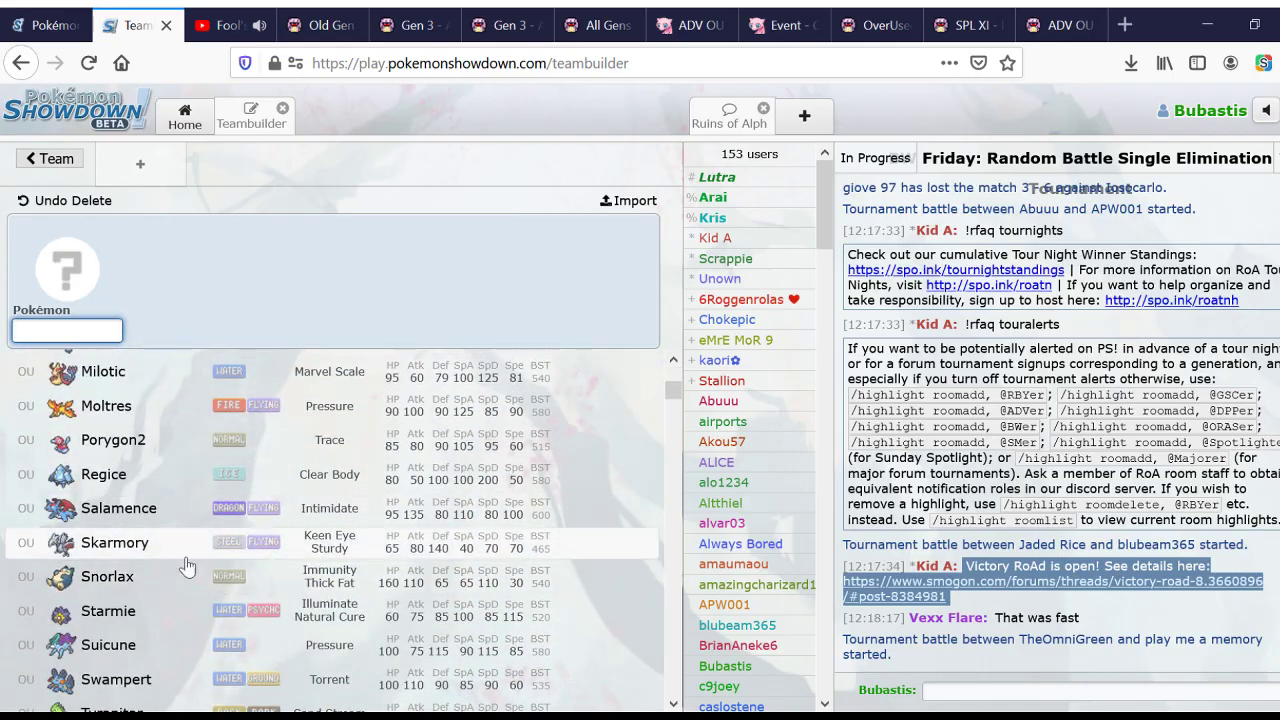
left_click(184, 555)
left_click(248, 179)
type("bliss")
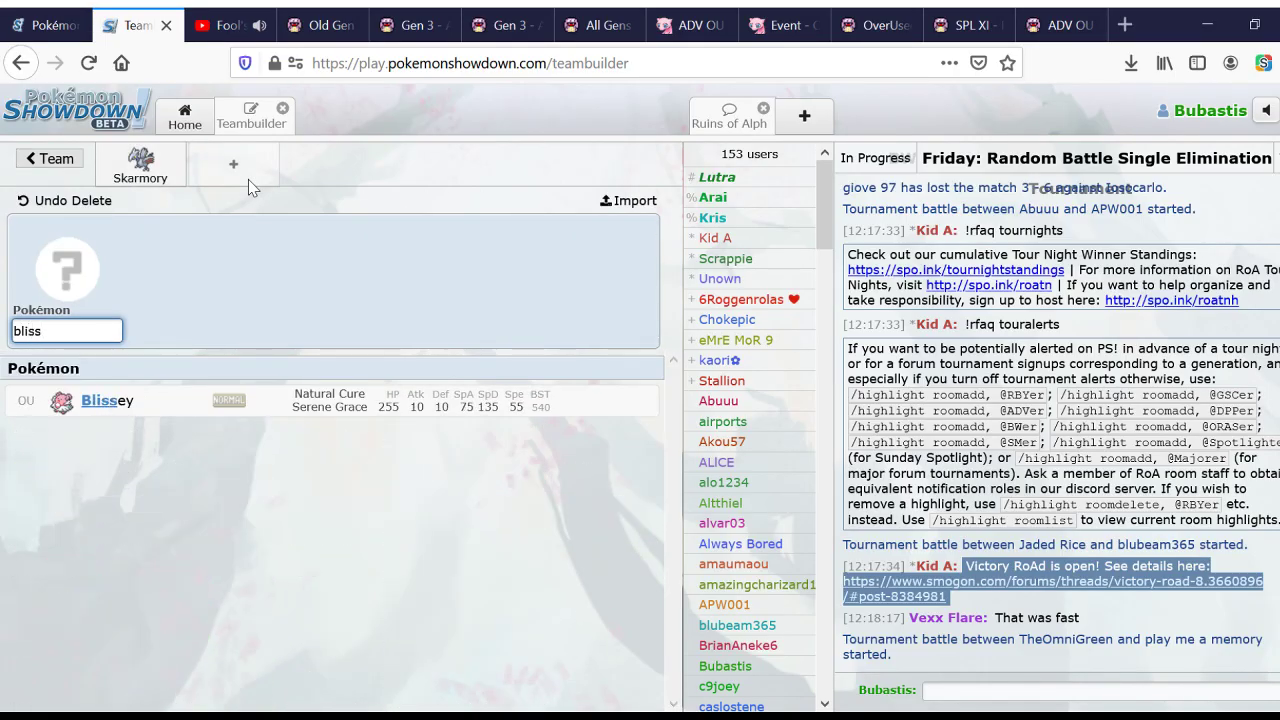
key("Return")
Step: Add Gengar to the team as the third member, after Skarmory and Blissey
left_click(326, 168)
type("gen")
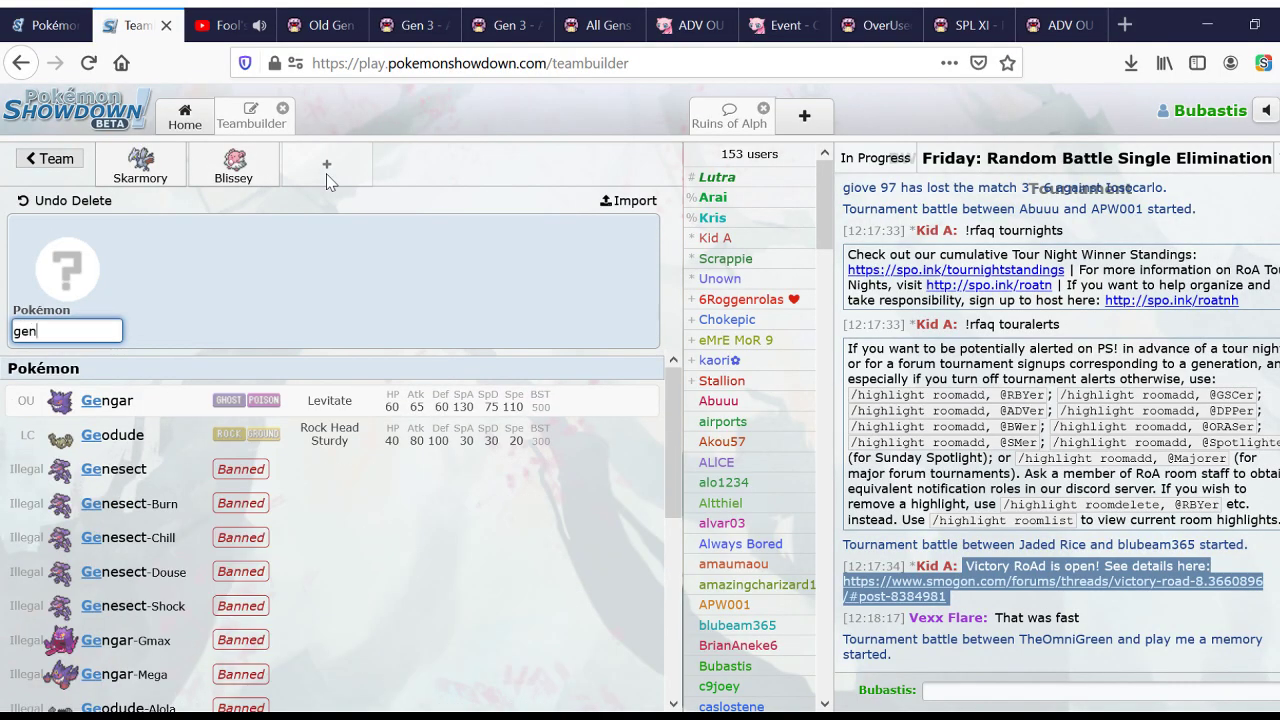
type("g")
left_click(262, 405)
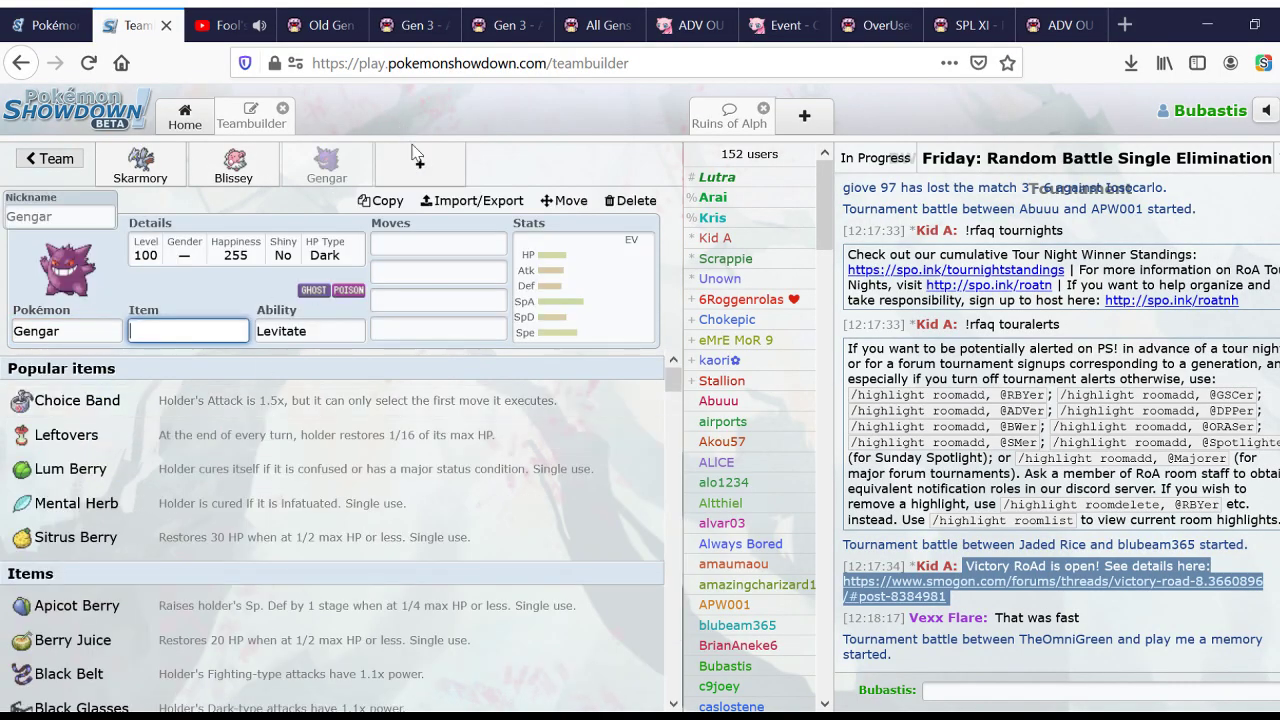
Step: Add Swampert and Tyranitar to the team as the fourth and fifth members
left_click(415, 163)
type("w")
key("BackSpace")
type("swamp")
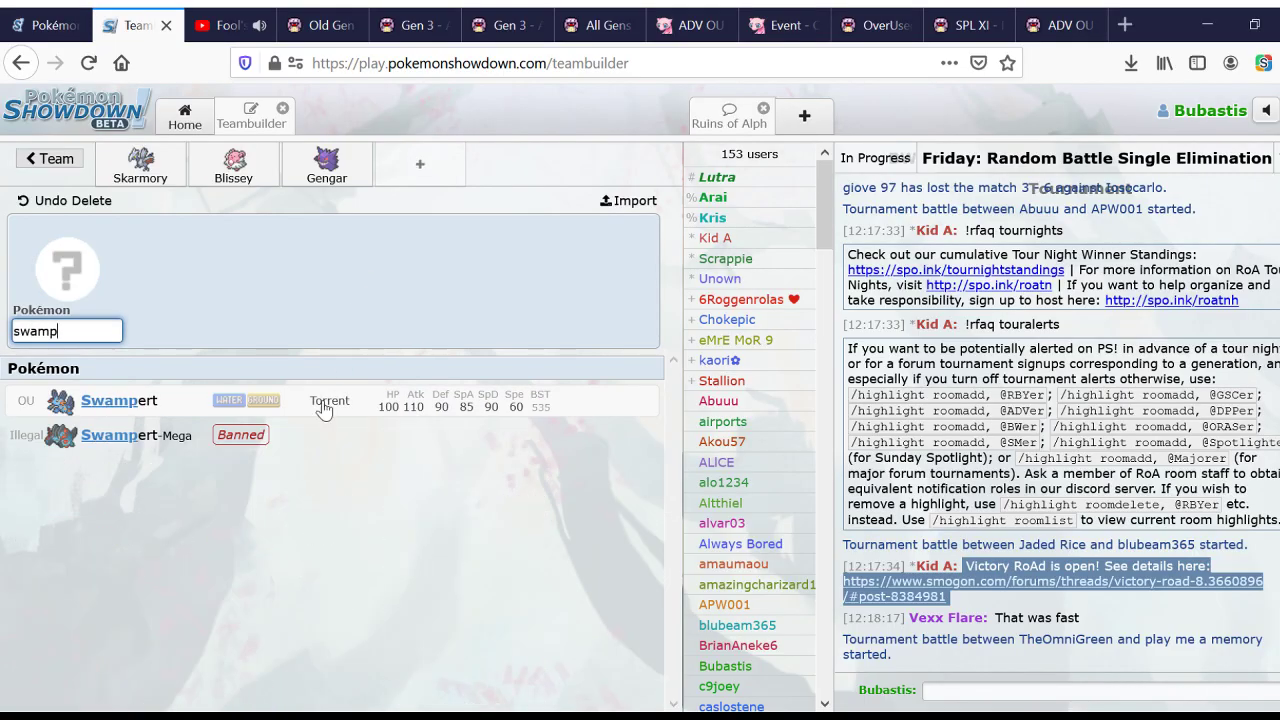
left_click(323, 405)
left_click(512, 168)
type("ty")
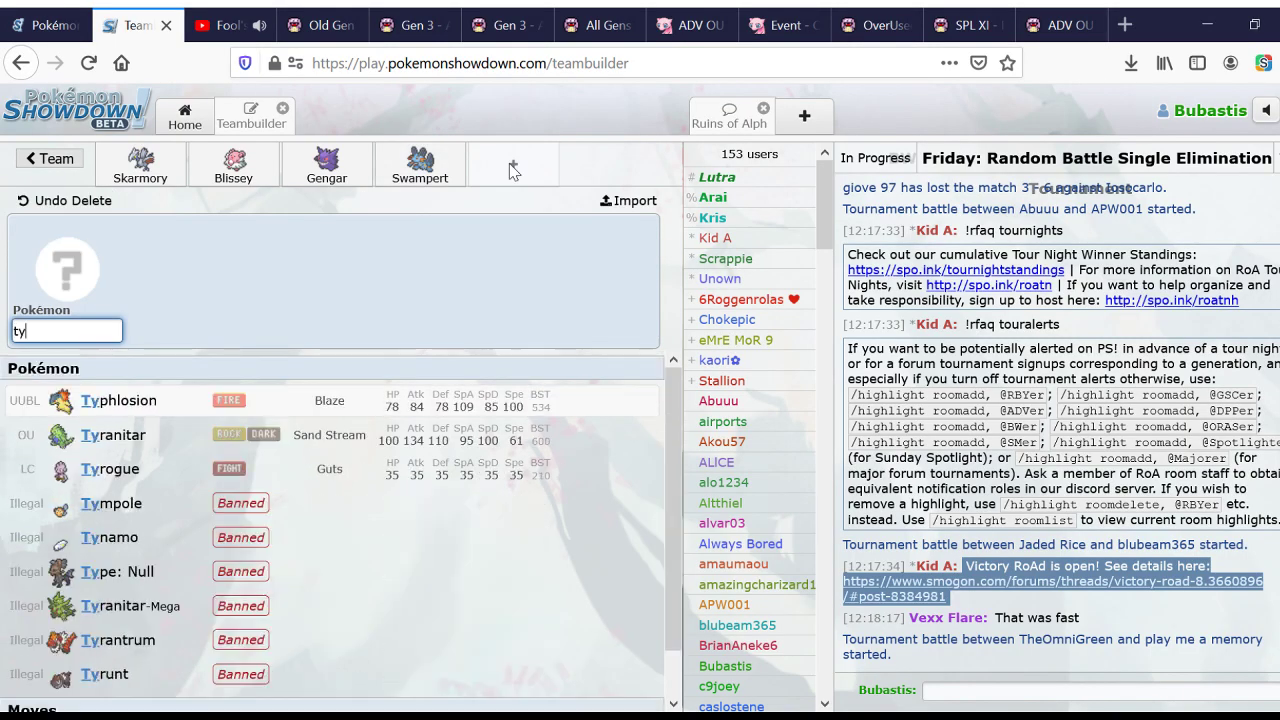
left_click(280, 434)
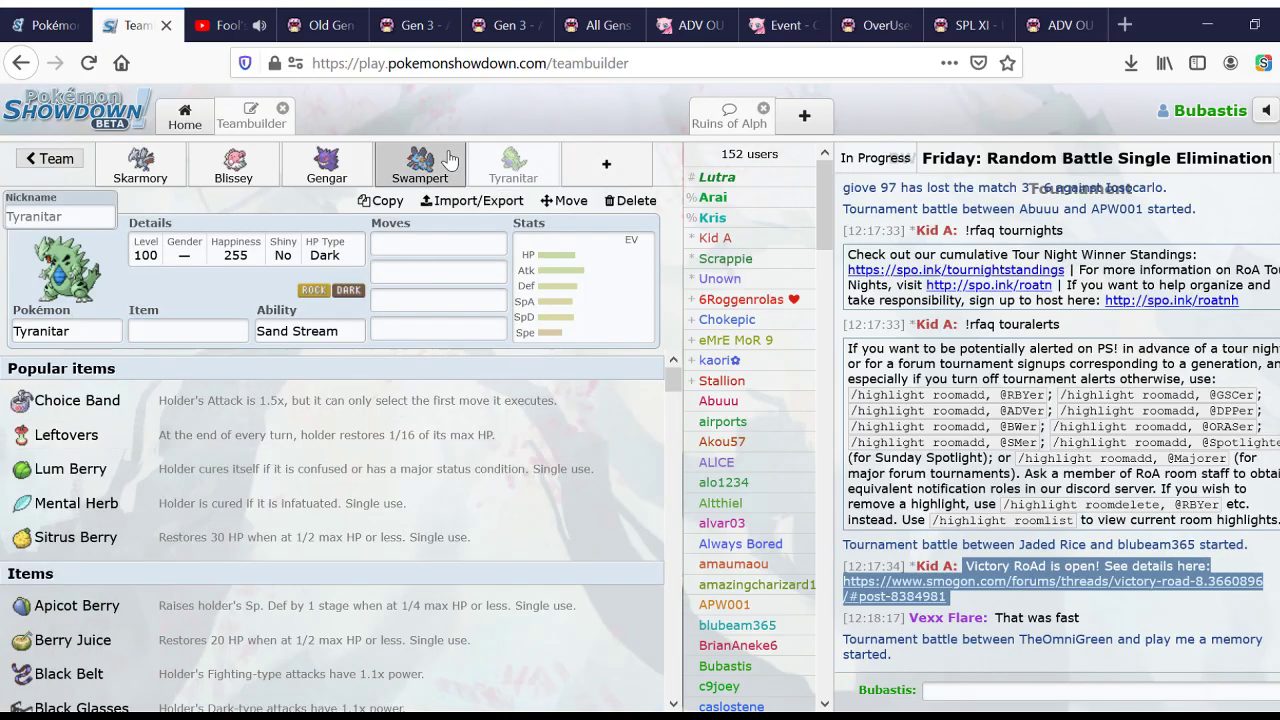
Step: View the Gengar, Blissey and Tyranitar entries and open the empty sixth team slot
left_click(327, 163)
left_click(236, 165)
left_click(327, 163)
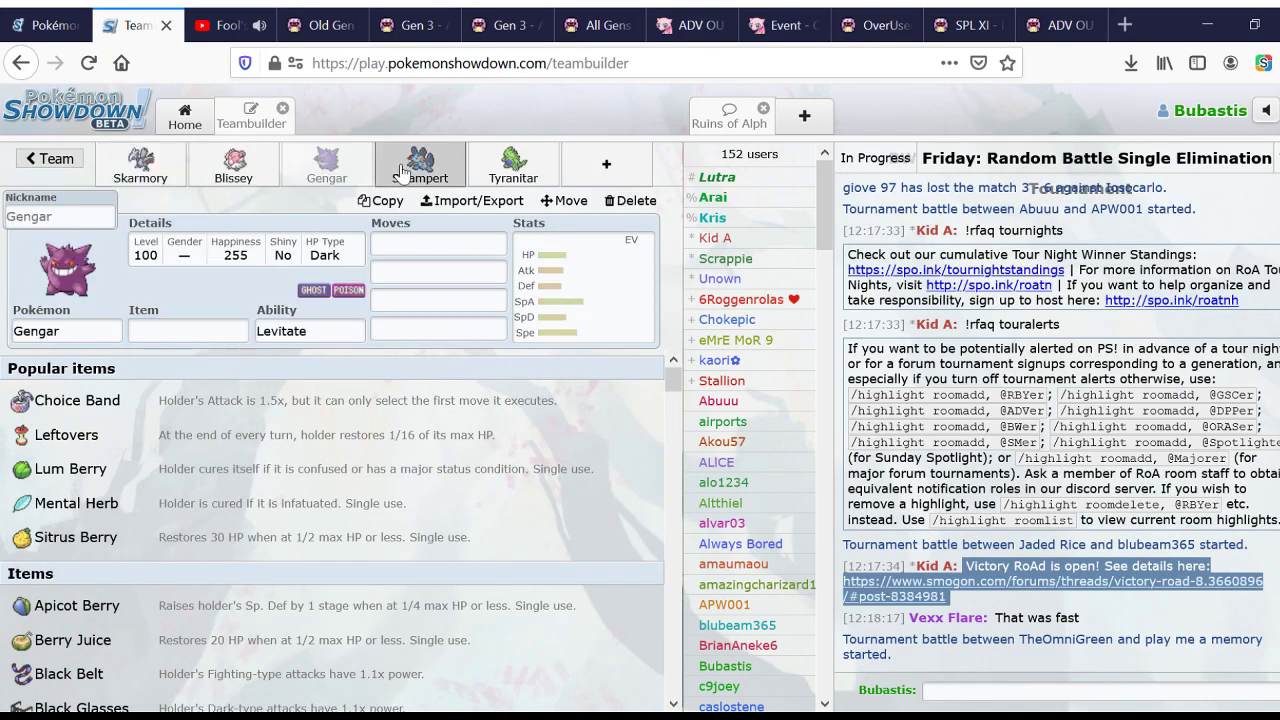
left_click(513, 163)
left_click(606, 163)
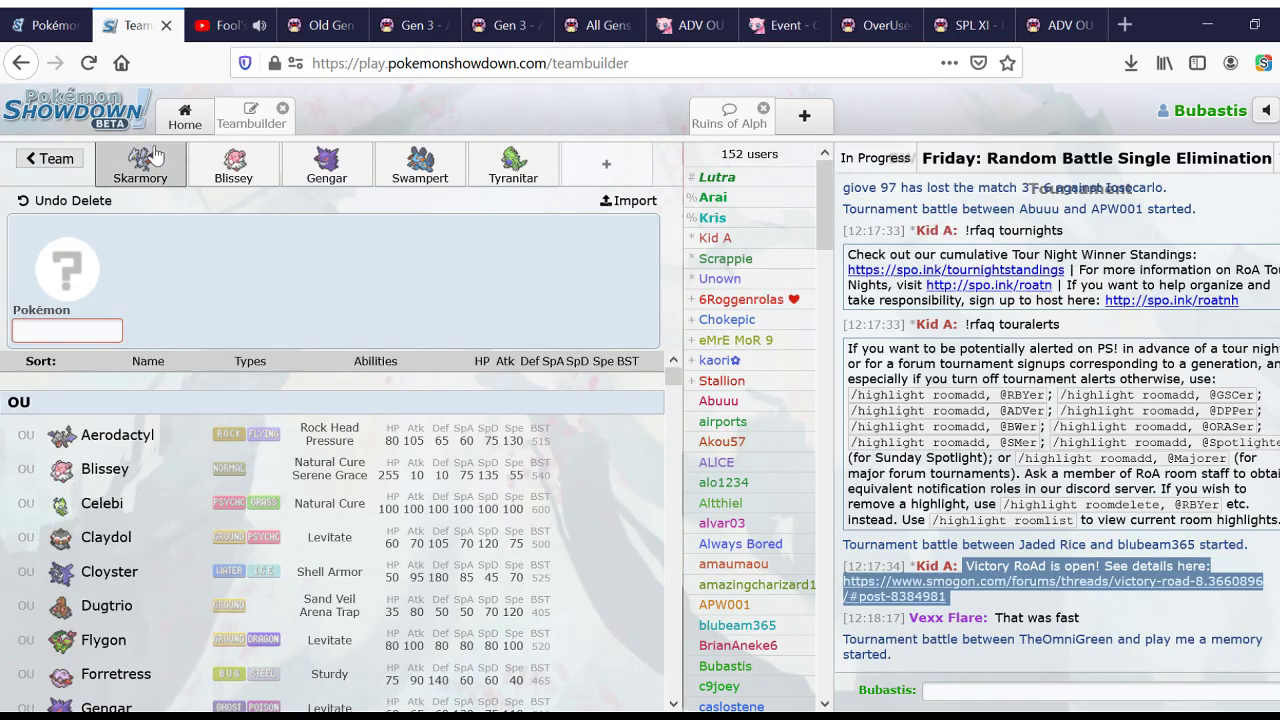
Step: Examine the Skarmory, Blissey, Gengar, Swampert and Tyranitar entries repeatedly to compare how the five members work together
left_click(172, 172)
left_click(236, 166)
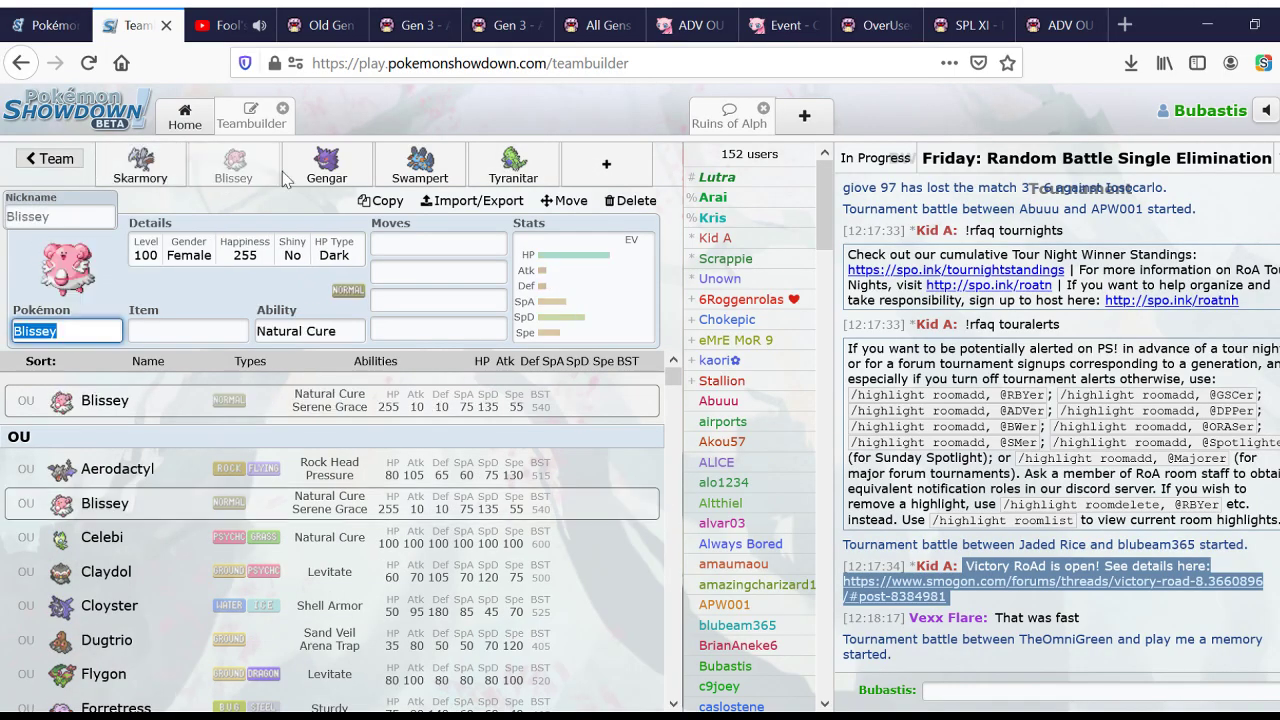
left_click(322, 166)
left_click(520, 168)
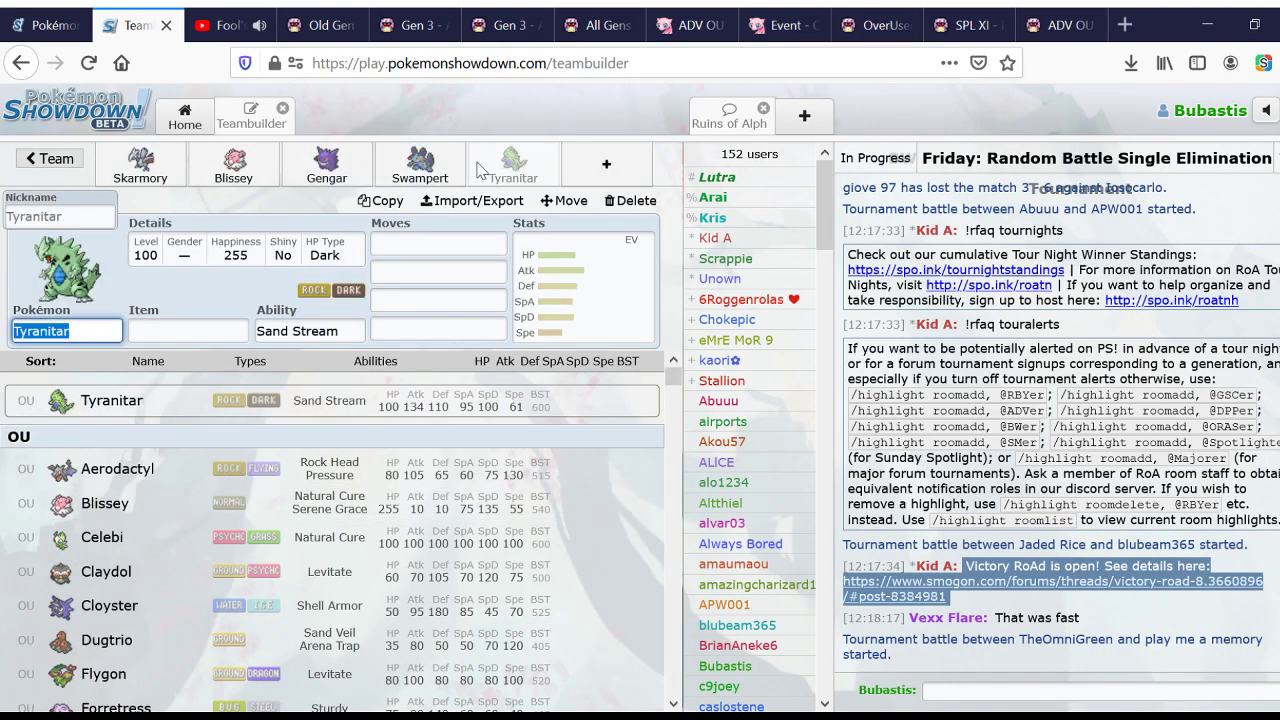
left_click(380, 172)
left_click(326, 165)
left_click(234, 165)
left_click(140, 165)
left_click(234, 165)
left_click(326, 165)
left_click(513, 166)
left_click(326, 165)
left_click(234, 165)
left_click(140, 165)
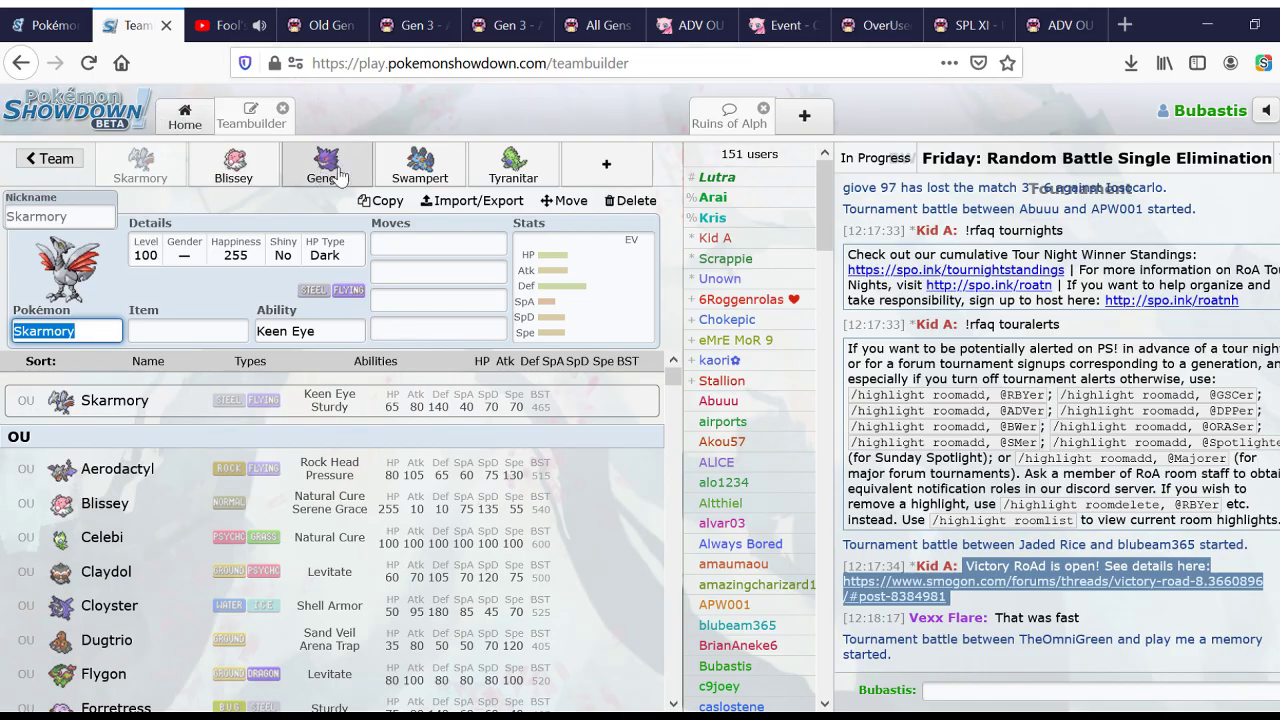
left_click(233, 163)
left_click(110, 170)
left_click(233, 163)
left_click(326, 163)
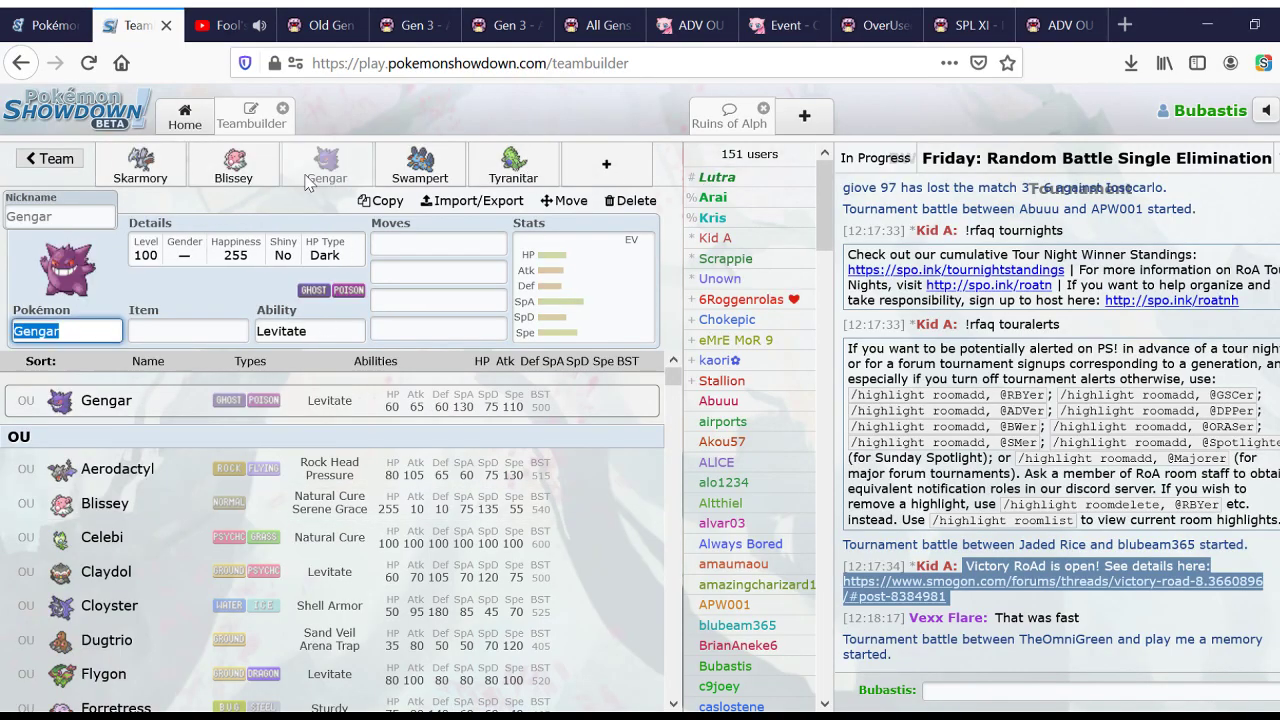
left_click(419, 163)
left_click(513, 163)
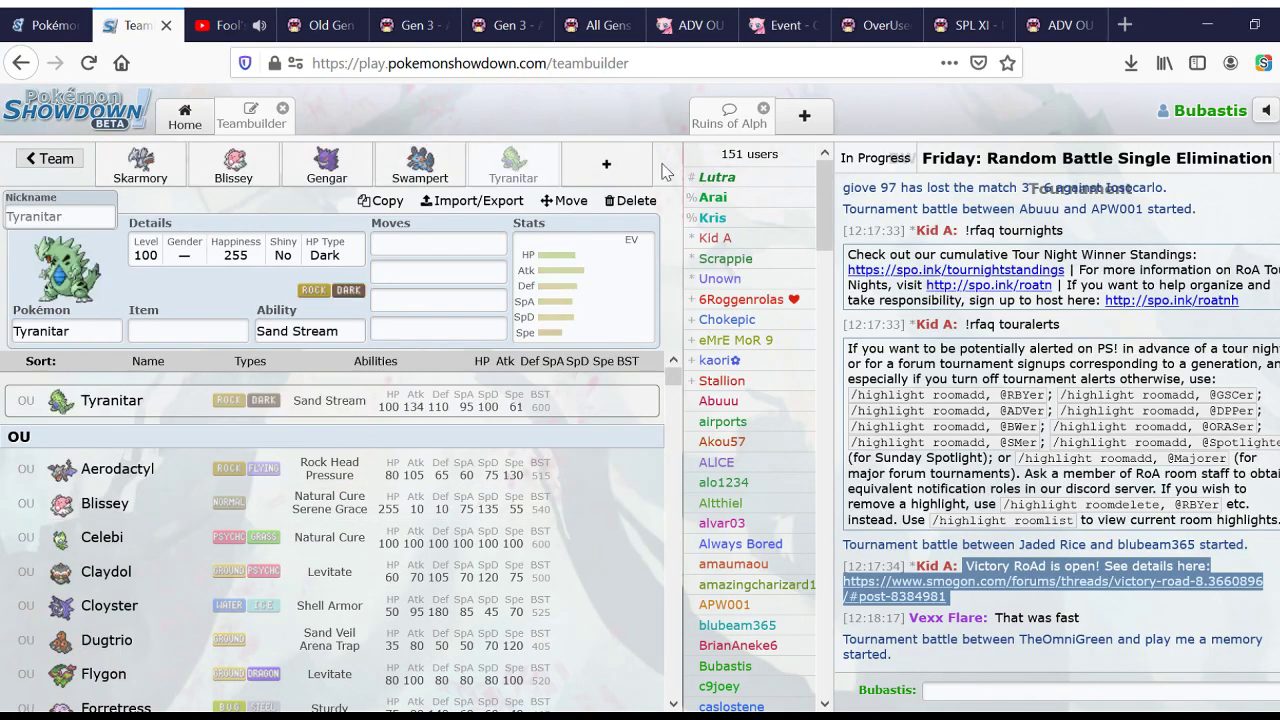
Step: Replace Skarmory in the first team slot with Dugtrio
left_click(234, 165)
left_click(140, 165)
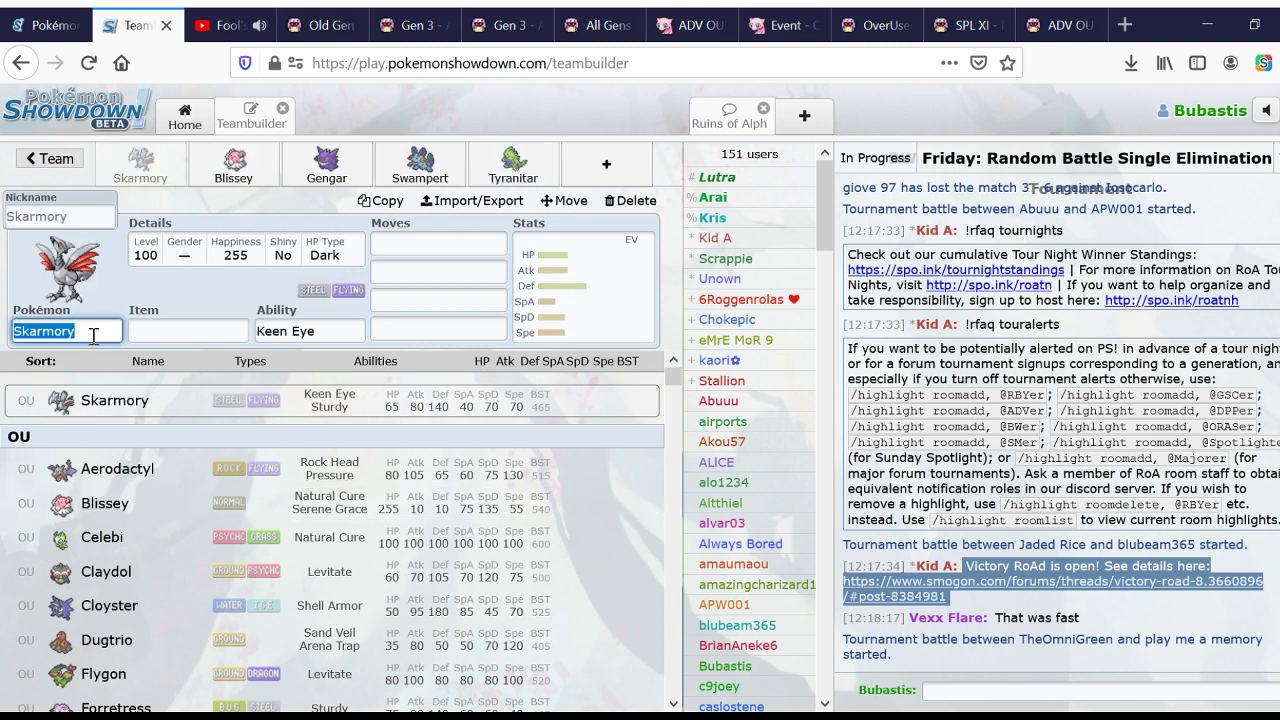
type("dugt")
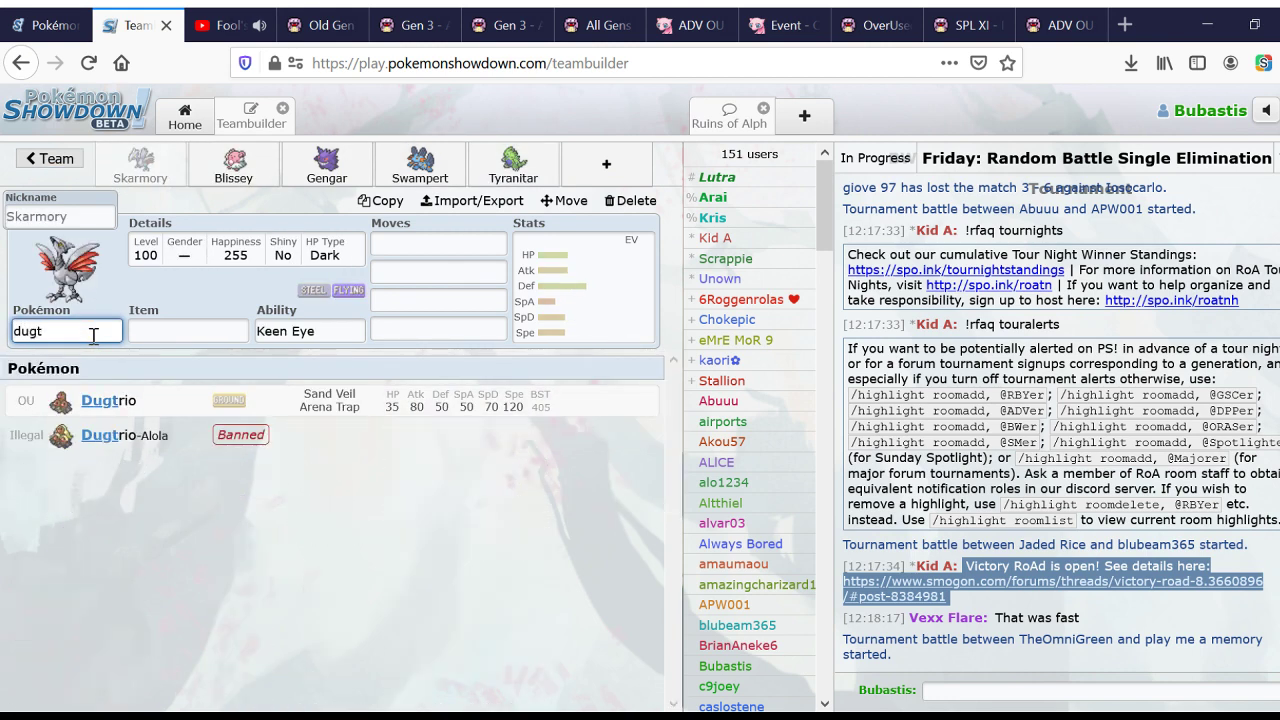
left_click(185, 398)
Step: Delete Blissey, Gengar, Swampert and Tyranitar from the team, keeping only Dugtrio
left_click(234, 165)
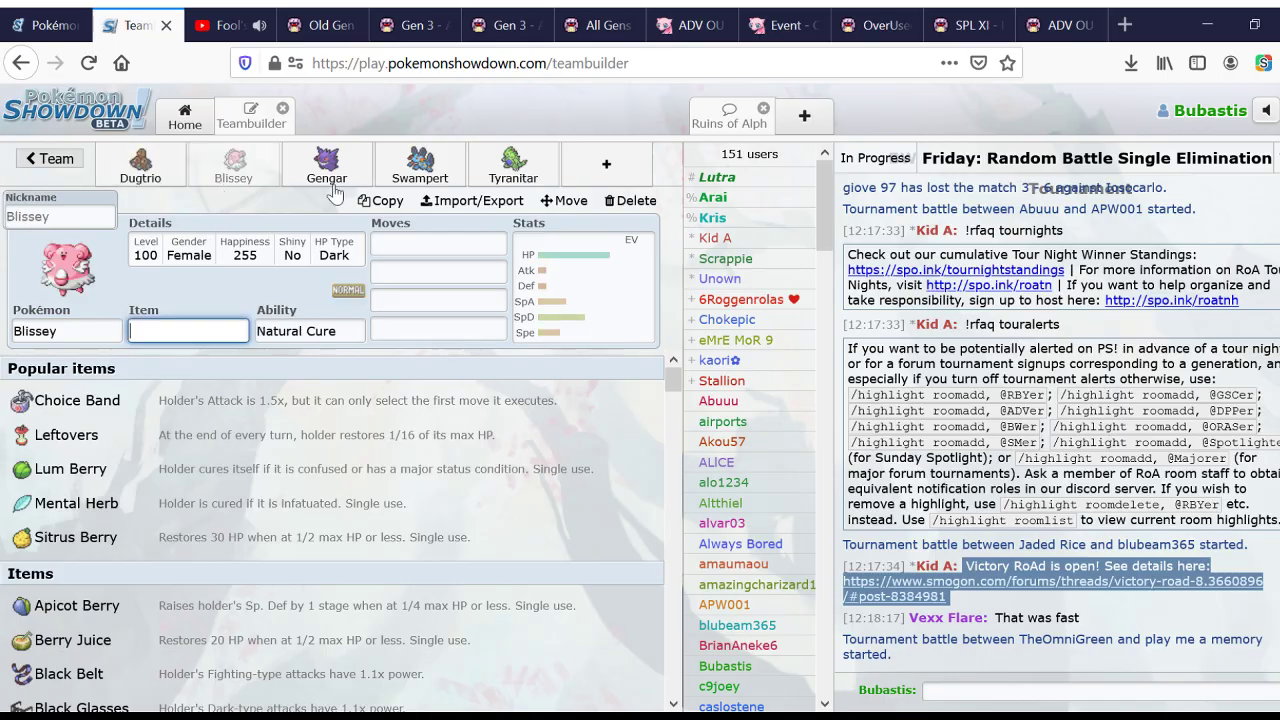
left_click(629, 200)
left_click(225, 180)
left_click(629, 200)
left_click(234, 165)
left_click(629, 200)
left_click(234, 165)
left_click(629, 200)
left_click(140, 165)
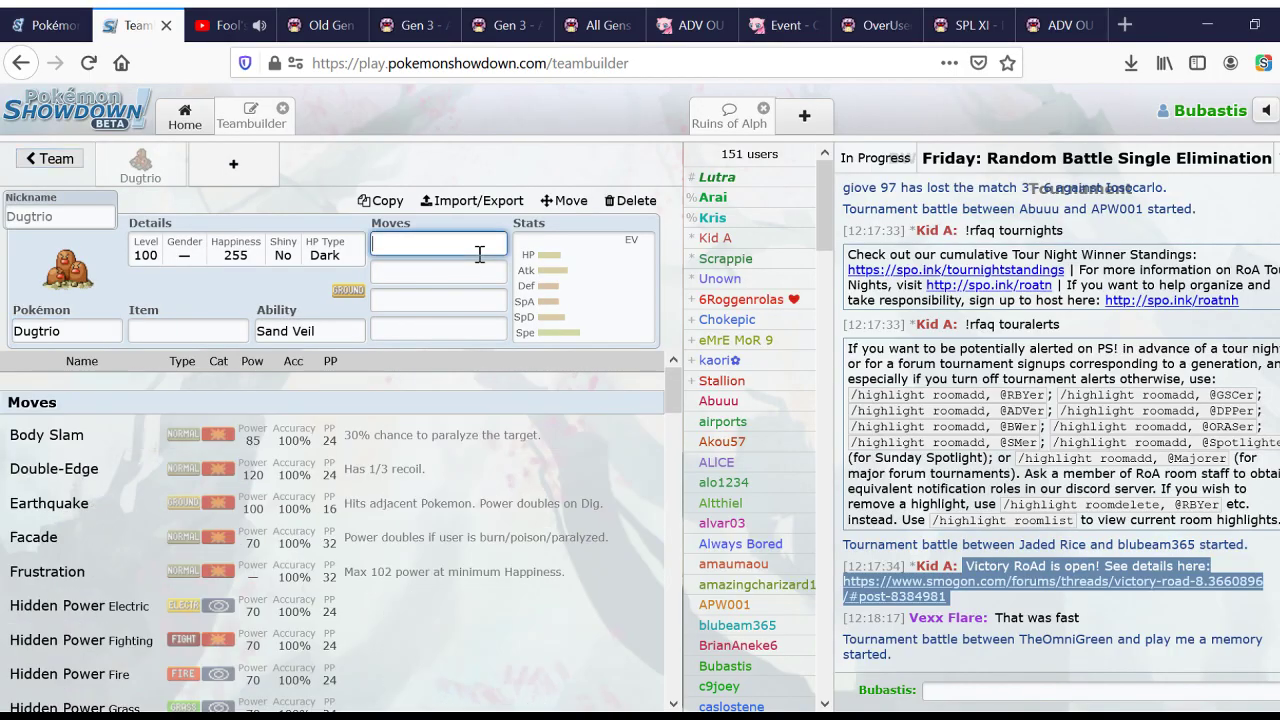
Step: Look through the OU Pokémon list from Dugtrio's species choice, and delete Dugtrio to empty the team
left_click(60, 330)
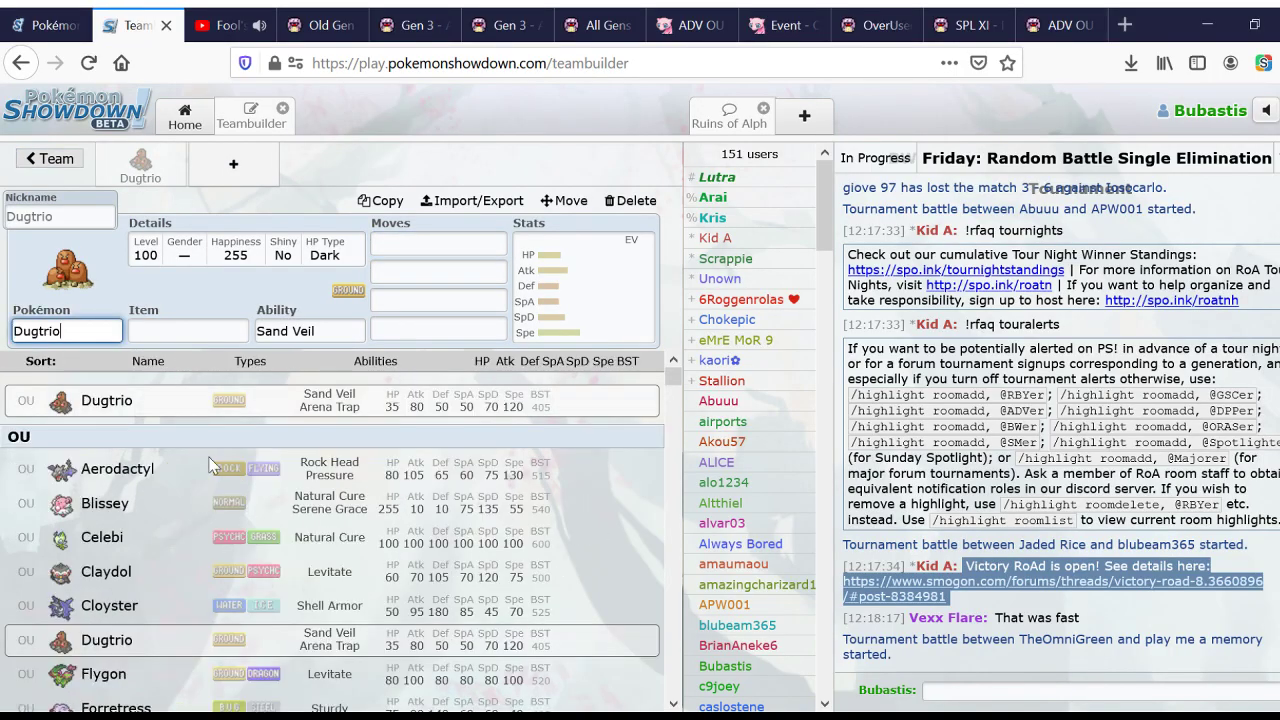
scroll(250, 515, "down", 1)
scroll(250, 522, "down", 6)
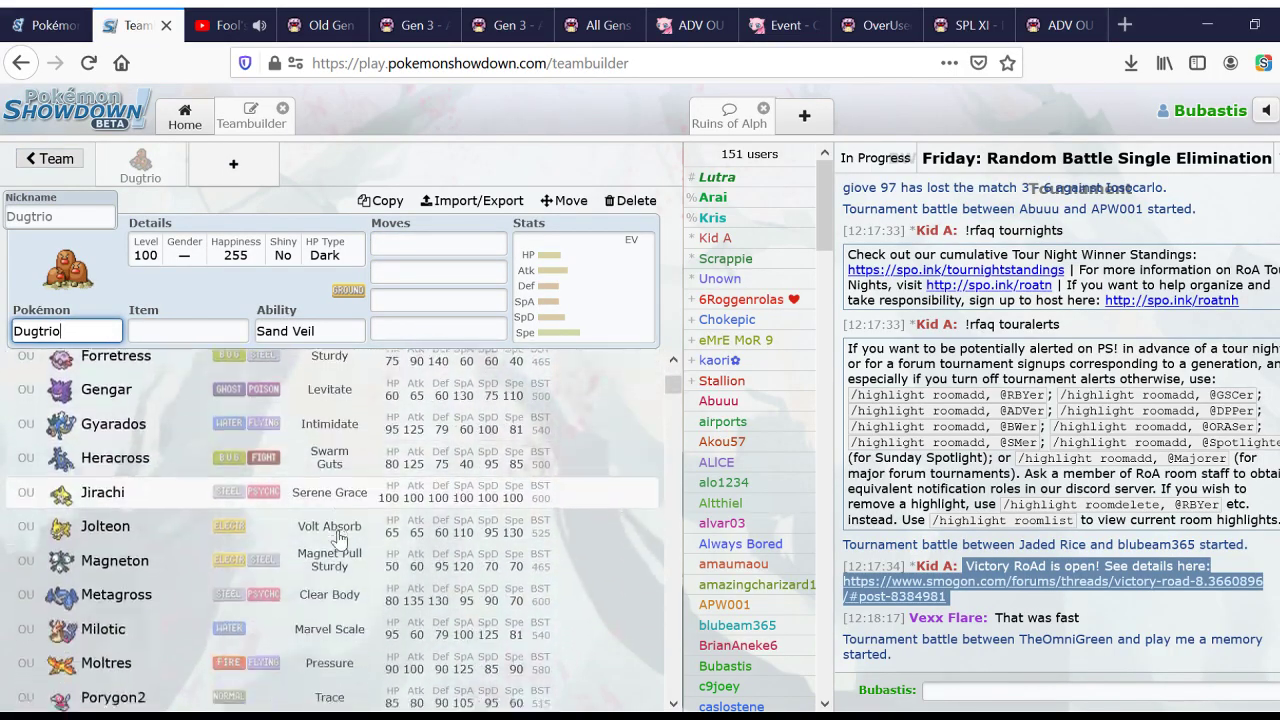
left_click(118, 331)
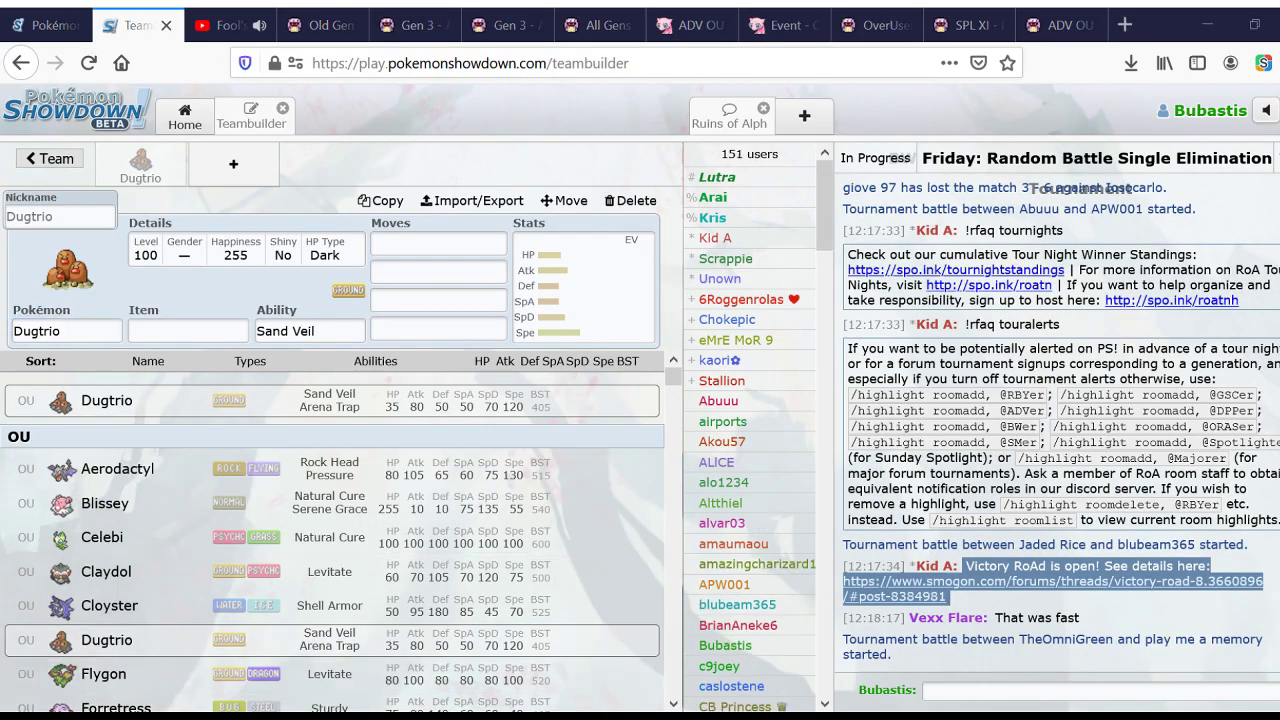
key("alt+Tab")
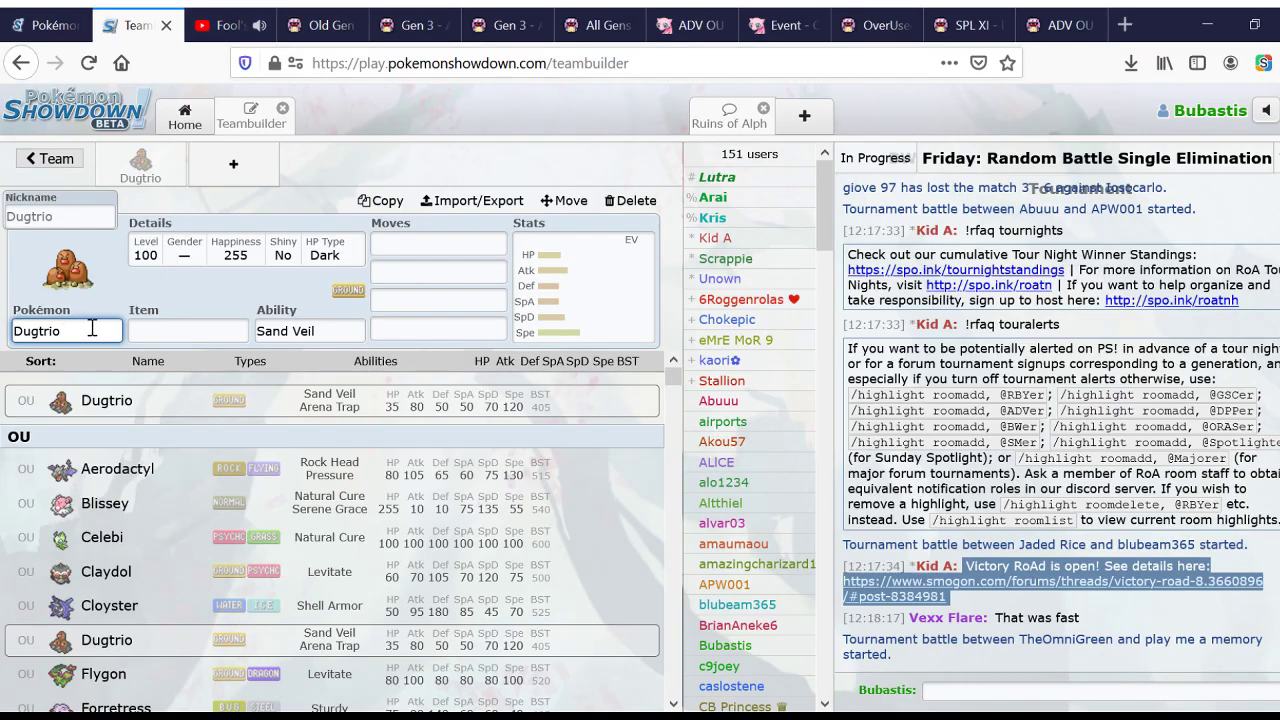
scroll(368, 546, "down", 6)
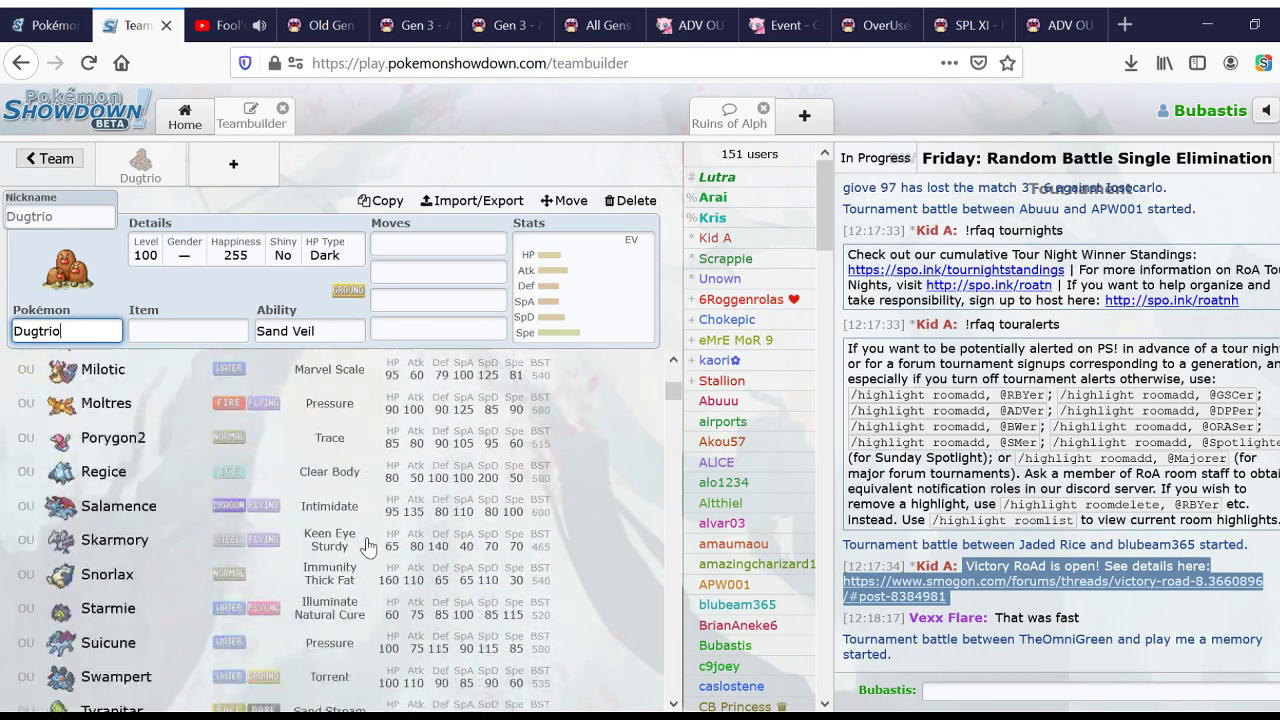
scroll(368, 546, "up", 6)
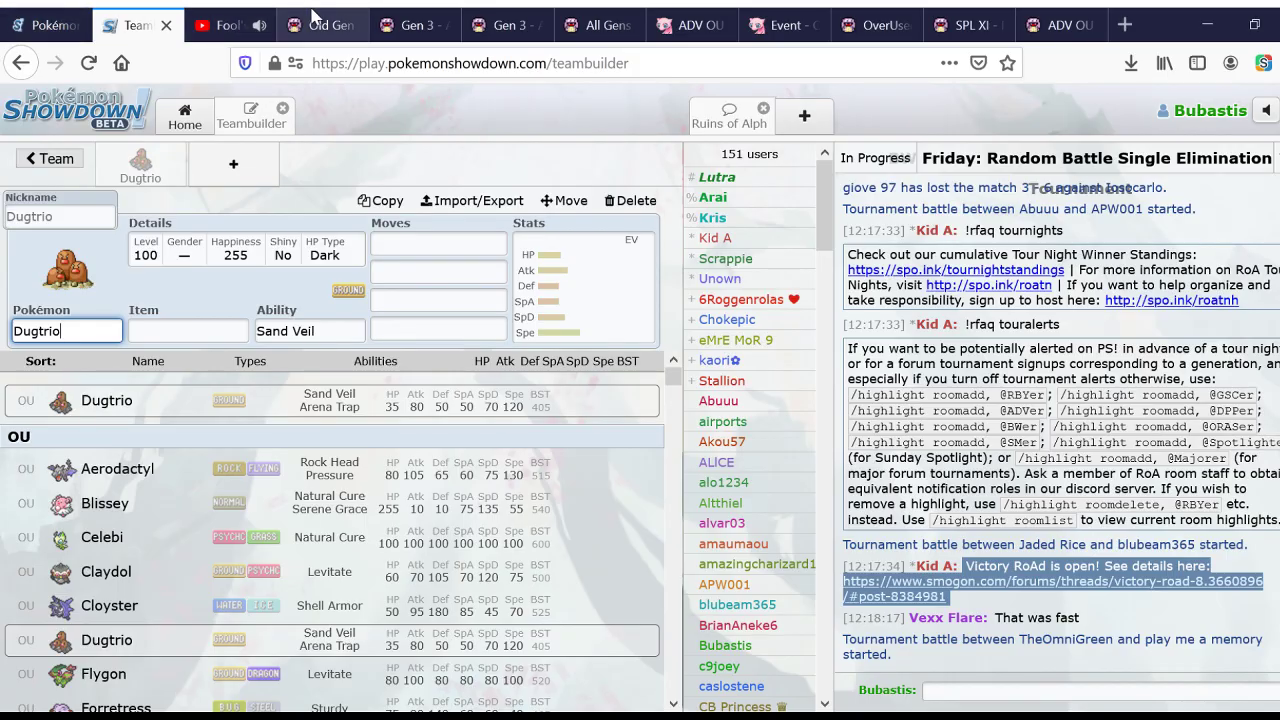
left_click(636, 201)
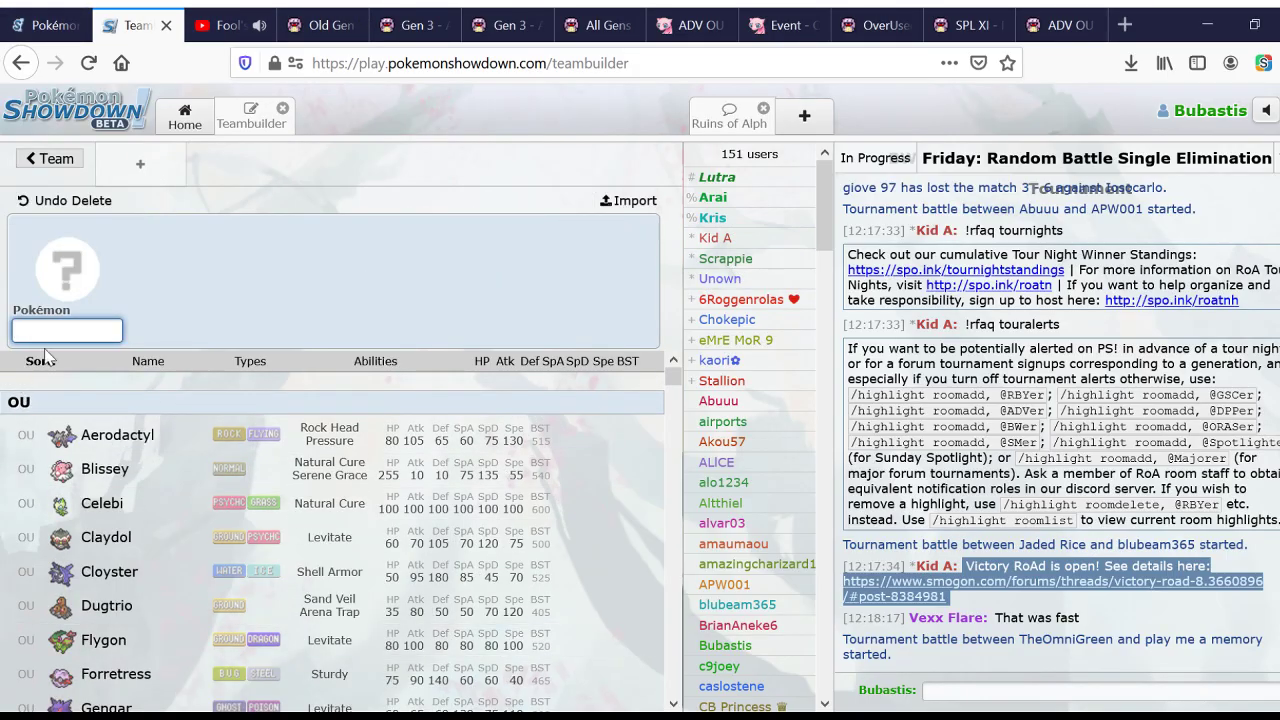
Step: Look through the OU Pokémon list for the empty slot down to Zapdos and back up to Blissey
scroll(328, 472, "down", 3)
scroll(328, 472, "up", 2)
scroll(328, 472, "down", 4)
scroll(328, 472, "down", 3)
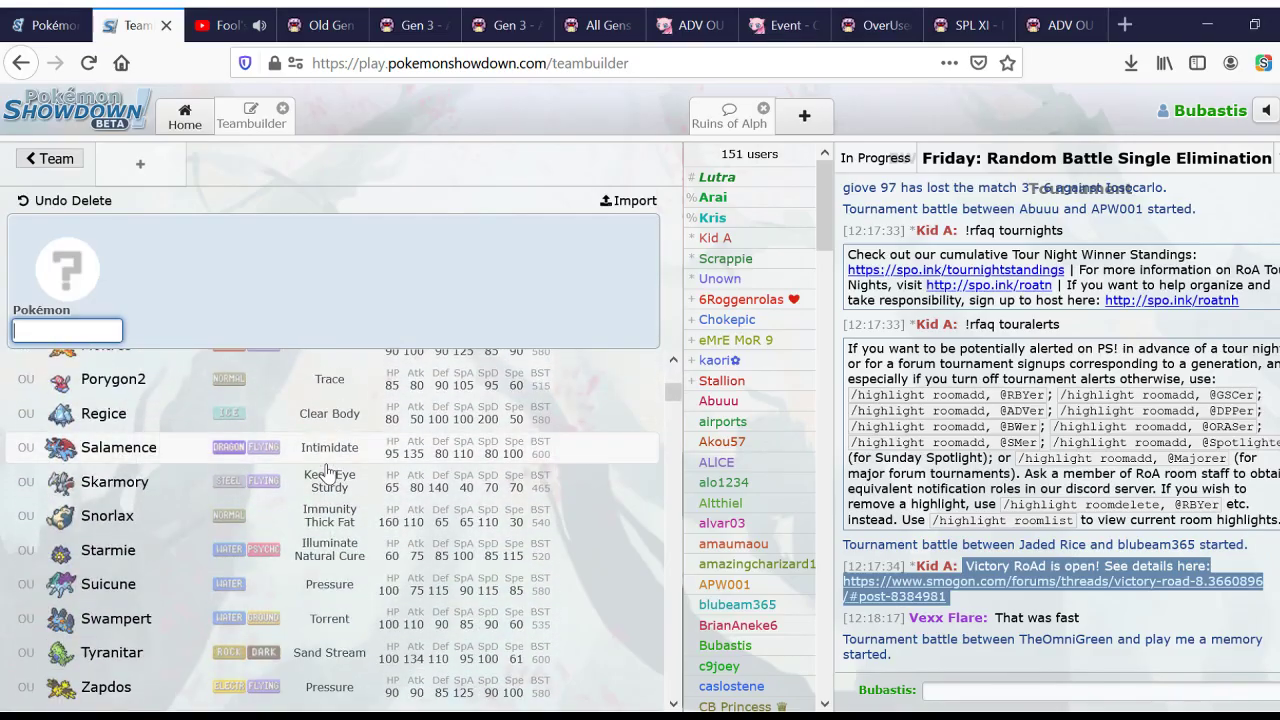
scroll(297, 543, "down", 3)
scroll(297, 543, "up", 3)
scroll(297, 543, "up", 1)
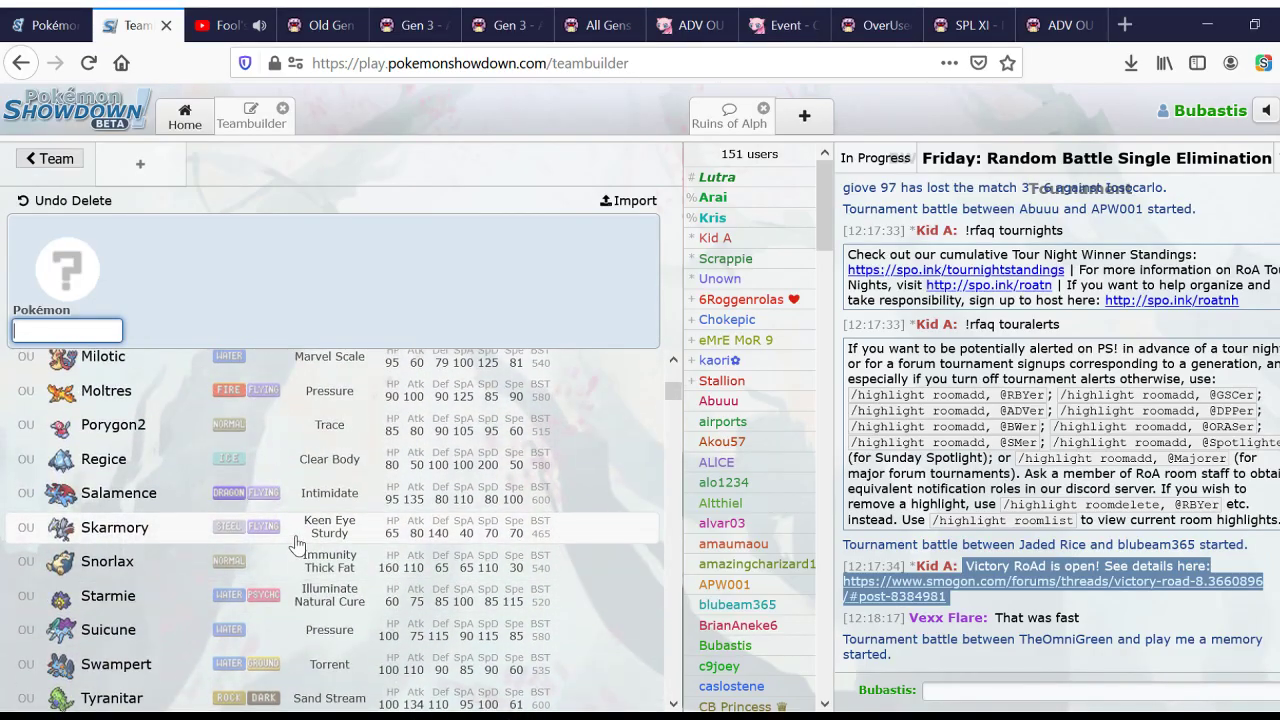
scroll(297, 543, "up", 5)
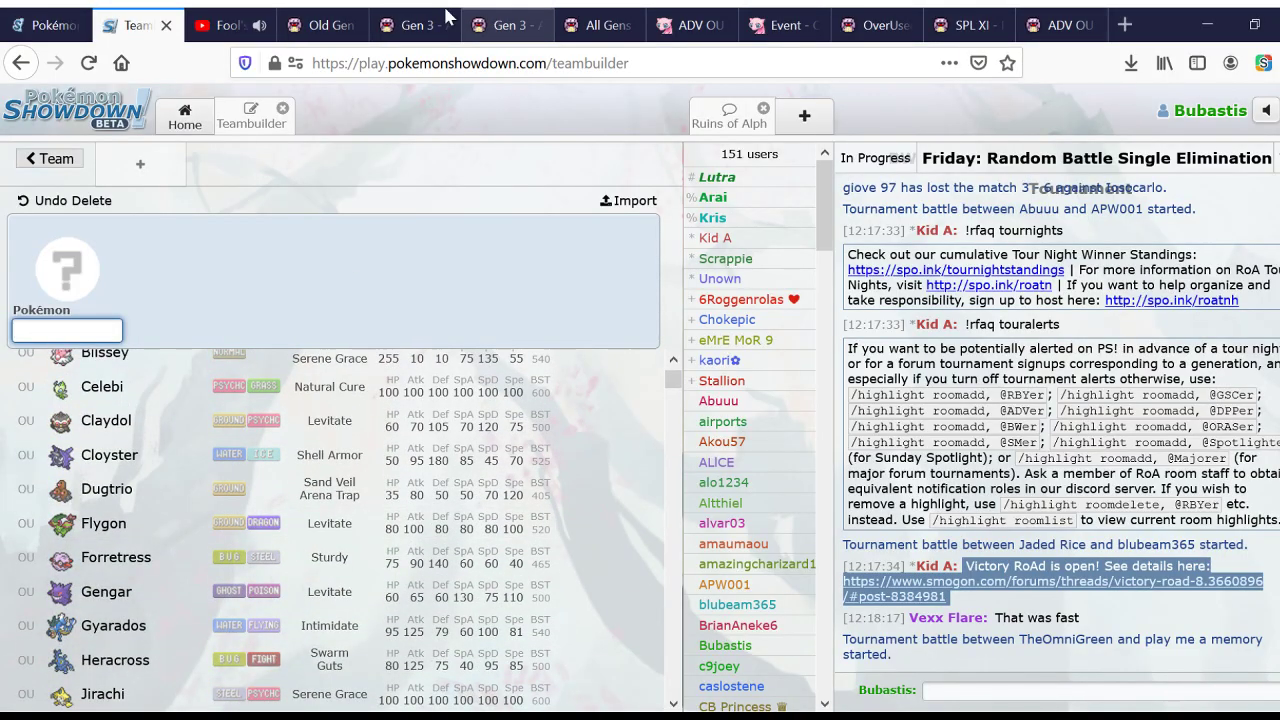
Step: Examine the Smogon ADV OU teambuilding archetypes thread from the Milotic and Celebi archetype to #2 Magneton Offense
left_click(496, 16)
scroll(157, 556, "up", 5)
scroll(157, 556, "down", 5)
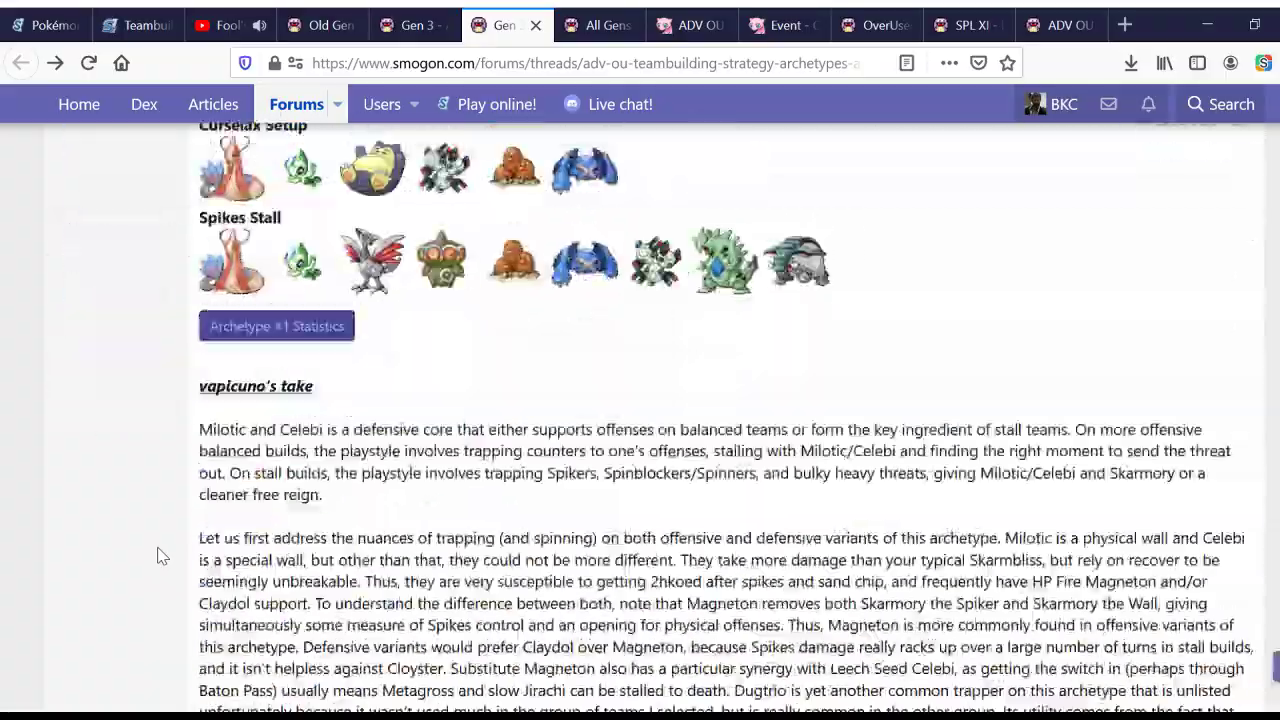
scroll(157, 556, "down", 15)
scroll(157, 556, "down", 8)
scroll(160, 551, "up", 4)
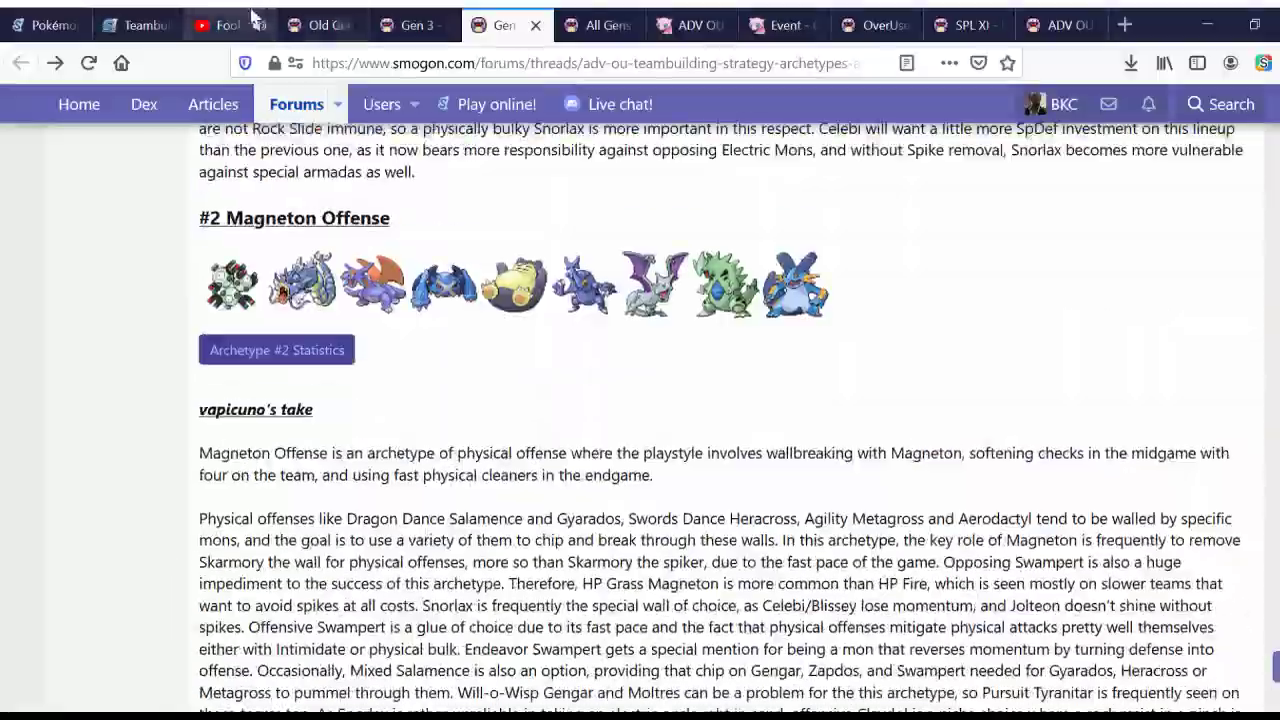
Step: Return to the Pokémon Showdown teambuilder and view the middle of the OU list, from Gengar to Regice
left_click(140, 24)
scroll(250, 537, "down", 2)
scroll(249, 537, "down", 3)
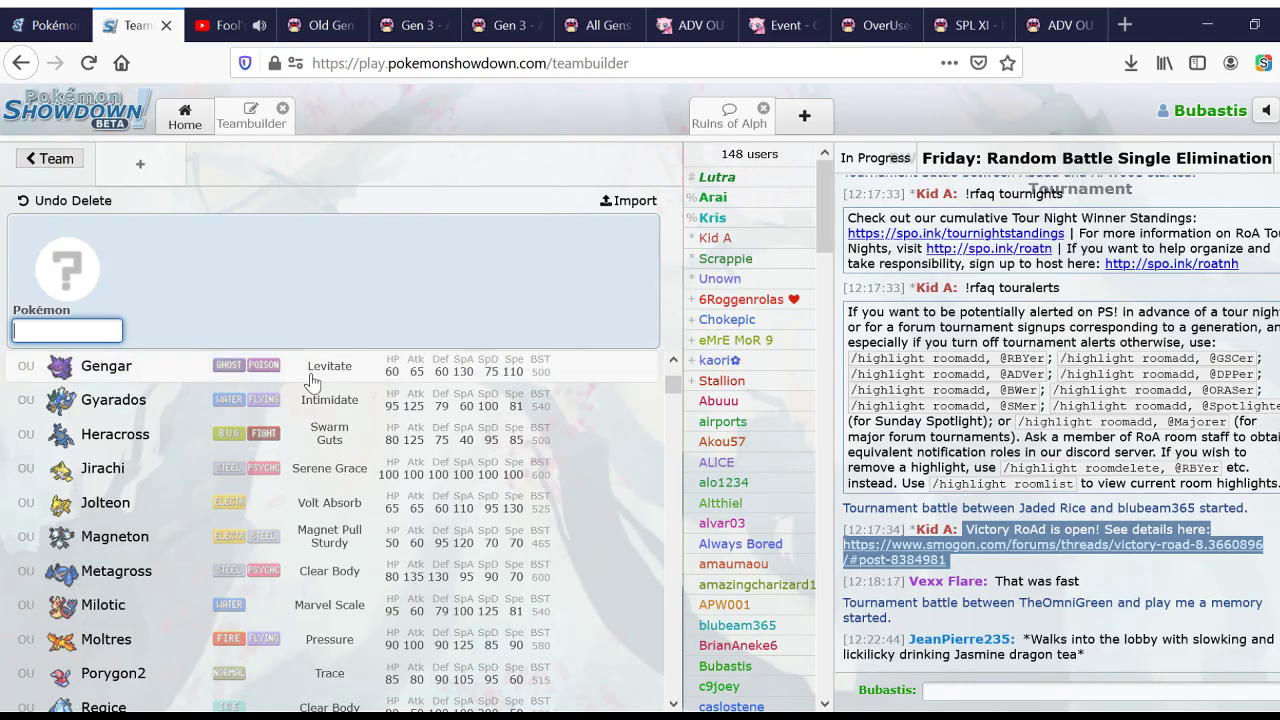
Step: Look through the OU Pokémon list for the empty slot around Heracross to Salamence and back up to Aerodactyl
scroll(318, 404, "up", 1)
scroll(300, 490, "down", 4)
scroll(287, 527, "up", 1)
scroll(287, 524, "up", 3)
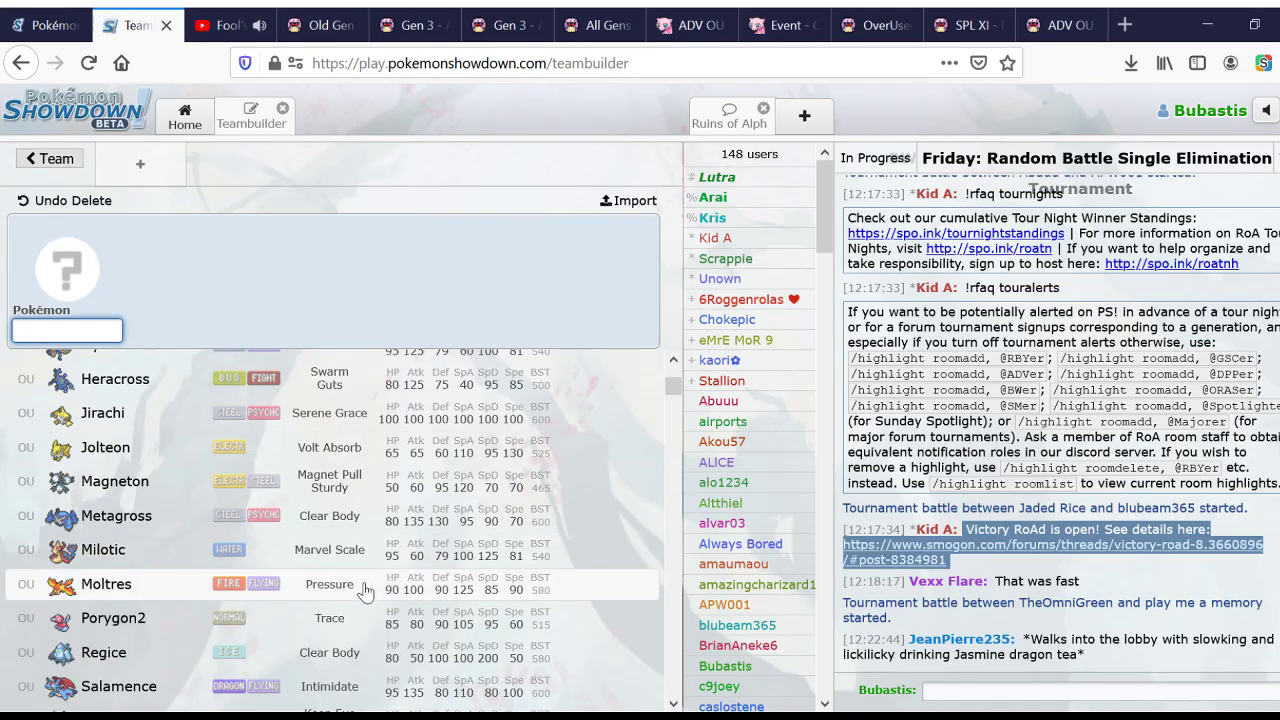
scroll(386, 521, "up", 5)
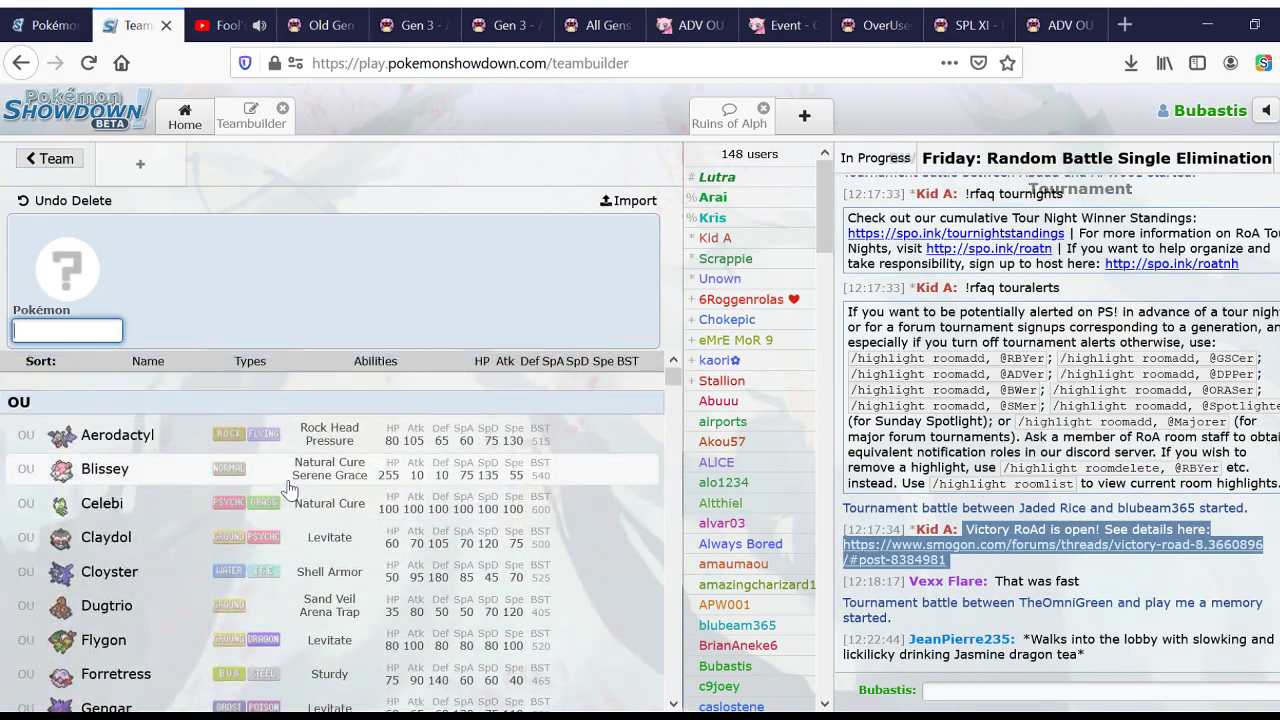
scroll(289, 488, "down", 2)
scroll(289, 488, "up", 2)
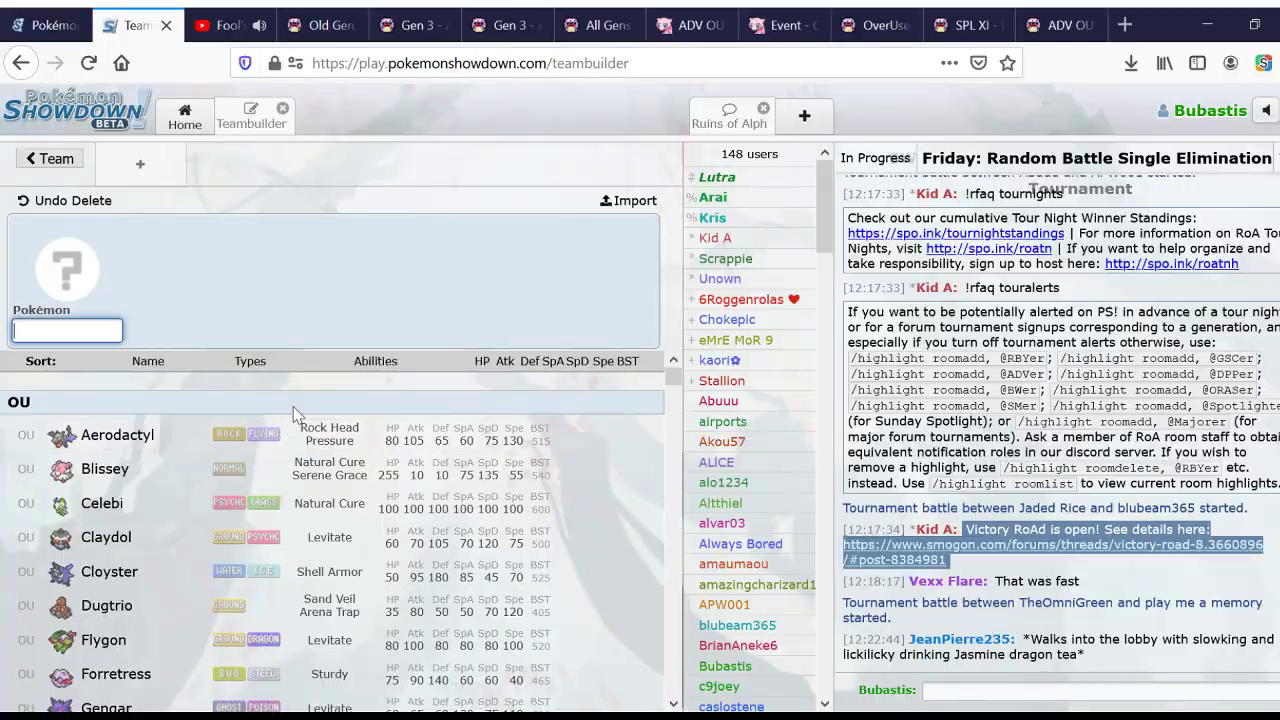
scroll(298, 420, "down", 3)
scroll(294, 413, "up", 3)
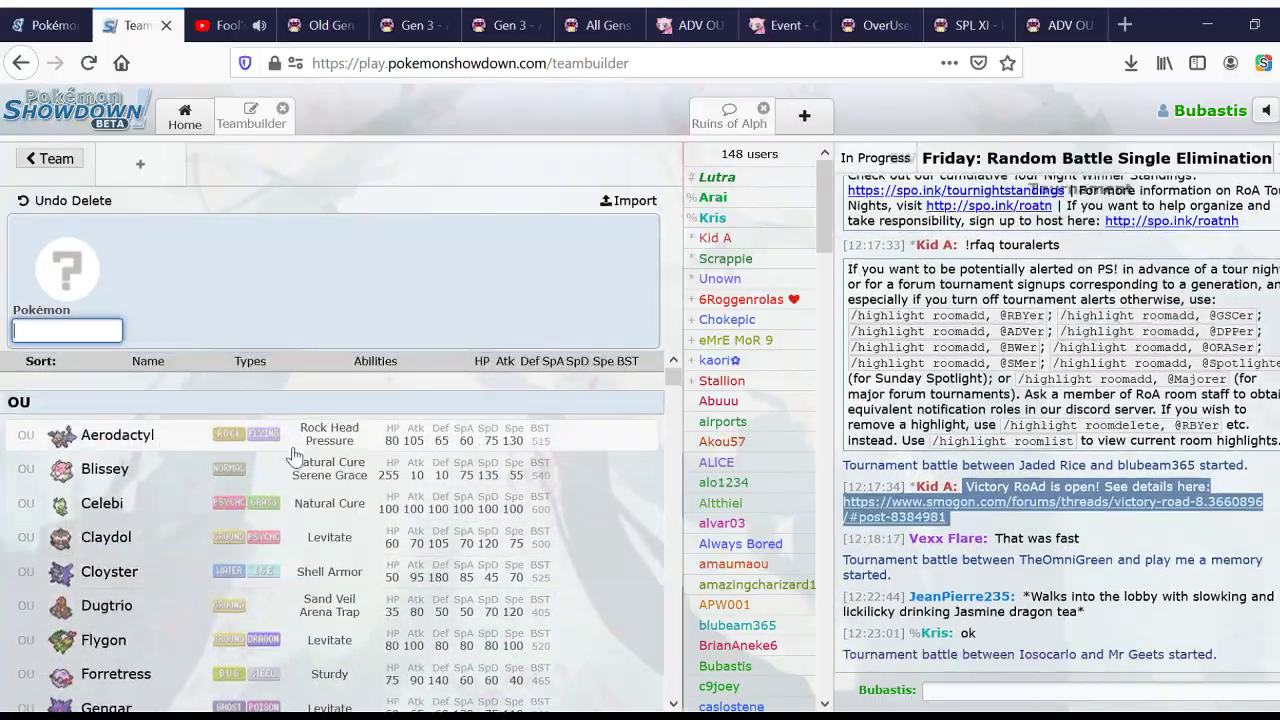
Step: Look through the whole OU list from Aerodactyl down to Zapdos and return to its beginning
scroll(309, 398, "down", 4)
scroll(286, 571, "down", 7)
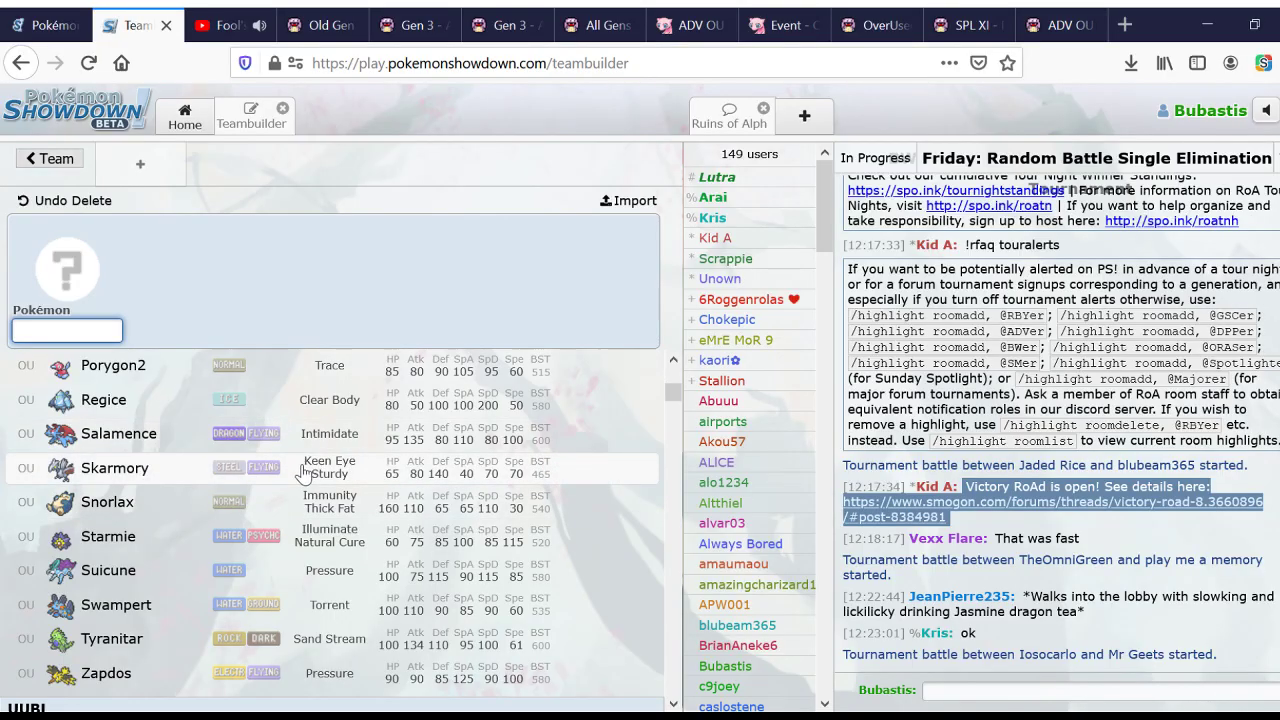
scroll(280, 474, "up", 5)
scroll(302, 474, "up", 3)
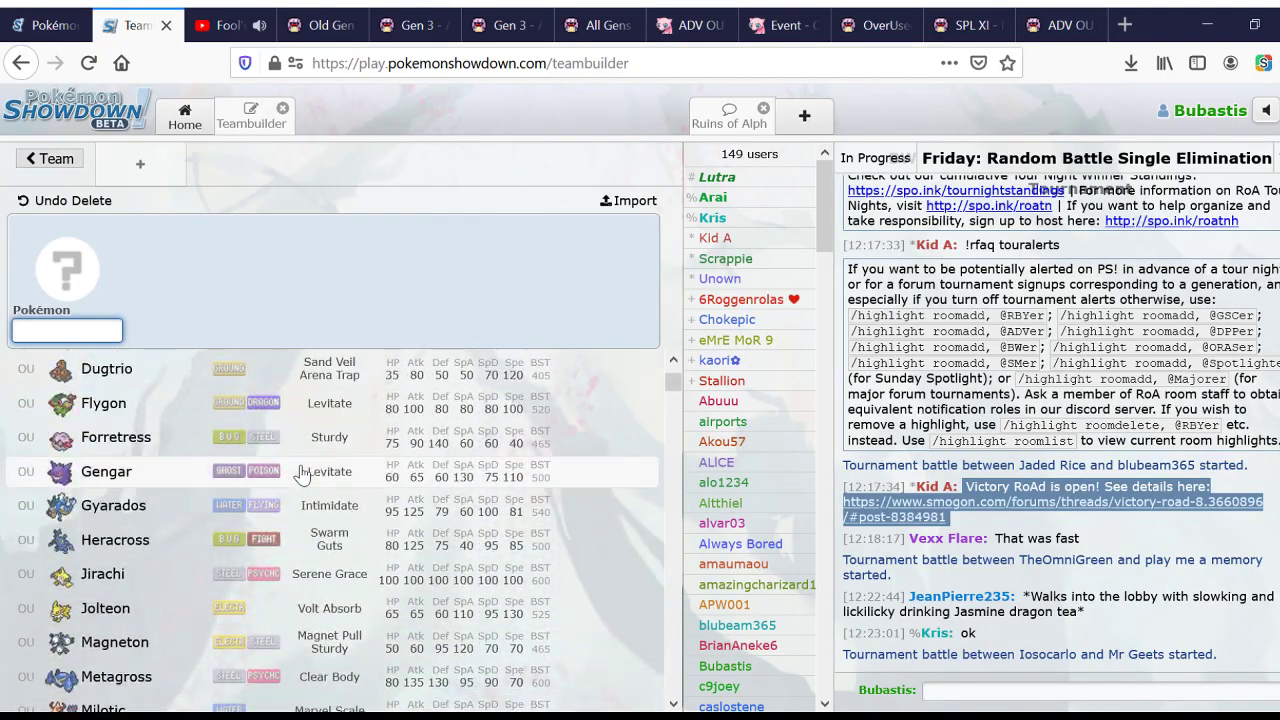
scroll(300, 472, "up", 3)
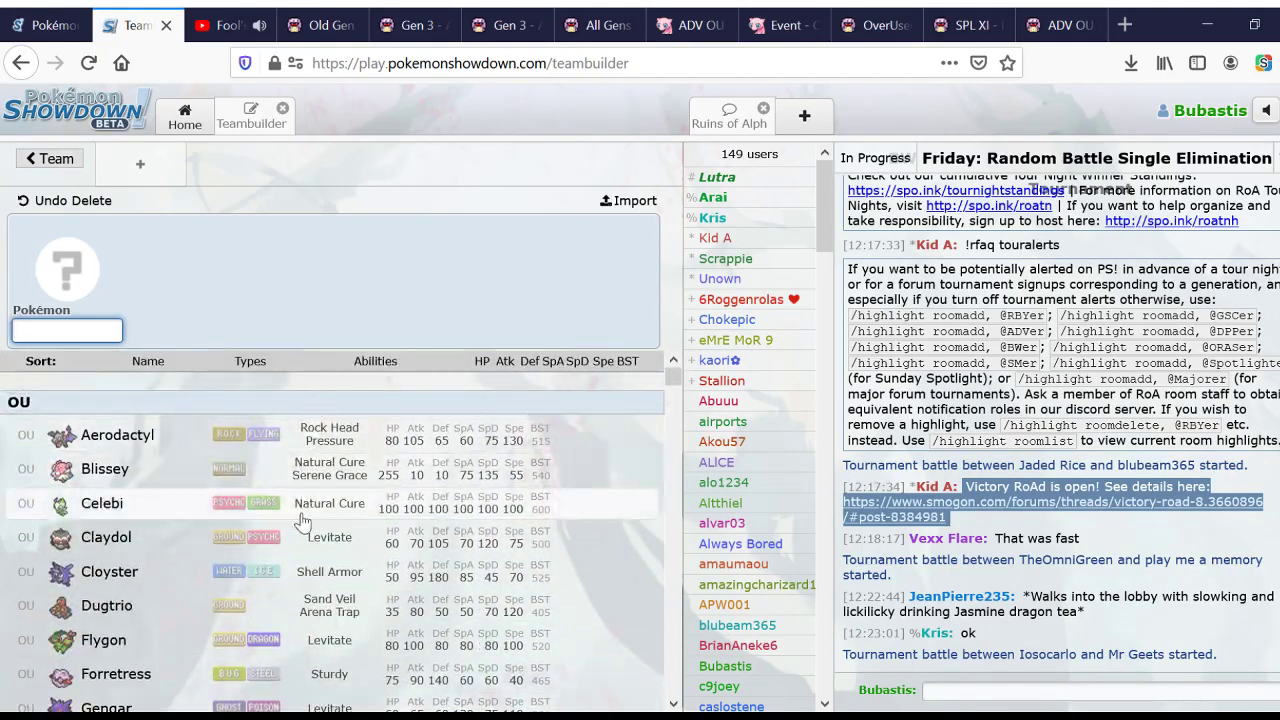
scroll(303, 538, "down", 3)
scroll(303, 538, "down", 3)
scroll(306, 500, "up", 5)
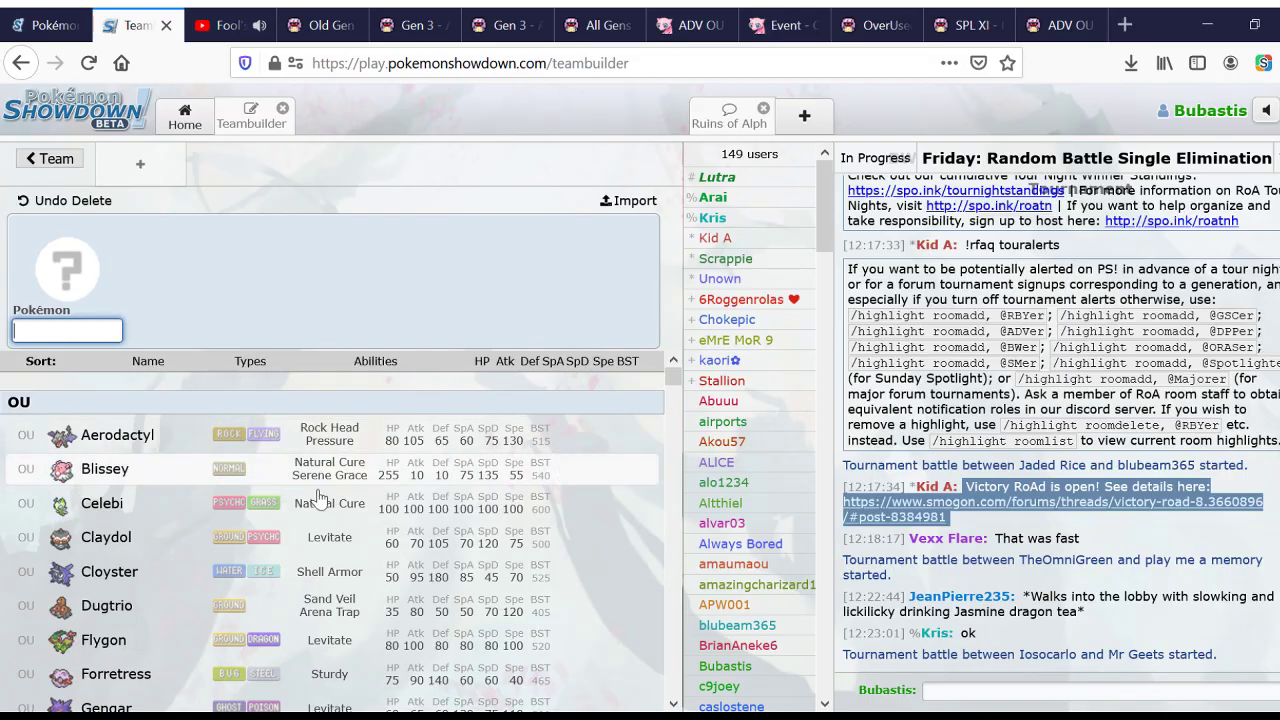
Step: Look through the OU list past Moltres into the UUBL section down to Donphan, and back to Porygon2 through Zapdos
scroll(312, 530, "down", 5)
scroll(312, 530, "down", 4)
scroll(435, 700, "up", 9)
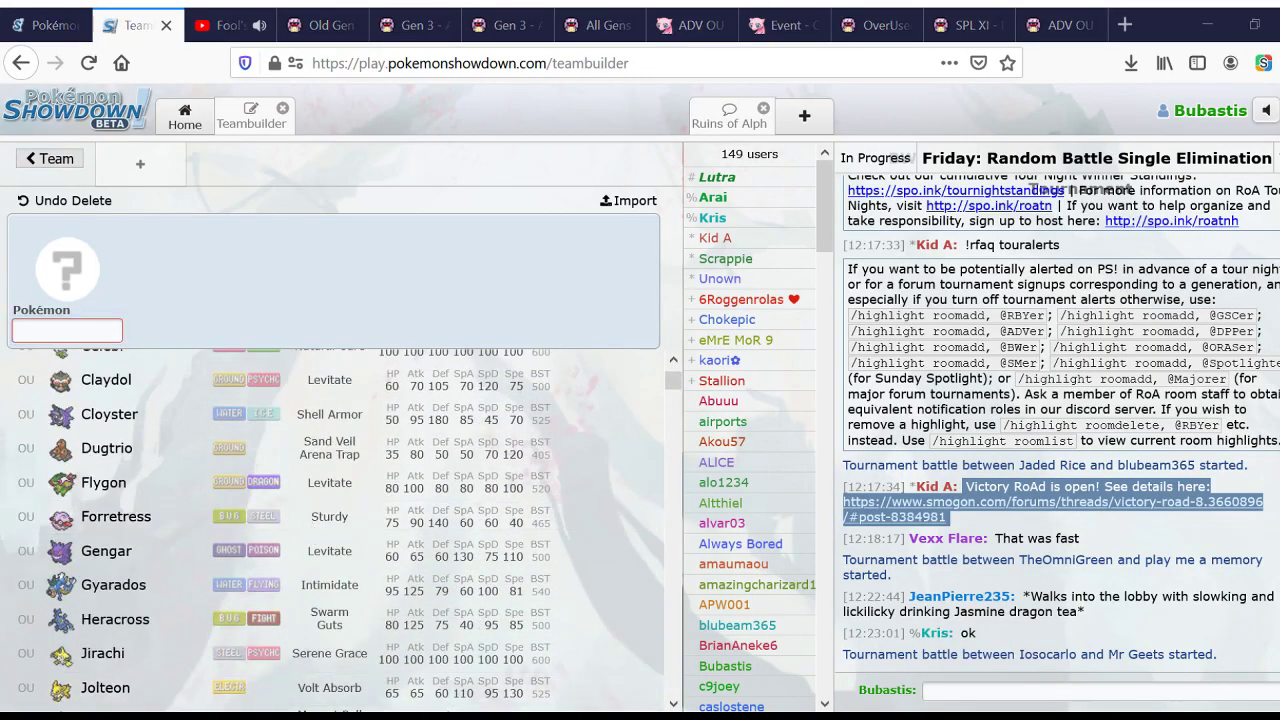
scroll(410, 430, "up", 3)
scroll(400, 463, "down", 5)
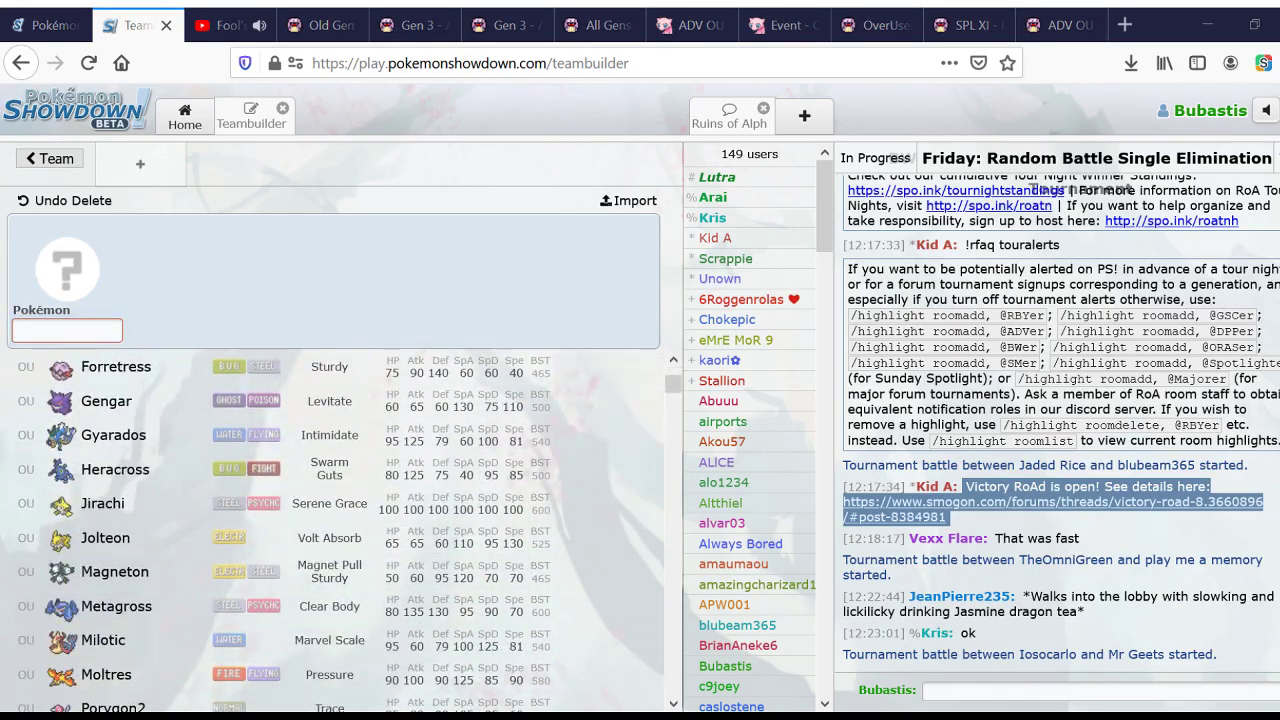
scroll(652, 430, "down", 3)
scroll(343, 443, "down", 3)
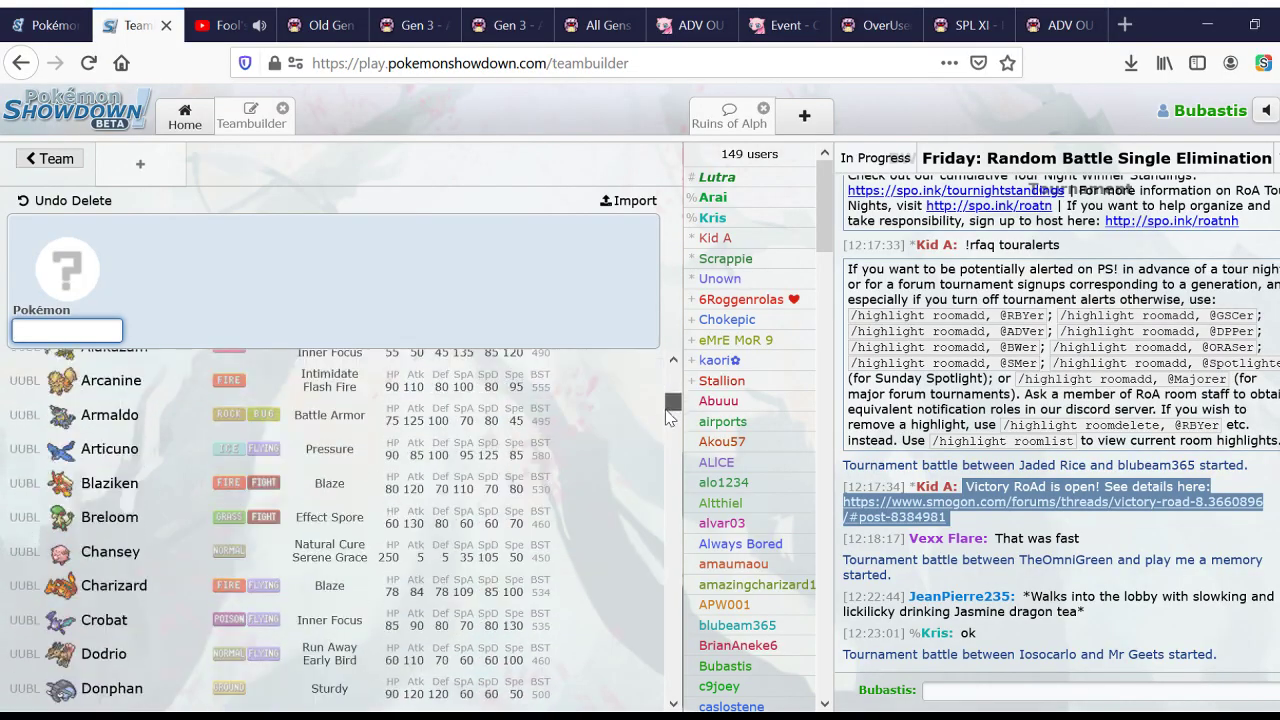
scroll(349, 451, "up", 2)
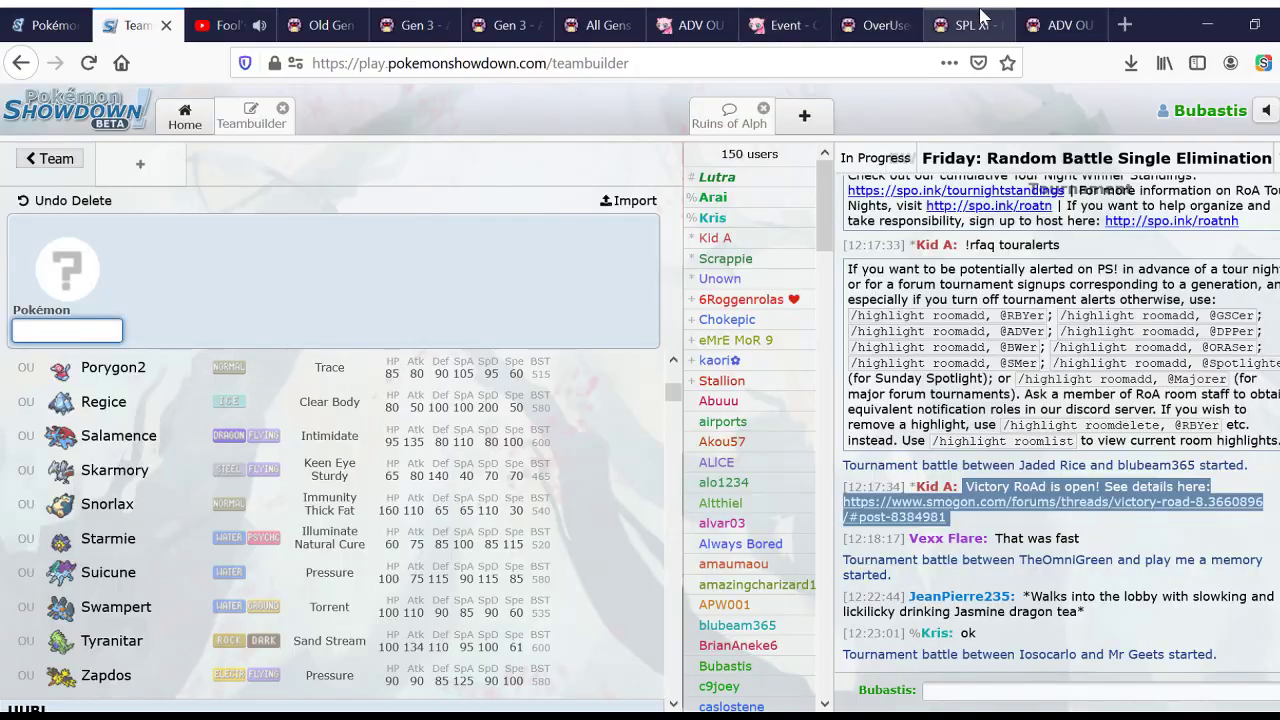
Step: Look over the open resource pages, including the Callous Invitational thread, Ruins of Alph sample teams, ADV Viability Ranking and SPL XI replays
left_click(872, 16)
left_click(785, 22)
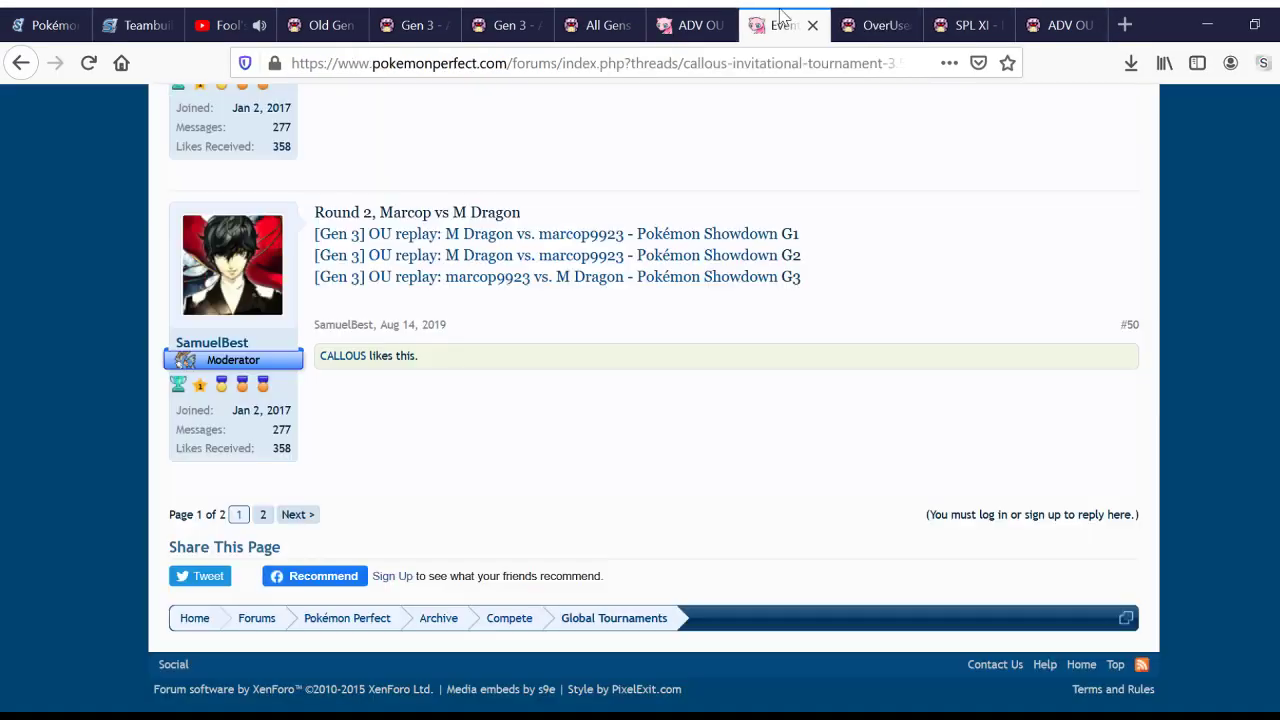
left_click(690, 22)
left_click(785, 22)
scroll(700, 325, "up", 10)
left_click(631, 16)
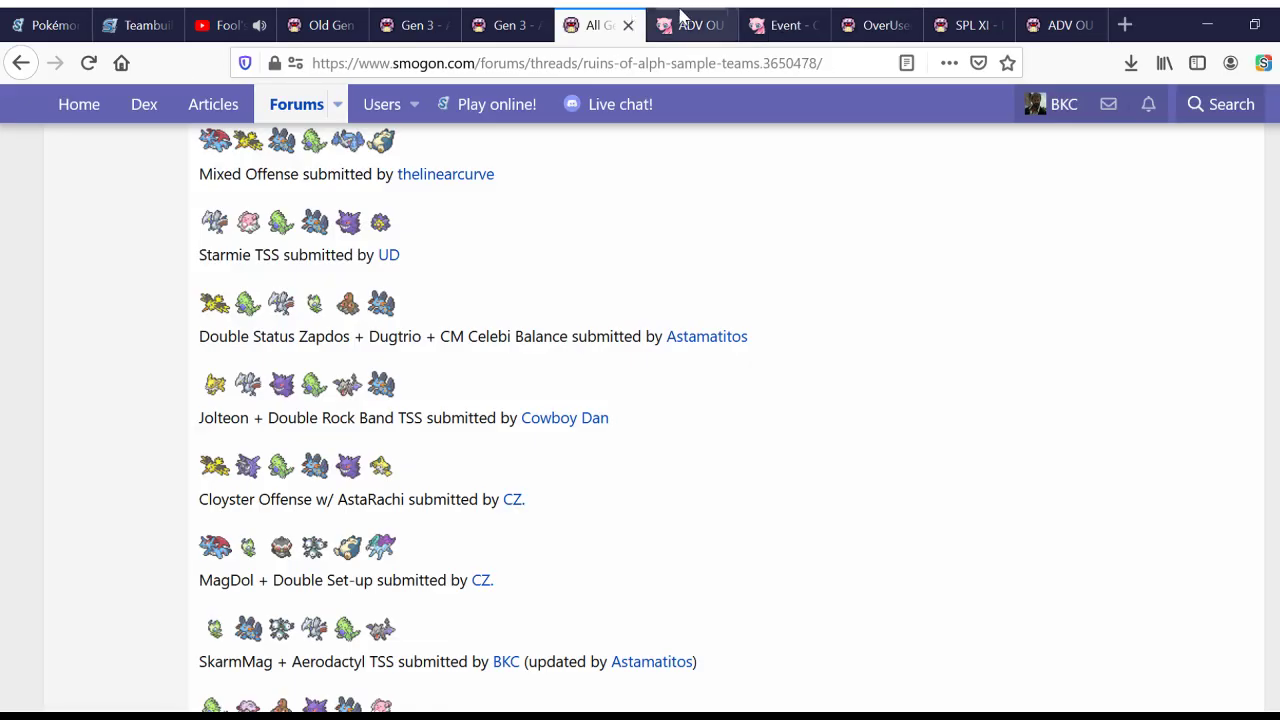
left_click(505, 20)
left_click(415, 20)
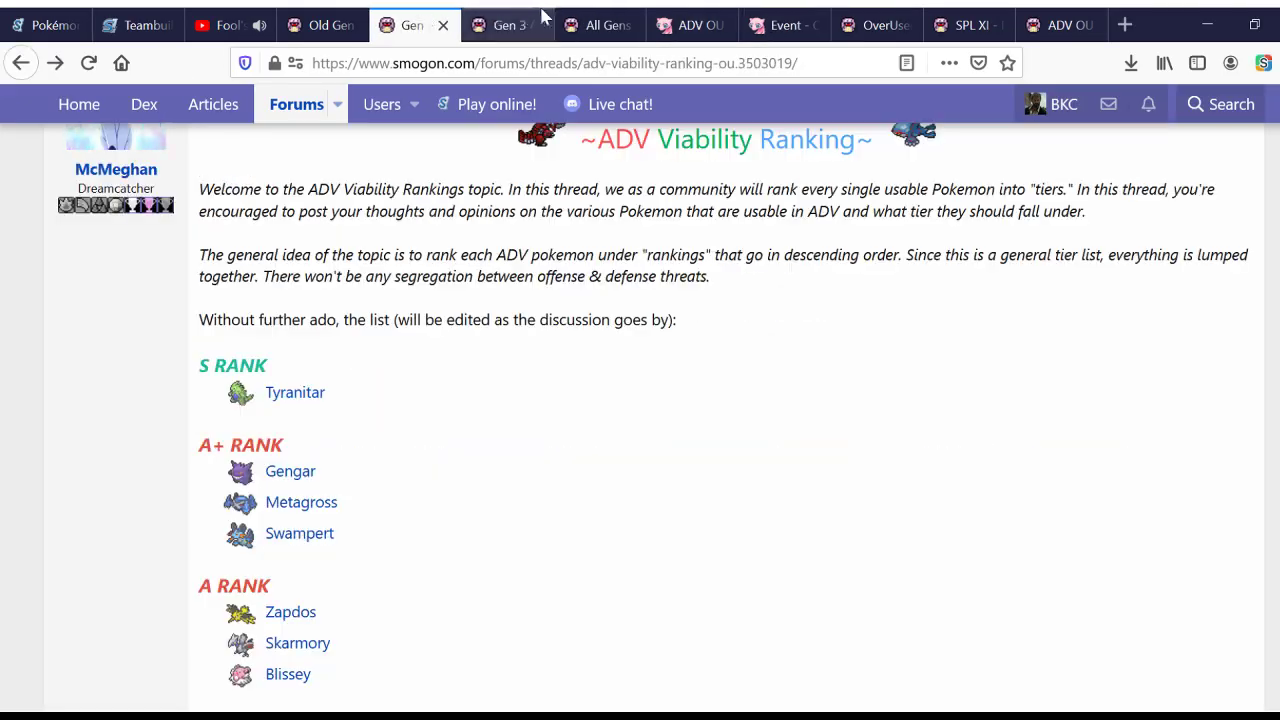
left_click(975, 20)
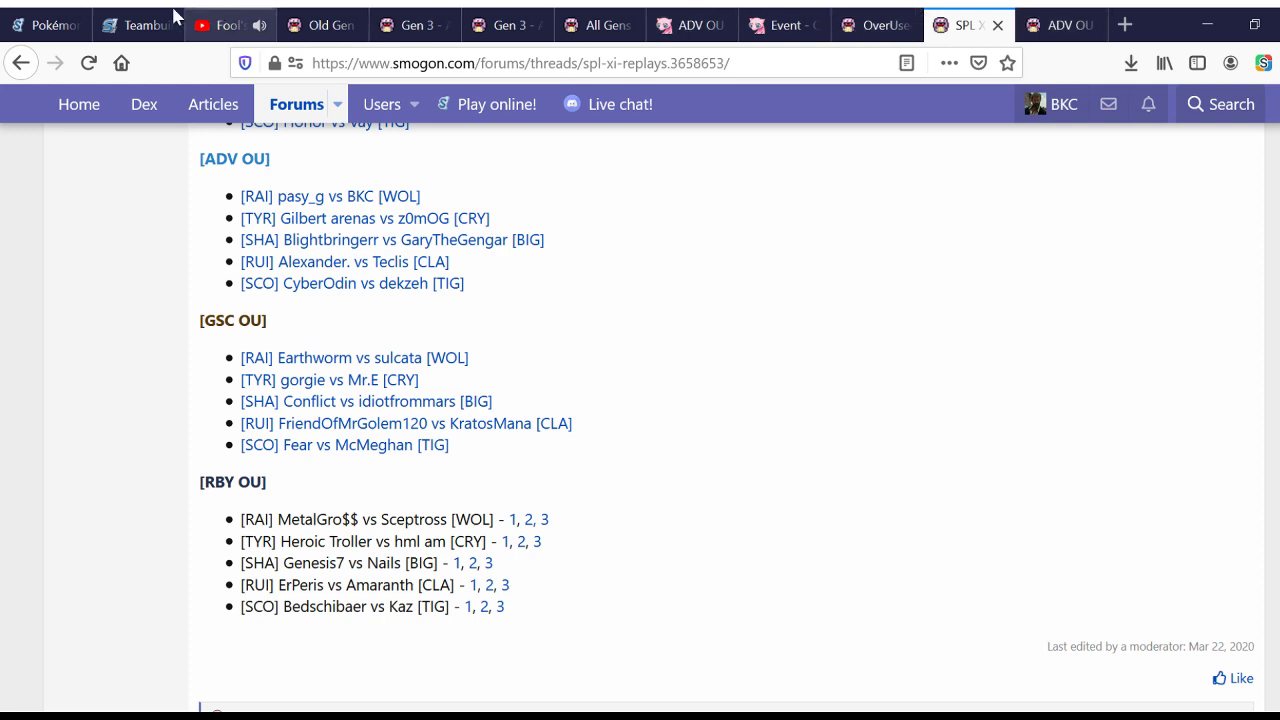
Step: Return to the Pokémon Showdown teambuilder and look through the OU and UUBL Pokémon, ending back at Aerodactyl
left_click(133, 16)
scroll(340, 485, "up", 10)
scroll(347, 485, "down", 12)
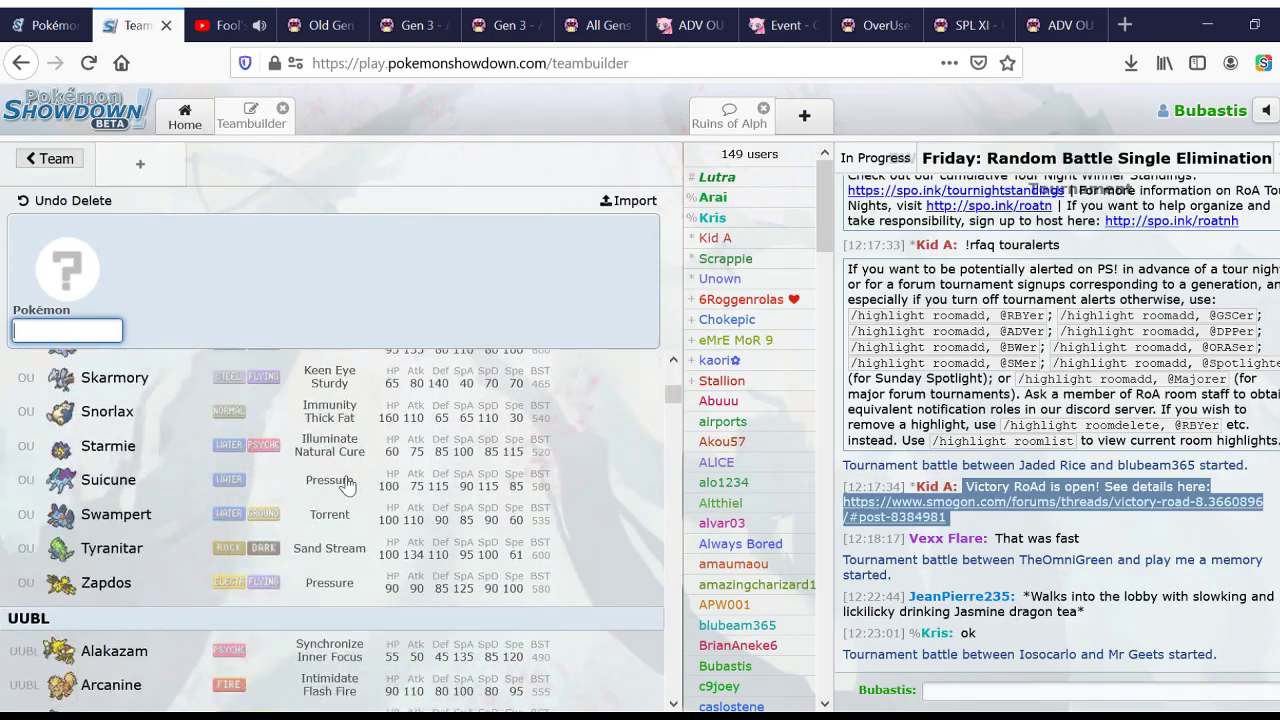
scroll(340, 500, "up", 5)
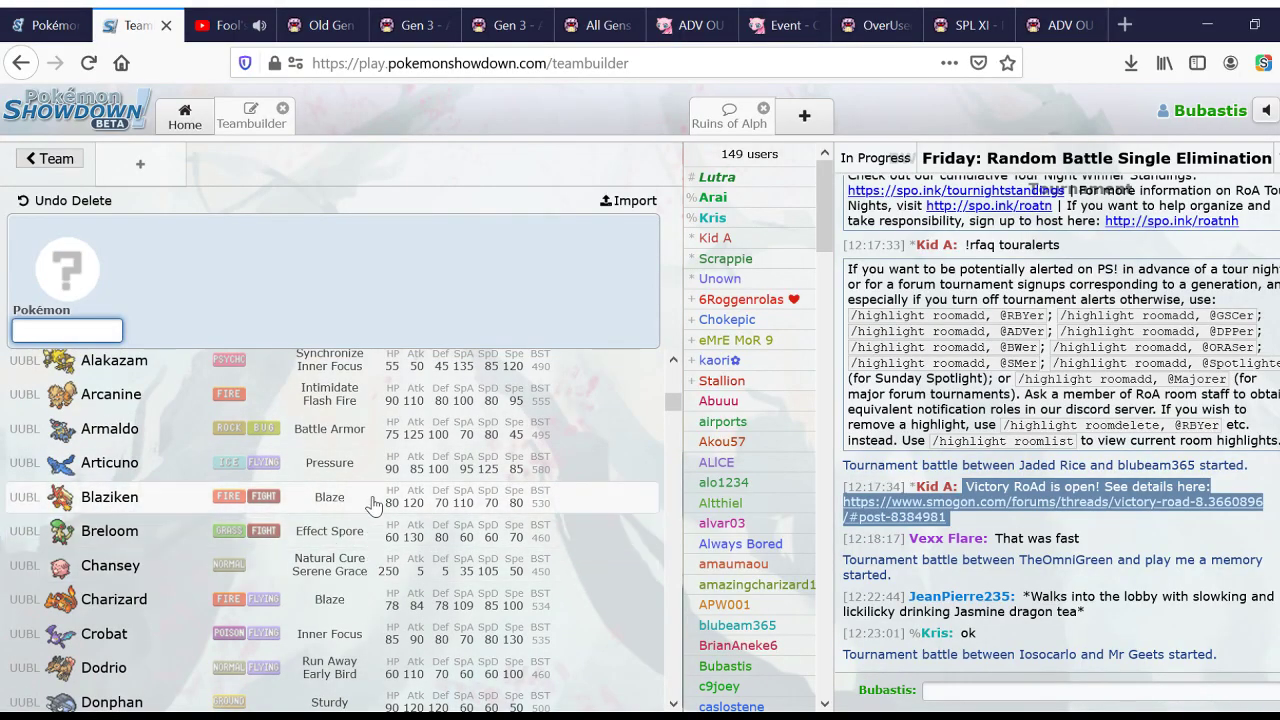
scroll(372, 503, "up", 7)
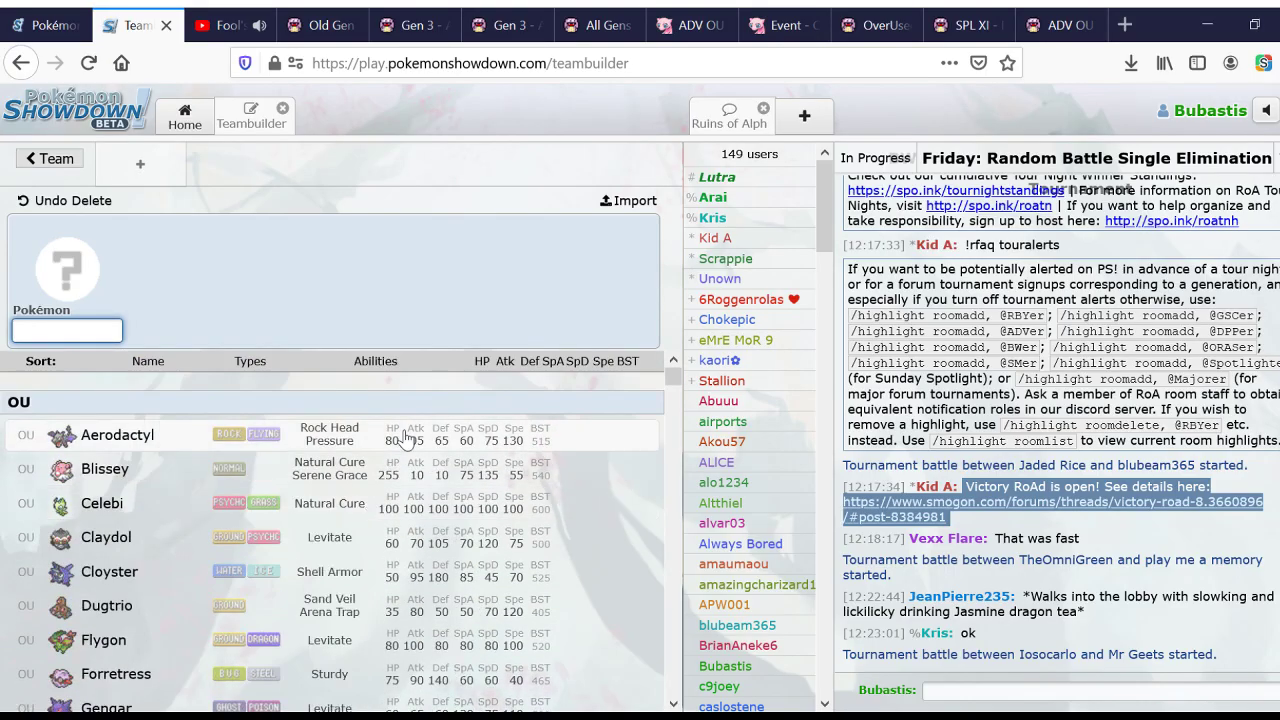
scroll(380, 480, "down", 3)
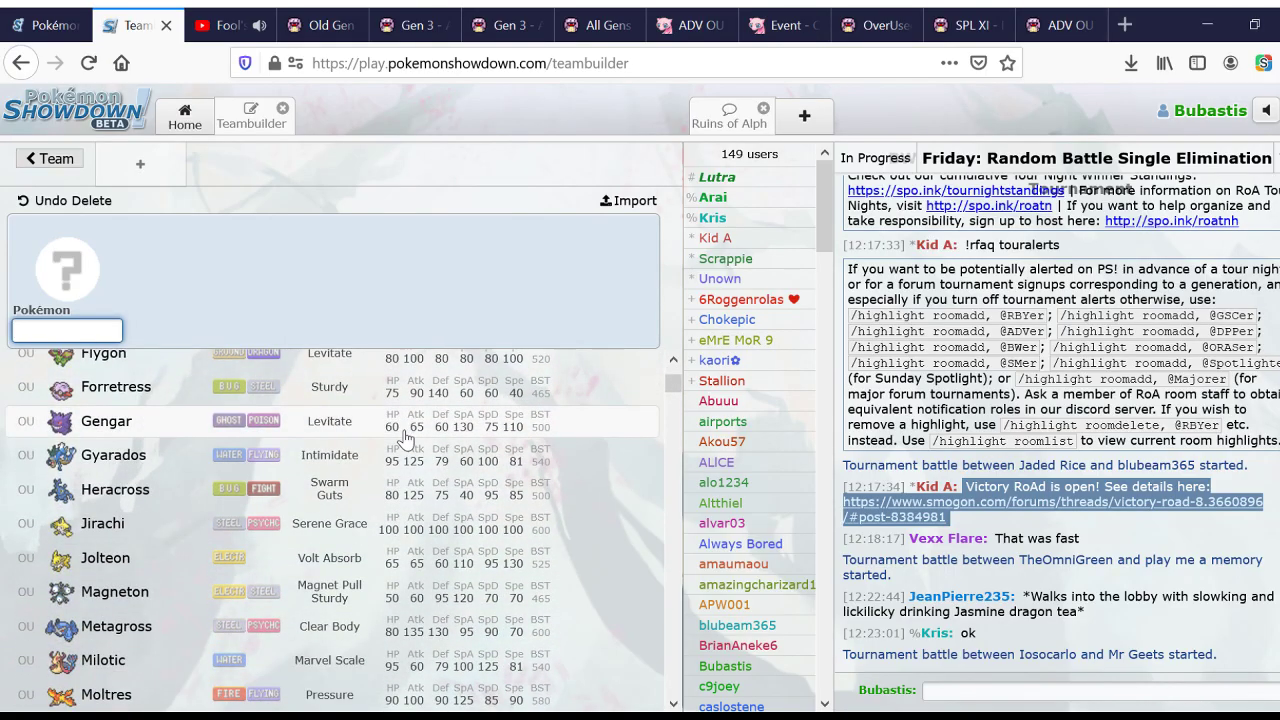
scroll(405, 437, "down", 2)
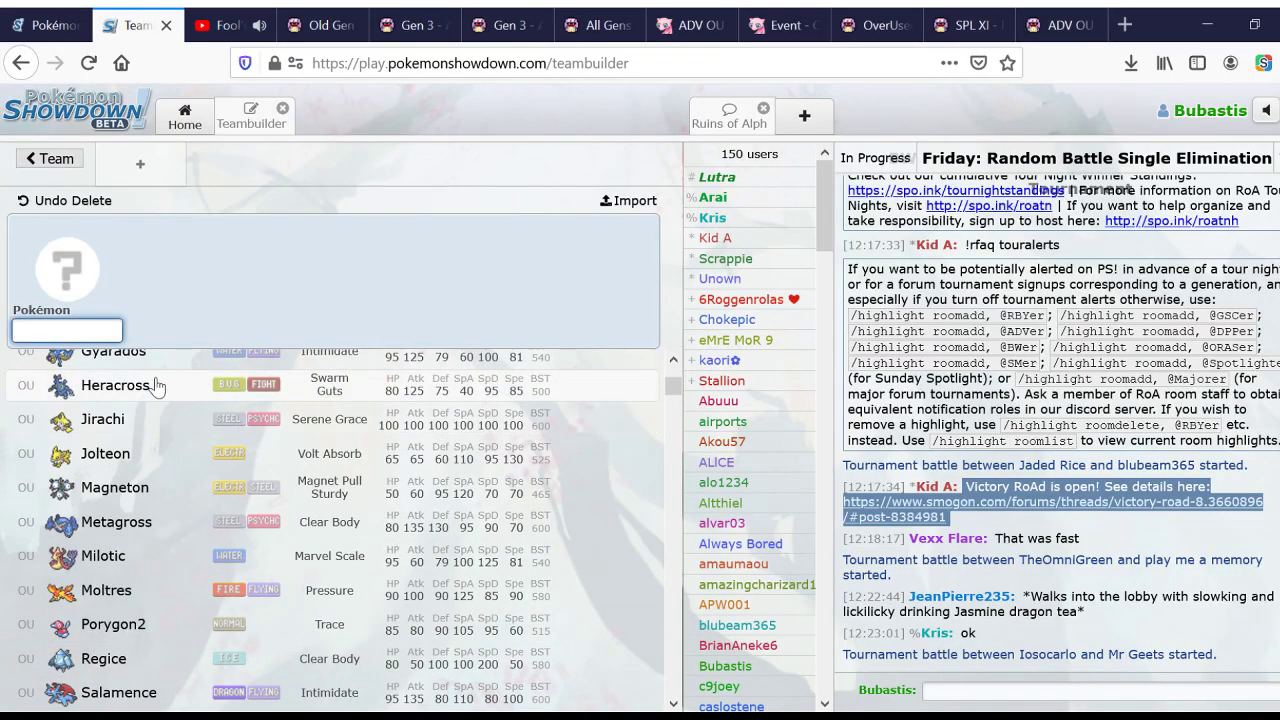
scroll(230, 423, "up", 5)
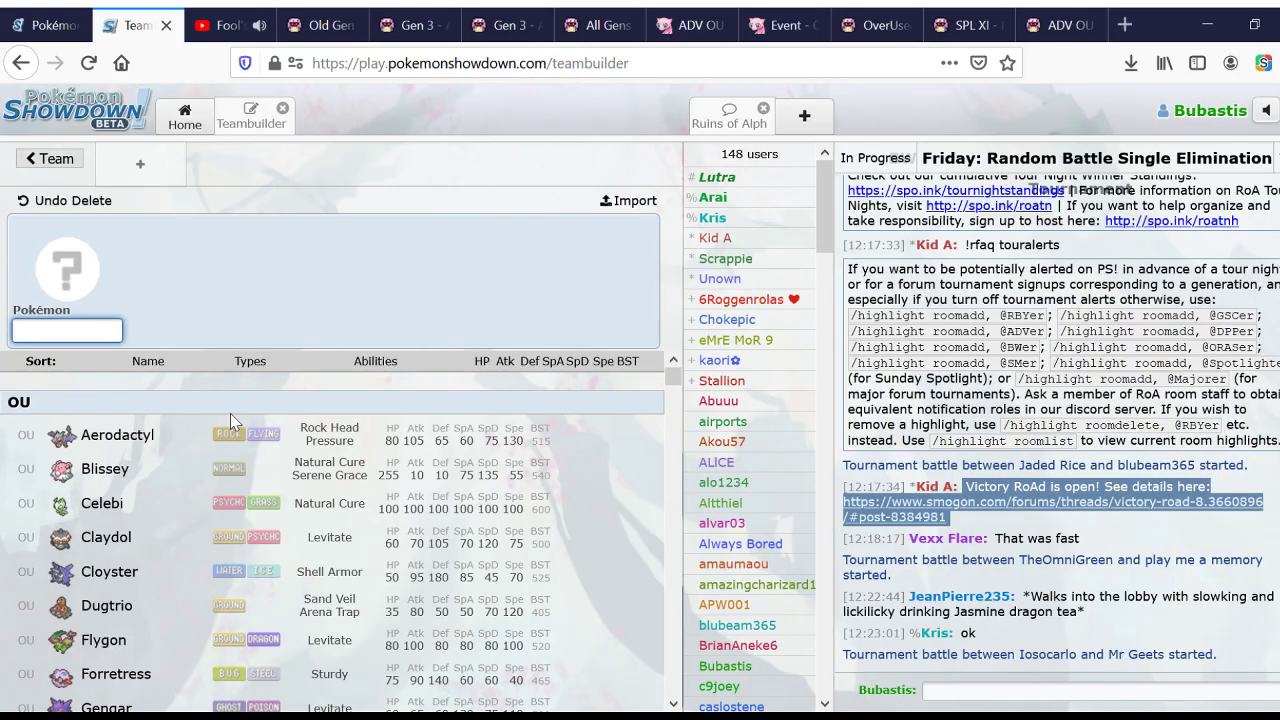
Step: Check the Archetype Analysis post in the ADV OU archetypes thread, and return to the teambuilder's OU list around Heracross to Skarmory
left_click(497, 20)
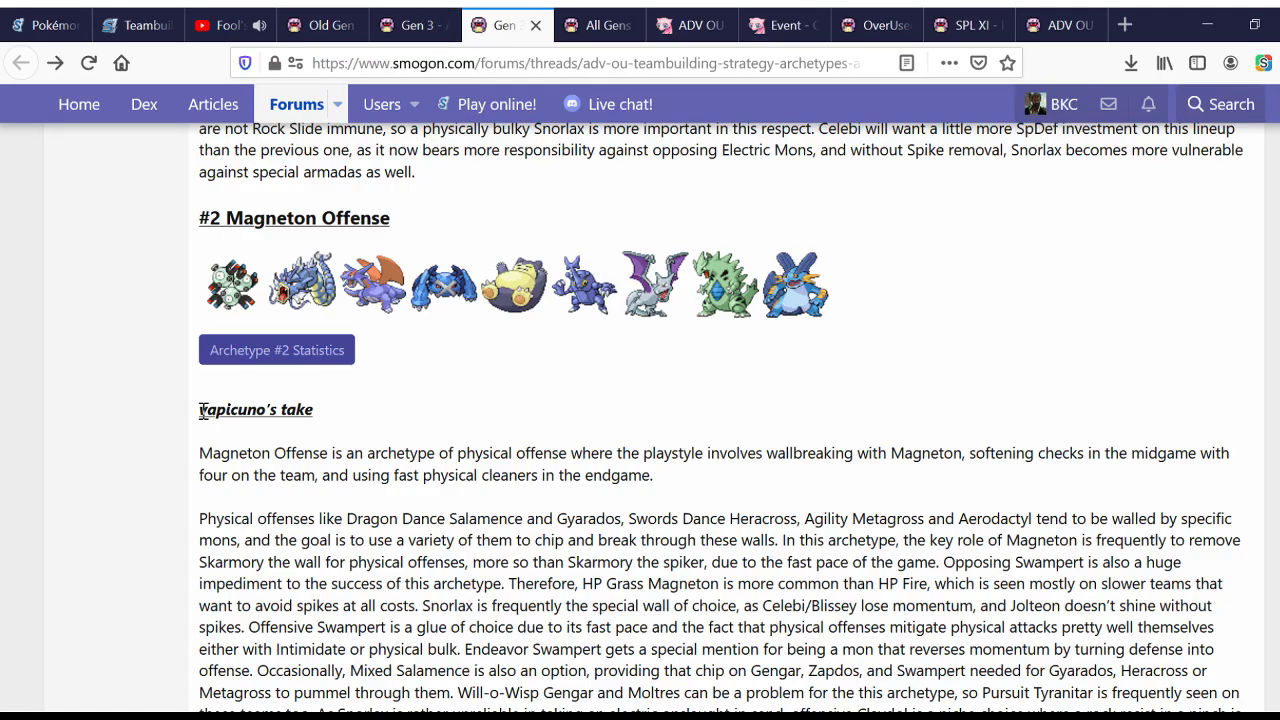
scroll(148, 469, "up", 20)
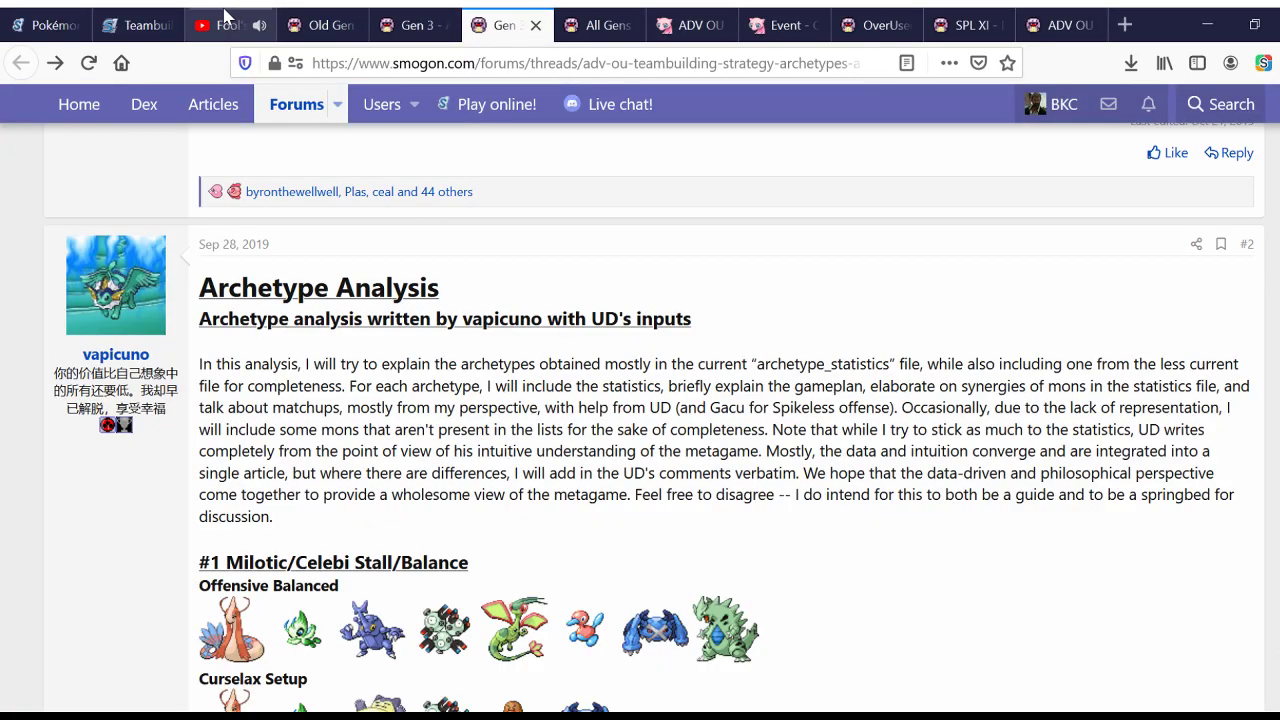
left_click(158, 22)
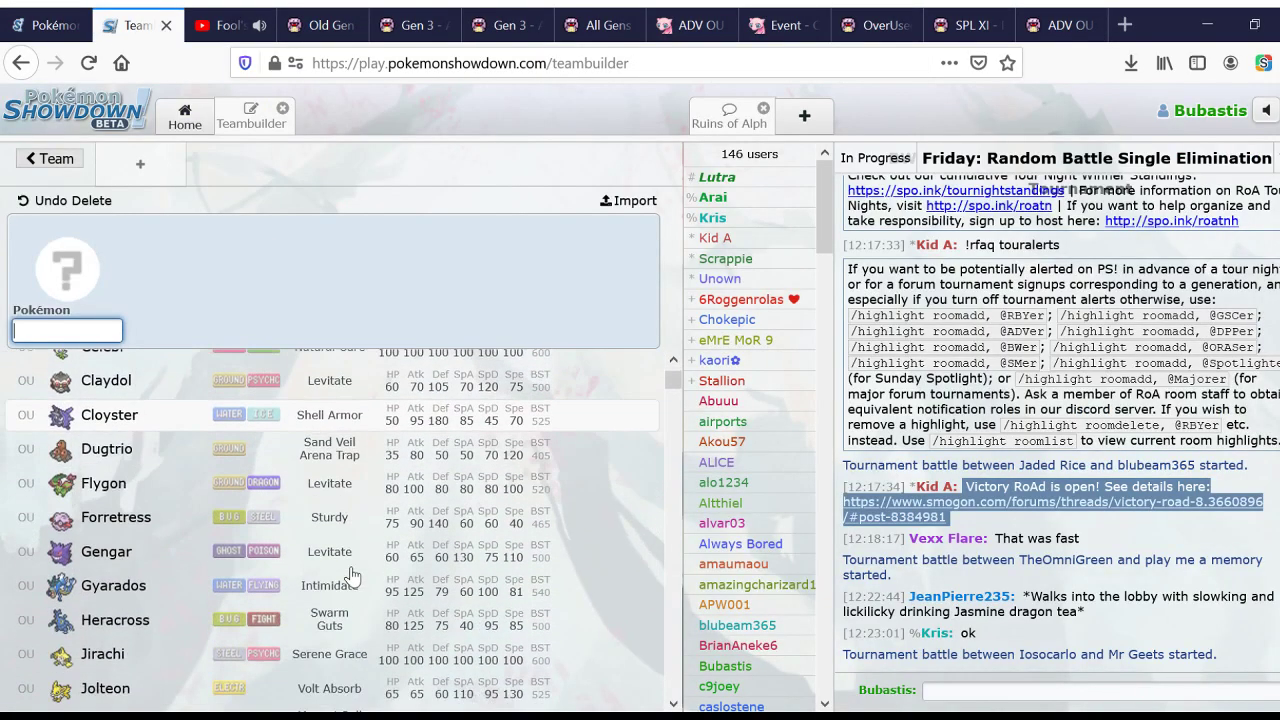
scroll(351, 575, "down", 3)
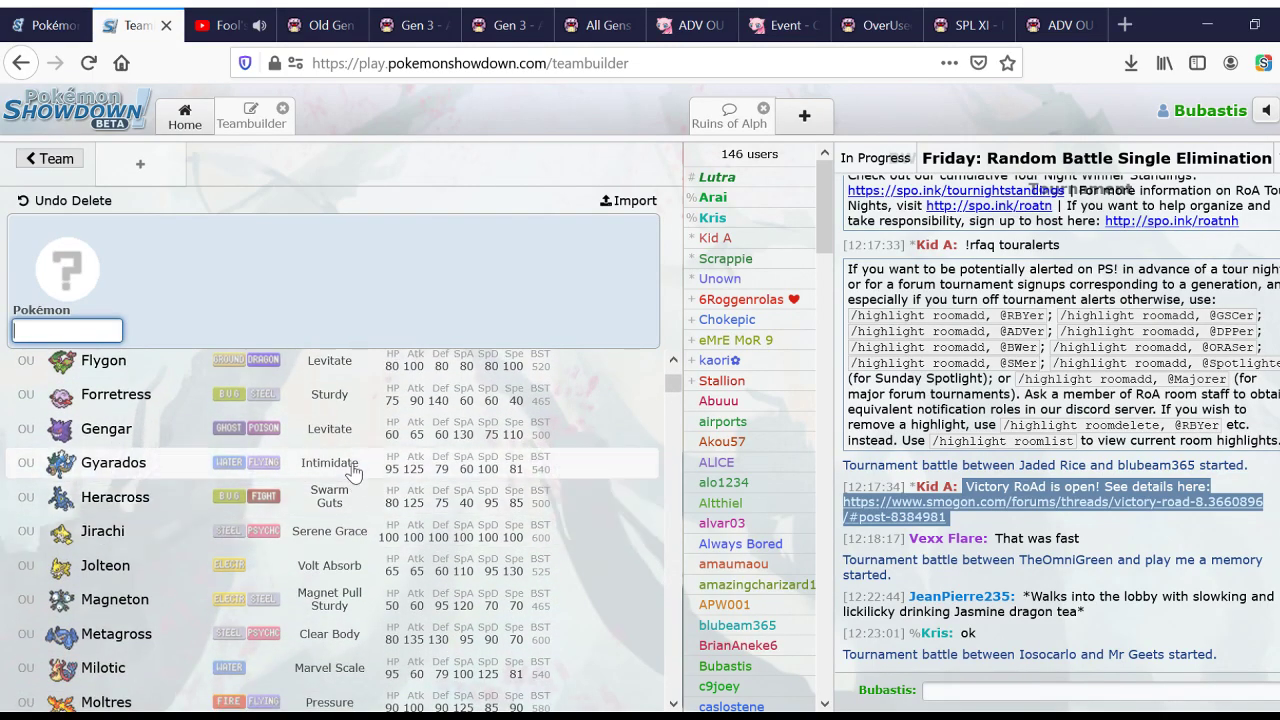
scroll(351, 470, "down", 3)
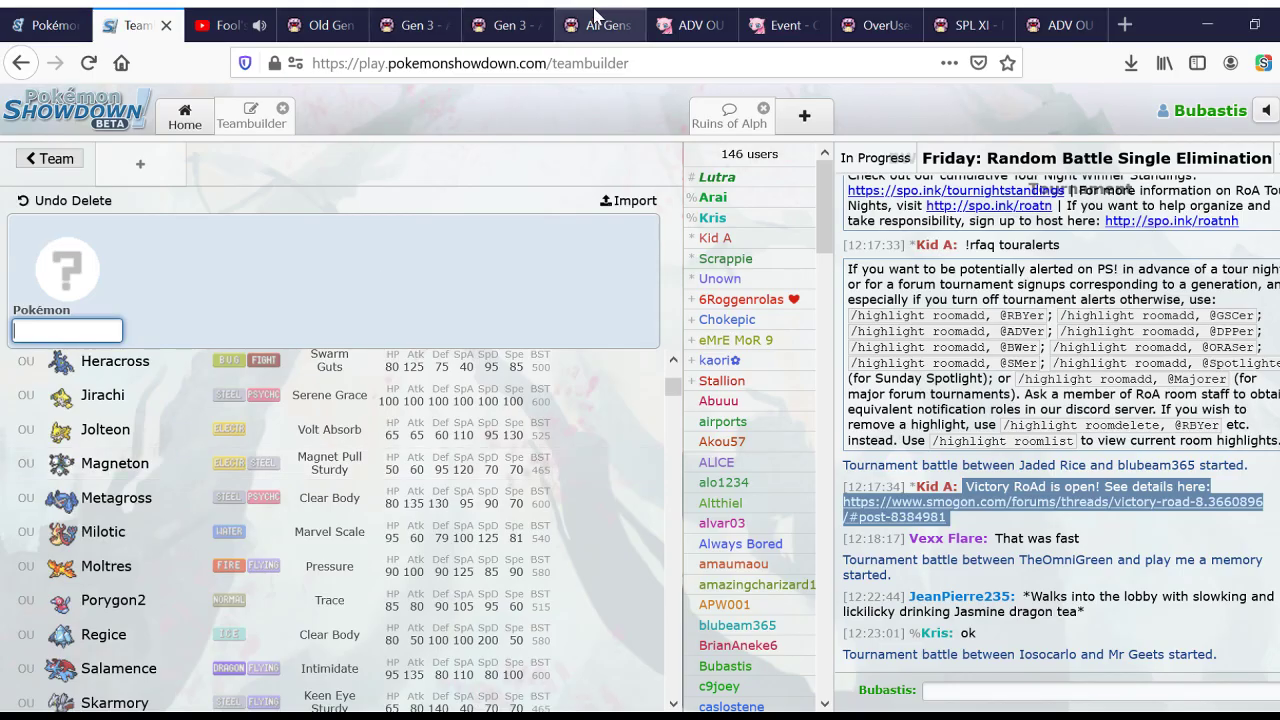
Step: Move the Callous Invitational Tournament browser tab directly ahead of the Old Gen forum tab
left_click_drag(788, 25, 310, 17)
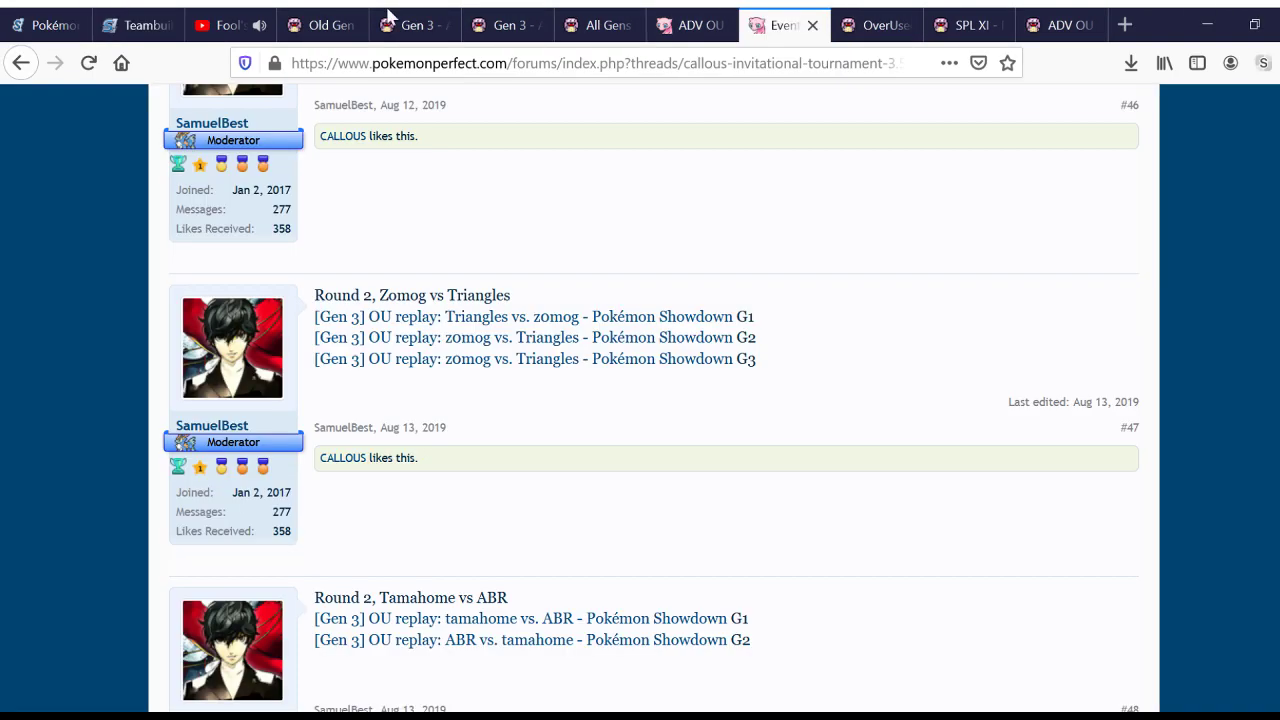
left_click(240, 20)
left_click(338, 18)
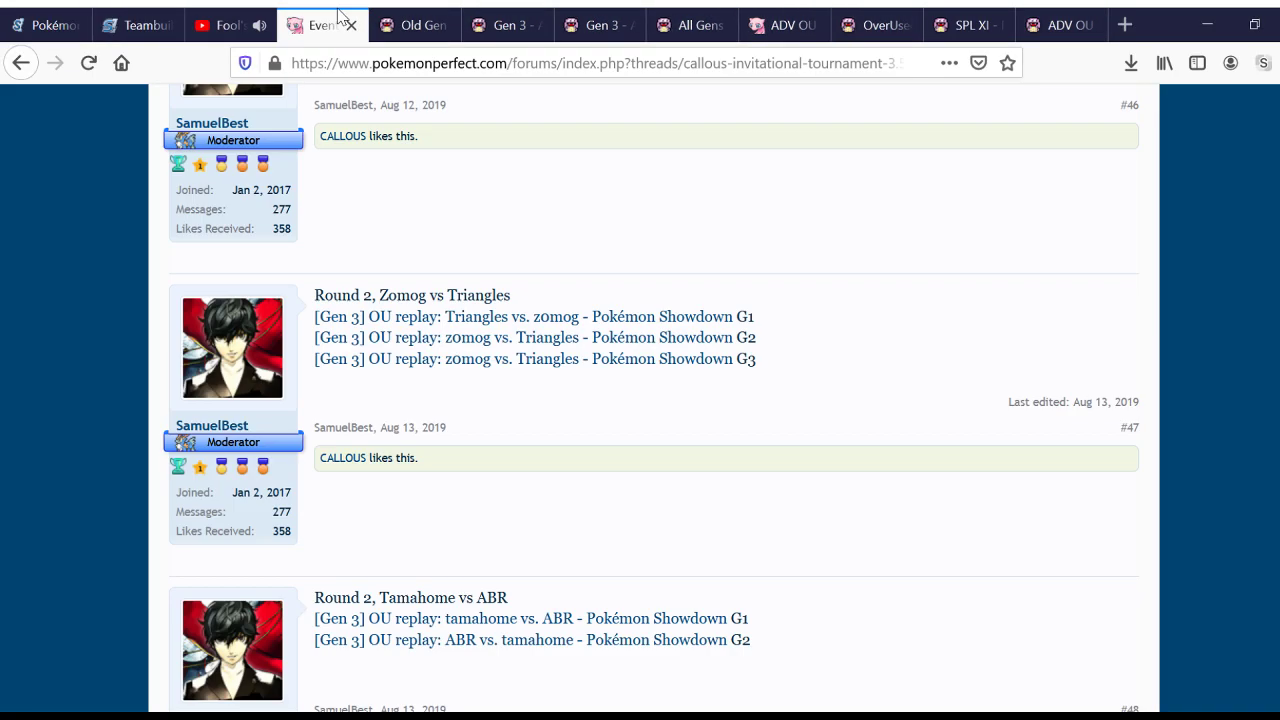
Step: View the Old Gen metagame circuits forum's tournament threads and the beginning of the ADV Viability Ranking (OU) thread
left_click(410, 20)
scroll(590, 421, "down", 5)
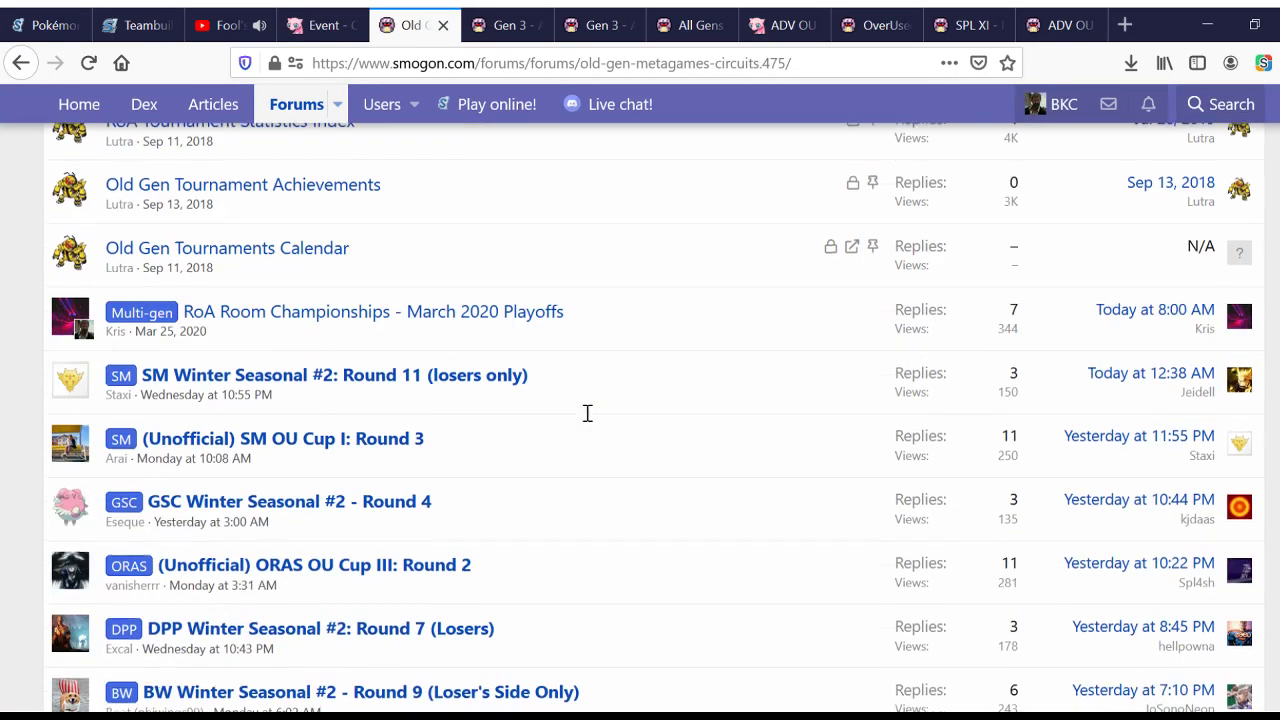
scroll(590, 421, "up", 5)
left_click(470, 20)
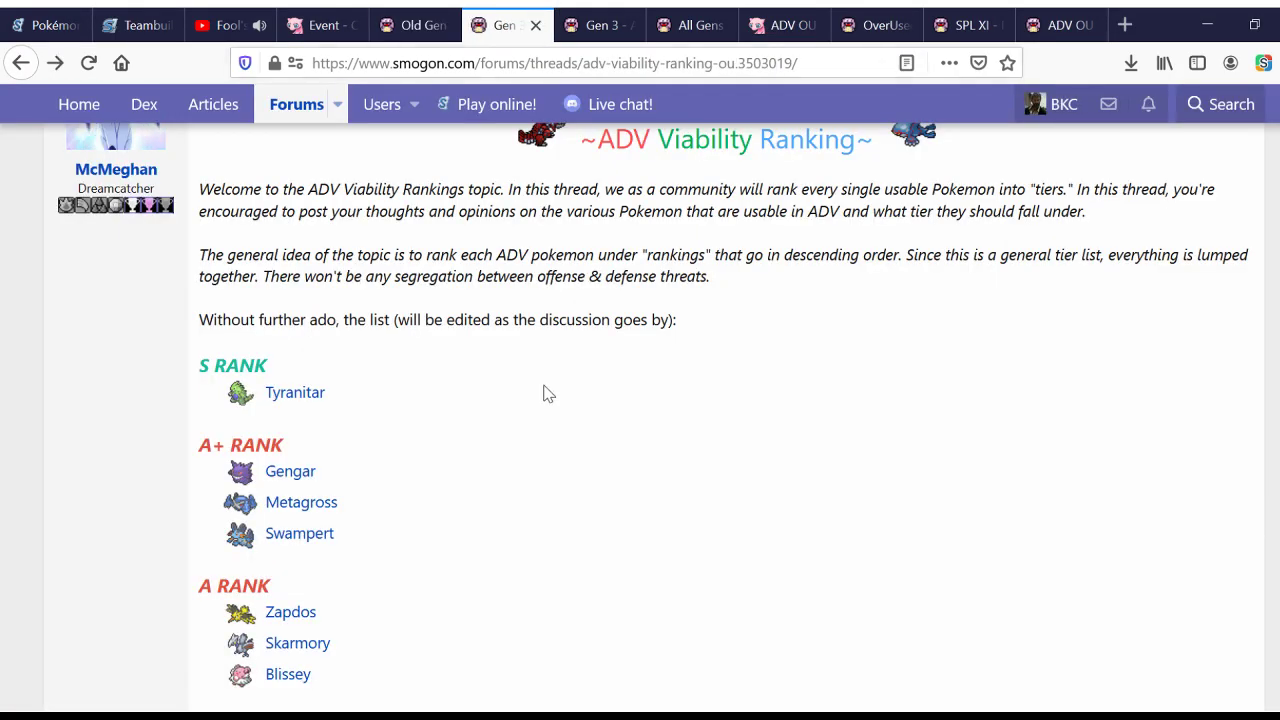
scroll(506, 429, "up", 4)
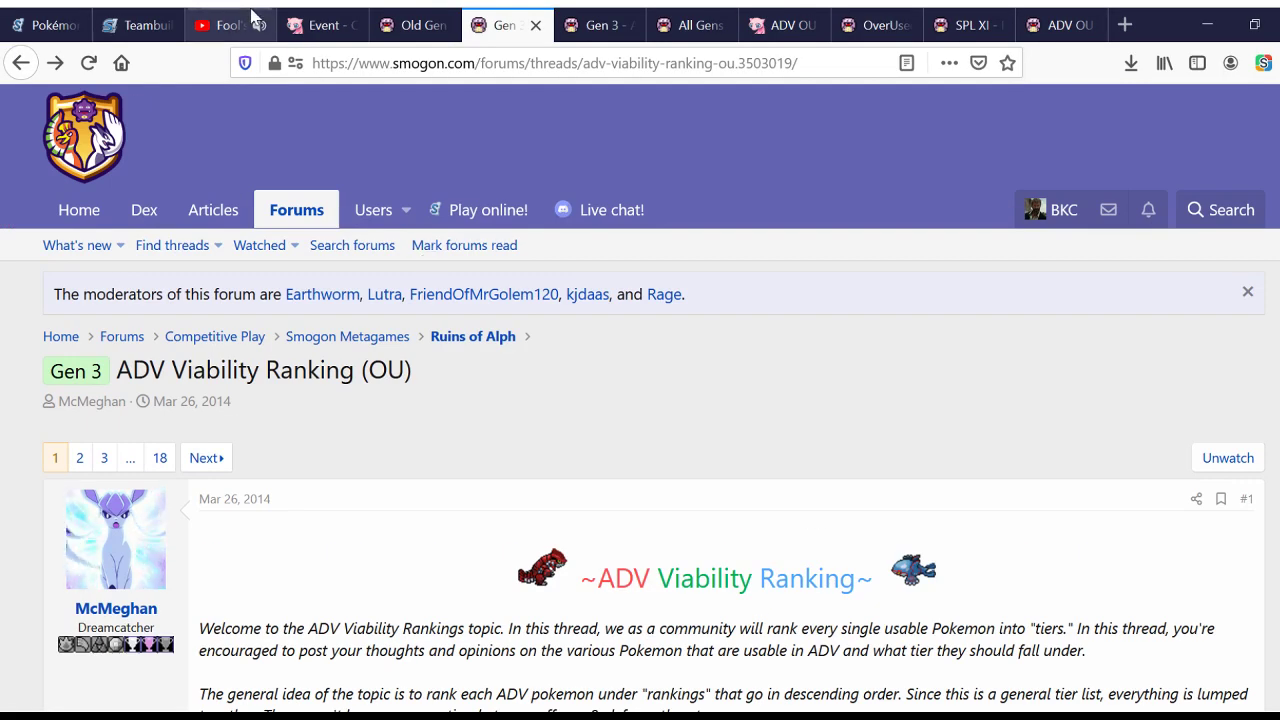
Step: Return to the Pokémon Showdown teambuilder and look through the OU list from Heracross down to Zapdos
left_click(138, 22)
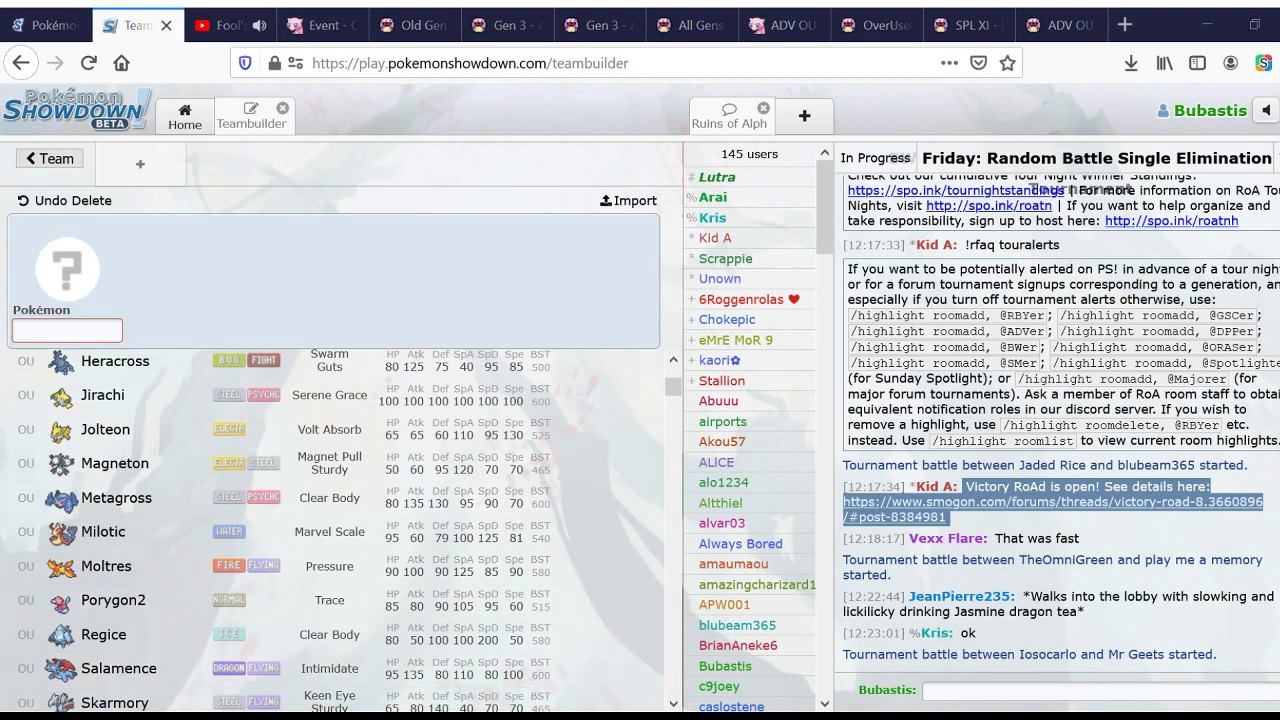
scroll(278, 518, "down", 2)
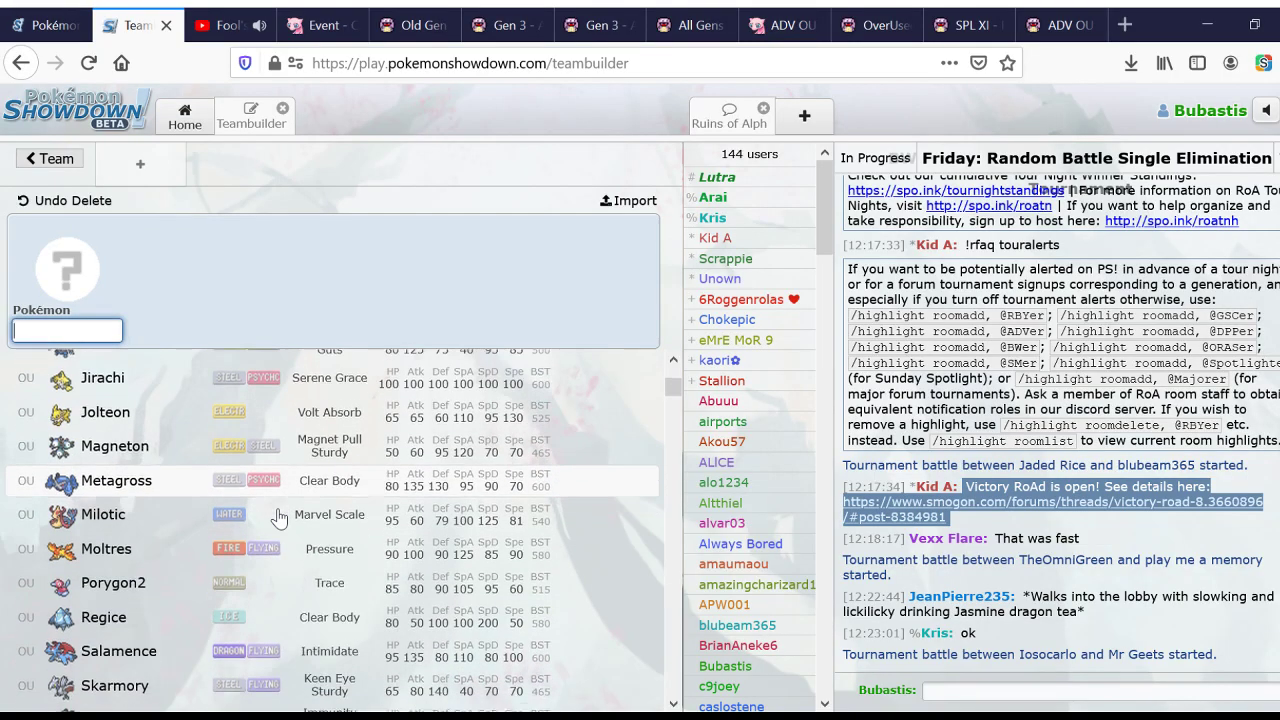
scroll(278, 518, "down", 2)
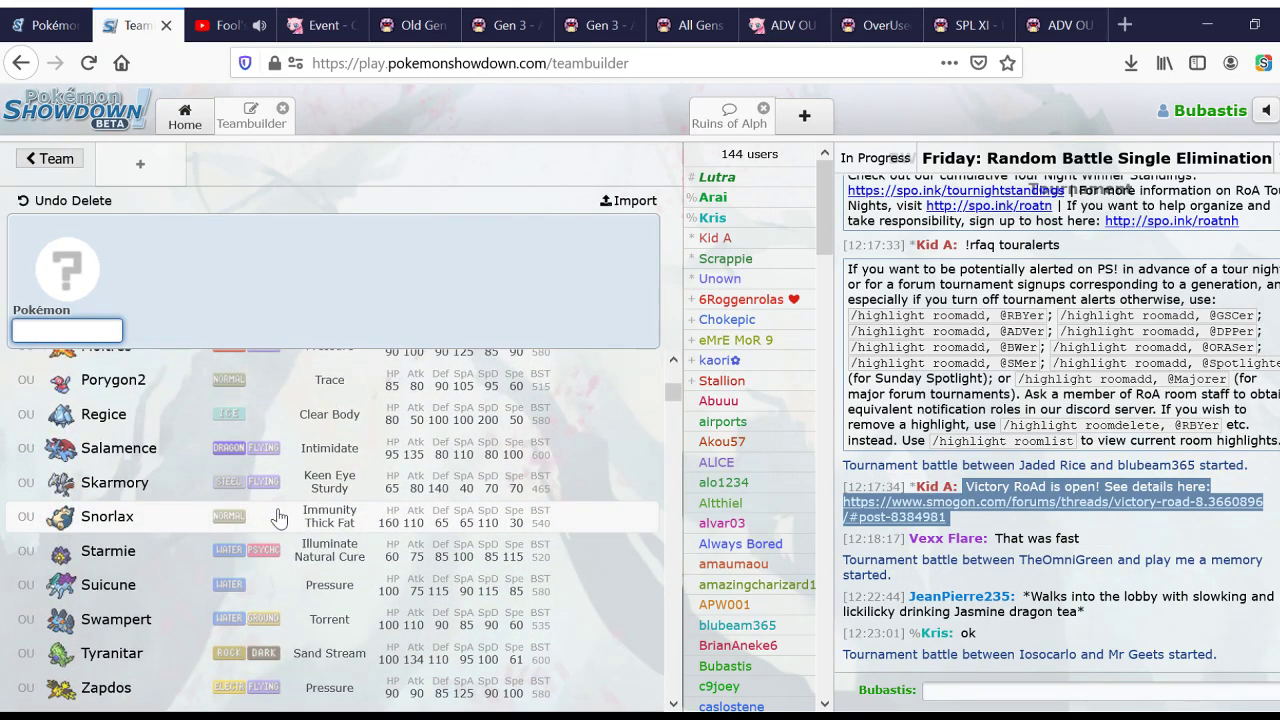
Step: Look through the teambuilder's OU list between Aerodactyl and Zapdos, ending at the top of the list
scroll(330, 522, "up", 4)
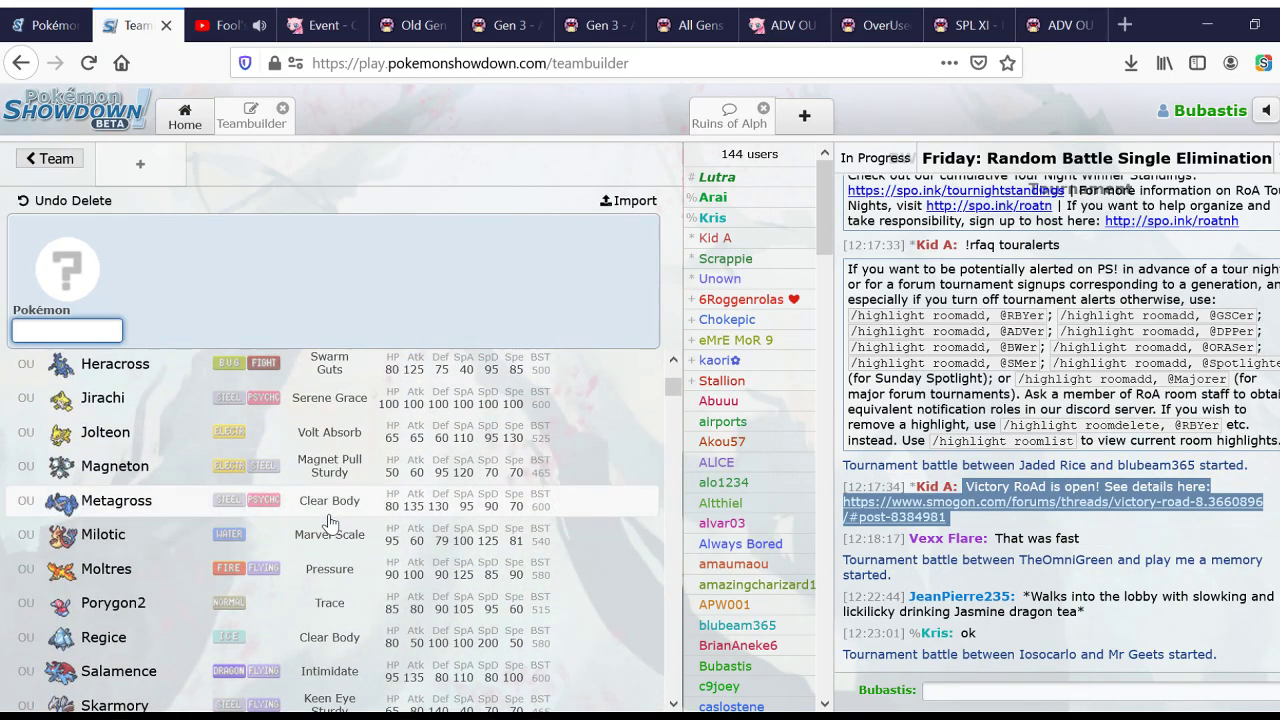
scroll(330, 522, "up", 3)
scroll(330, 522, "up", 3)
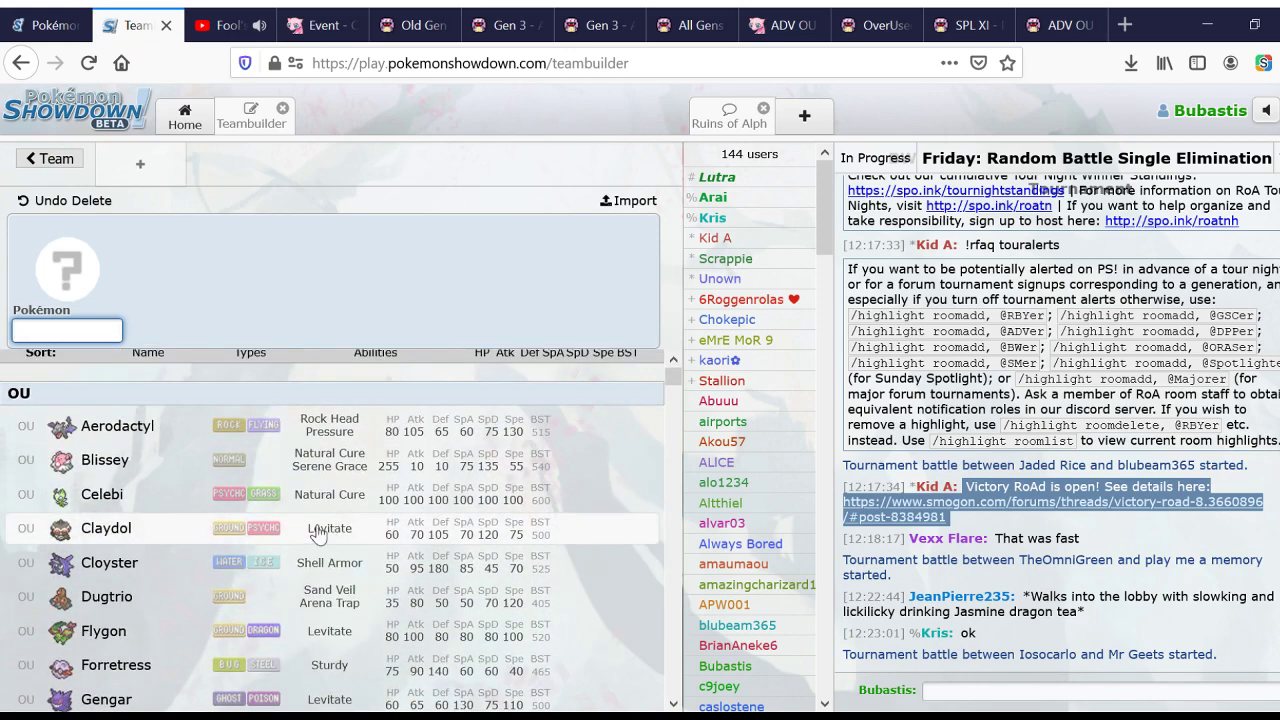
scroll(314, 525, "down", 1)
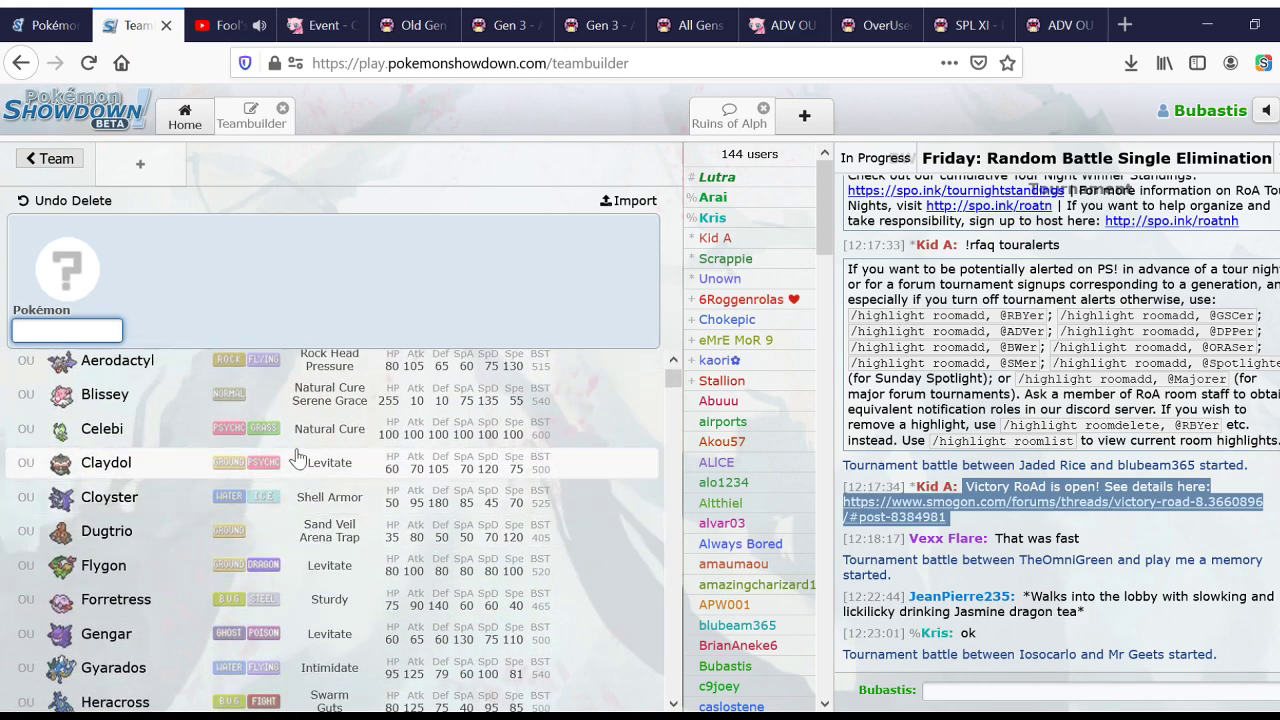
scroll(290, 400, "up", 1)
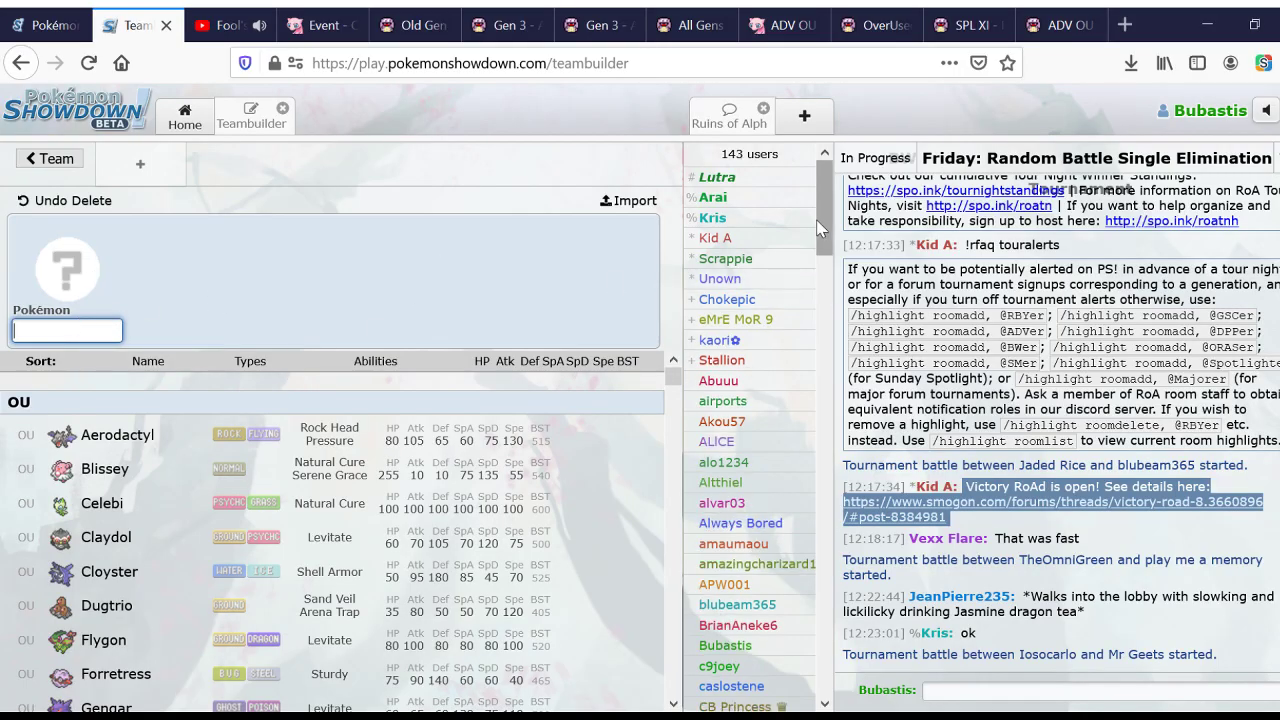
scroll(337, 490, "down", 7)
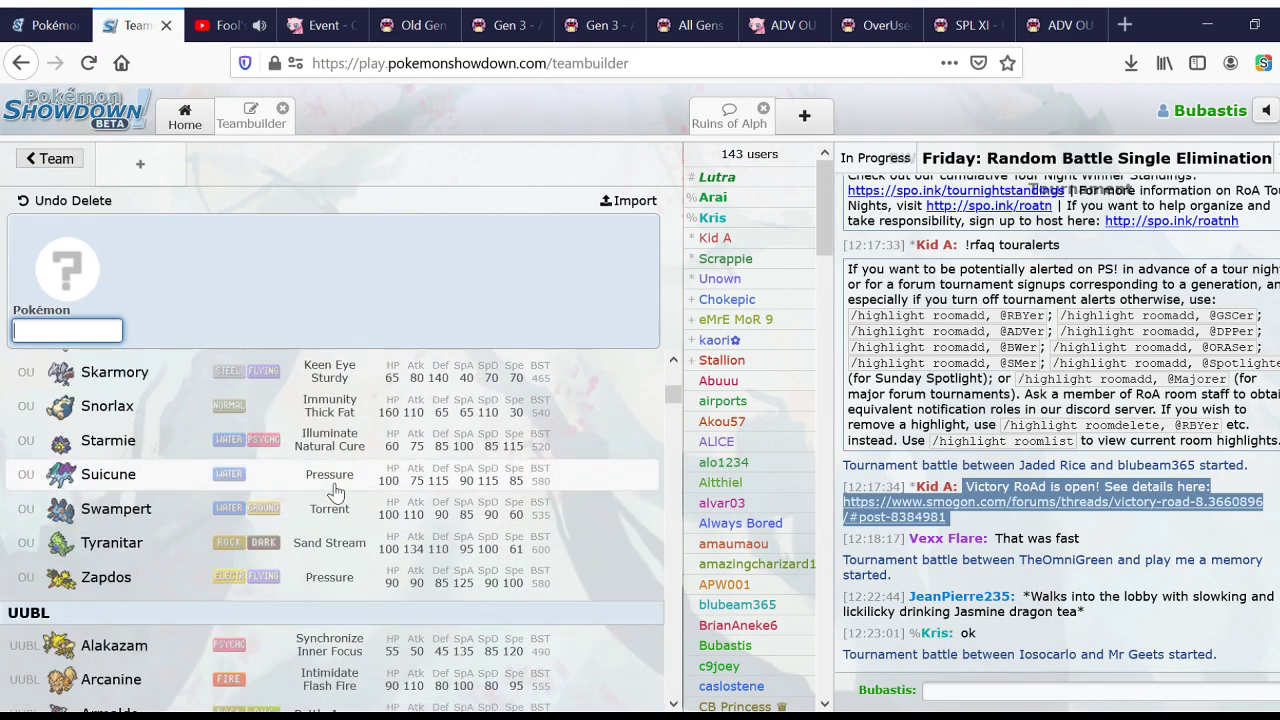
scroll(340, 520, "up", 5)
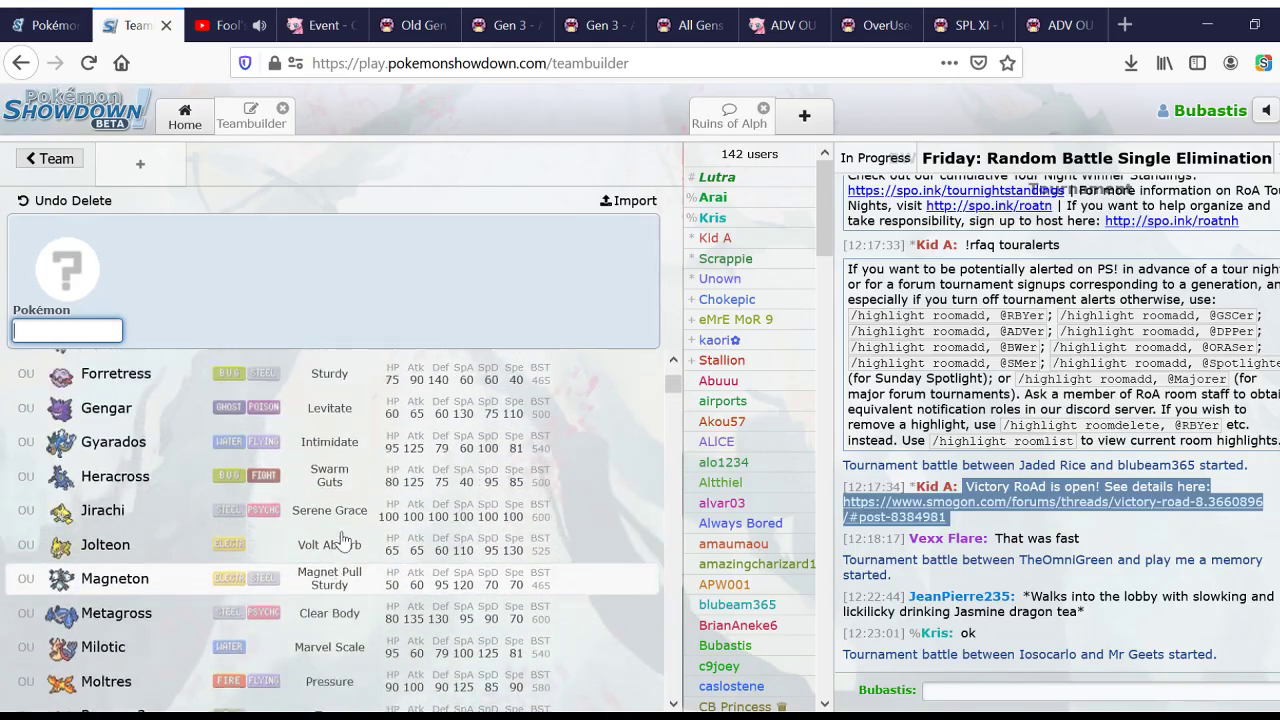
scroll(340, 540, "up", 3)
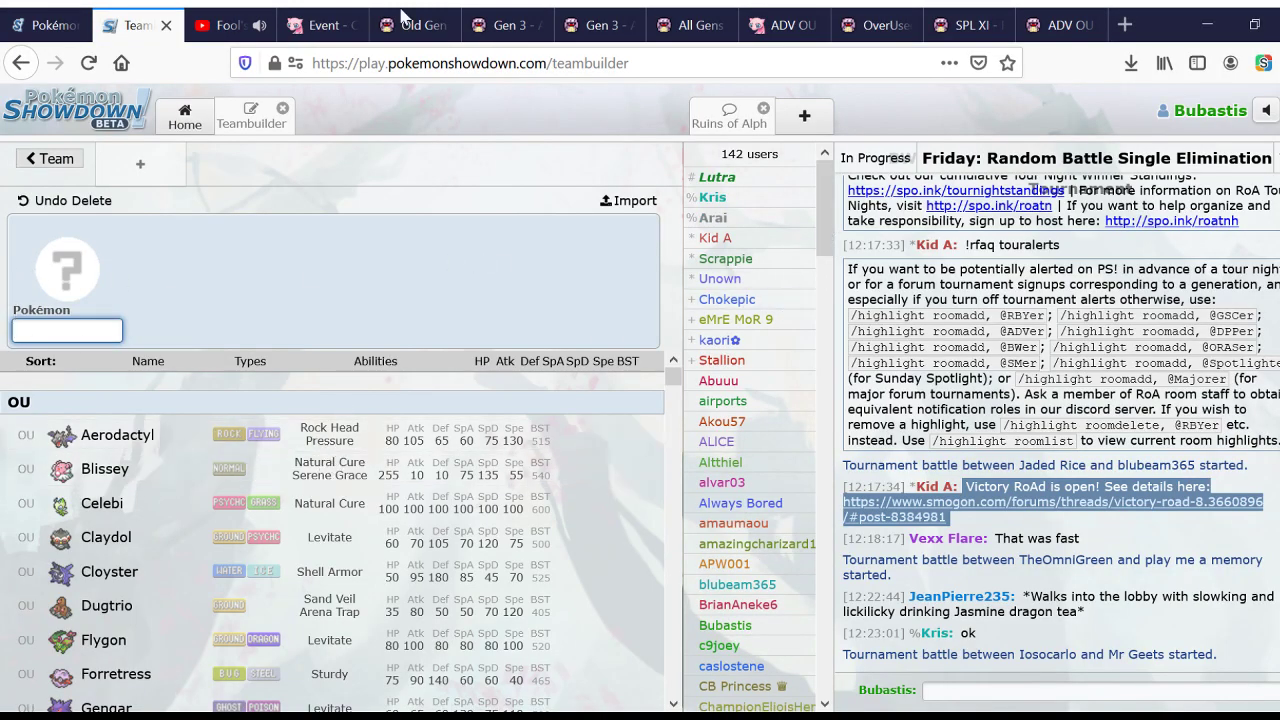
Step: Revisit the Pokémon Perfect ADV OU forum, the SPL XI replays, the Archetype Analysis post and the Ruins of Alph sample teams
left_click(786, 20)
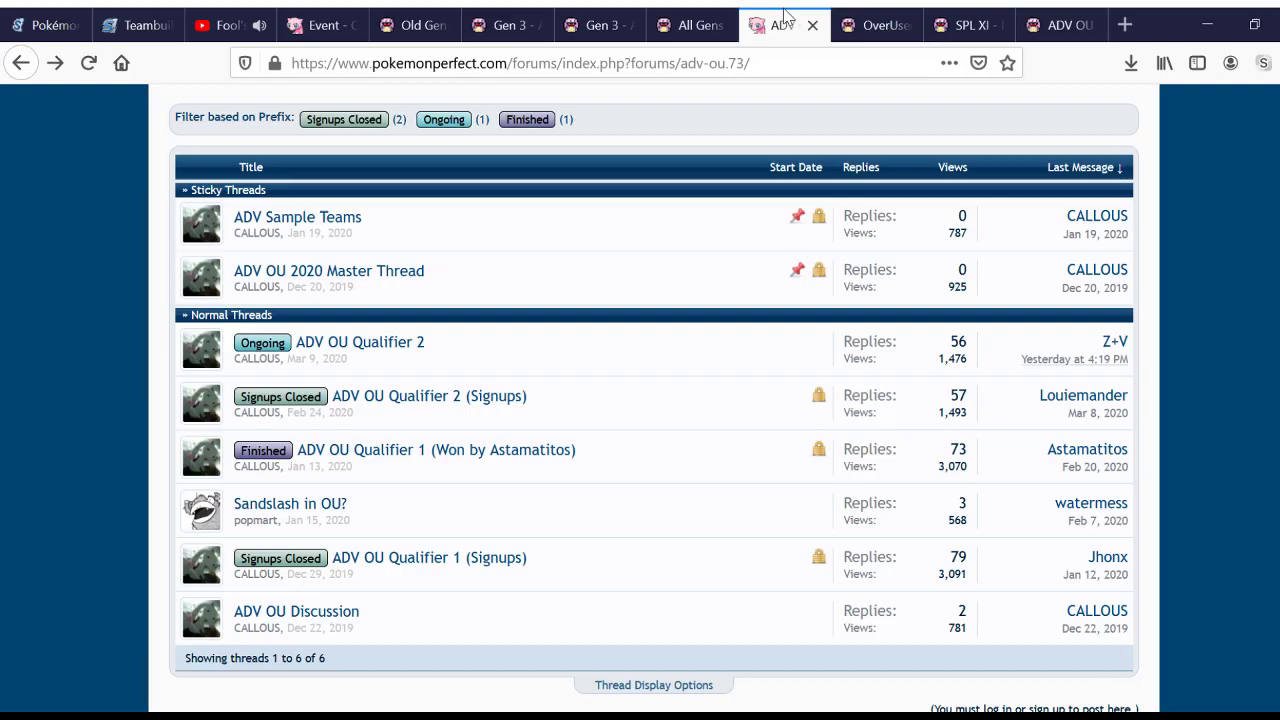
left_click(872, 22)
left_click(962, 22)
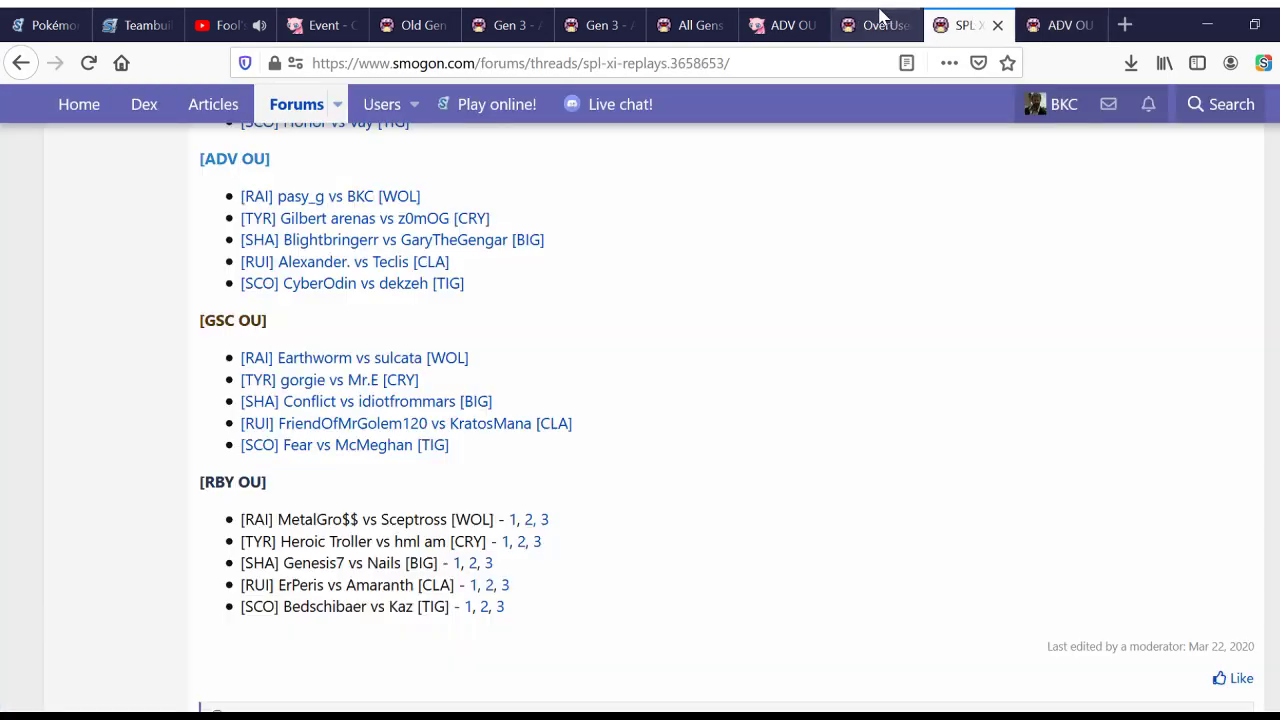
left_click(618, 20)
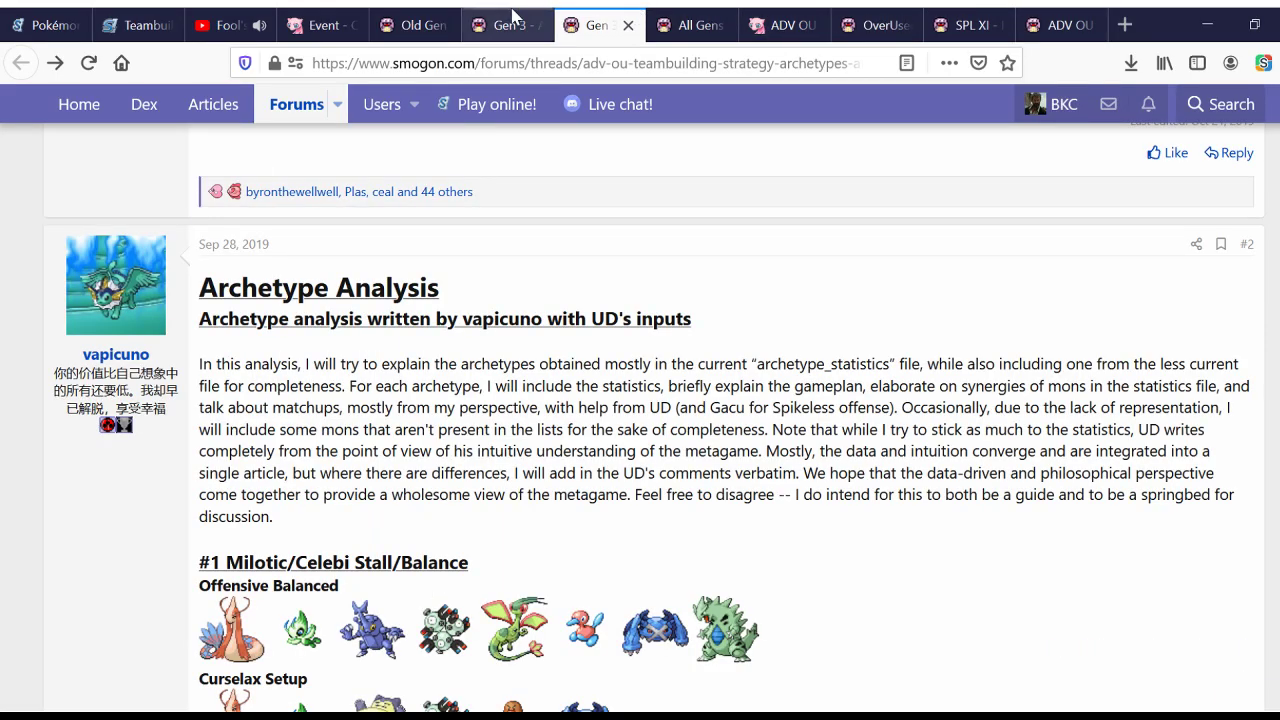
left_click(512, 14)
left_click(690, 22)
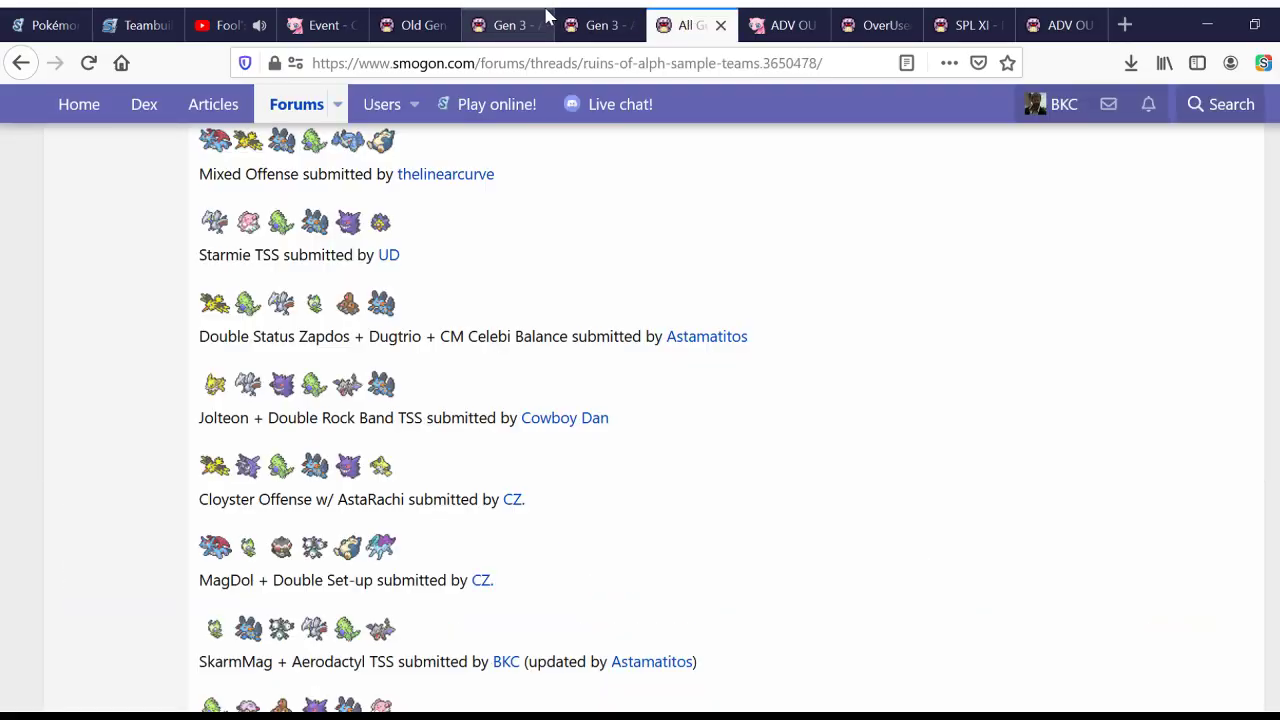
Step: View the start of the ADV Viability Ranking (OU) list, and return to the Pokémon Showdown teambuilder
left_click(562, 18)
left_click(512, 14)
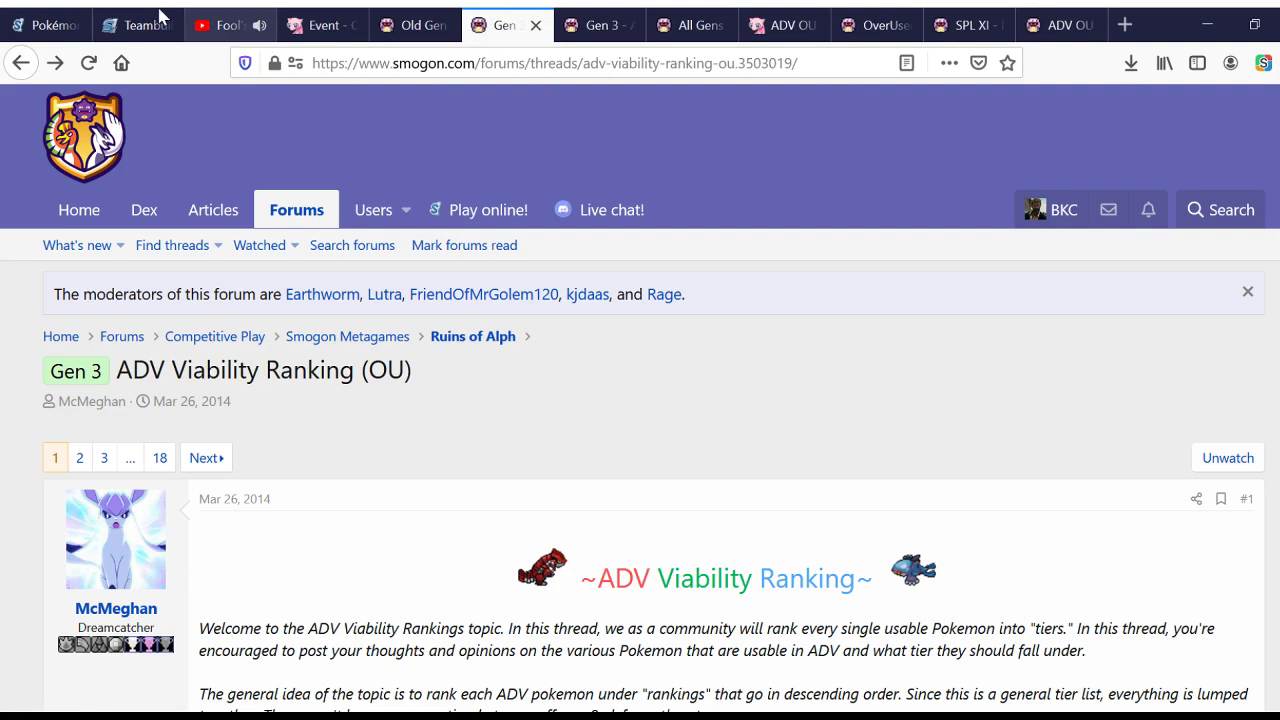
scroll(412, 371, "down", 2)
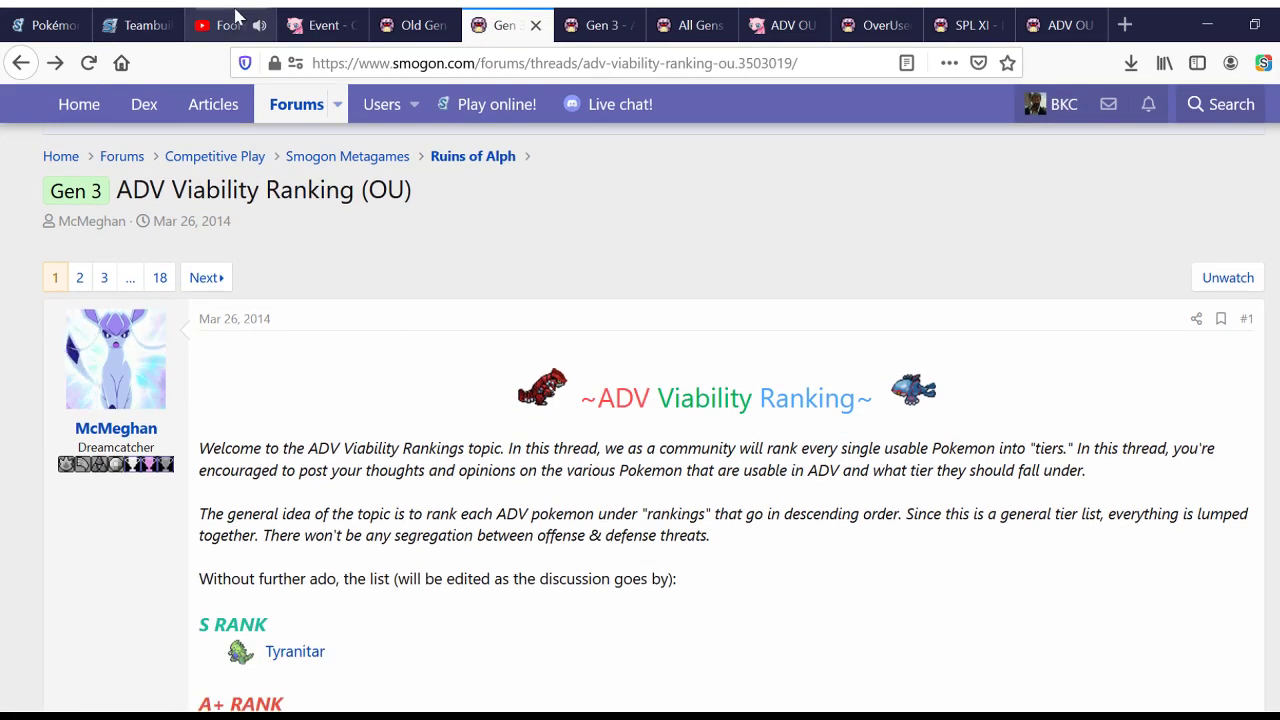
left_click(137, 25)
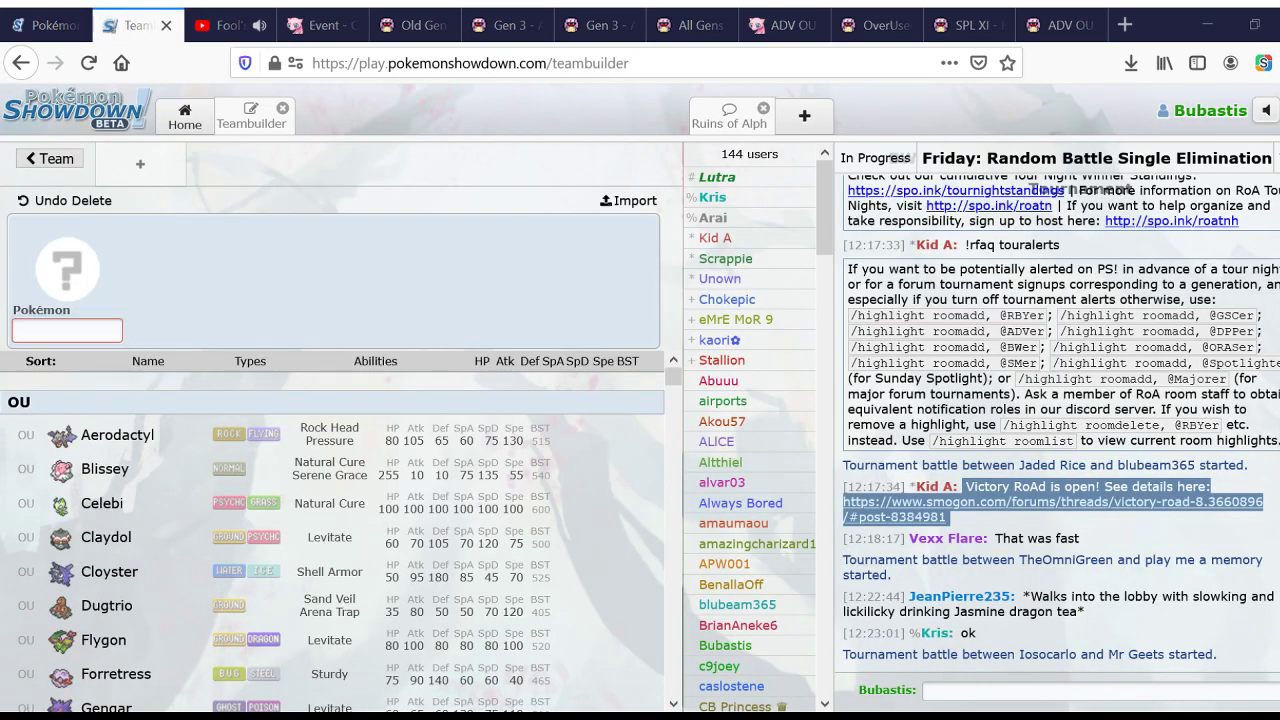